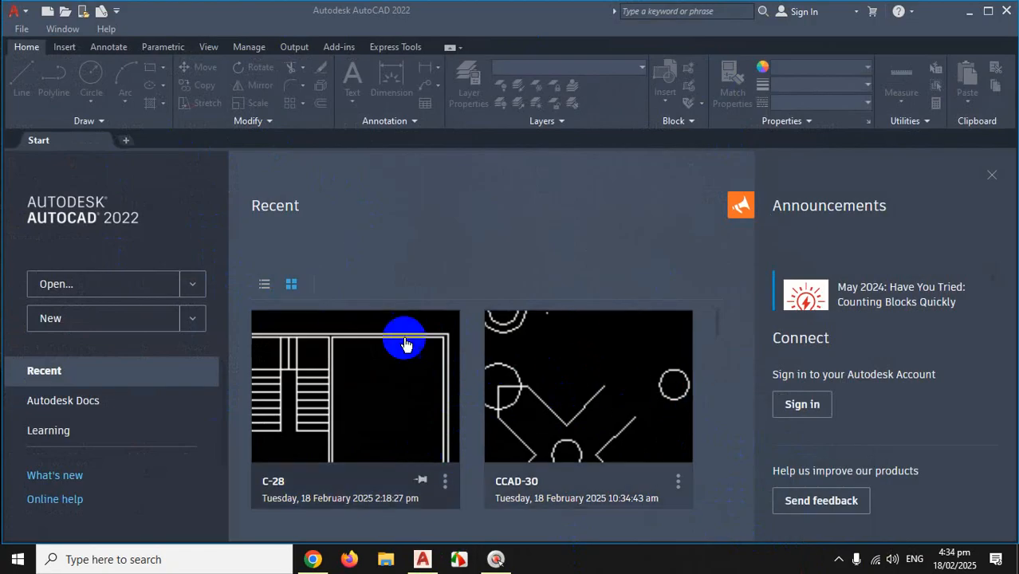
scroll(550, 433, "down", 3)
scroll(556, 443, "down", 5)
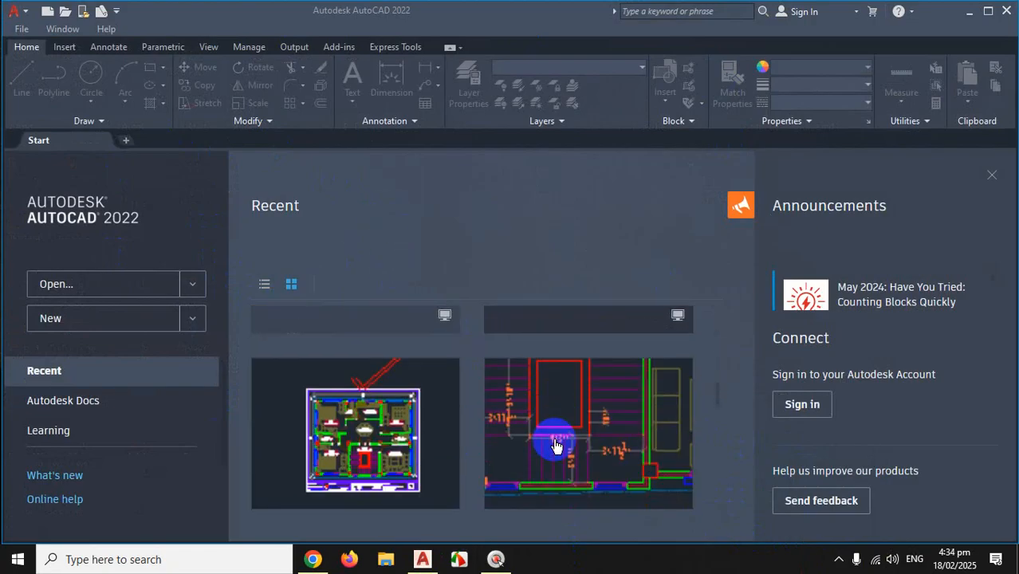
scroll(560, 430, "up", 5)
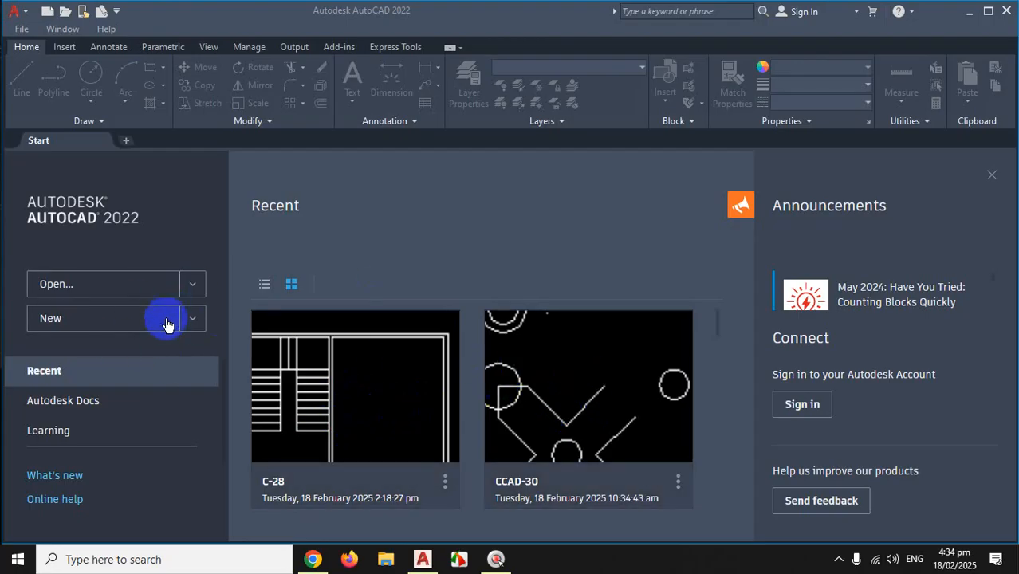
key("ctrl+1")
left_click(47, 319)
mouse_move(134, 295)
left_mouse_down()
mouse_move(63, 292)
mouse_move(85, 333)
mouse_move(55, 302)
left_mouse_up()
key("ctrl+1")
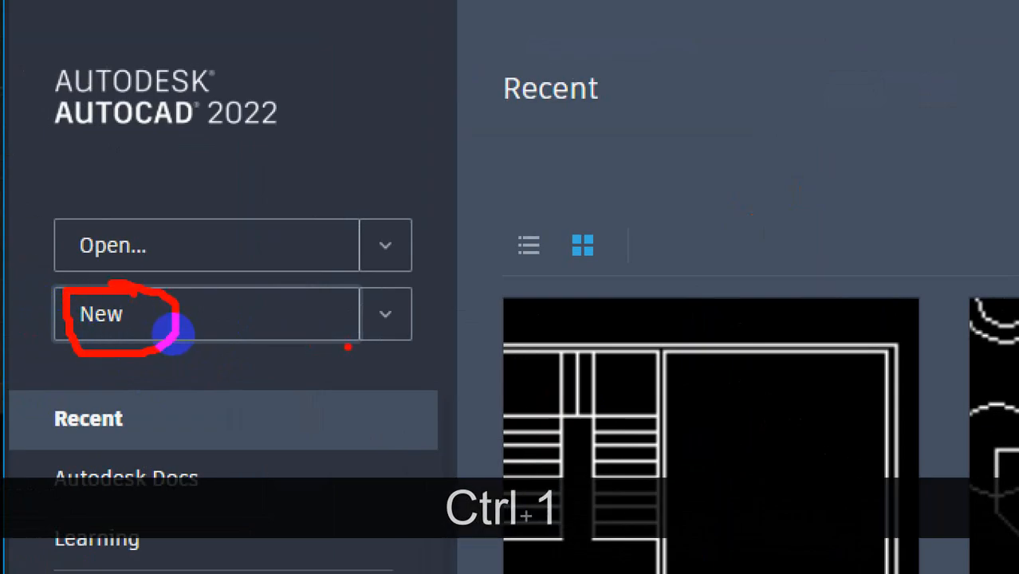
key("Escape")
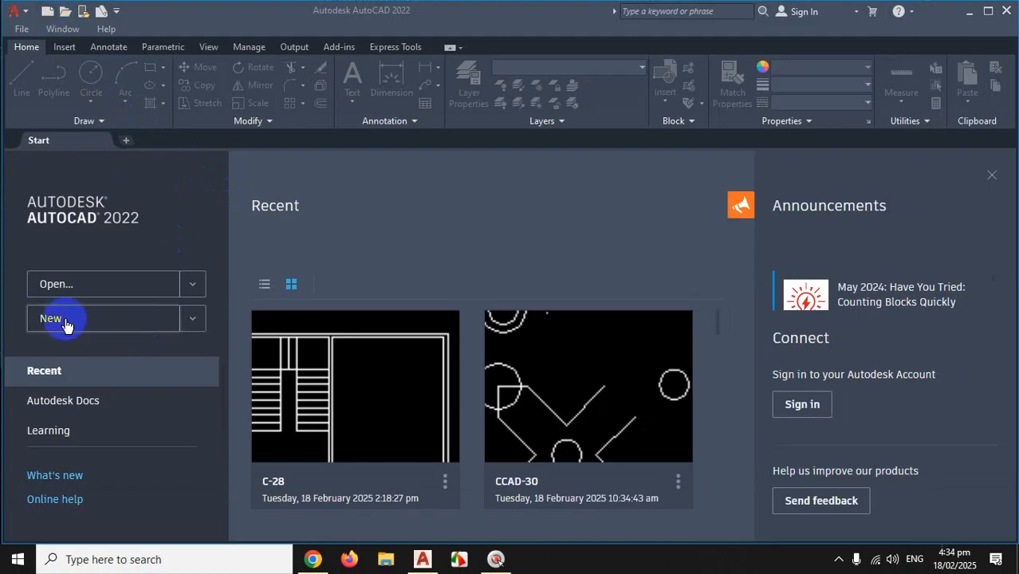
key("Escape")
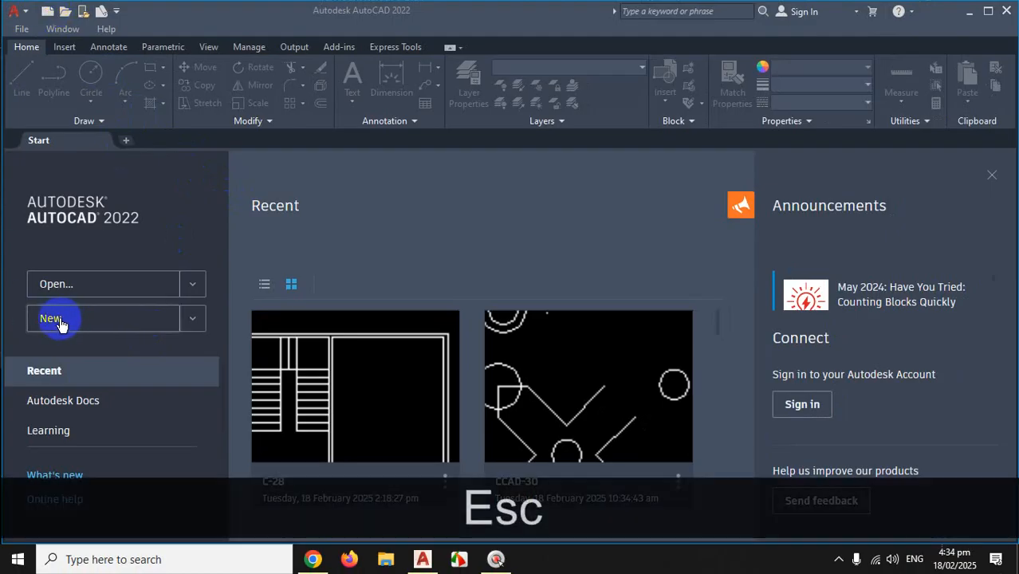
Create a new blank drawing from the start page
left_click(57, 320)
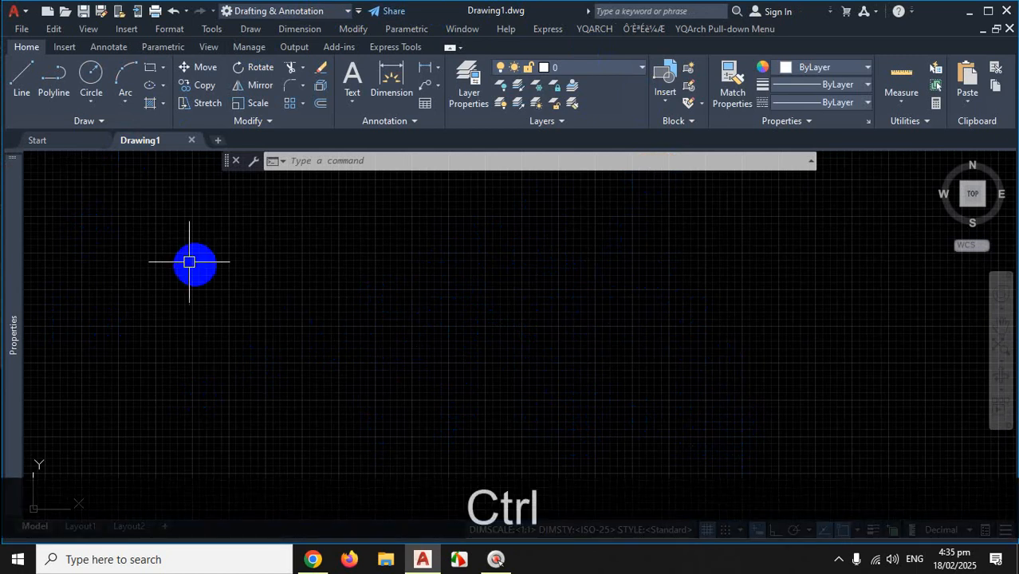
key("ctrl+1")
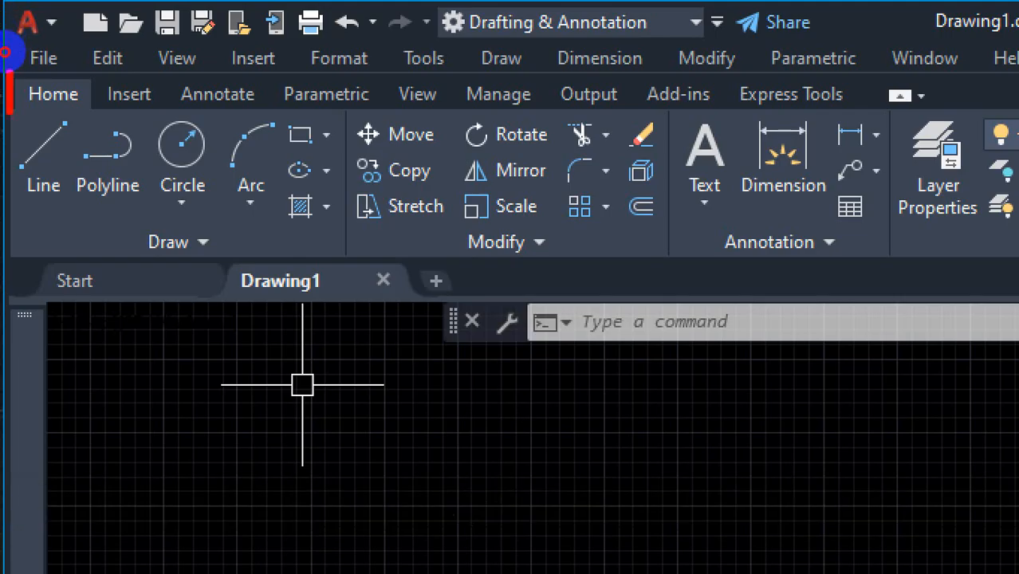
mouse_move(10, 112)
left_mouse_down()
mouse_move(6, 252)
mouse_move(653, 251)
left_mouse_up()
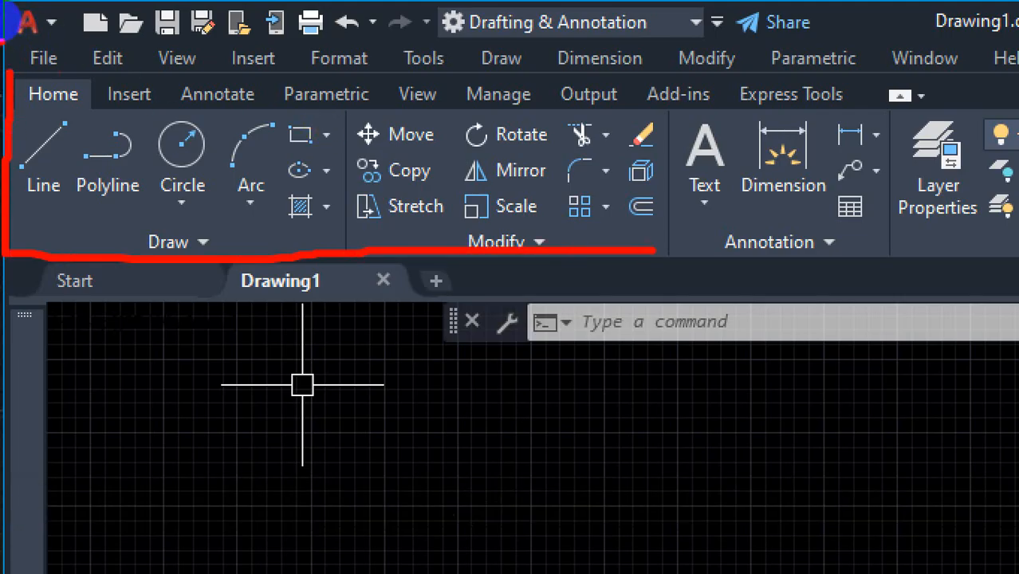
mouse_move(16, 33)
left_mouse_down()
mouse_move(15, 65)
mouse_move(91, 70)
mouse_move(972, 68)
left_mouse_up()
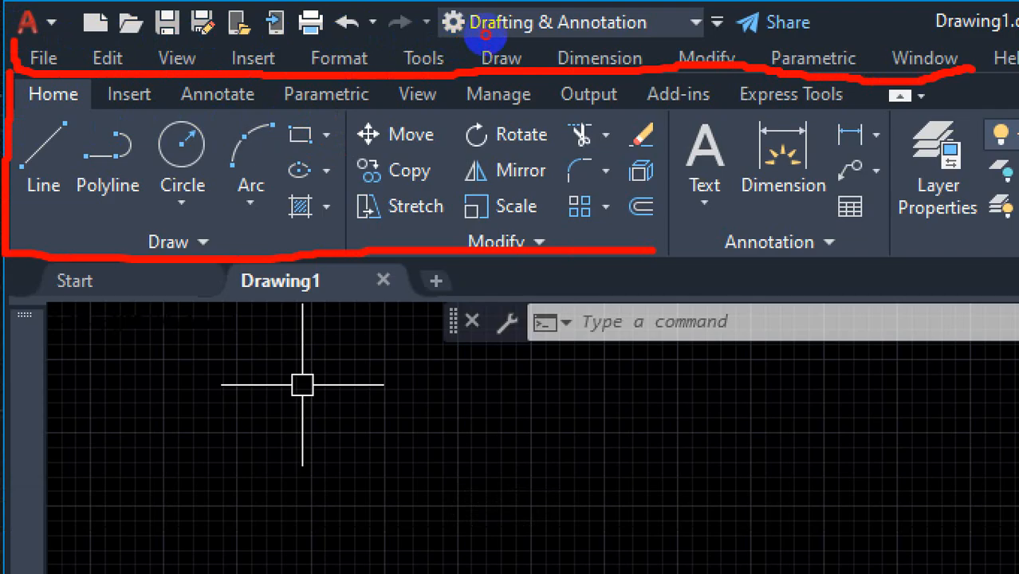
left_click_drag(484, 26, 19, 25)
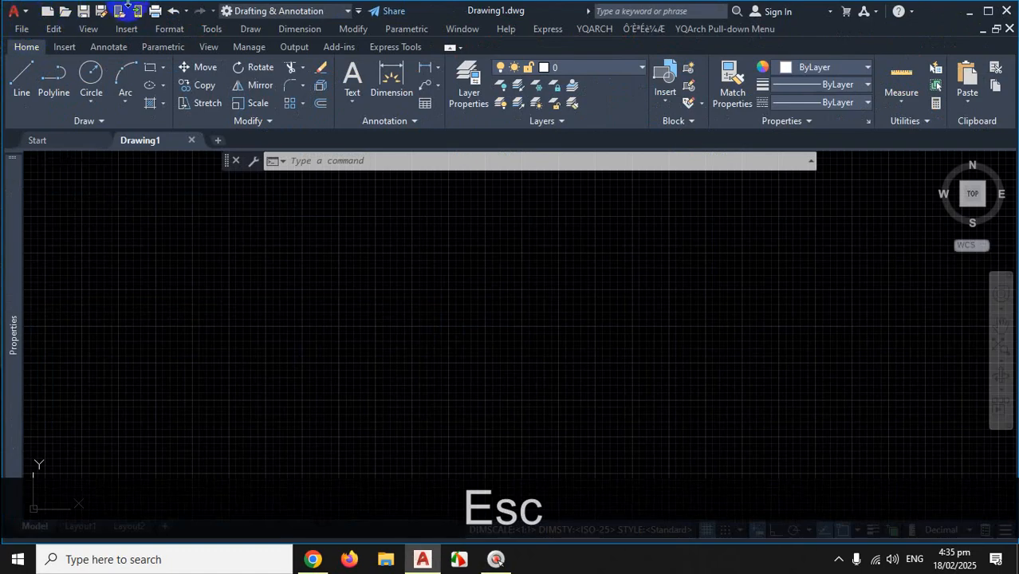
key("ctrl+1")
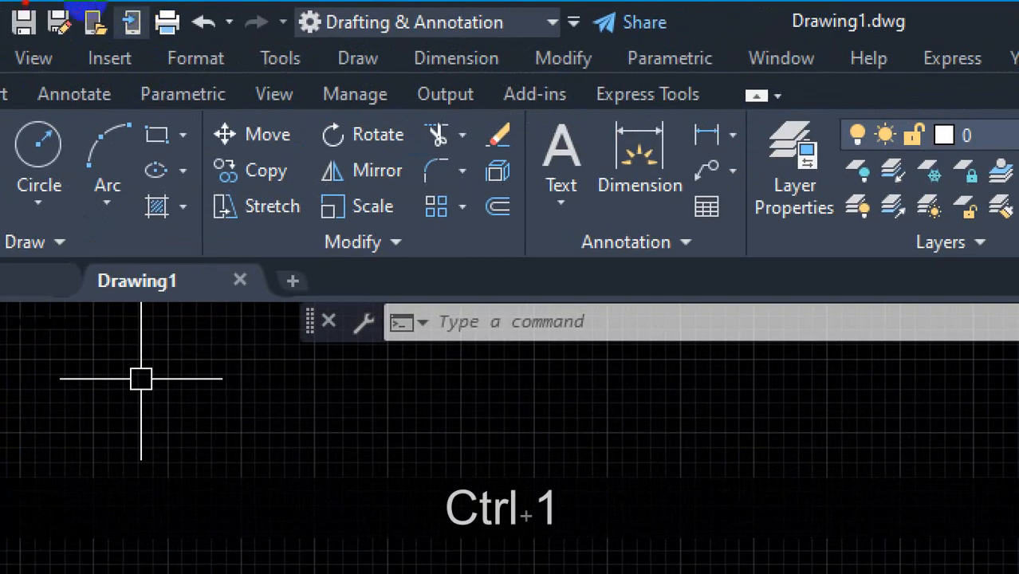
mouse_move(2, 2)
left_mouse_down()
mouse_move(13, 40)
mouse_move(262, 35)
mouse_move(435, 56)
mouse_move(586, 59)
mouse_move(594, 49)
left_mouse_up()
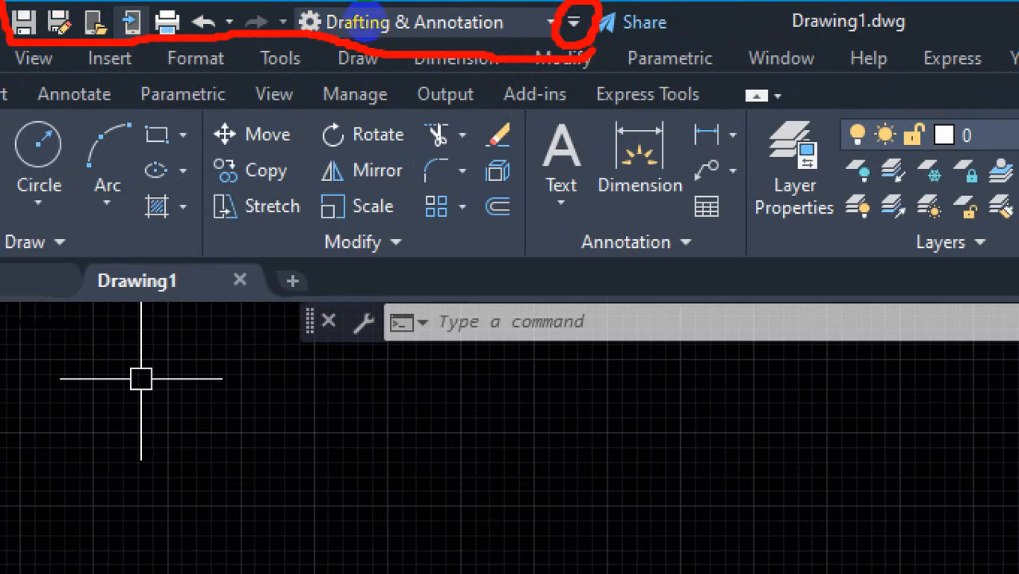
key("Escape")
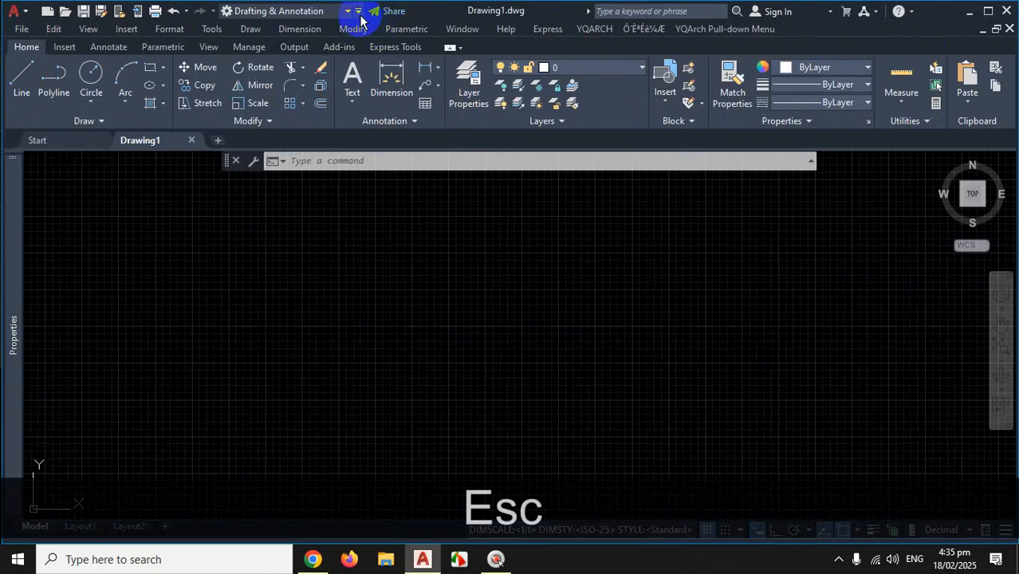
Switch the Workspace selector off and back on in the Quick Access Toolbar
left_click(360, 12)
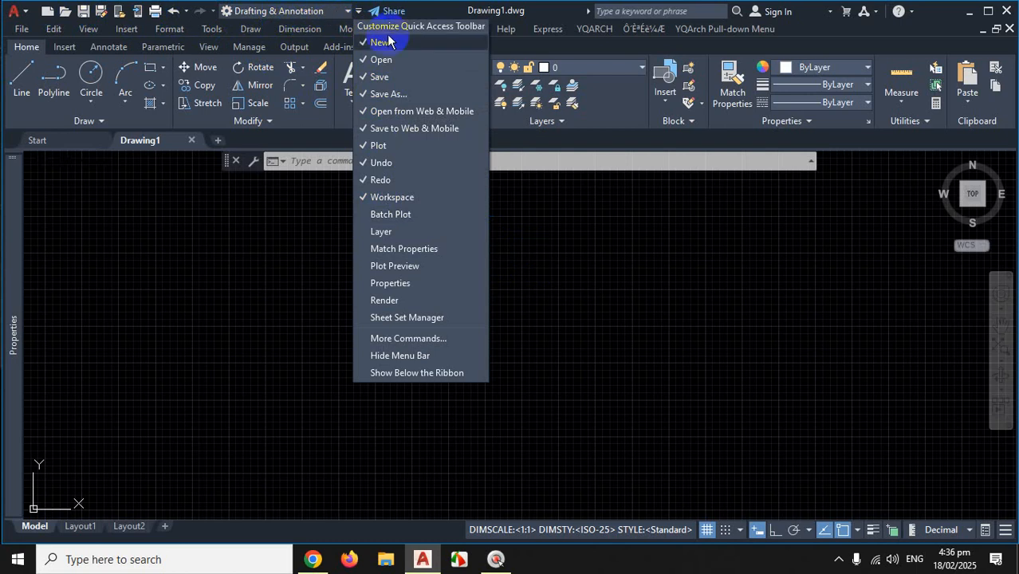
left_click(396, 199)
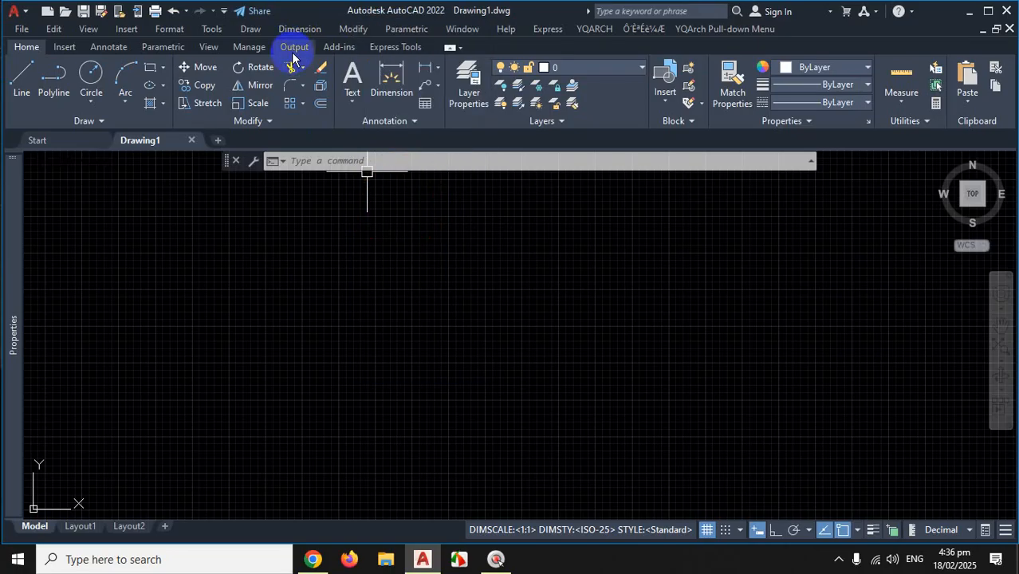
left_click(226, 11)
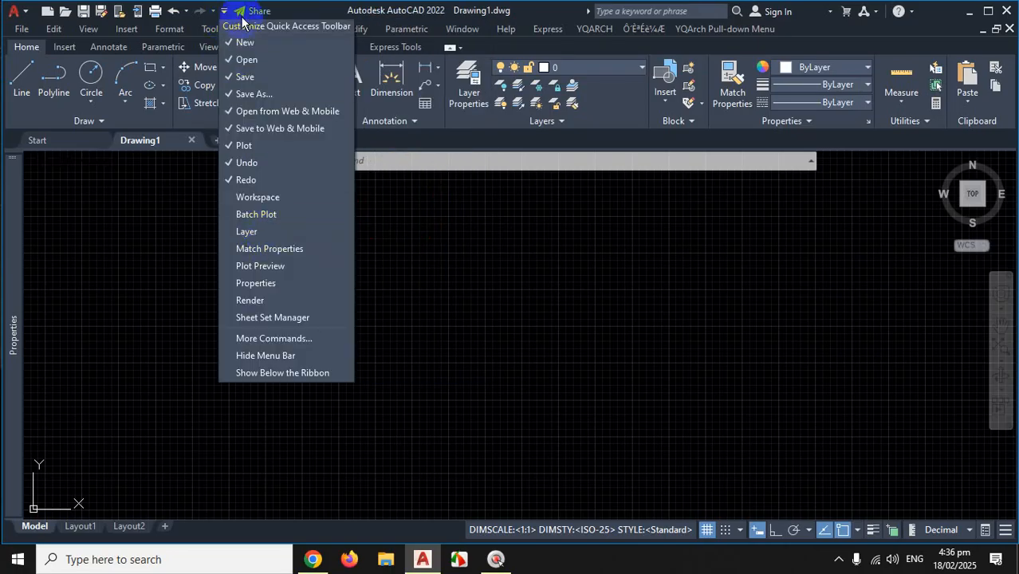
left_click(264, 198)
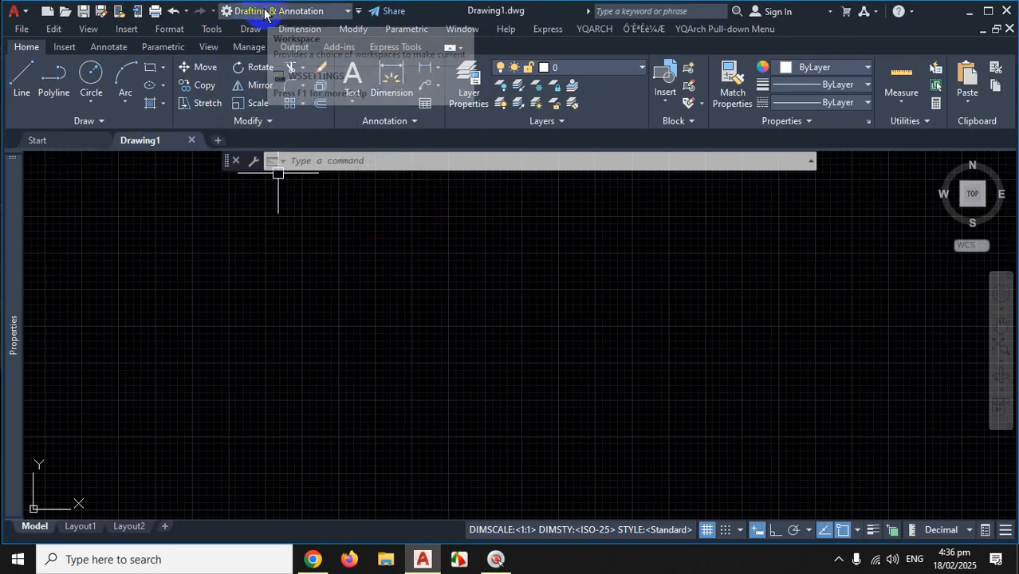
left_click(357, 11)
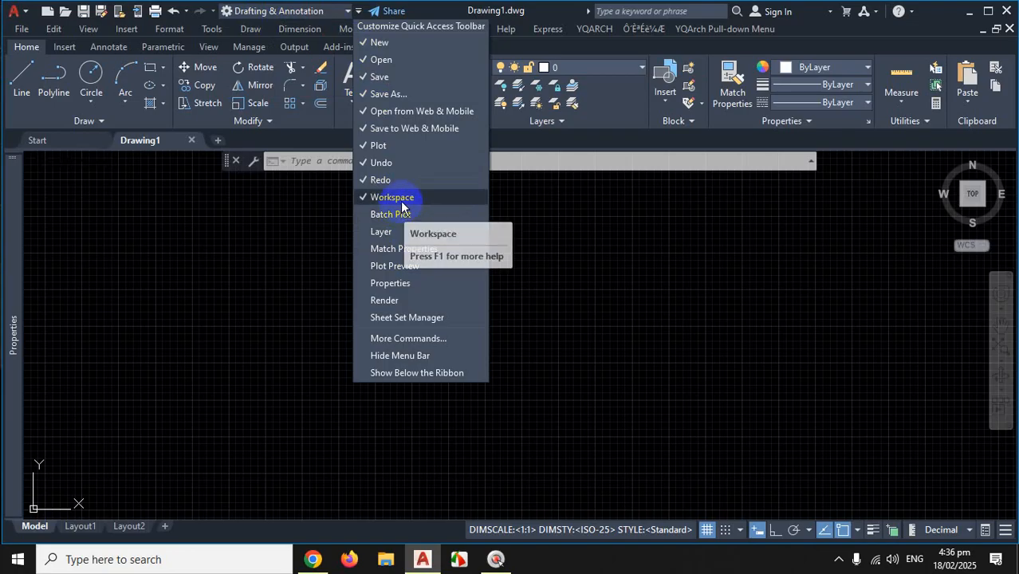
key("Escape")
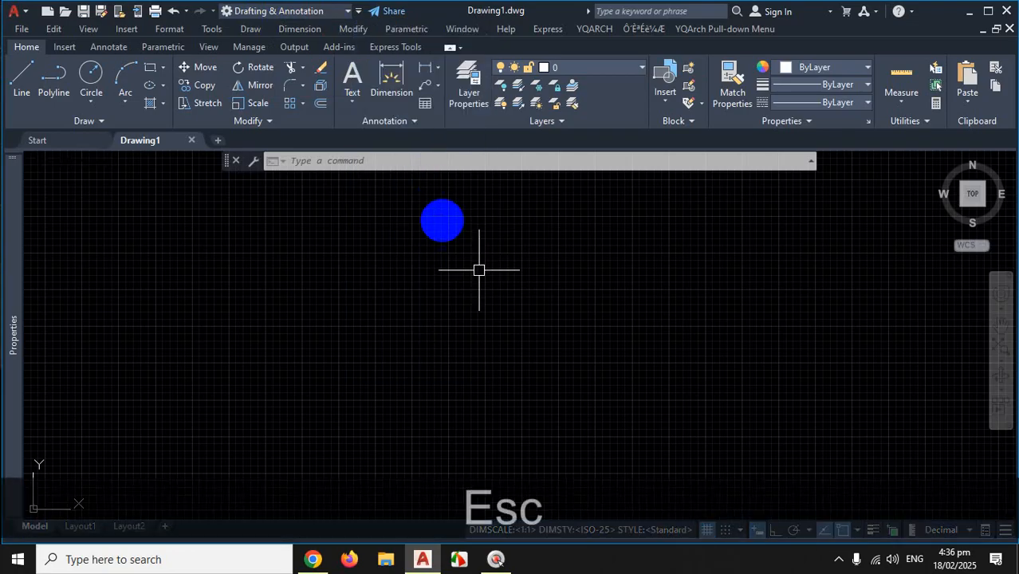
left_click(856, 560)
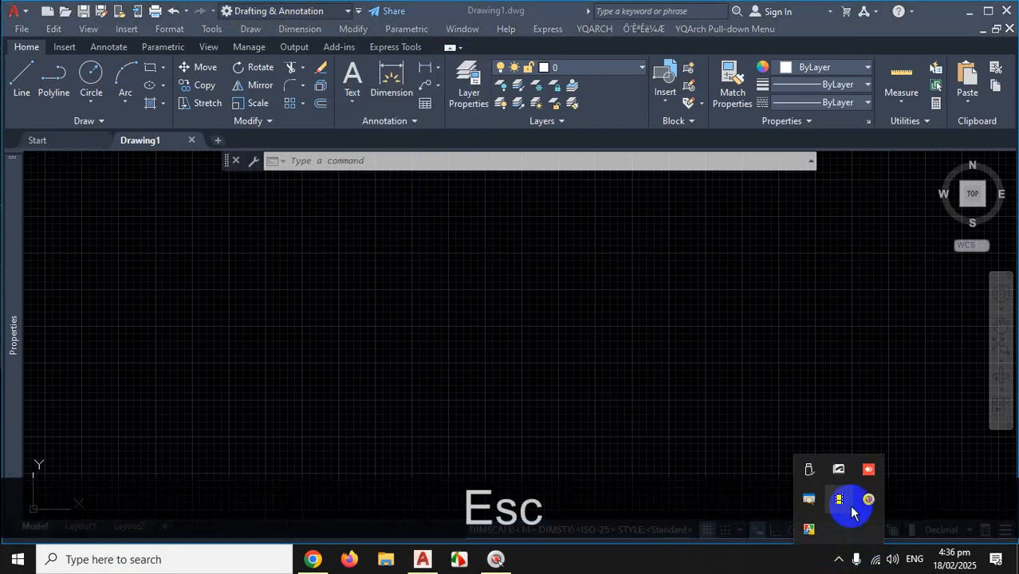
left_click(296, 351)
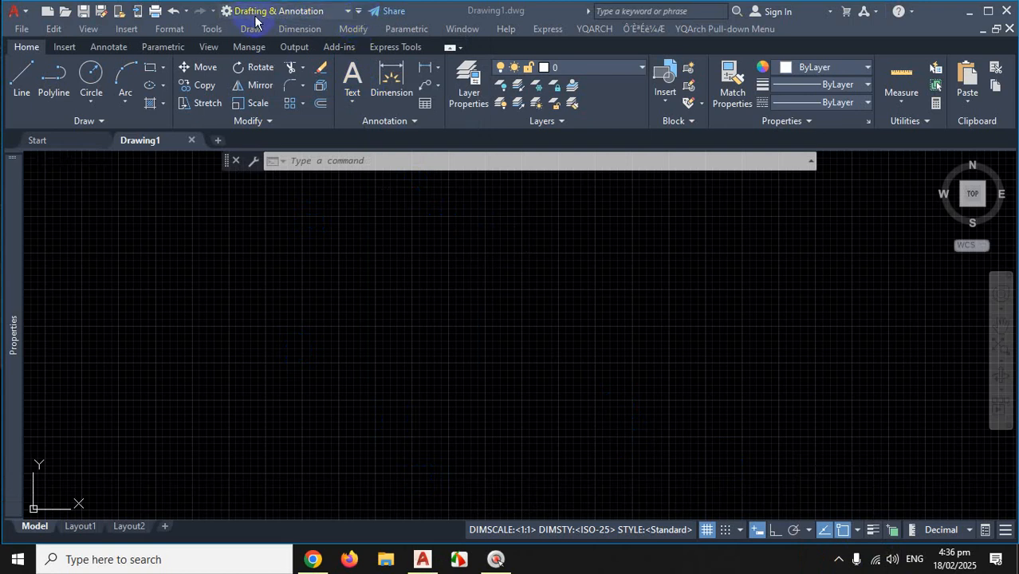
left_click(358, 13)
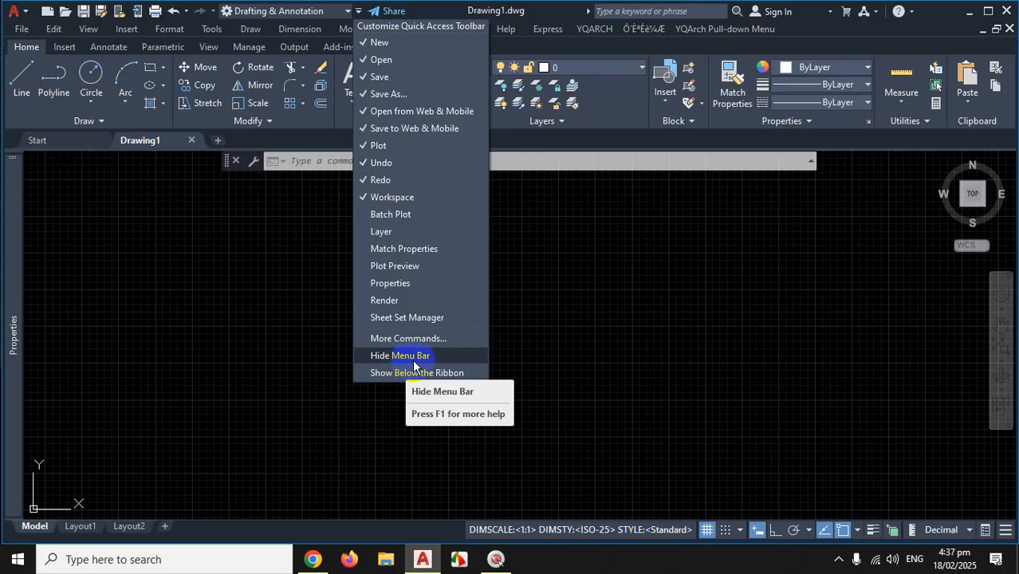
left_click(842, 556)
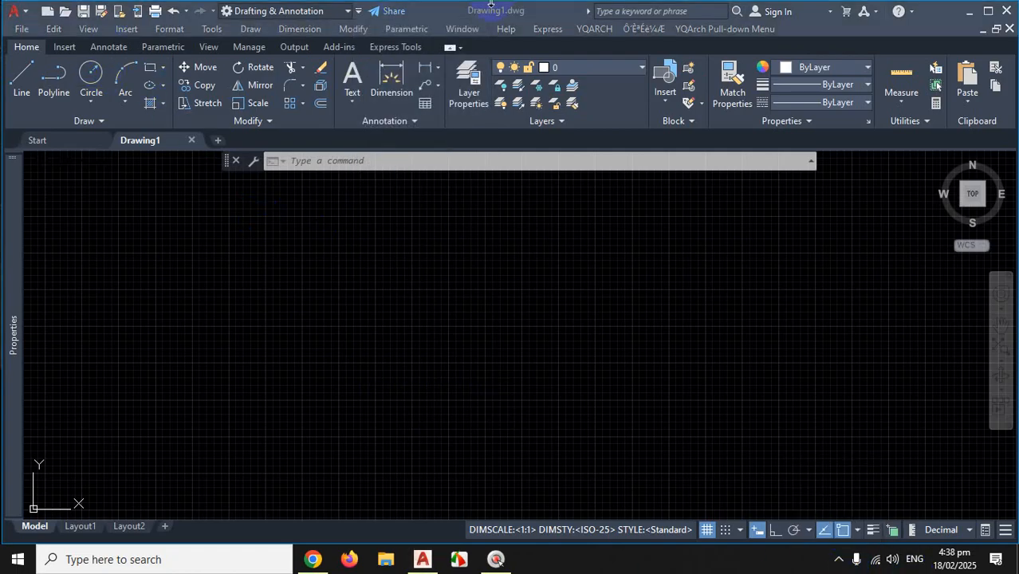
key("Escape")
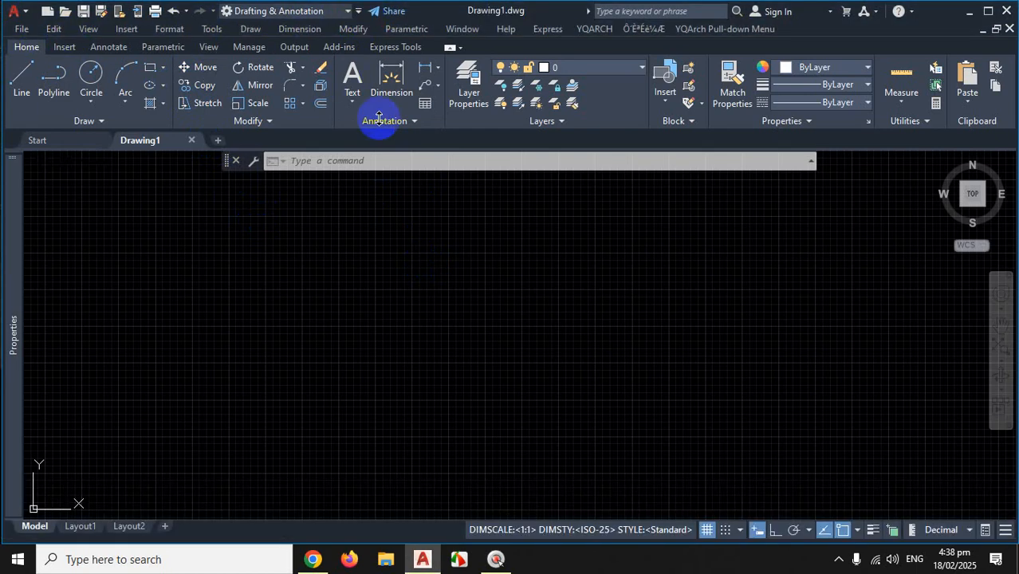
Hide the menu bar and show it again through the Quick Access Toolbar customization options
left_click(359, 11)
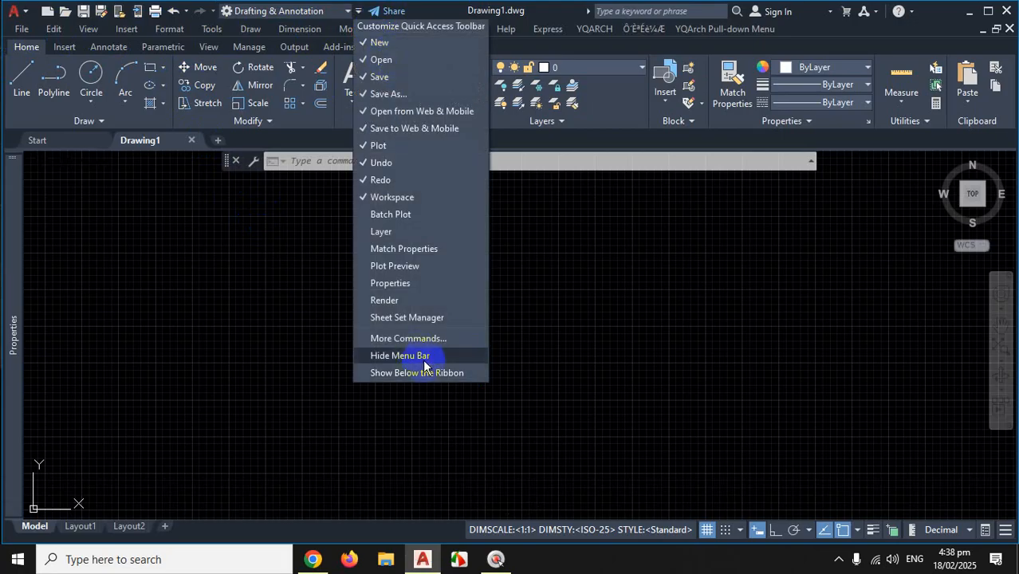
left_click(399, 355)
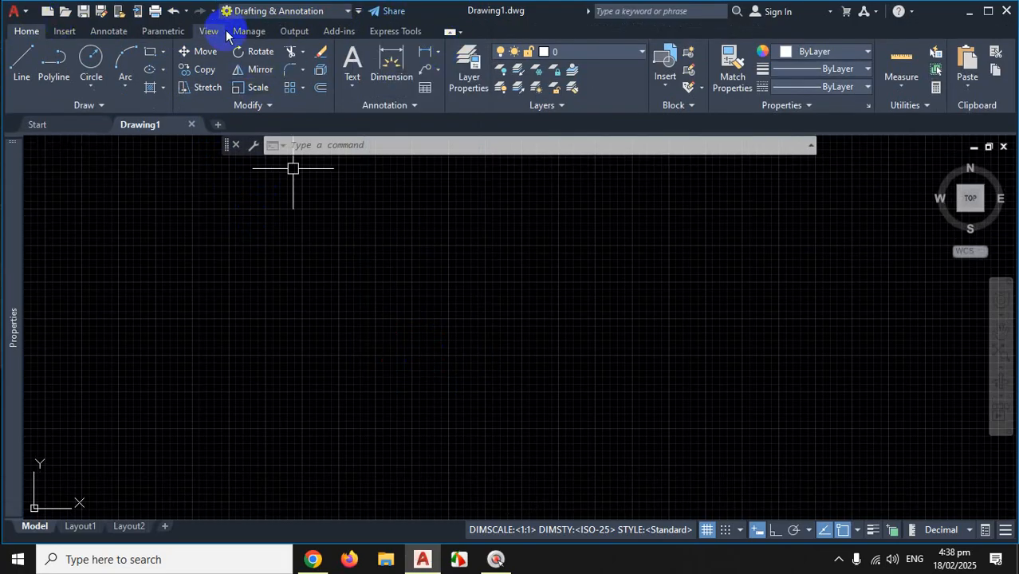
left_click(359, 11)
left_click(396, 355)
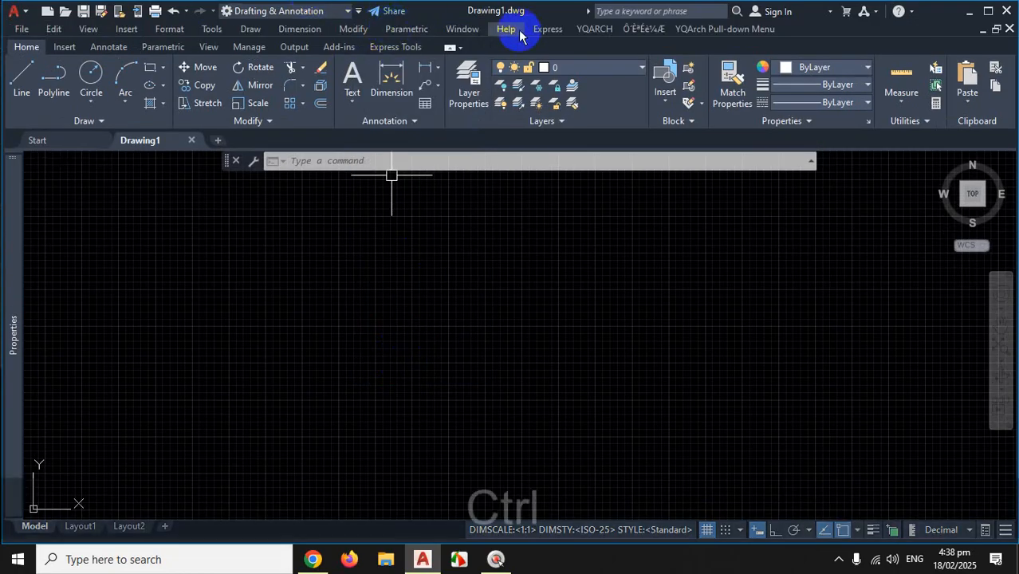
key("ctrl+1")
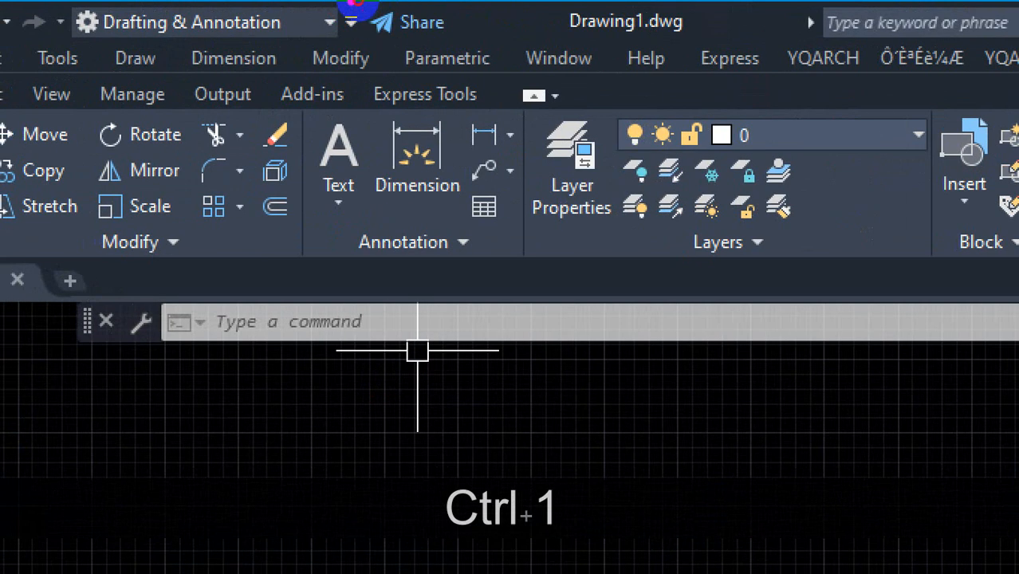
mouse_move(357, 2)
left_mouse_down()
mouse_move(347, 16)
mouse_move(369, 20)
mouse_move(357, 7)
mouse_move(331, 36)
left_mouse_up()
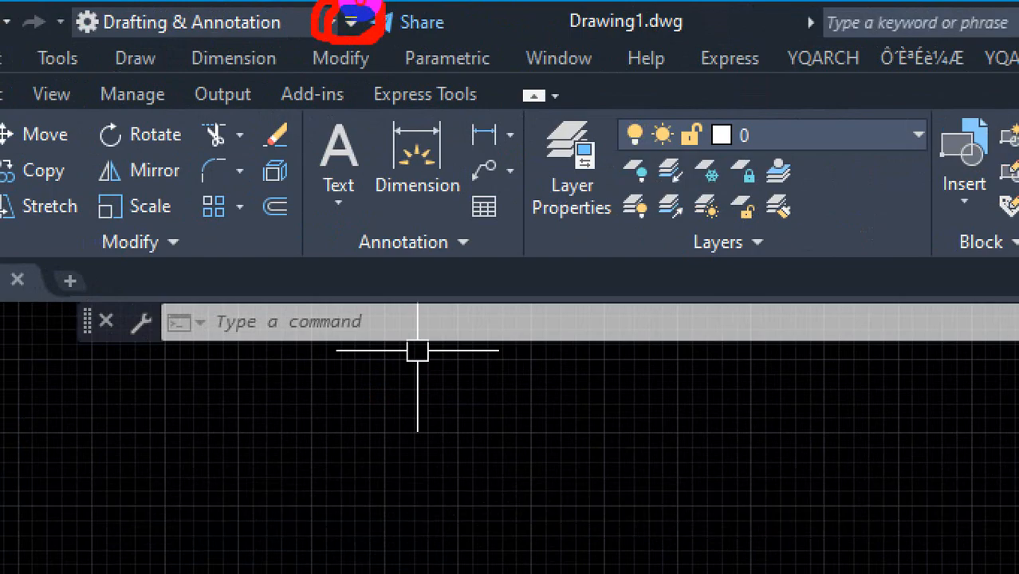
key("Escape")
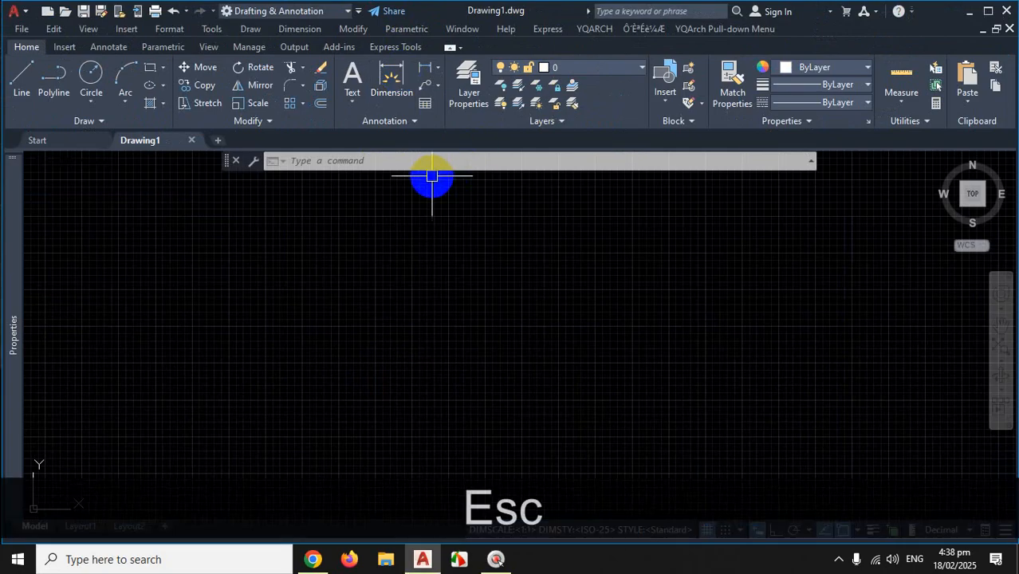
key("Escape")
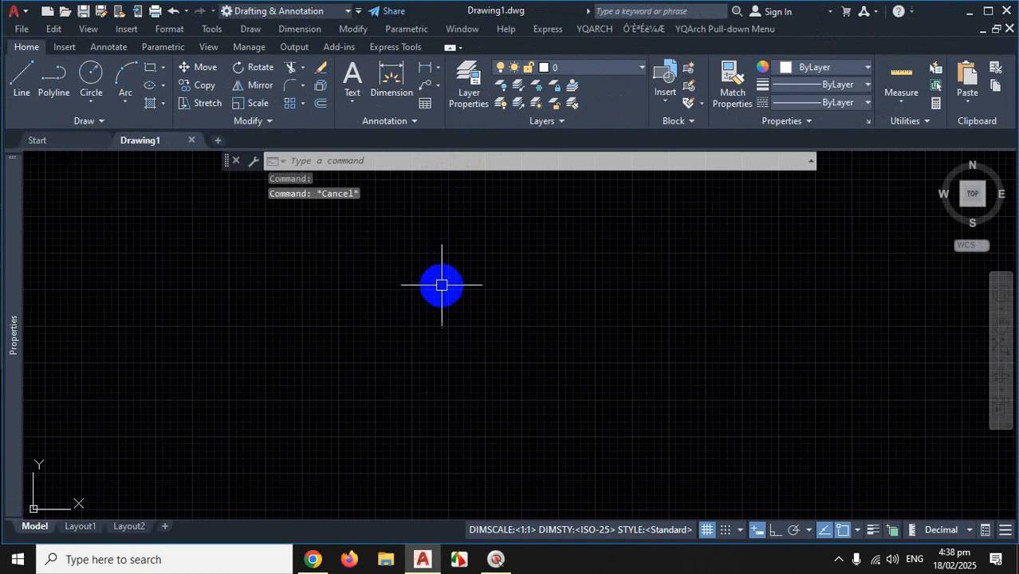
key("ctrl")
key("ctrl+1")
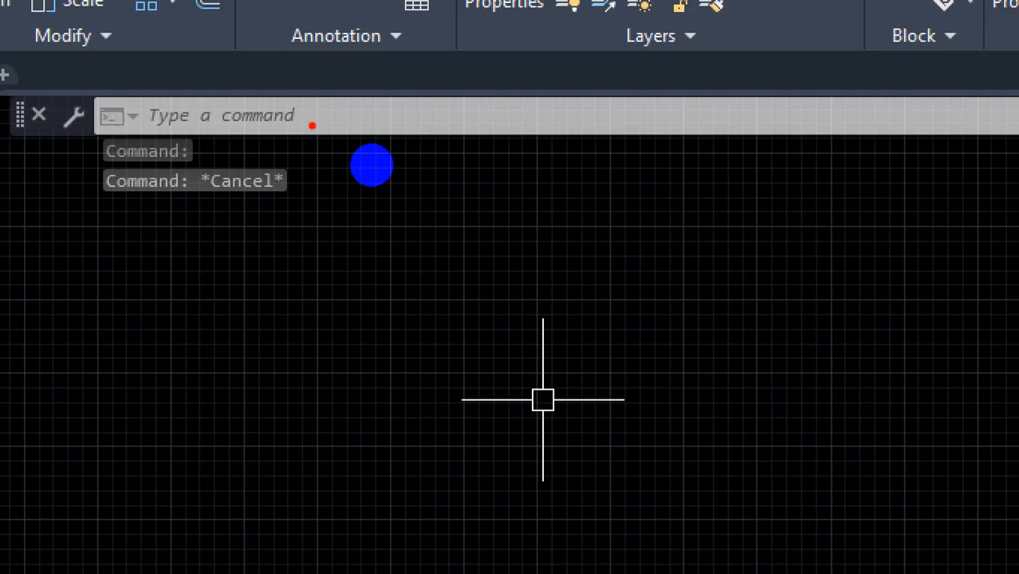
left_click_drag(353, 116, 482, 131)
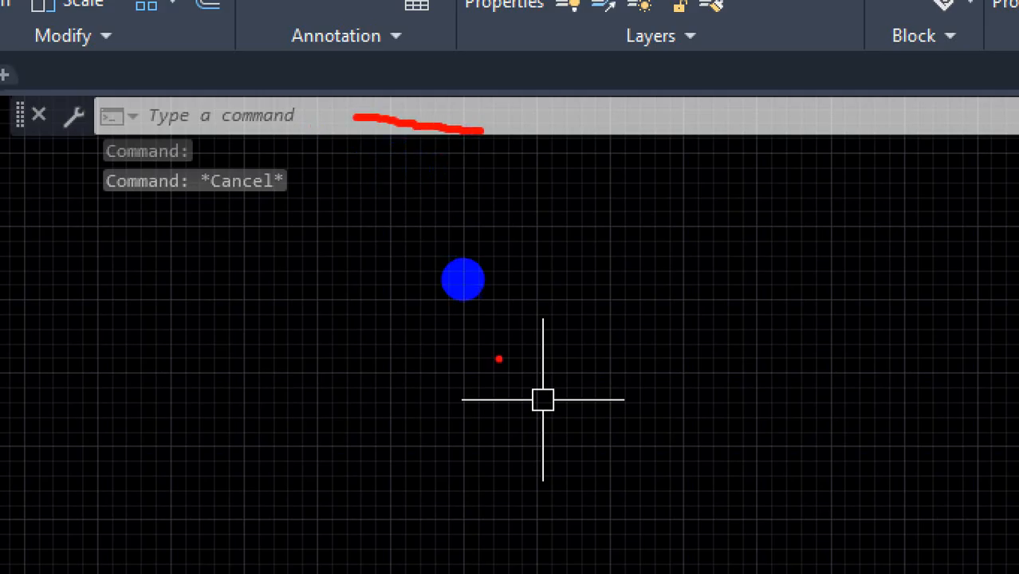
key("Escape")
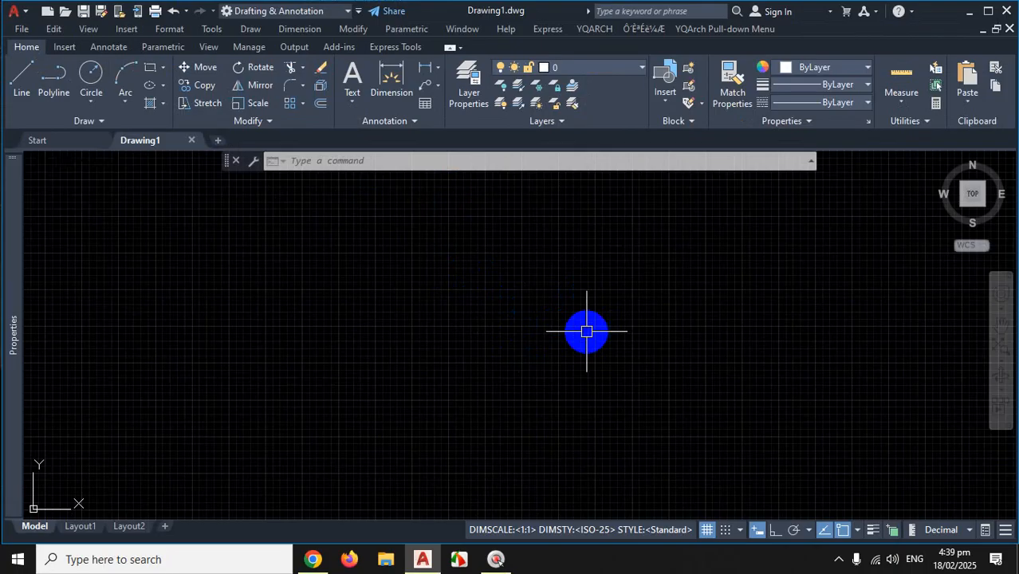
Move the floating command line to the lower edge of the drawing area and cancel the pending command entry
type("ME")
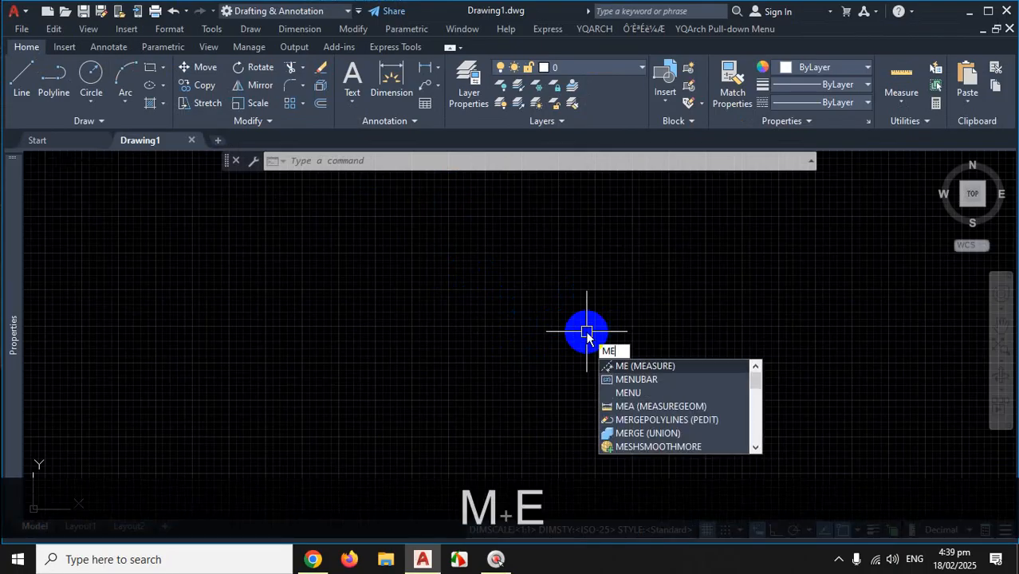
type("NU")
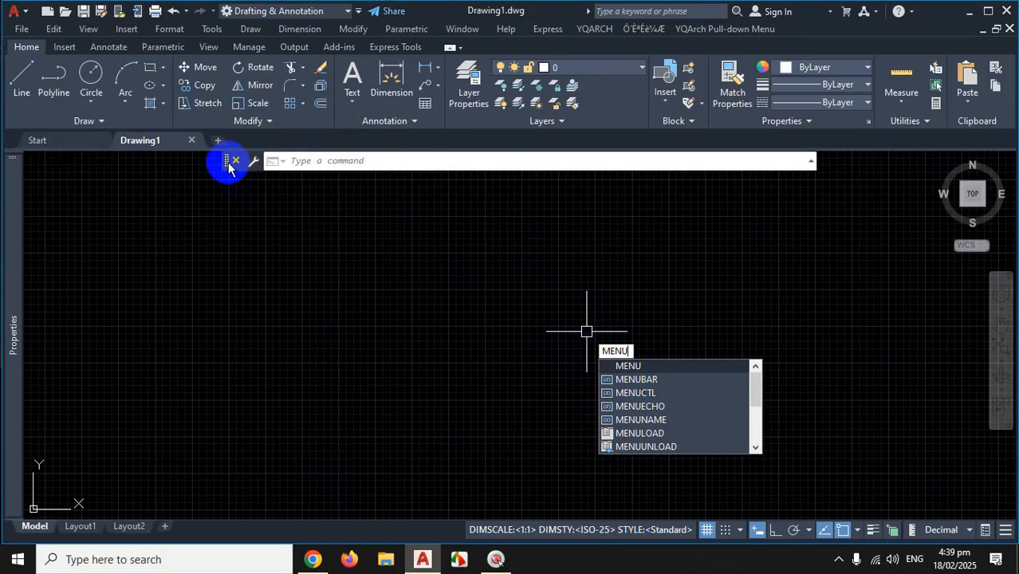
left_click_drag(228, 163, 257, 509)
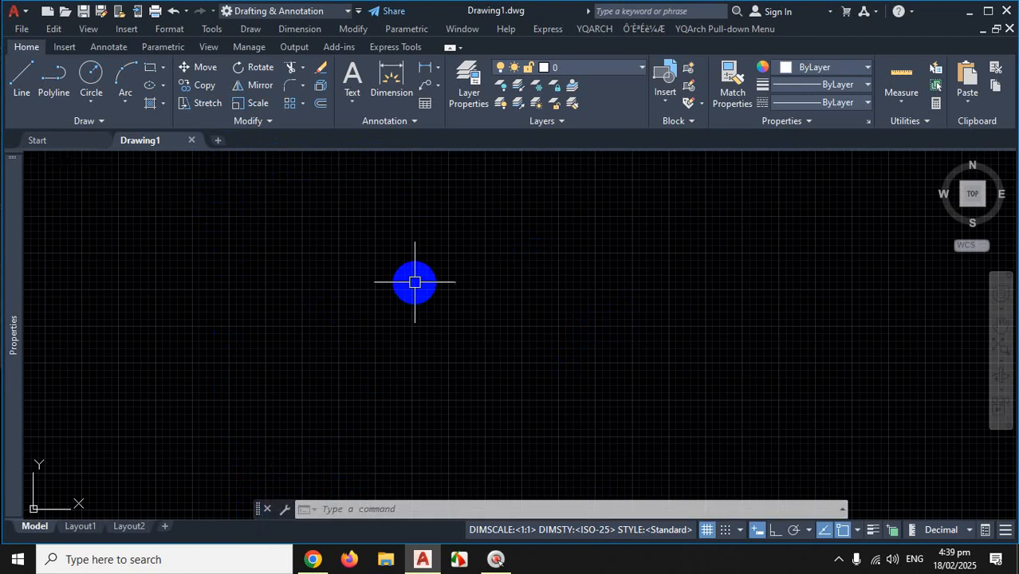
key("Escape")
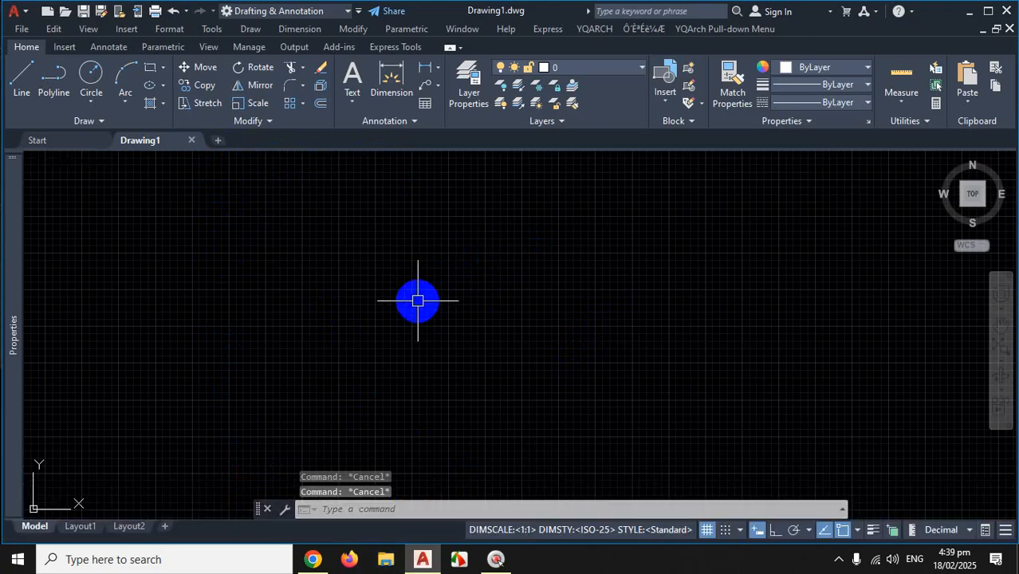
type("MENU")
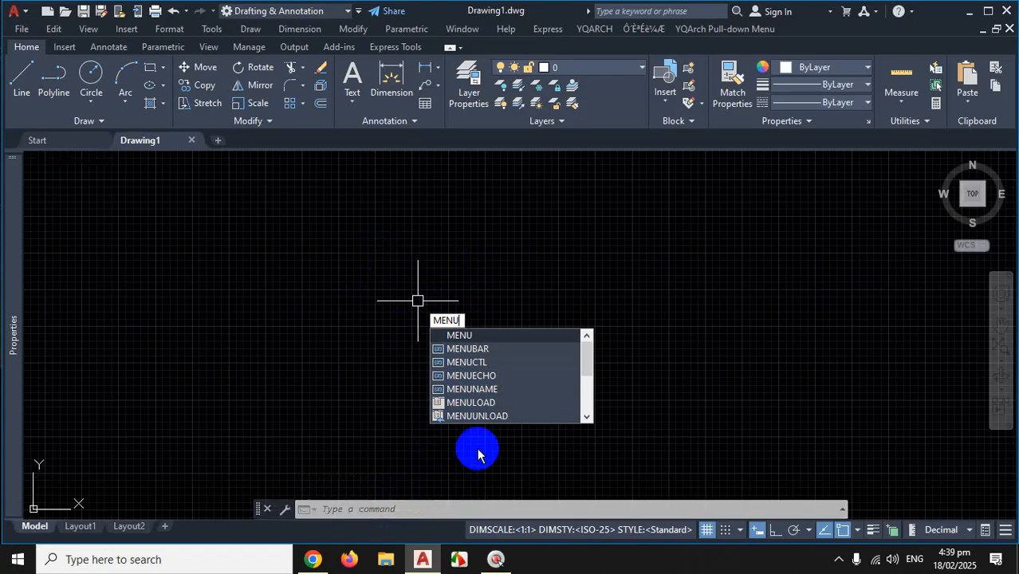
left_click(490, 350)
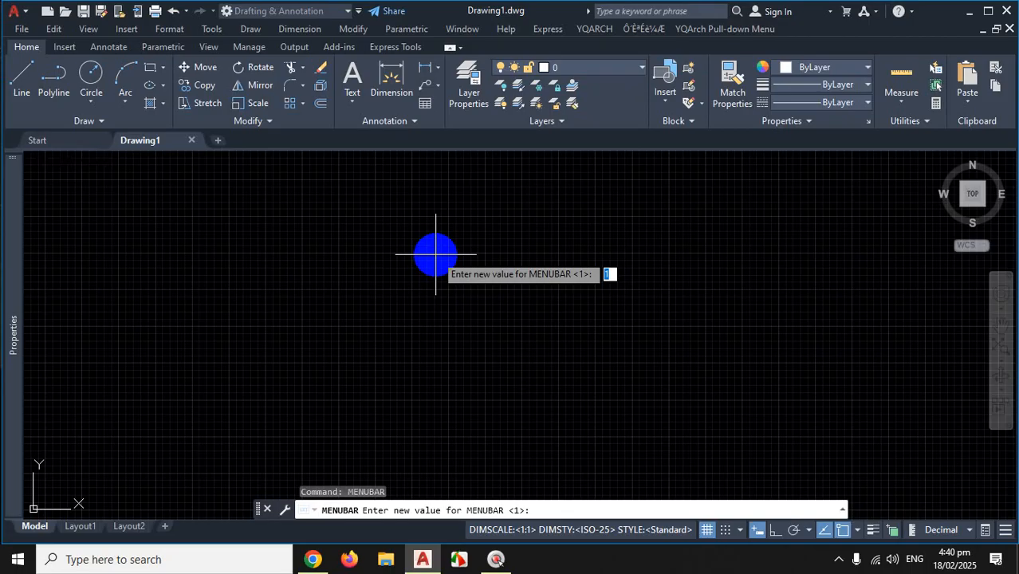
key("Escape")
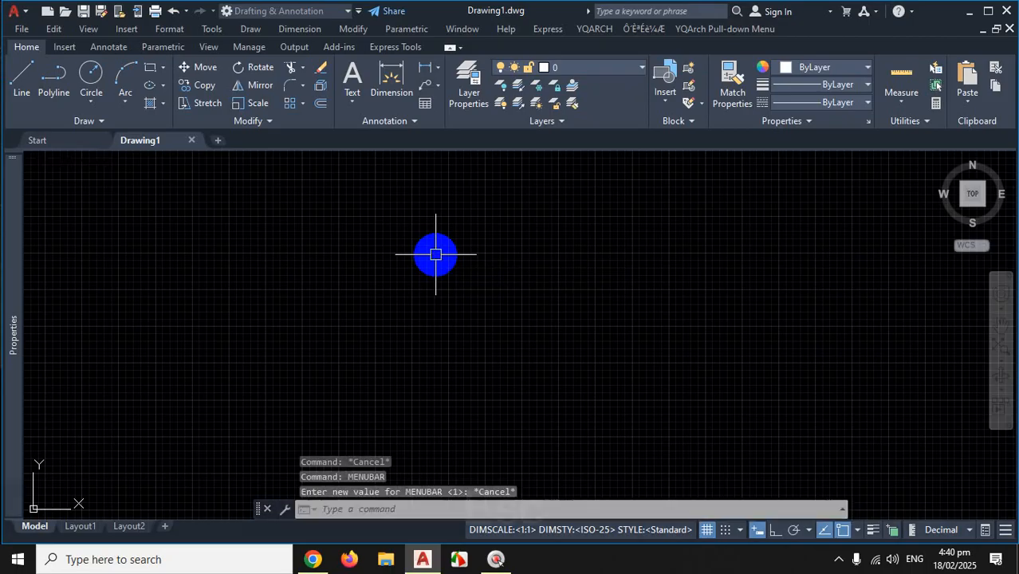
left_click(836, 562)
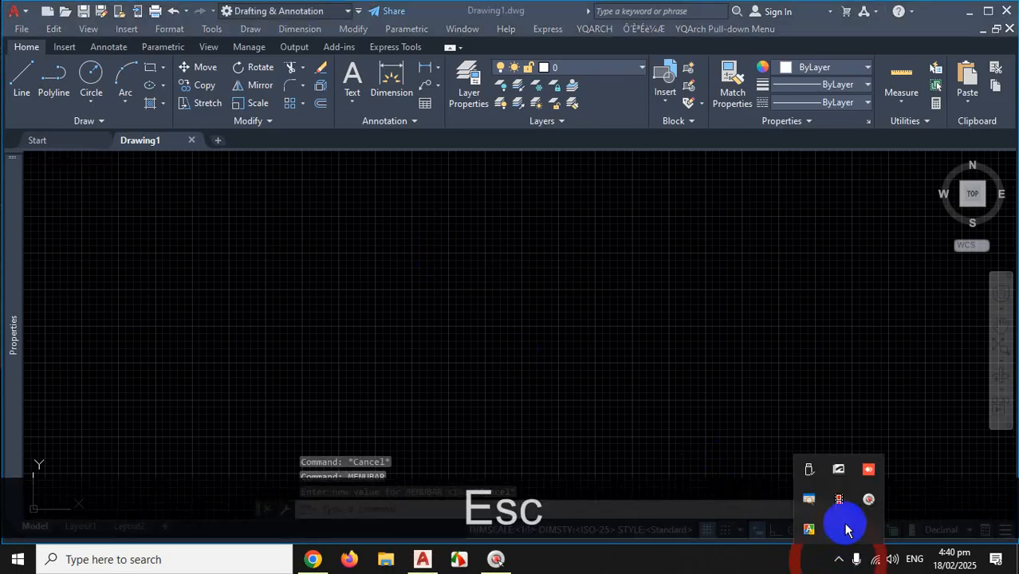
left_click(840, 499)
key("Escape")
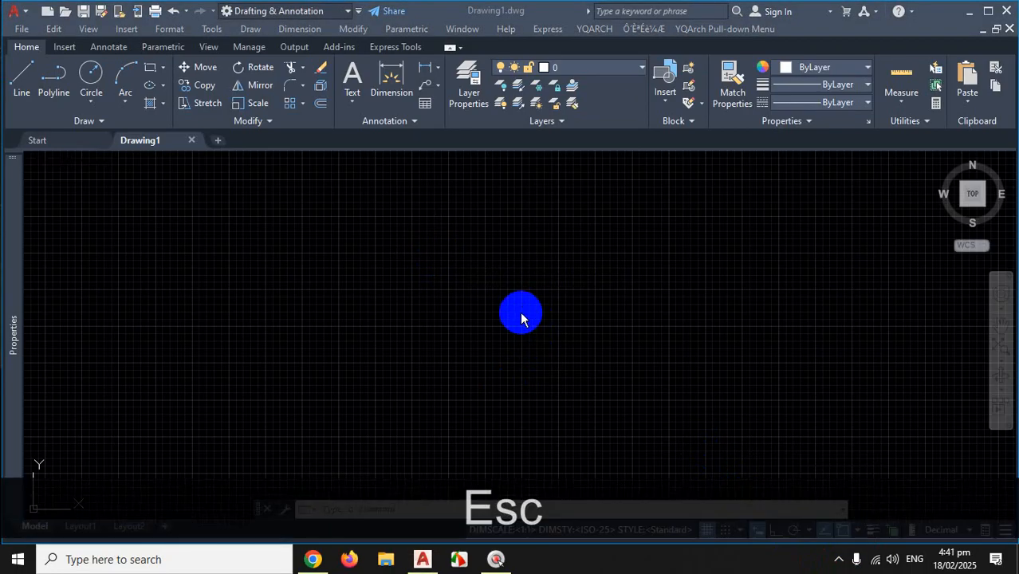
type("me")
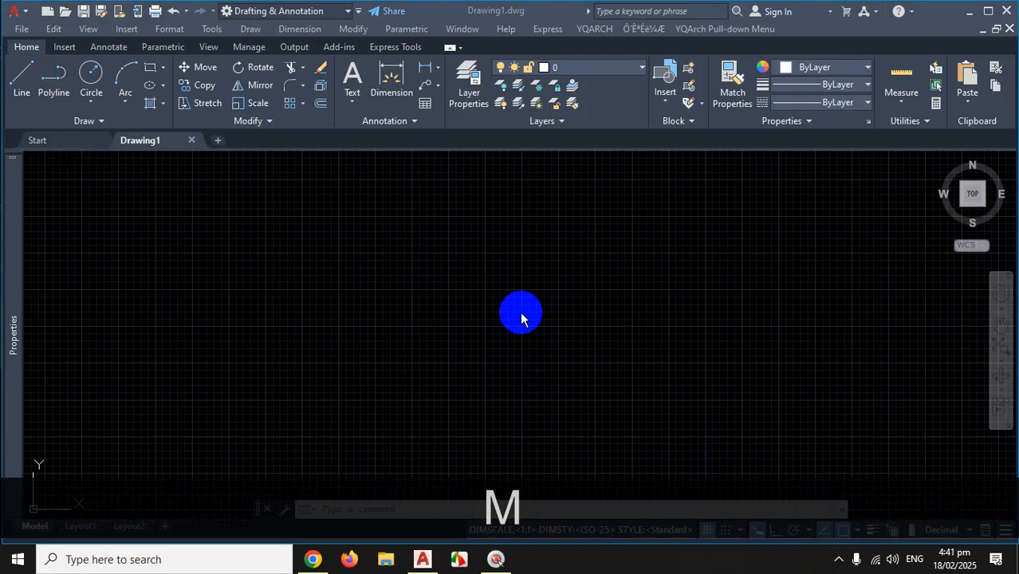
left_click(521, 313)
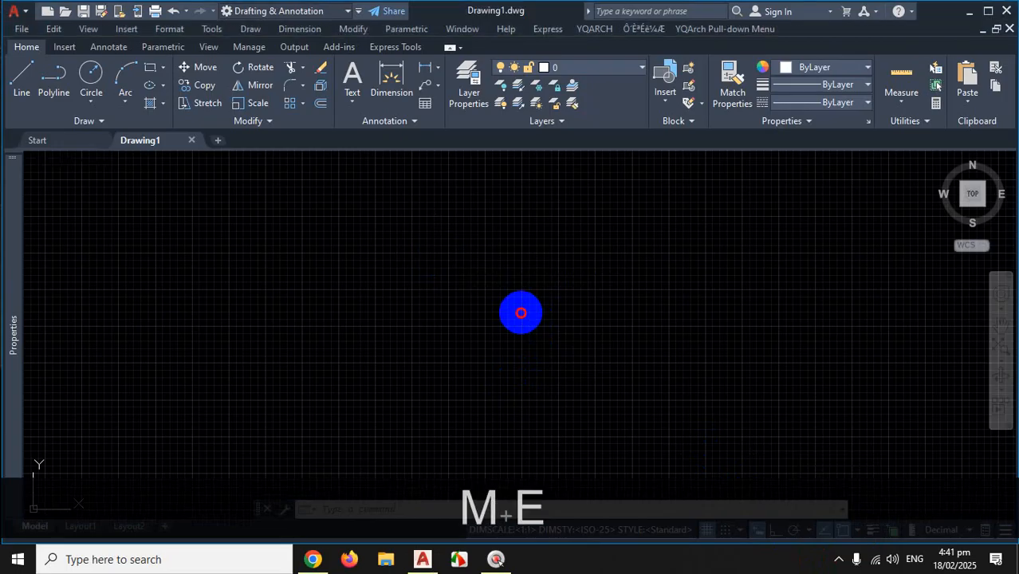
key("Escape")
left_click(520, 313)
key("Escape")
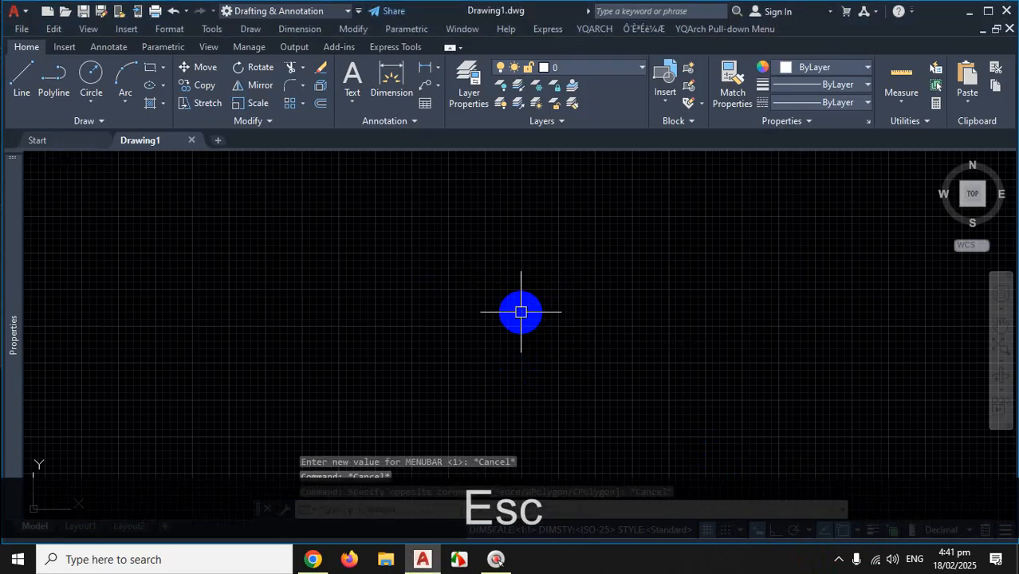
Hide the menu bar by setting the MENUBAR system variable to 0
type("MENU")
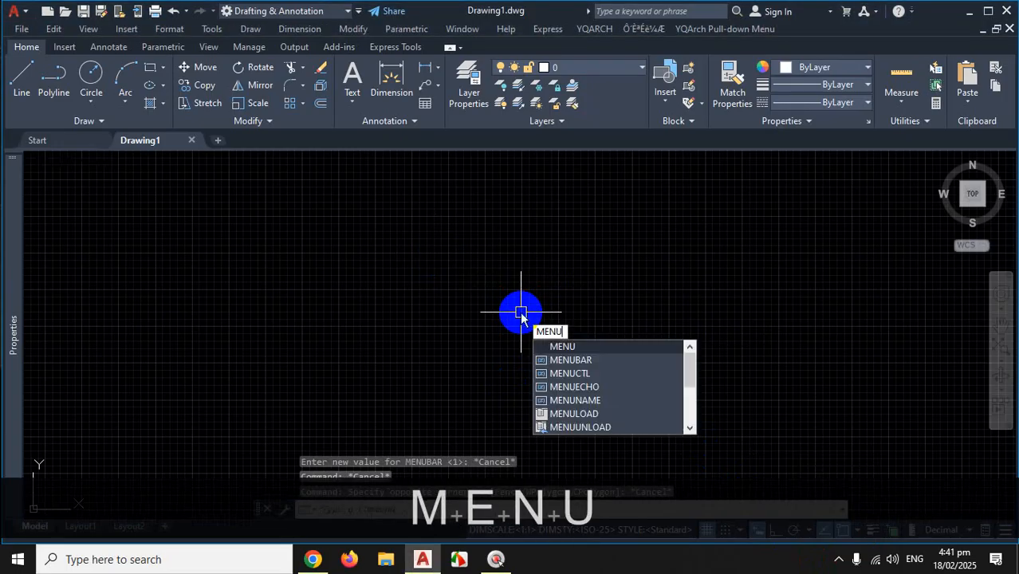
left_click(593, 360)
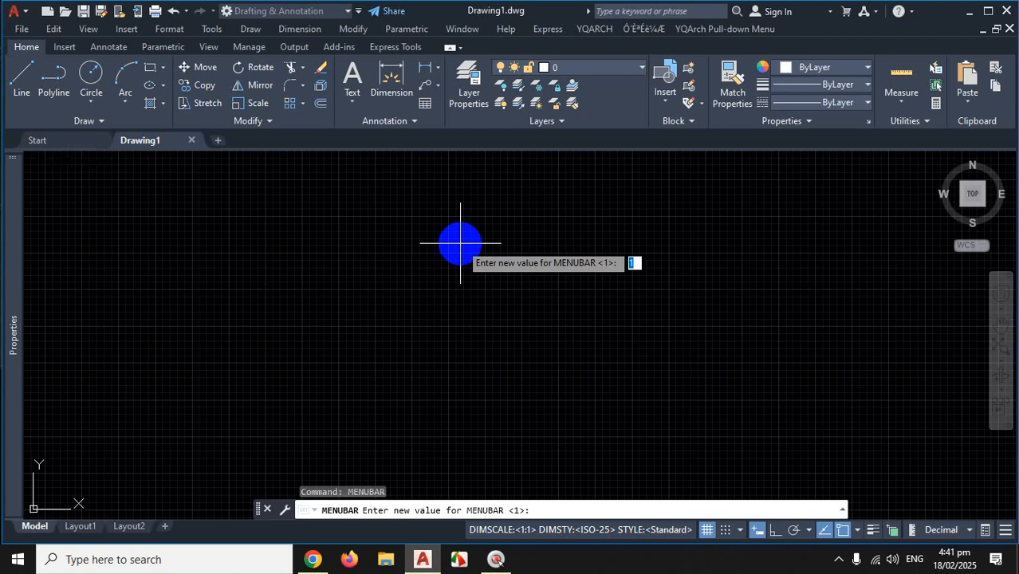
type("0")
key("Return")
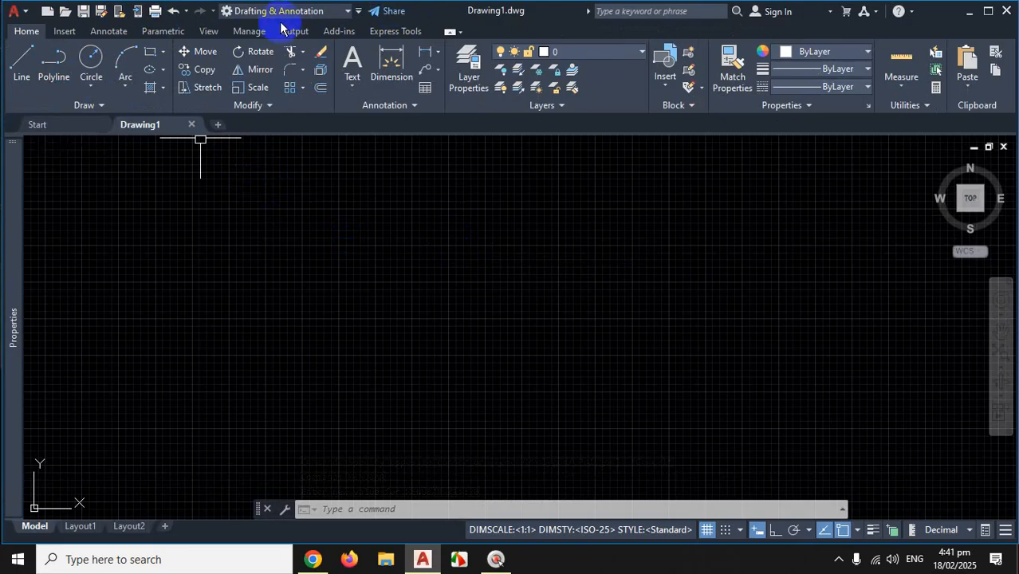
Show the menu bar again by setting the MENUBAR system variable to 1
type("ME")
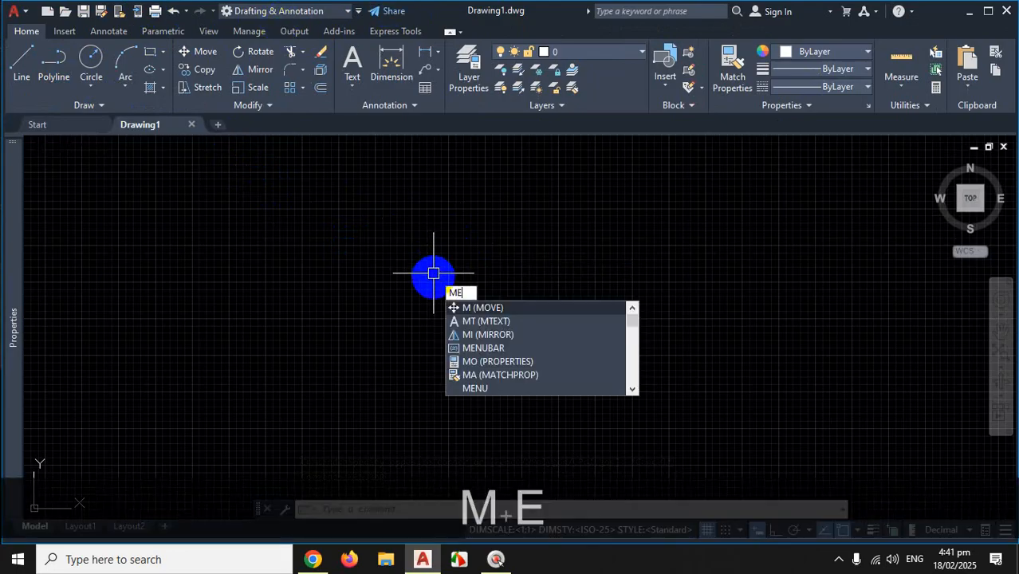
type("NU")
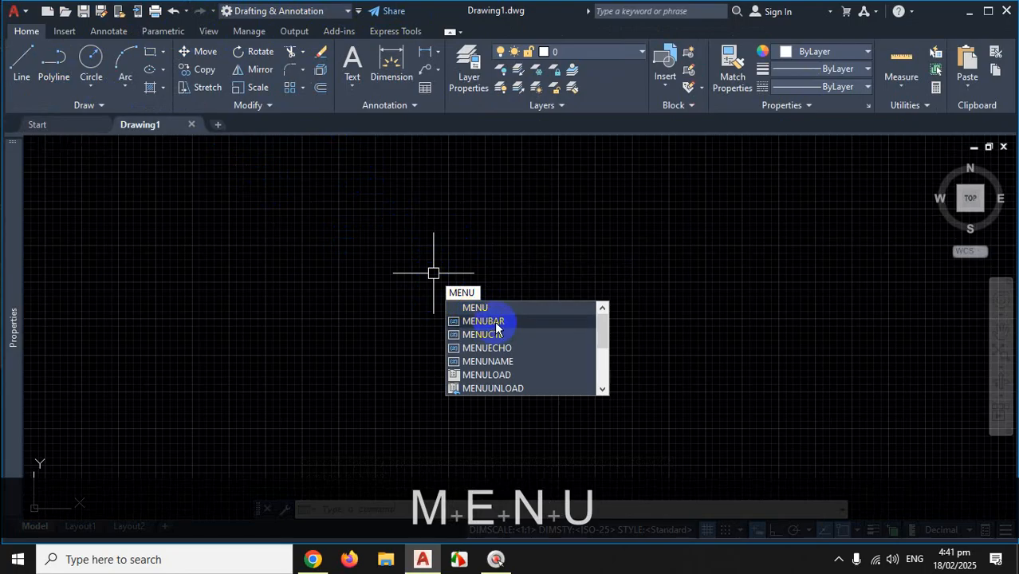
left_click(504, 322)
type("1")
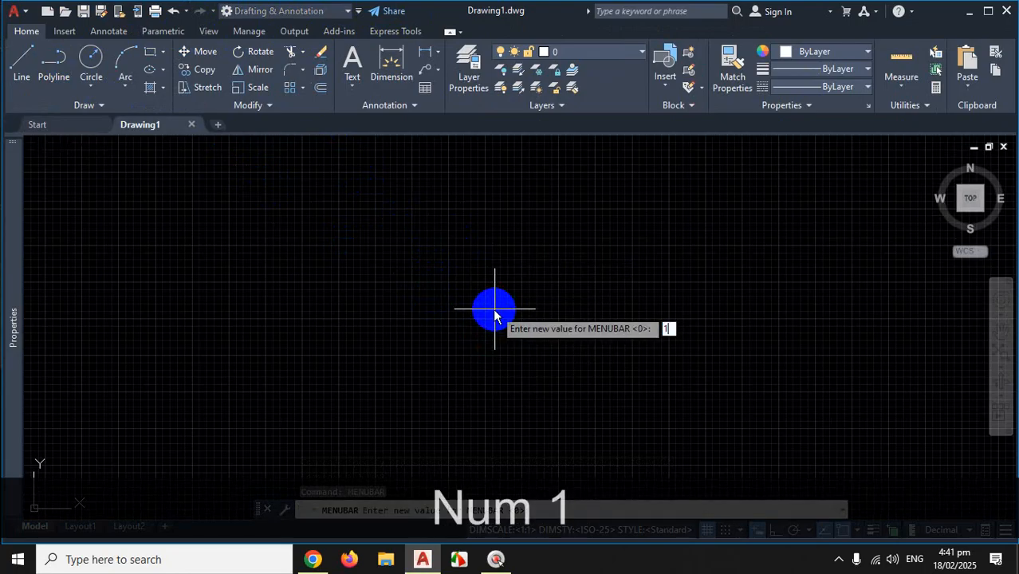
key("Return")
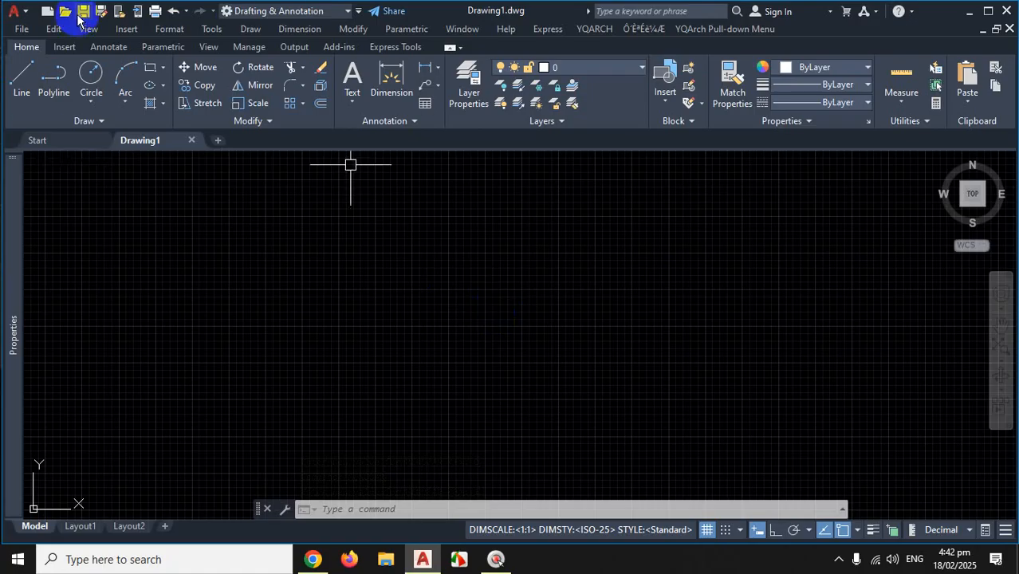
key("Escape")
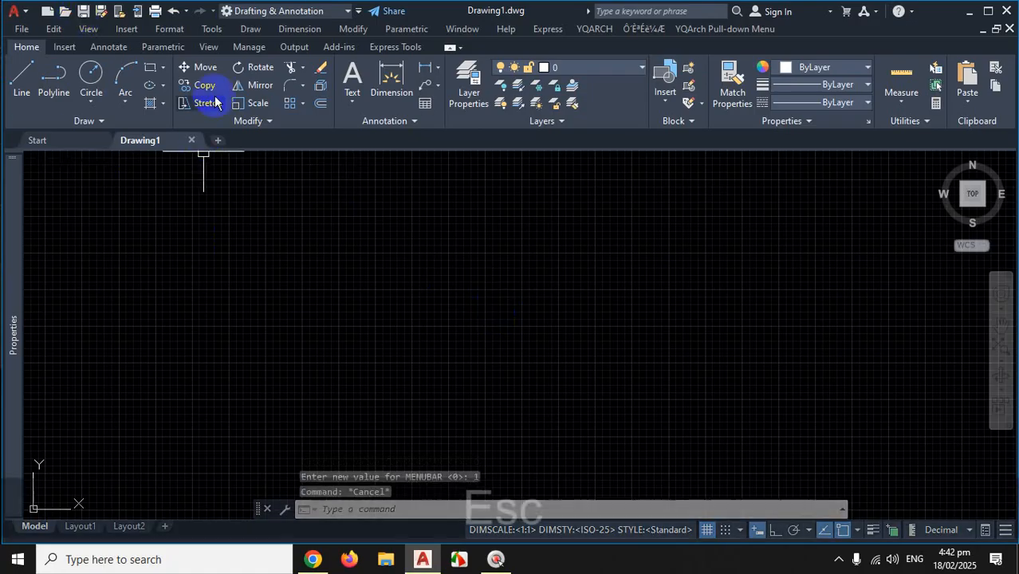
Hide the menu bar and restore it using the Quick Access Toolbar customization options
left_click(359, 12)
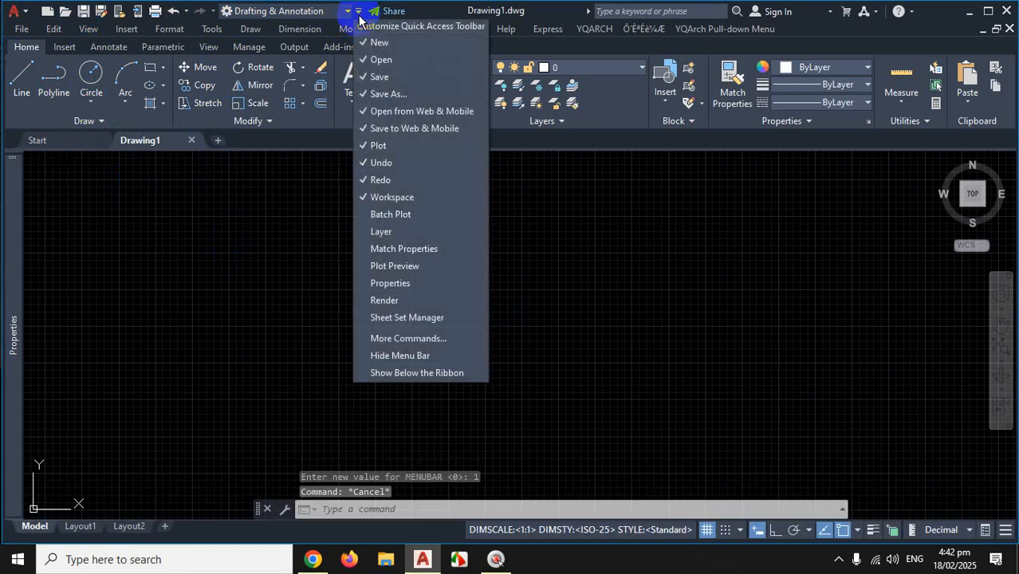
left_click(400, 356)
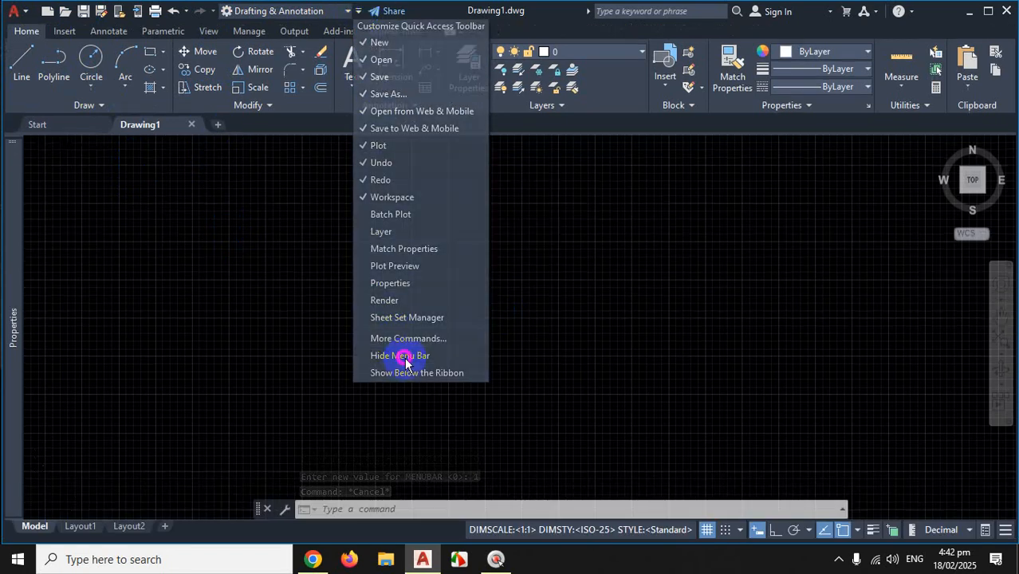
left_click(357, 12)
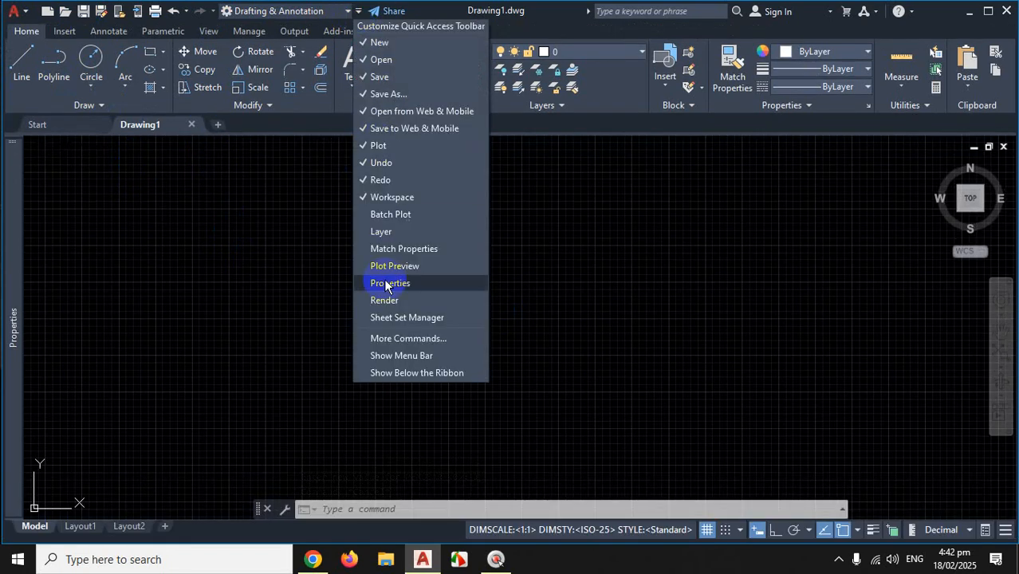
left_click(389, 356)
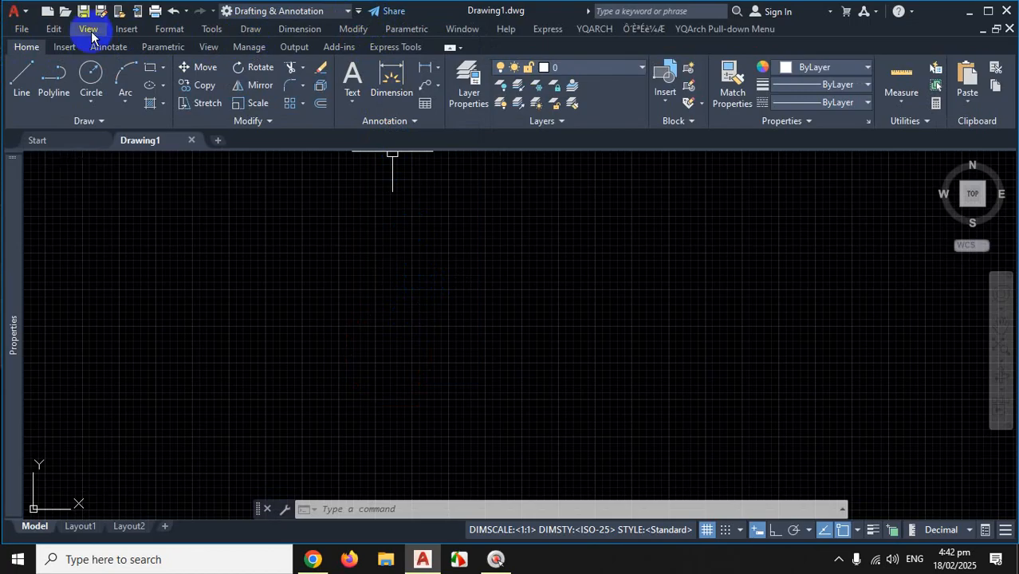
key("ctrl+1")
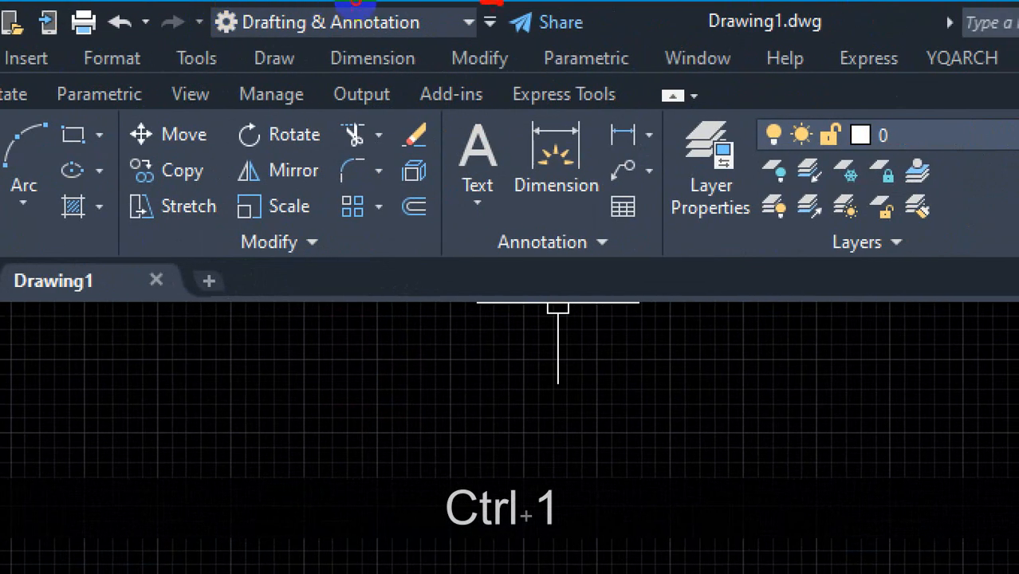
key("Escape")
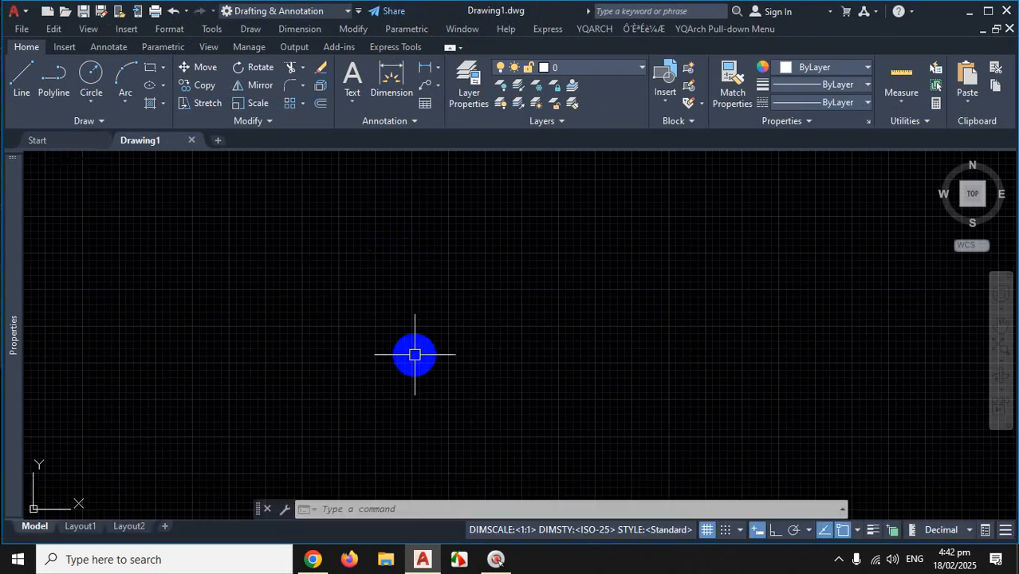
left_click(841, 562)
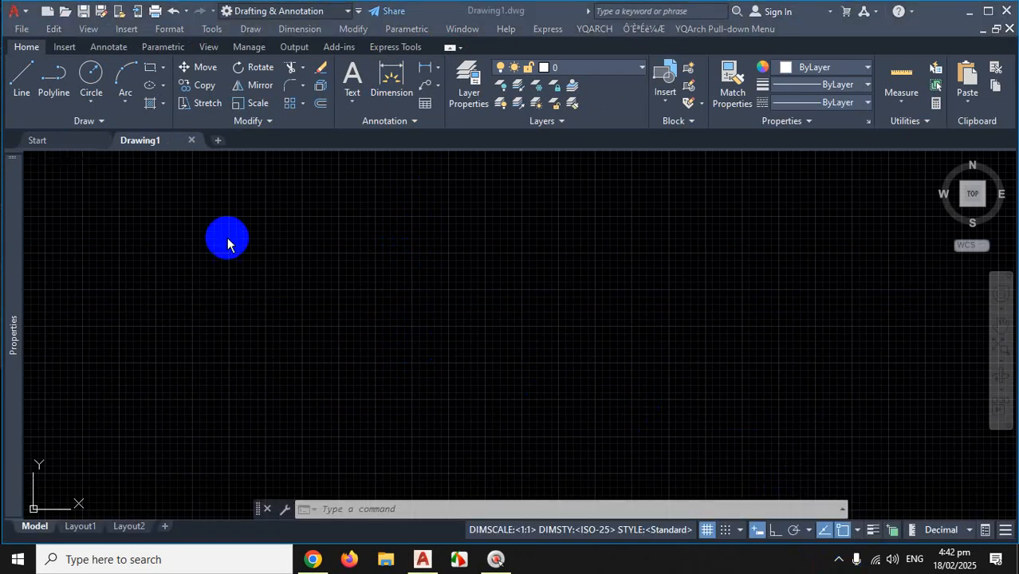
Look through the Home, Insert and Annotate tool sets of the ribbon and return to Home
left_click(53, 32)
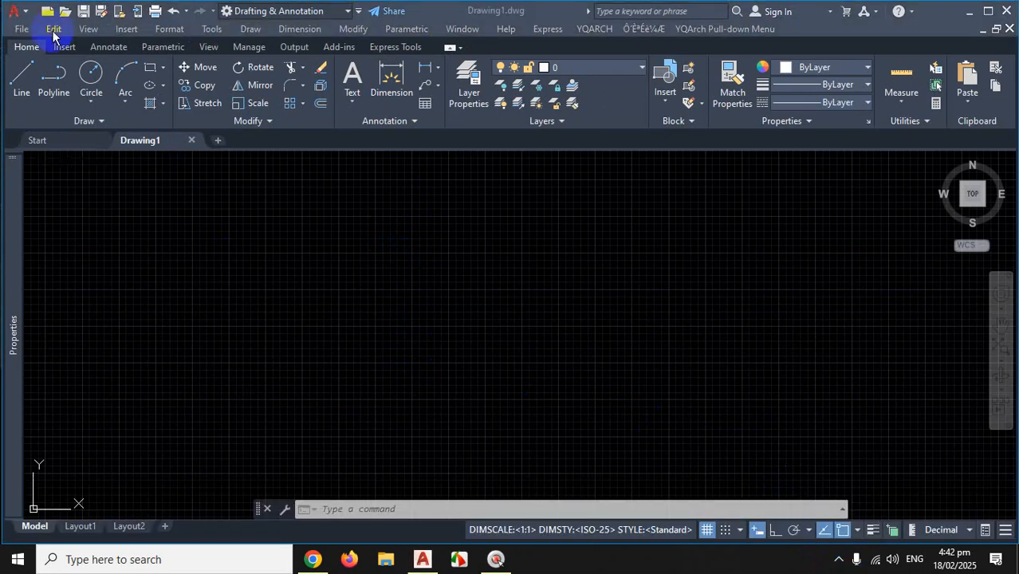
left_click(26, 52)
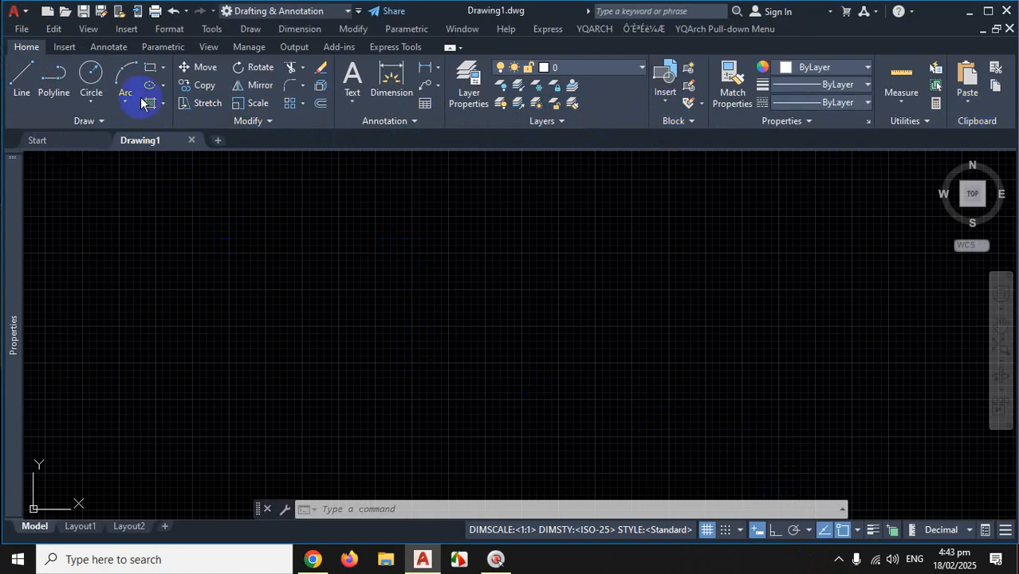
left_click(65, 48)
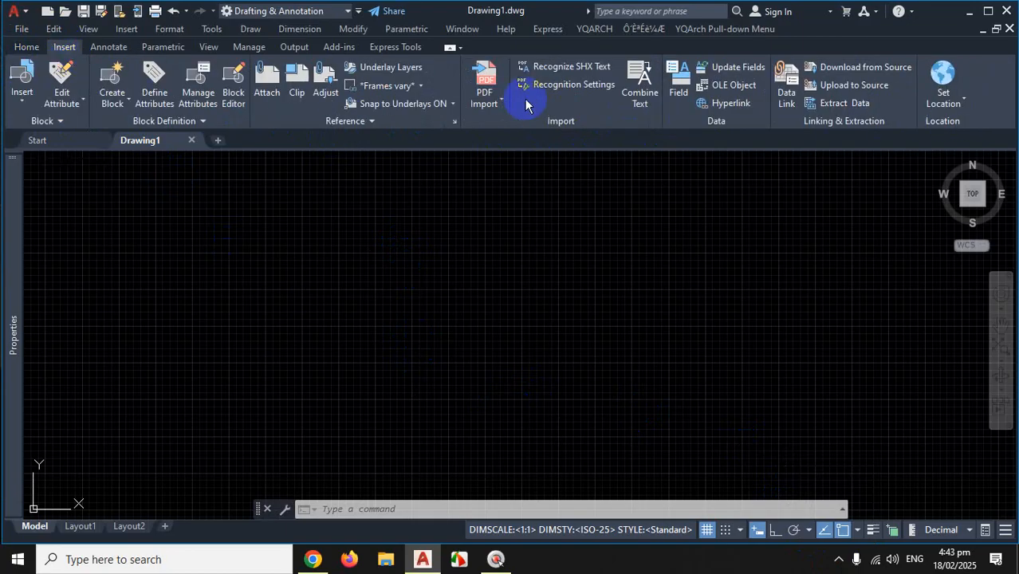
left_click(108, 47)
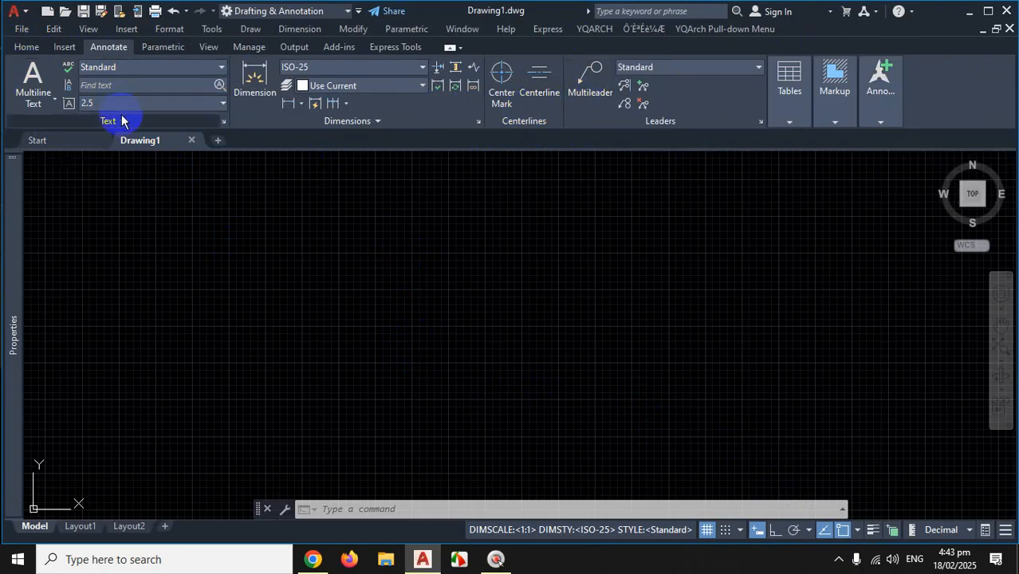
key("Escape")
key("Escape")
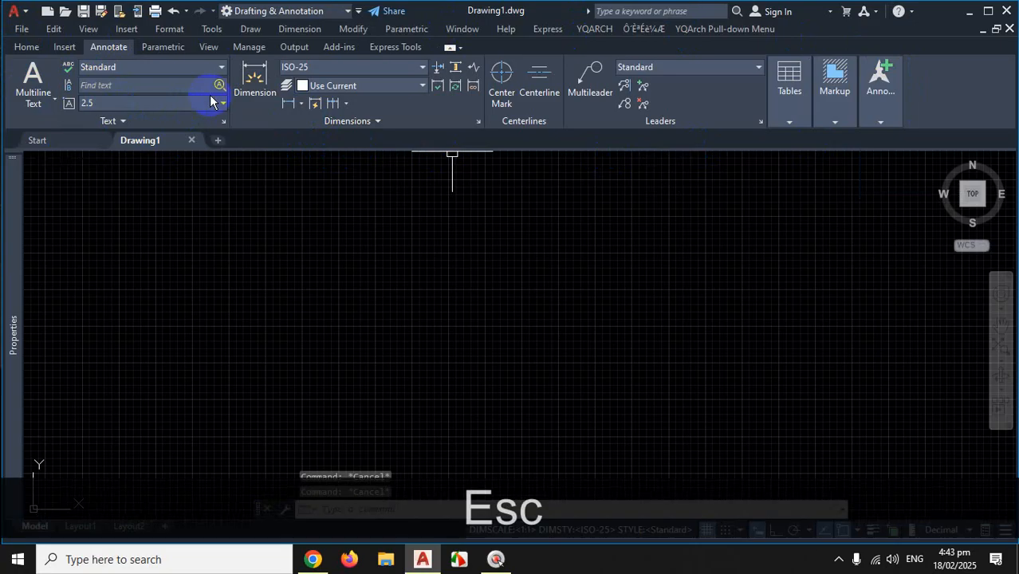
left_click(24, 46)
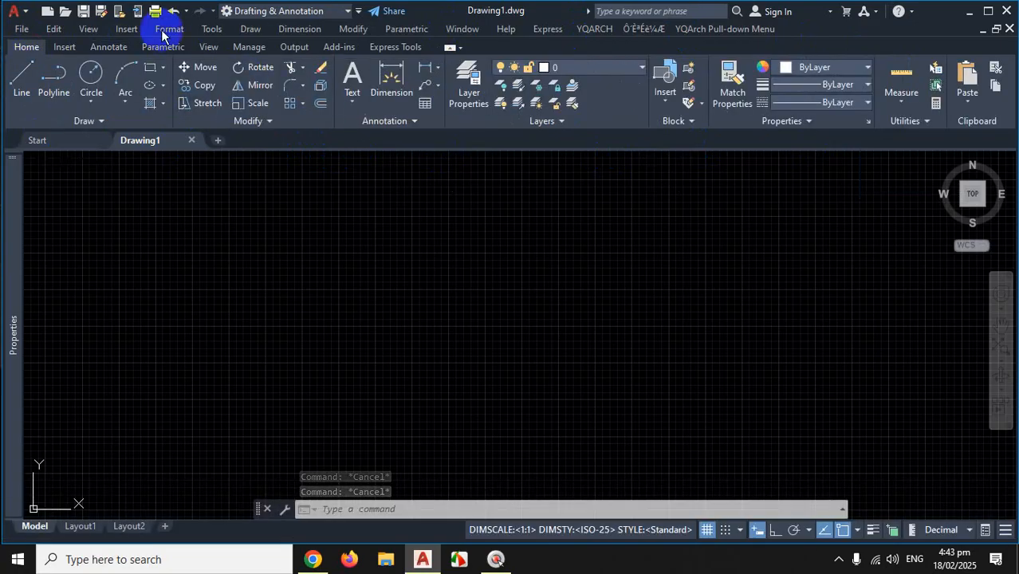
key("ctrl+1")
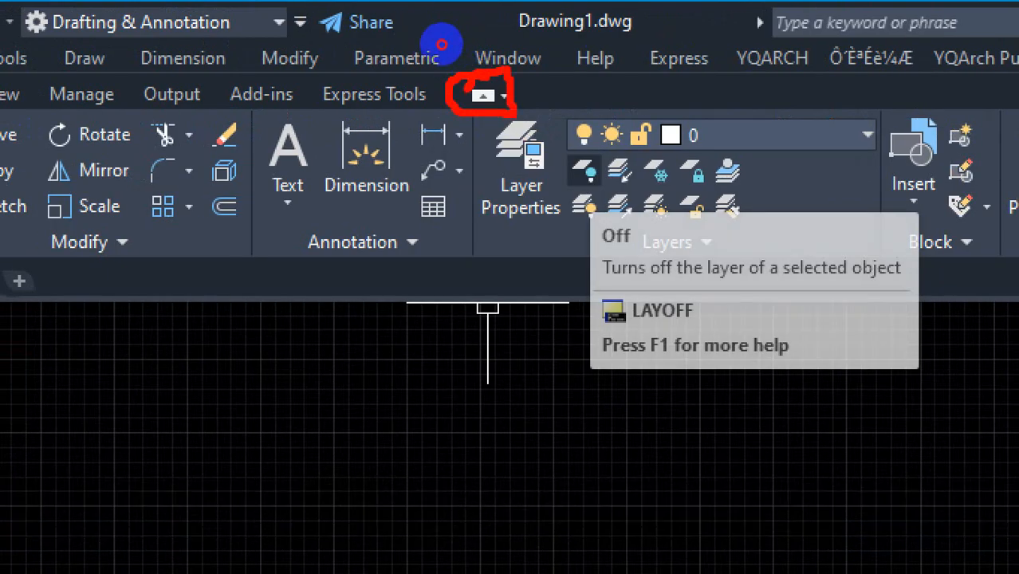
key("Escape")
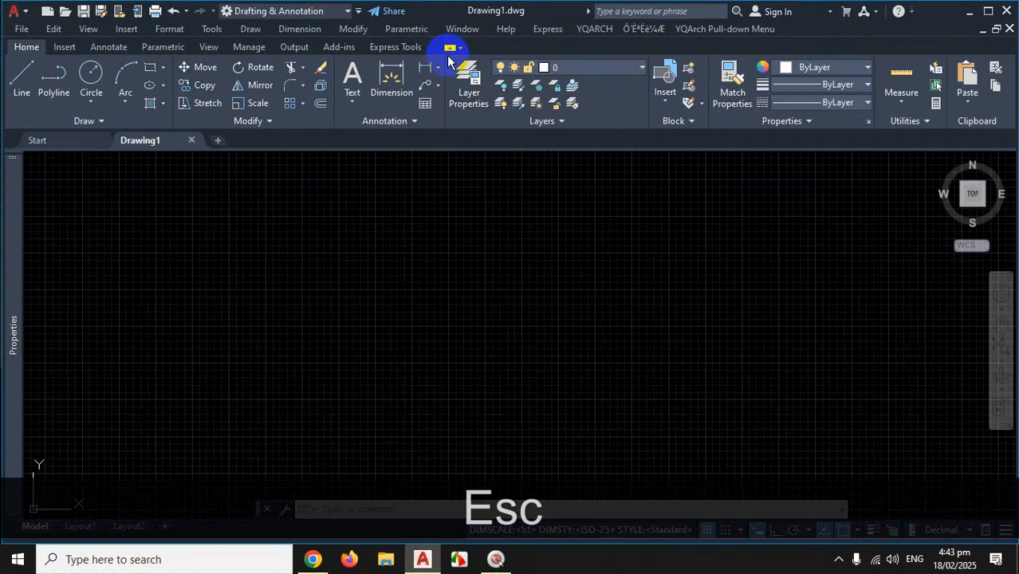
Minimize the ribbon to panel buttons, reduce it further to panel titles, and preview the Home panels such as Layers
left_click(452, 47)
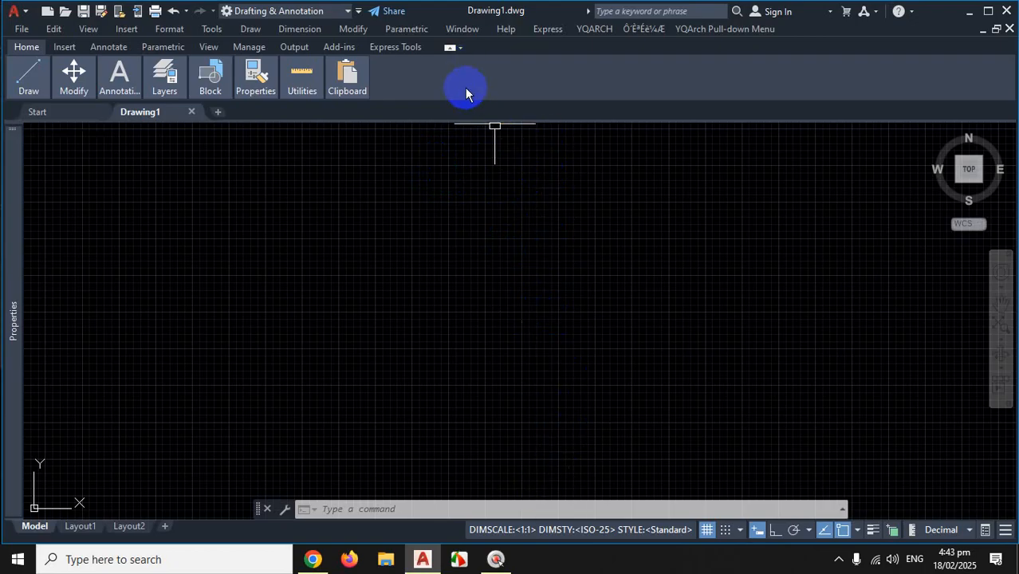
left_click(451, 48)
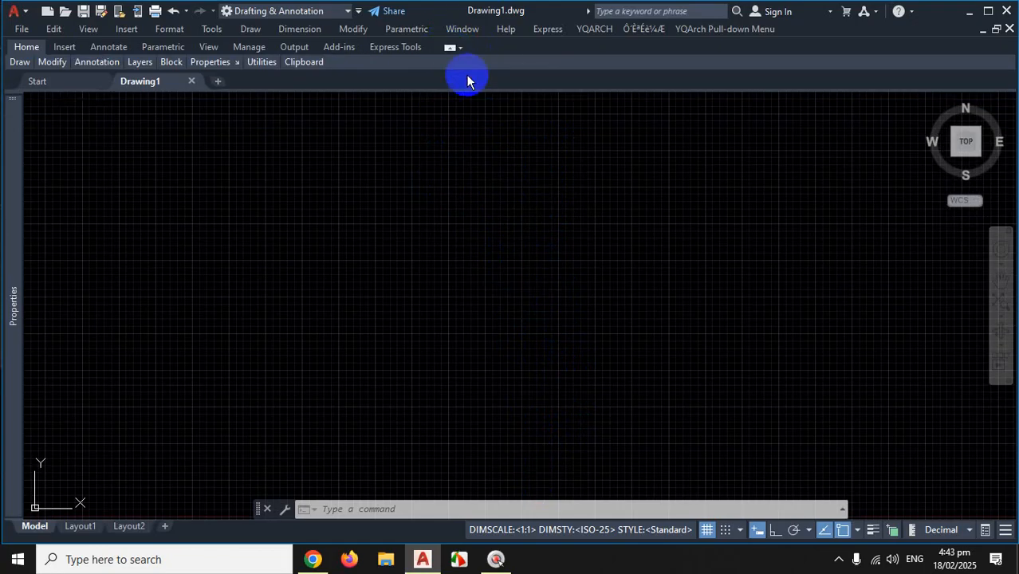
mouse_move(16, 68)
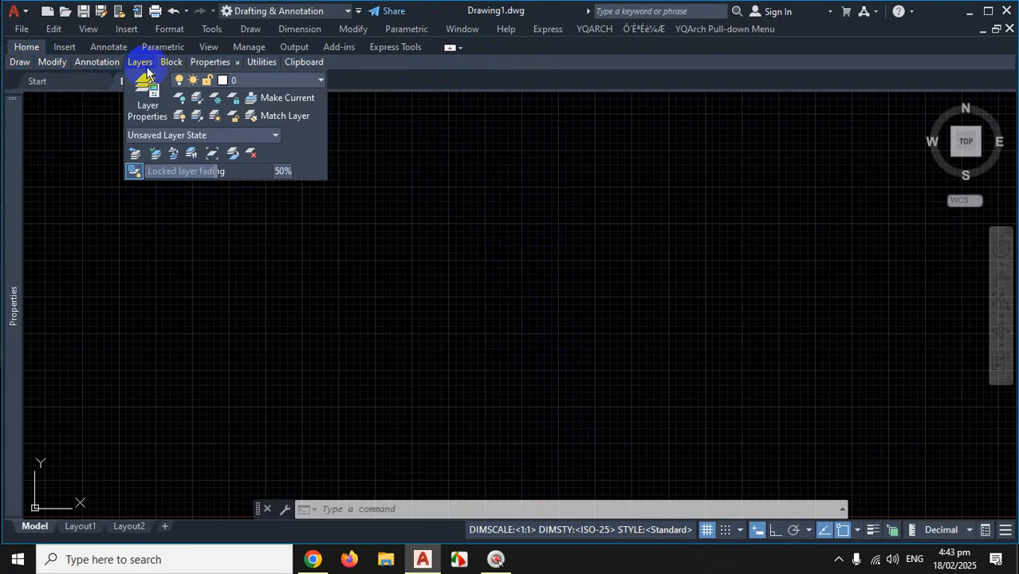
mouse_move(169, 70)
mouse_move(47, 64)
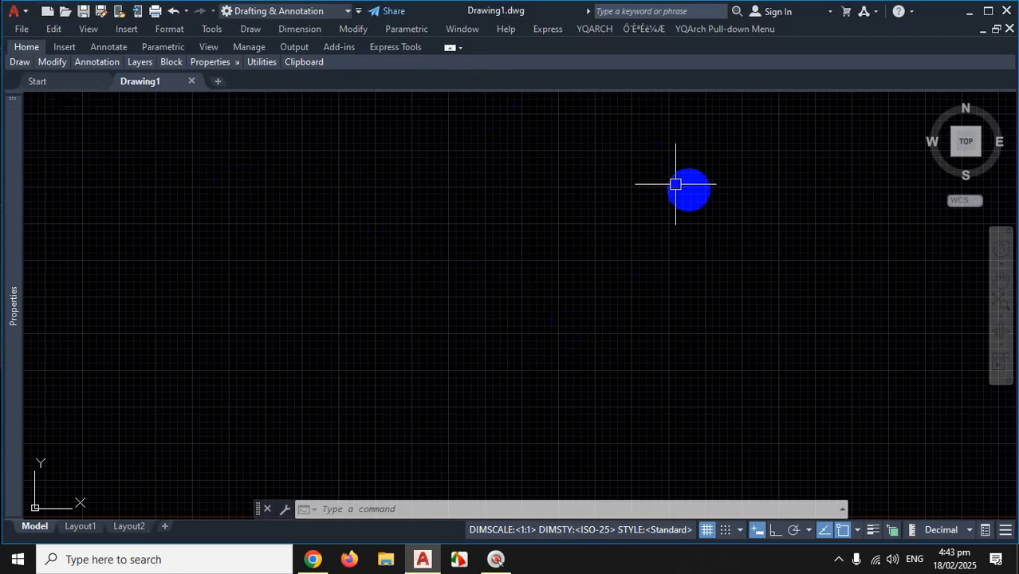
key("ctrl+1")
left_click(562, 279)
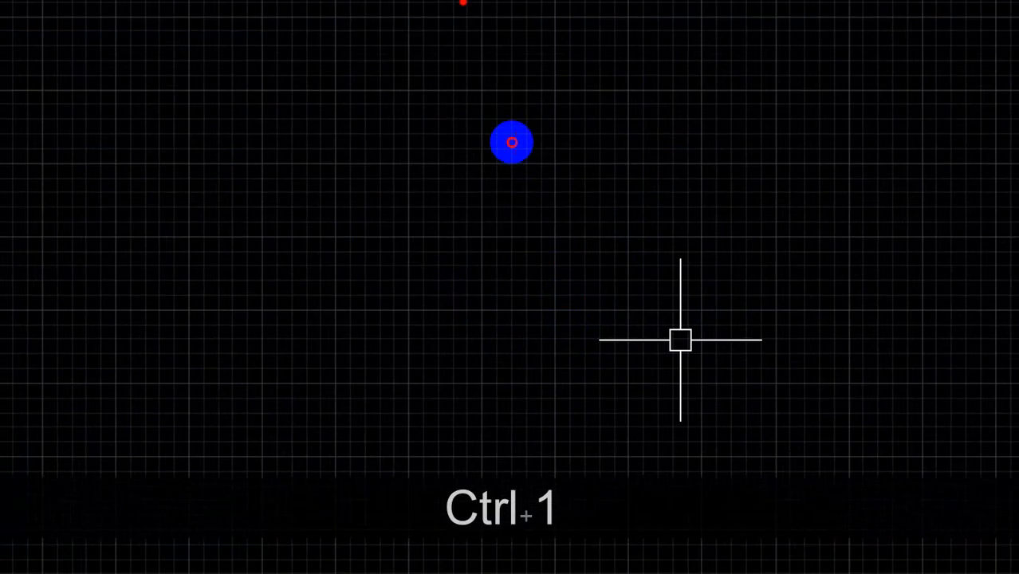
left_click_drag(512, 142, 452, 321)
left_click_drag(248, 103, 466, 256)
key("Escape")
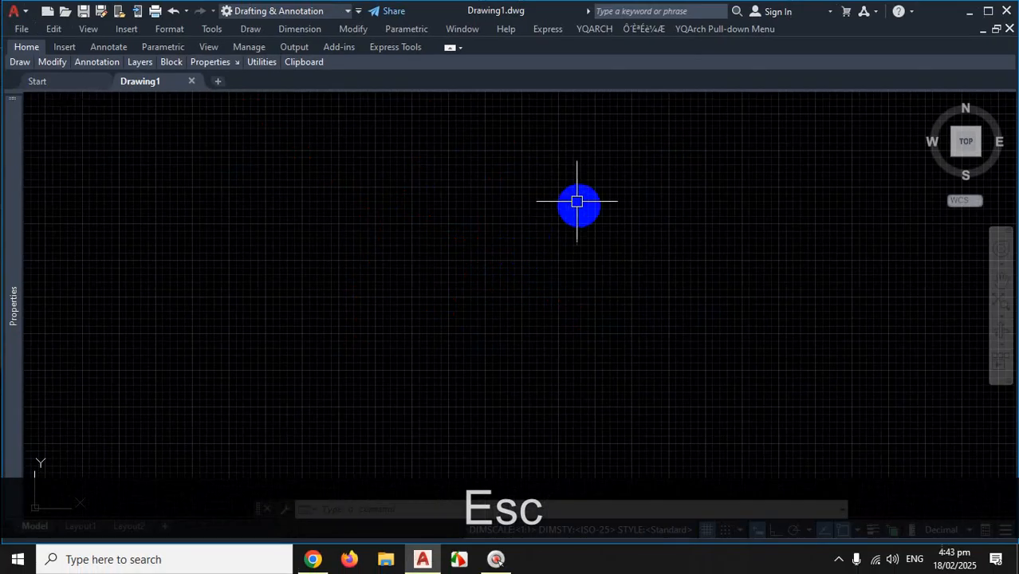
Cycle the ribbon through tabs-only to full display and set its minimize option to Minimize to Tabs
left_click(450, 51)
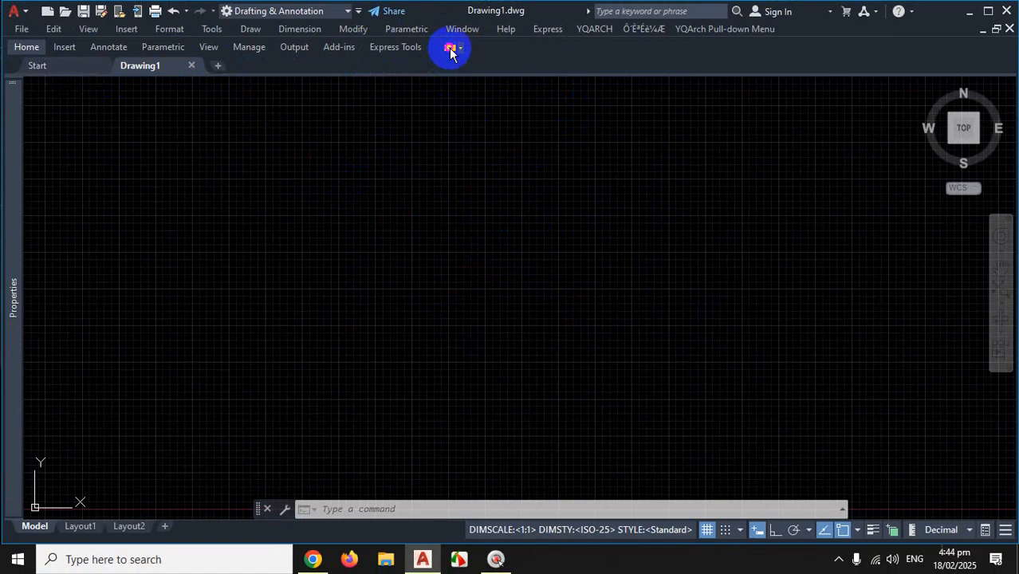
left_click(450, 50)
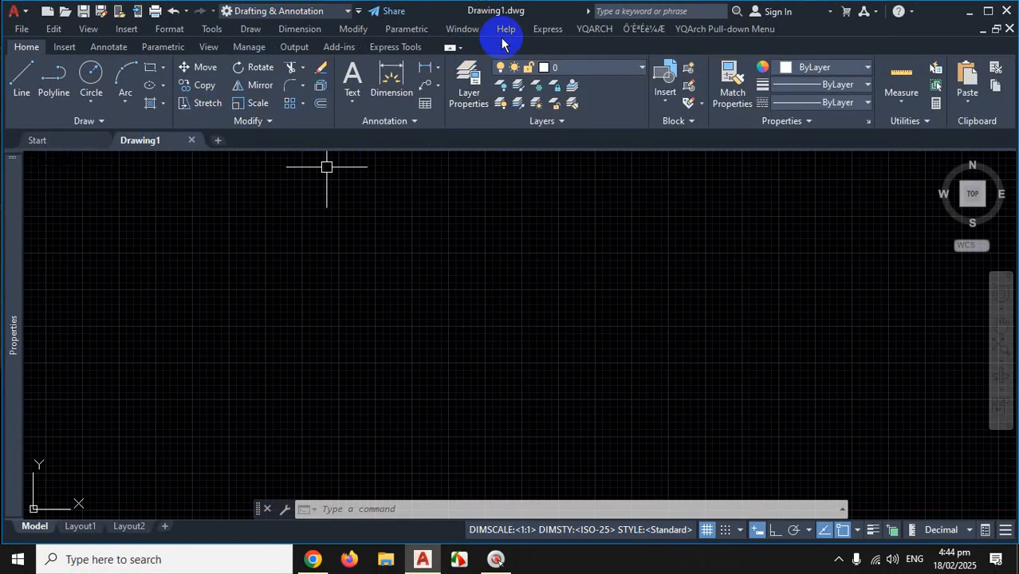
left_click(460, 49)
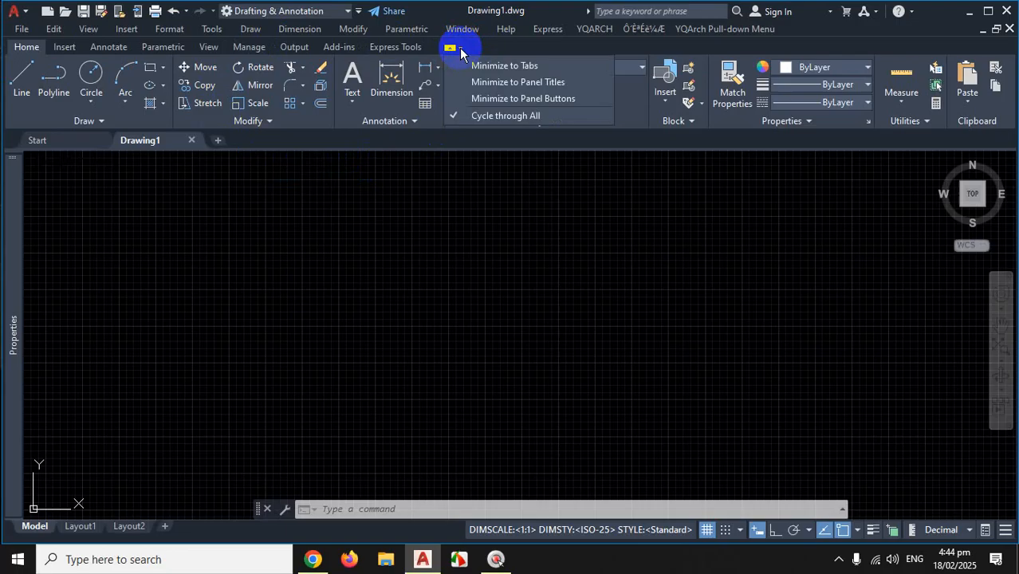
left_click(504, 67)
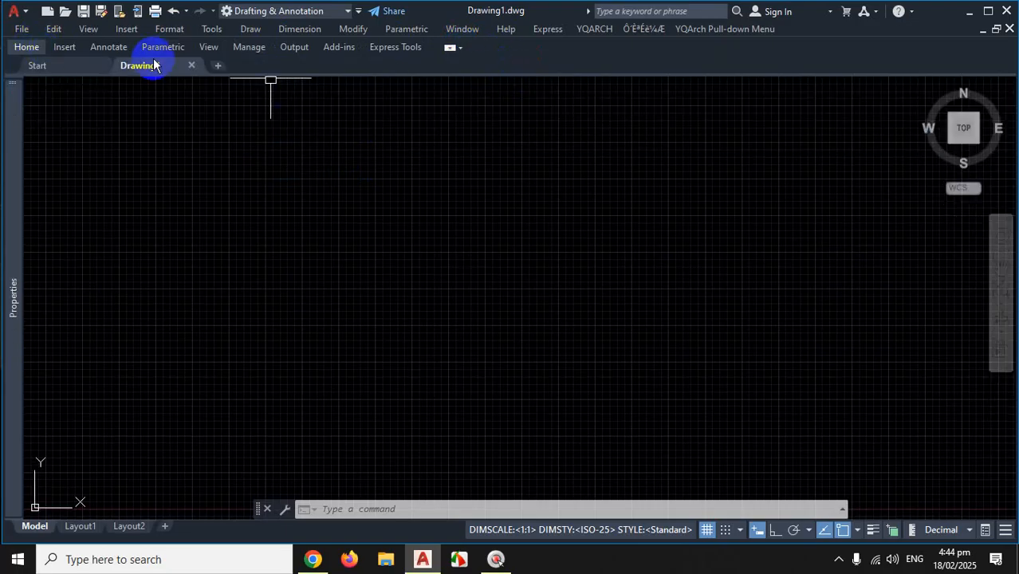
Set the ribbon to Minimize to Panel Titles and toggle it between panel titles and full display
left_click(460, 50)
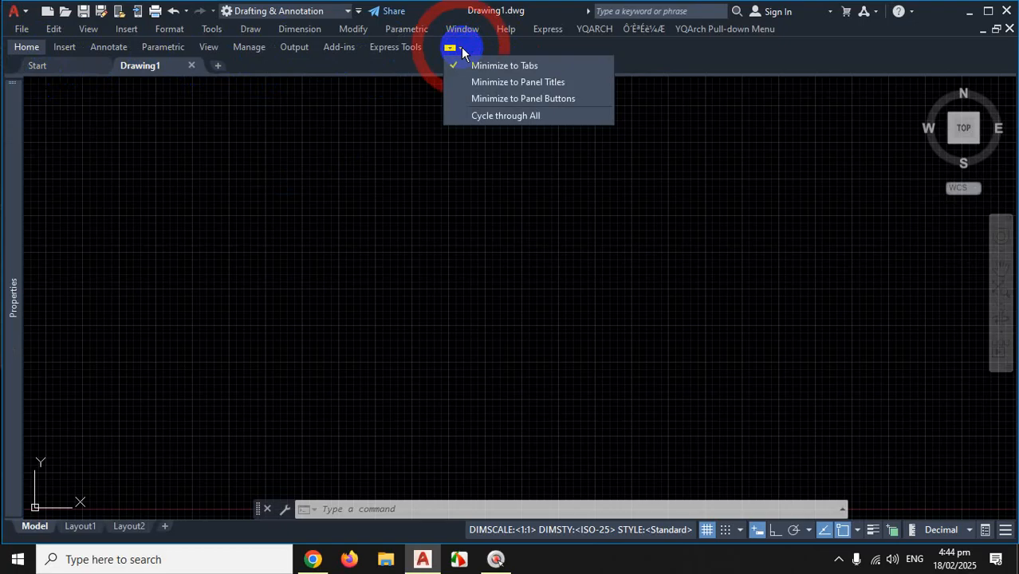
left_click(495, 85)
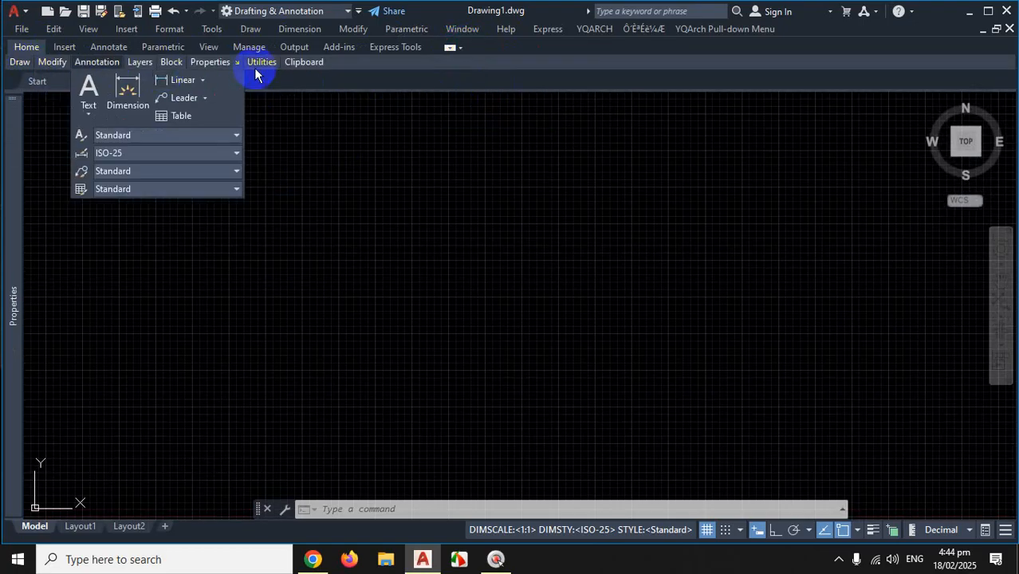
left_click(450, 50)
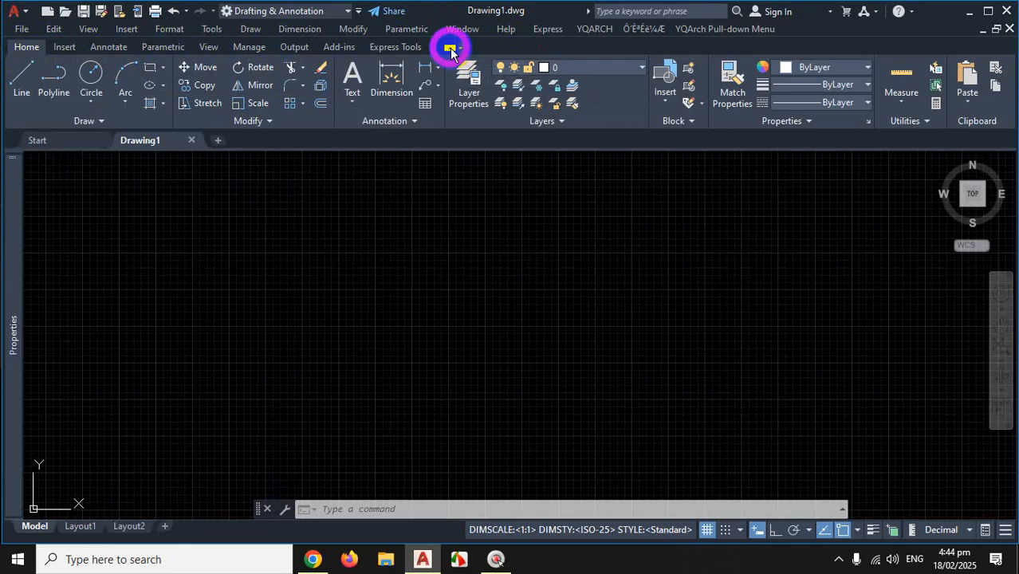
left_click(451, 49)
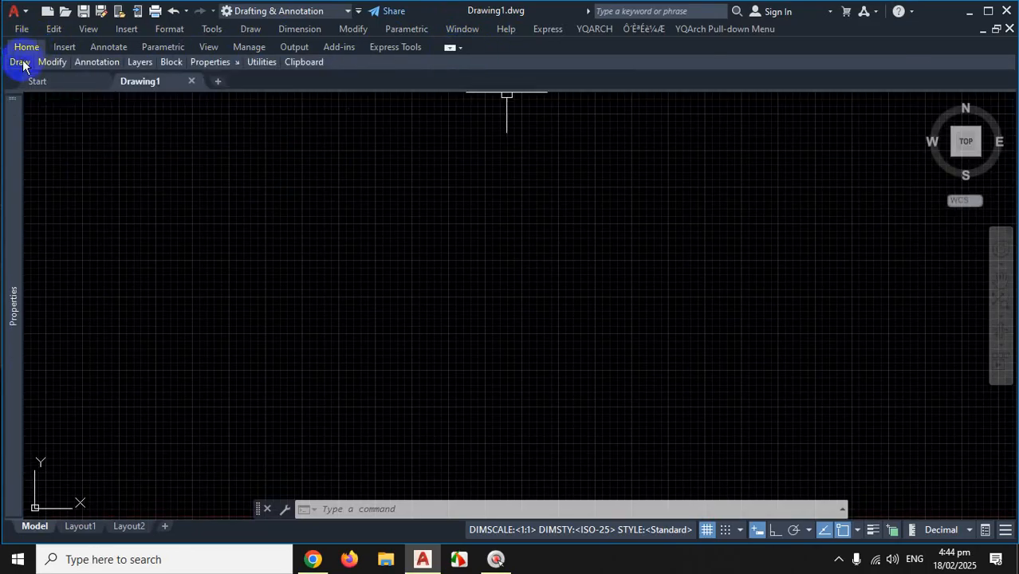
left_click(450, 50)
Set the ribbon to Minimize to Tabs and toggle it repeatedly between full and tabs-only display
left_click(460, 51)
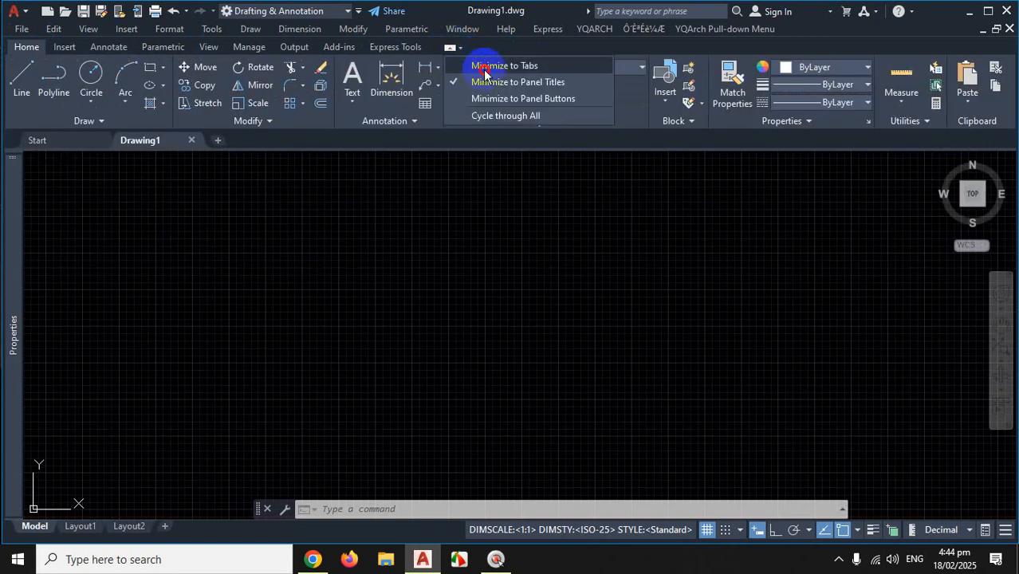
left_click(483, 64)
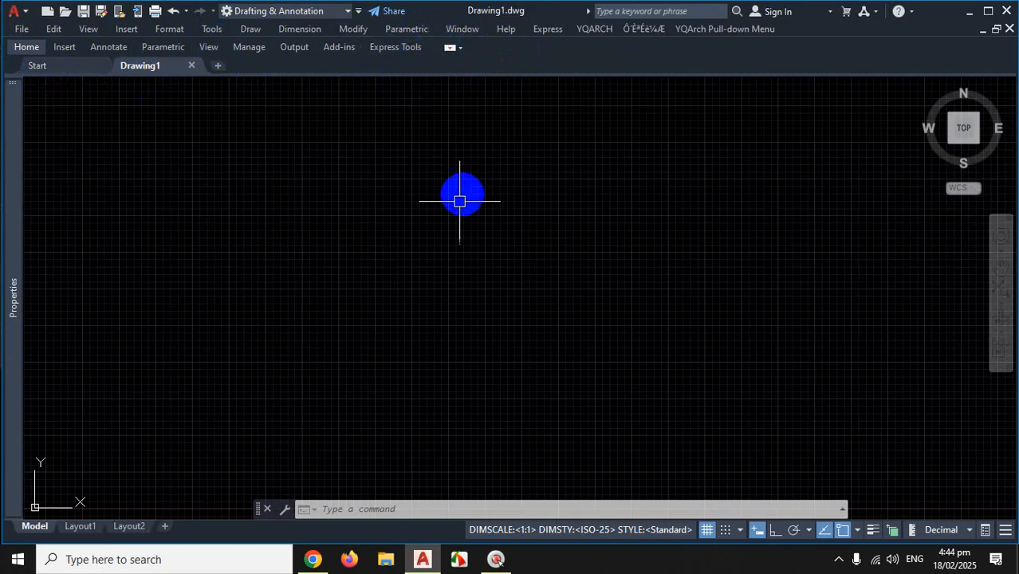
left_click(456, 200)
key("Escape")
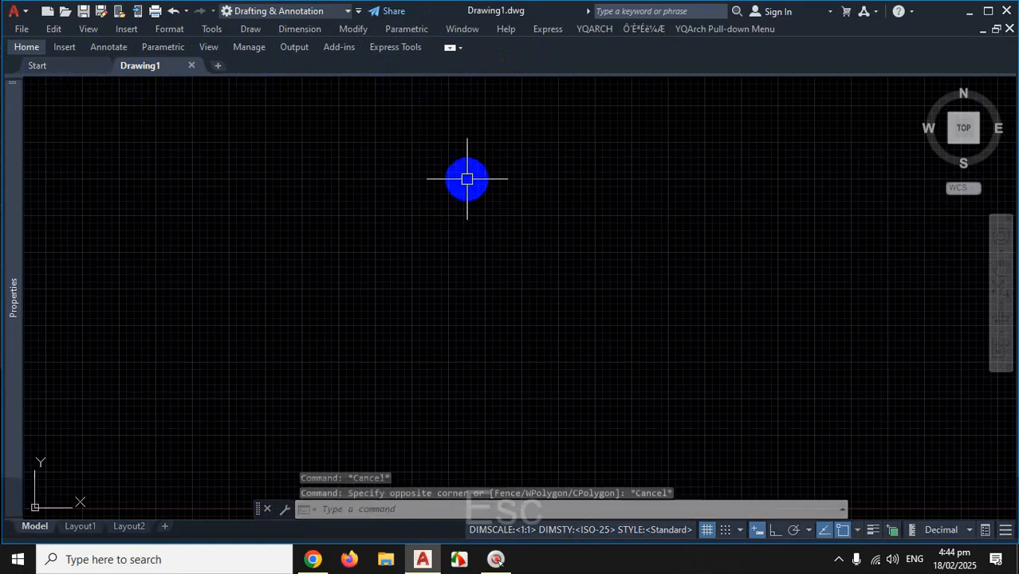
double_click(27, 47)
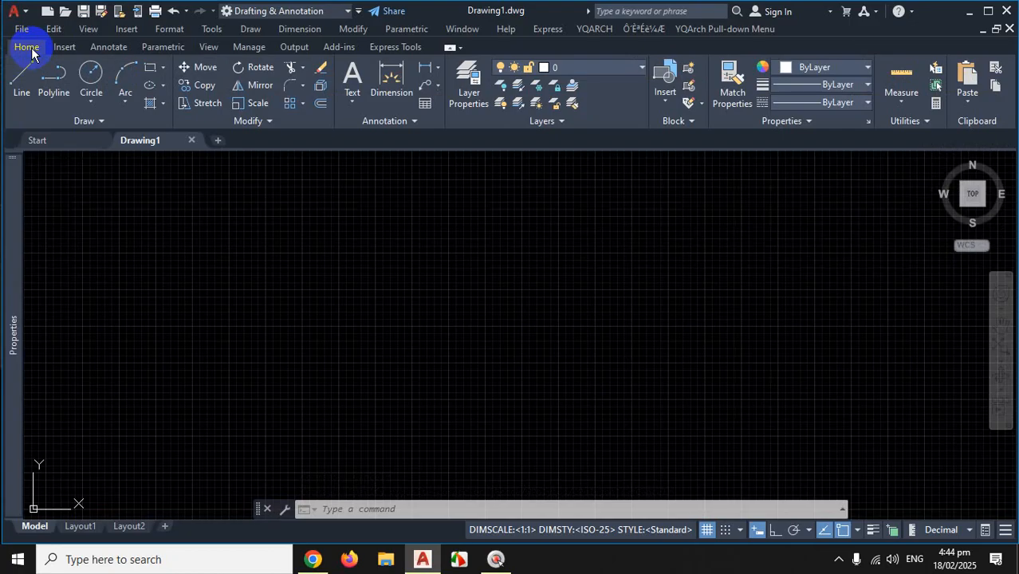
double_click(31, 49)
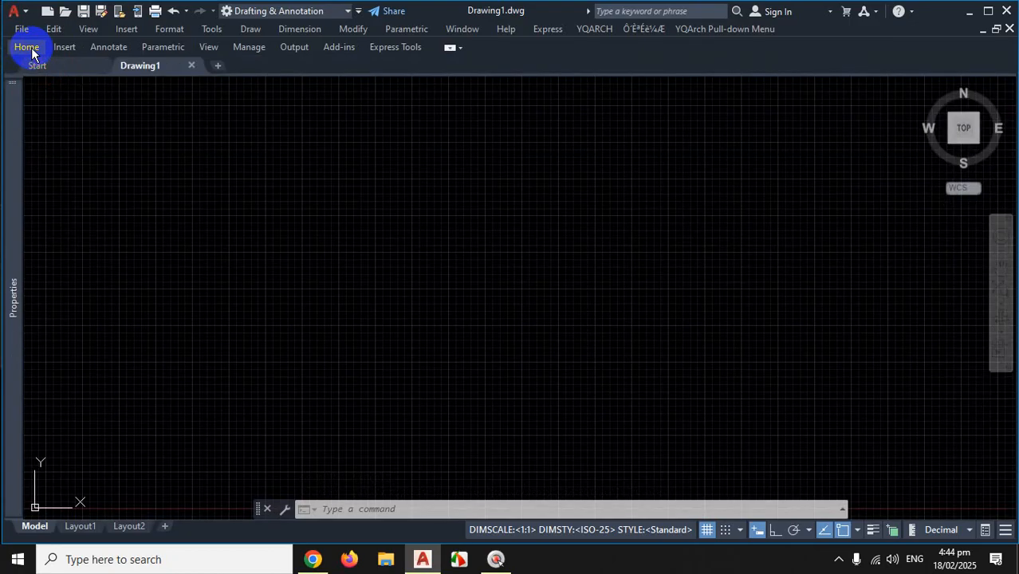
double_click(31, 50)
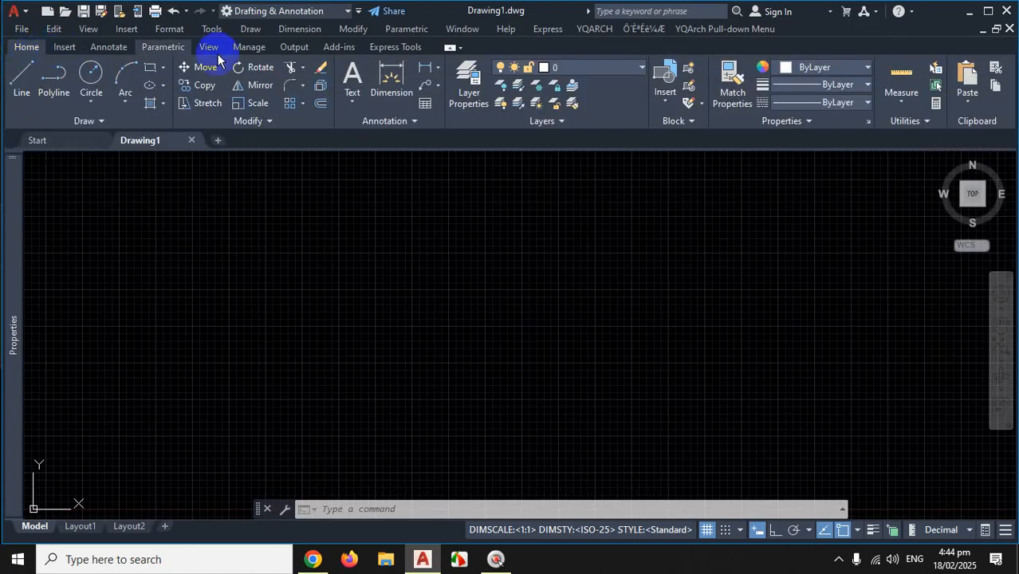
left_click(449, 48)
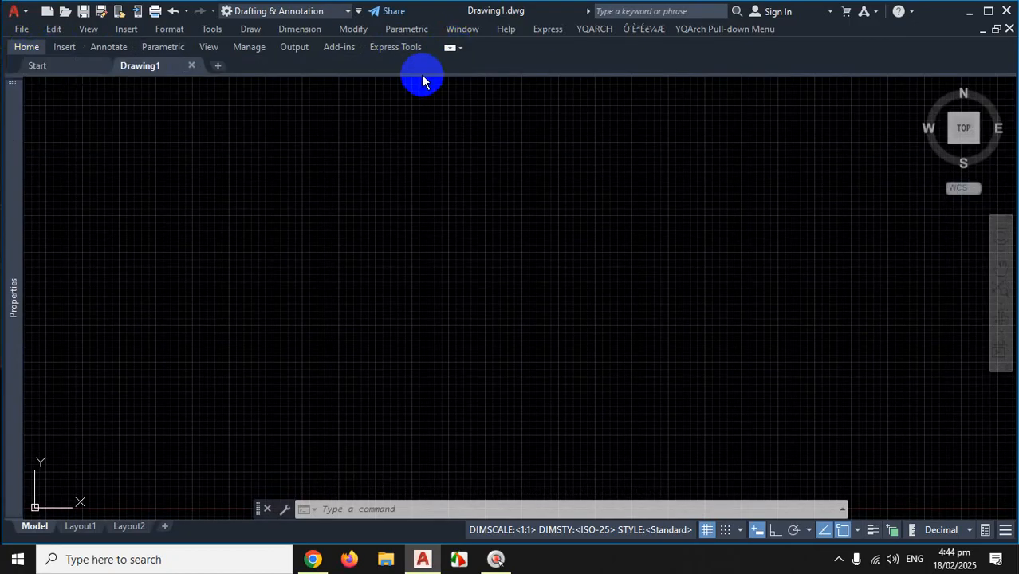
Preview the Annotate tools from the minimized ribbon and set the ribbon to Minimize to Panel Buttons
left_click(102, 50)
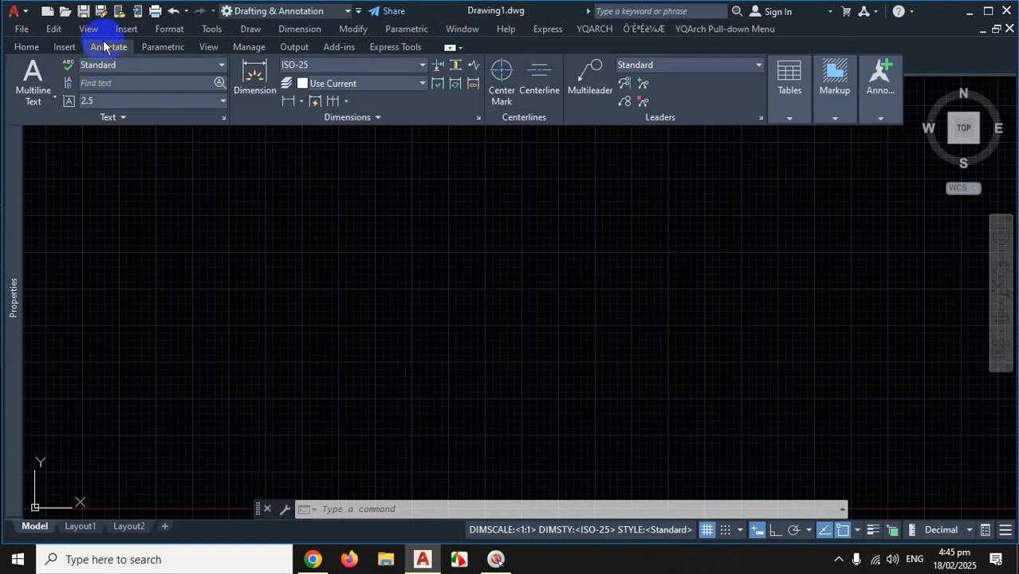
left_click(452, 47)
left_click(489, 98)
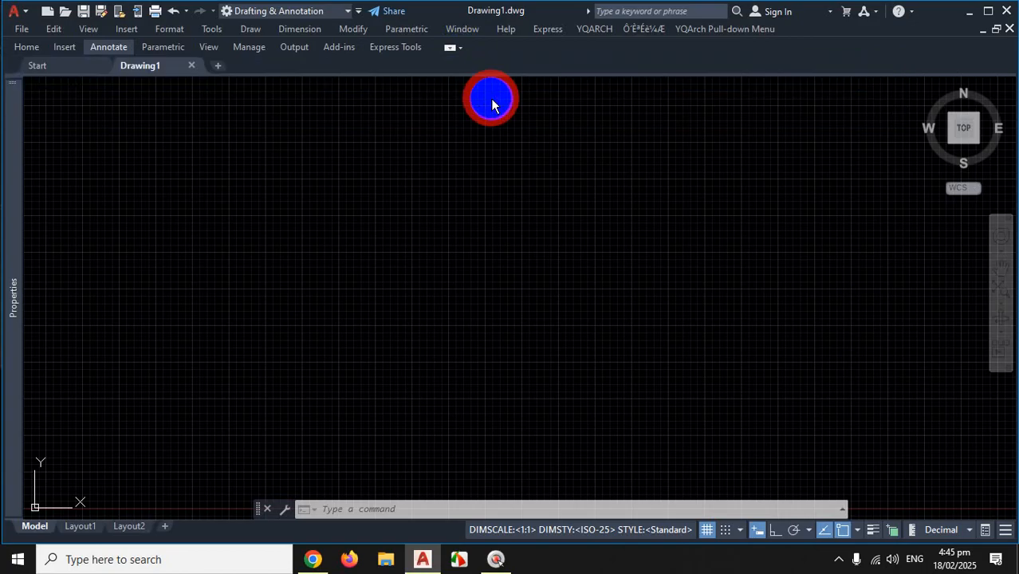
Restore the full ribbon, return to the Home tools and toggle the ribbon between panel buttons and full display
left_click(449, 47)
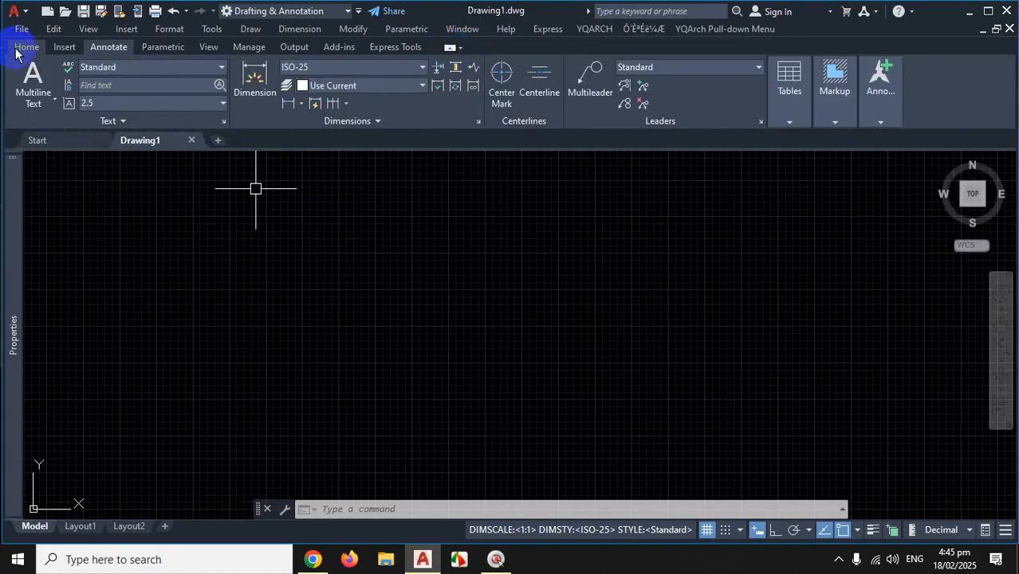
left_click(25, 47)
left_click(26, 48)
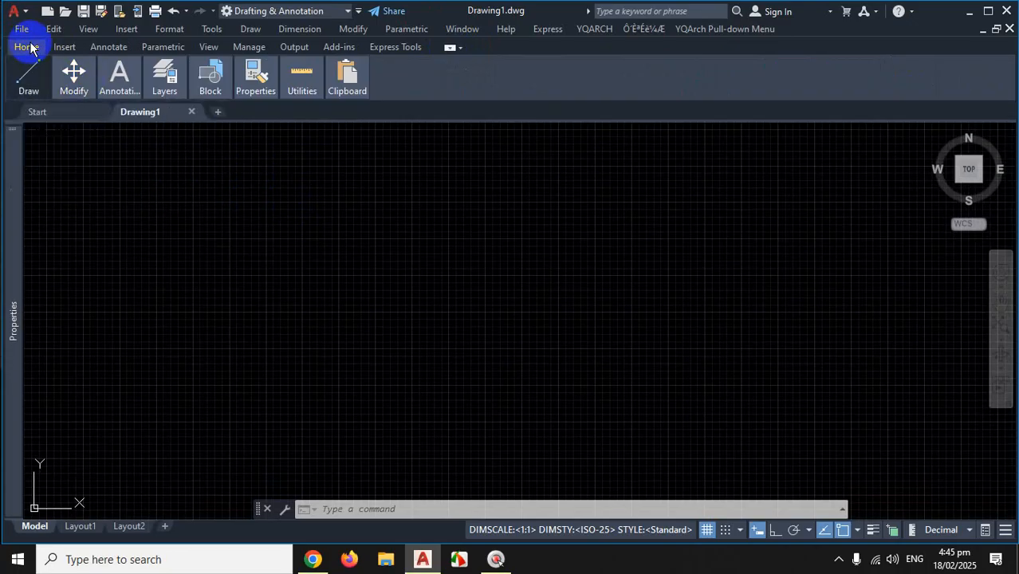
left_click(27, 48)
left_click(29, 47)
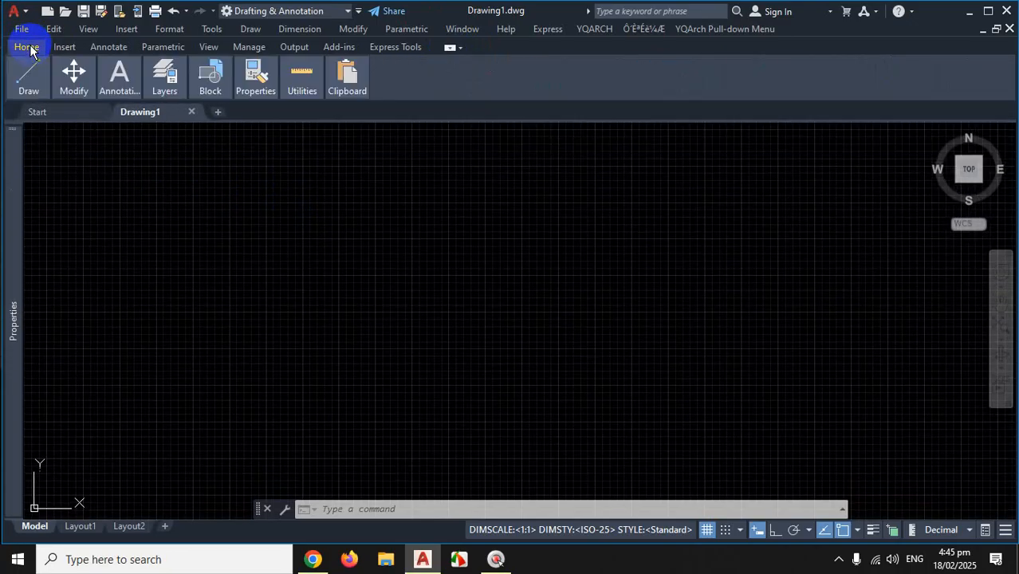
left_click(29, 46)
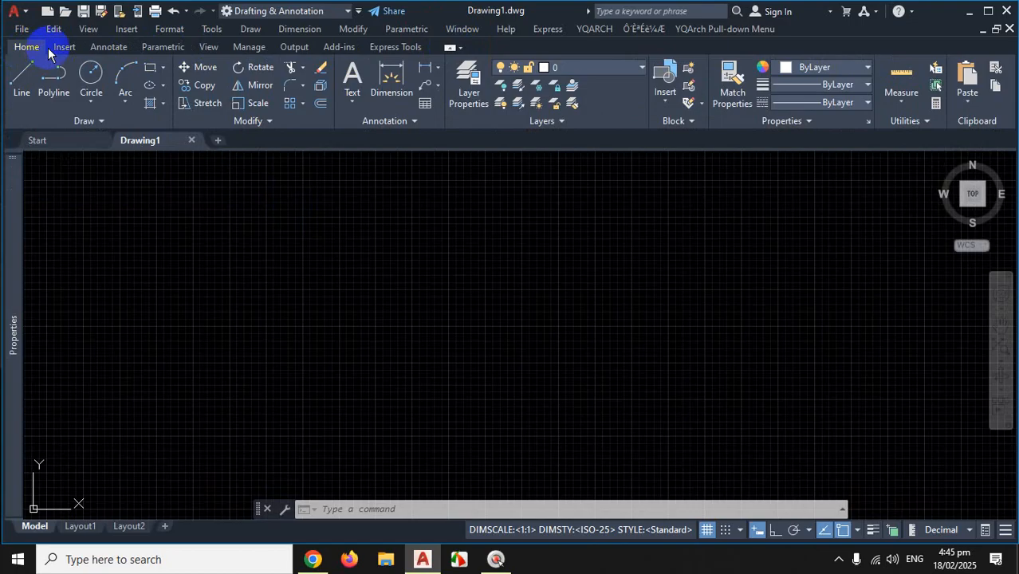
Set the ribbon to Cycle through All and step it through its minimized states back to full display
left_click(461, 50)
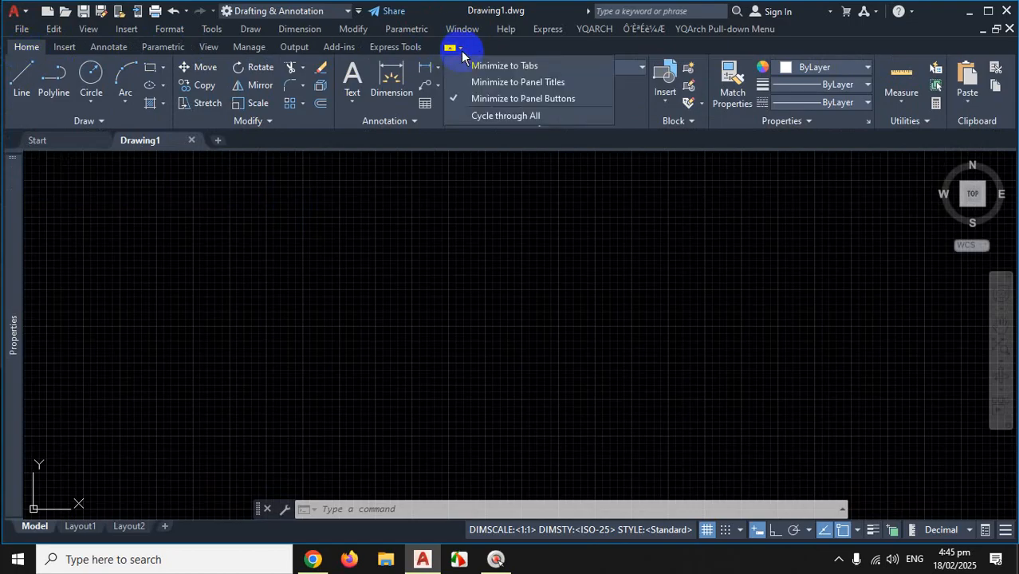
left_click(501, 116)
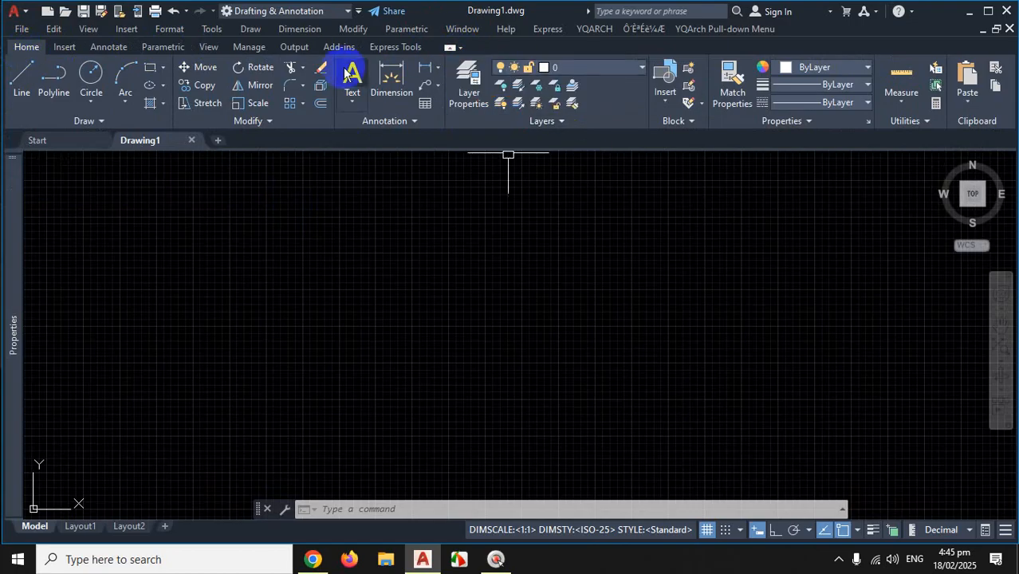
left_click(27, 48)
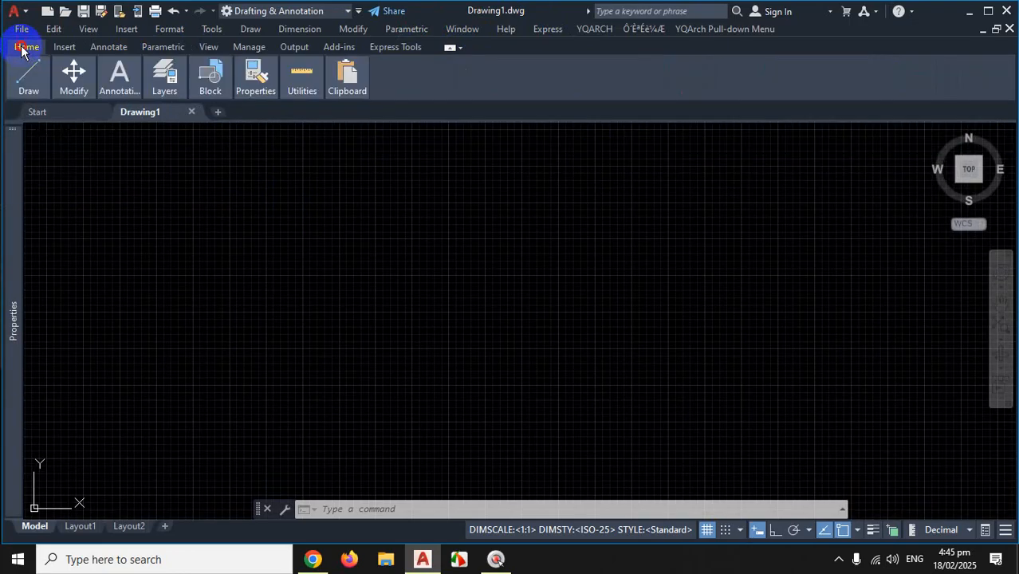
left_click(26, 48)
left_click(24, 50)
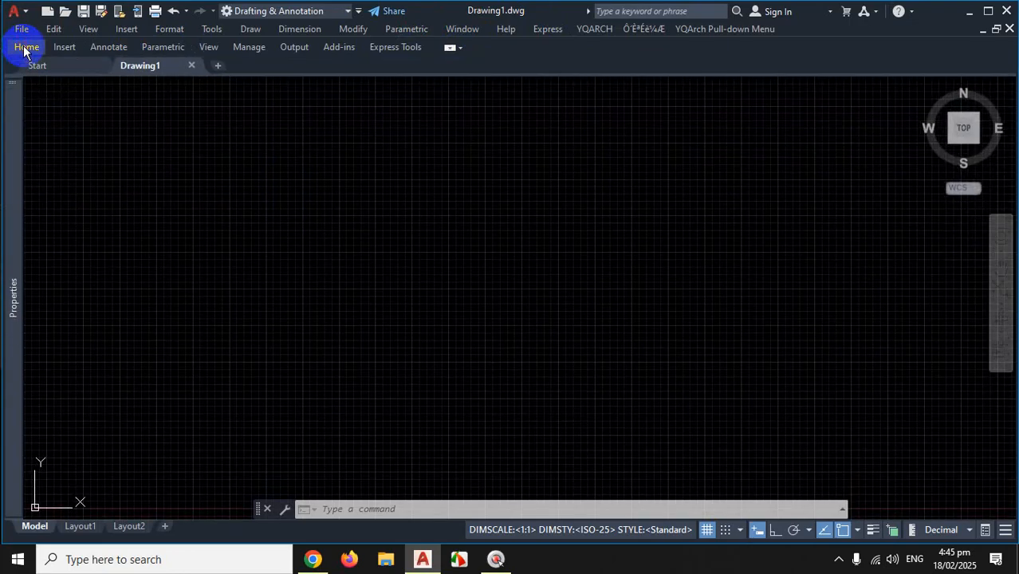
left_click(24, 49)
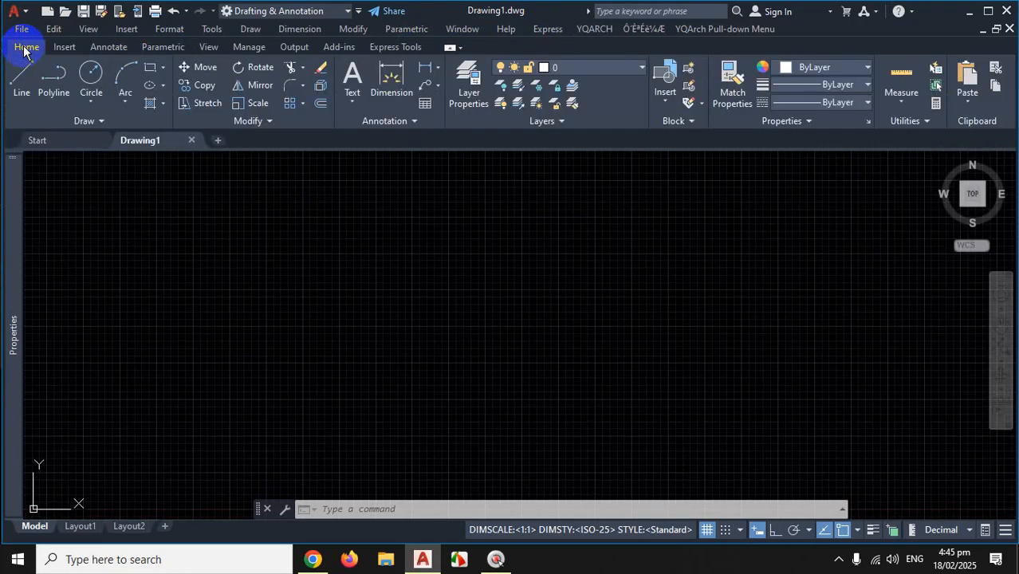
Set the ribbon to Minimize to Tabs, and switch it to Minimize to Panel Titles
left_click(460, 47)
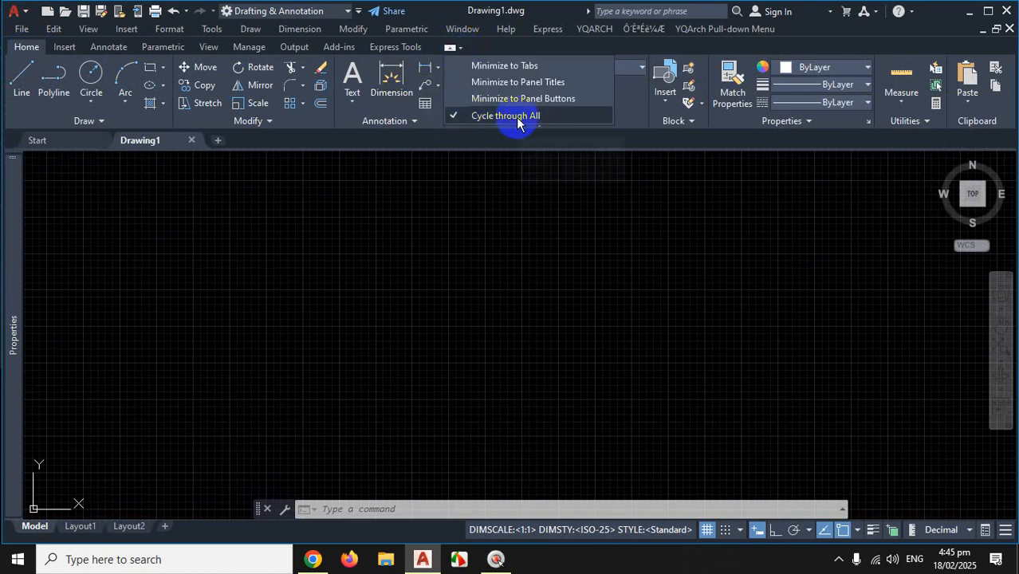
left_click(520, 66)
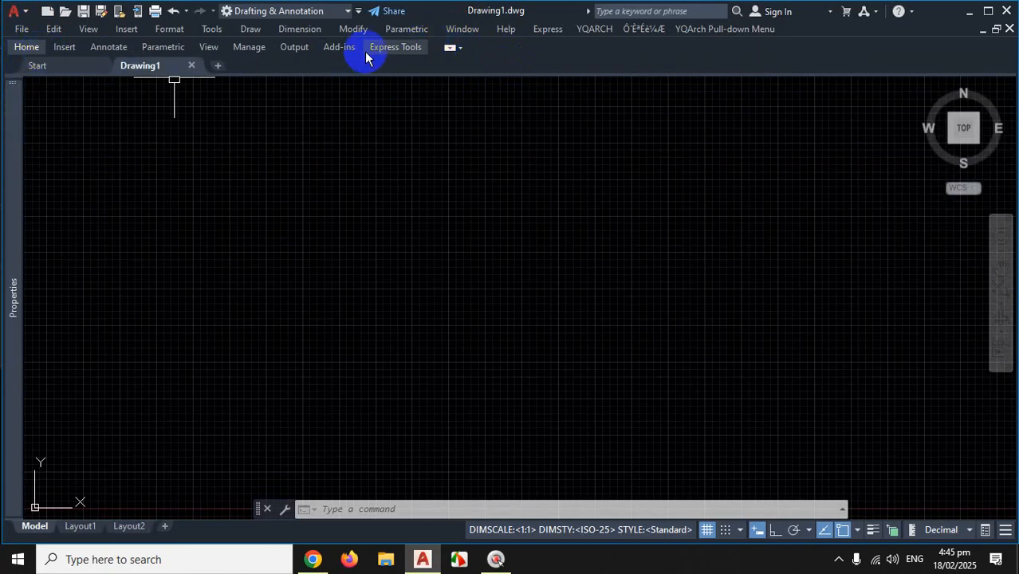
left_click(461, 52)
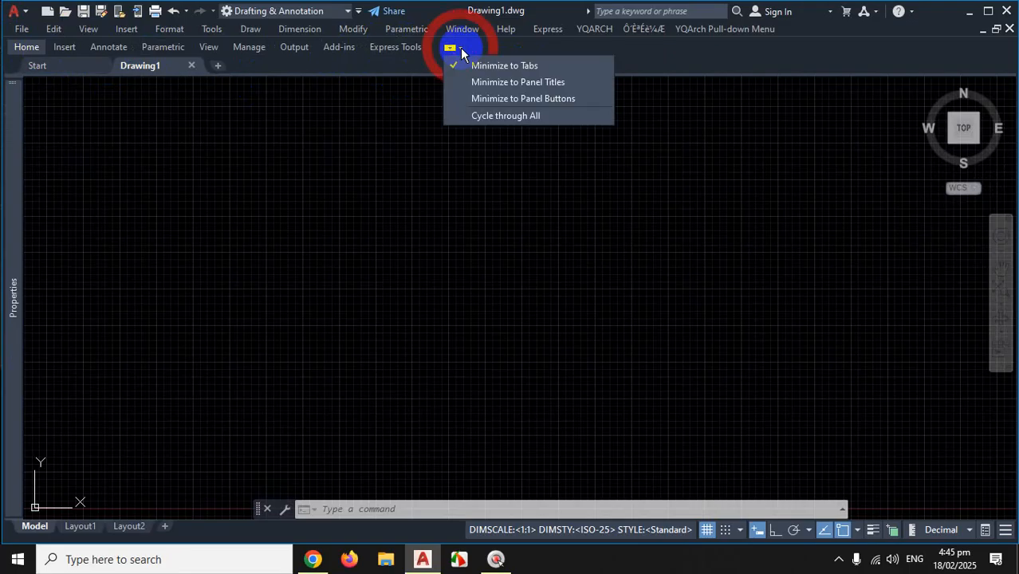
left_click(511, 83)
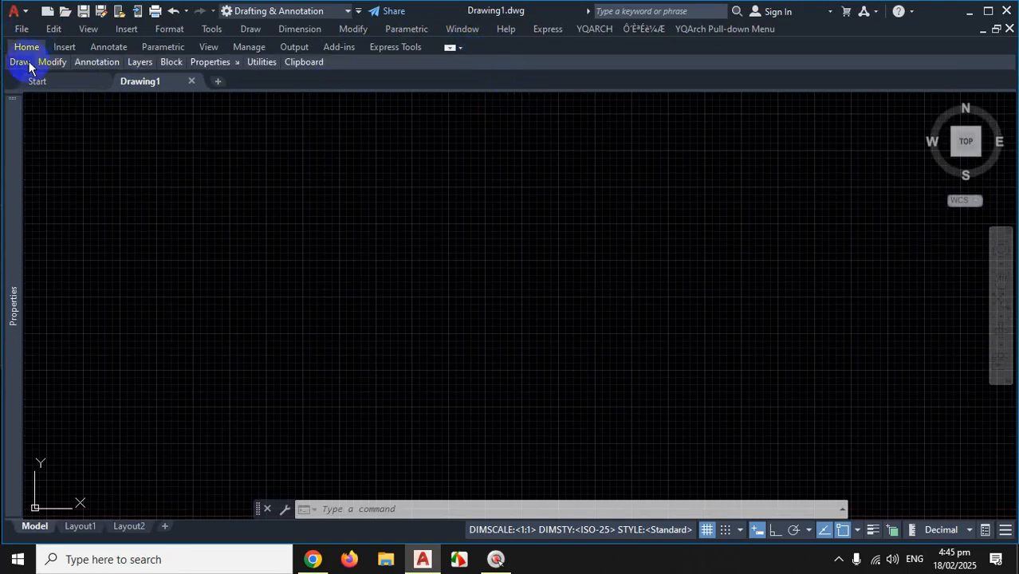
Set the ribbon to Minimize to Panel Buttons and preview the tools in its collapsed Home panels
left_click(459, 48)
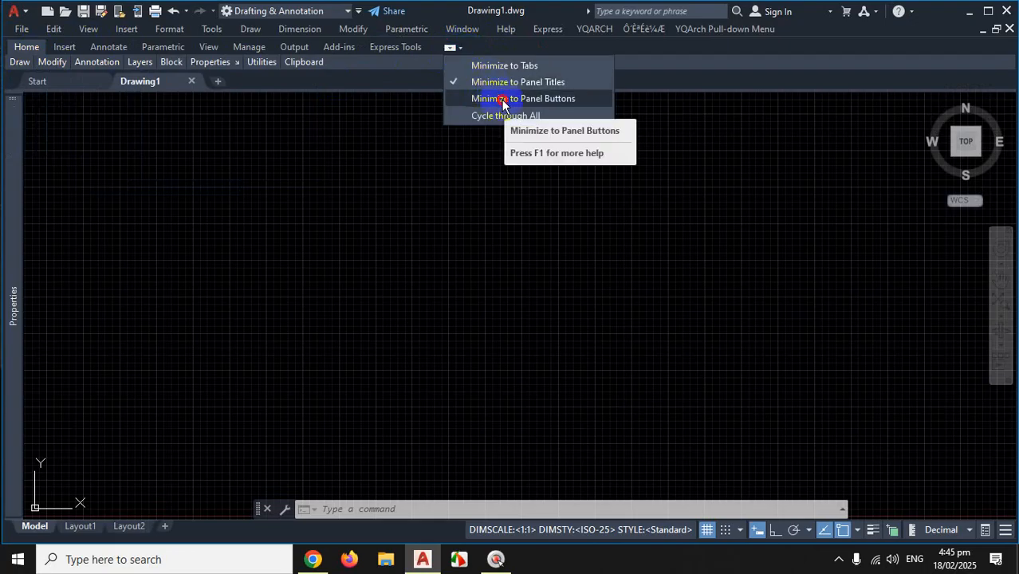
left_click(500, 99)
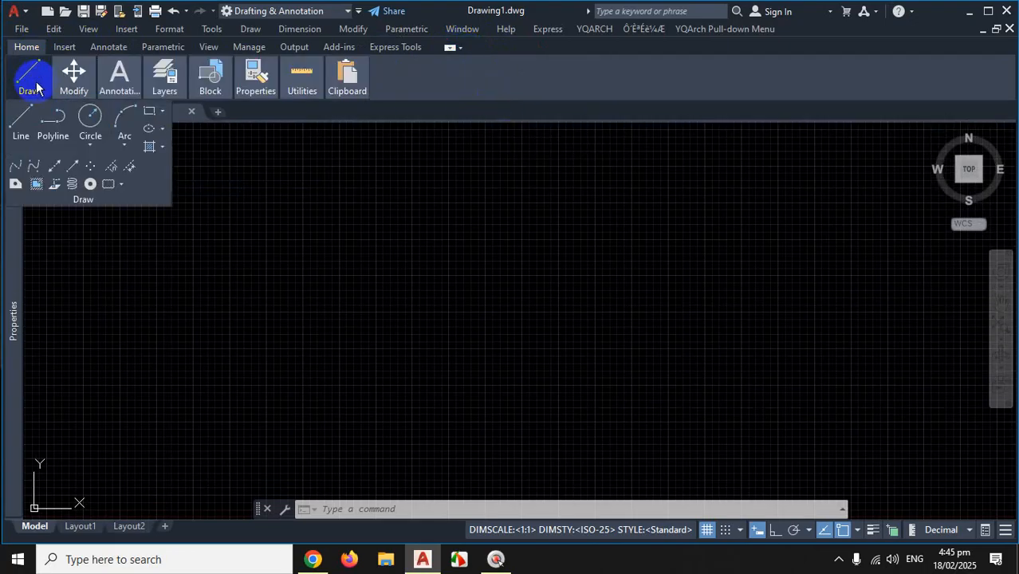
mouse_move(378, 102)
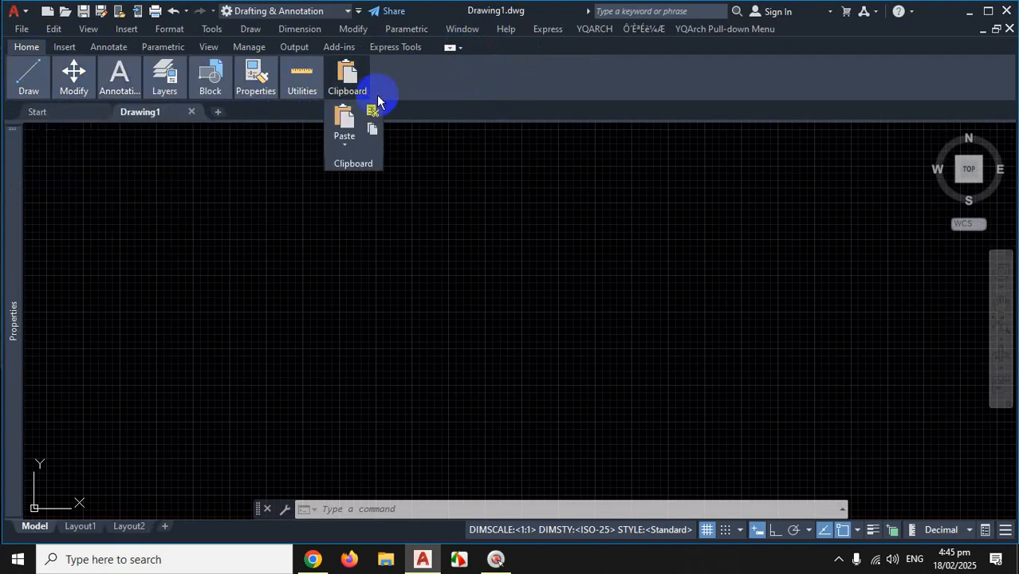
Set the ribbon to Cycle through All and cycle it through its display states until only the tabs remain
left_click(460, 48)
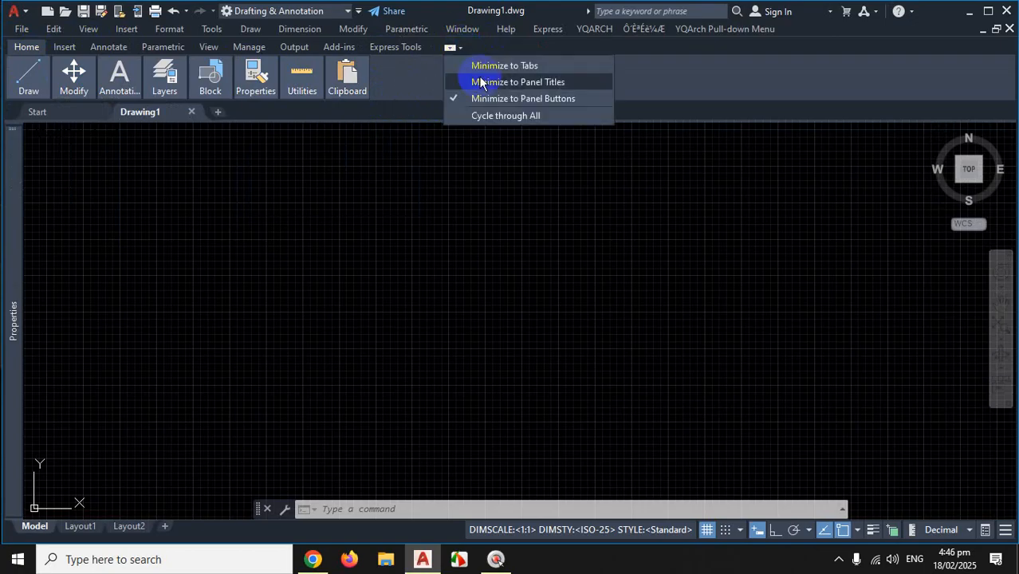
left_click(498, 117)
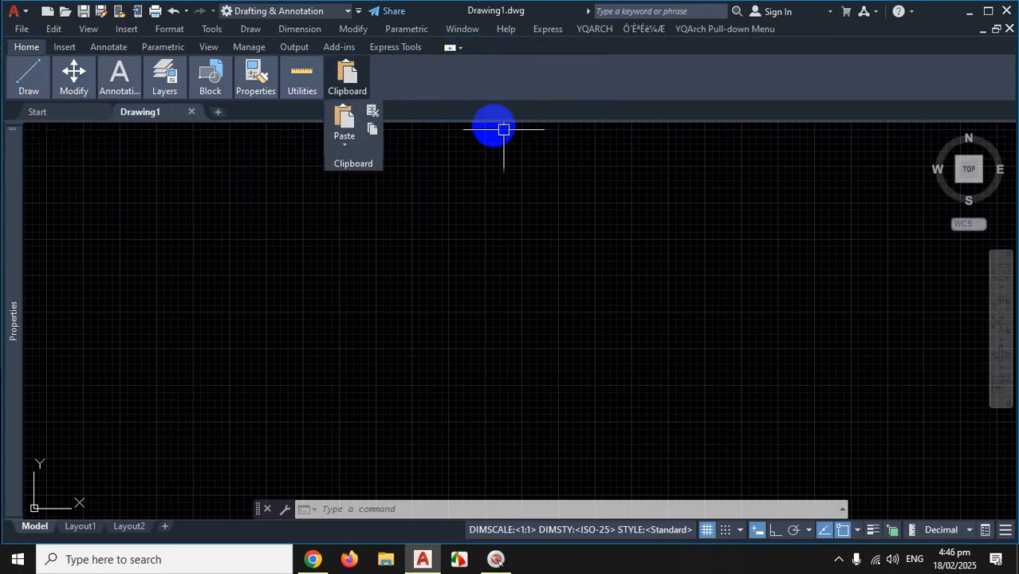
double_click(33, 46)
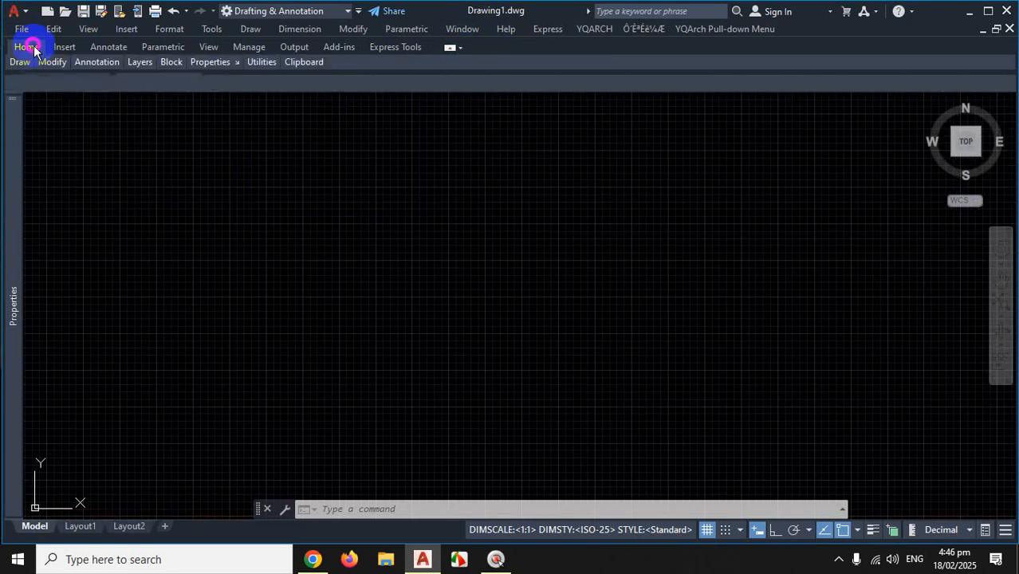
double_click(34, 46)
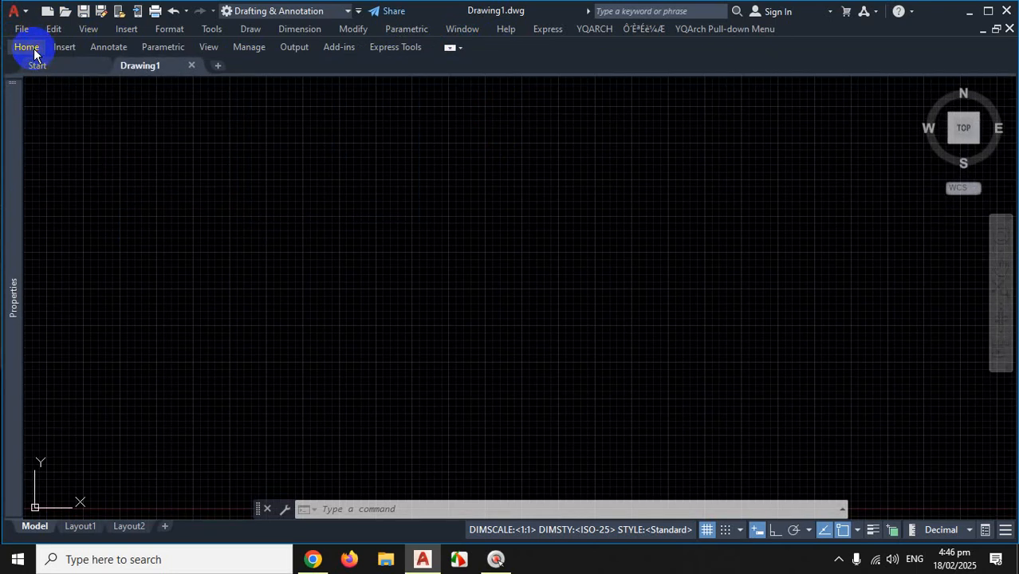
double_click(26, 47)
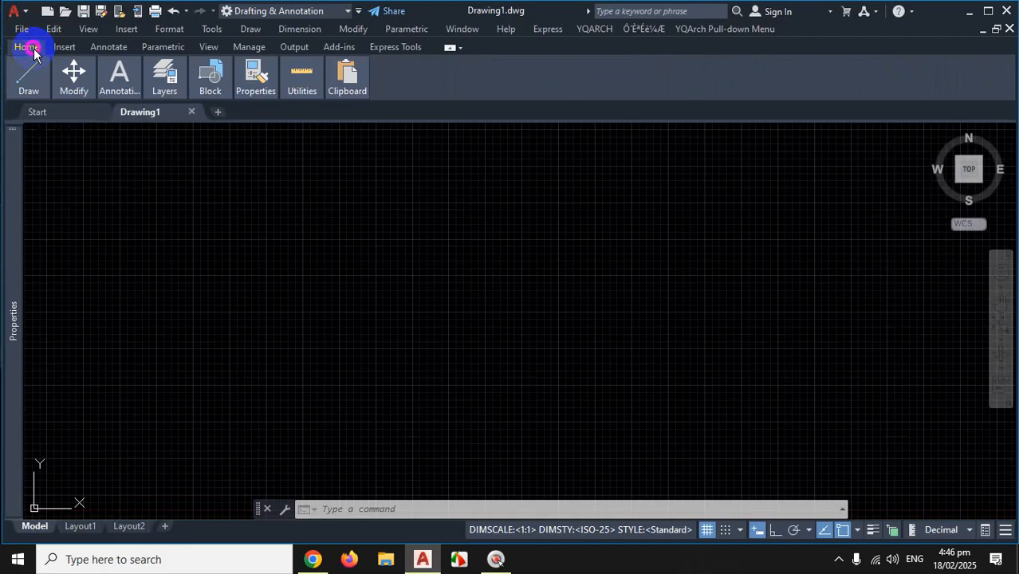
double_click(26, 47)
double_click(26, 47)
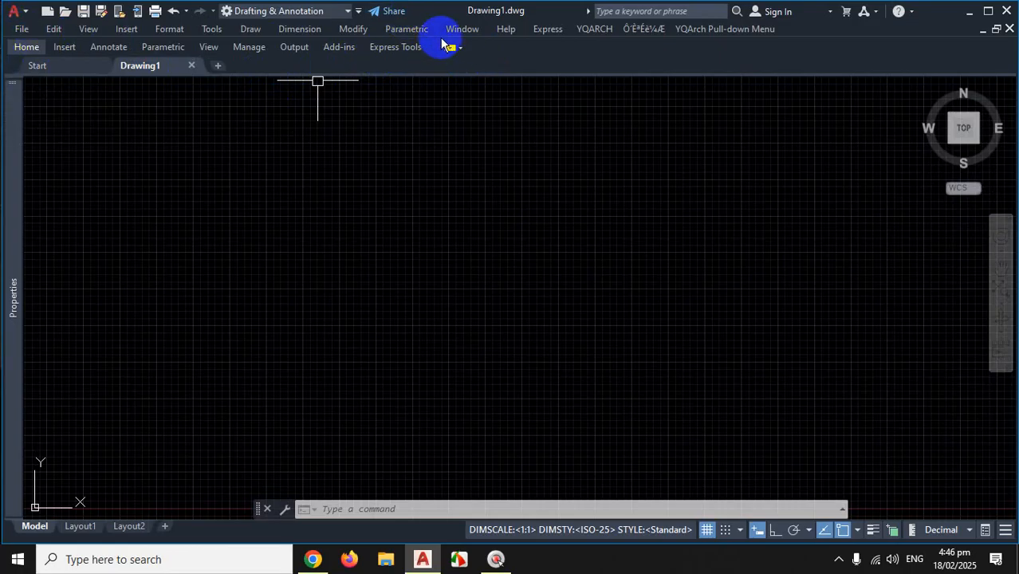
key("Escape")
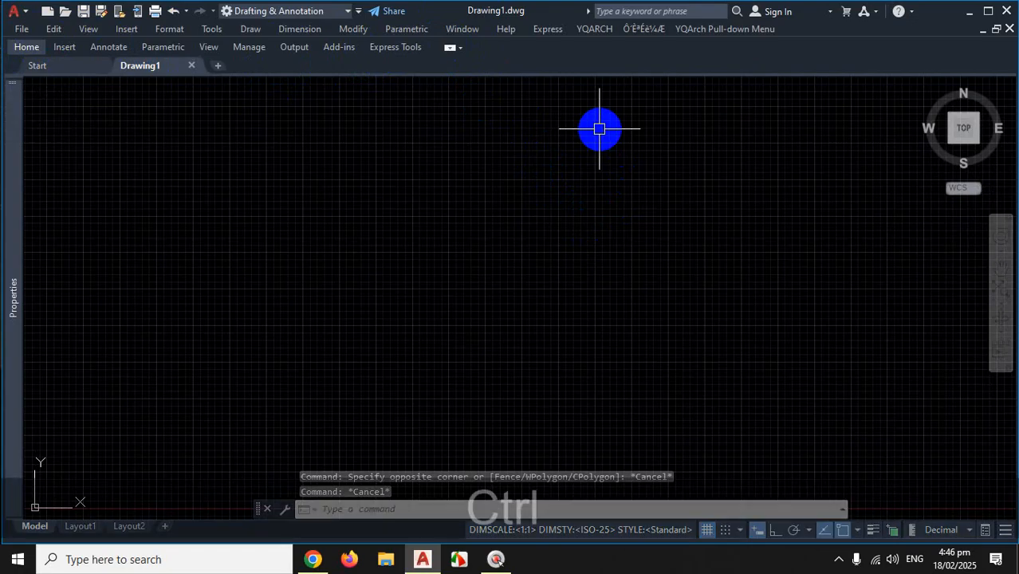
key("ctrl+1")
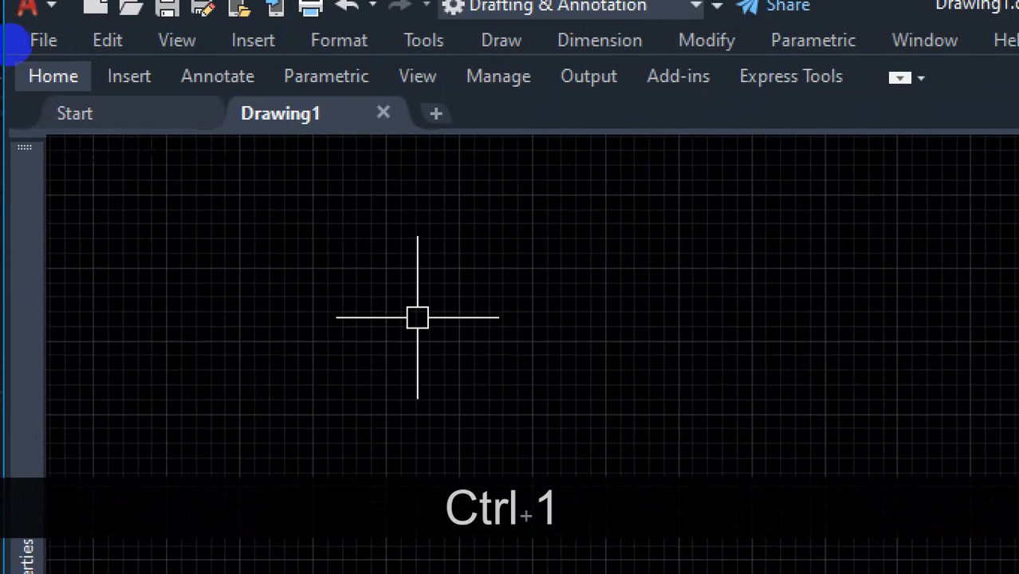
mouse_move(15, 58)
left_mouse_down()
mouse_move(289, 70)
mouse_move(507, 59)
mouse_move(459, 34)
mouse_move(293, 41)
mouse_move(41, 27)
mouse_move(11, 46)
mouse_move(438, 67)
left_mouse_up()
left_click_drag(461, 31, 450, 20)
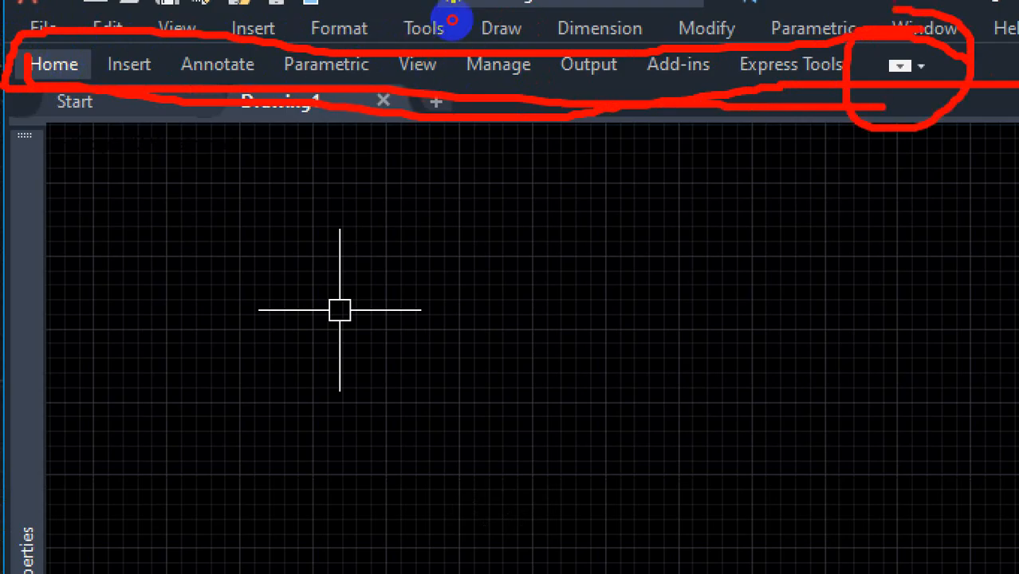
key("Escape")
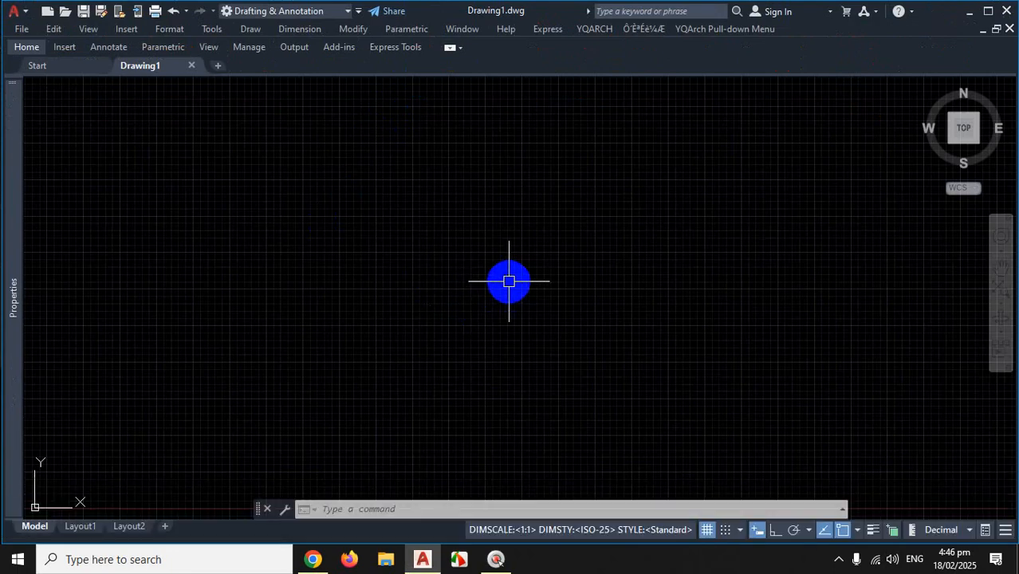
Hide the entire ribbon with the RIBBONCLOSE command
type("RI")
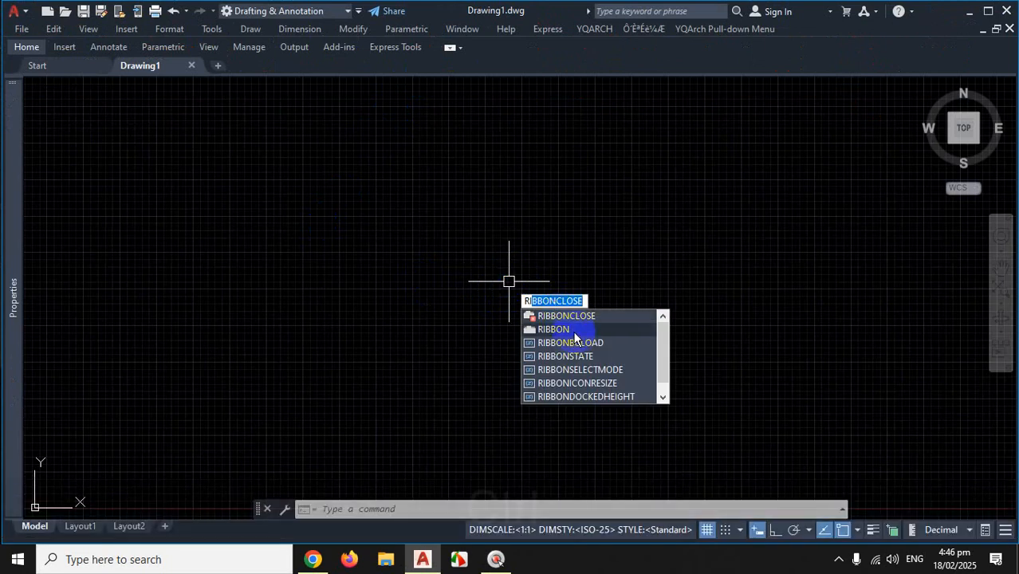
key("ctrl+1")
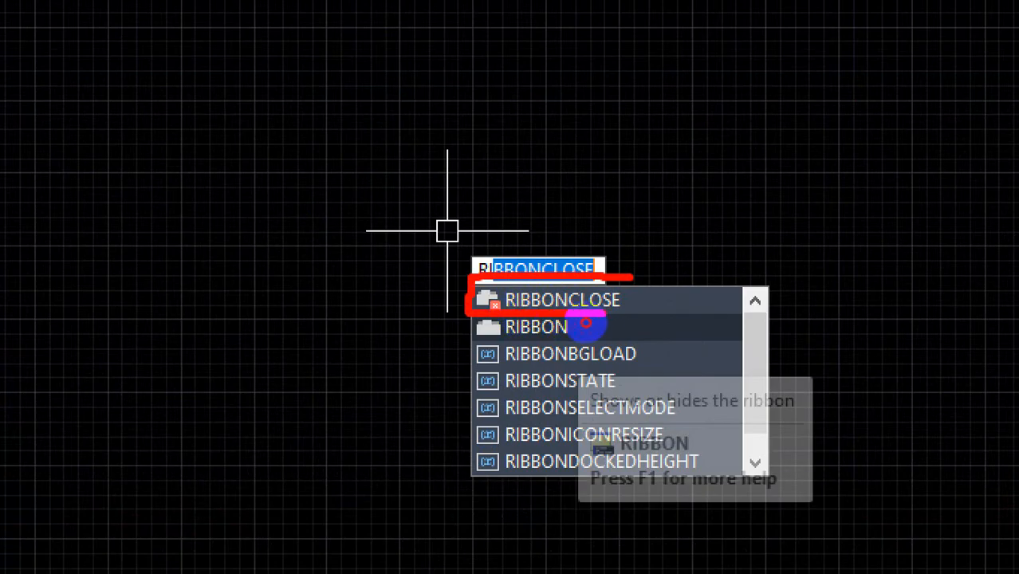
key("Escape")
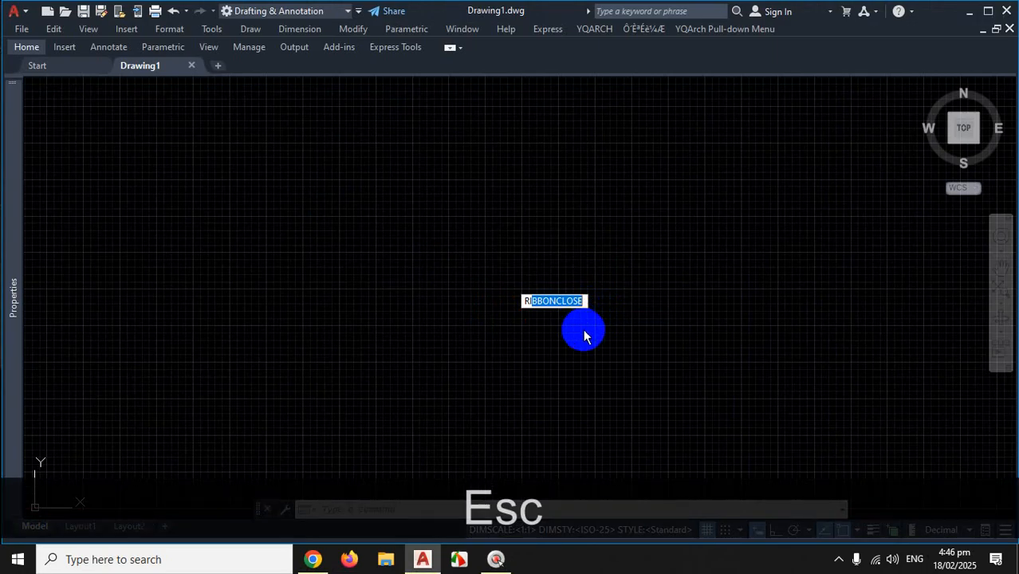
key("Return")
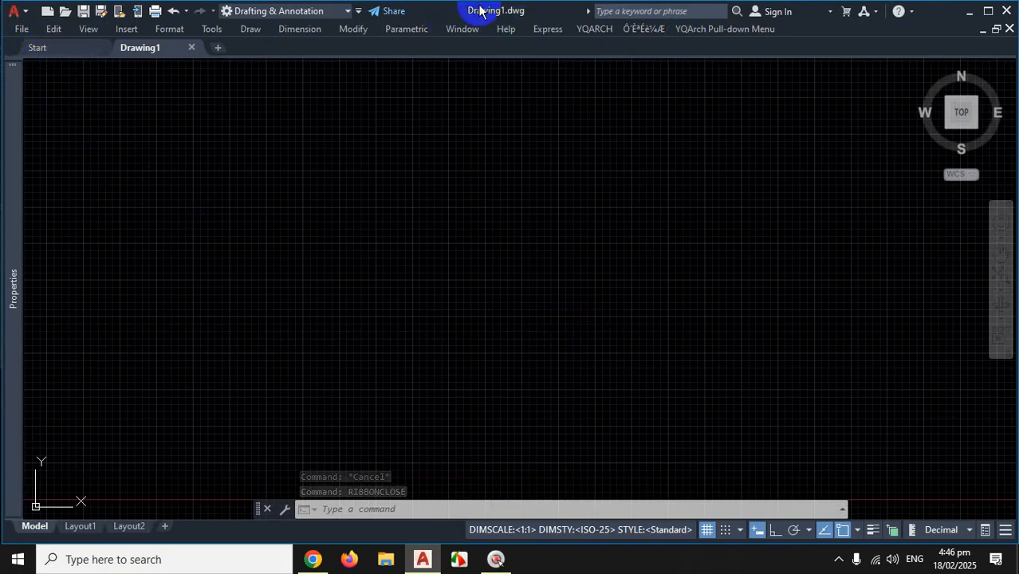
right_click(651, 42)
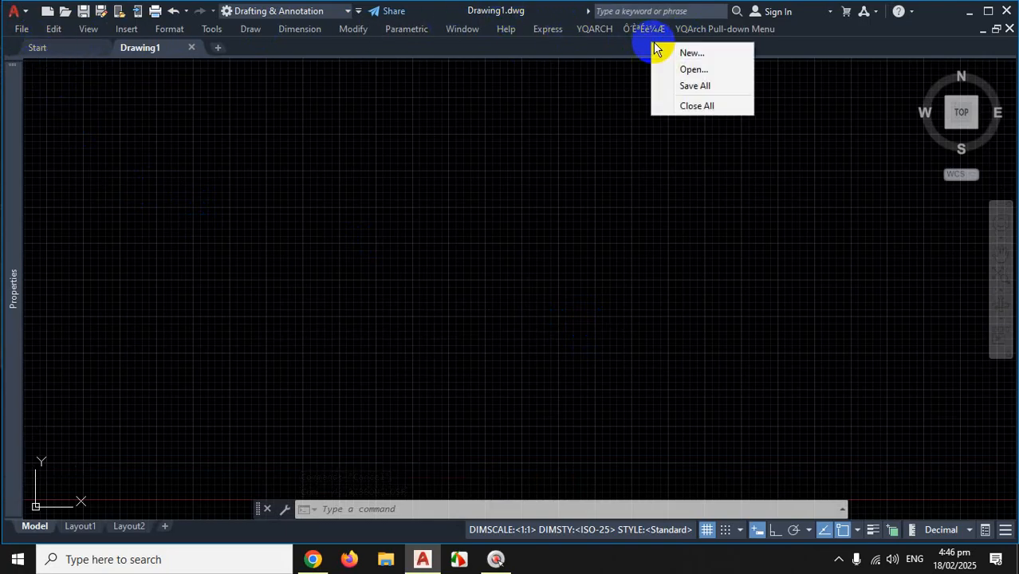
left_click(574, 43)
key("Escape")
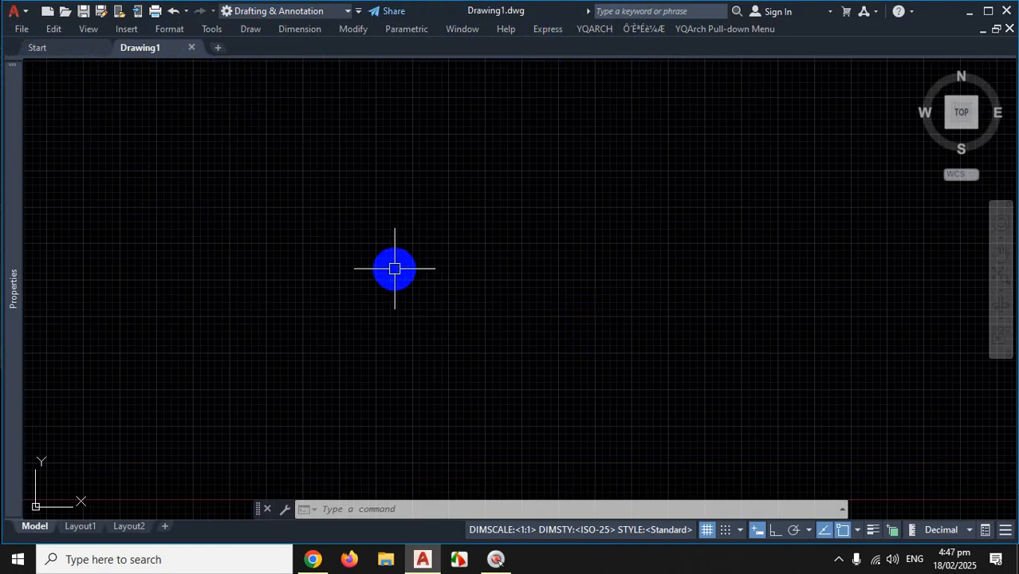
Bring back the hidden ribbon with the RIBBON command and expand it to full display
type("RIBBONCLOSE")
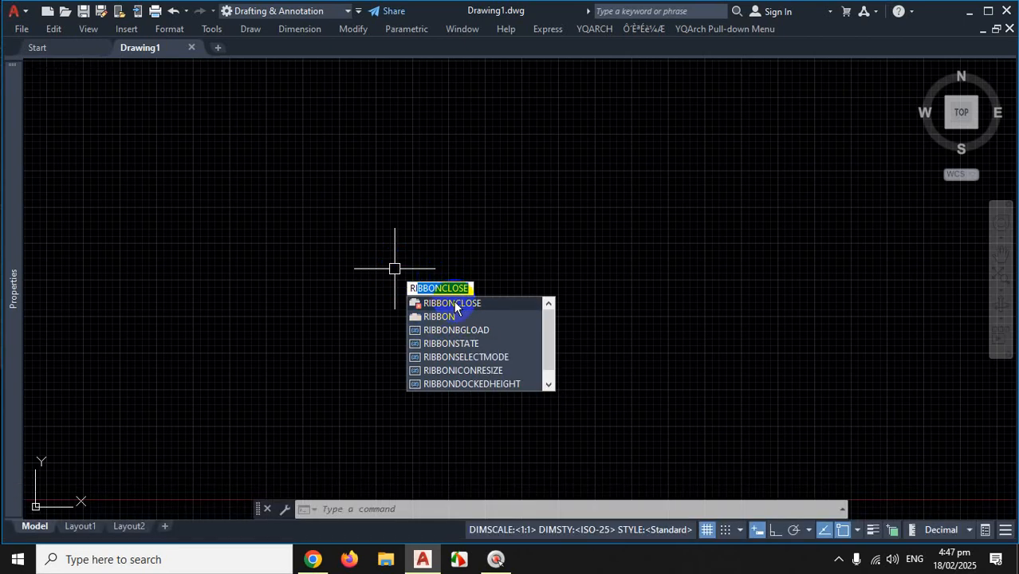
left_click(448, 316)
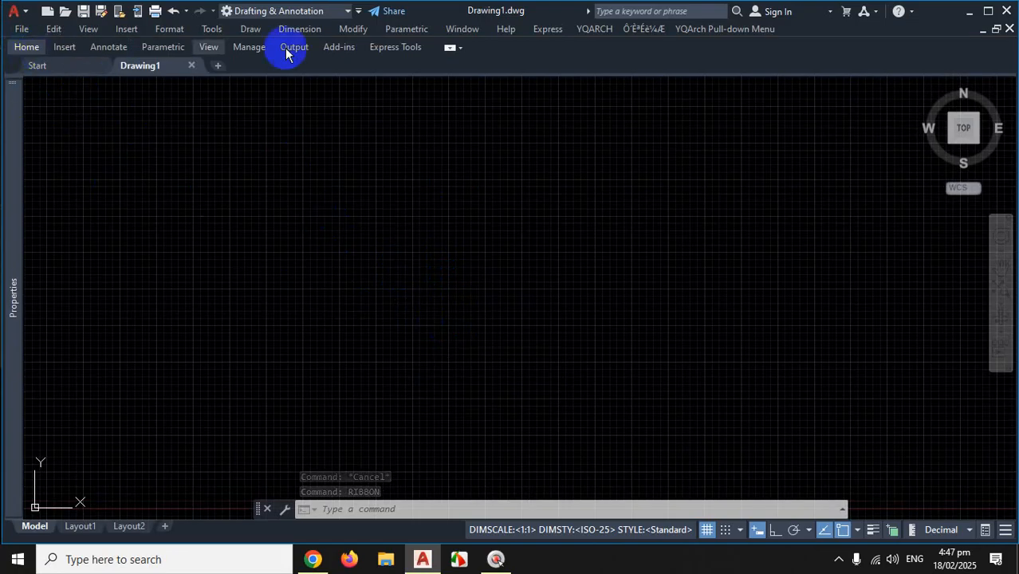
left_click(452, 48)
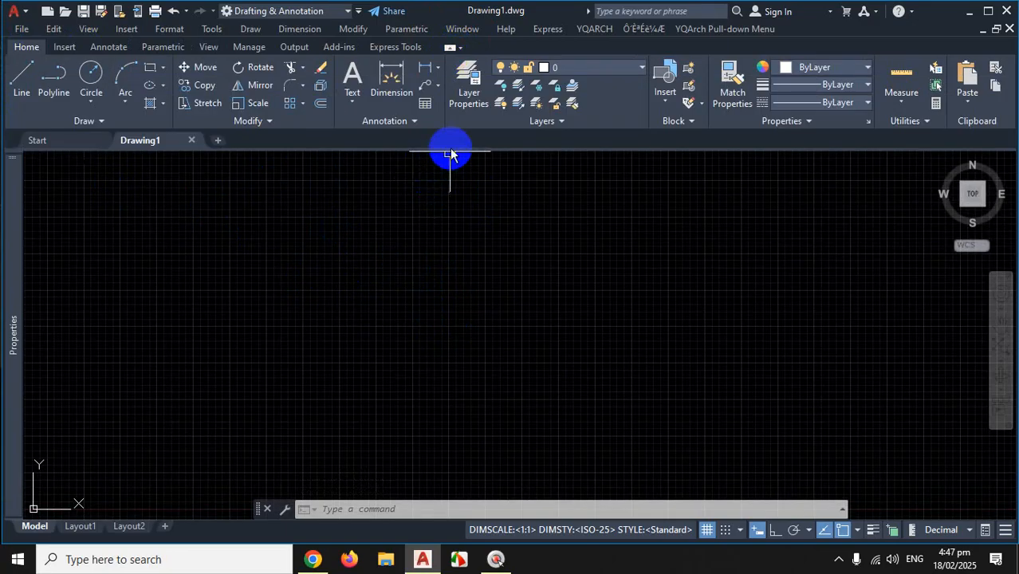
Close the fully expanded ribbon with the RIBBONCLOSE command
type("r")
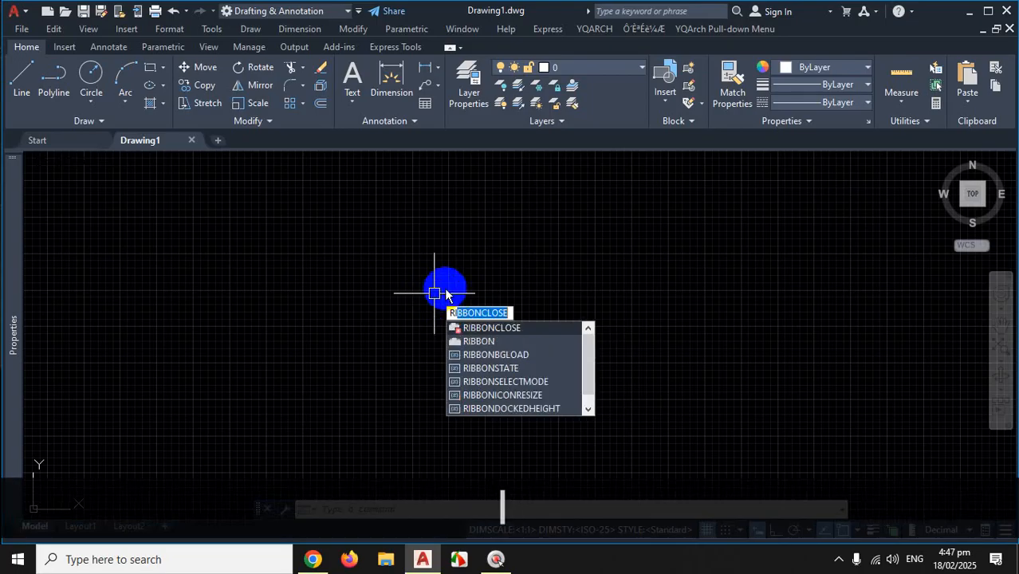
left_click(500, 327)
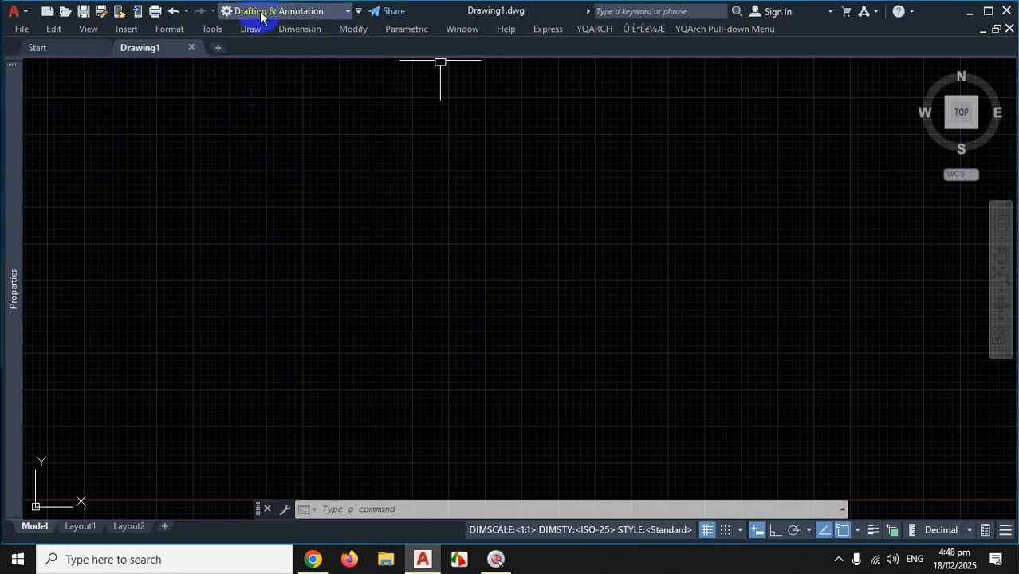
key("ctrl+1")
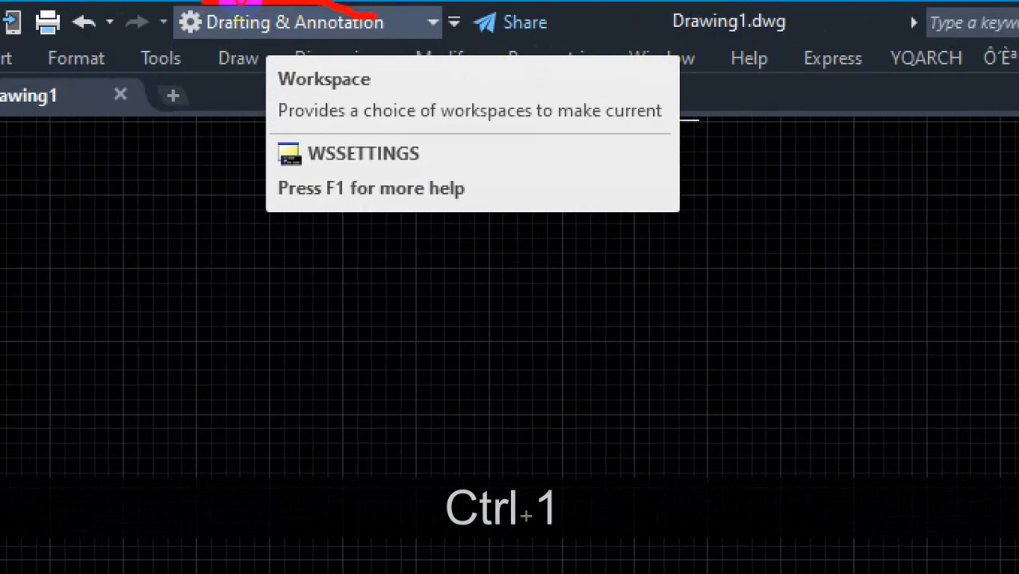
mouse_move(204, 3)
left_mouse_down()
mouse_move(211, 51)
mouse_move(389, 48)
mouse_move(325, 5)
left_mouse_up()
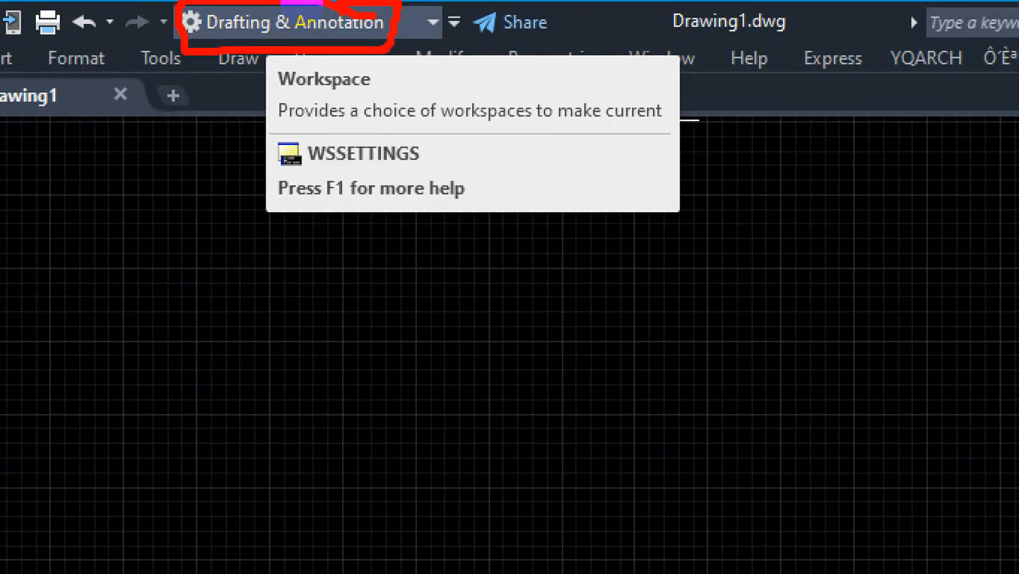
key("Escape")
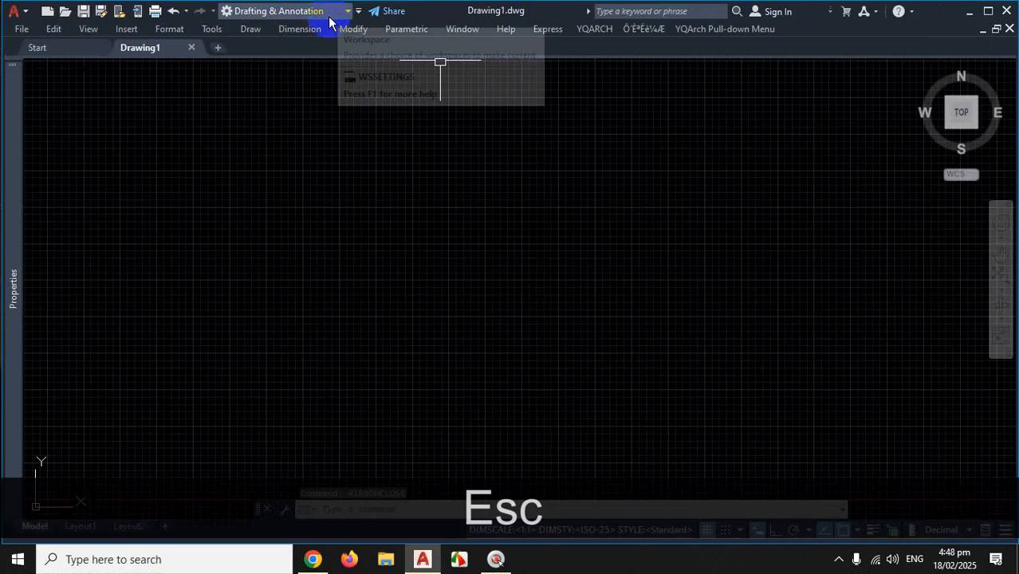
key("Escape")
left_click(420, 261)
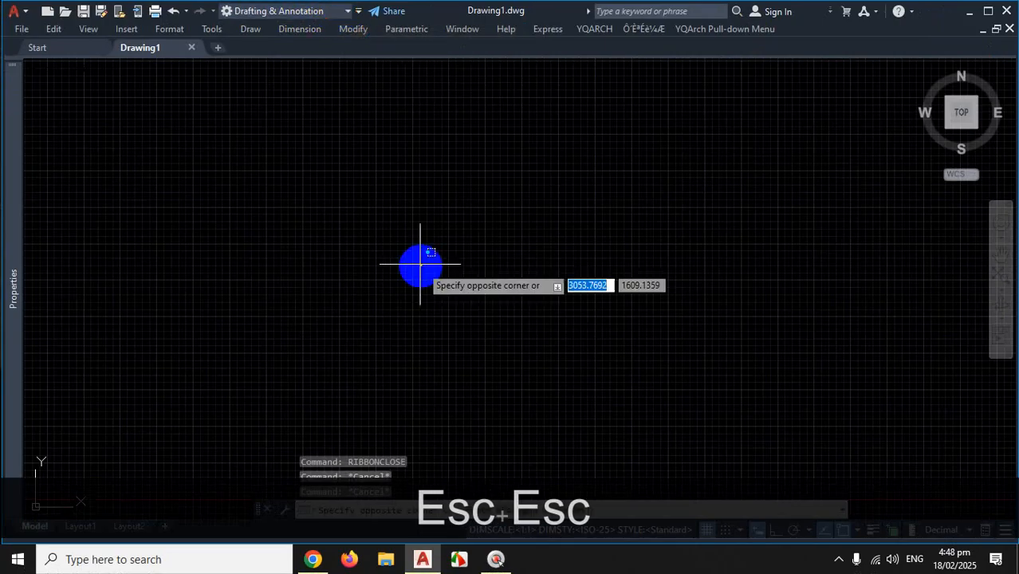
key("Escape")
Examine the 2D and 3D workspace choices offered by the Workspace selector, keeping Drafting & Annotation current
left_click(345, 15)
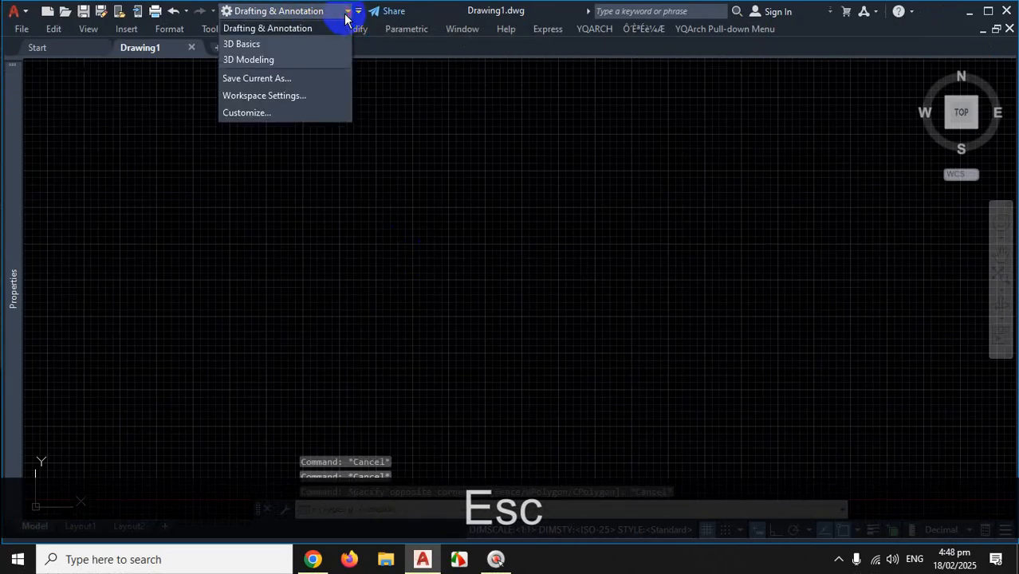
key("ctrl+1")
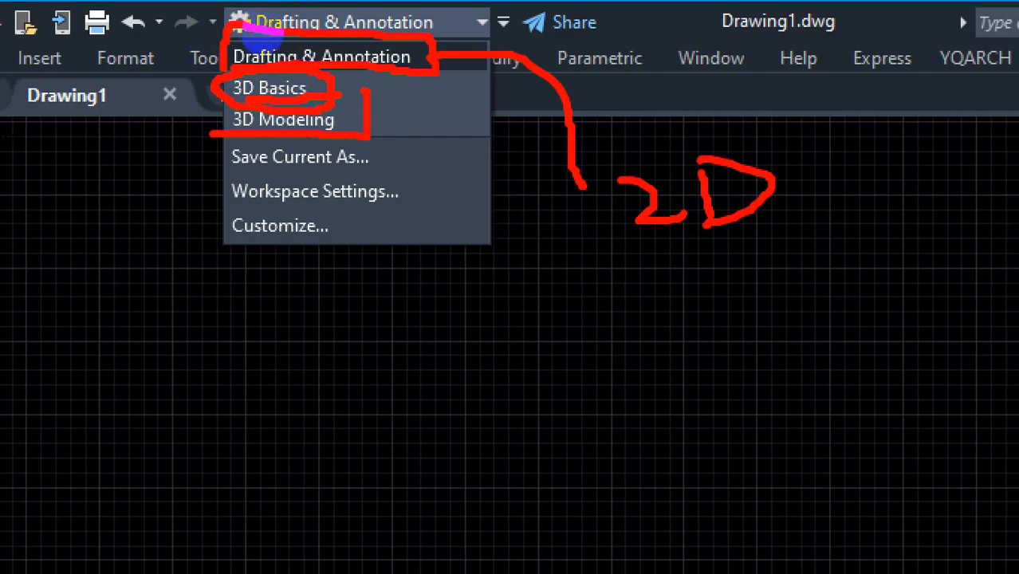
key("Escape")
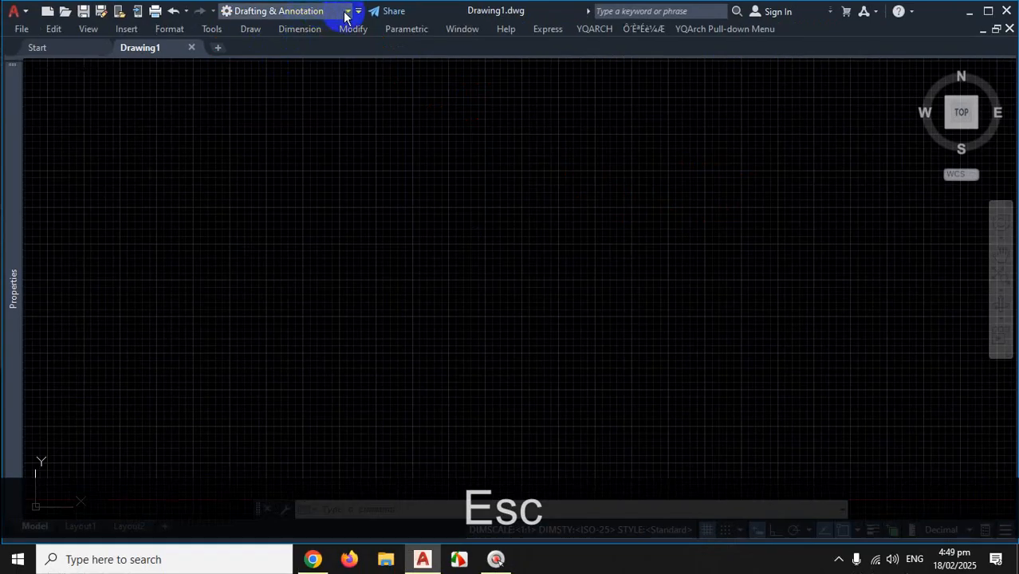
Switch the workspace to 3D Modeling, then return it to Drafting & Annotation to bring back the standard ribbon
left_click(478, 23)
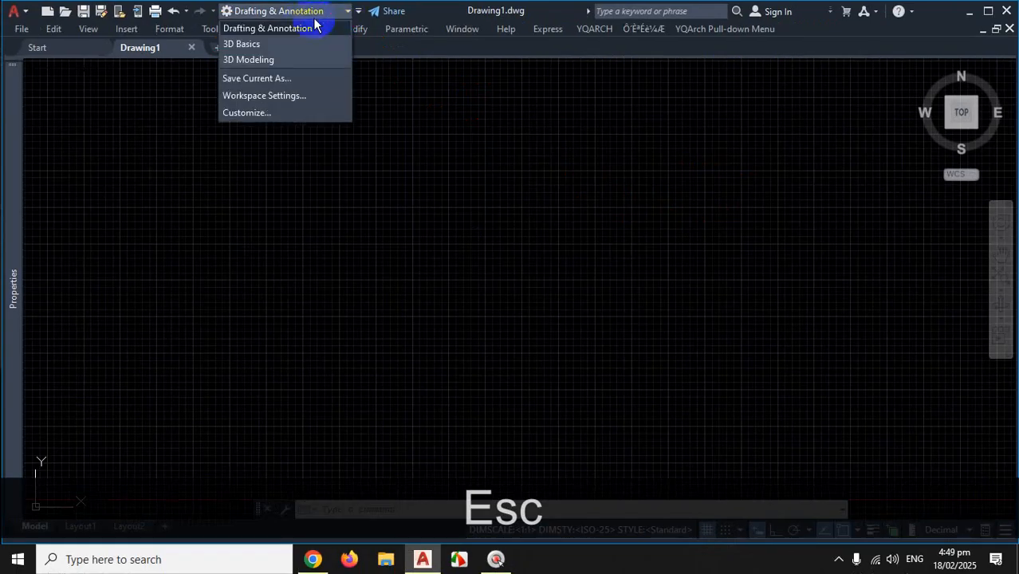
left_click(254, 60)
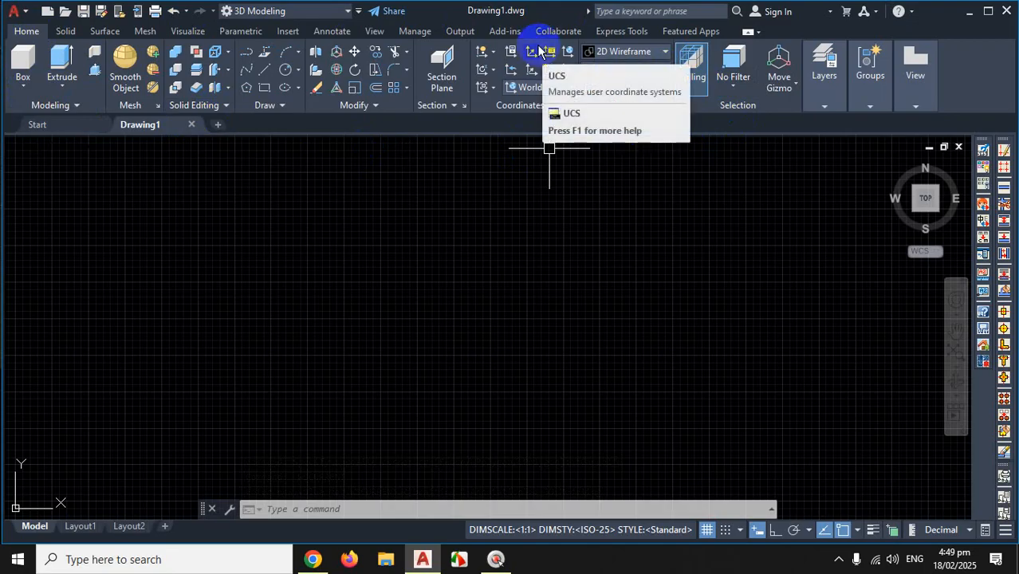
left_click(348, 11)
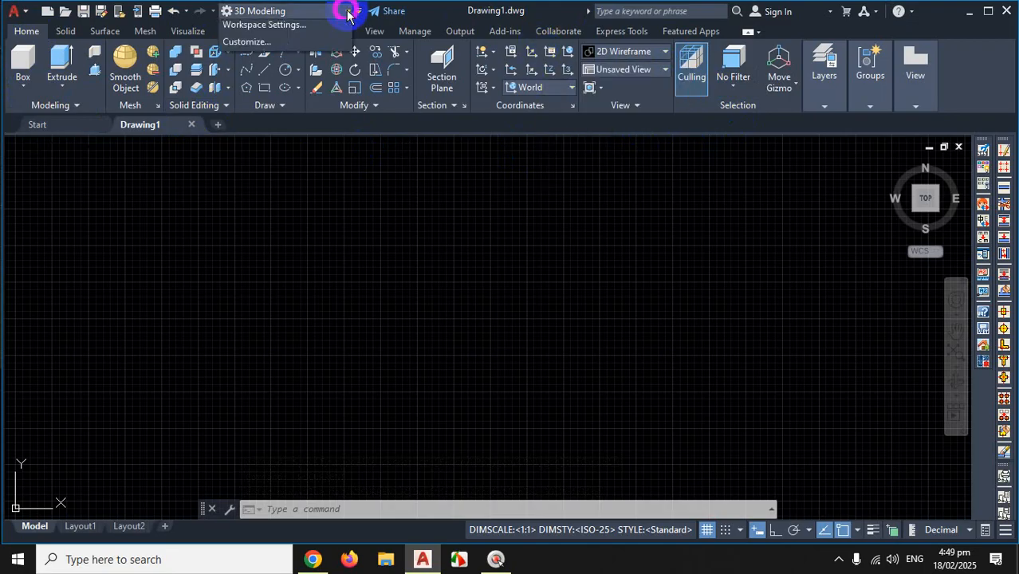
left_click(306, 31)
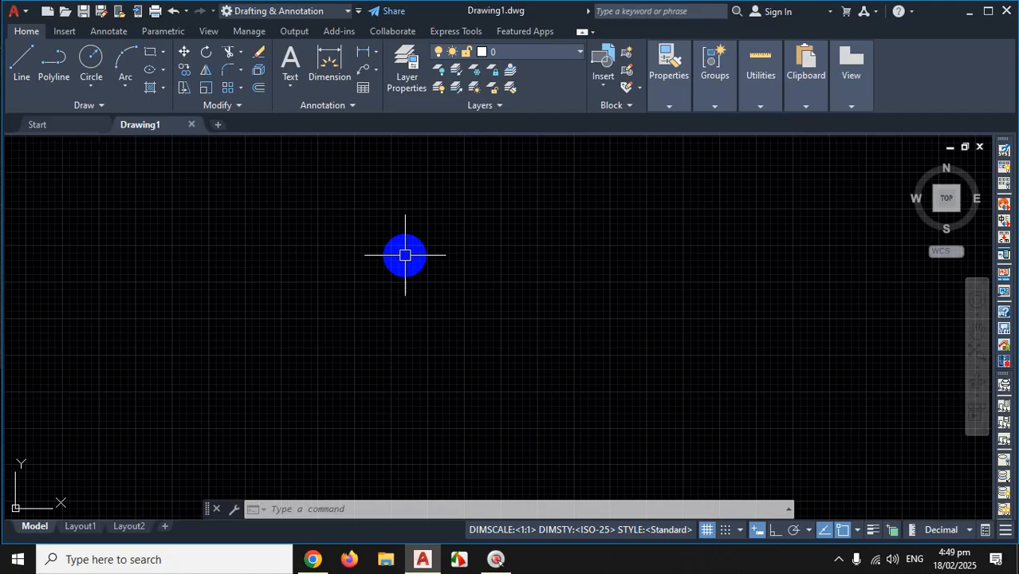
Examine the Quick Access Toolbar customization options and the list of available workspaces without changing the current workspace
key("ctrl")
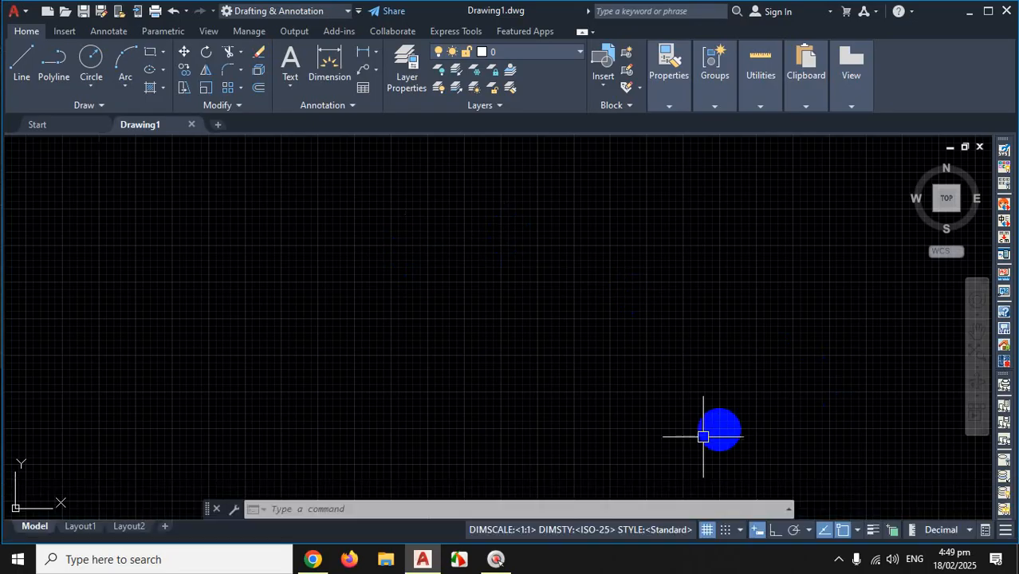
left_click(359, 12)
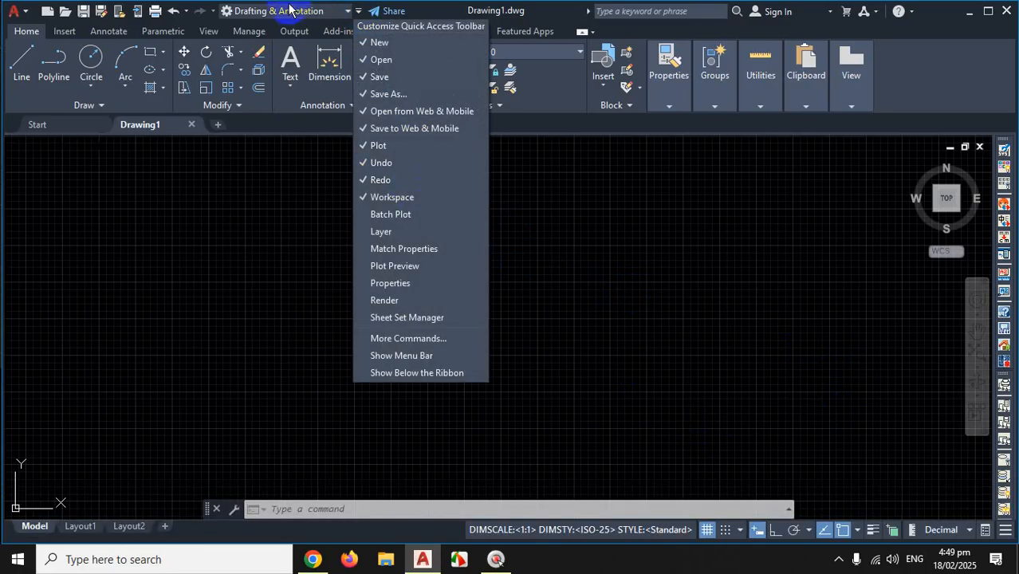
left_click(349, 11)
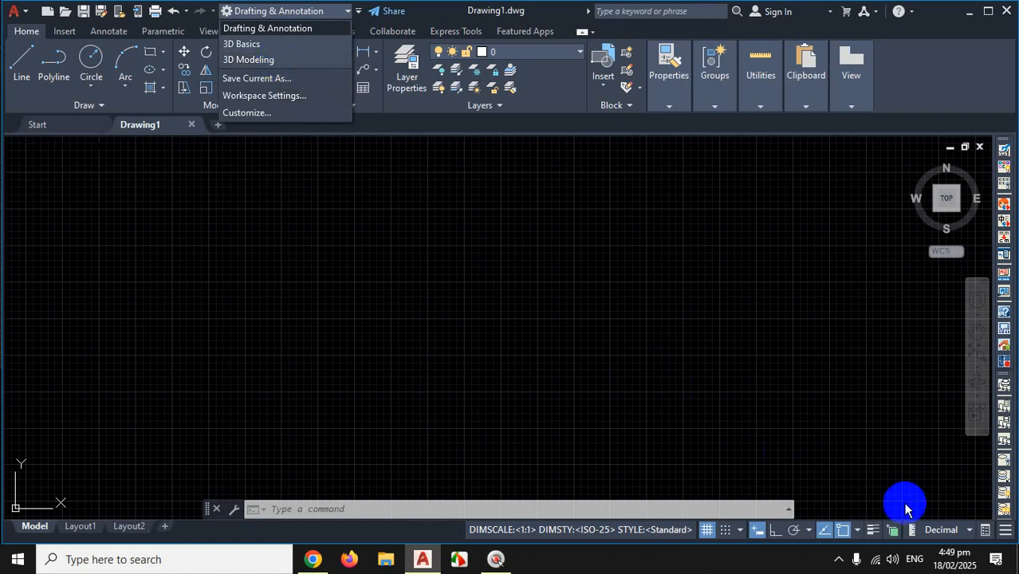
left_click(844, 562)
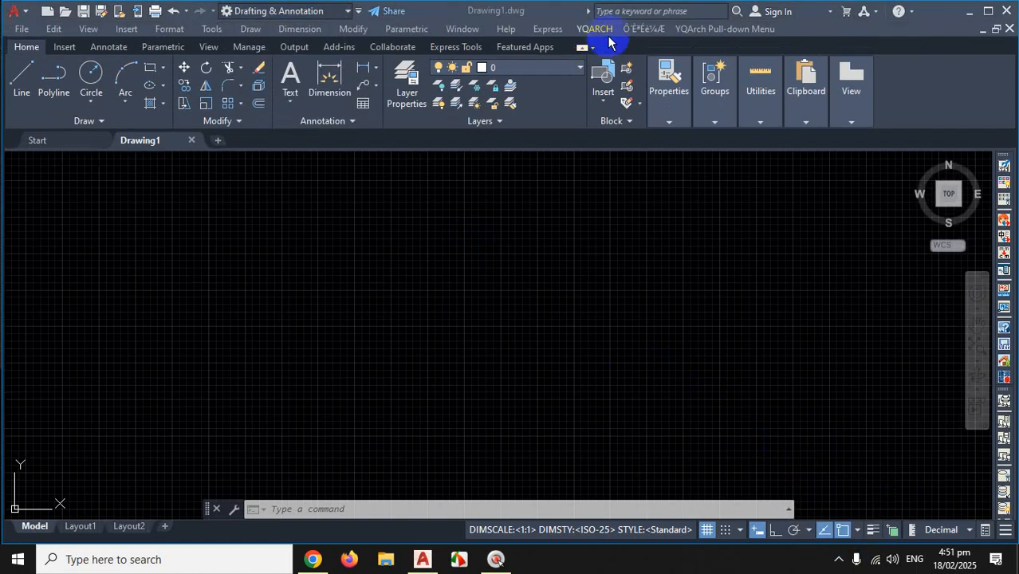
Hide the YQArch toolbars docked beside the drawing area using the YQARCH System Setup commands
left_click(602, 32)
left_click(602, 32)
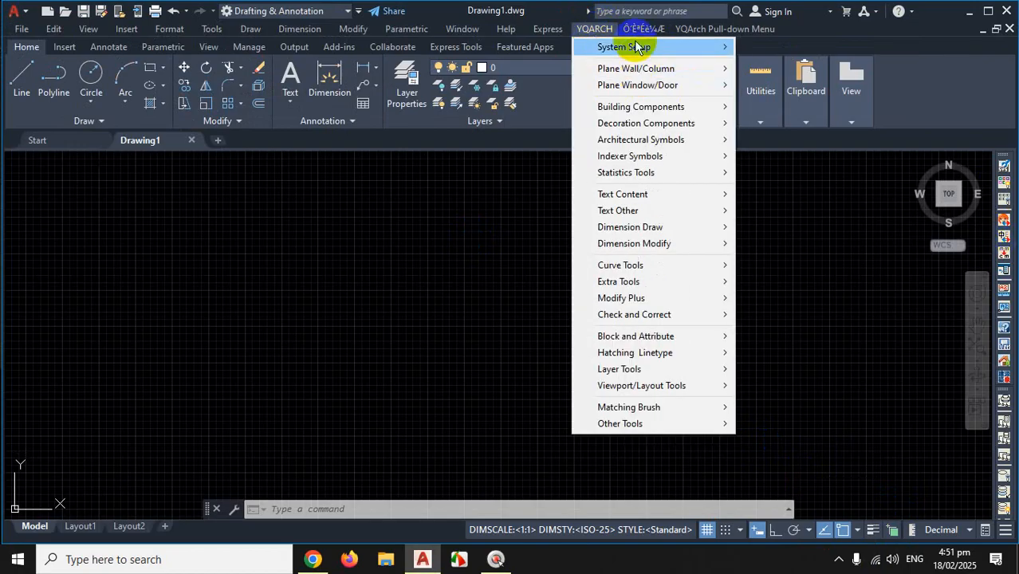
mouse_move(637, 46)
left_click(805, 96)
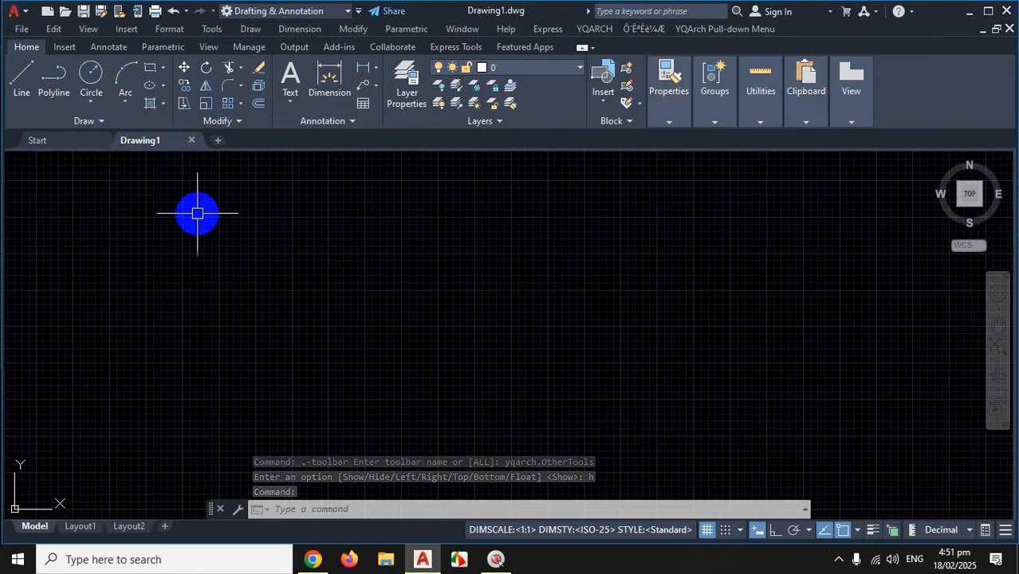
key("ctrl+1")
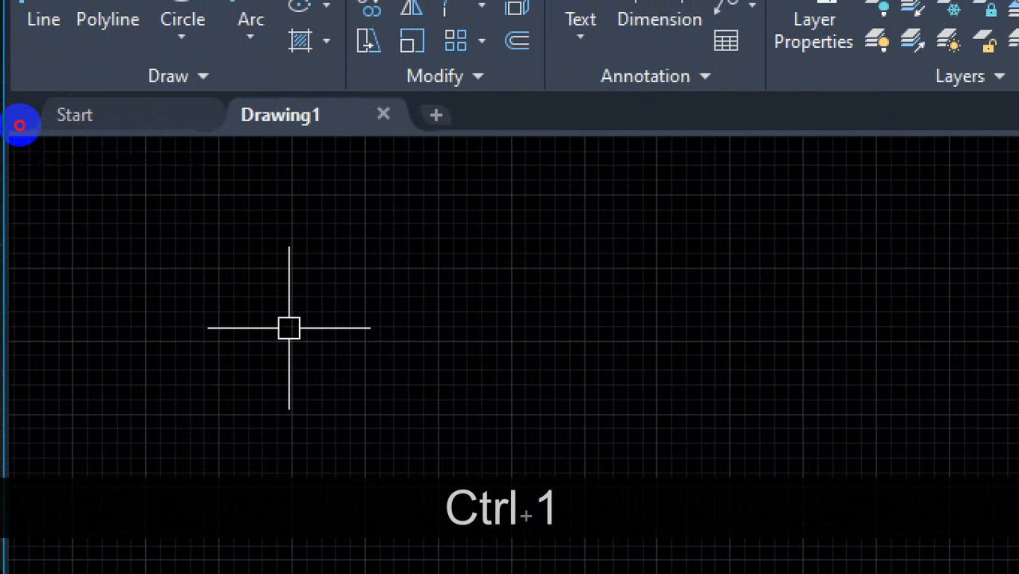
mouse_move(20, 125)
left_mouse_down()
mouse_move(134, 157)
mouse_move(218, 157)
mouse_move(227, 130)
mouse_move(32, 128)
mouse_move(139, 157)
mouse_move(271, 143)
left_mouse_up()
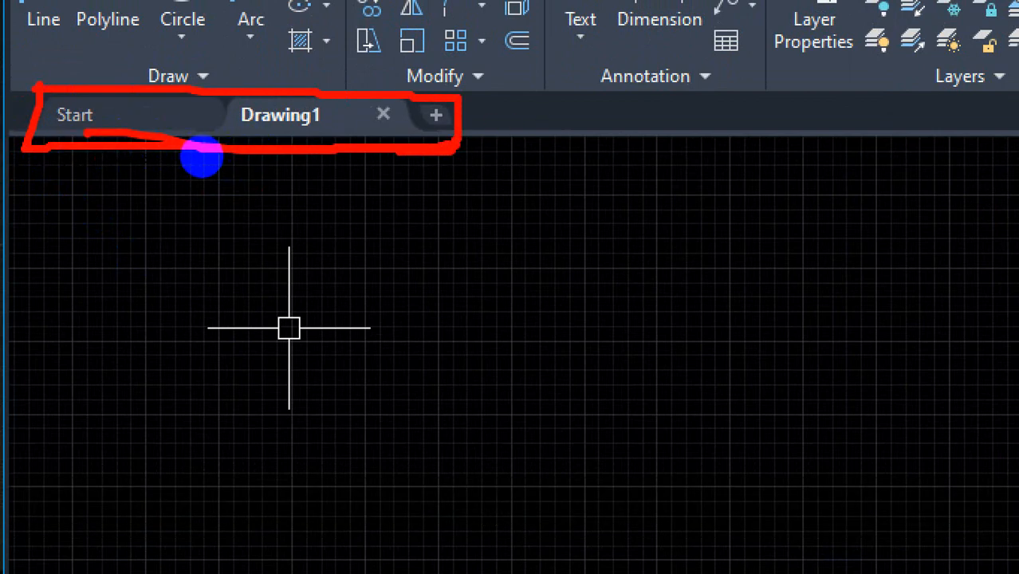
key("Escape")
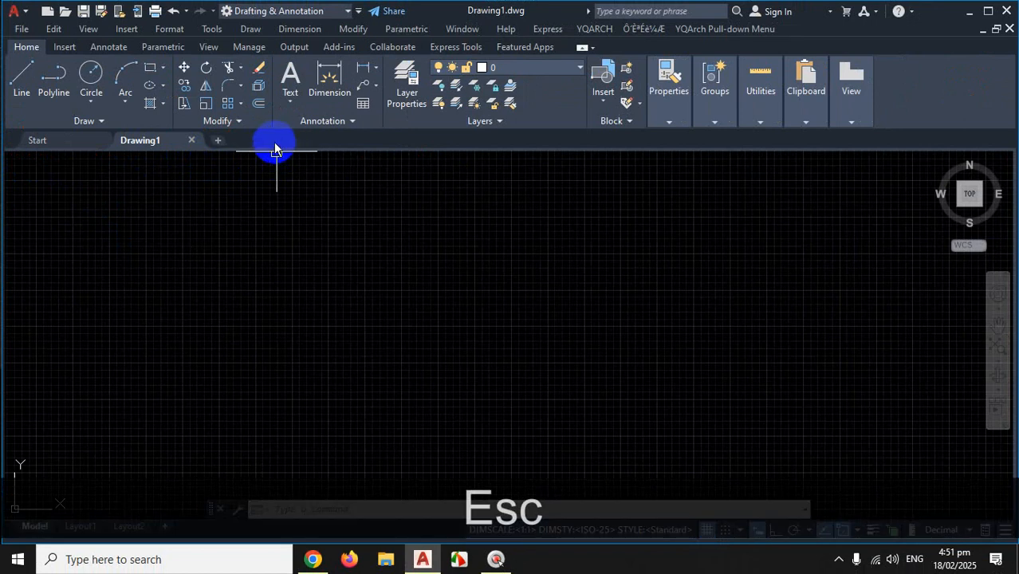
Open the recent drawings C-28 and CCAD-30 from the Start page
left_click(47, 140)
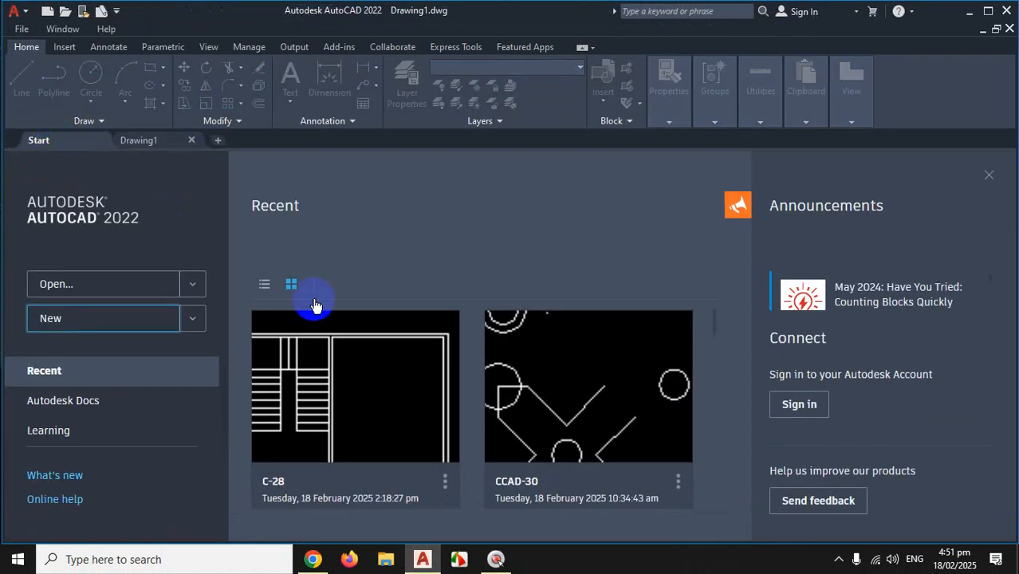
left_click(318, 426)
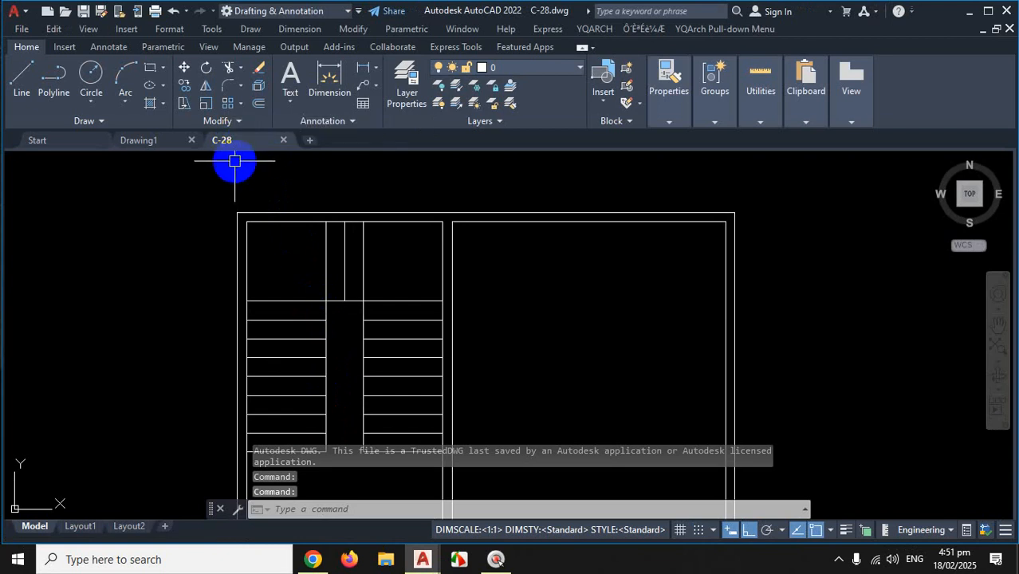
left_click(48, 142)
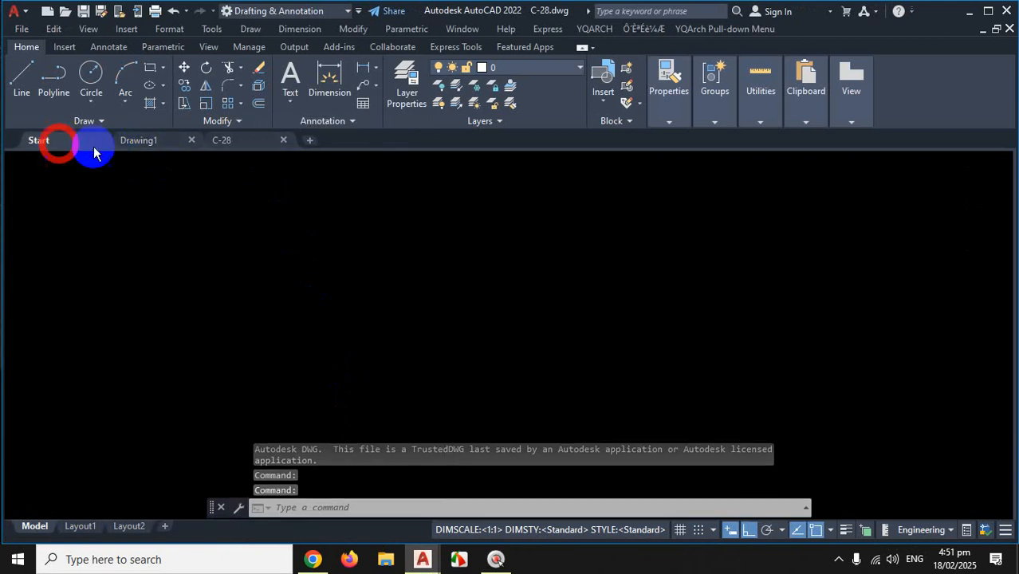
left_click(582, 411)
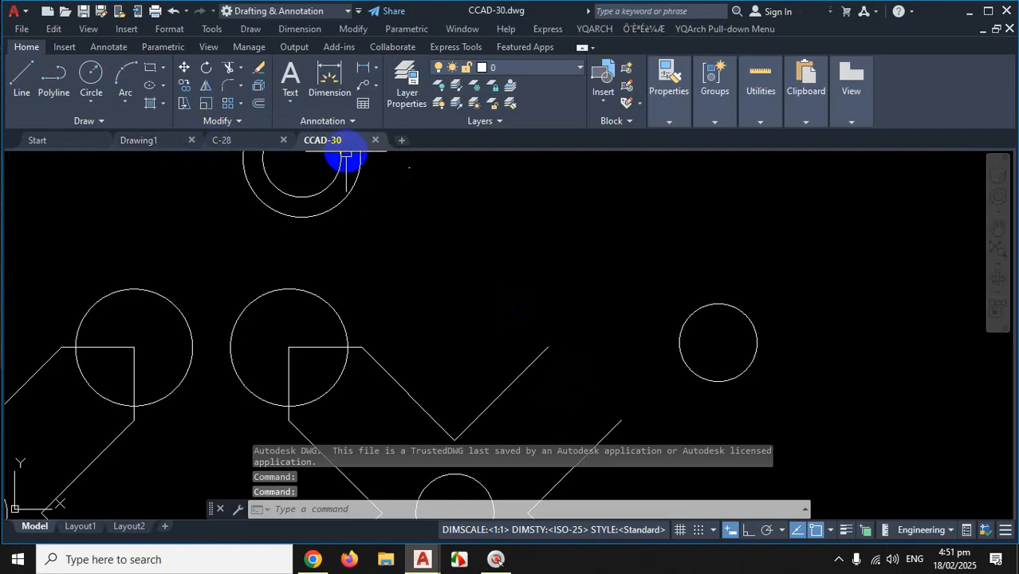
Create a new blank drawing, then switch to C-28 and on to CCAD-30 among the open files
left_click(402, 144)
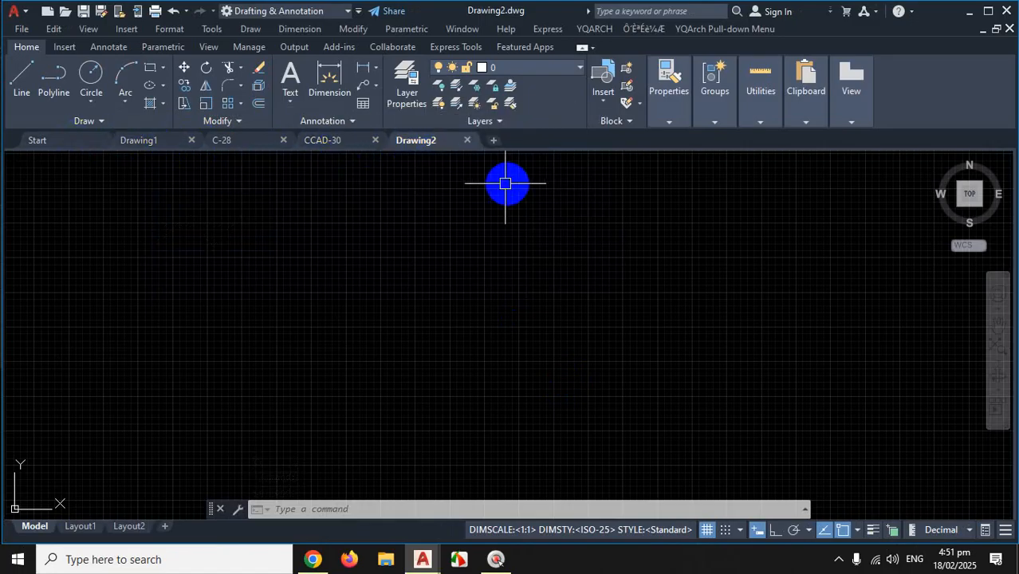
left_click(236, 147)
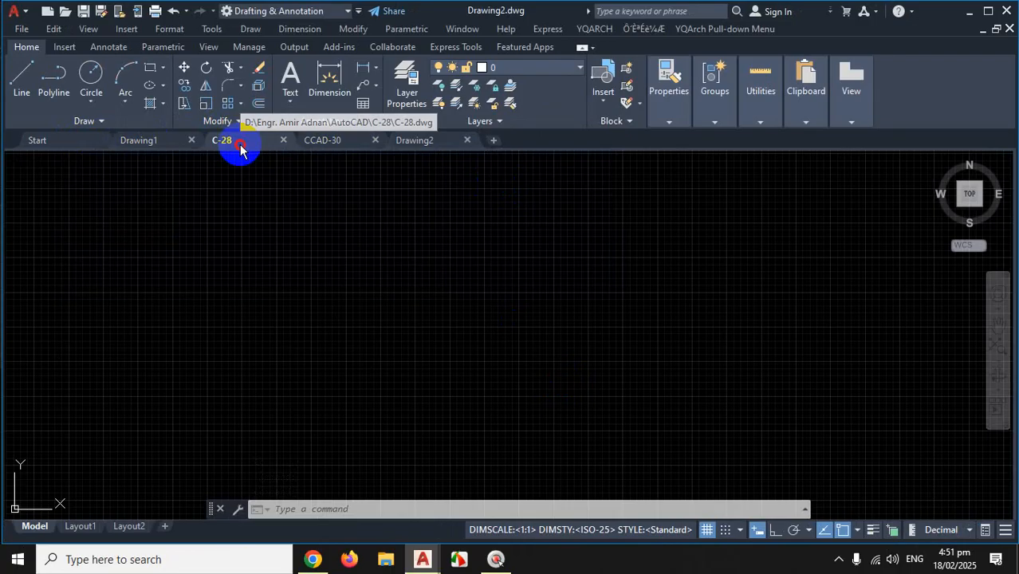
left_click(332, 145)
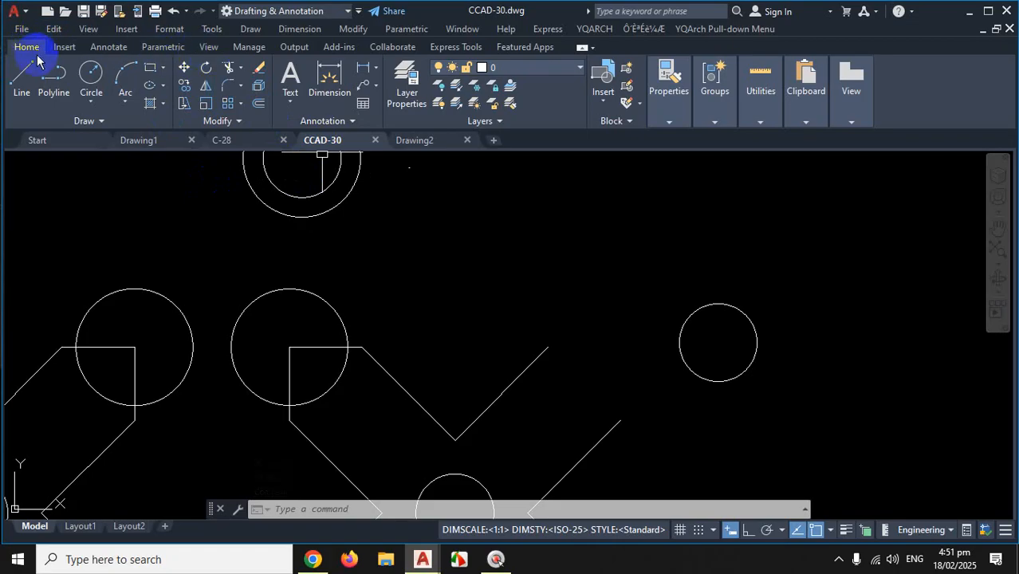
Turn on the ViewCube display in the CCAD-30 drawing
left_click(208, 47)
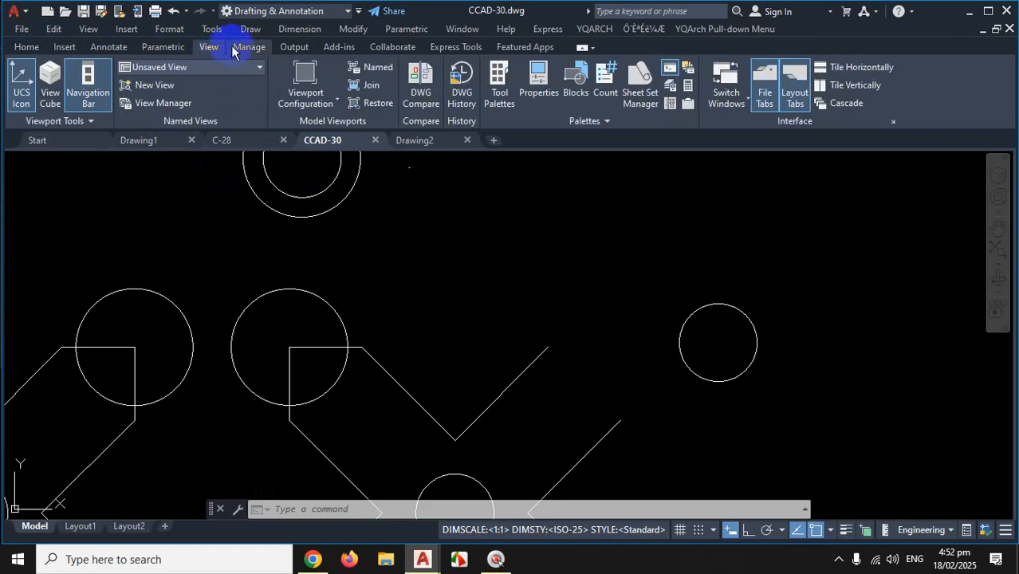
key("ctrl+1")
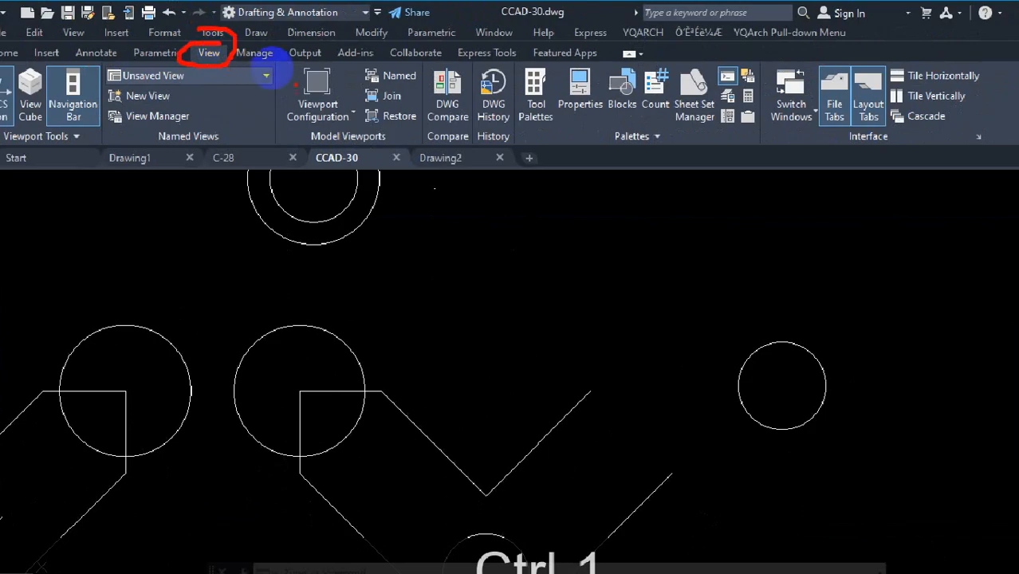
key("Escape")
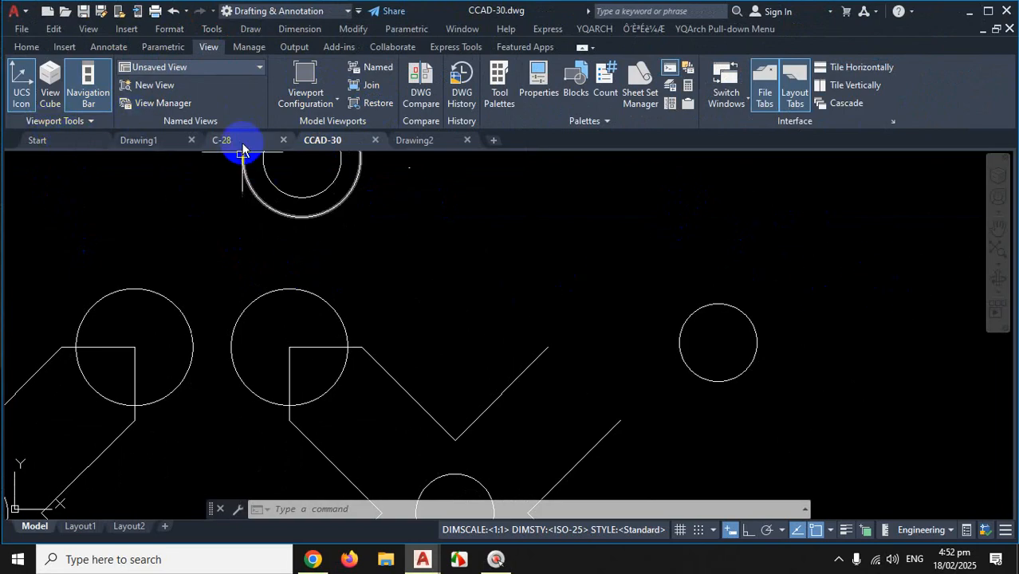
left_click(49, 90)
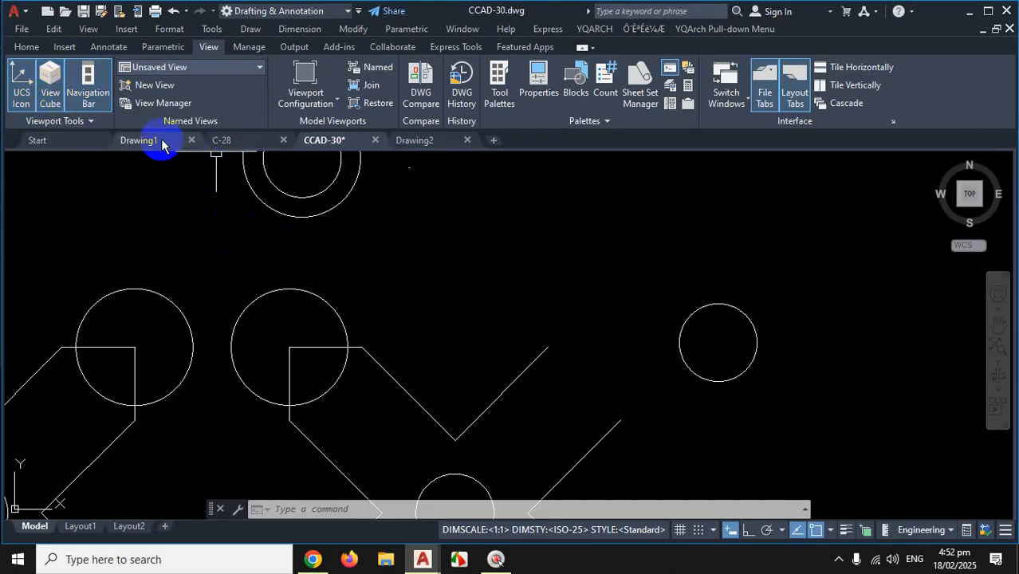
Switch to Drawing1 and turn its UCS icon off and back on
left_click(164, 142)
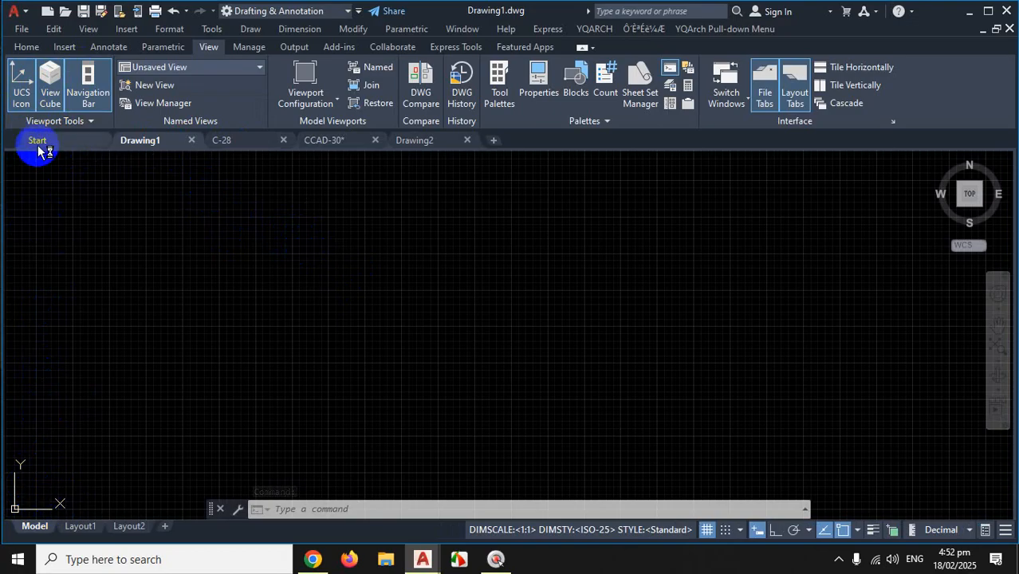
left_click(23, 96)
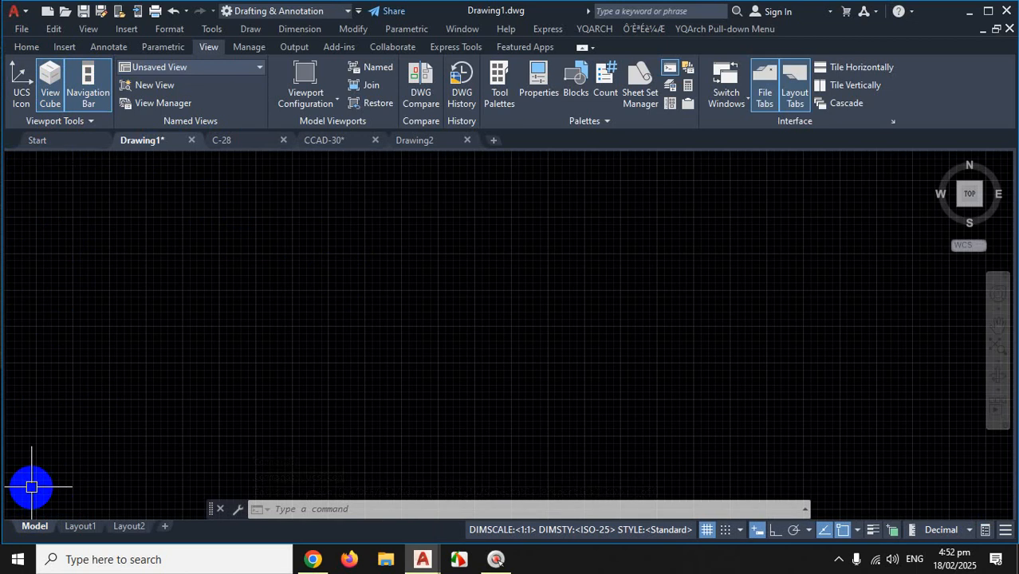
left_click(17, 86)
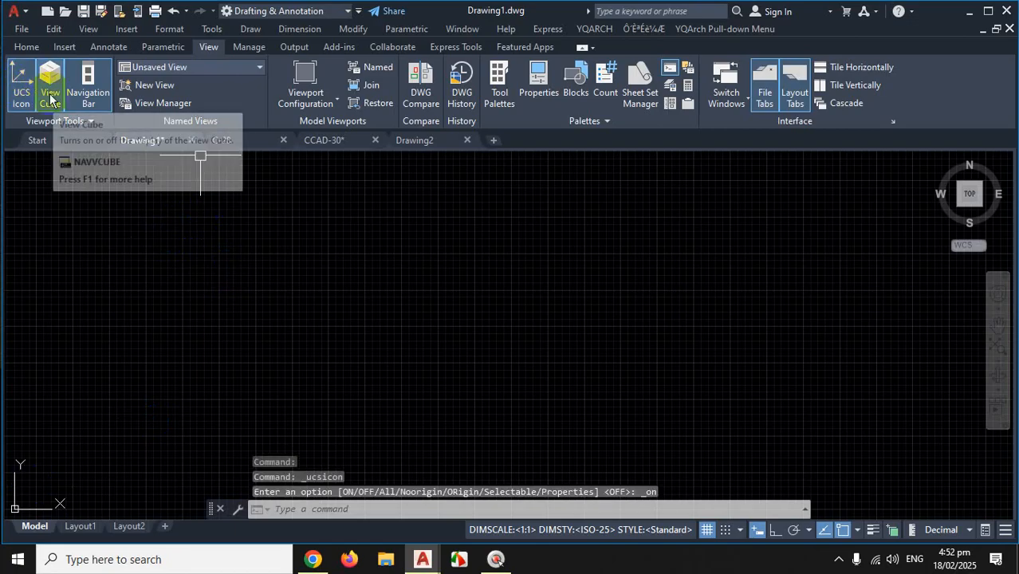
Toggle the ViewCube in Drawing1 off and on, leave it hidden, and turn off the navigation bar
left_click(50, 98)
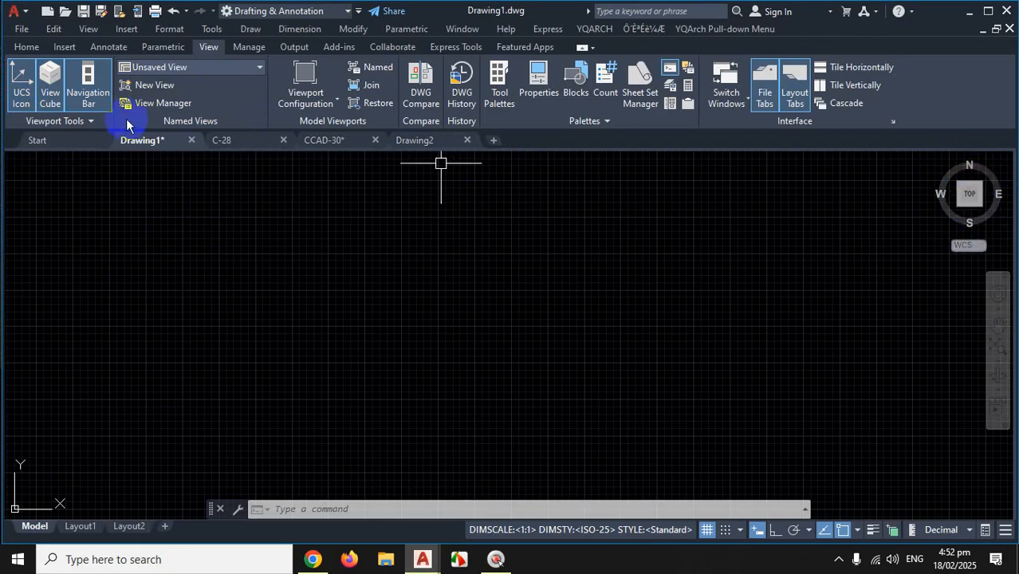
left_click(51, 94)
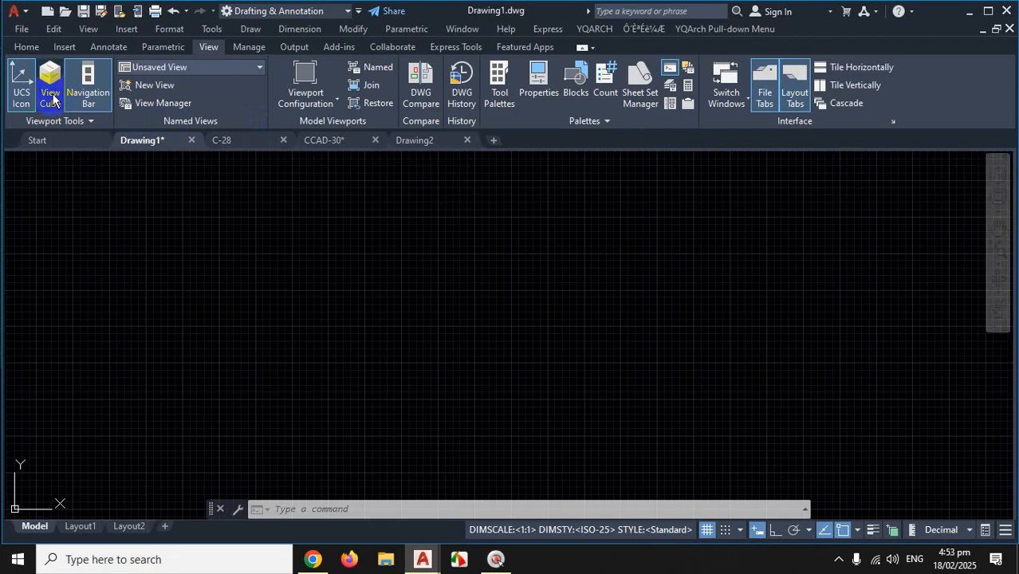
left_click(51, 94)
left_click(51, 94)
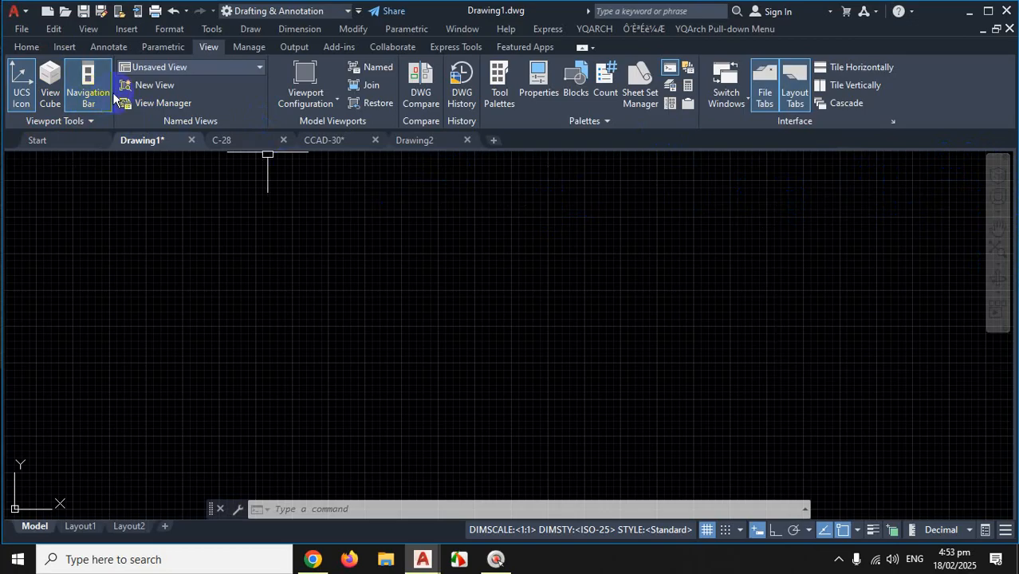
left_click(88, 88)
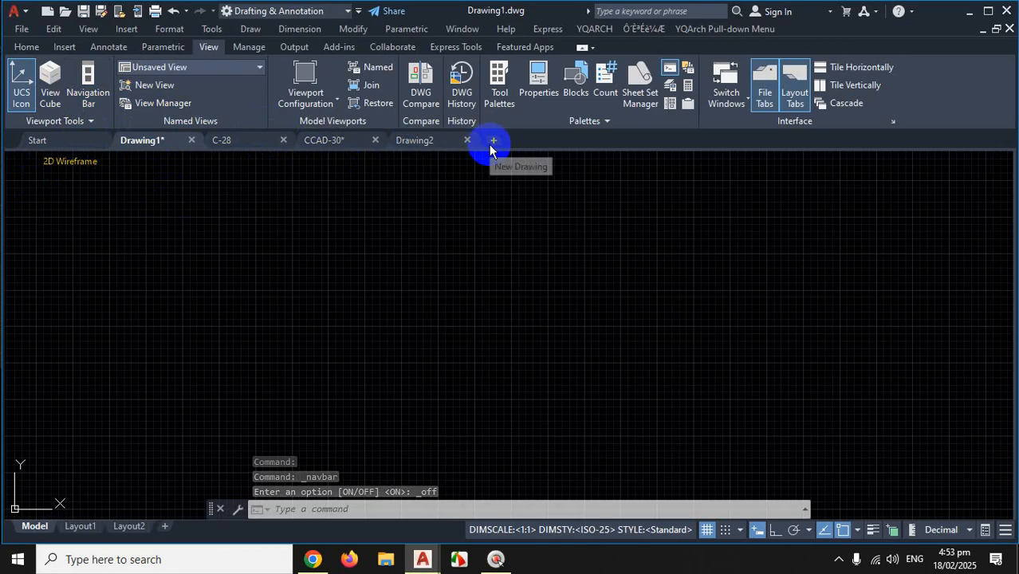
Hide the row of file tabs above the drawing area
key("ctrl+1")
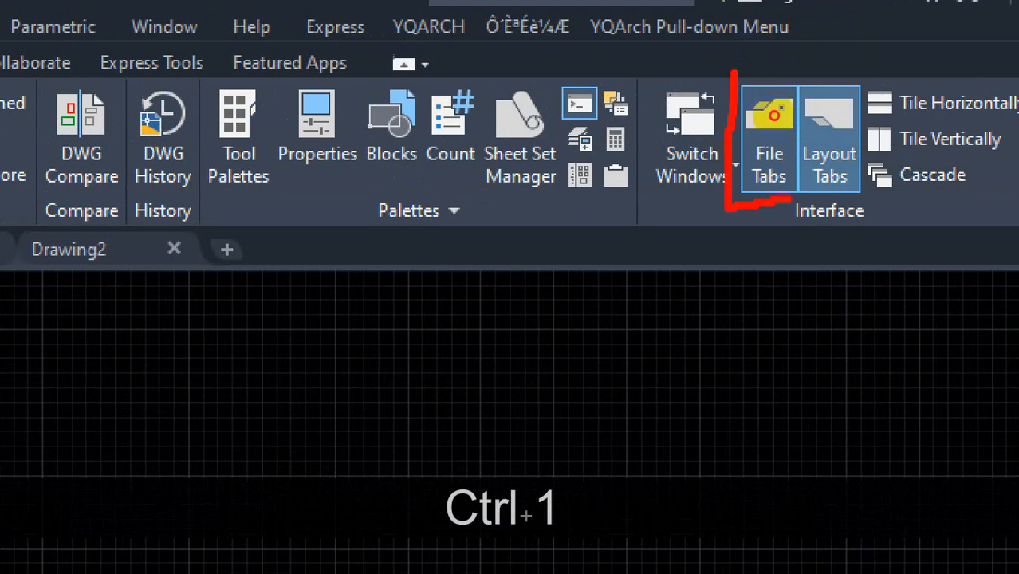
mouse_move(774, 115)
left_mouse_down()
mouse_move(781, 74)
mouse_move(742, 51)
mouse_move(729, 110)
mouse_move(776, 118)
left_mouse_up()
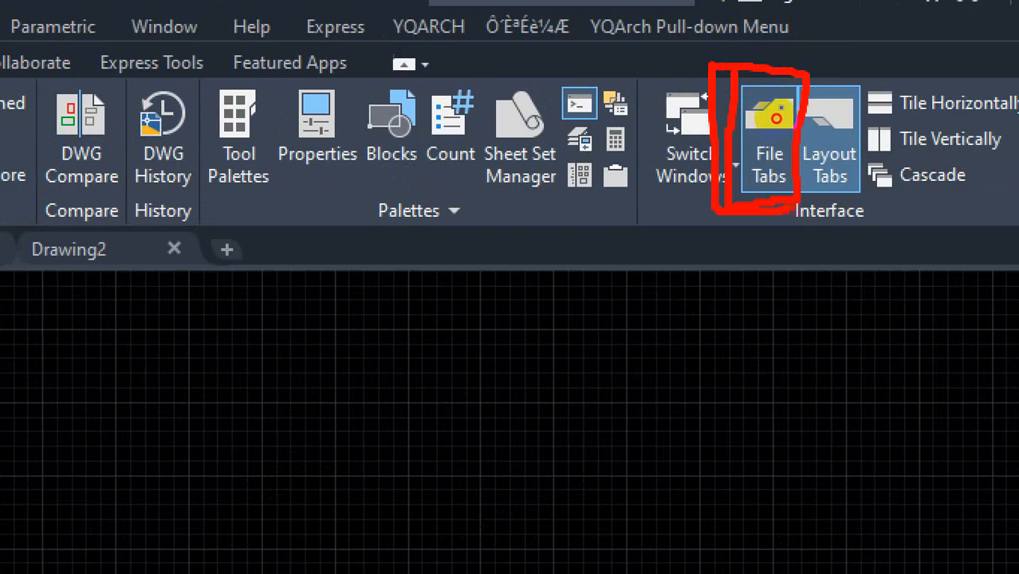
key("Escape")
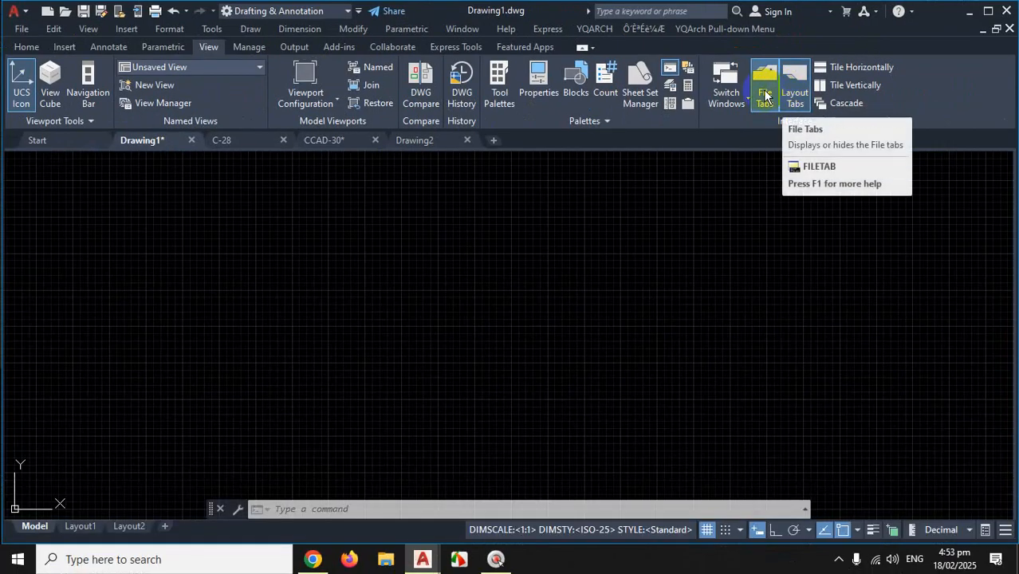
left_click(765, 96)
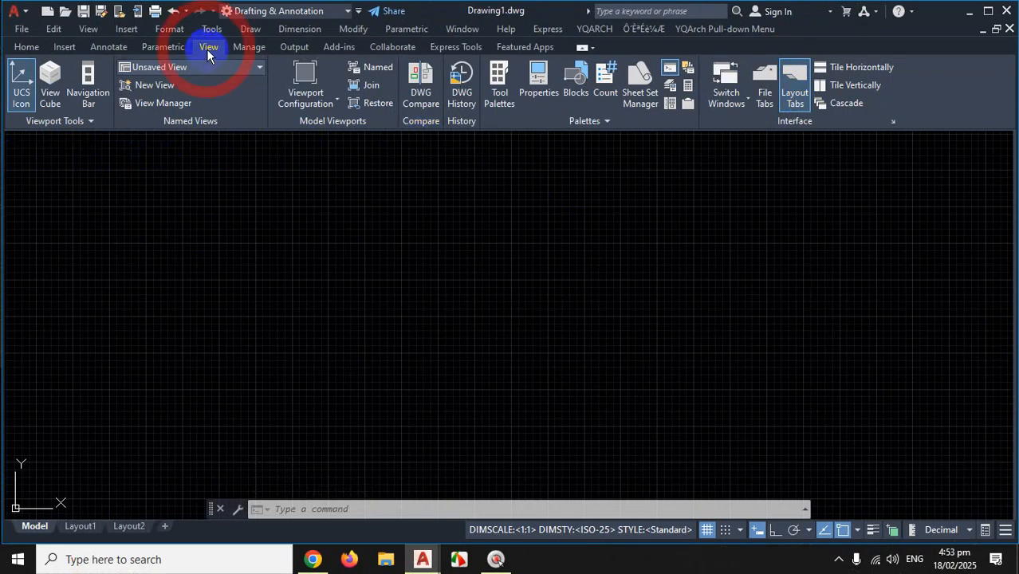
Show the file tabs above the drawing area again and toggle the layout tabs off and back on
left_click(764, 85)
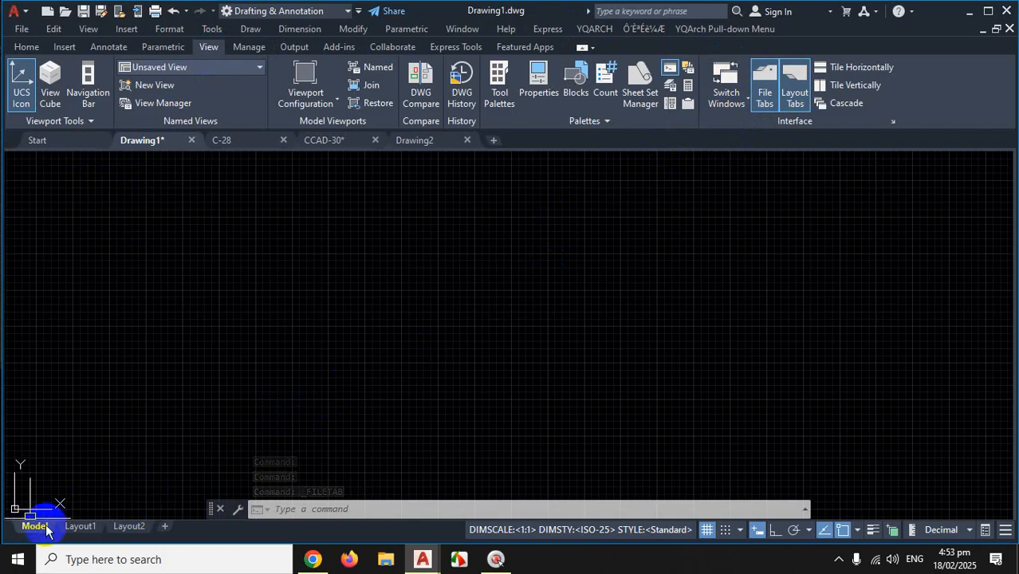
mouse_move(124, 528)
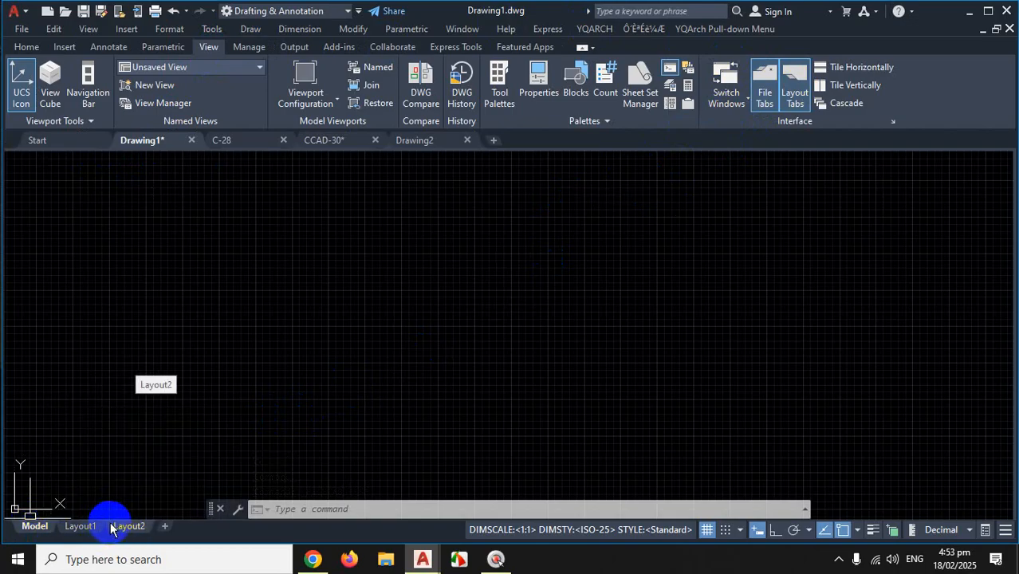
left_click(793, 79)
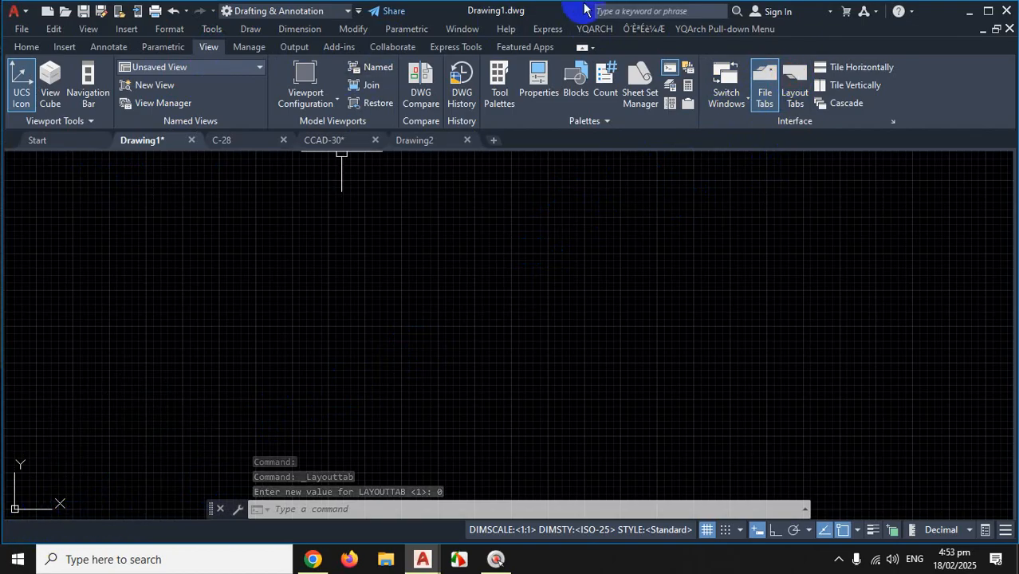
left_click(794, 86)
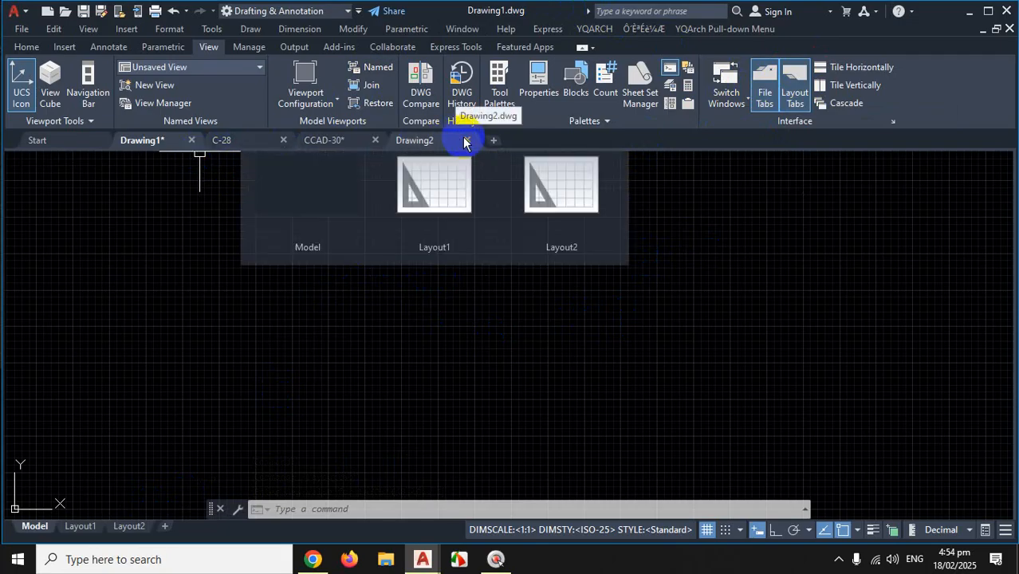
Tile the open drawing windows horizontally and maximize the CCAD-30 window
left_click(857, 71)
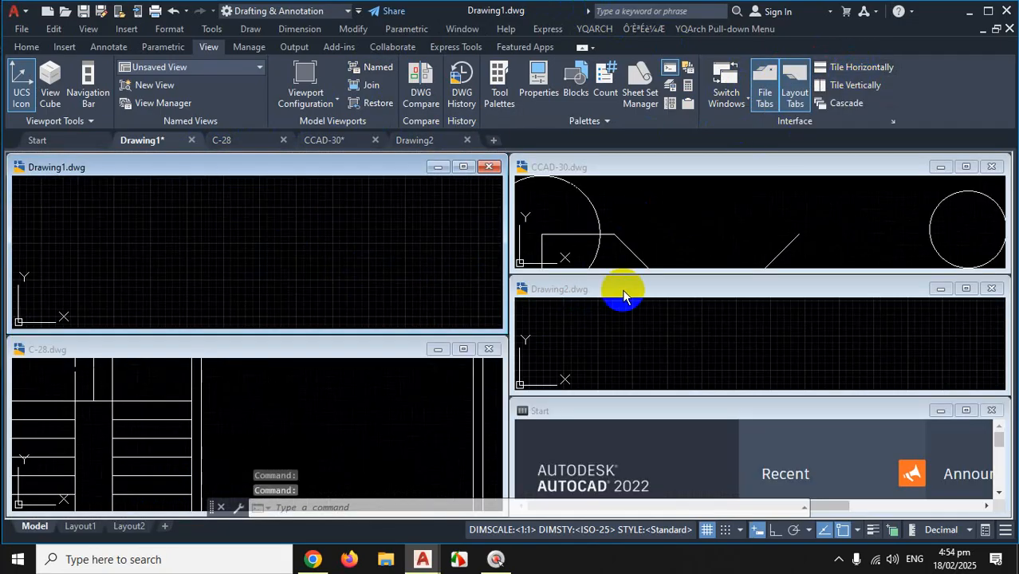
left_click(967, 168)
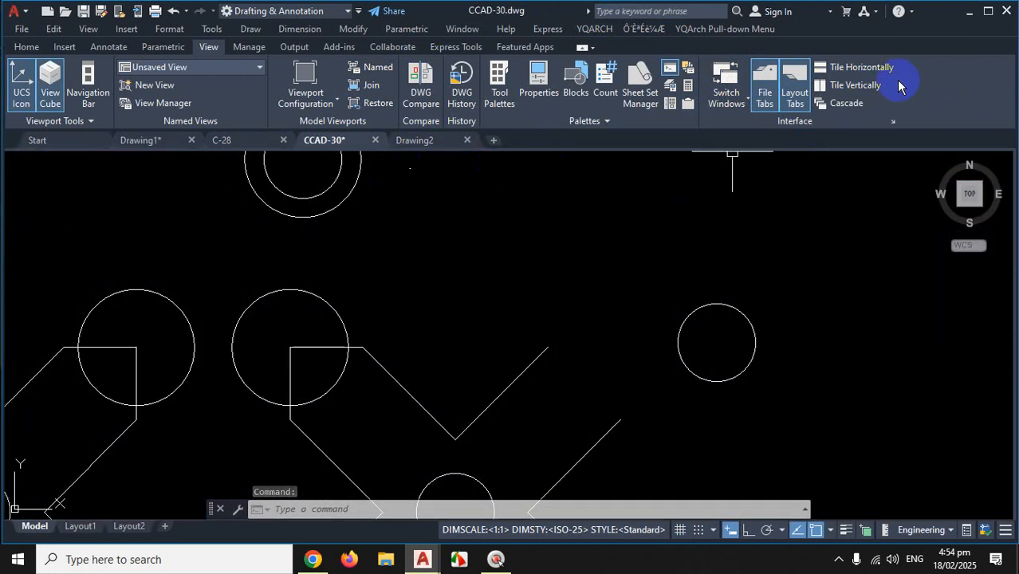
Arrange the open windows with vertical tiling and cascading, ending with the CCAD-30 window maximized
left_click(856, 86)
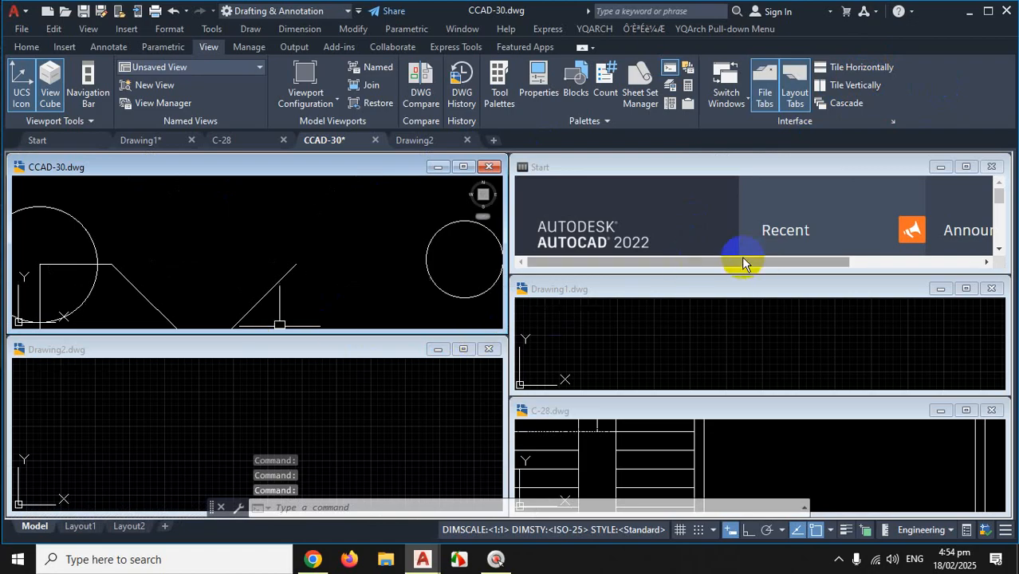
left_click(838, 104)
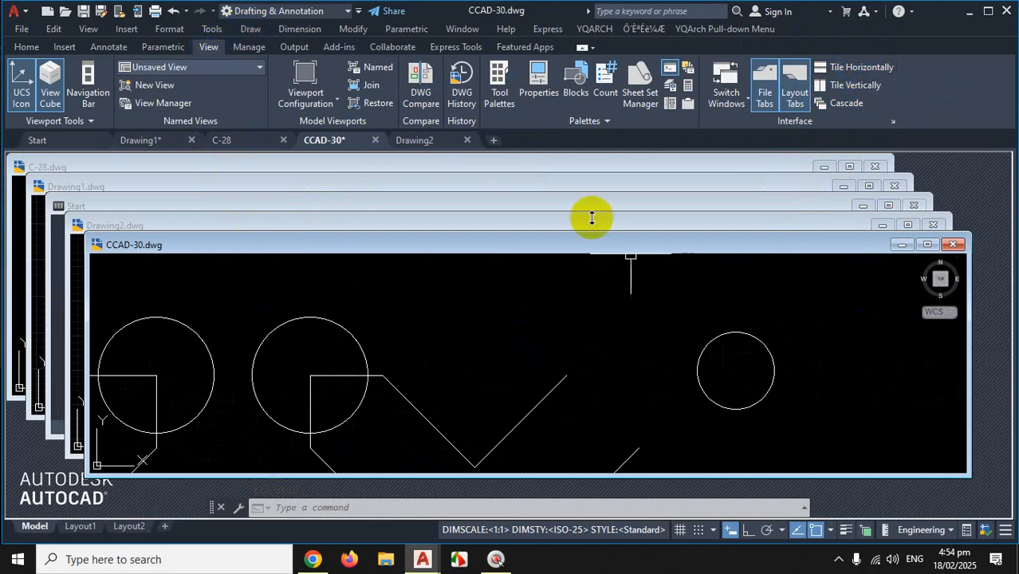
left_click(926, 244)
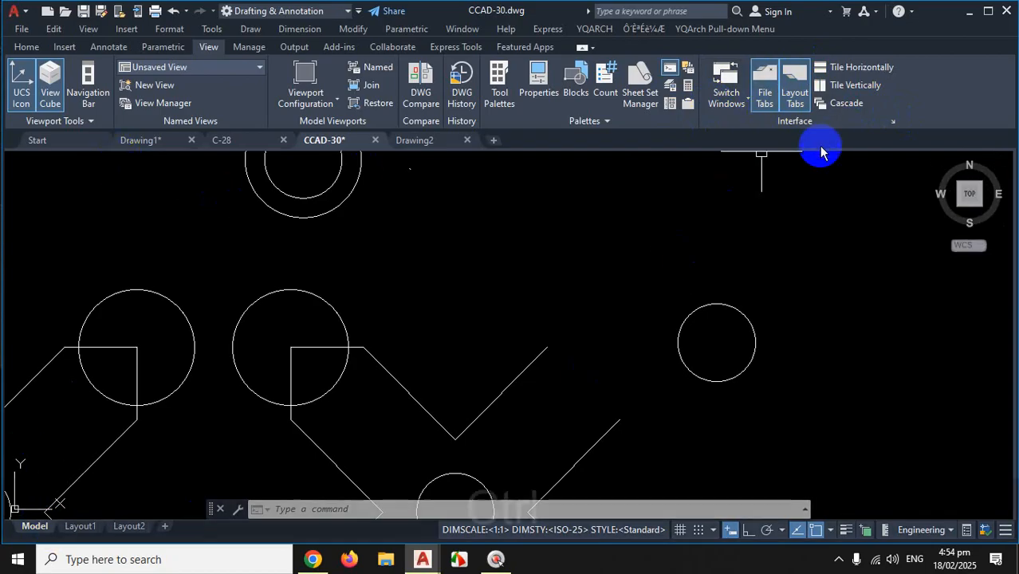
key("ctrl+1")
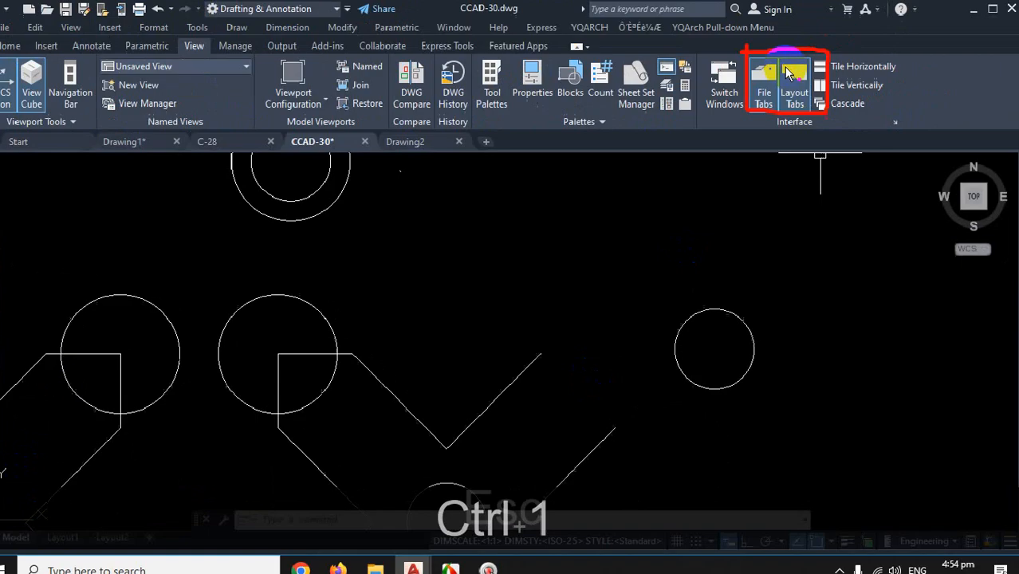
key("Escape")
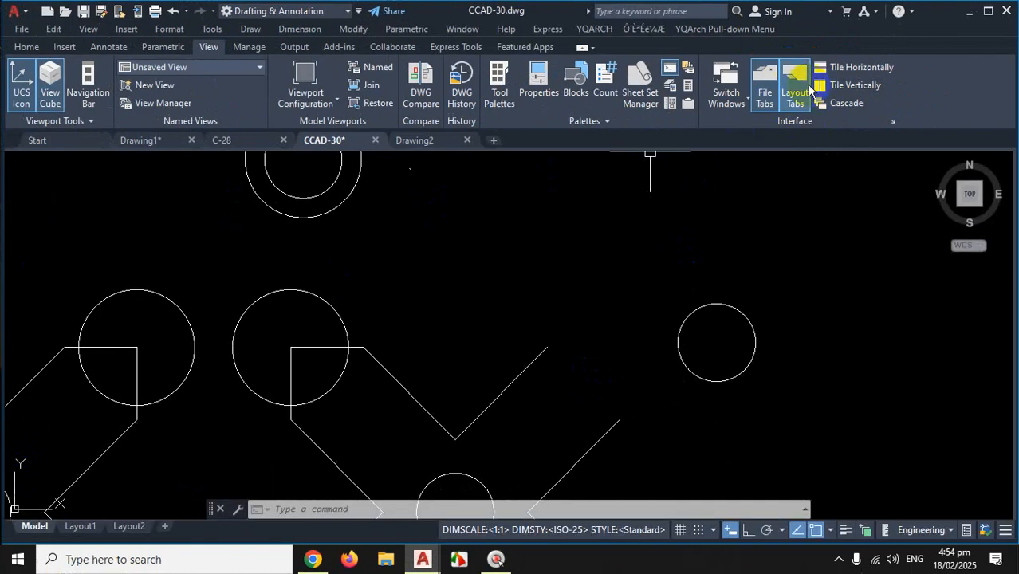
Cascade the open drawing windows again and restore CCAD-30 to full size
left_click(840, 103)
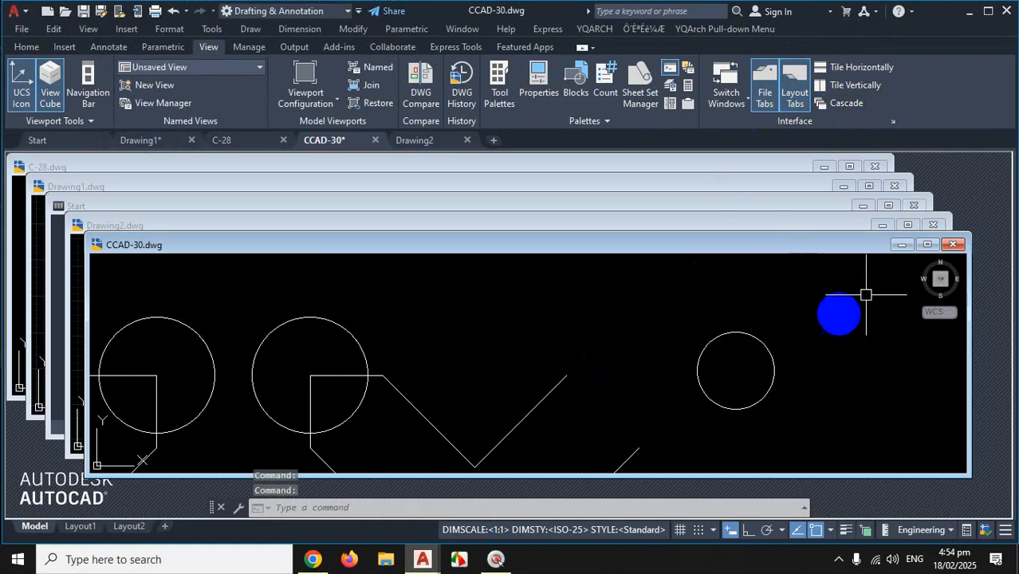
left_click(927, 245)
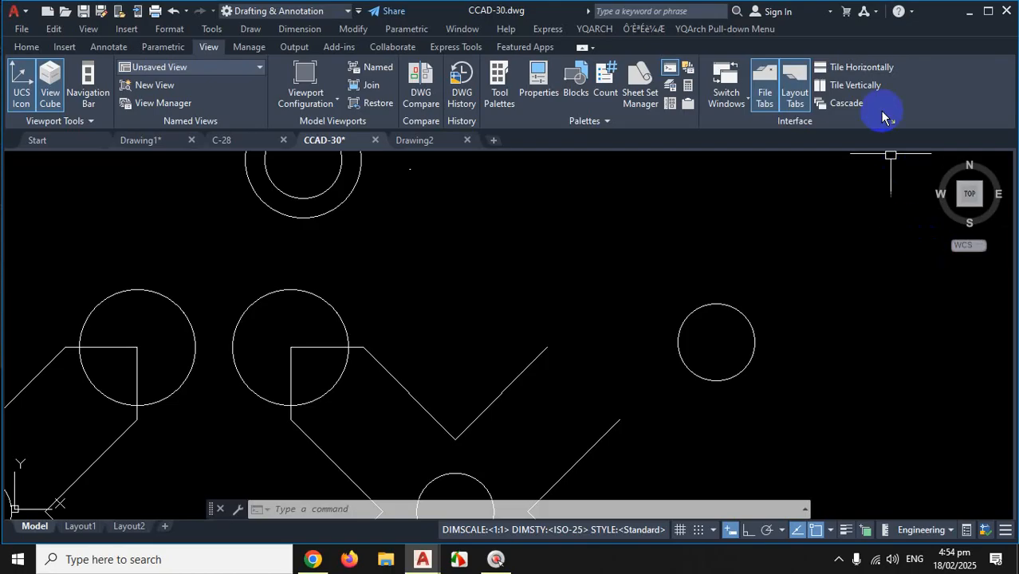
Tile the windows horizontally once more, maximize the Start window and return to CCAD-30
left_click(861, 67)
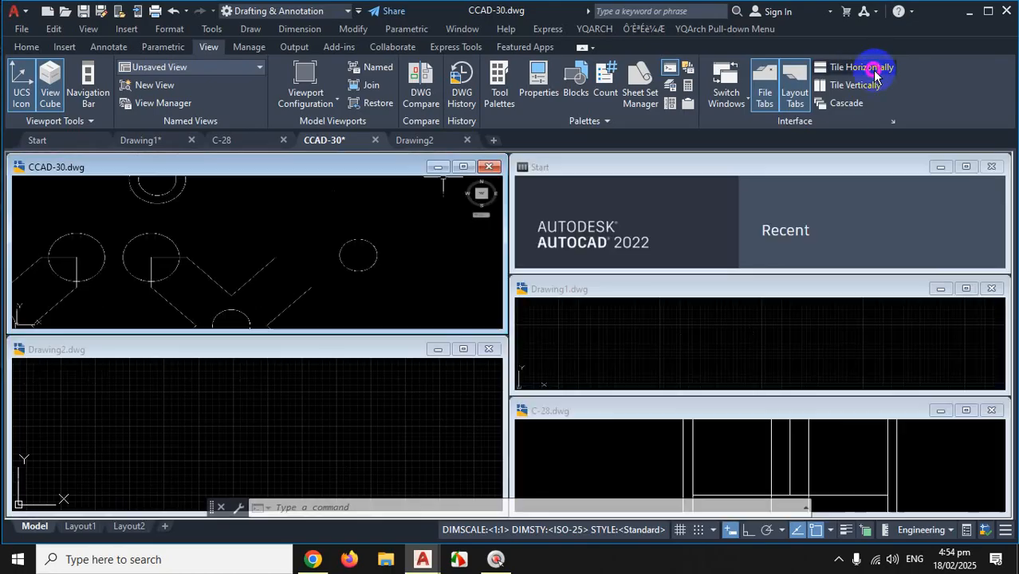
left_click(967, 167)
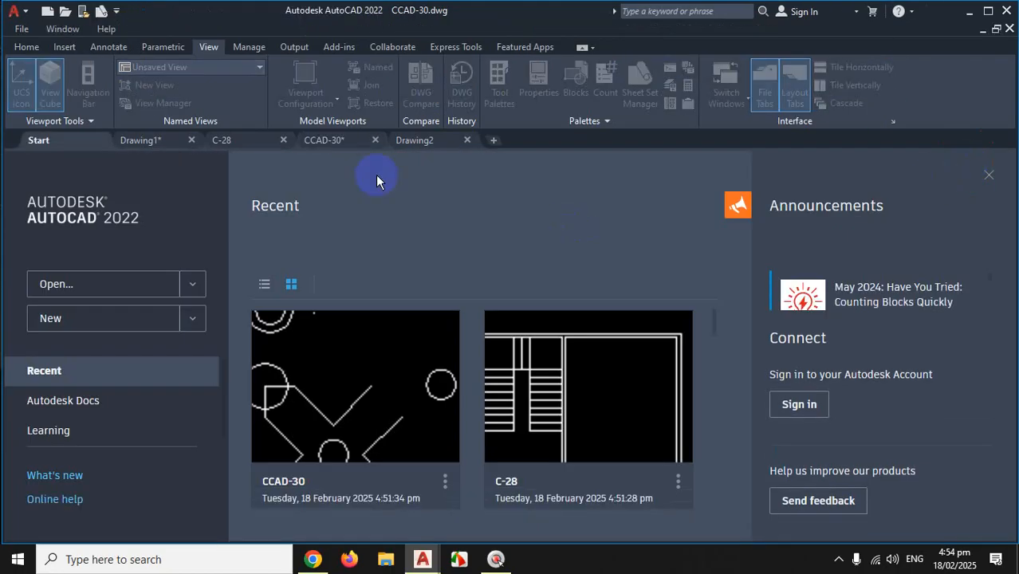
left_click(356, 143)
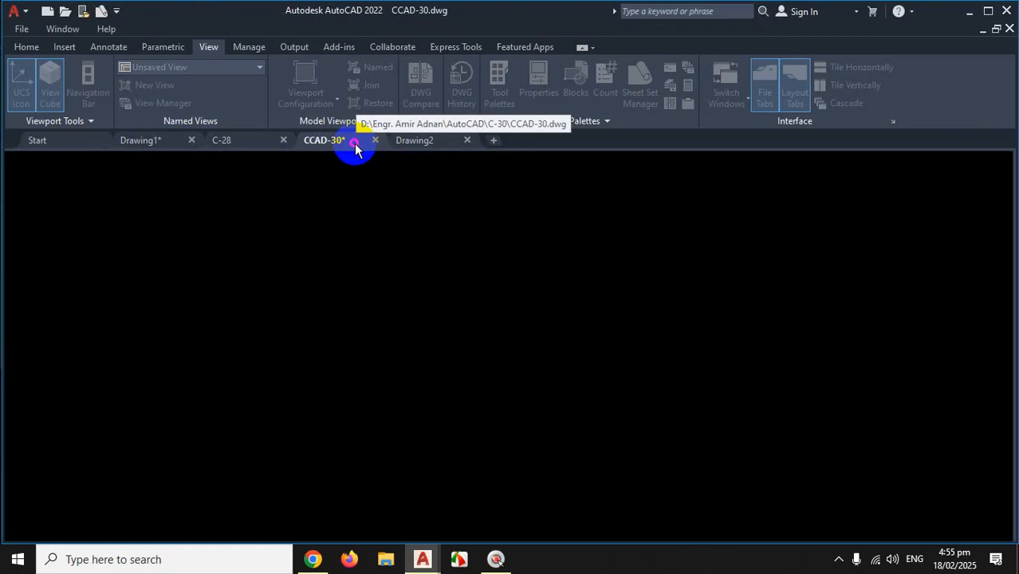
Switch to Drawing1 and turn on its ViewCube display
left_click(141, 141)
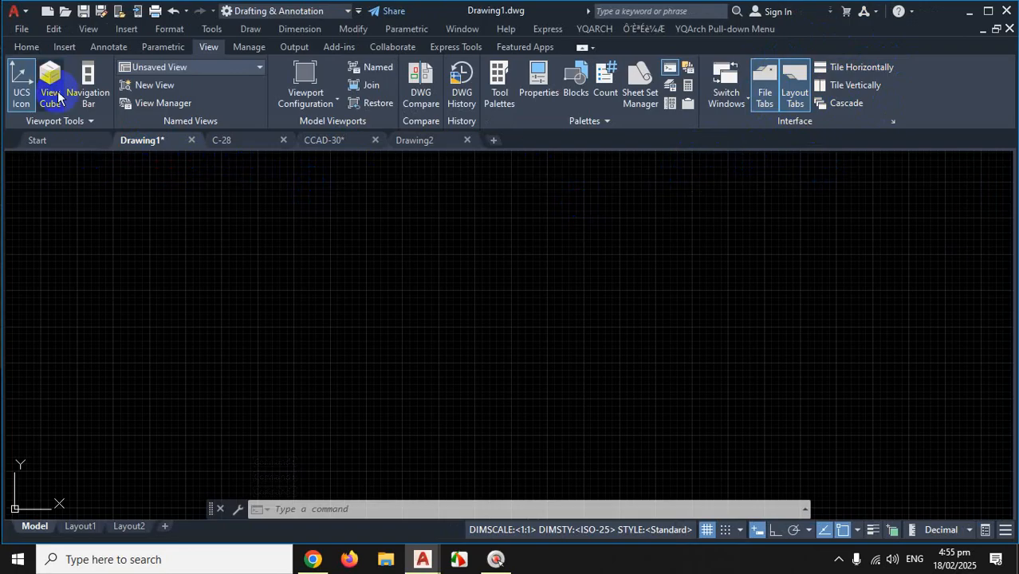
left_click(56, 95)
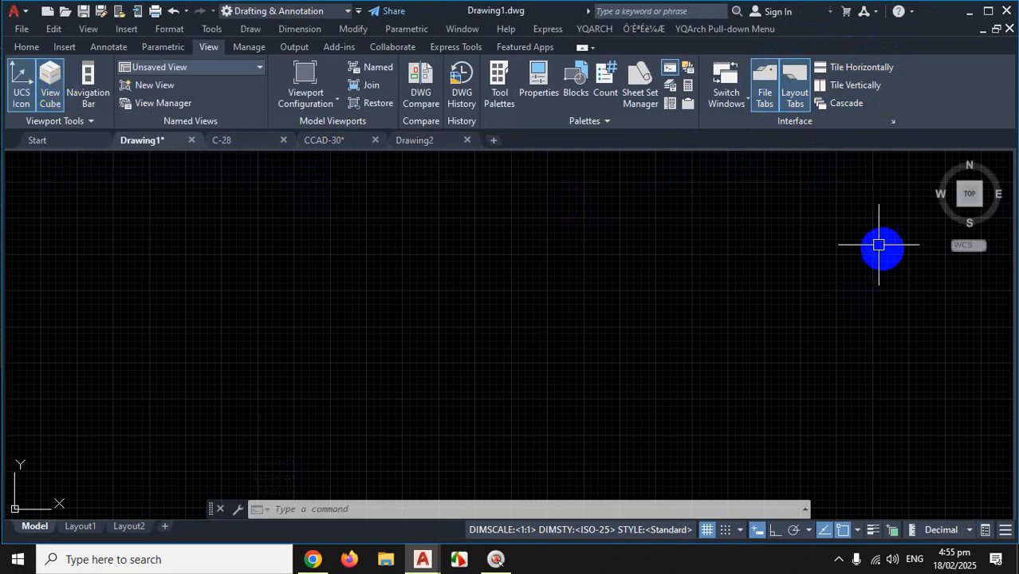
key("ctrl+1")
left_click(943, 225)
mouse_move(974, 176)
left_mouse_down()
mouse_move(952, 193)
mouse_move(984, 186)
mouse_move(939, 195)
mouse_move(982, 175)
left_mouse_up()
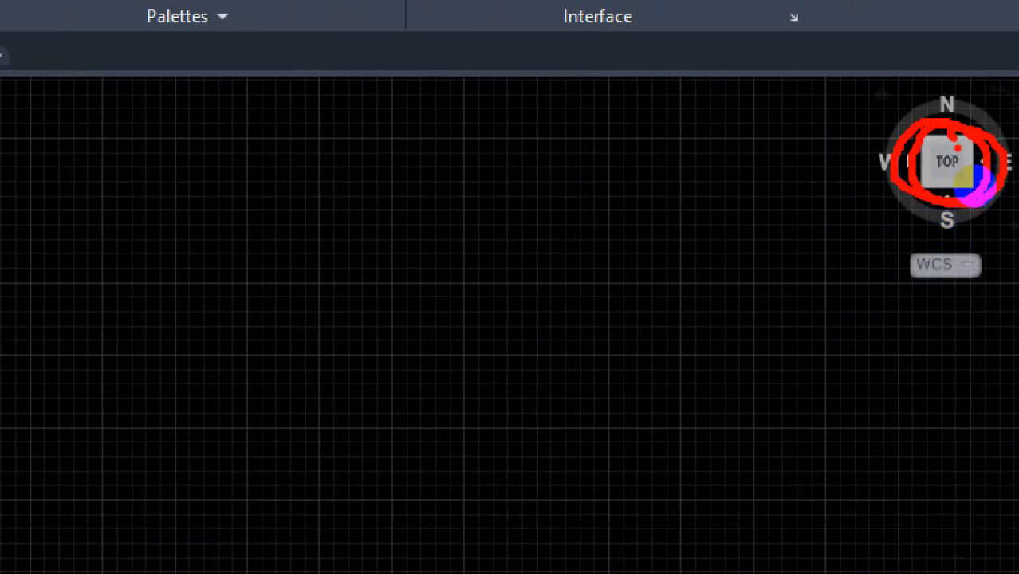
key("Escape")
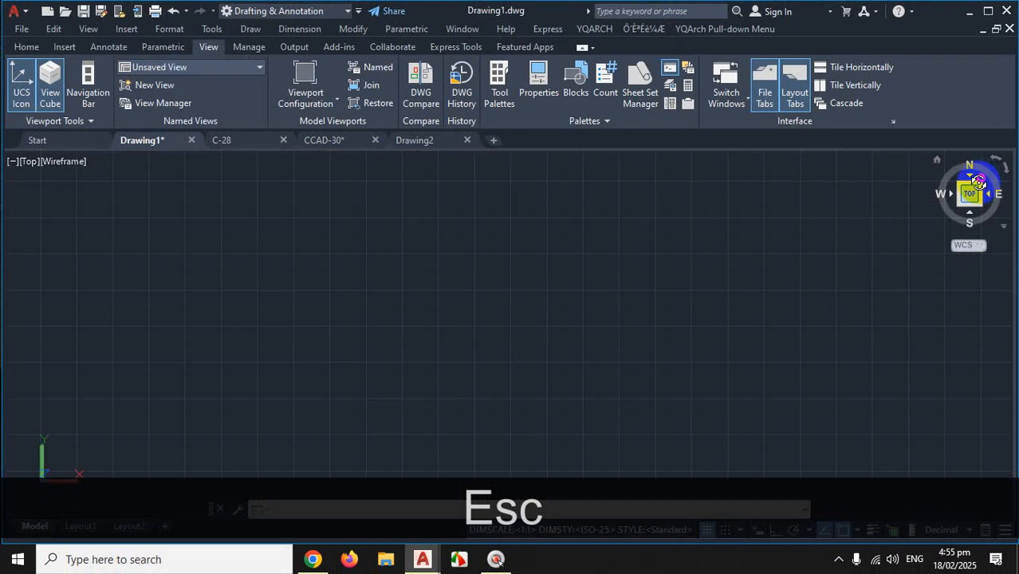
Rotate the Drawing1 view slightly away from Top with the ViewCube and bring the origin toward the middle
left_click_drag(979, 181, 968, 194)
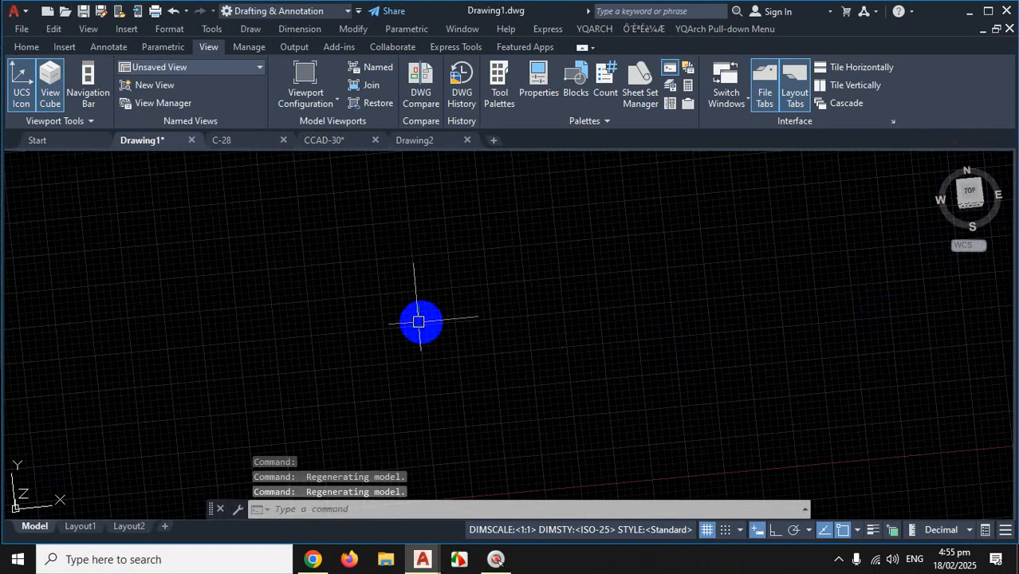
mouse_move(419, 321)
middle_mouse_down()
mouse_move(541, 326)
mouse_move(536, 364)
middle_mouse_up()
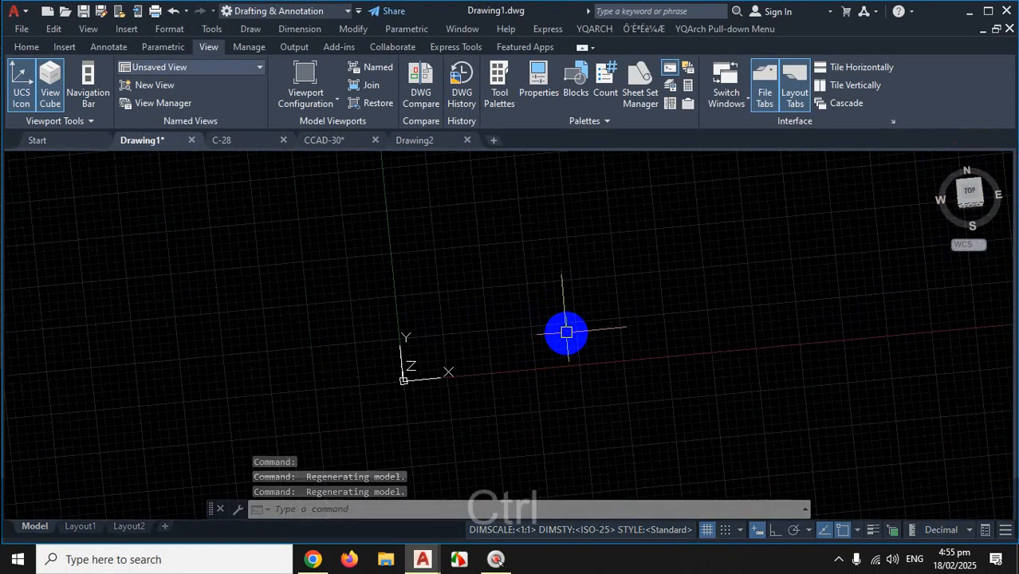
key("ctrl+1")
left_click(633, 277)
mouse_move(588, 236)
left_mouse_down()
mouse_move(499, 359)
mouse_move(580, 248)
left_mouse_up()
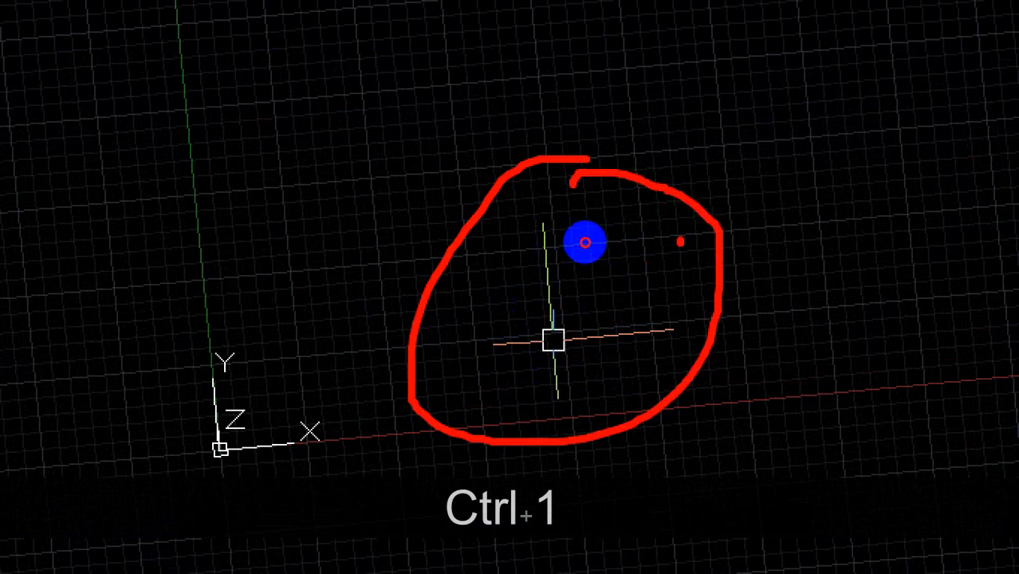
left_click(606, 203)
key("Escape")
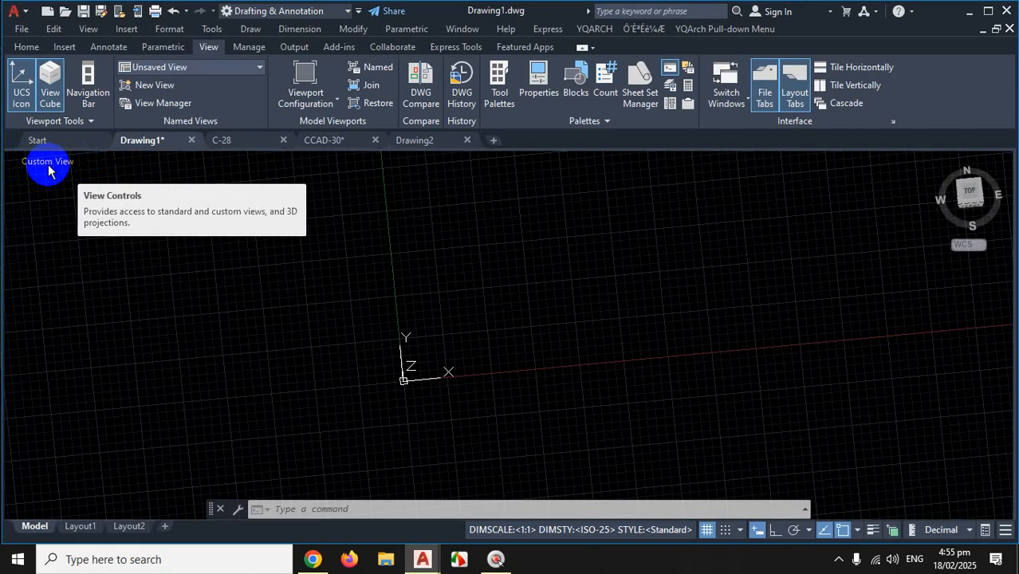
Set the Drawing1 viewport to the SW Isometric view and return it to the Top view
left_click(44, 166)
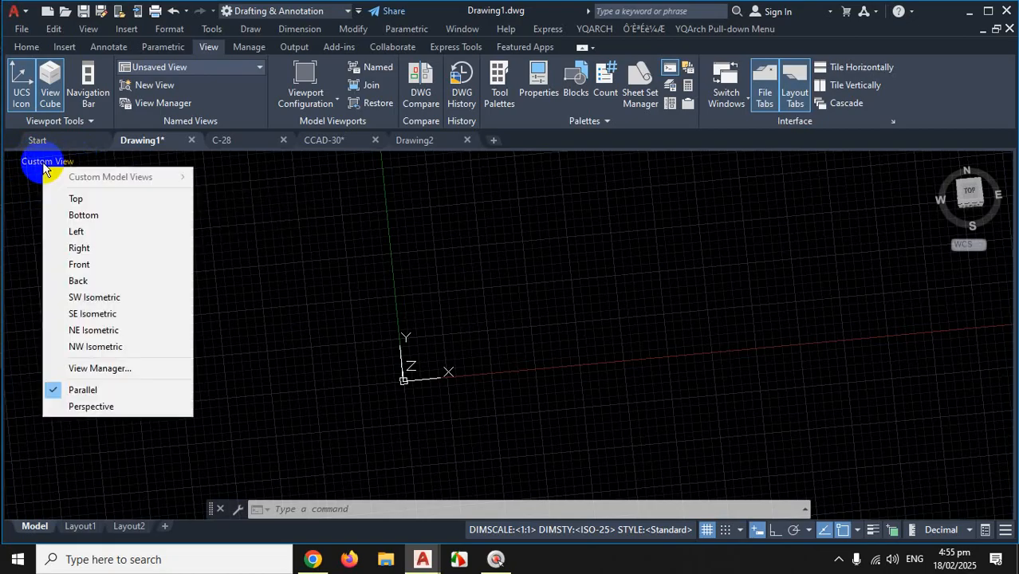
left_click(102, 299)
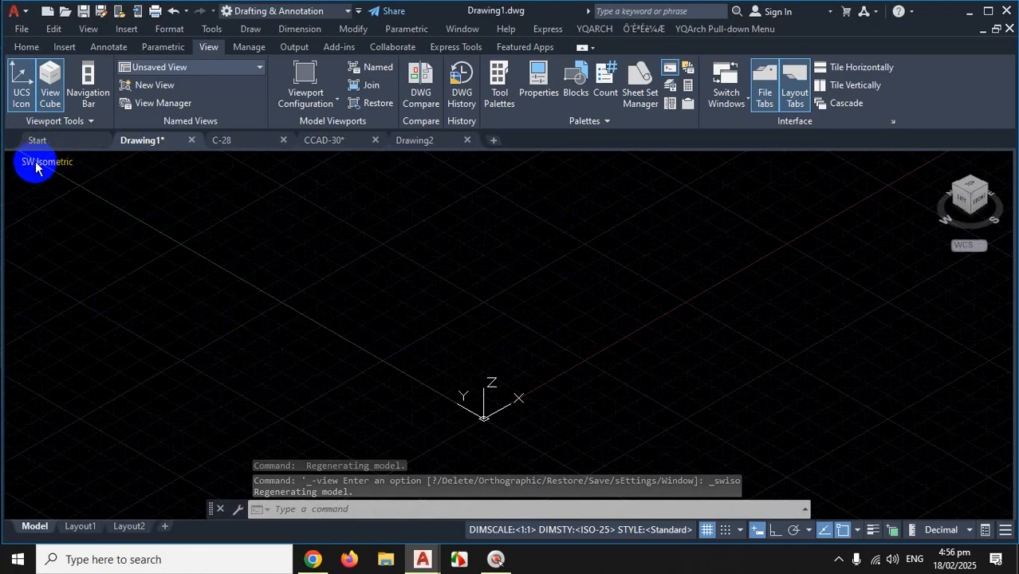
left_click(36, 165)
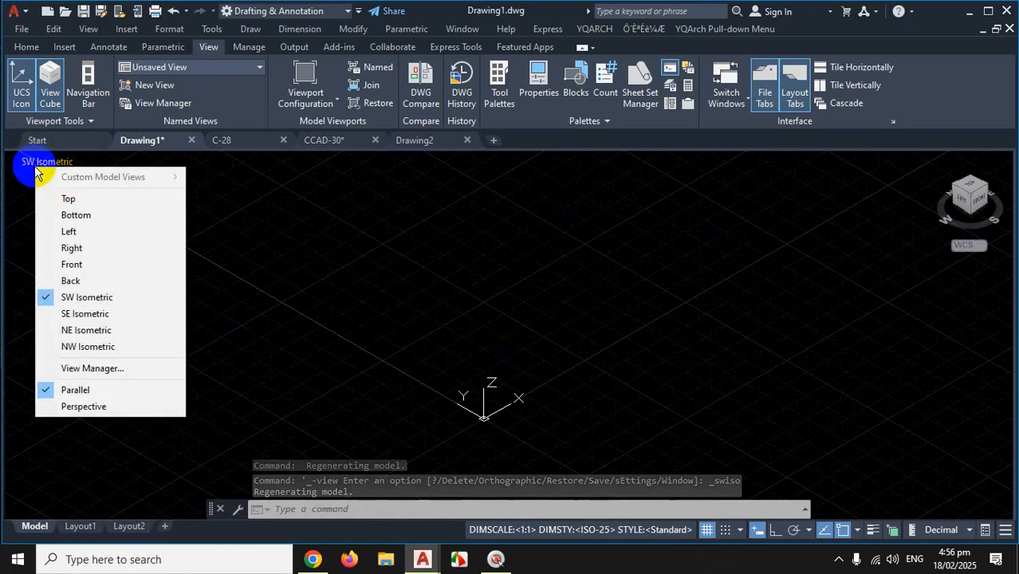
left_click(79, 201)
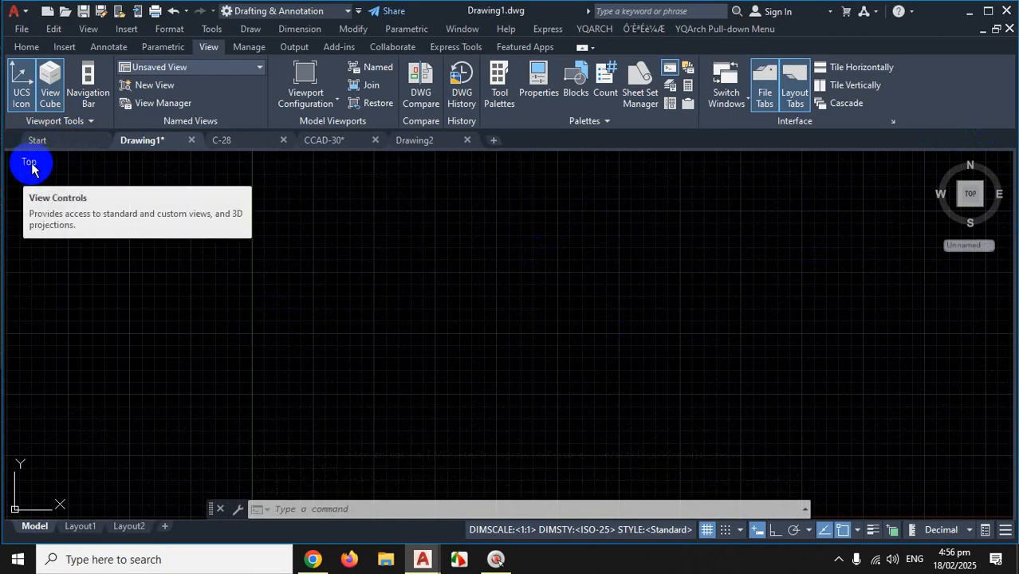
key("ctrl+1")
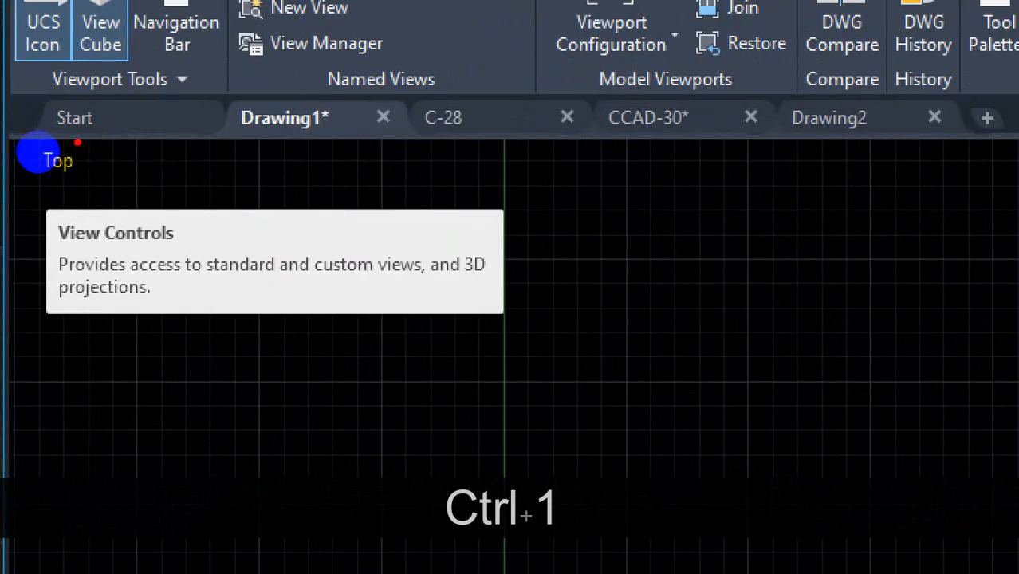
mouse_move(77, 142)
left_mouse_down()
mouse_move(73, 188)
mouse_move(57, 133)
left_mouse_up()
key("Escape")
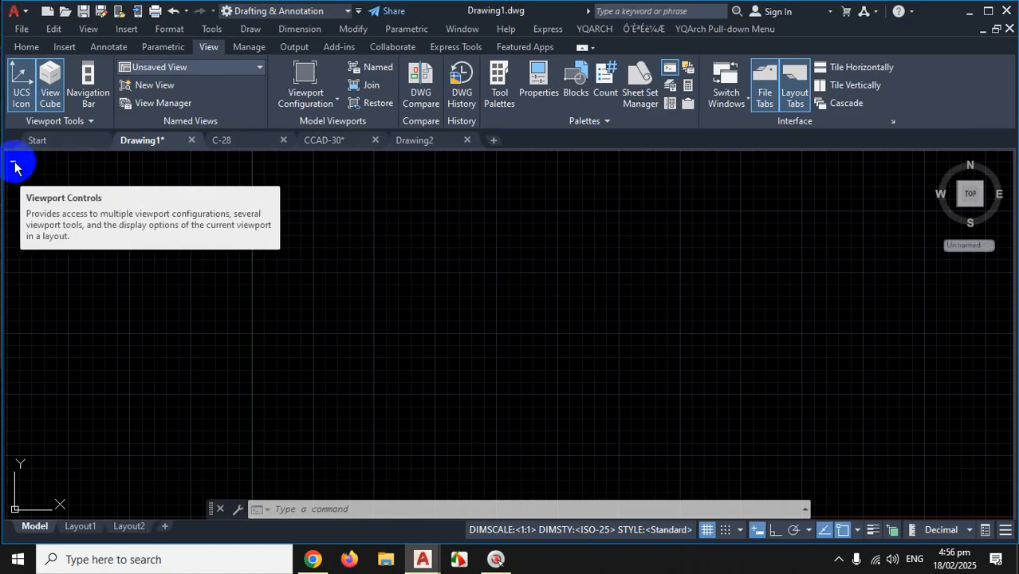
Turn on the navigation bar through the viewport controls of Drawing1
left_click(14, 166)
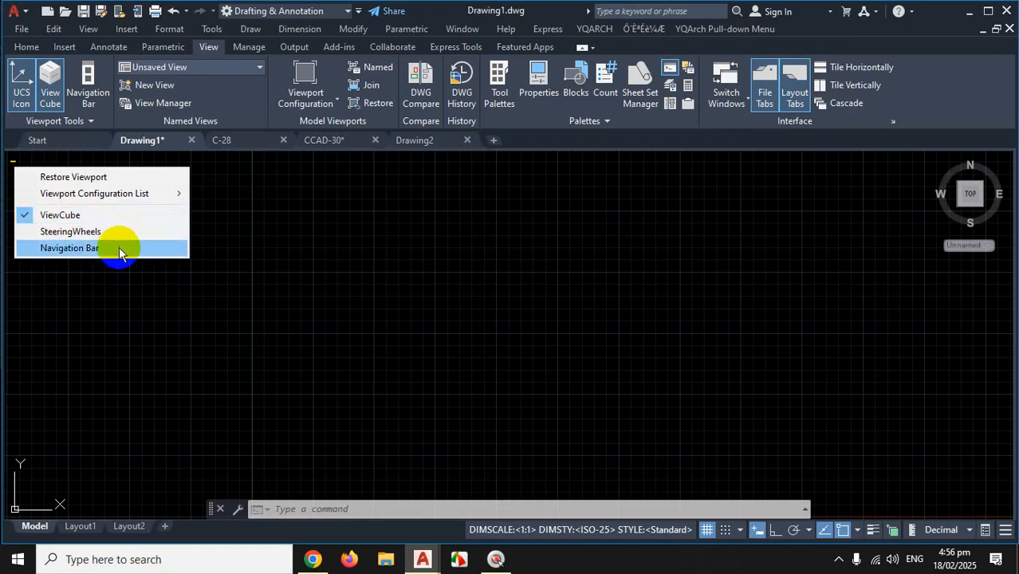
left_click(83, 247)
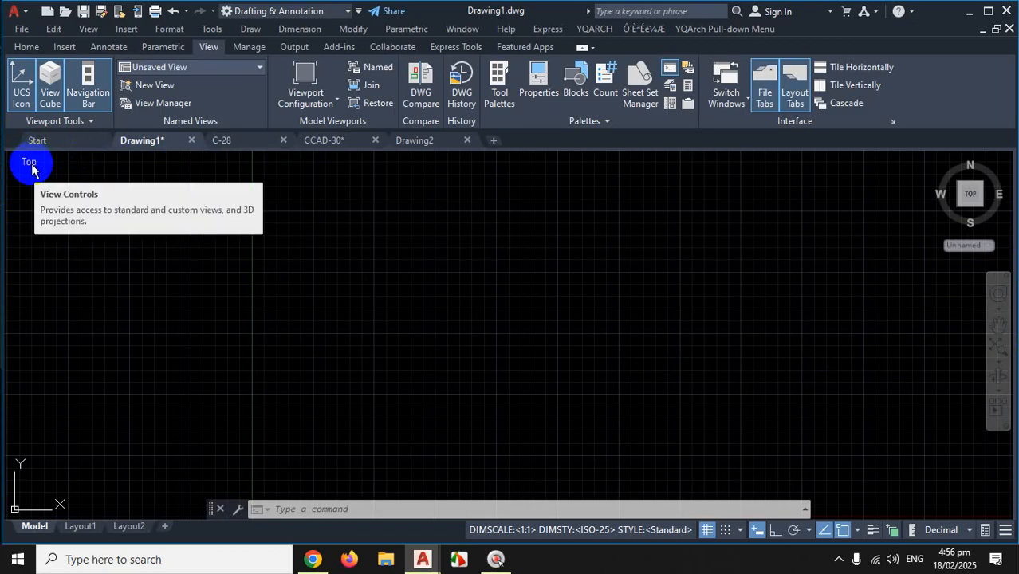
left_click(30, 165)
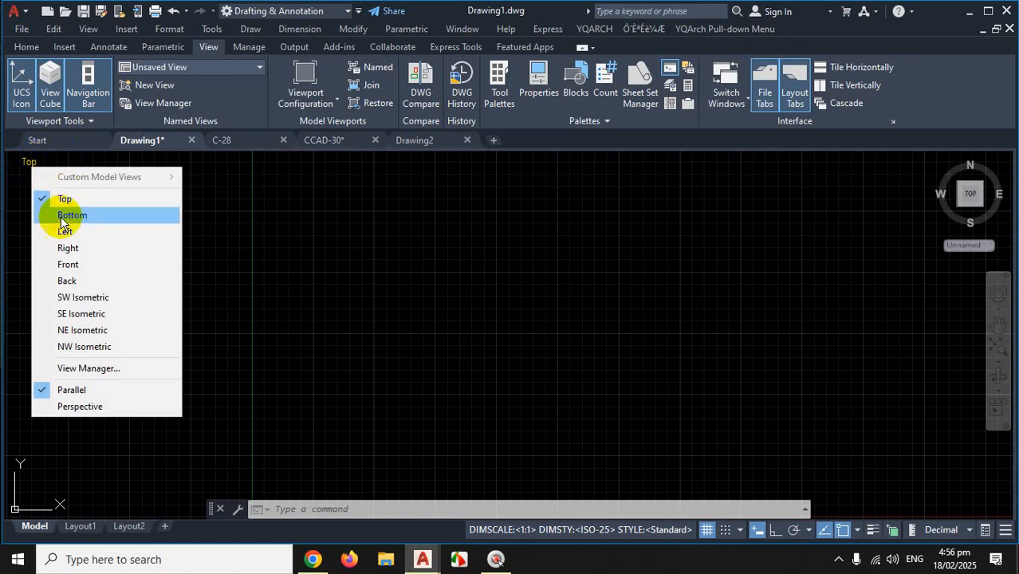
left_click(69, 164)
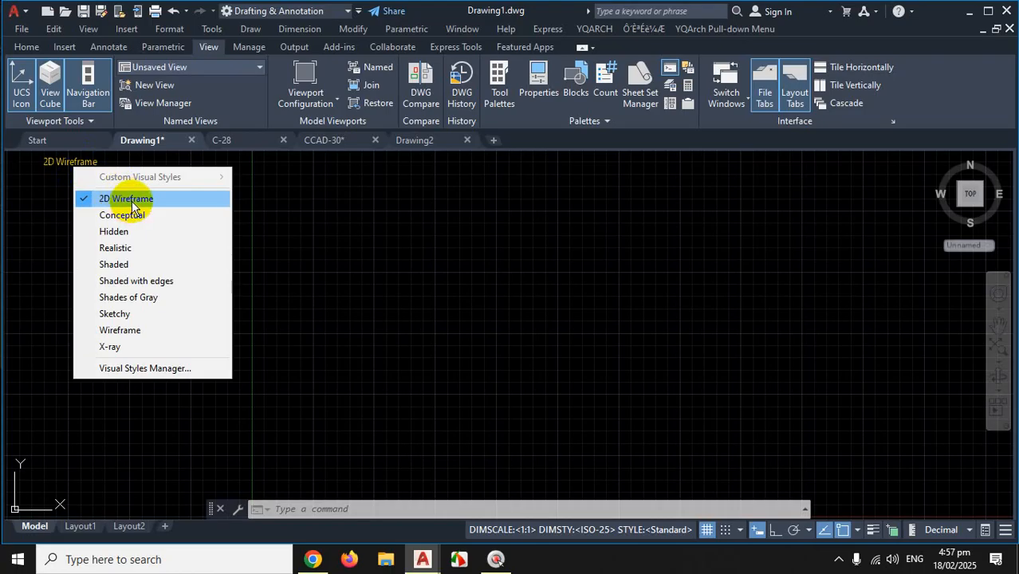
left_click(26, 168)
left_click(24, 166)
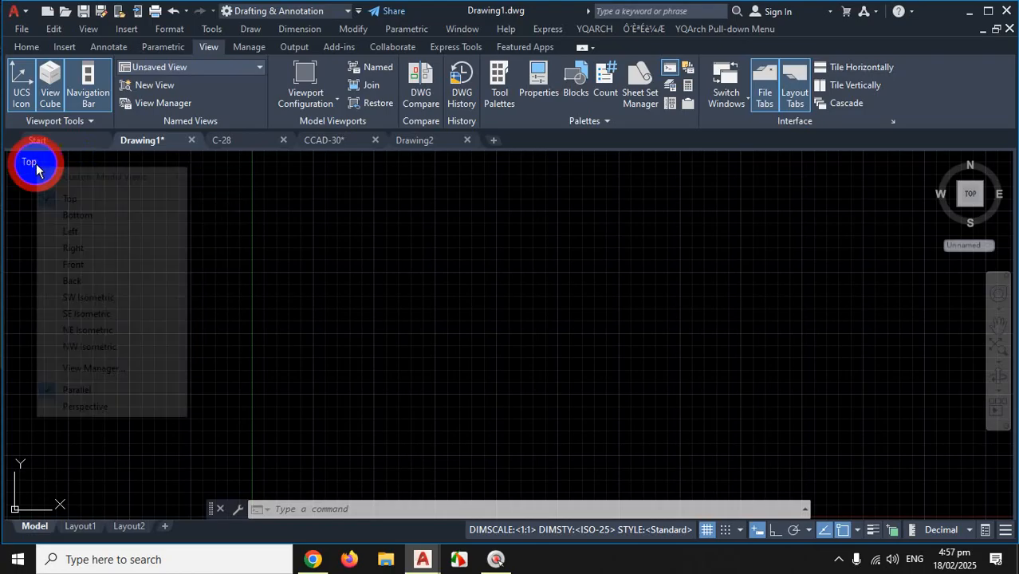
Review the preset view and visual style options available for the Drawing1 viewport without changing them
left_click(46, 163)
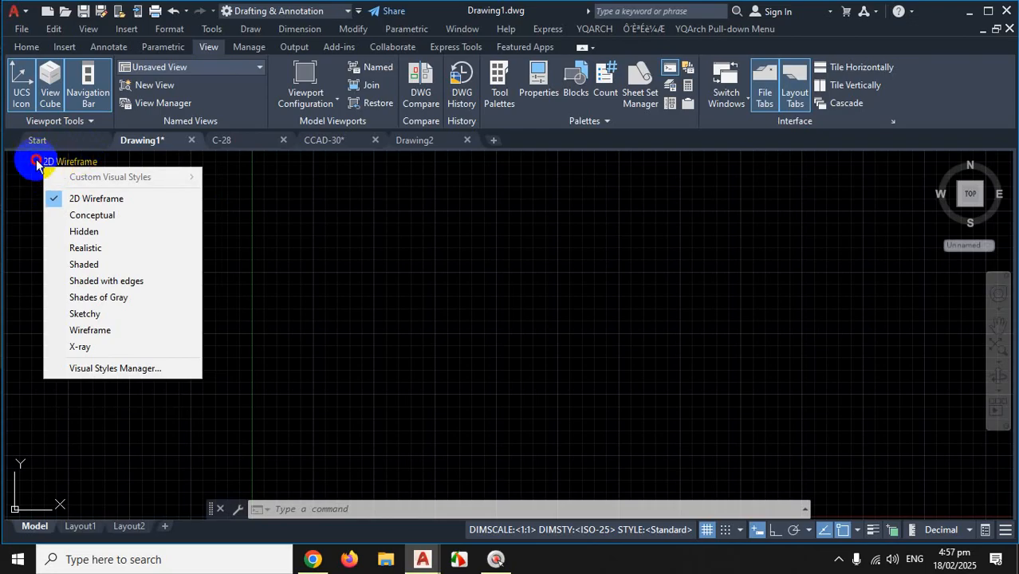
left_click(29, 165)
left_click(56, 163)
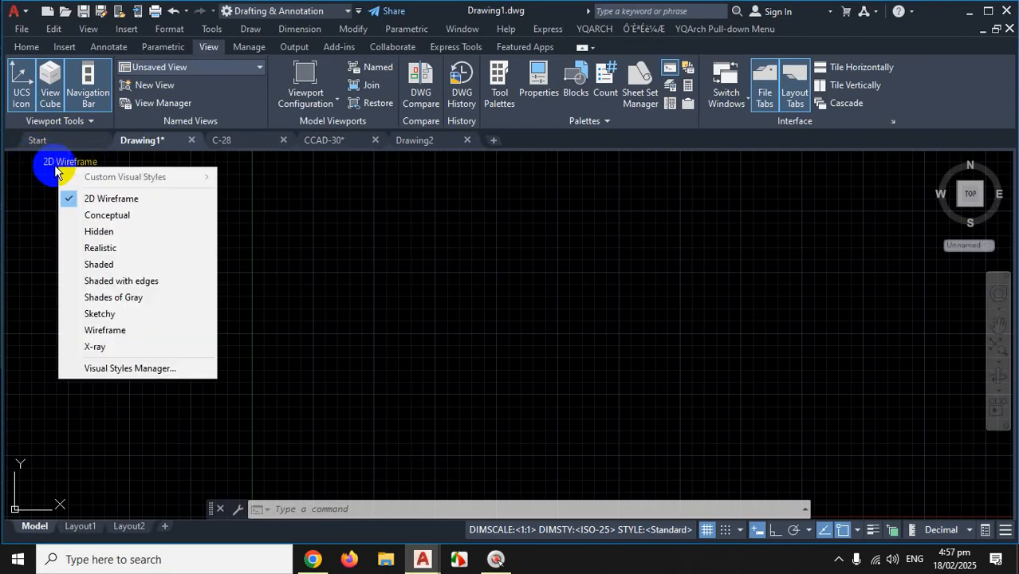
key("Escape")
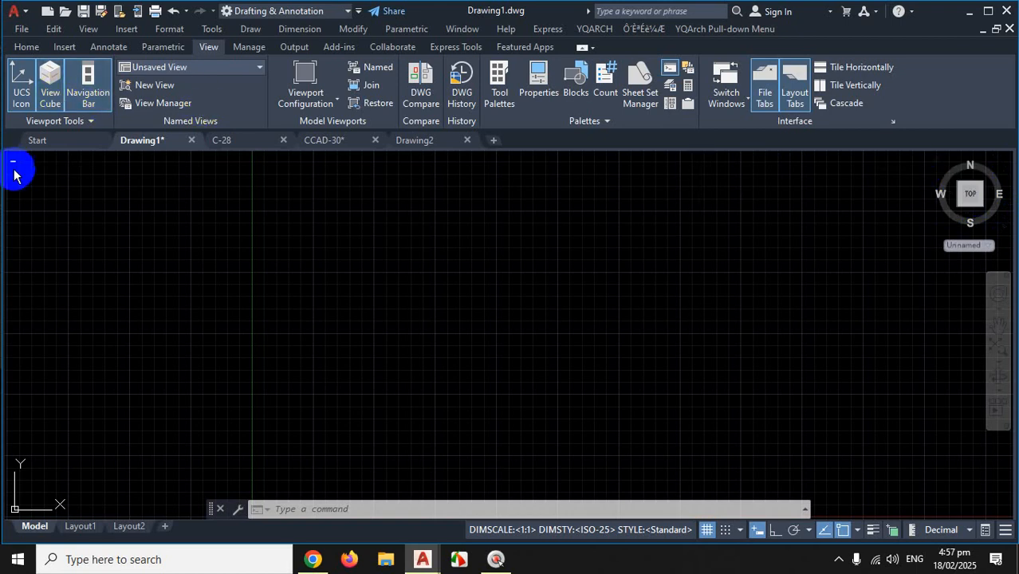
Turn off the ViewCube display through the viewport controls of Drawing1
left_click(16, 163)
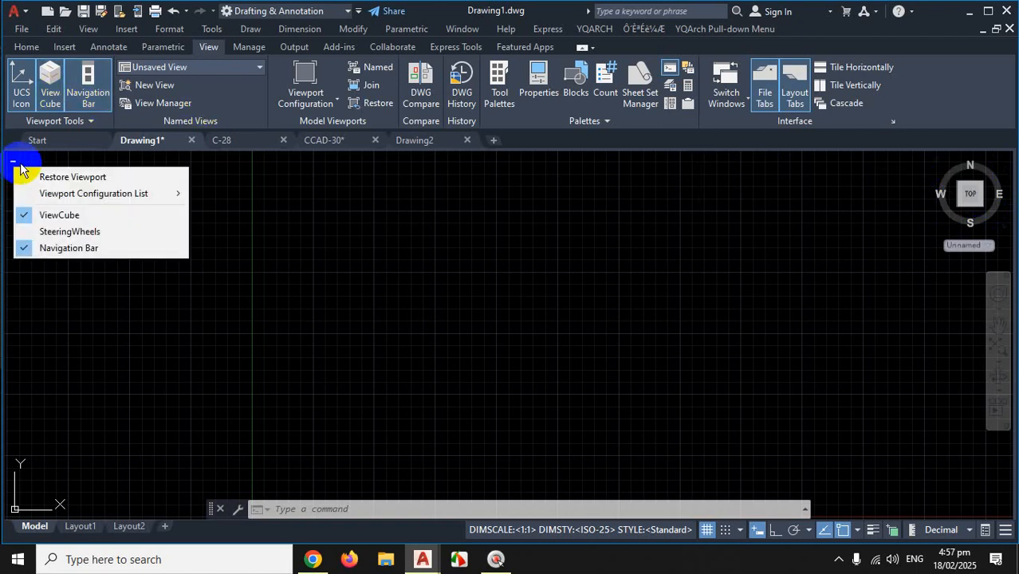
left_click(48, 214)
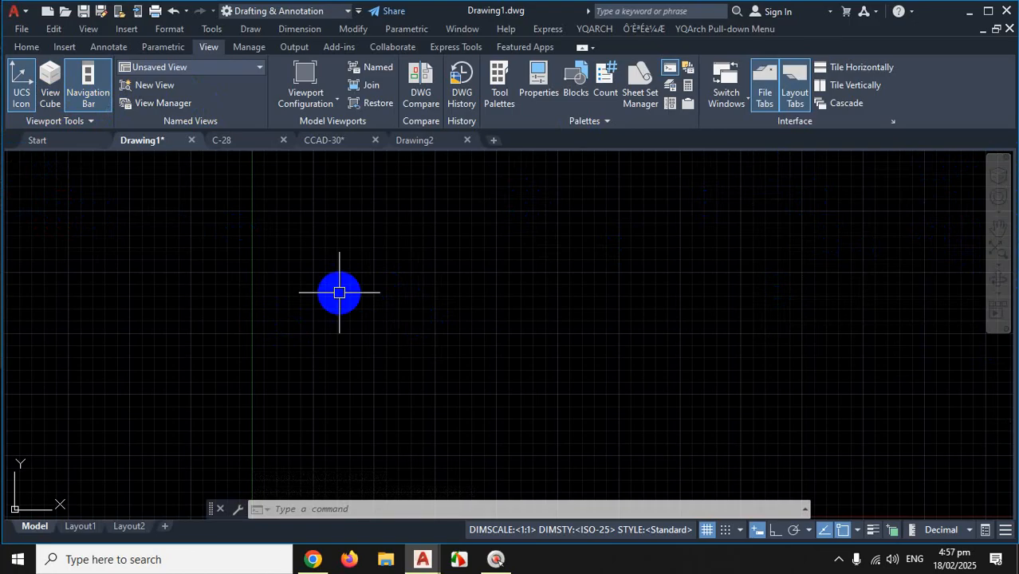
Show the Home ribbon tools, move the command line to the upper edge of the drawing area and make it narrower
left_click(24, 45)
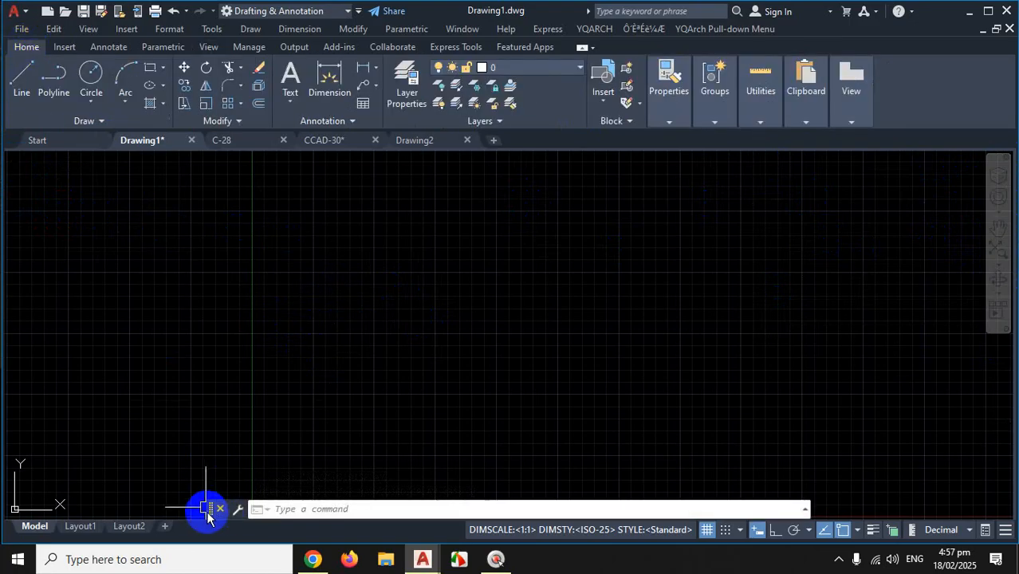
left_click_drag(209, 509, 243, 182)
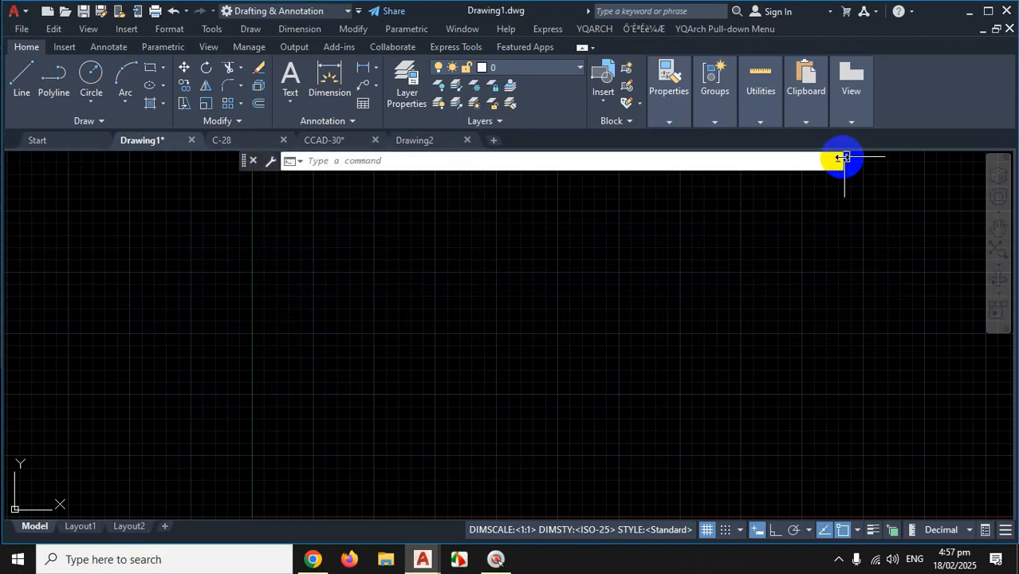
left_click_drag(843, 157, 701, 170)
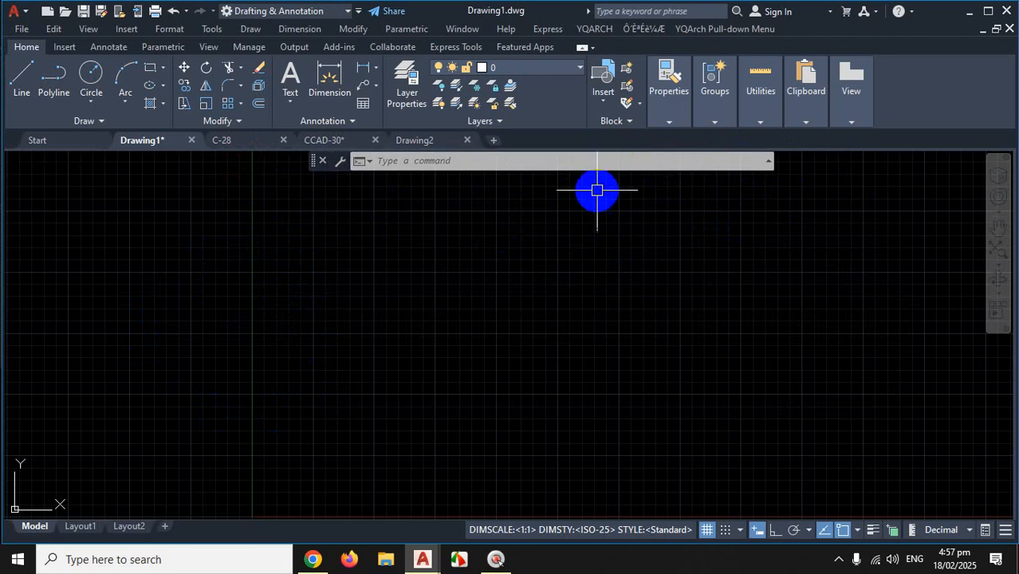
Hide the command line and bring it back into view
left_click(323, 163)
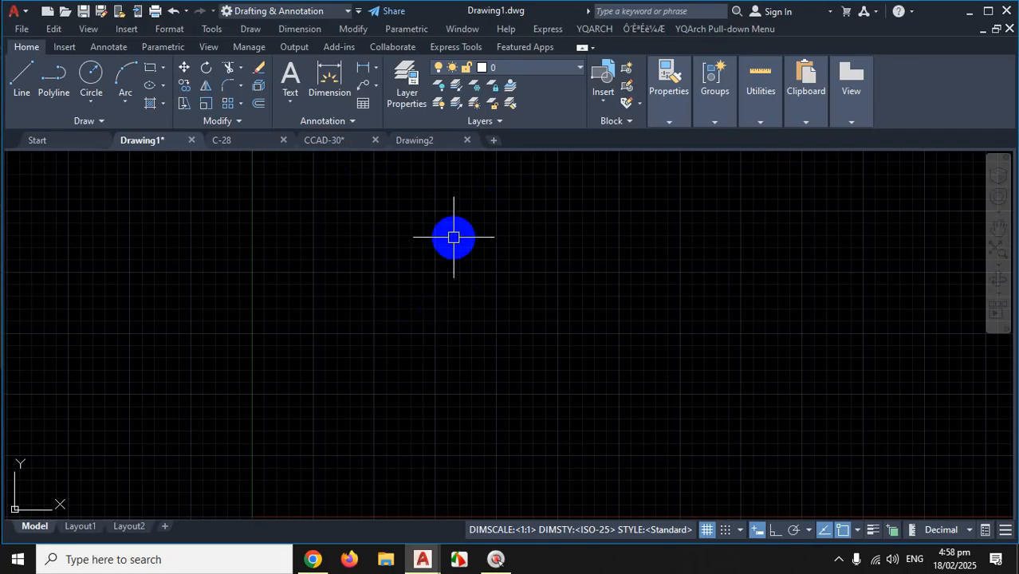
key("ctrl")
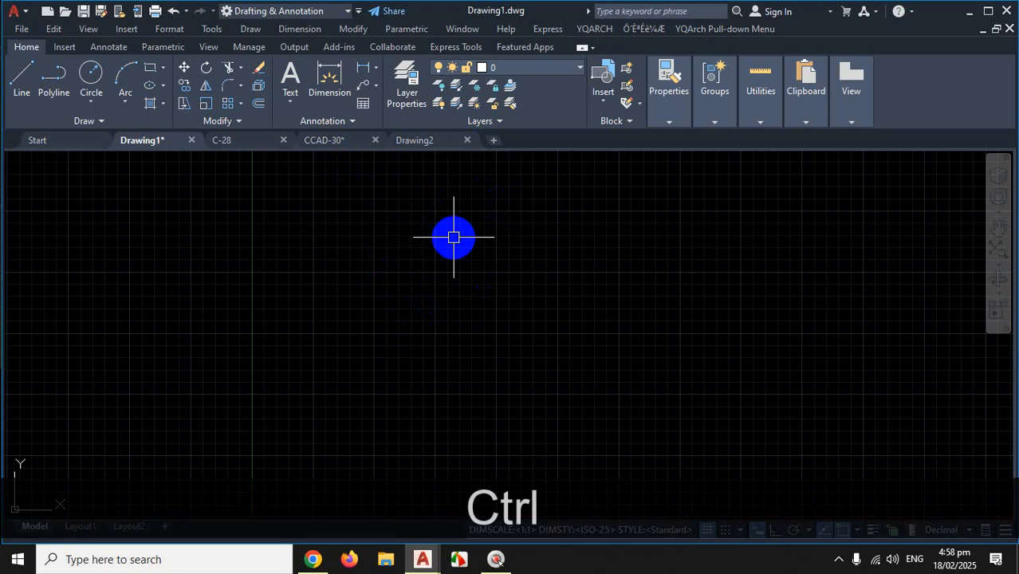
key("ctrl+9")
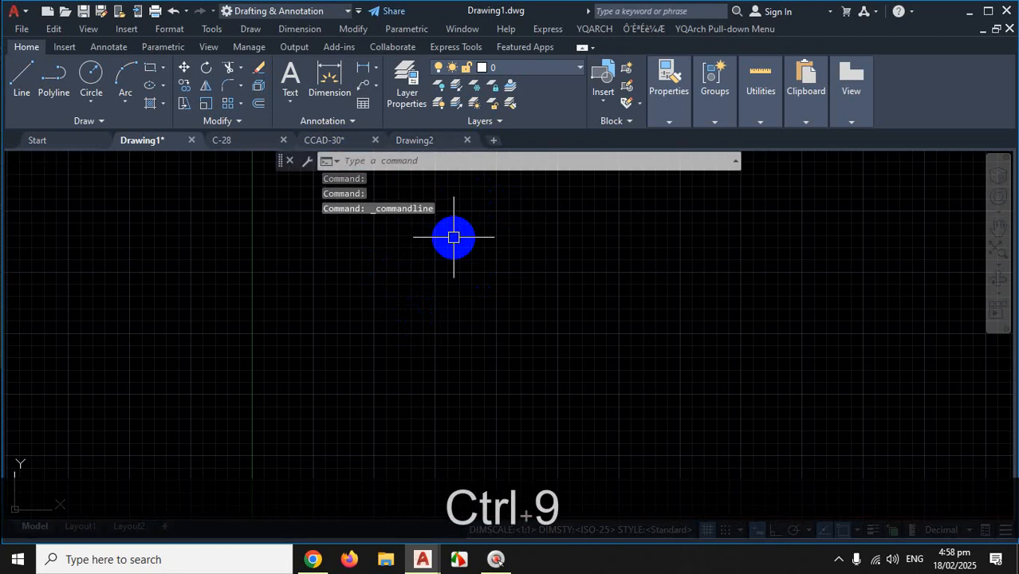
Toggle the command line display off and on repeatedly, ending with it hidden
key("ctrl")
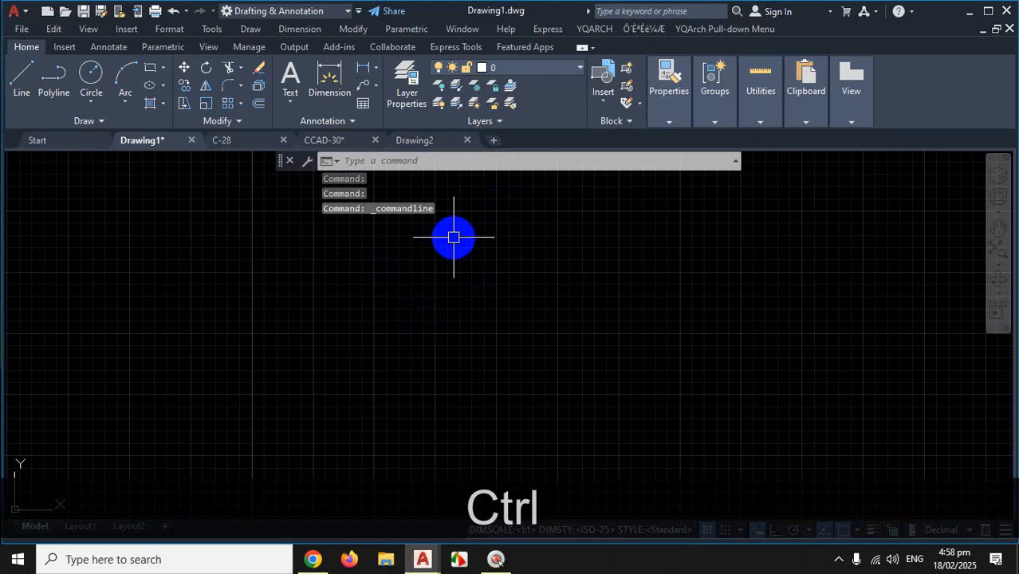
key("ctrl+9")
key("ctrl+9")
key("ctrl+9")
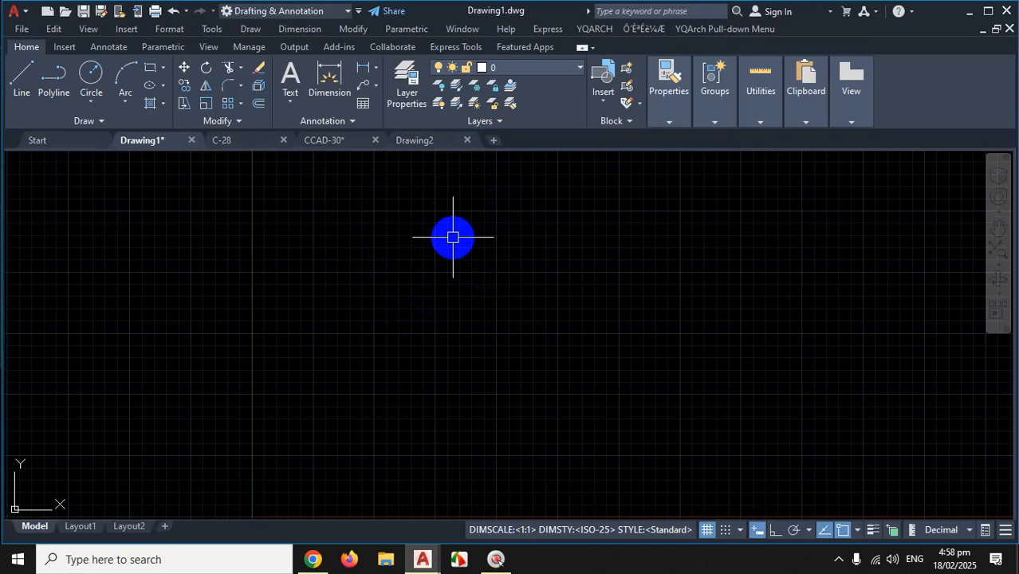
key("ctrl+9")
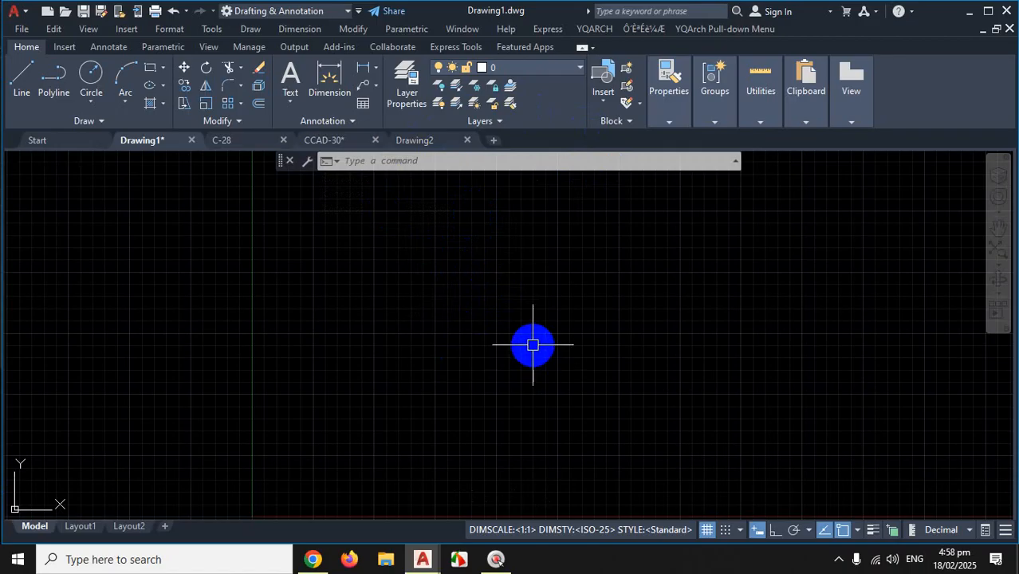
key("ctrl+9")
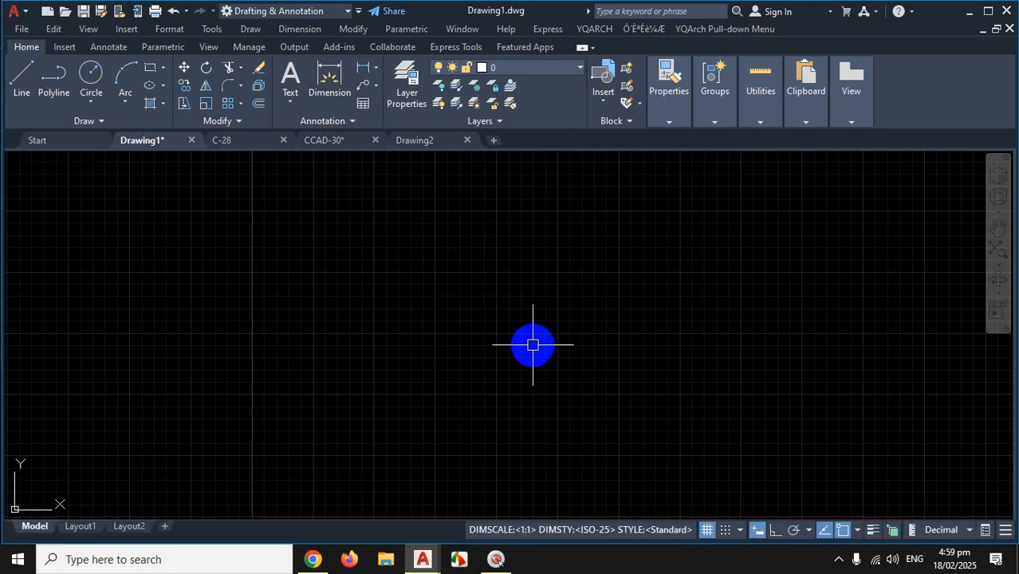
Restore the command line with the COMMANDLINE command and close it again
type("COMMANDLINE")
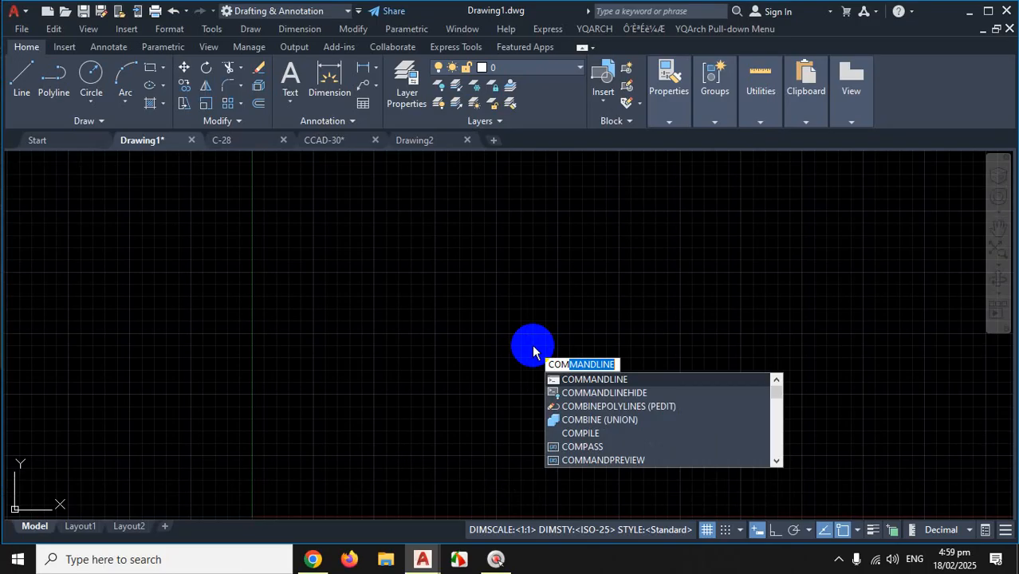
left_click(624, 380)
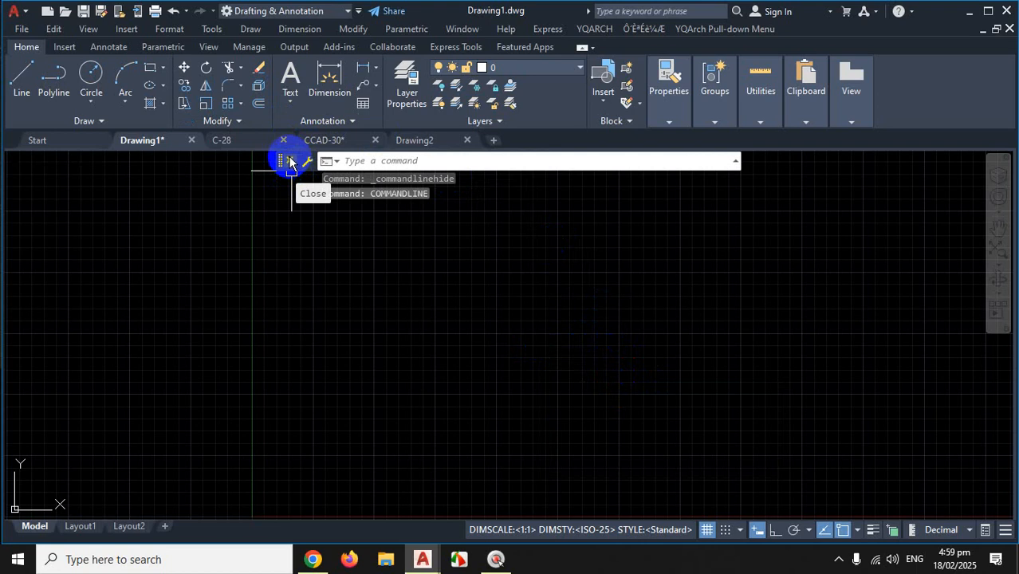
left_click(290, 162)
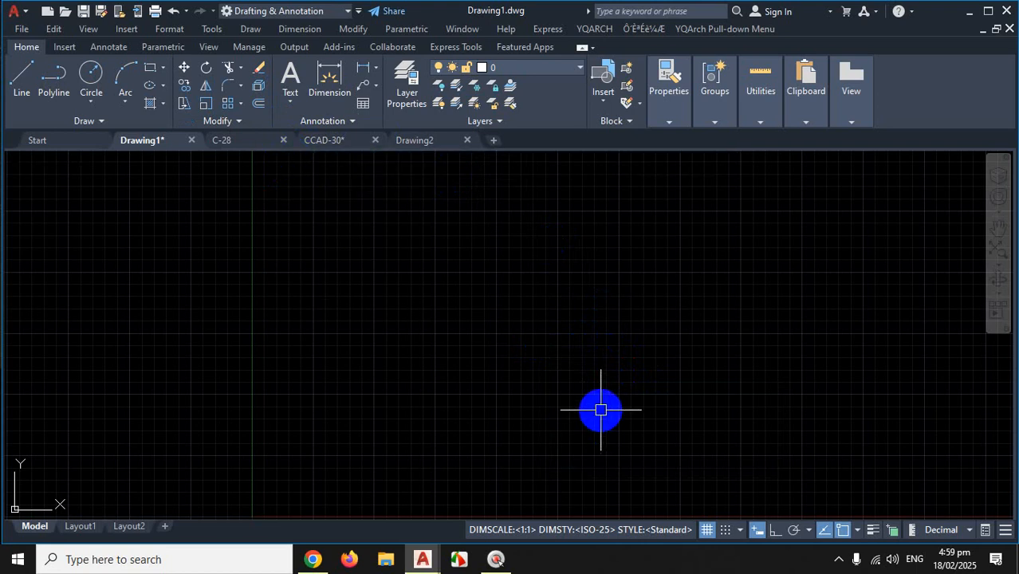
Try the CO (Copy) command through dynamic input with the command line hidden, and cancel it
type("co")
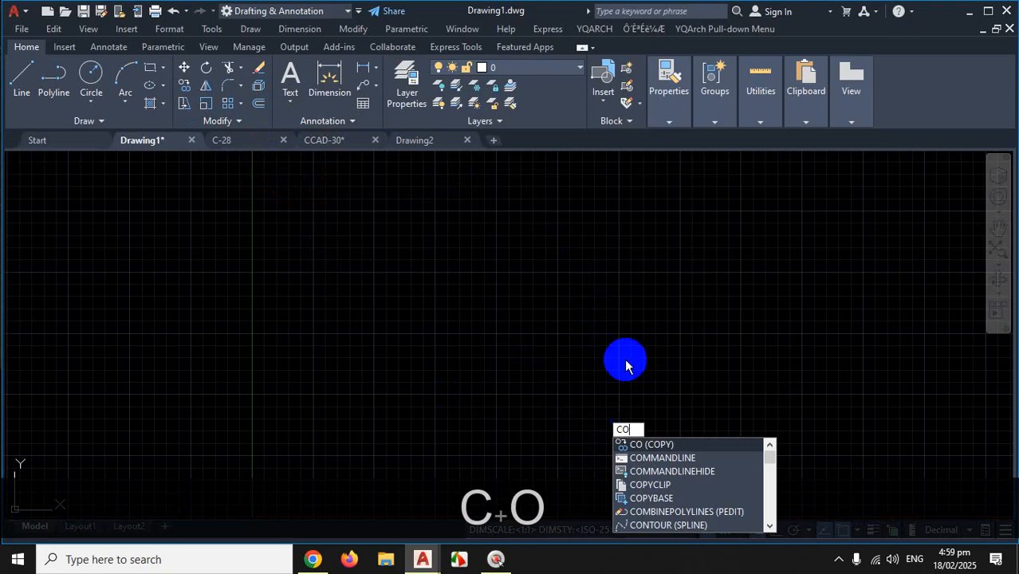
key("Return")
left_click(508, 246)
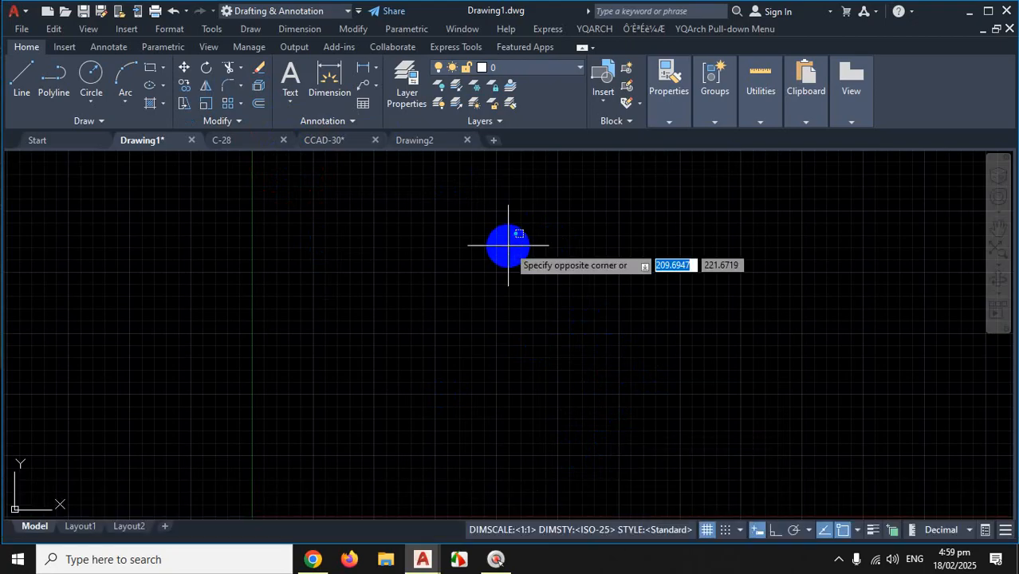
key("Escape")
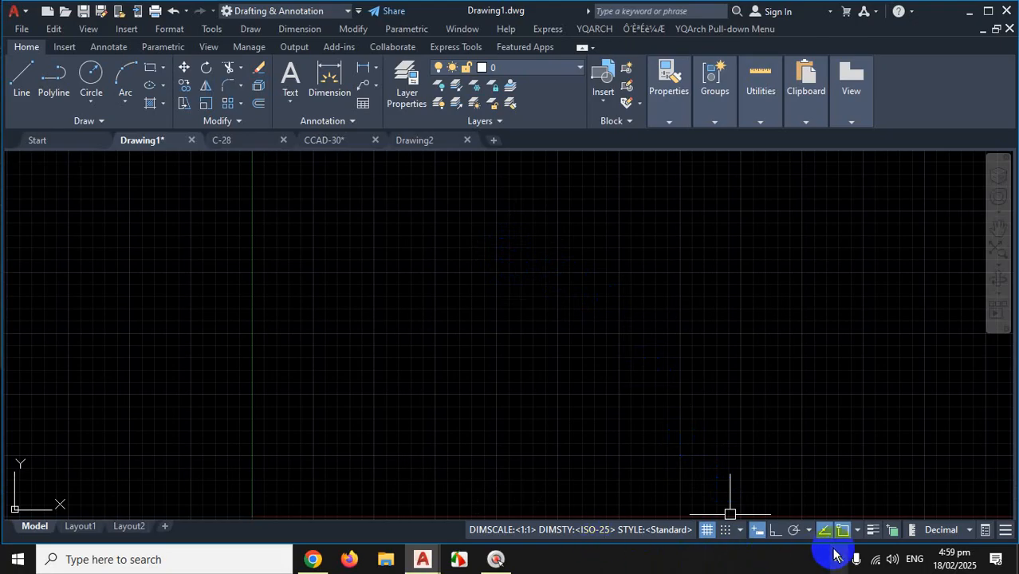
key("ctrl+1")
key("Escape")
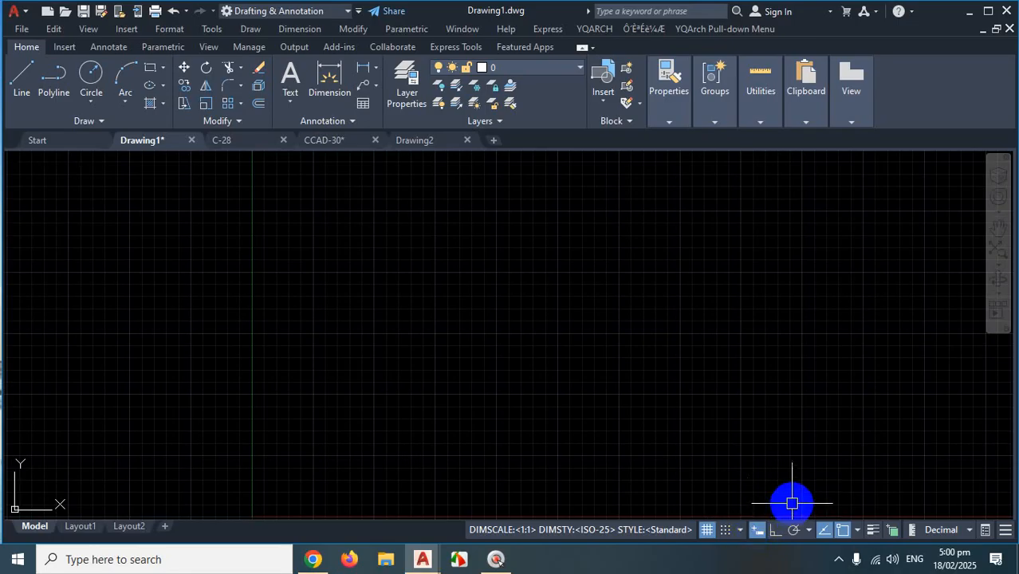
left_click(838, 559)
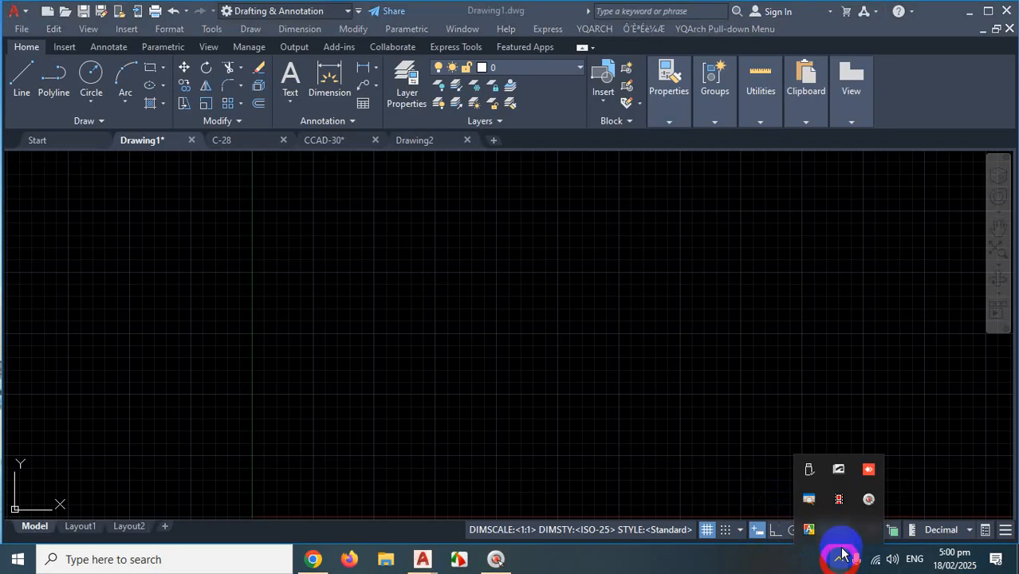
left_click(837, 496)
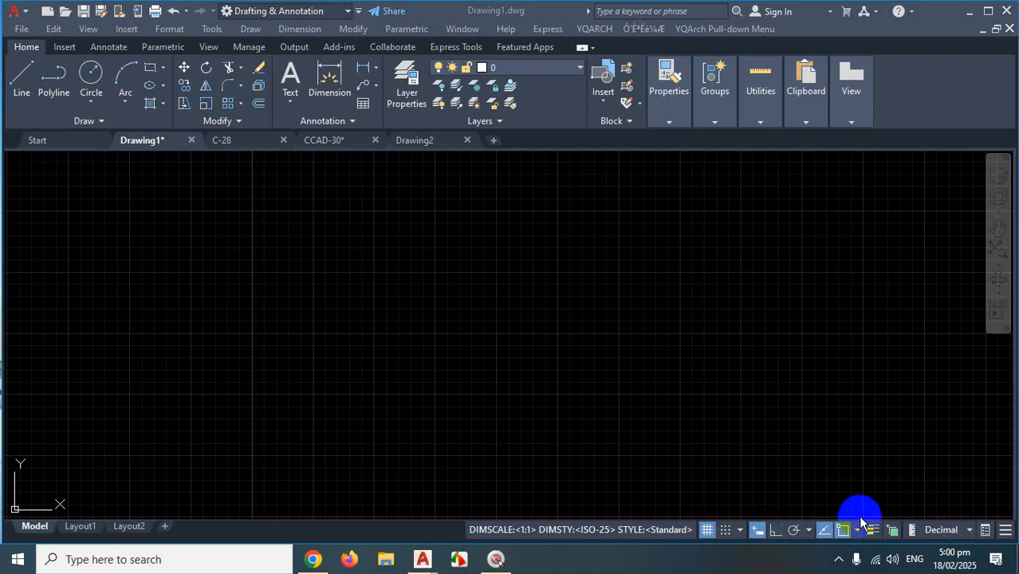
Customize the status bar to include Coordinates, Model Space, Infer Constraints, Isometric Drafting and Transparency
left_click(1007, 532)
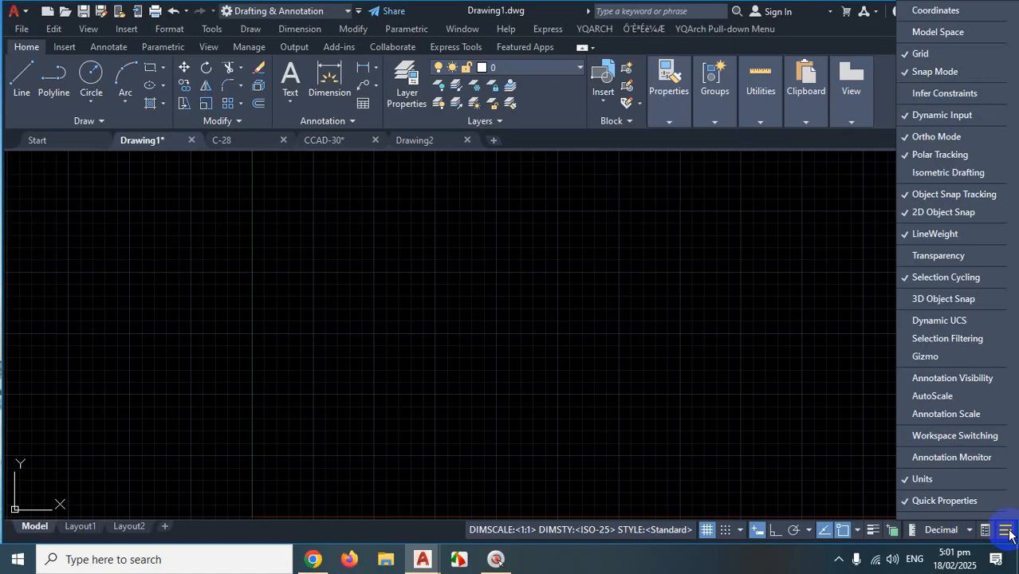
left_click(919, 33)
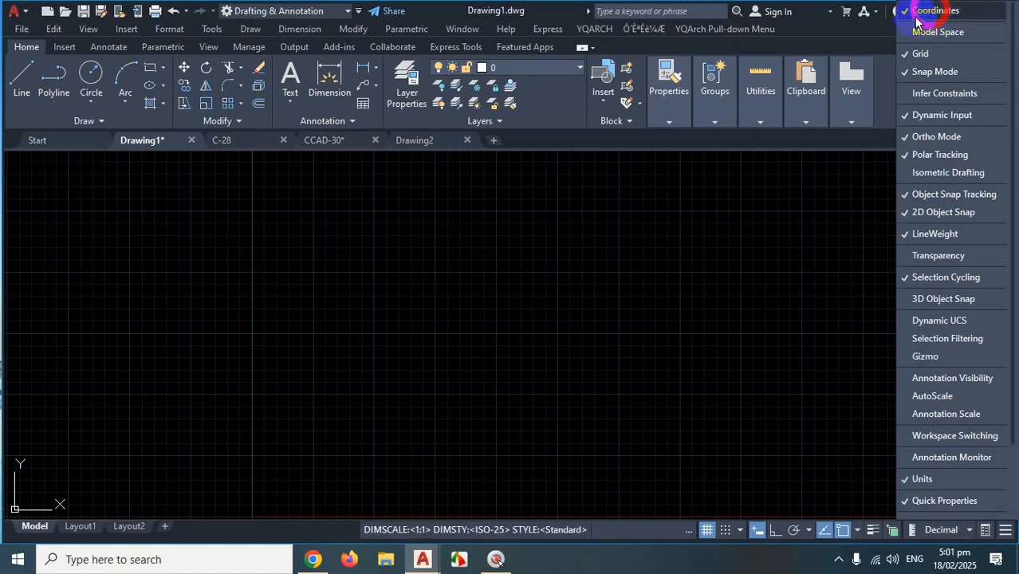
left_click(934, 95)
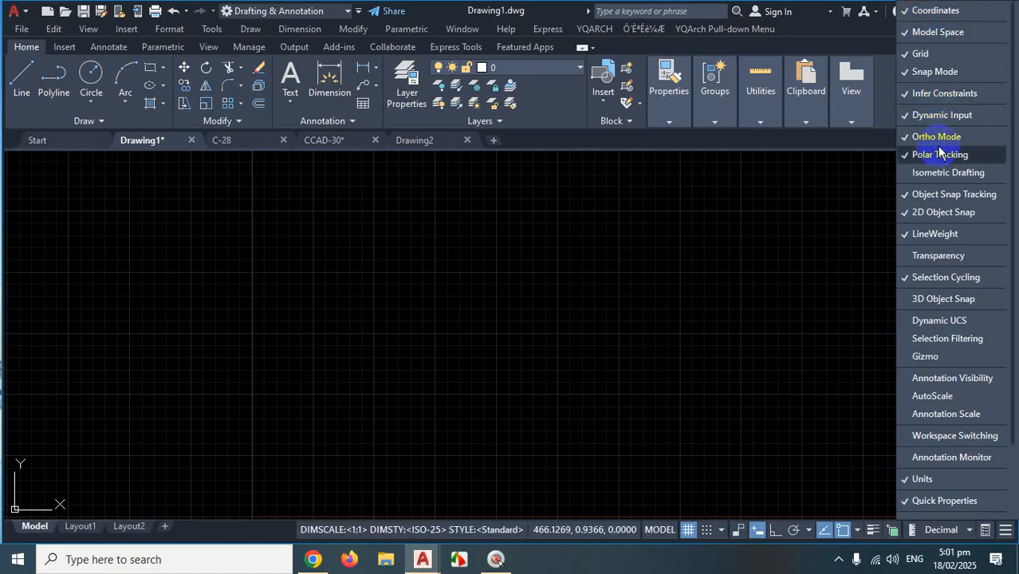
left_click(933, 174)
left_click(934, 256)
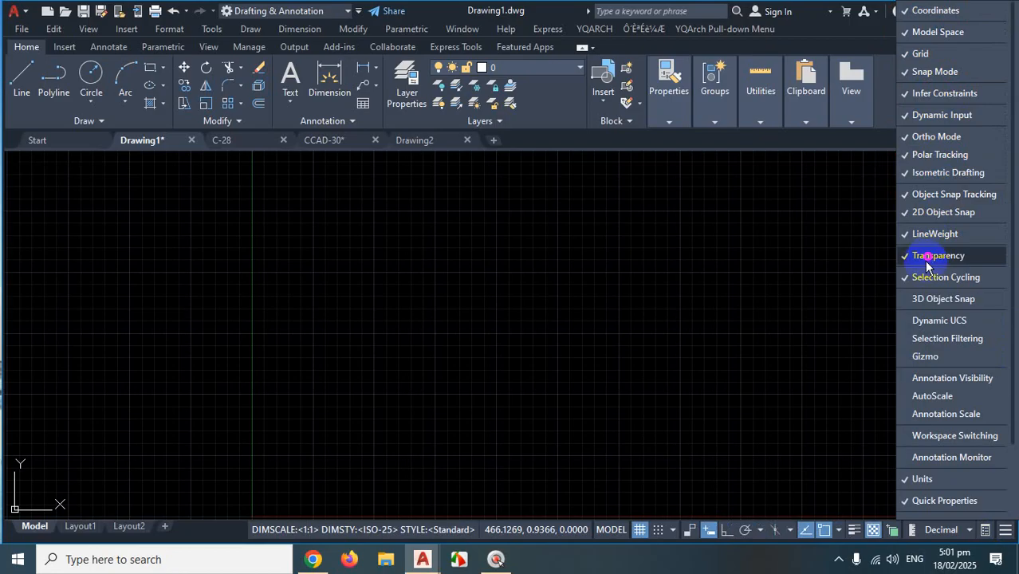
Add 3D Object Snap, Dynamic UCS, Selection Filtering and Gizmo to the status bar
left_click(925, 321)
left_click(930, 338)
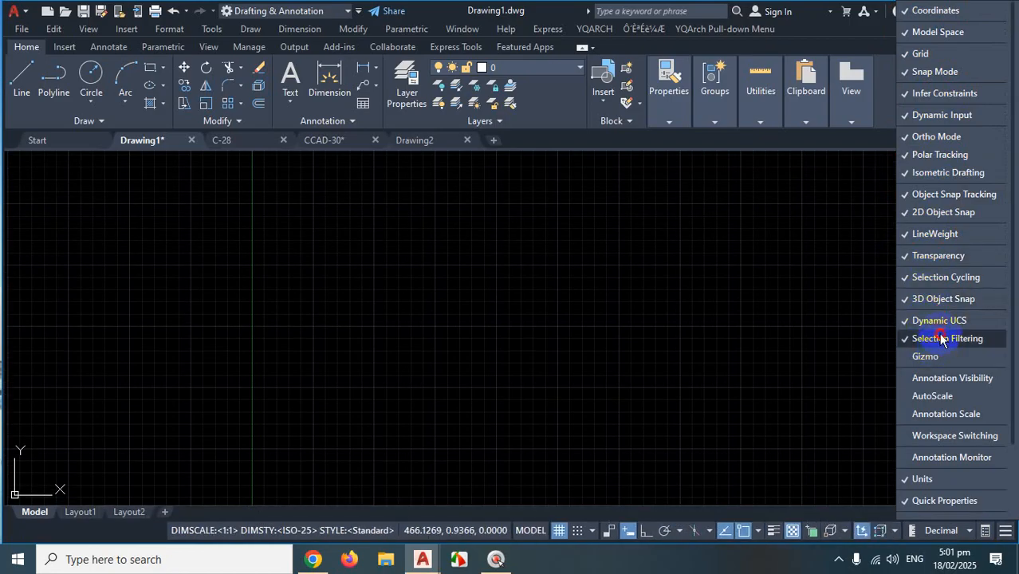
left_click(933, 357)
Add Annotation Visibility, AutoScale, Annotation Scale, Workspace Switching and Annotation Monitor to the status bar
left_click(933, 378)
left_click(931, 395)
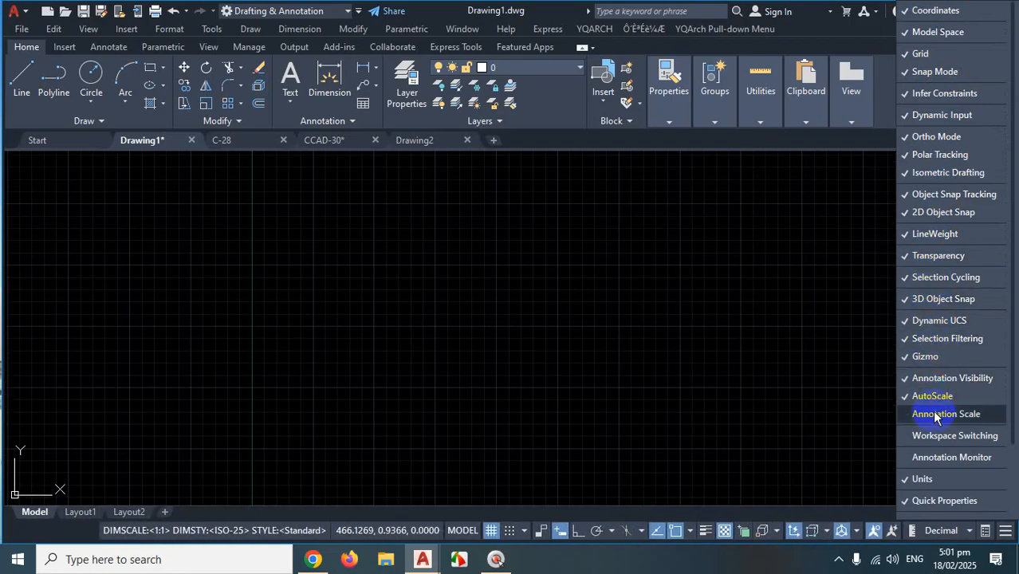
left_click(933, 413)
left_click(933, 435)
left_click(933, 457)
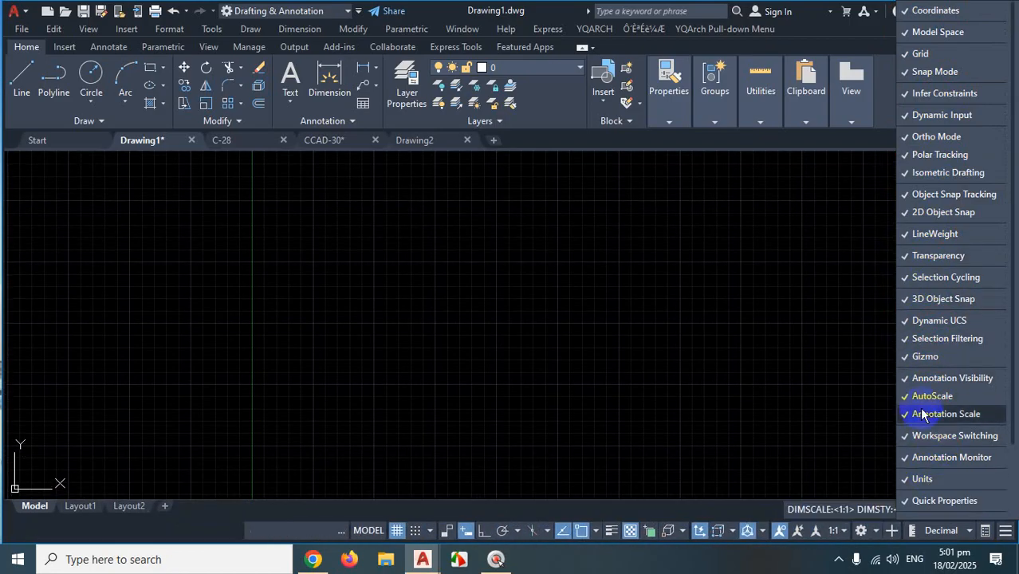
Add Lock UI, Isolate Objects, Graphics Performance and Clean Screen to the status bar
left_click(932, 443)
left_click(931, 464)
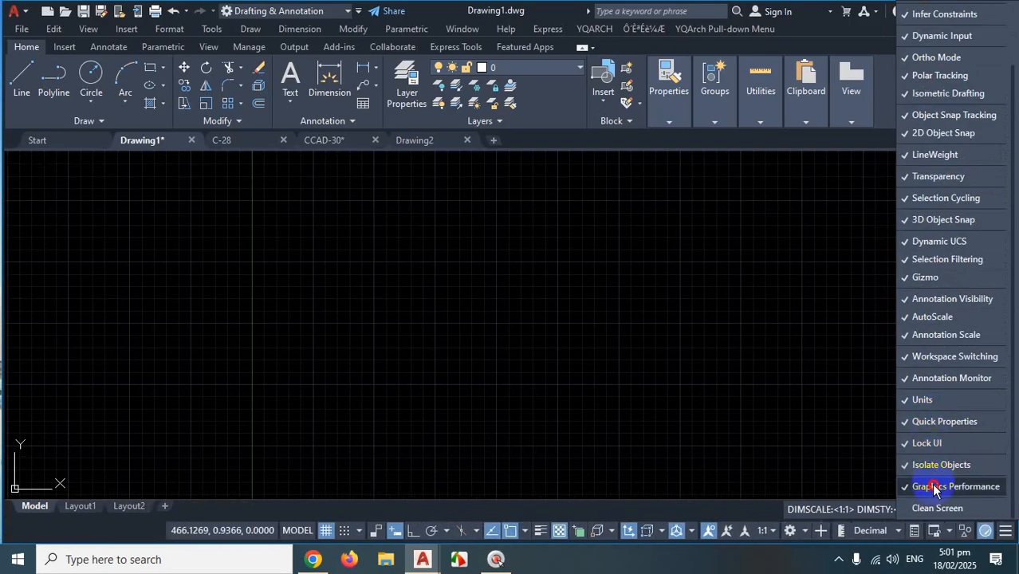
left_click(932, 486)
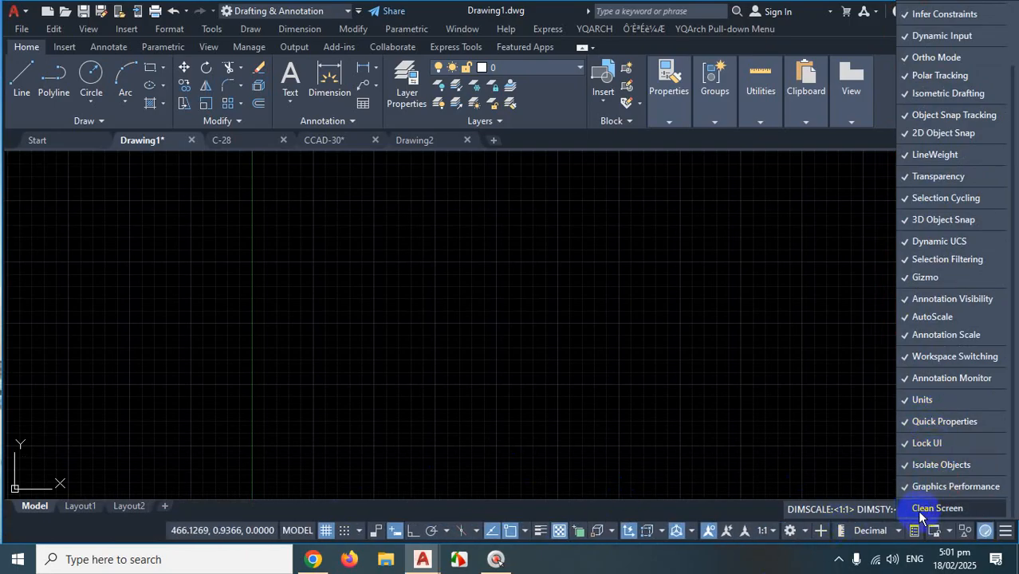
left_click(944, 506)
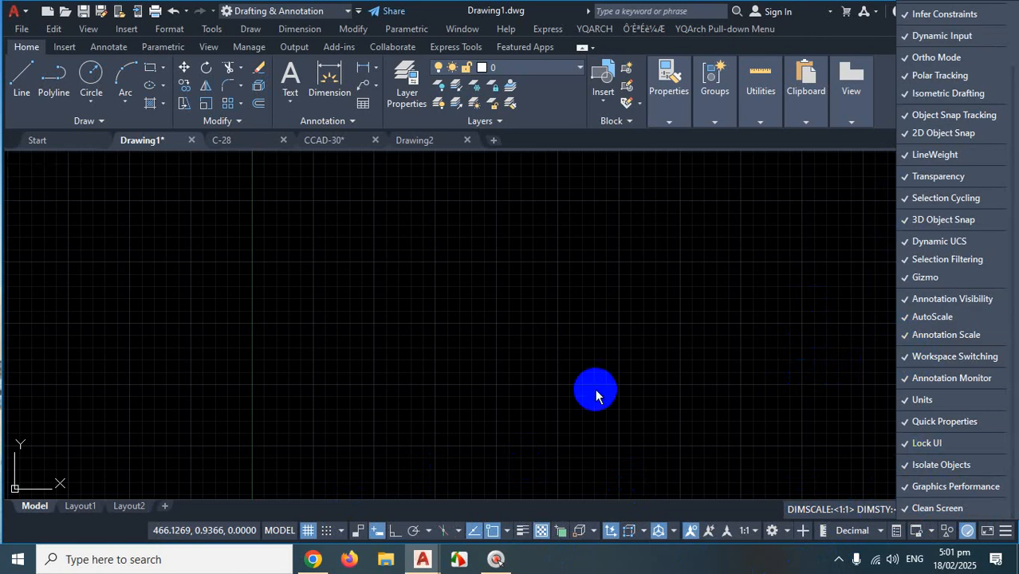
scroll(794, 275, "up", 6)
scroll(589, 283, "down", 9)
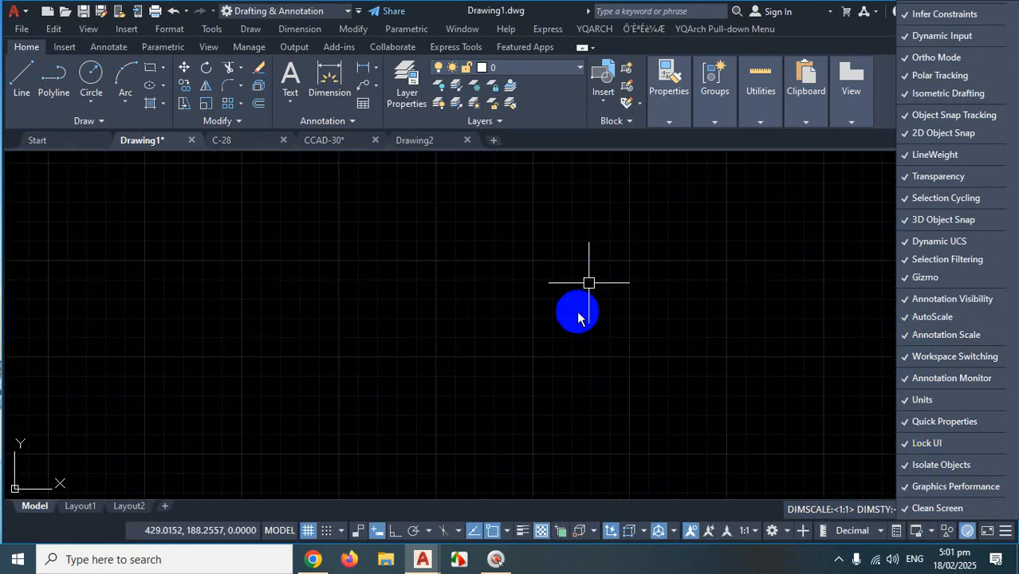
Examine the Coordinates readout, relating its X, Y and Z values to the crosshair position and the UCS axes
key("Escape")
scroll(957, 217, "up", 3)
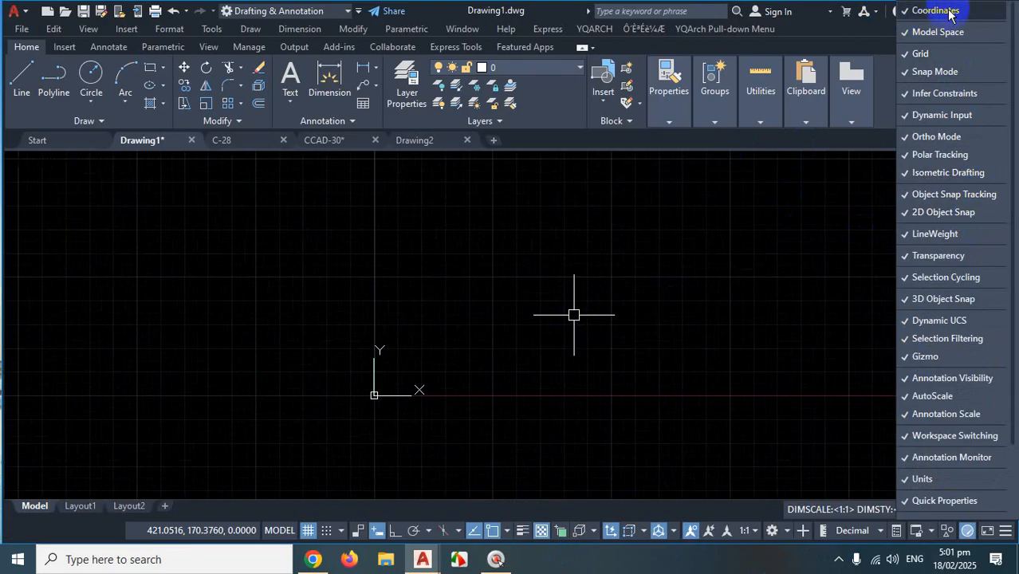
left_click(515, 320)
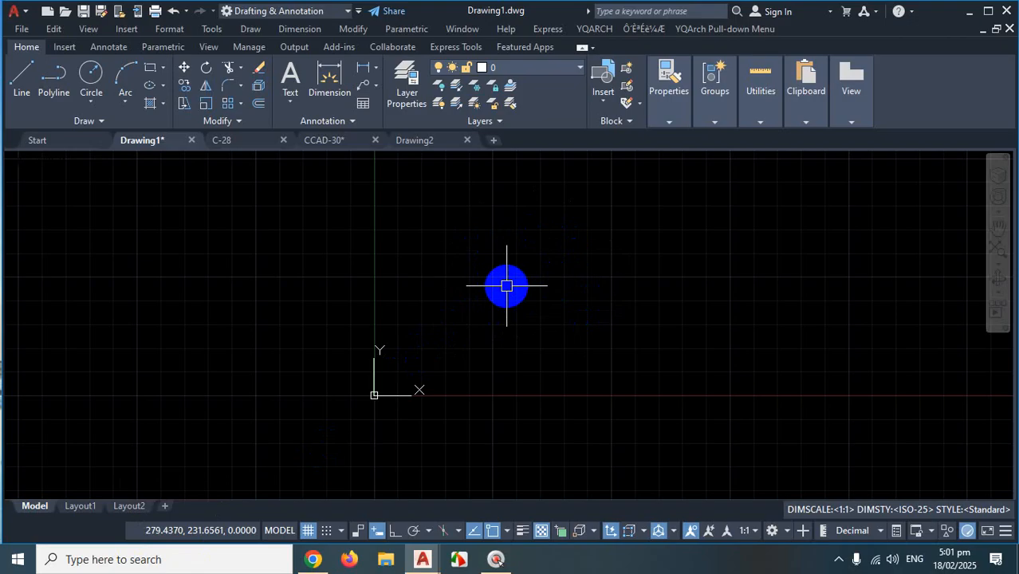
key("ctrl+1")
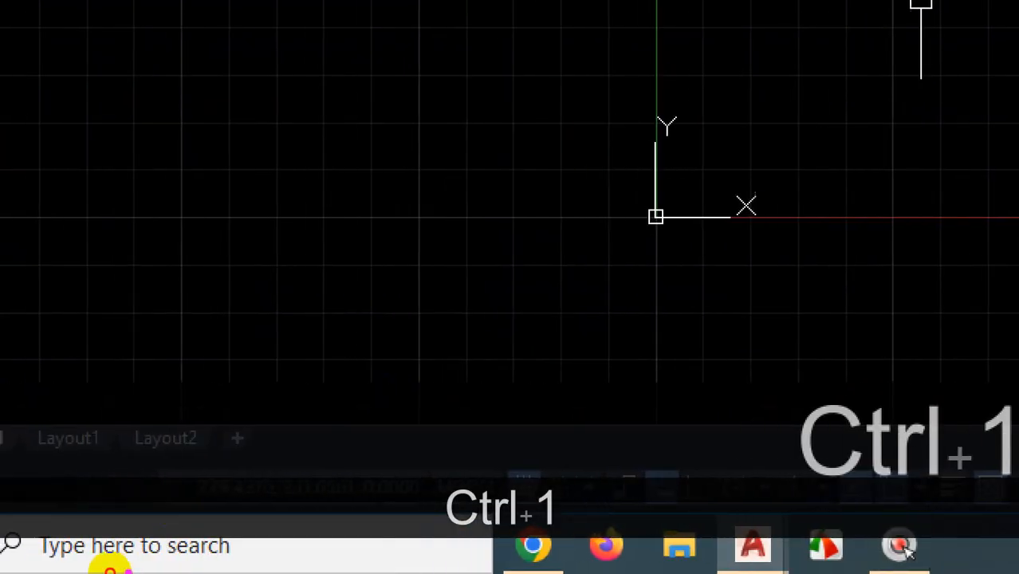
left_click_drag(930, 3, 882, 4)
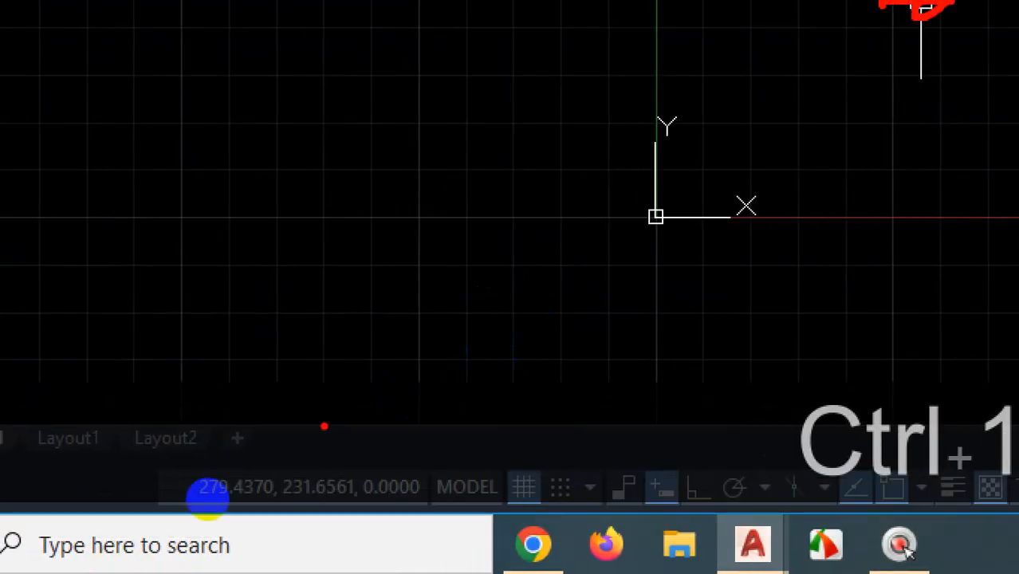
mouse_move(642, 227)
left_mouse_down()
mouse_move(821, 227)
mouse_move(644, 136)
mouse_move(642, 77)
left_mouse_up()
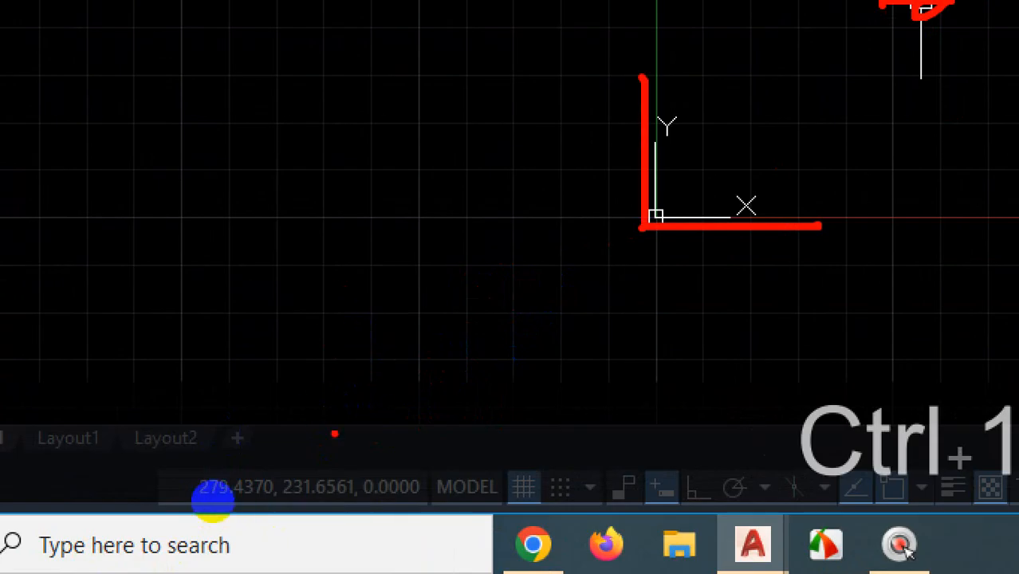
mouse_move(389, 460)
left_mouse_down()
mouse_move(380, 515)
mouse_move(426, 467)
left_mouse_up()
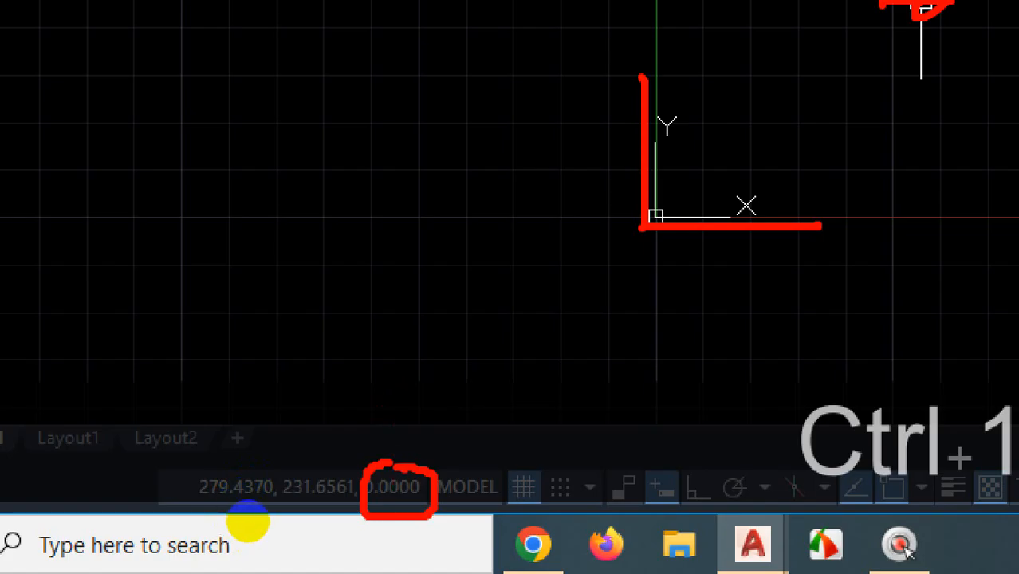
mouse_move(391, 466)
left_mouse_down()
mouse_move(337, 490)
mouse_move(434, 472)
left_mouse_up()
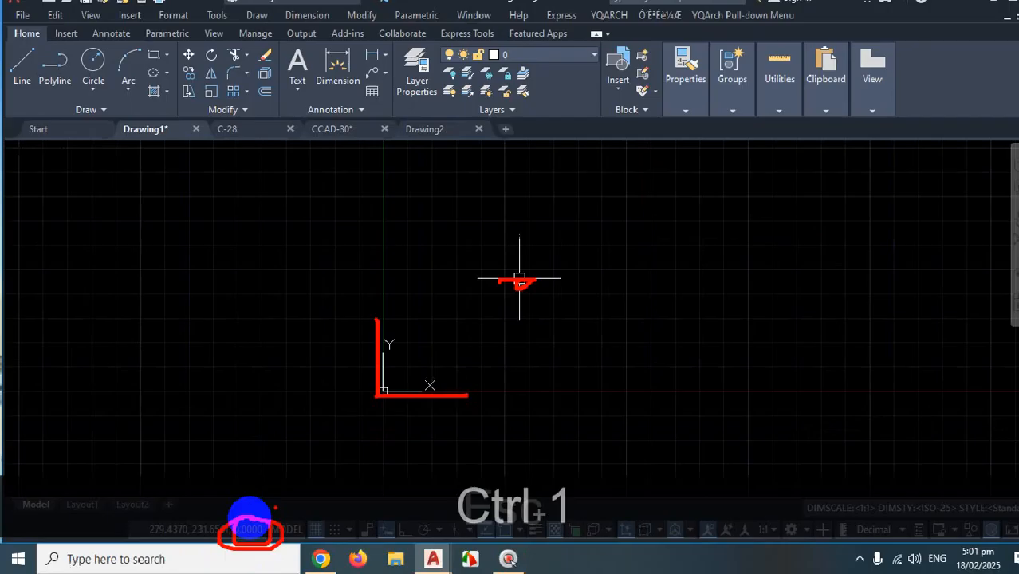
key("Escape")
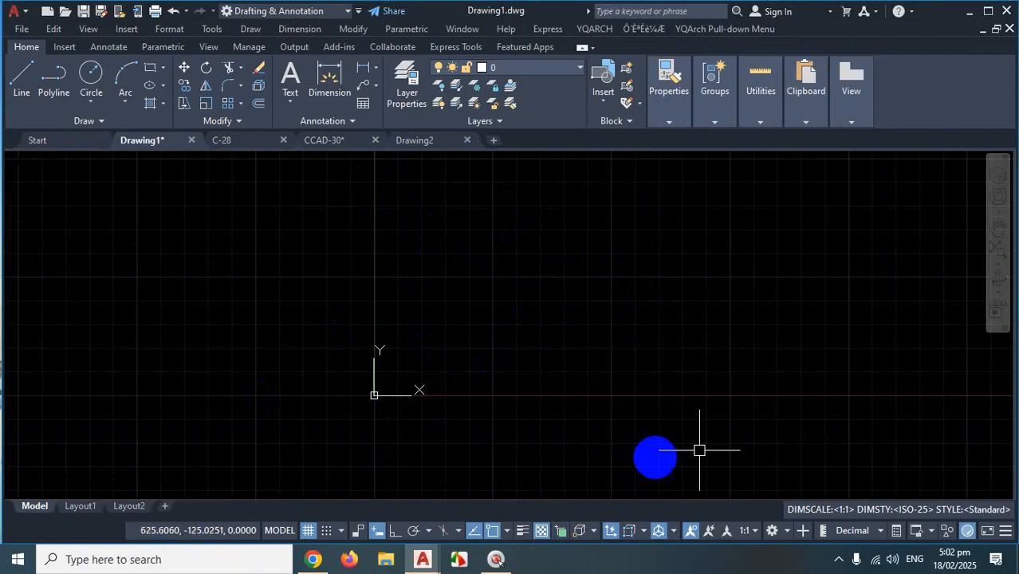
Remove Coordinates and Model Space from the status bar
left_click(1007, 534)
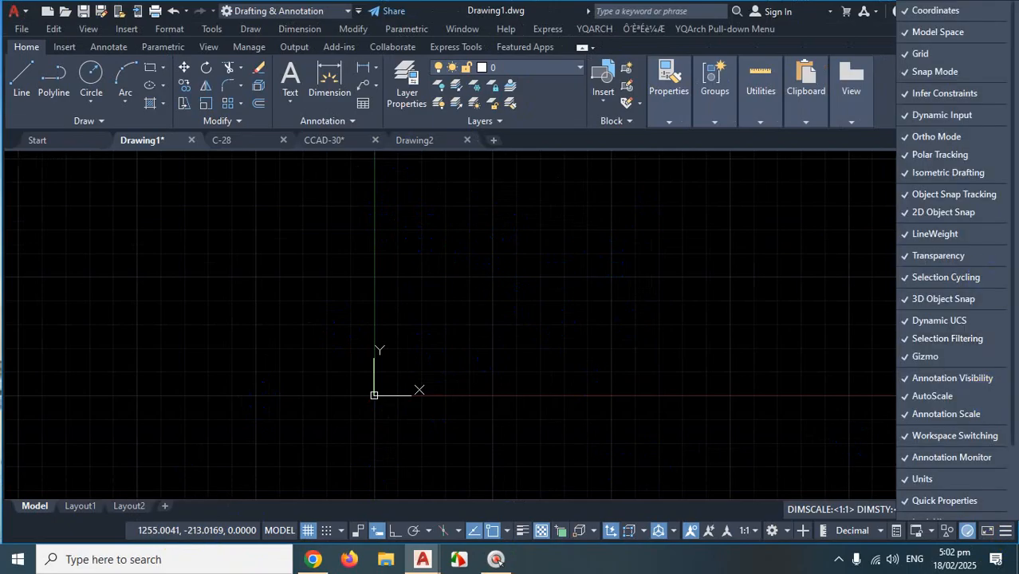
left_click(966, 10)
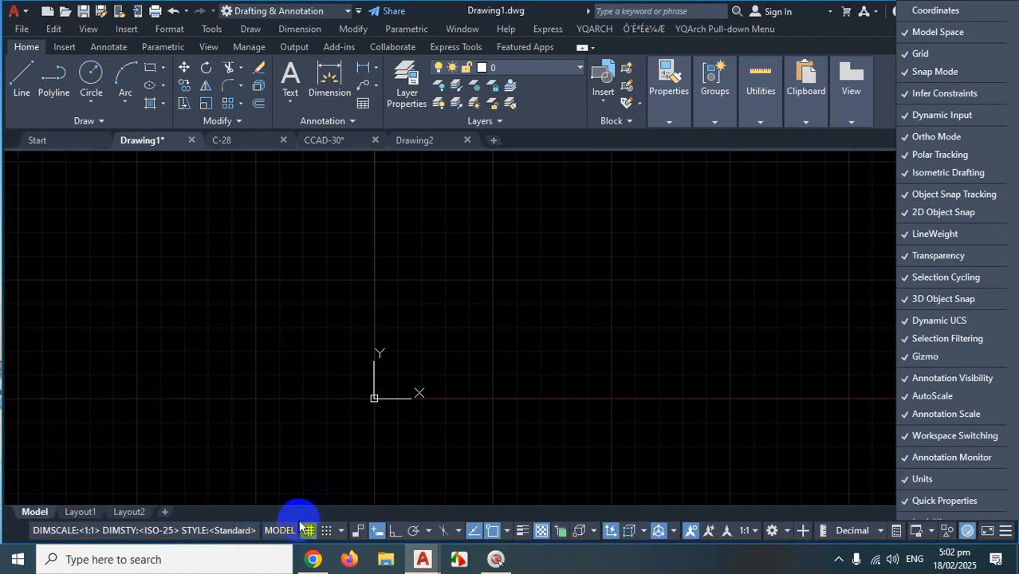
left_click(941, 33)
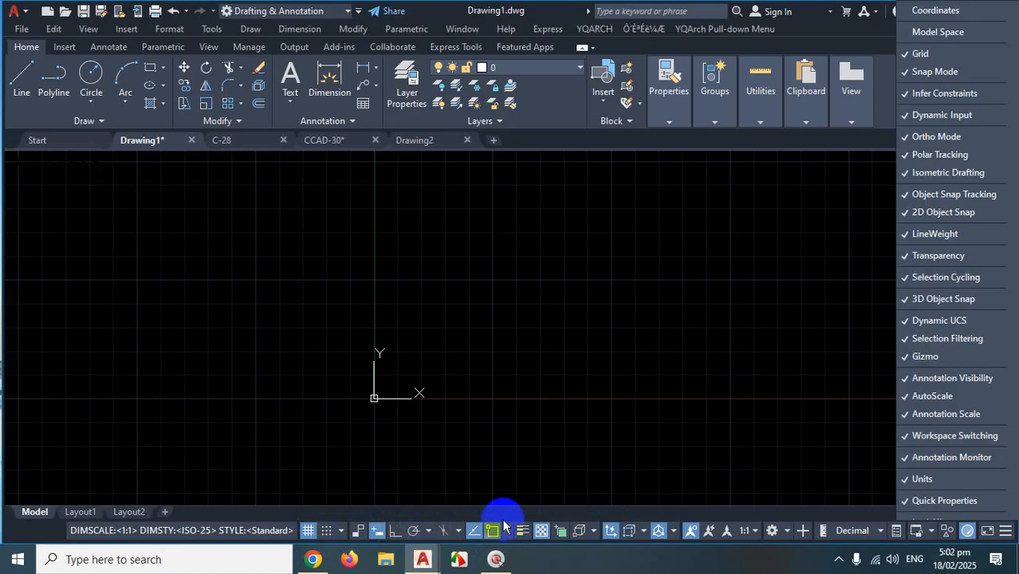
left_click(647, 333)
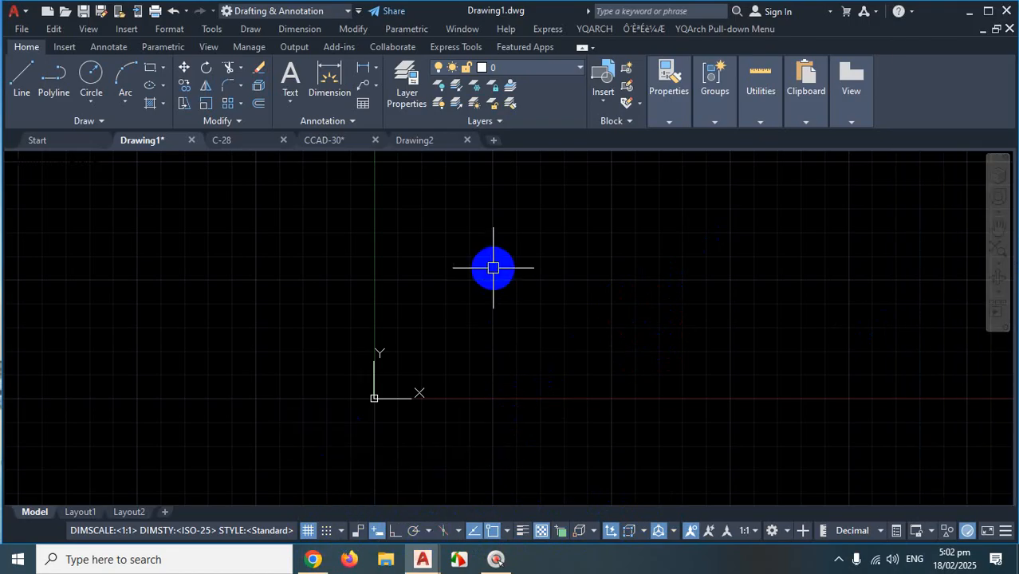
Compare the drawing area of Drawing1 with the C-28 and CCAD-30 drawings and turn off the grid in Drawing1
scroll(482, 295, "down", 6)
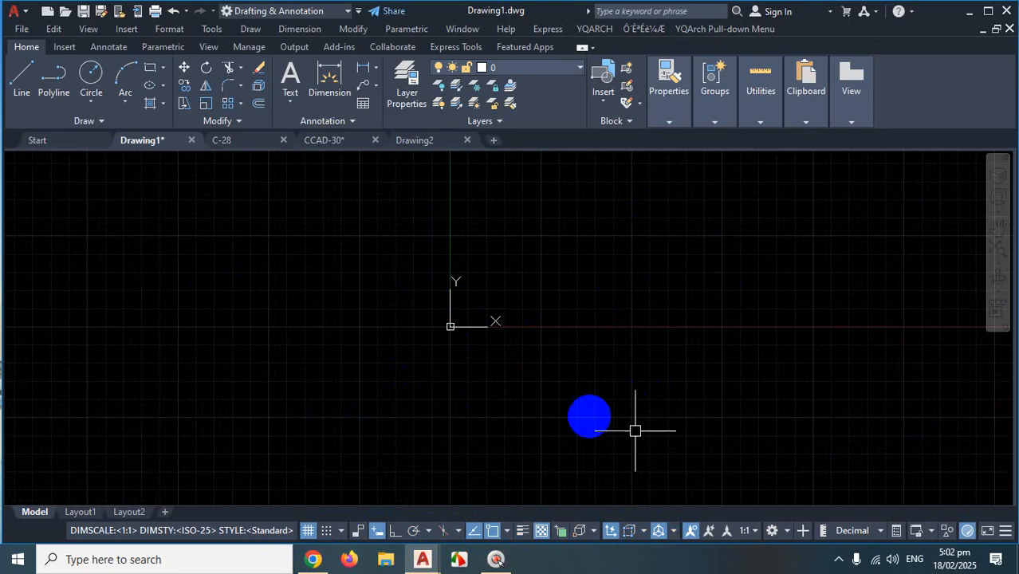
scroll(282, 370, "down", 4)
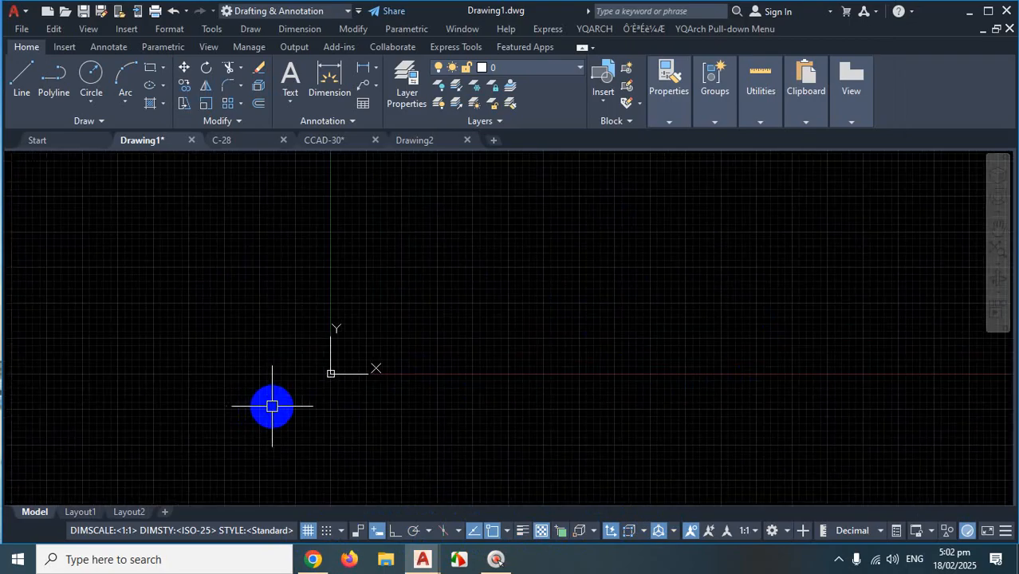
left_click(224, 143)
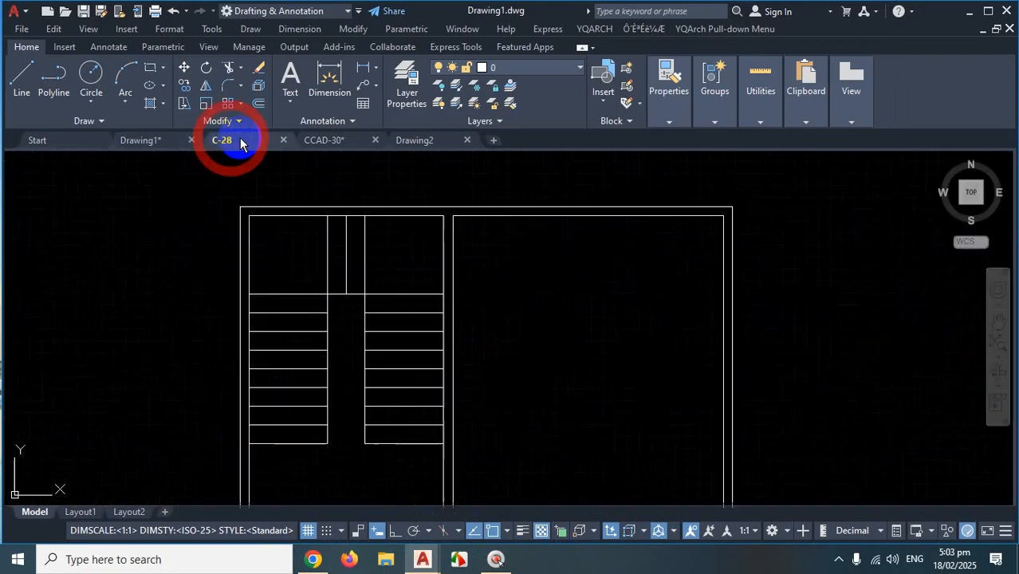
scroll(416, 325, "down", 7)
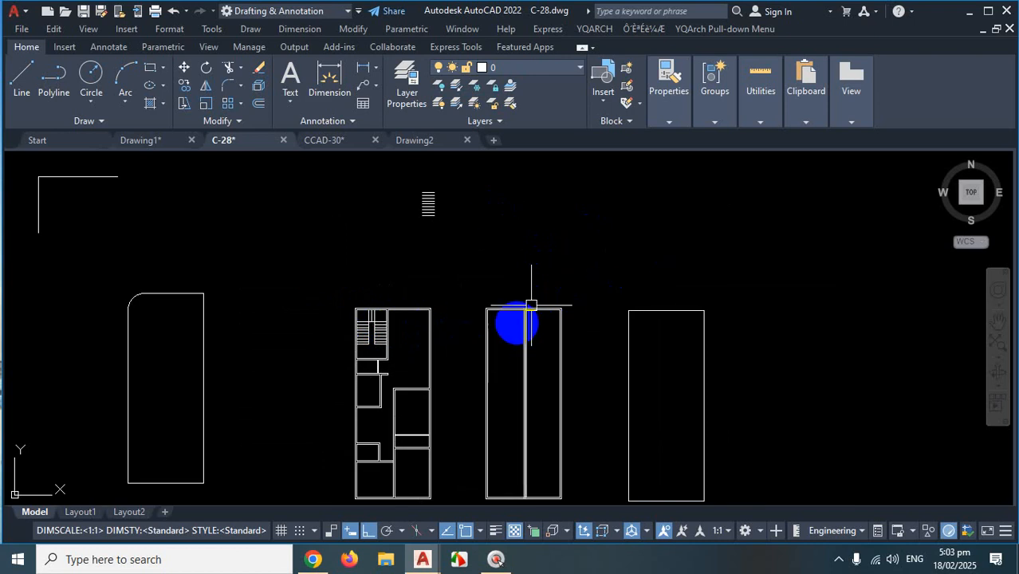
left_click(326, 142)
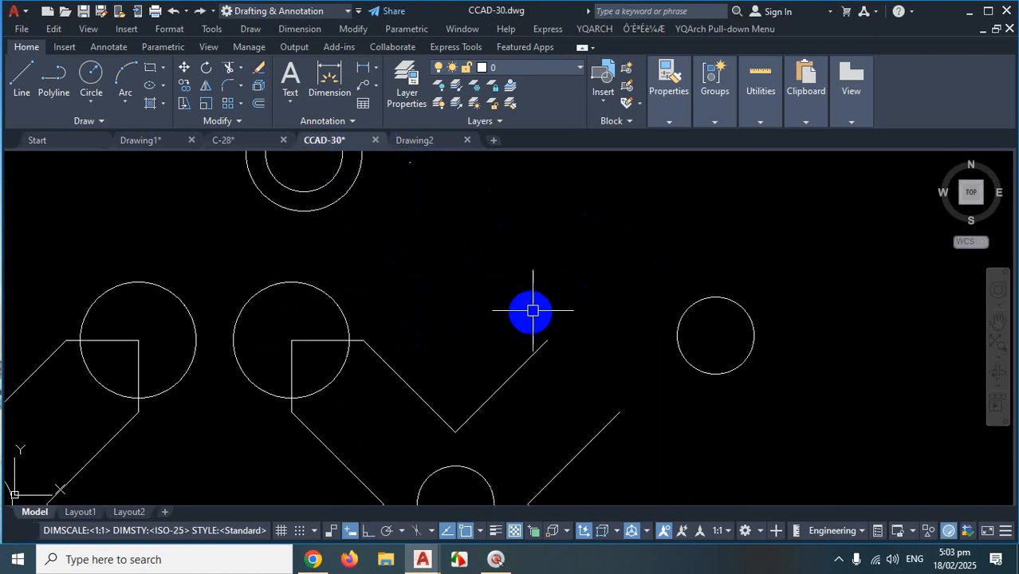
scroll(536, 309, "down", 3)
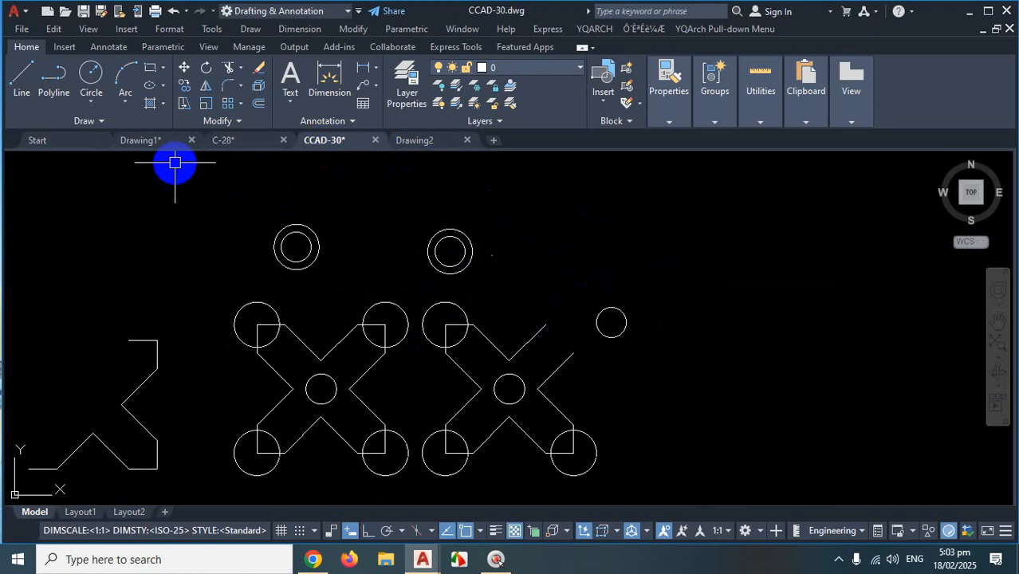
left_click(145, 141)
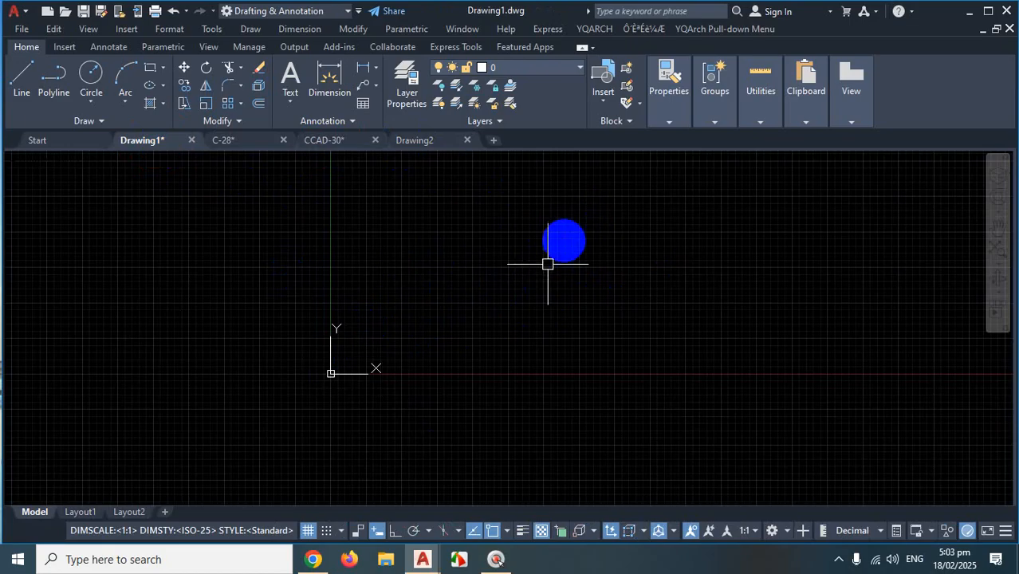
left_click(308, 531)
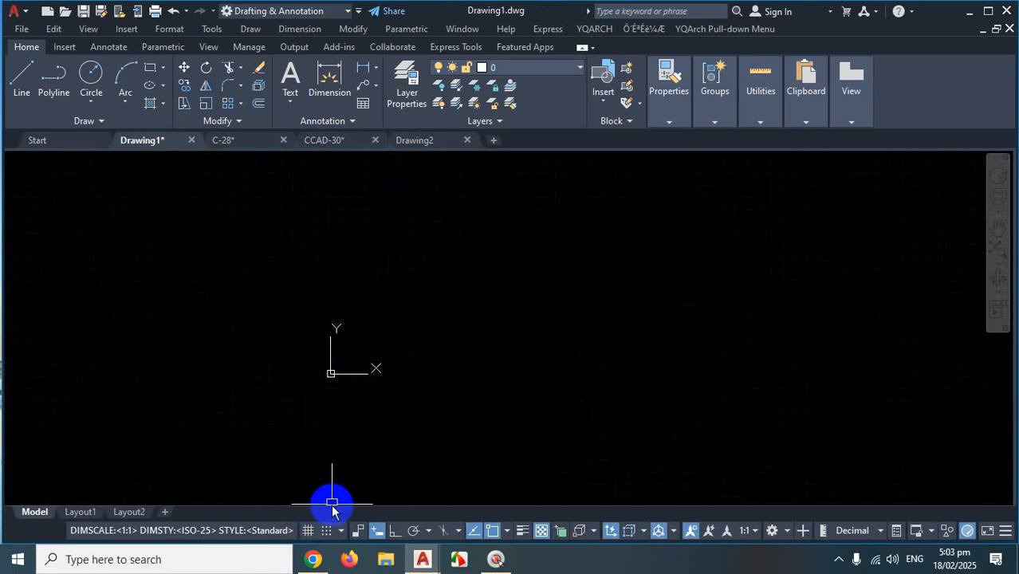
Switch to Chrome, open the downloaded AutoCAD_2020_Shortcuts PDF, look up the grid mode shortcut on page 2, and return to AutoCAD
left_click(505, 561)
mouse_move(315, 565)
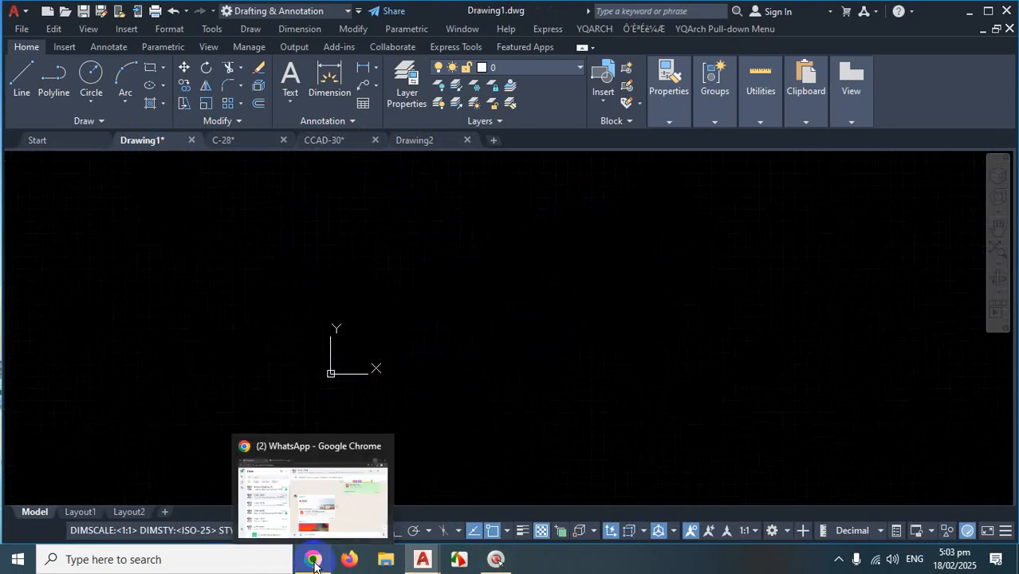
left_click(338, 514)
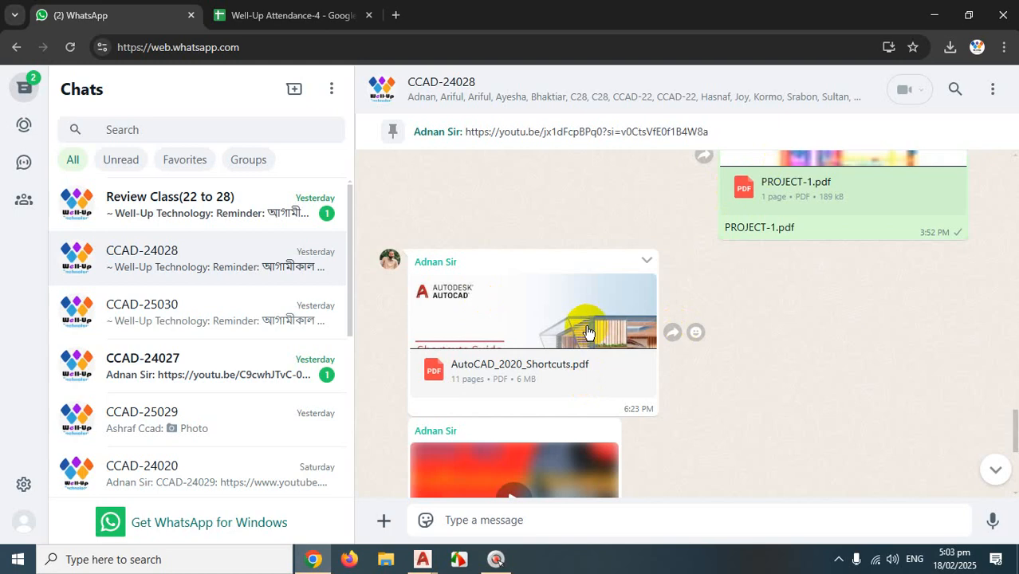
left_click(950, 47)
left_click(801, 118)
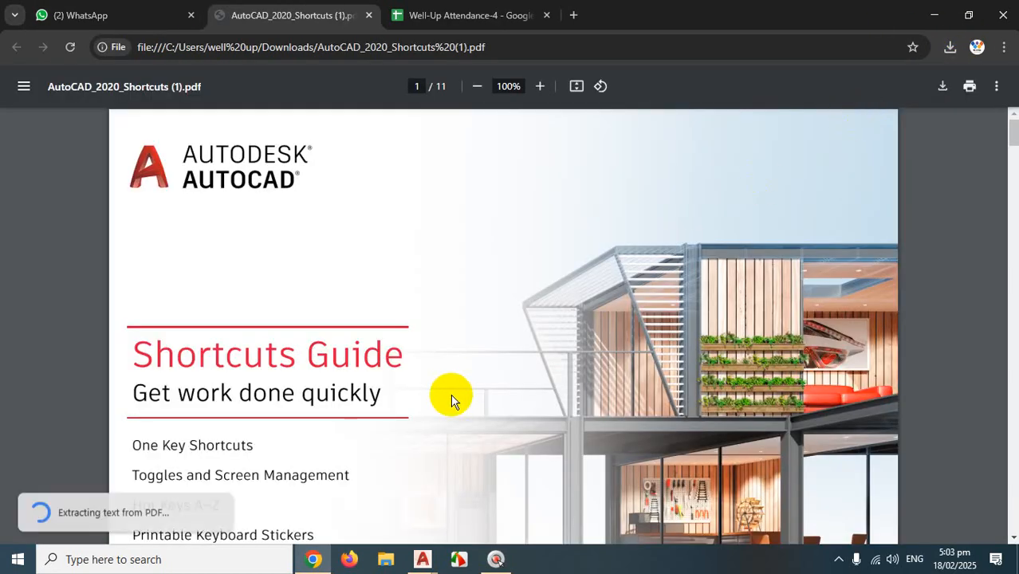
scroll(465, 391, "down", 3)
scroll(466, 391, "down", 5)
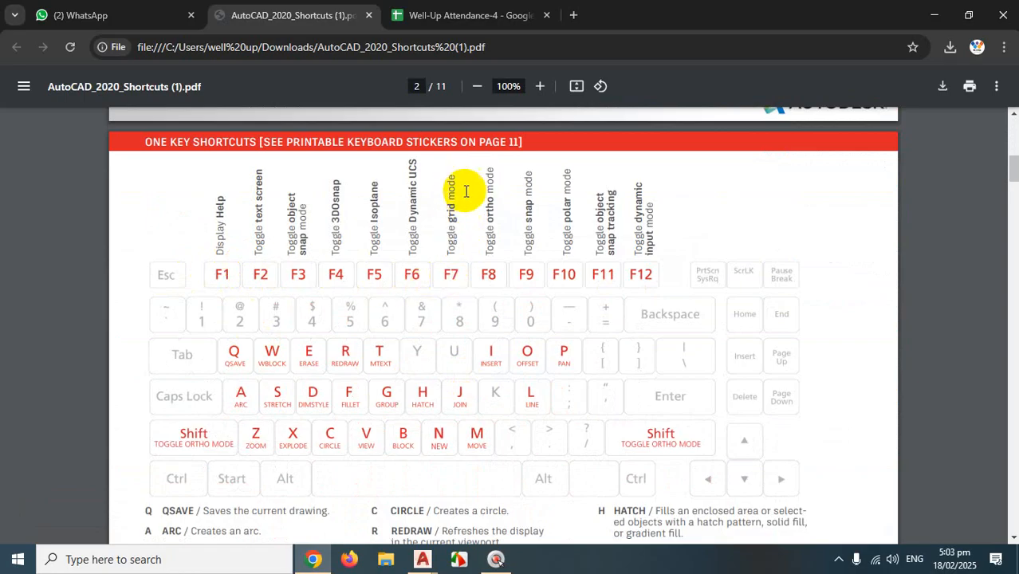
left_click(933, 16)
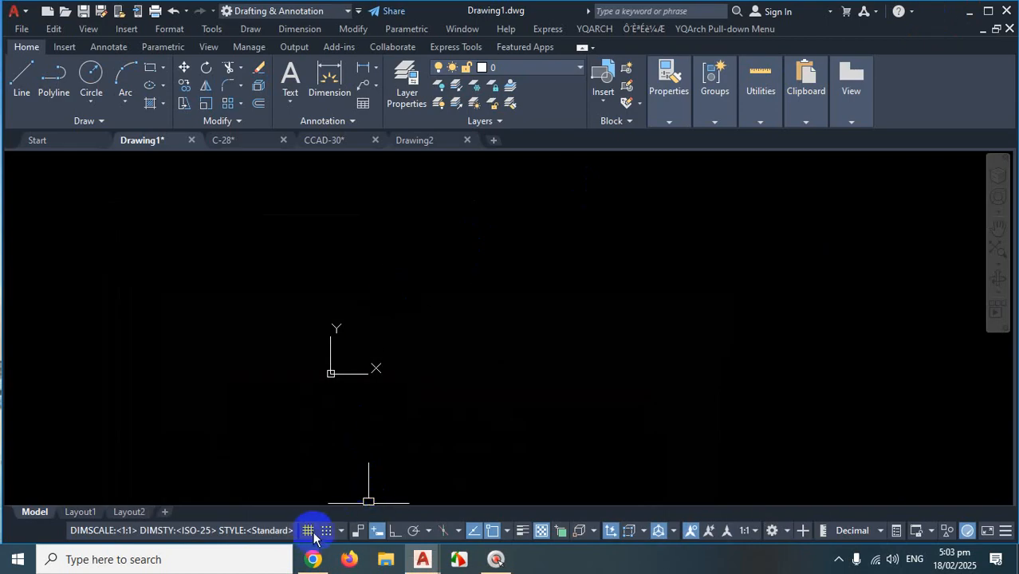
Toggle Infer Constraints on and off, and remove and restore its entry on the status bar
left_click(359, 534)
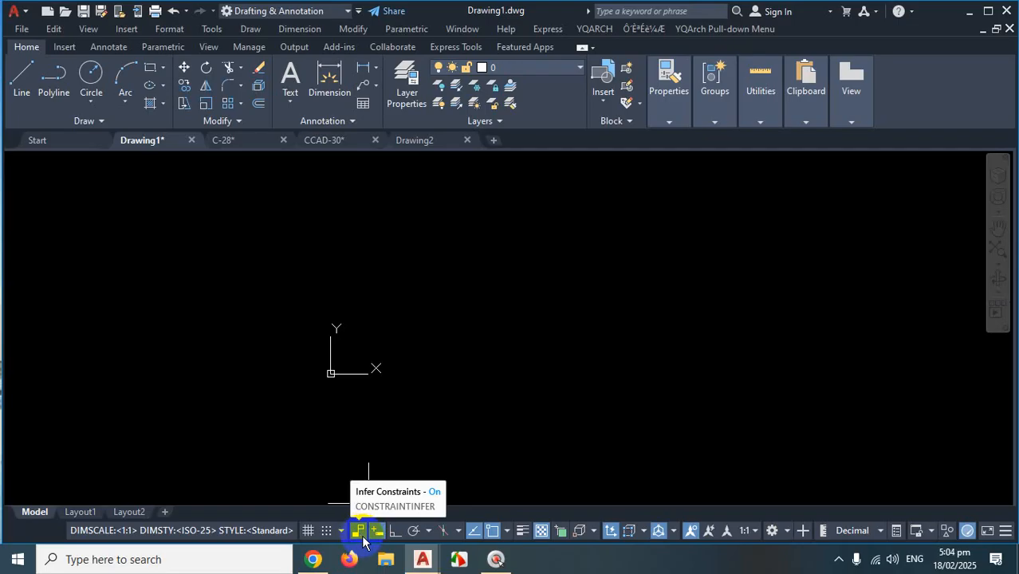
left_click(360, 534)
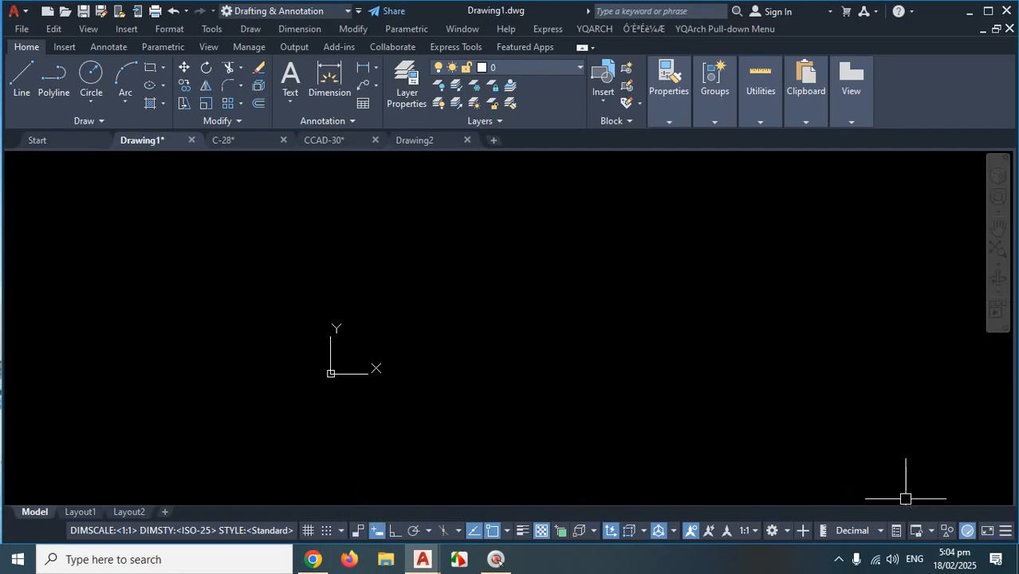
left_click(1007, 531)
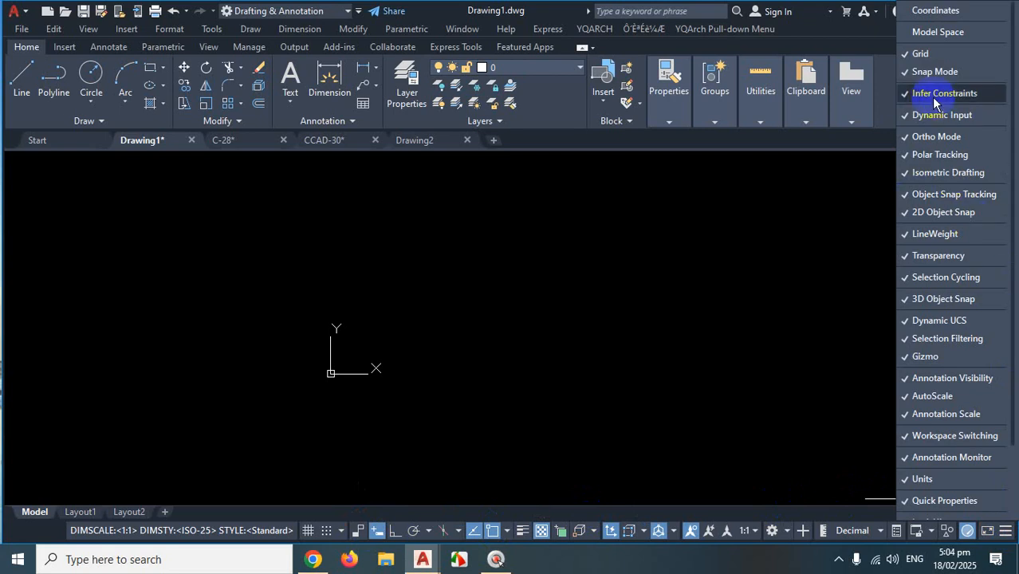
left_click(974, 104)
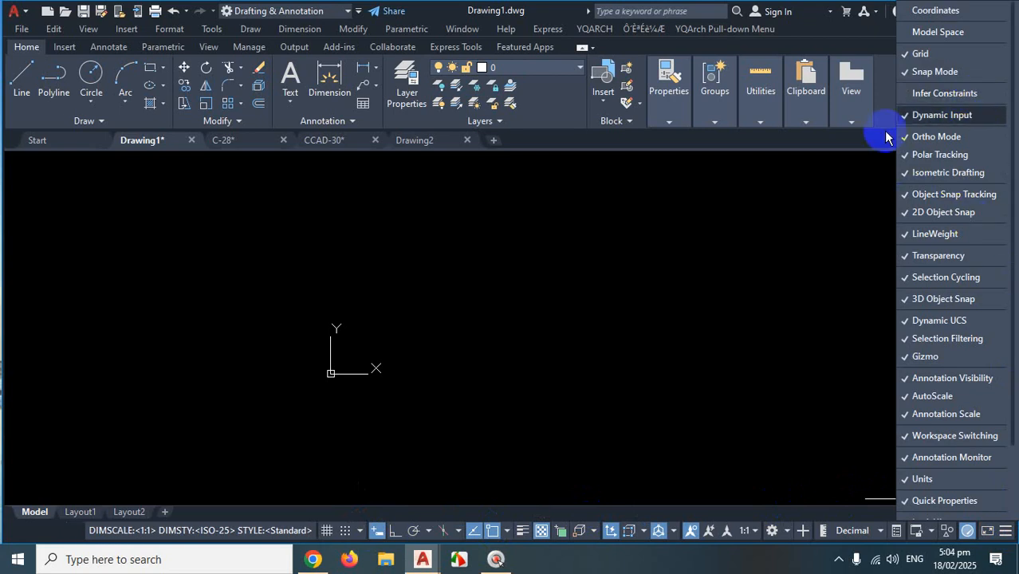
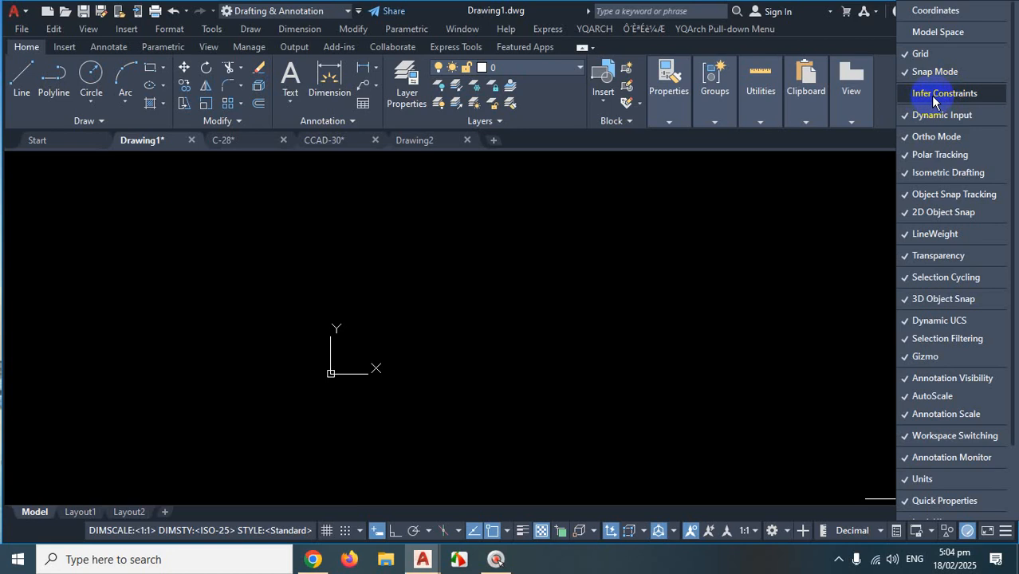
left_click(934, 94)
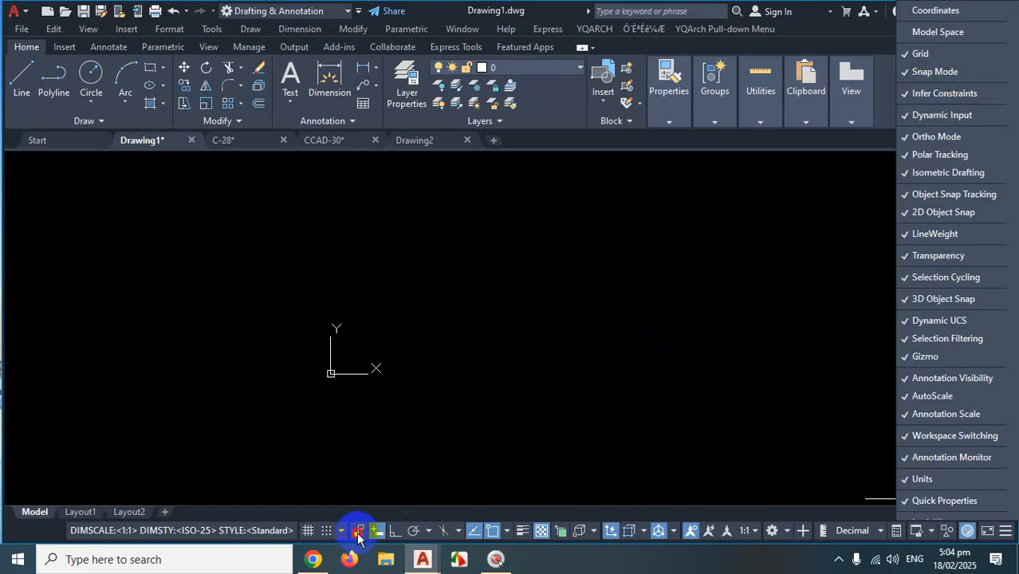
Turn on Infer Constraints and draw four connected horizontal and vertical line segments with Ortho Mode on, forming an open rectangle
left_click(358, 538)
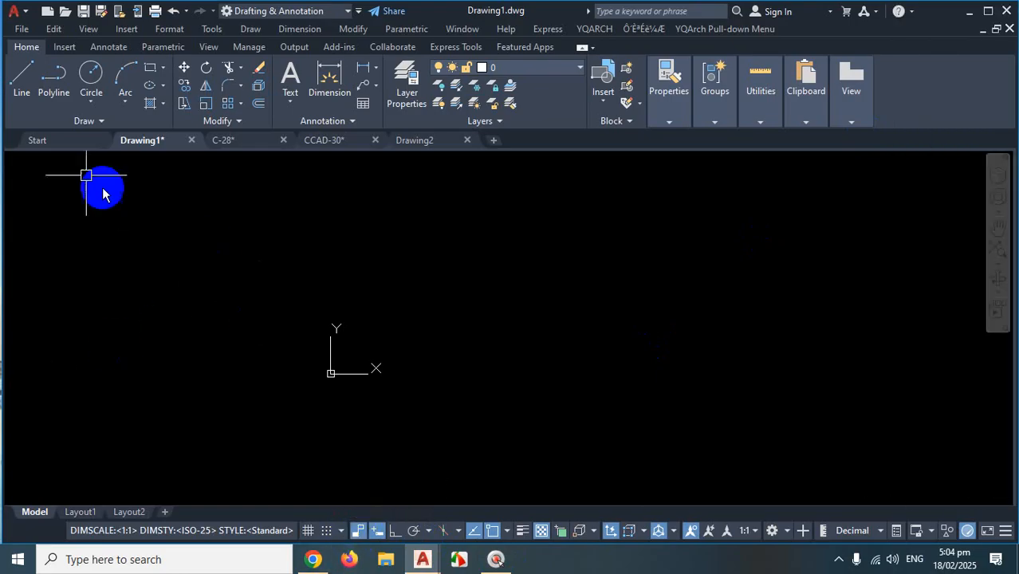
left_click(19, 77)
left_click(433, 296)
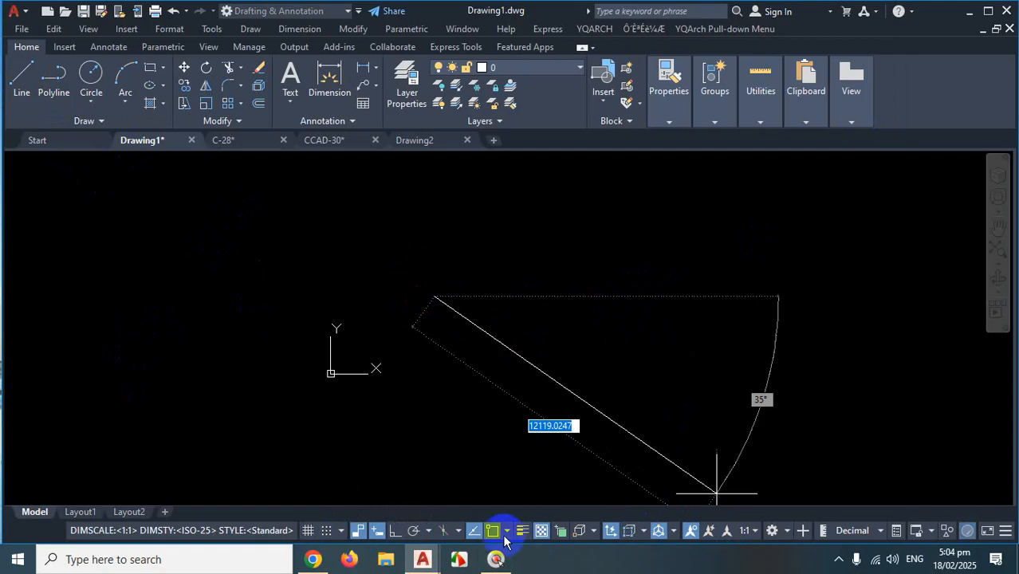
left_click(395, 530)
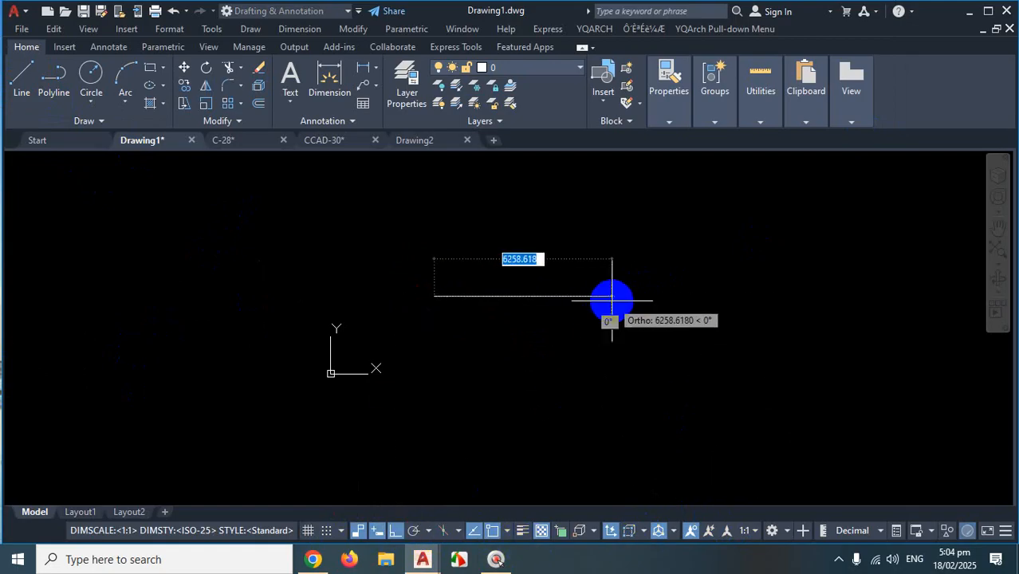
left_click(601, 296)
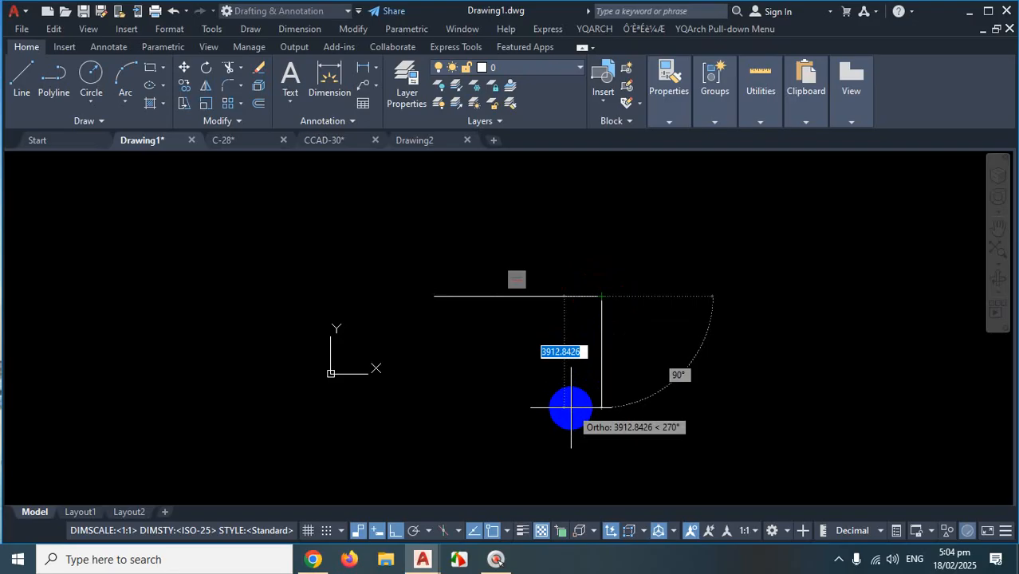
left_click(569, 406)
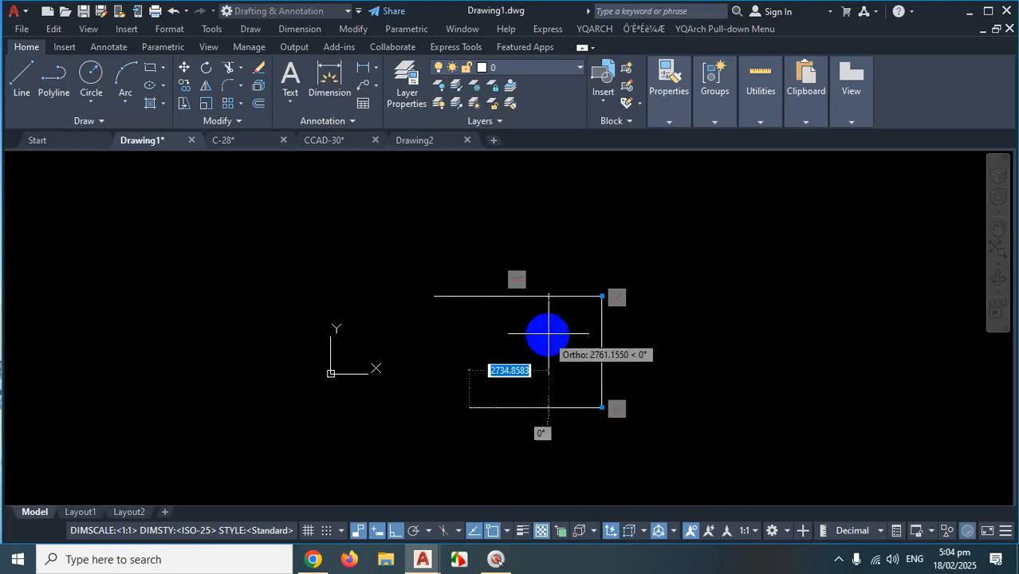
left_click(470, 325)
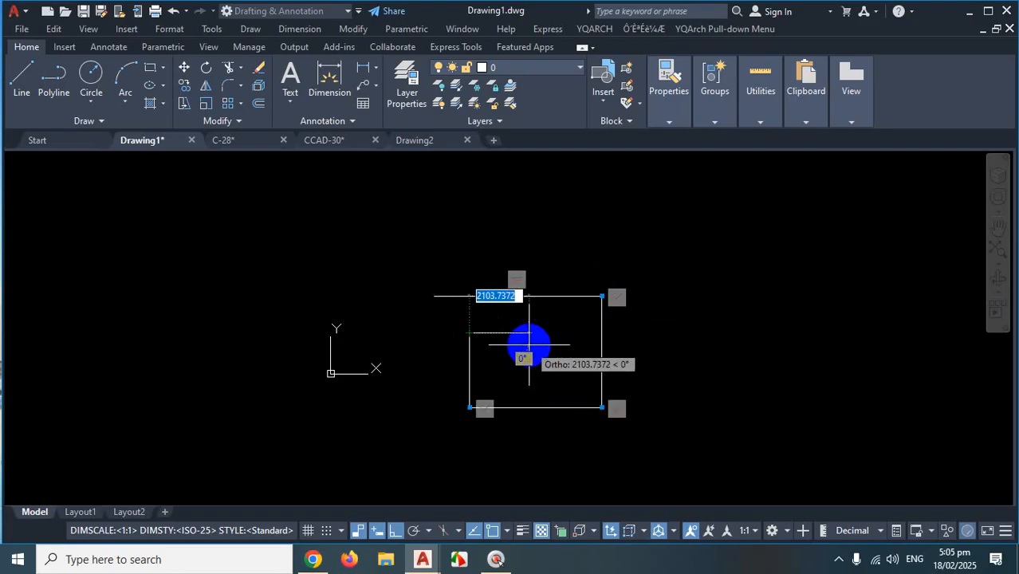
key("Escape")
Magnify the drawn lines and mark the constraint symbols and adjoining segments in red, closing the annotation view at the end
key("ctrl+1")
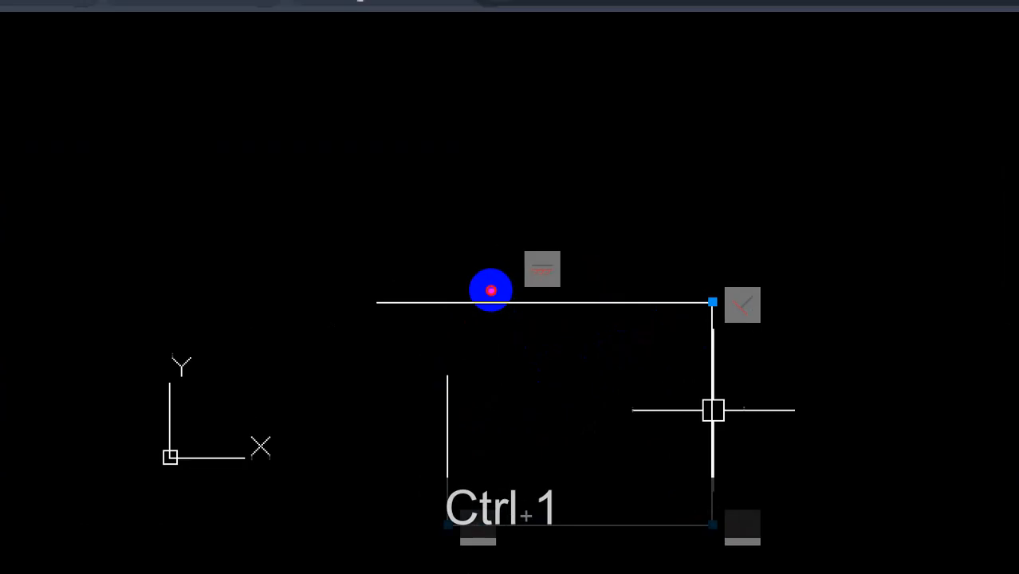
mouse_move(565, 230)
left_mouse_down()
mouse_move(504, 309)
mouse_move(545, 208)
left_mouse_up()
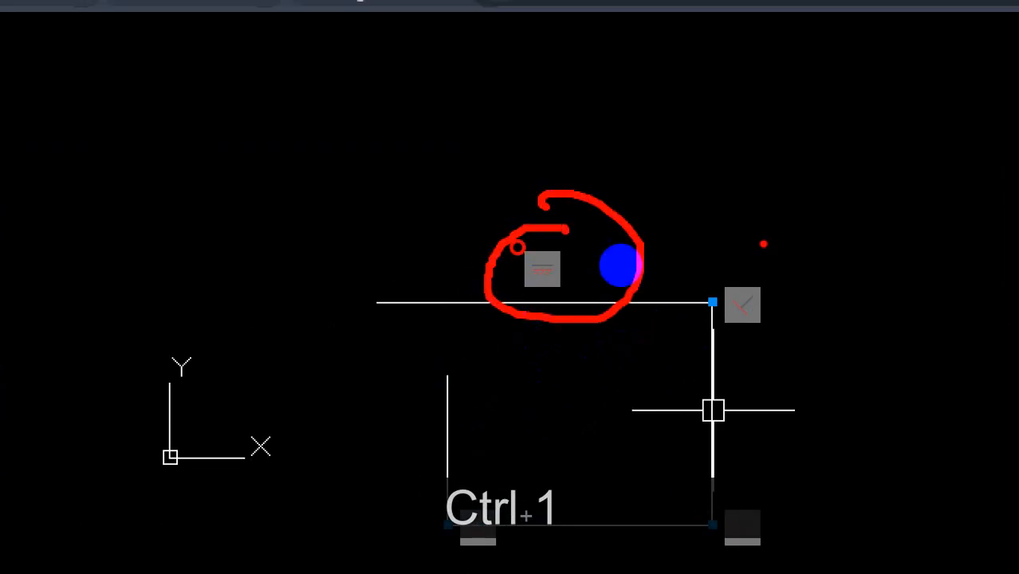
mouse_move(770, 245)
left_mouse_down()
mouse_move(703, 281)
mouse_move(767, 257)
left_mouse_up()
mouse_move(773, 477)
left_mouse_down()
mouse_move(717, 550)
mouse_move(801, 506)
left_mouse_up()
mouse_move(721, 370)
left_mouse_down()
mouse_move(718, 523)
mouse_move(586, 517)
left_mouse_up()
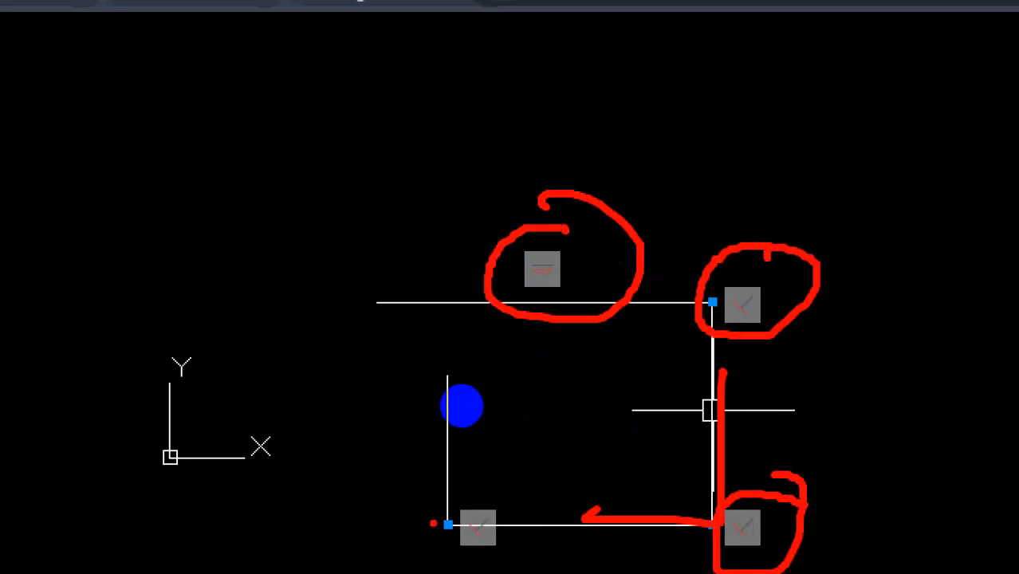
left_click_drag(452, 526, 455, 360)
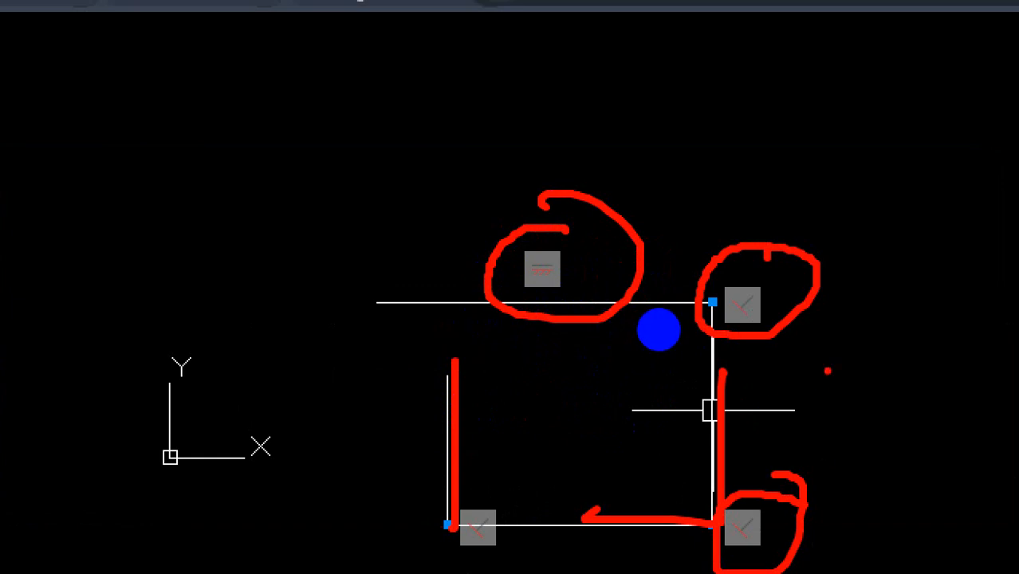
left_click_drag(726, 318, 736, 260)
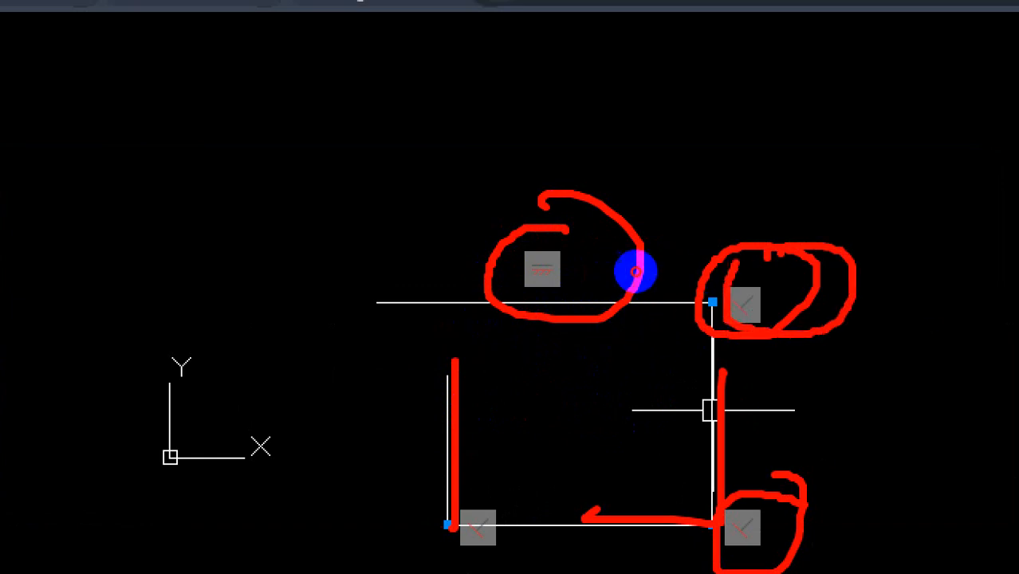
key("Escape")
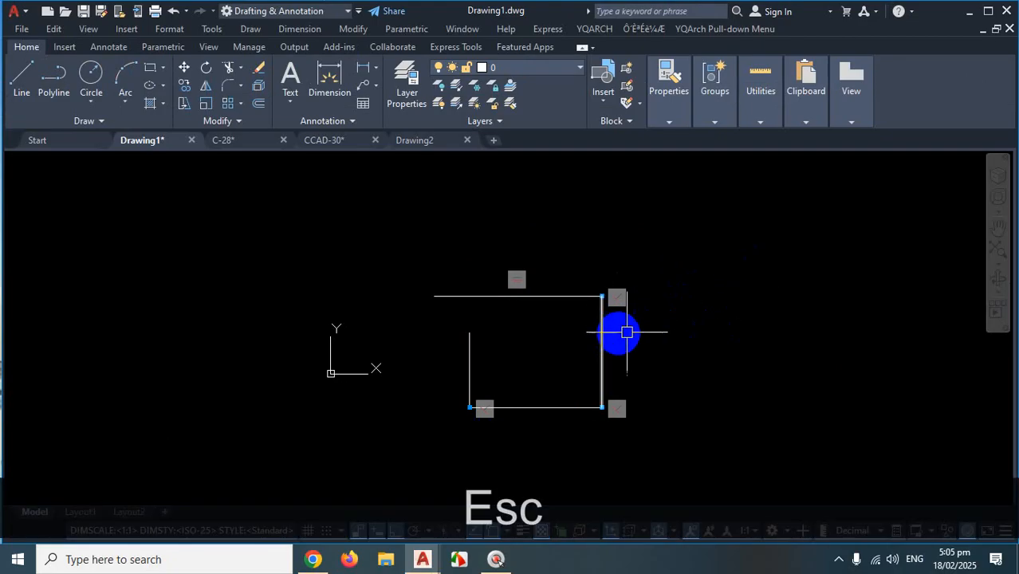
Compare Drawing1 with the C-28 drawing, then examine the Parametric constraint tools and the constraint symbols on the lines
scroll(669, 327, "up", 2)
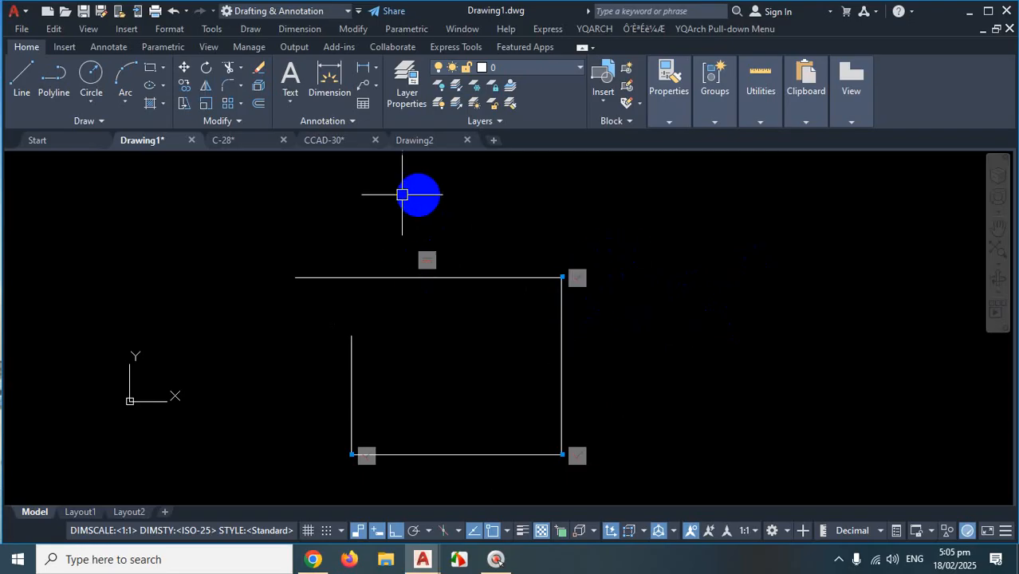
left_click(255, 141)
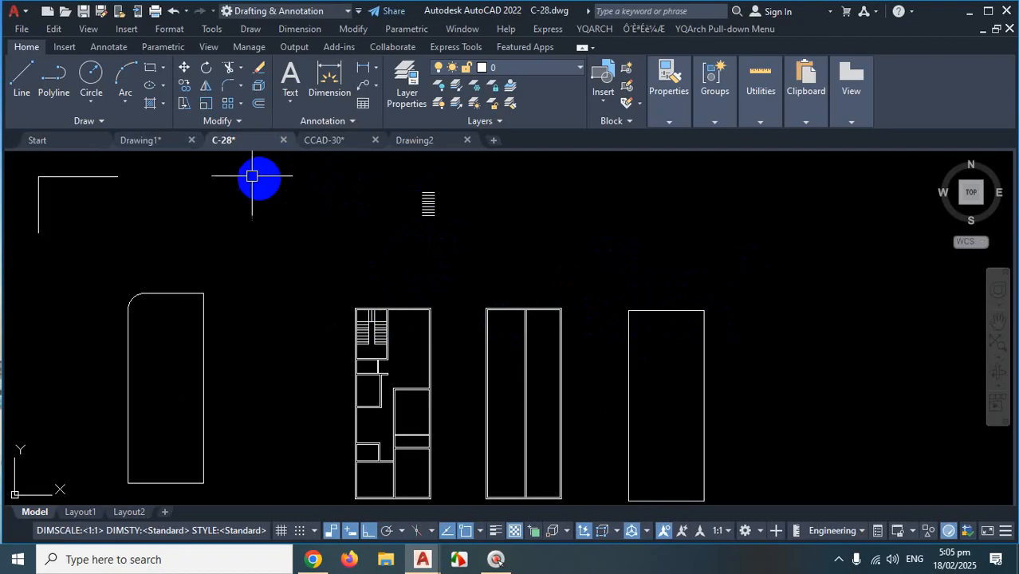
left_click(158, 141)
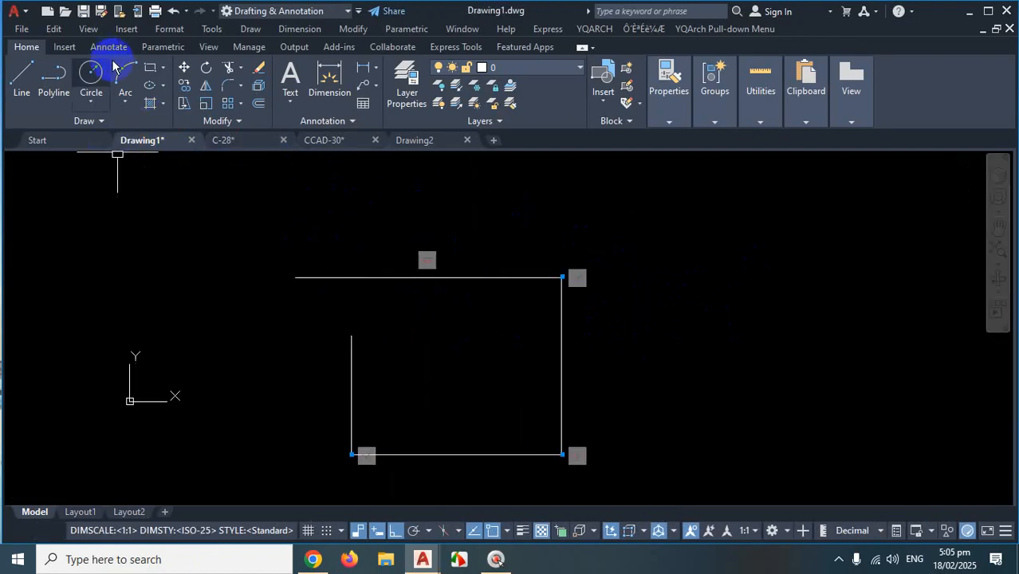
left_click(164, 50)
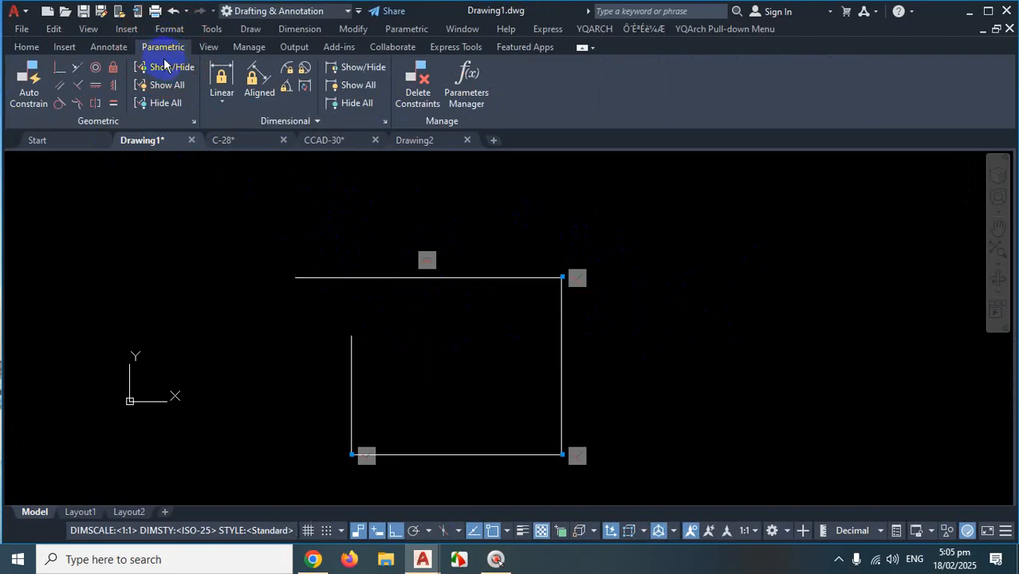
left_click(28, 46)
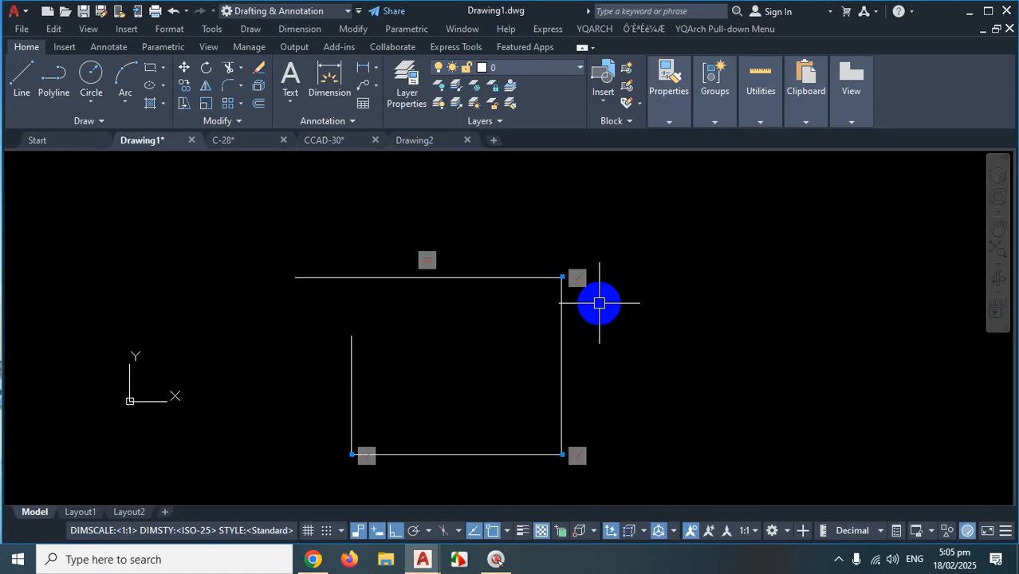
scroll(454, 264, "up", 2)
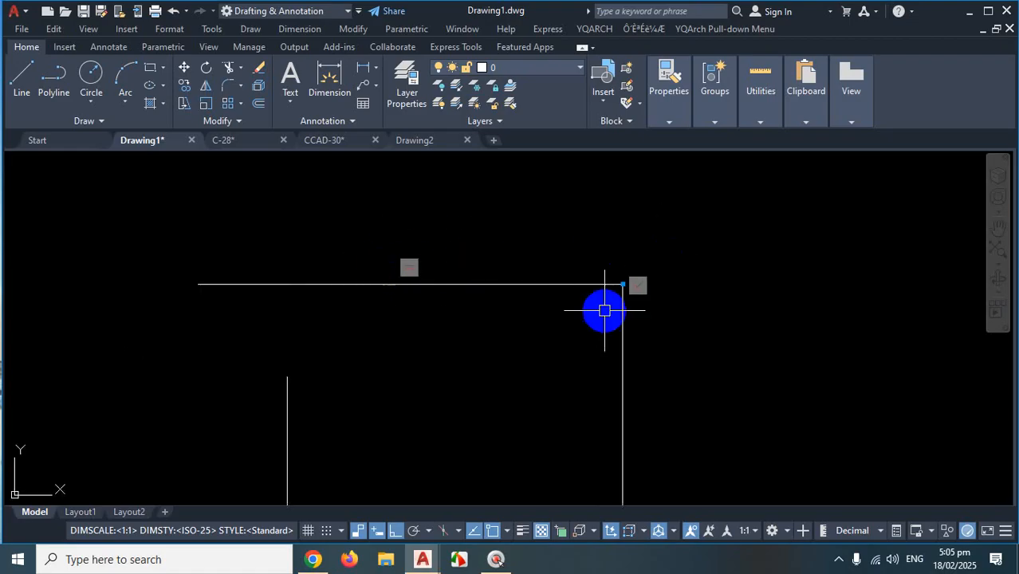
scroll(742, 221, "down", 2)
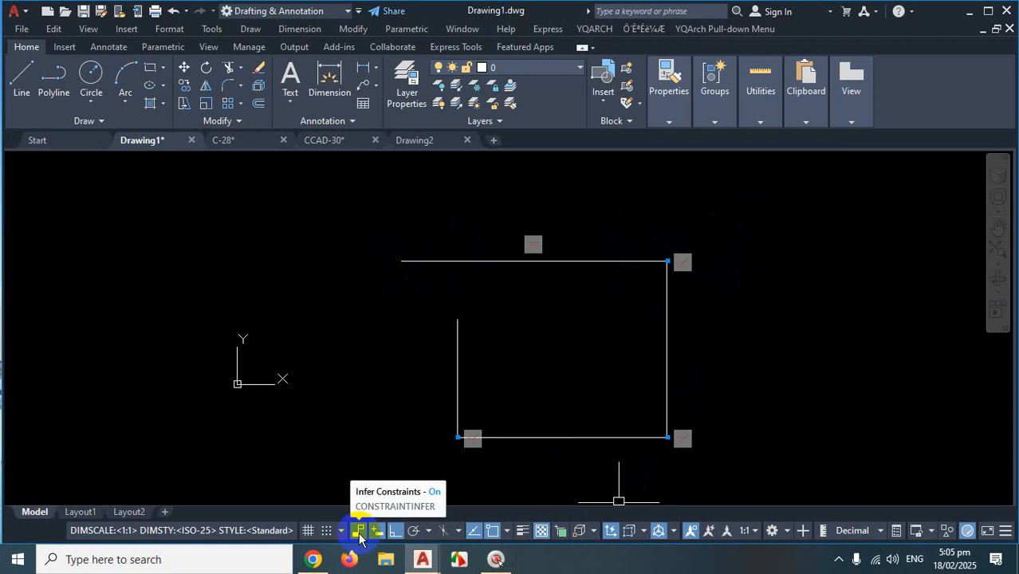
Turn off Infer Constraints and toggle the drawing grid several times, leaving the grid on
left_click(359, 537)
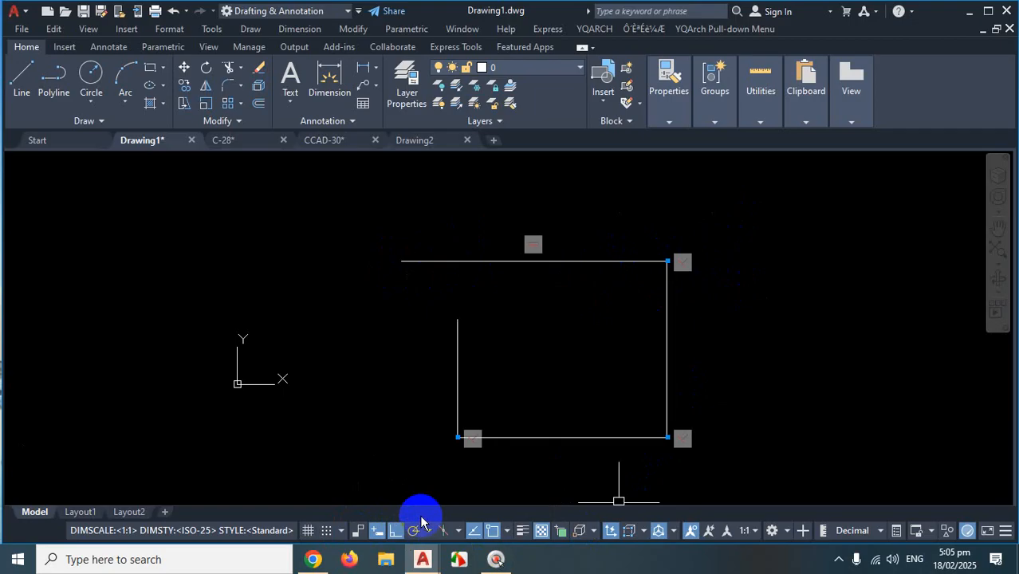
left_click(309, 531)
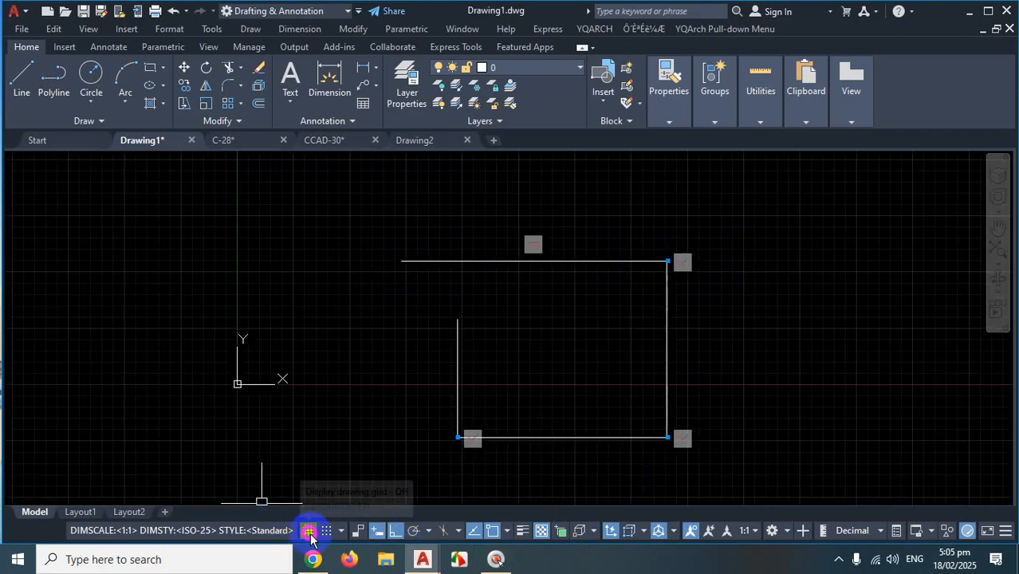
left_click(309, 531)
left_click(309, 532)
left_click(308, 531)
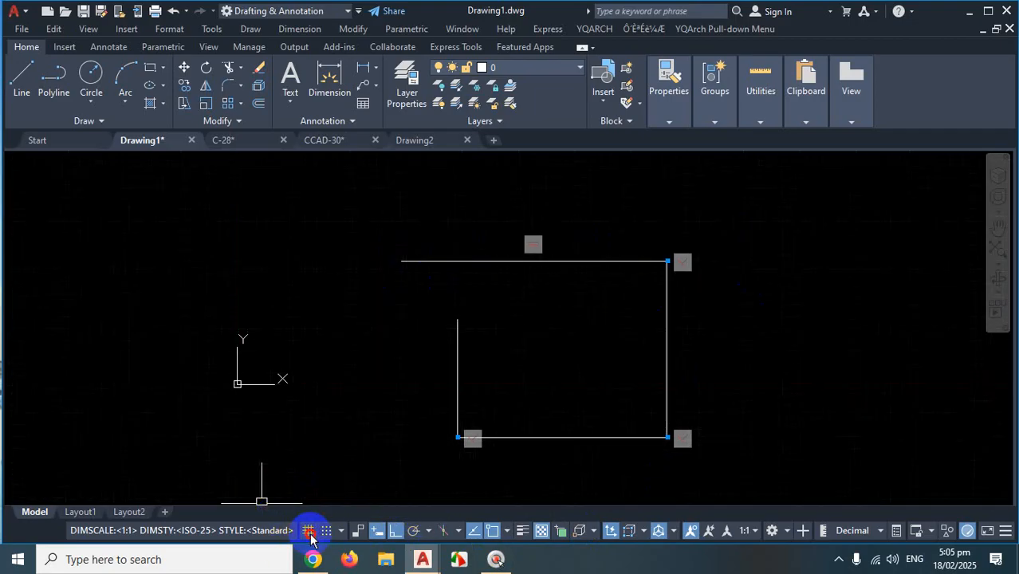
left_click(310, 531)
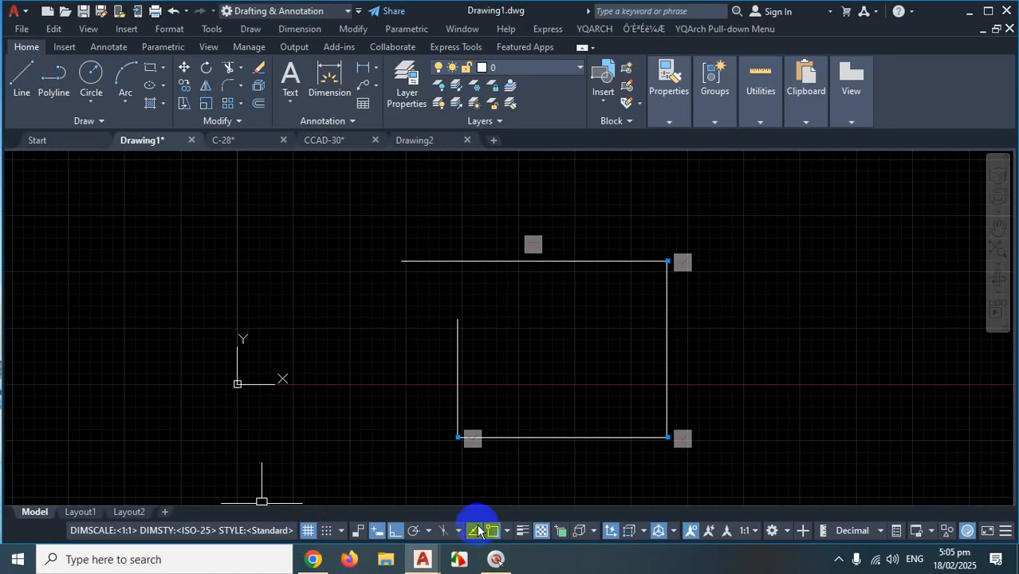
left_click(838, 562)
left_click(837, 504)
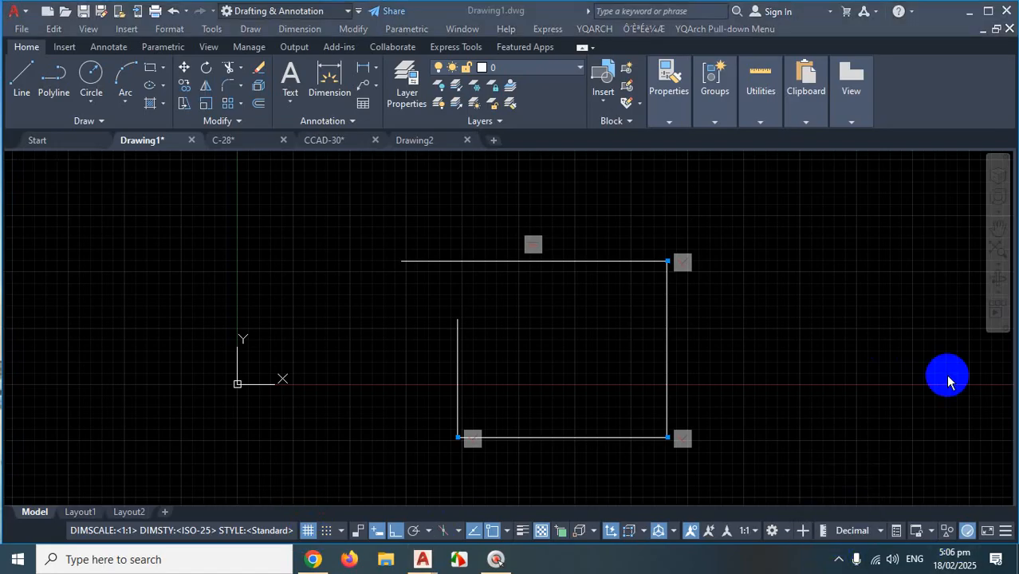
Remove the Grid entry from the status bar, restore it, and close the customization list
left_click(1008, 531)
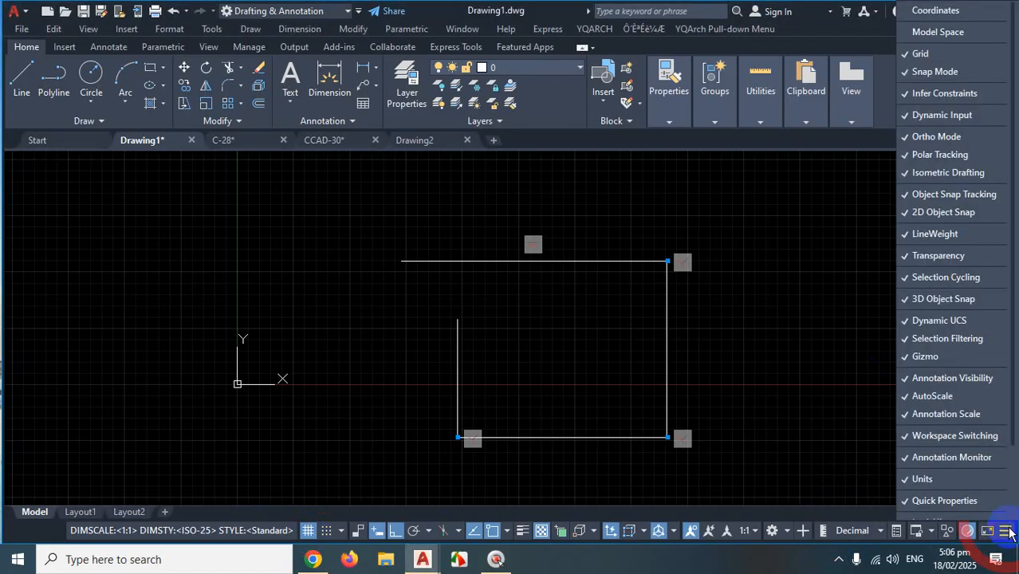
left_click(936, 55)
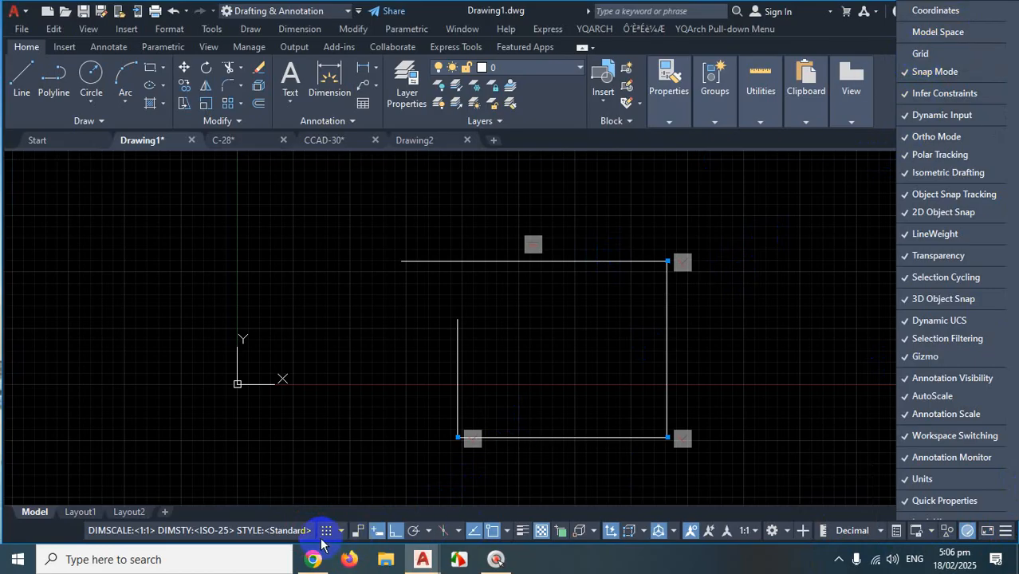
left_click(933, 56)
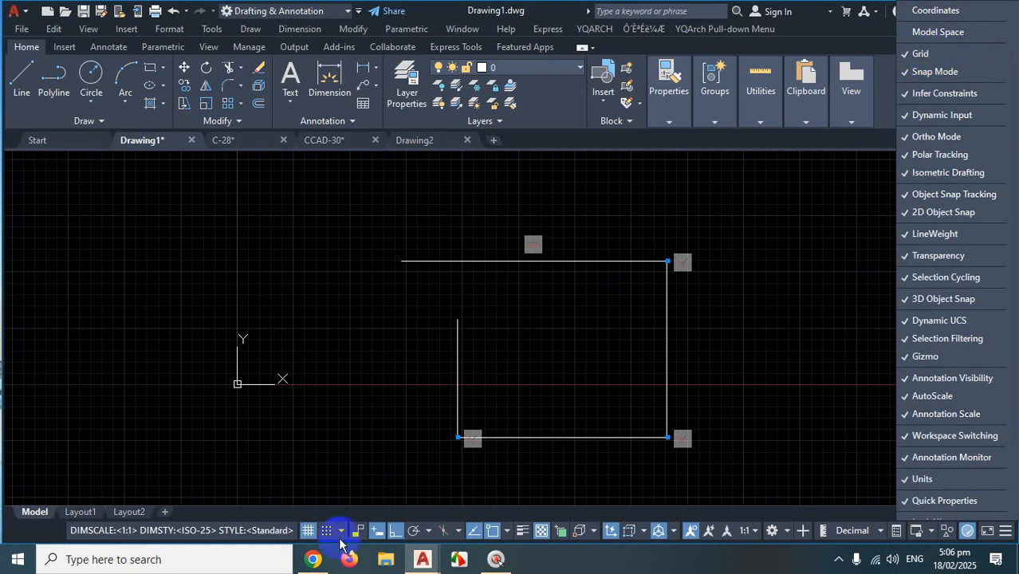
left_click(334, 418)
left_click(321, 442)
left_click(317, 446)
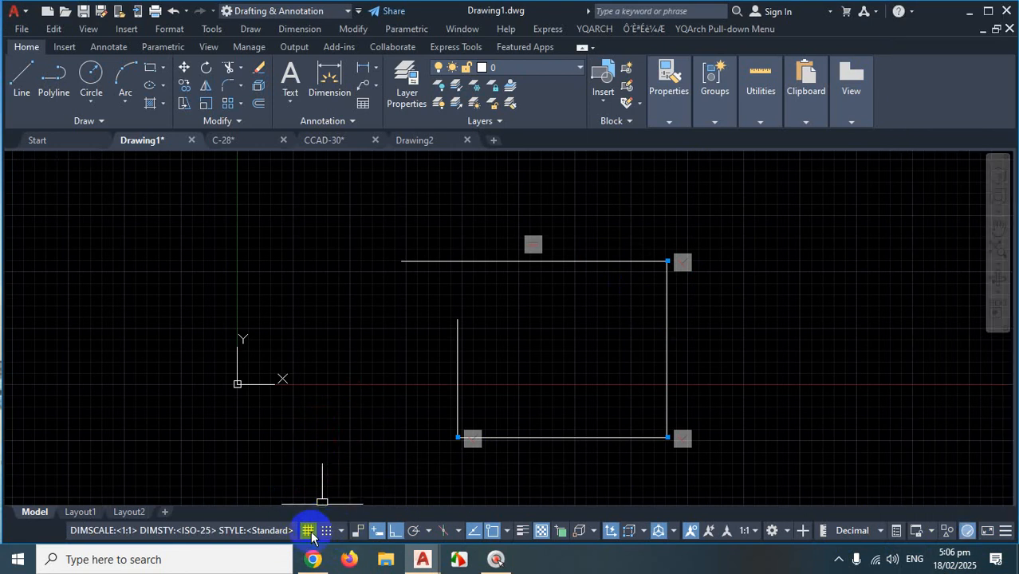
Toggle the drawing grid off and back on twice
left_click(308, 532)
left_click(308, 532)
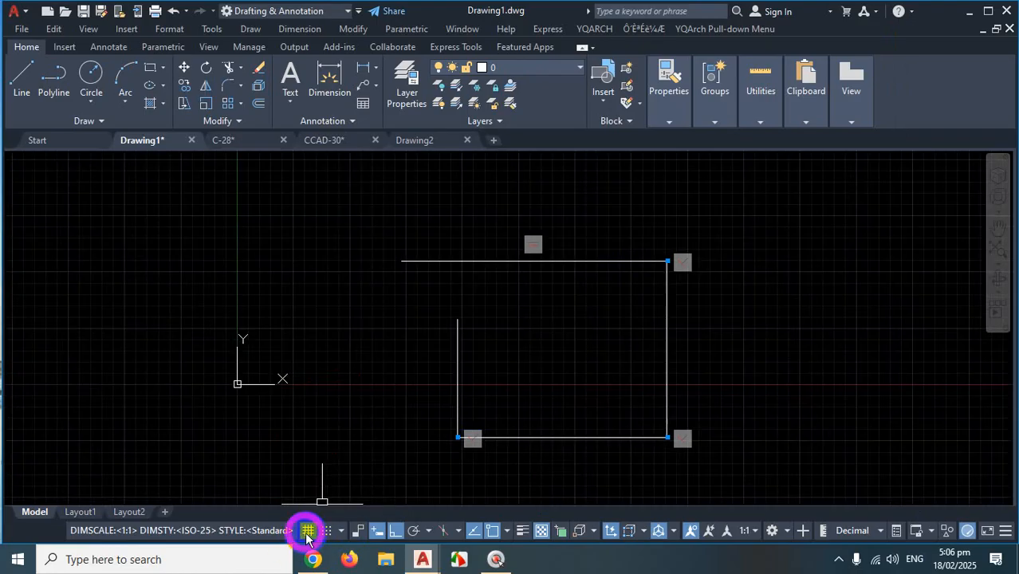
left_click(307, 532)
left_click(308, 531)
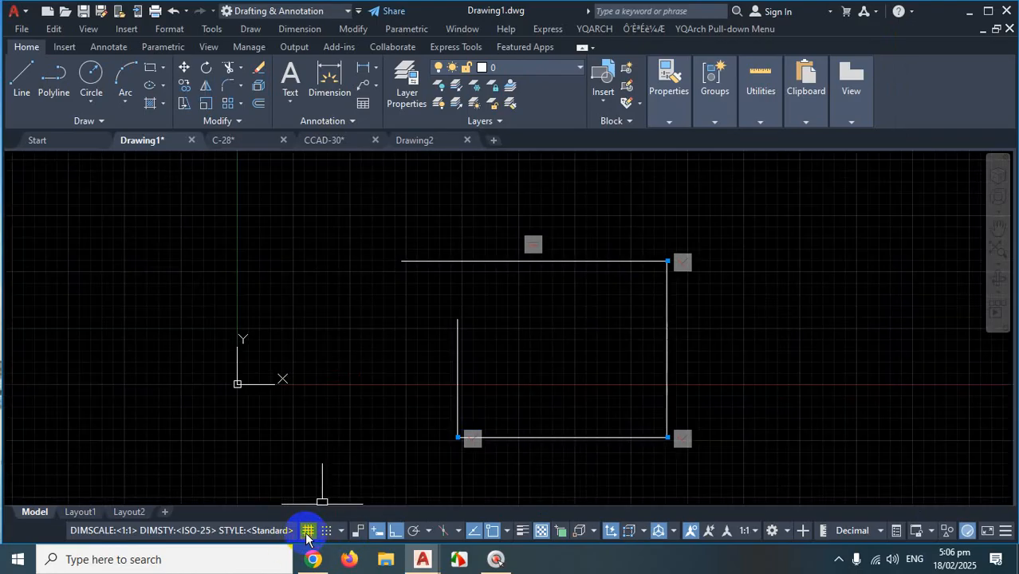
left_click(706, 447)
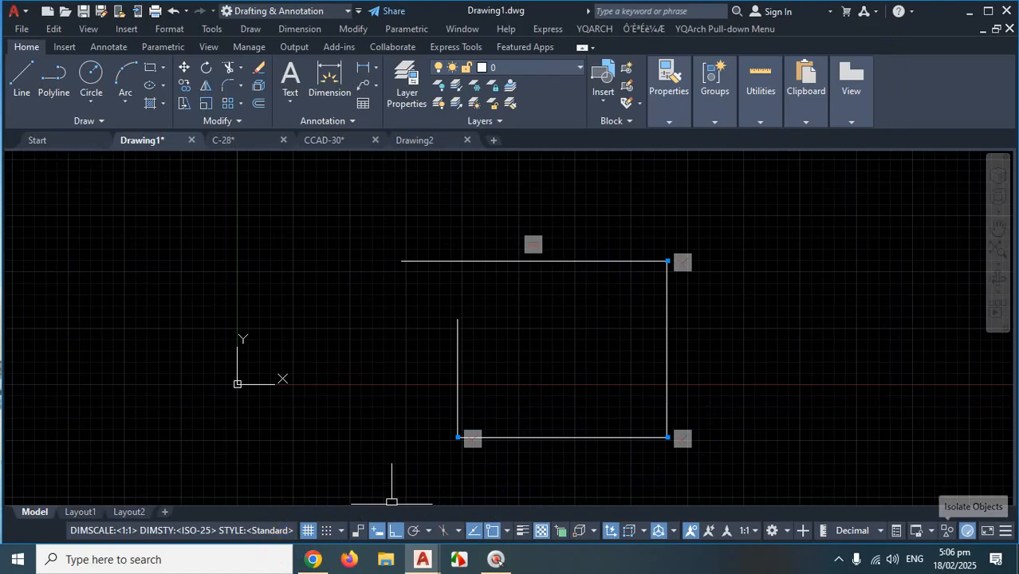
left_click(838, 559)
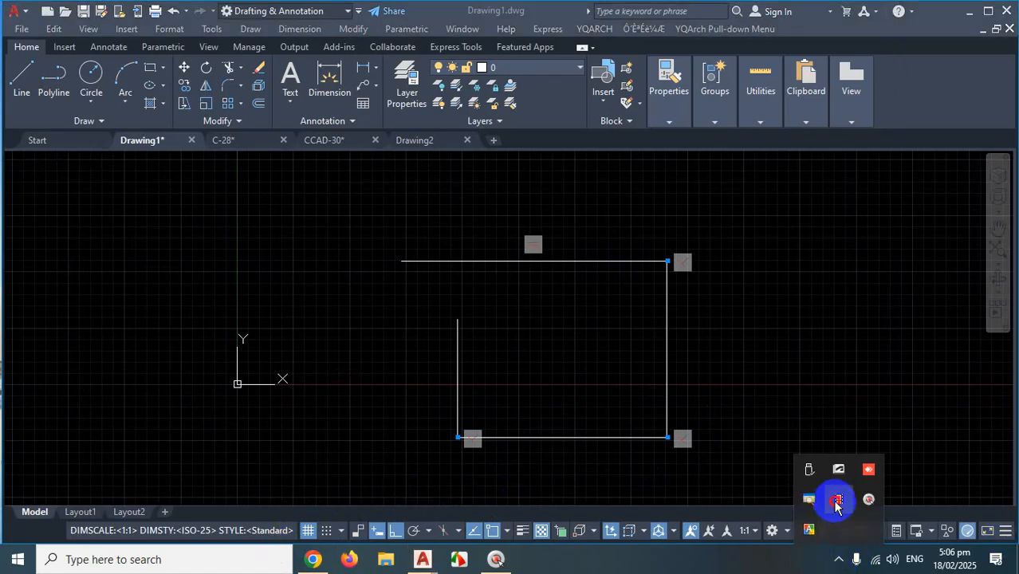
left_click(837, 499)
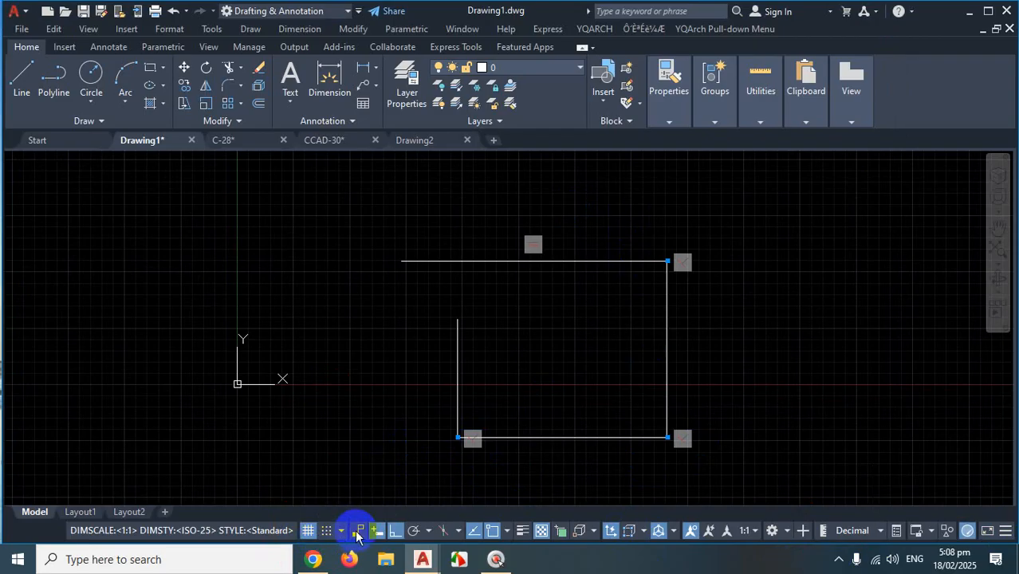
Remove the Infer Constraints entry from the status bar
left_click(1005, 530)
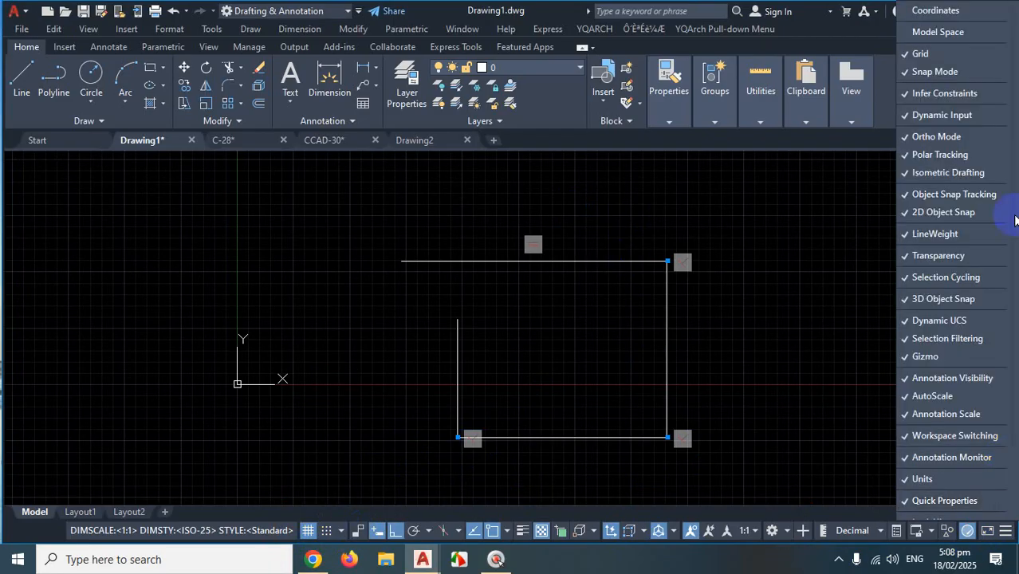
left_click(951, 94)
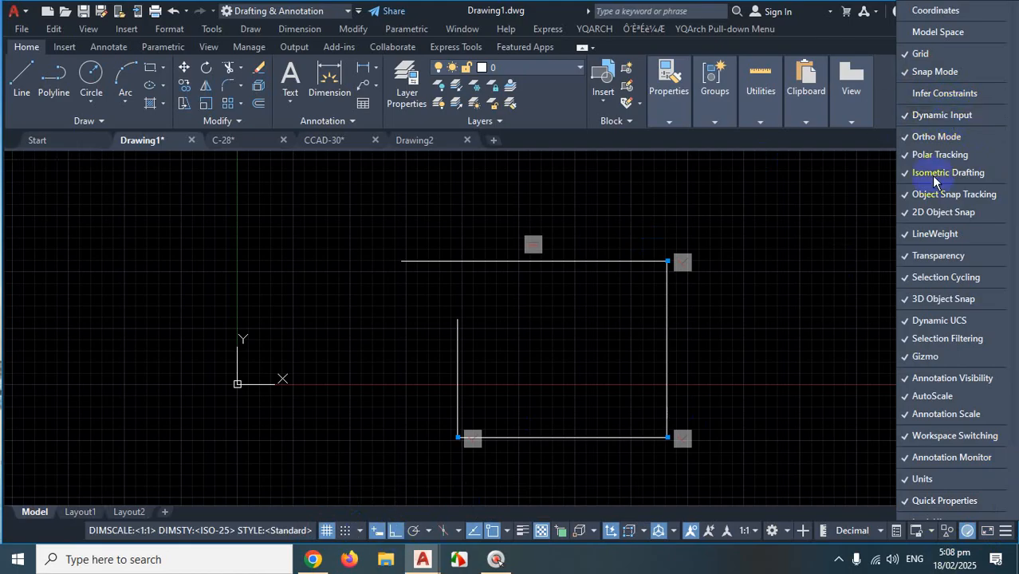
Remove the Dynamic Input entry from the status bar, restore it, and turn Dynamic Input off
left_click(945, 114)
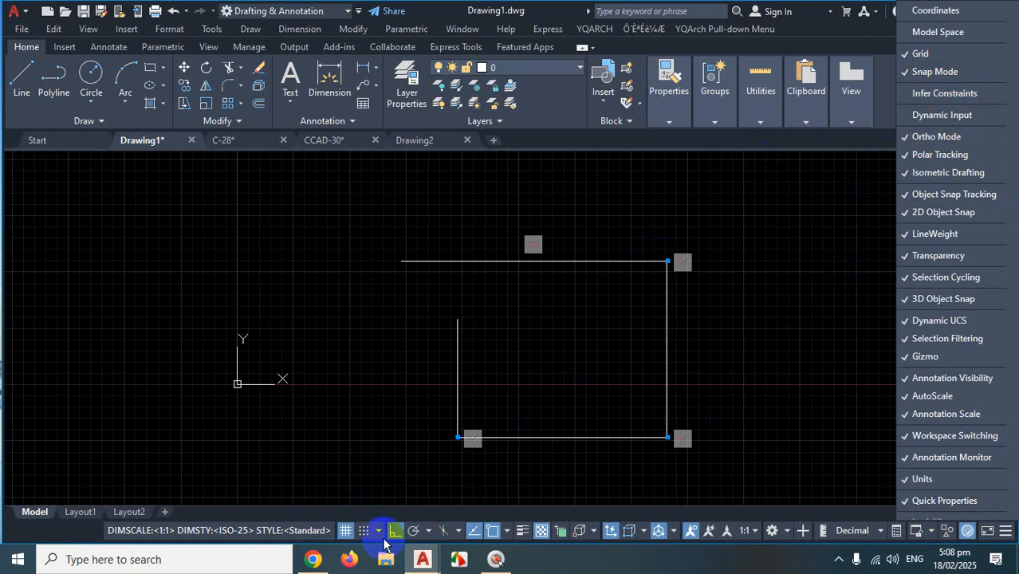
left_click(941, 115)
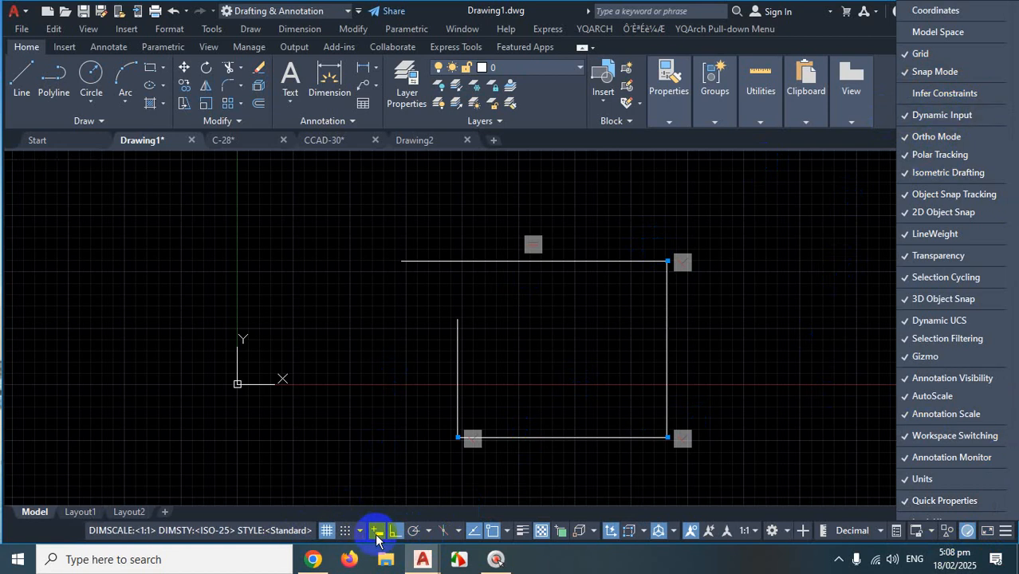
left_click(378, 536)
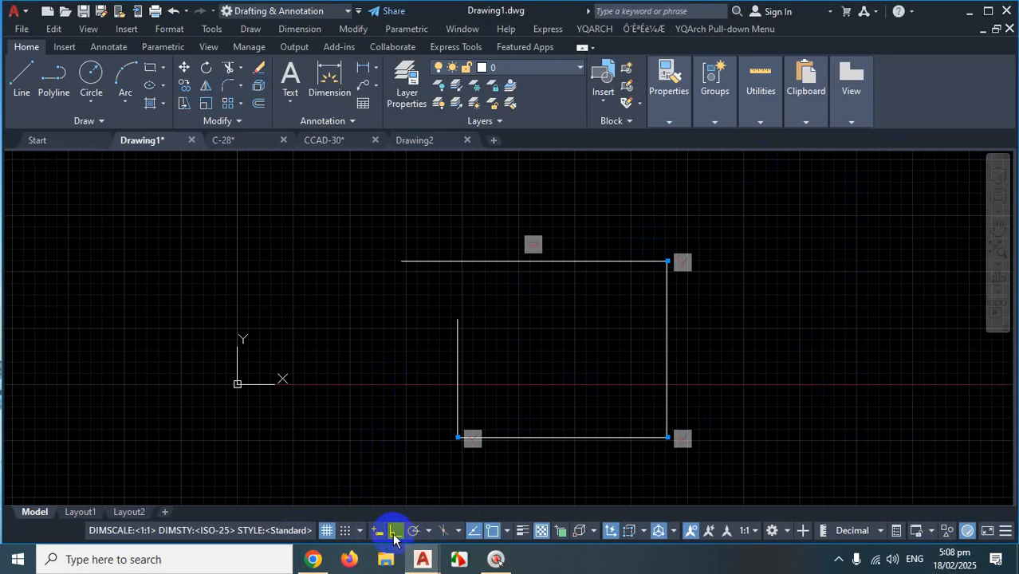
Make an empty window selection beside the lines, enter random letters with Dynamic Input off, and cancel the entry
scroll(426, 321, "down", 4)
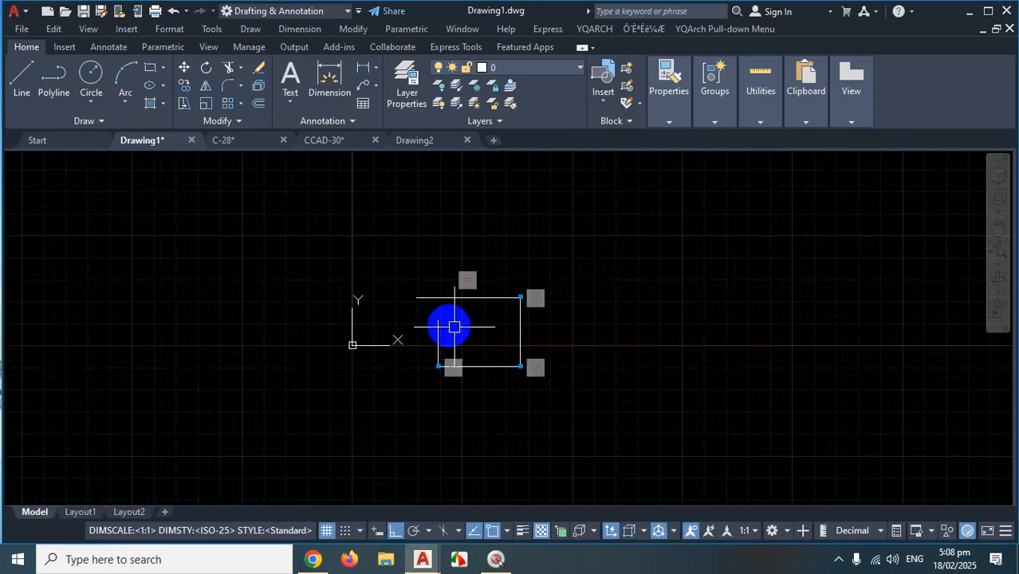
scroll(566, 311, "up", 2)
left_click(606, 218)
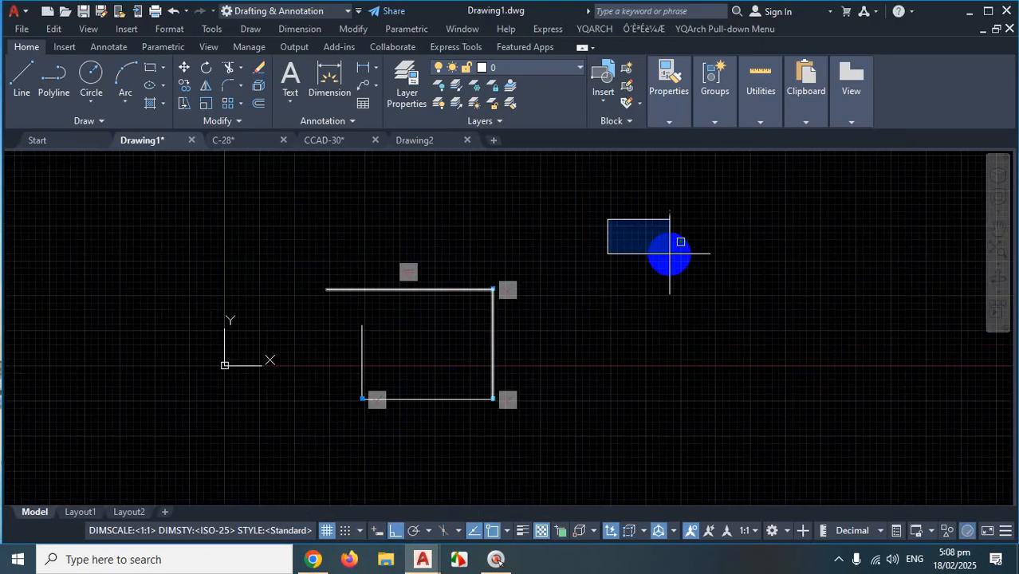
left_click(666, 250)
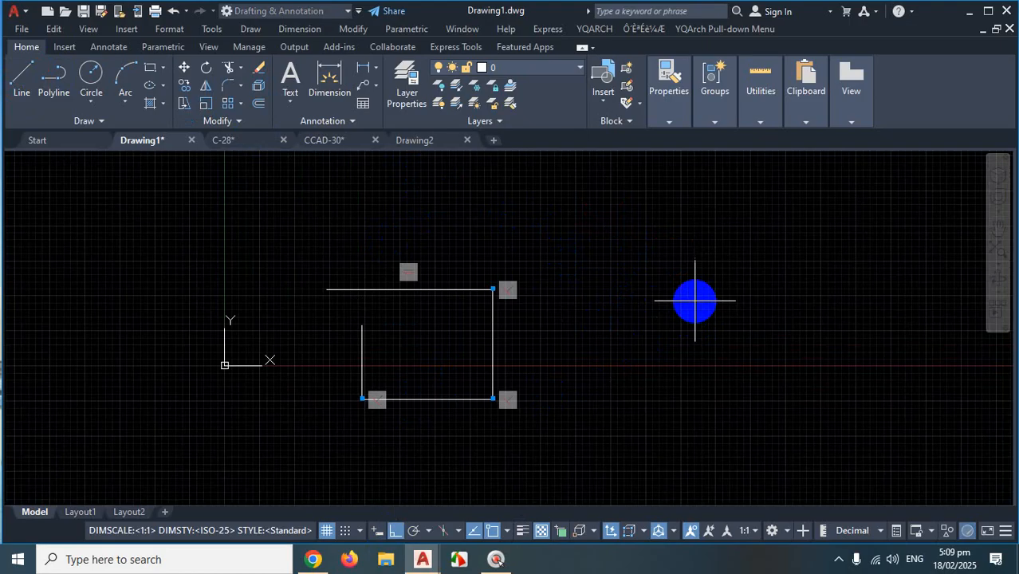
type("conjhfedfj")
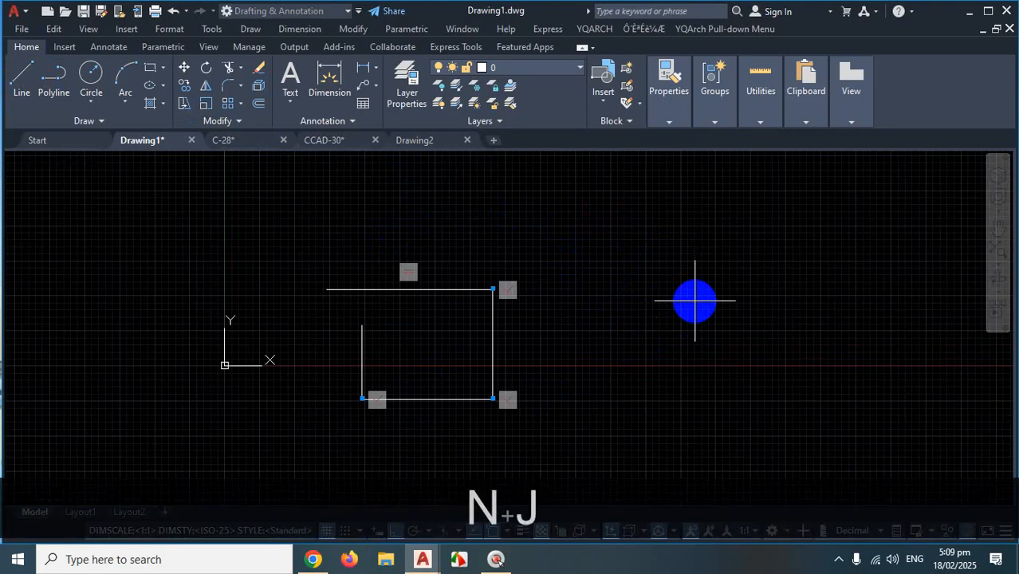
type("opfhodihjjmnmkj")
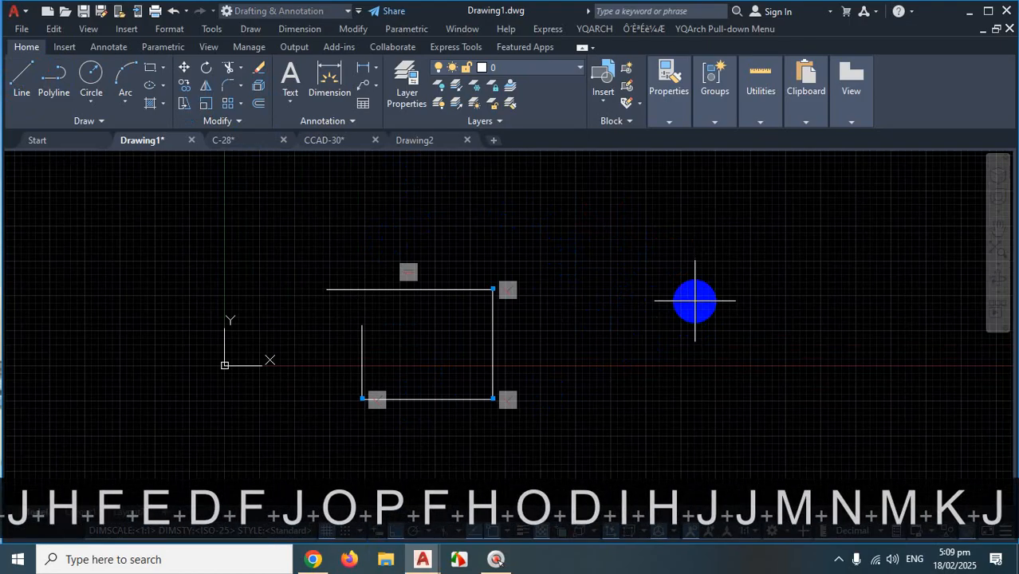
key("Escape")
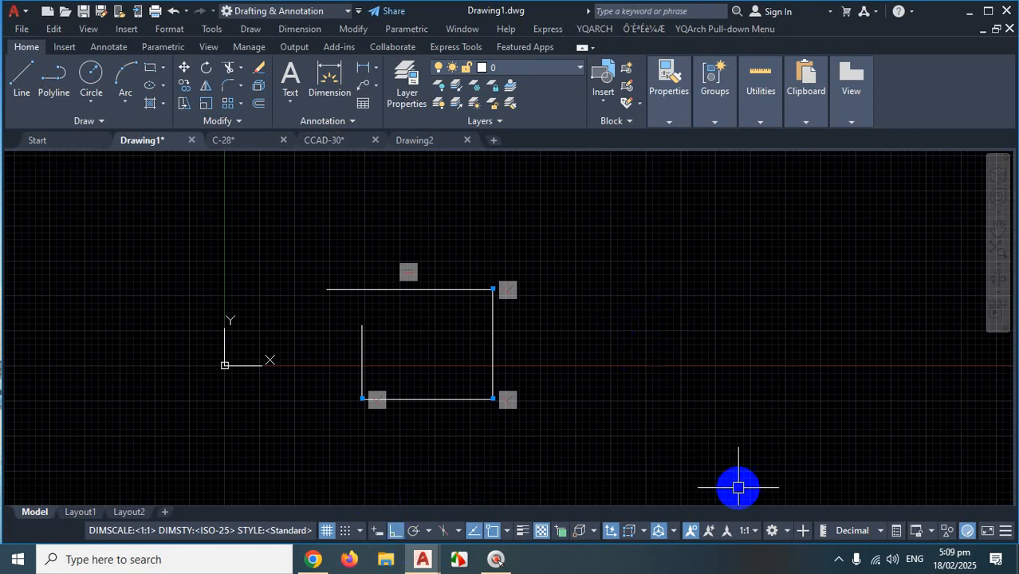
Remove and restore the Dynamic Input entry on the status bar, and turn Dynamic Input on
left_click(1004, 542)
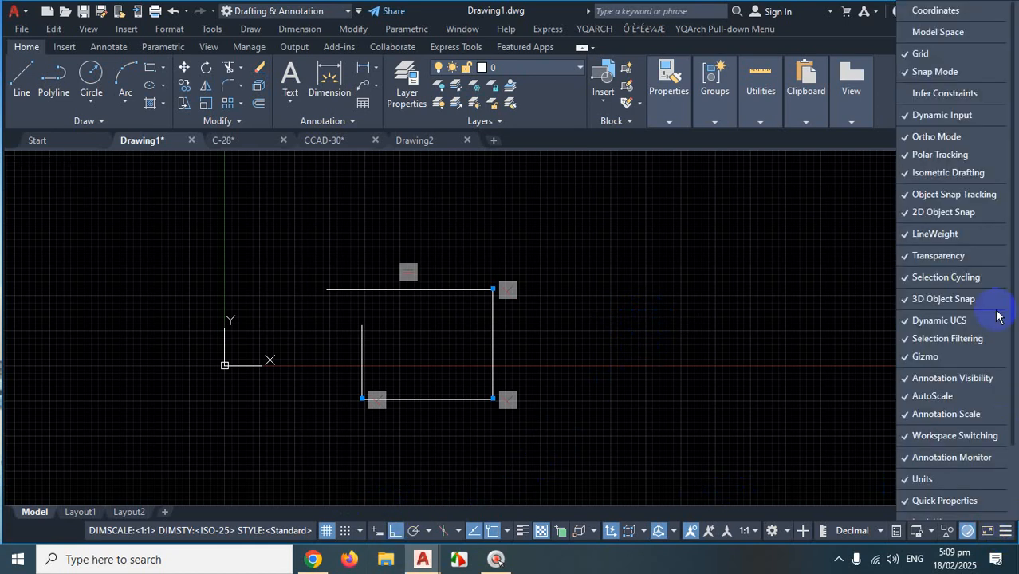
left_click(965, 125)
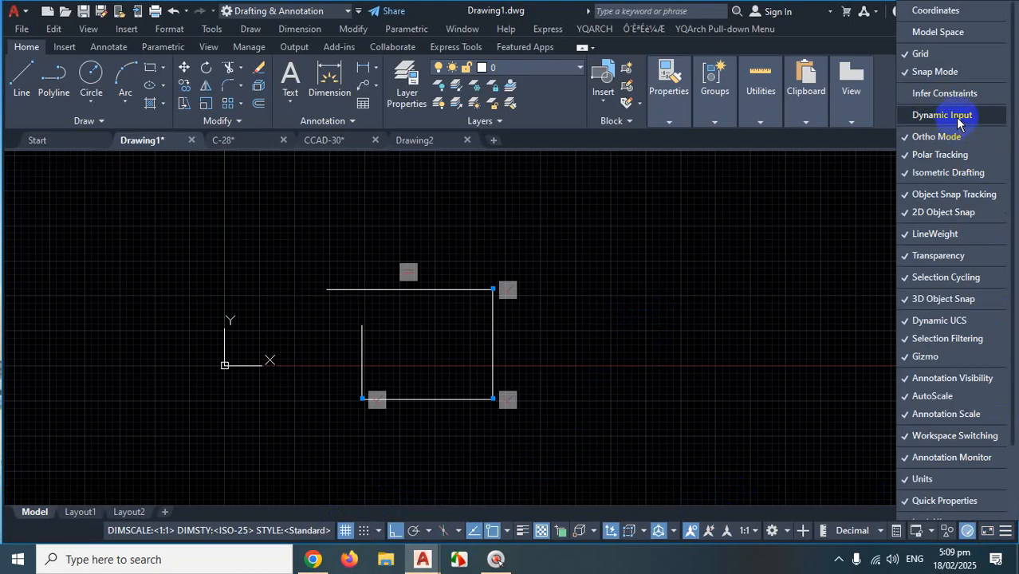
left_click(958, 117)
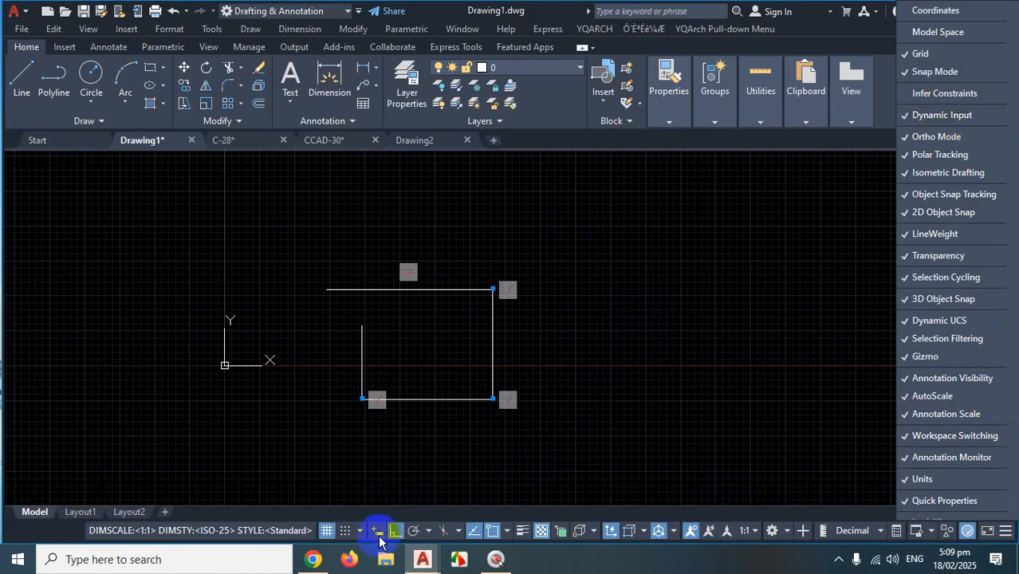
left_click(375, 531)
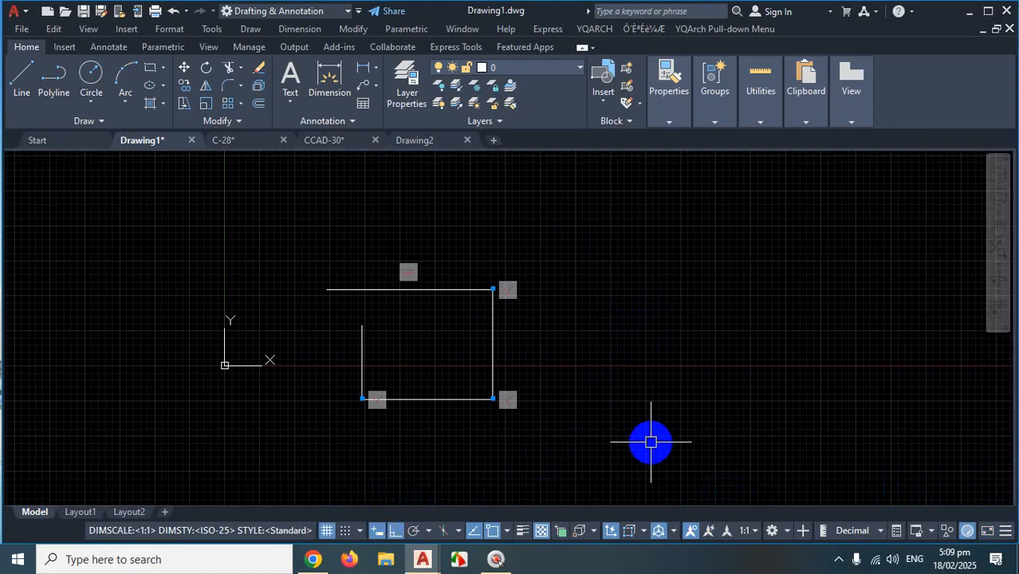
Display the command line with the COMMANDLINE command
type("COMMANDLINE")
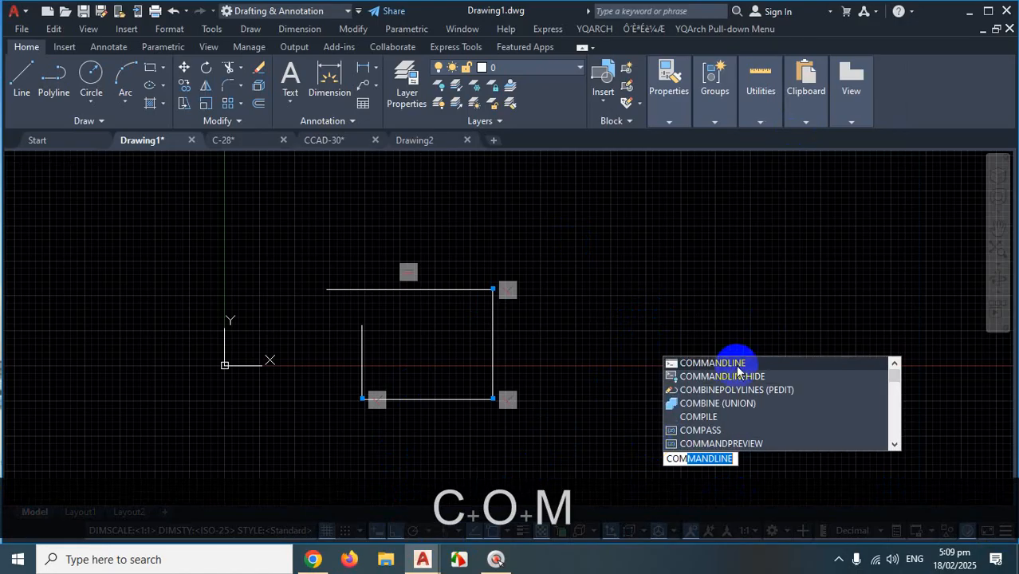
left_click(739, 362)
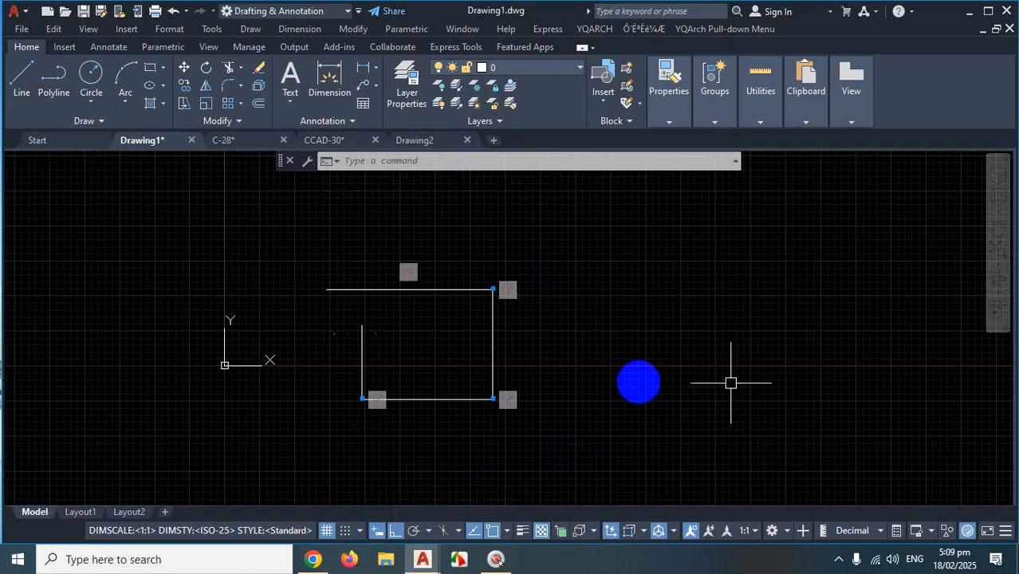
Start the Line command to view its prompts, place a first point below the existing lines, and cancel the command
left_click(21, 79)
key("ctrl+1")
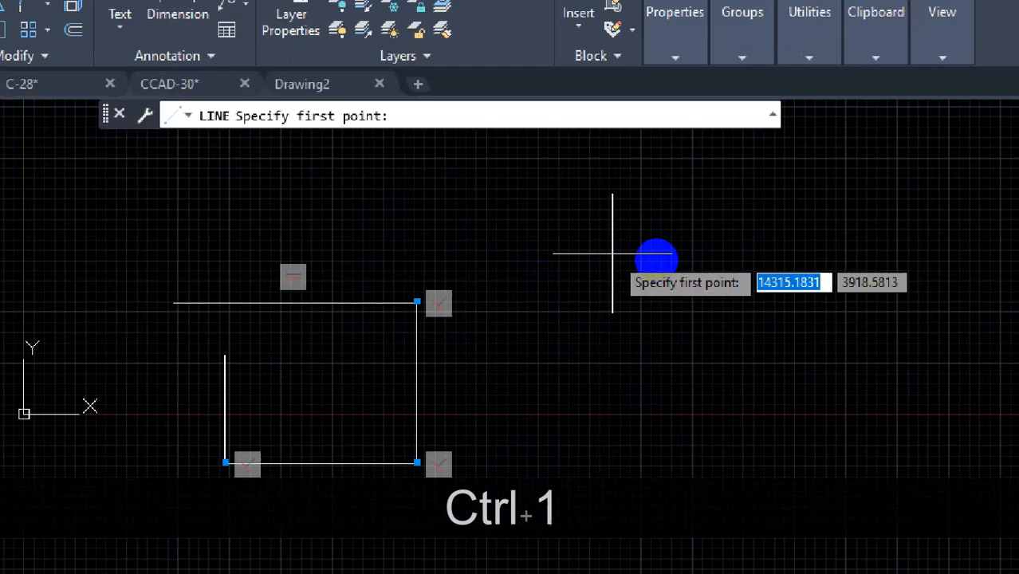
left_click(753, 248)
mouse_move(782, 201)
left_mouse_down()
mouse_move(656, 259)
mouse_move(849, 199)
left_mouse_up()
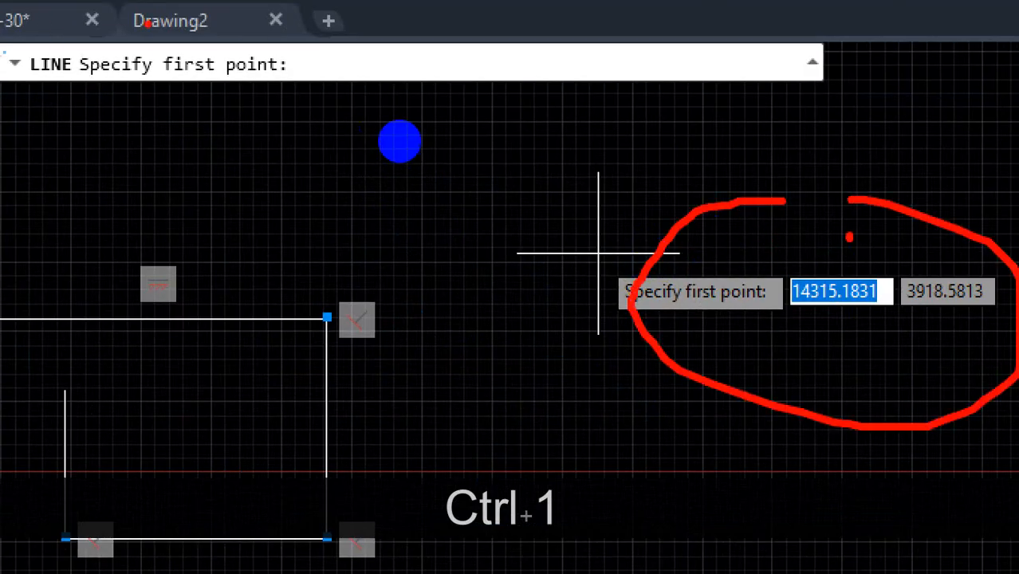
left_click_drag(185, 17, 252, 44)
left_click_drag(760, 251, 734, 234)
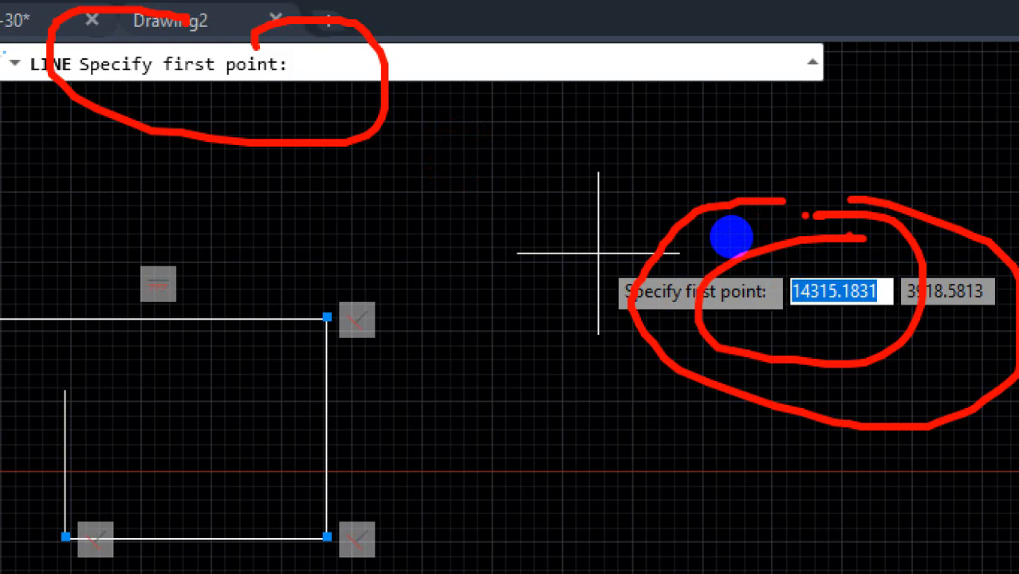
key("Escape")
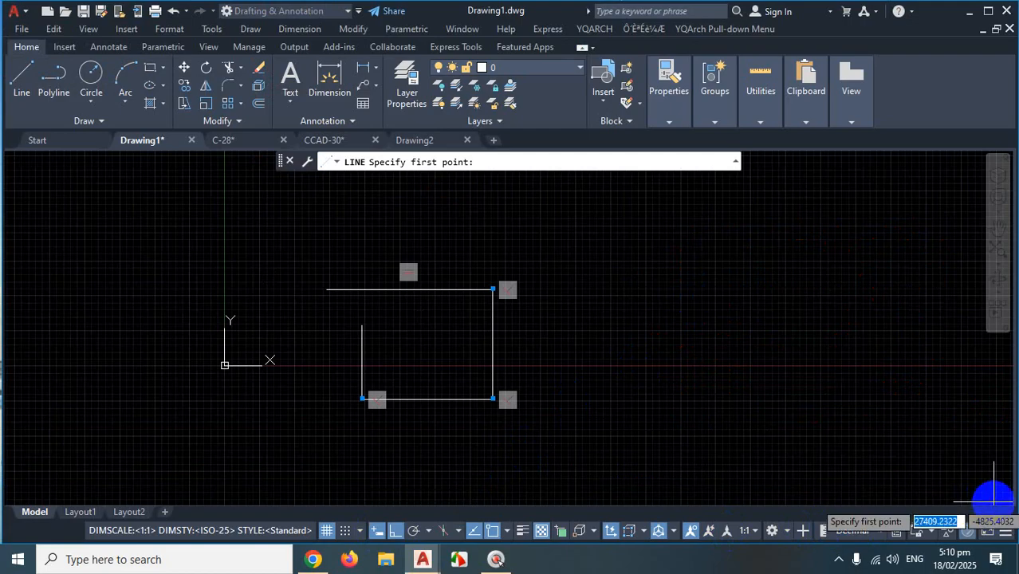
left_click(1006, 534)
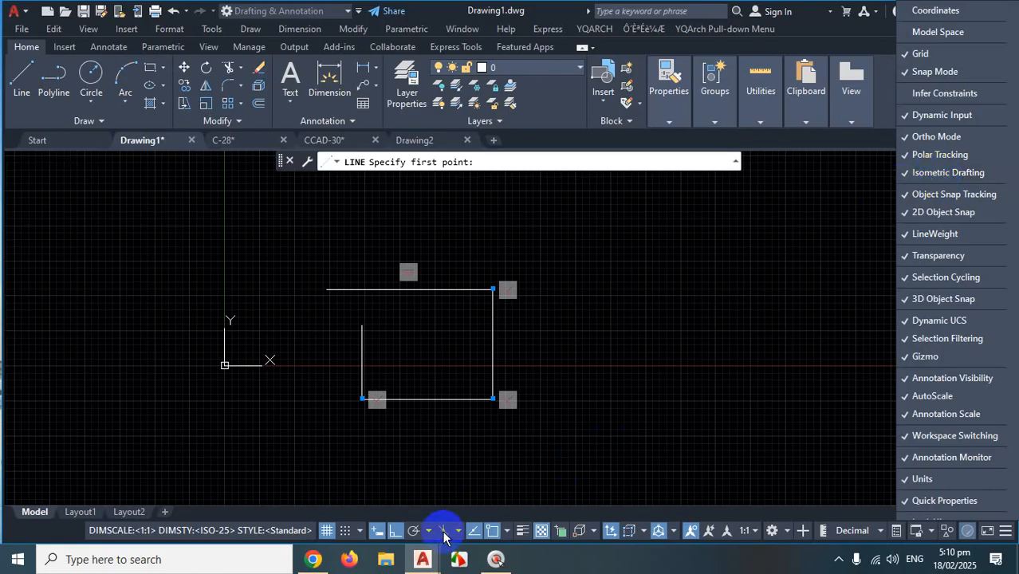
left_click(496, 477)
left_click(450, 463)
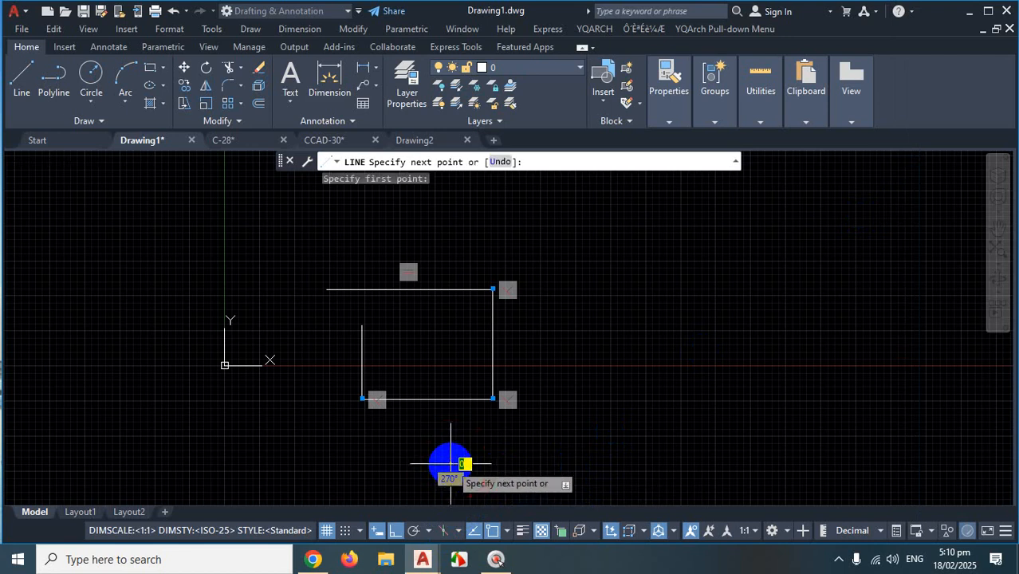
key("Escape")
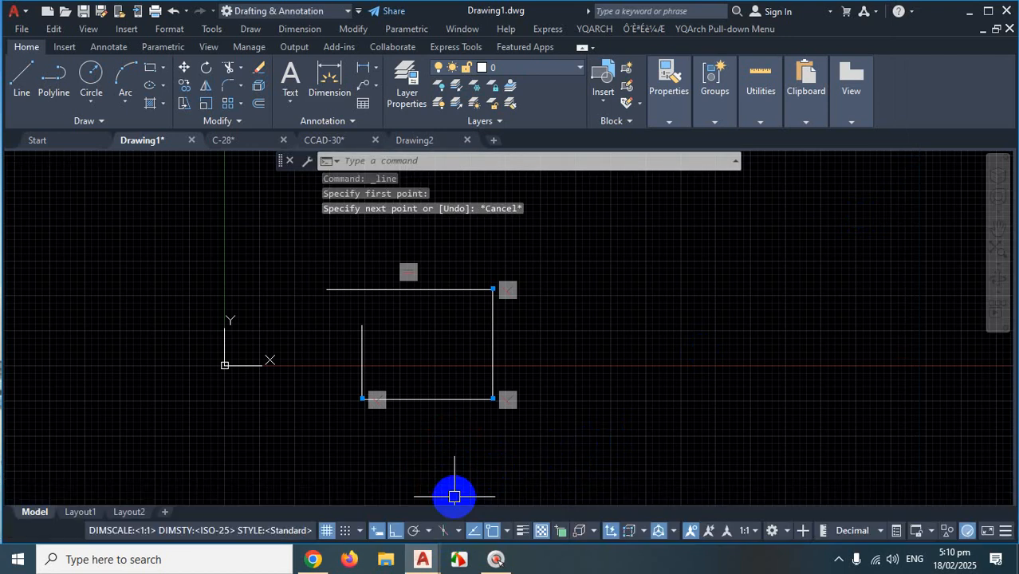
Turn on Isometric Drafting with the left isoplane, examine the isometric grid and cursor, and turn it off
left_click(444, 531)
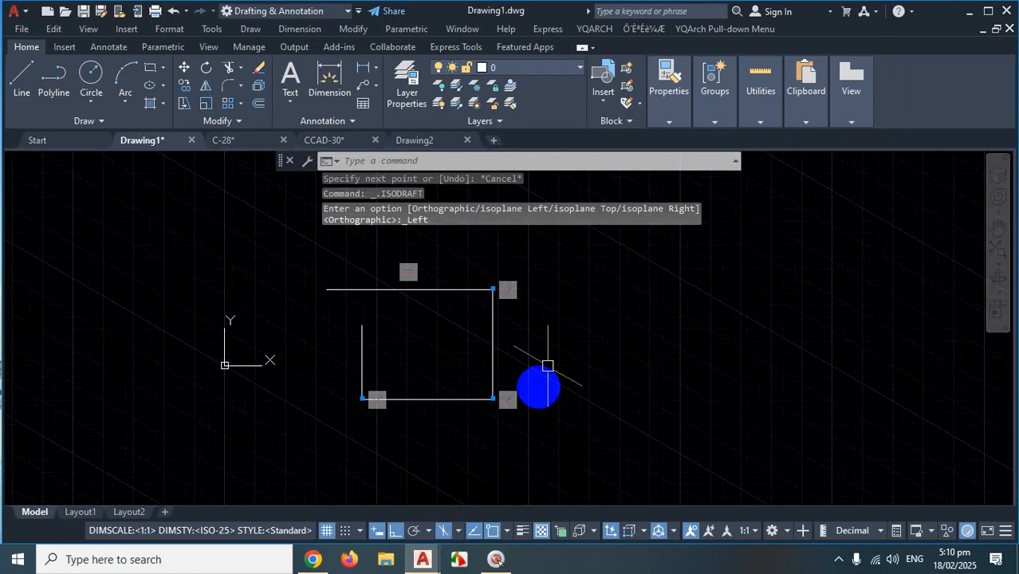
scroll(509, 334, "down", 2)
scroll(509, 334, "down", 4)
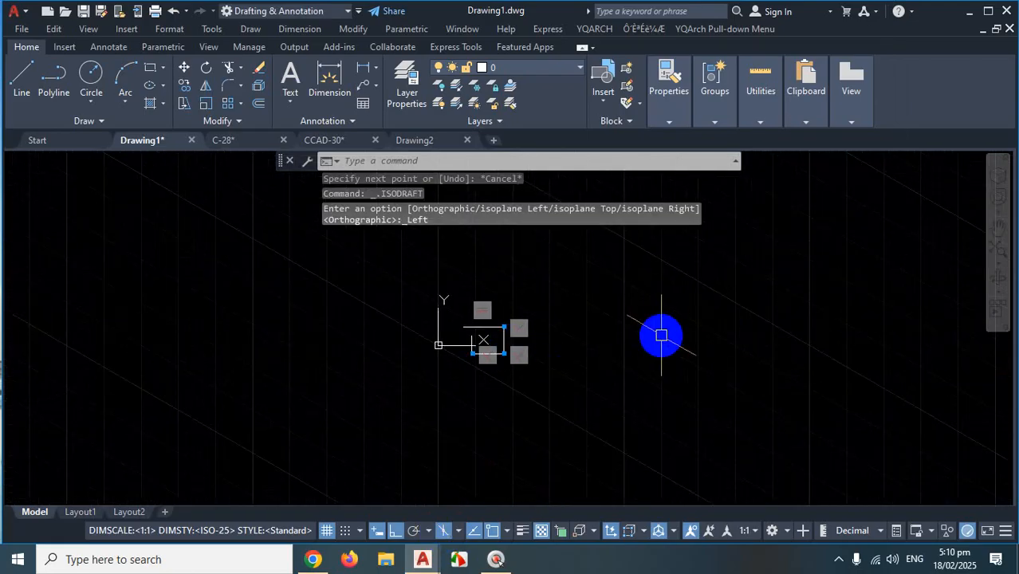
scroll(558, 343, "up", 4)
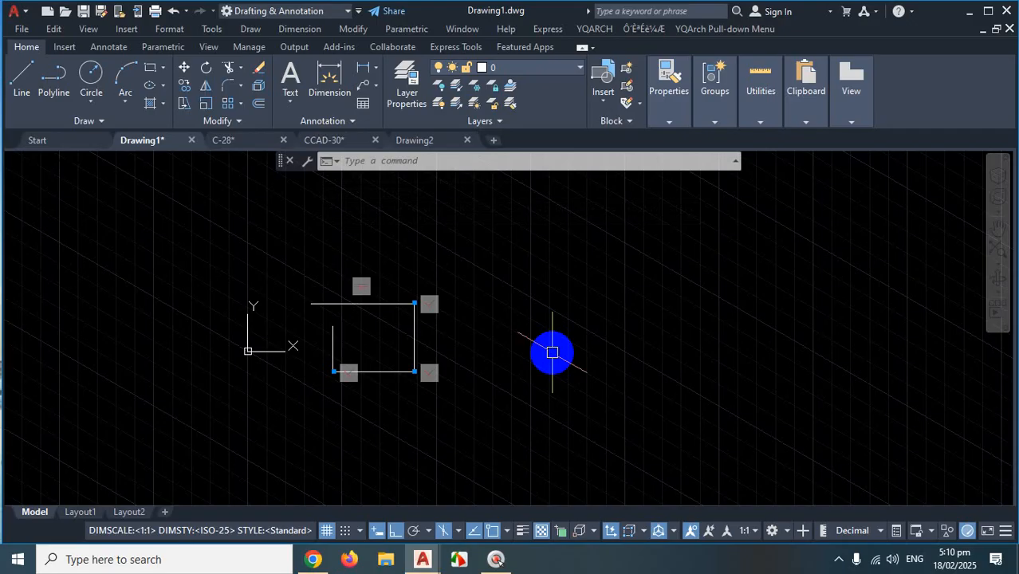
left_click(444, 534)
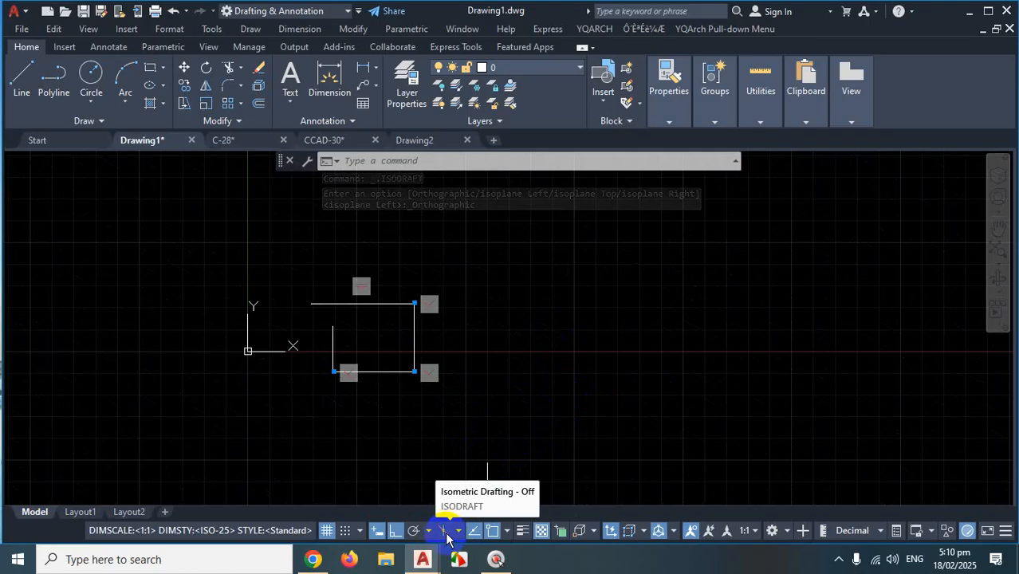
Remove the Isometric Drafting and Transparency entries from the status bar
left_click(1007, 532)
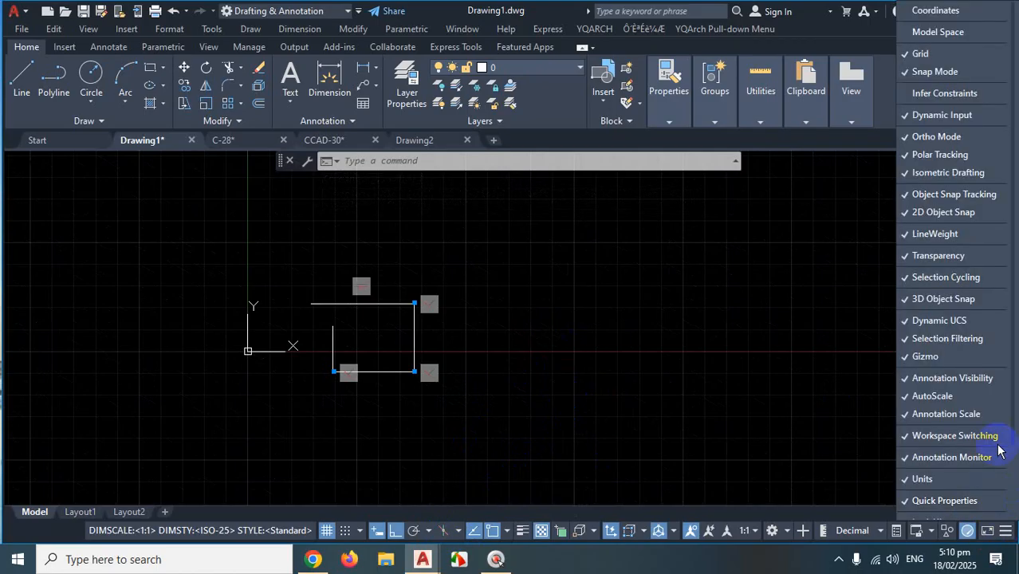
left_click(946, 175)
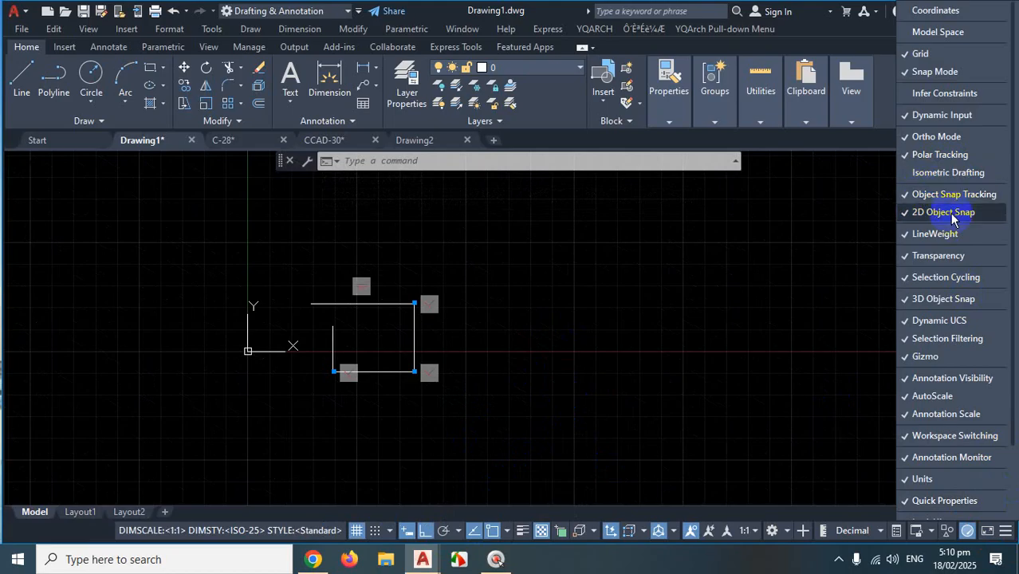
left_click(935, 257)
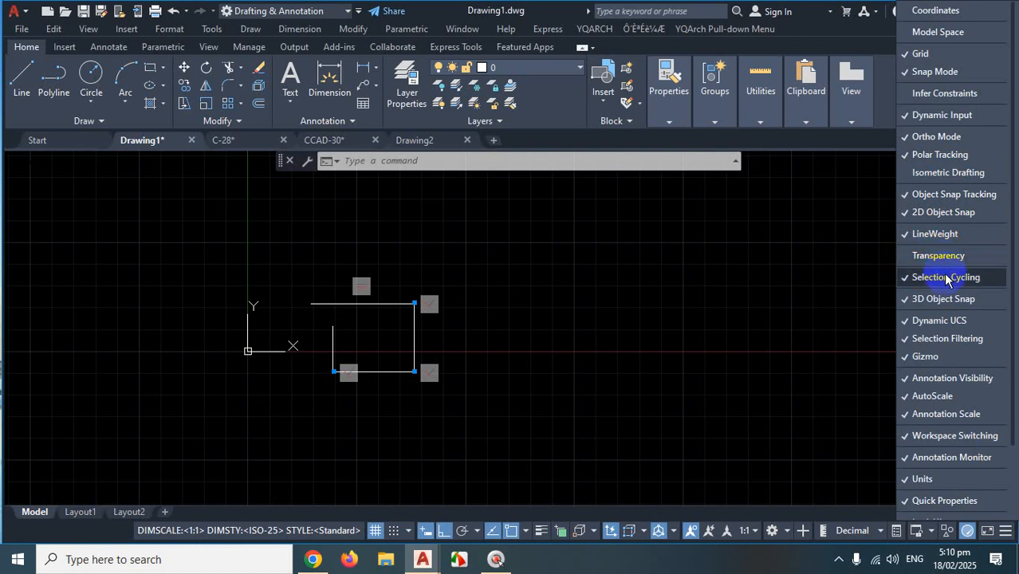
Remove and restore the Selection Cycling entry on the status bar, and toggle Selection Cycling on and off
left_click(946, 279)
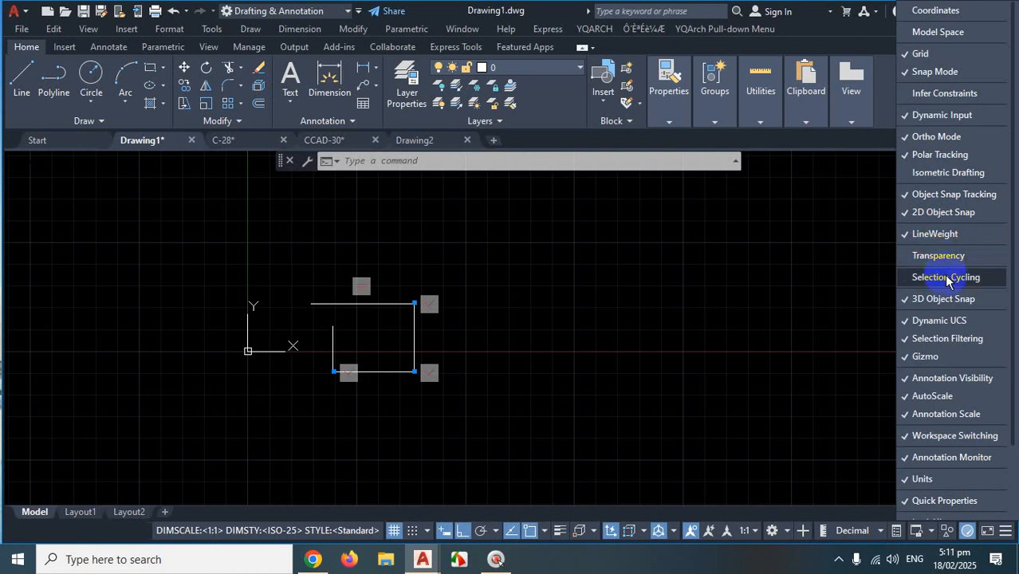
left_click(946, 278)
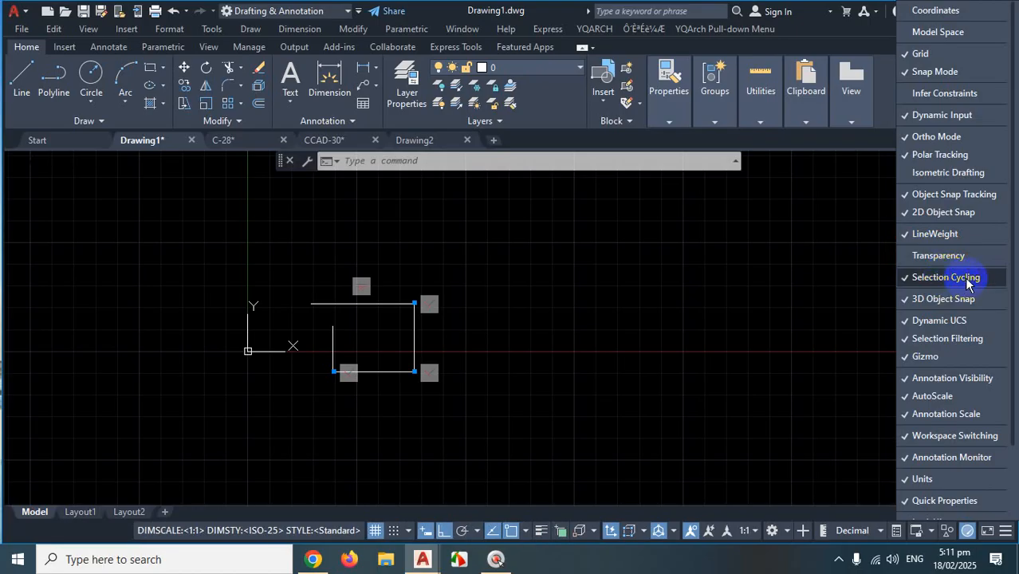
left_click(560, 532)
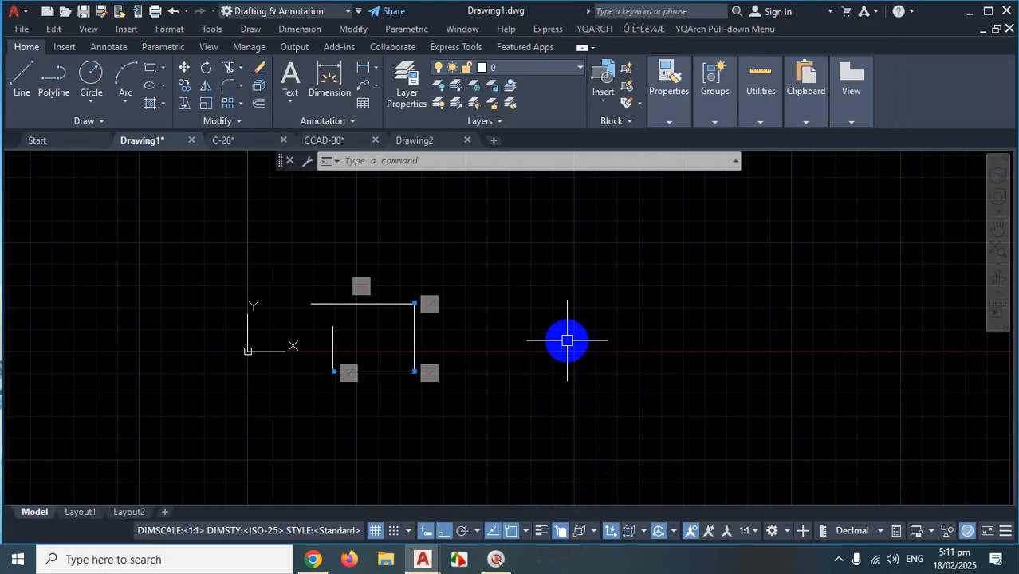
left_click(560, 531)
Remove the Selection Cycling and 3D Object Snap entries from the status bar
left_click(1004, 536)
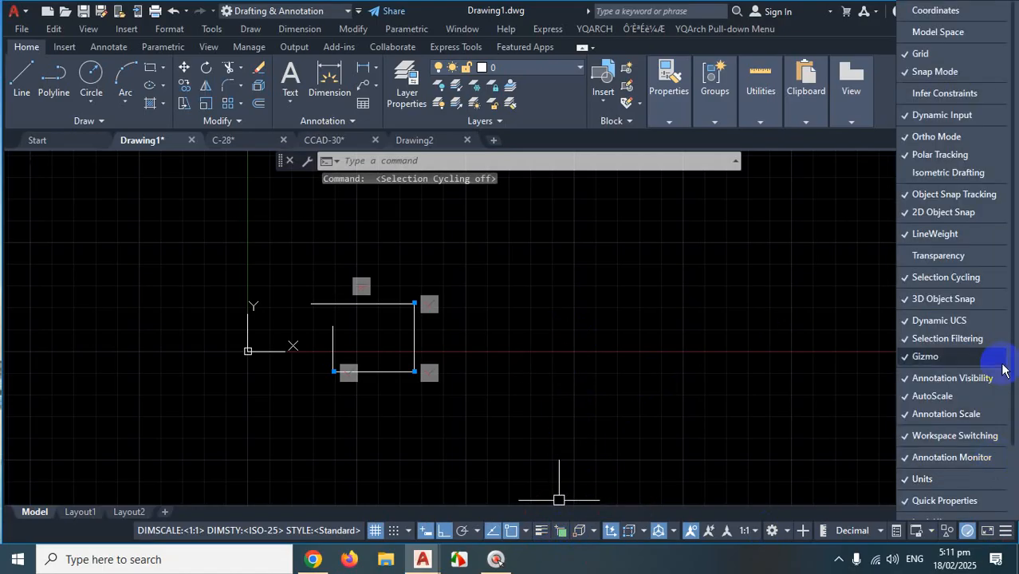
left_click(957, 277)
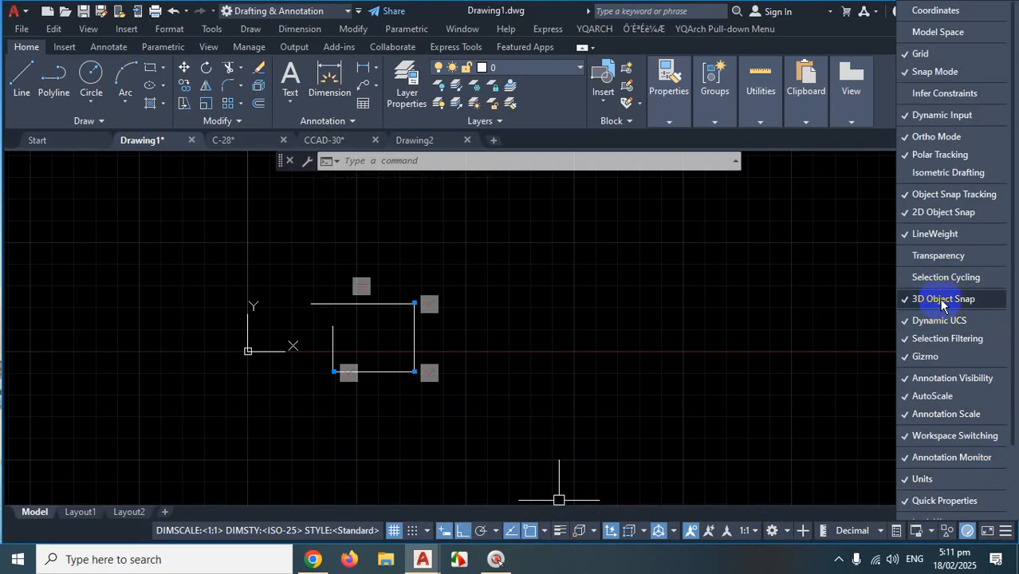
left_click(941, 301)
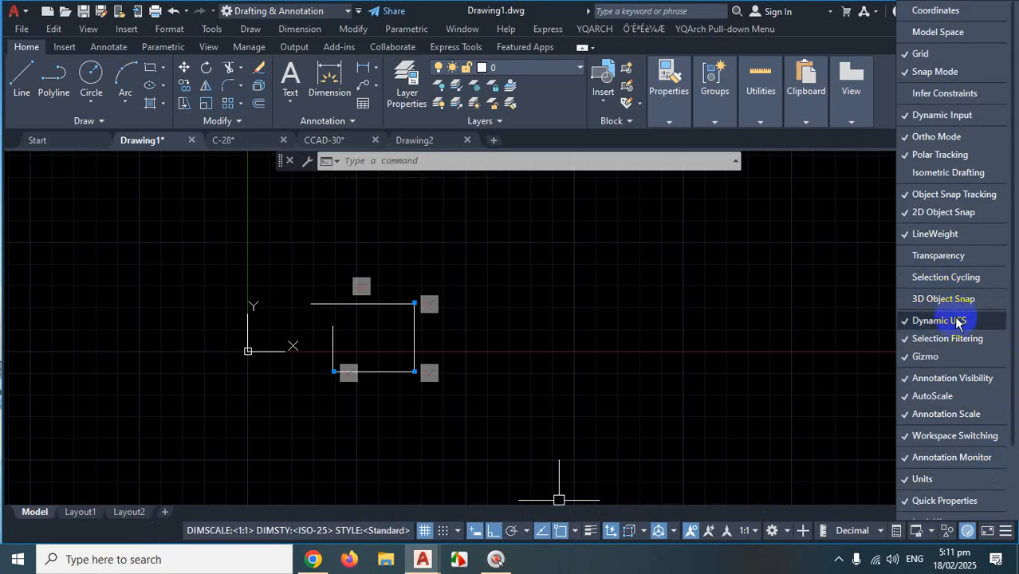
Remove the Dynamic UCS, Selection Filtering, Gizmo, Annotation Visibility, AutoScale and Annotation Scale entries from the status bar
left_click(958, 323)
left_click(966, 336)
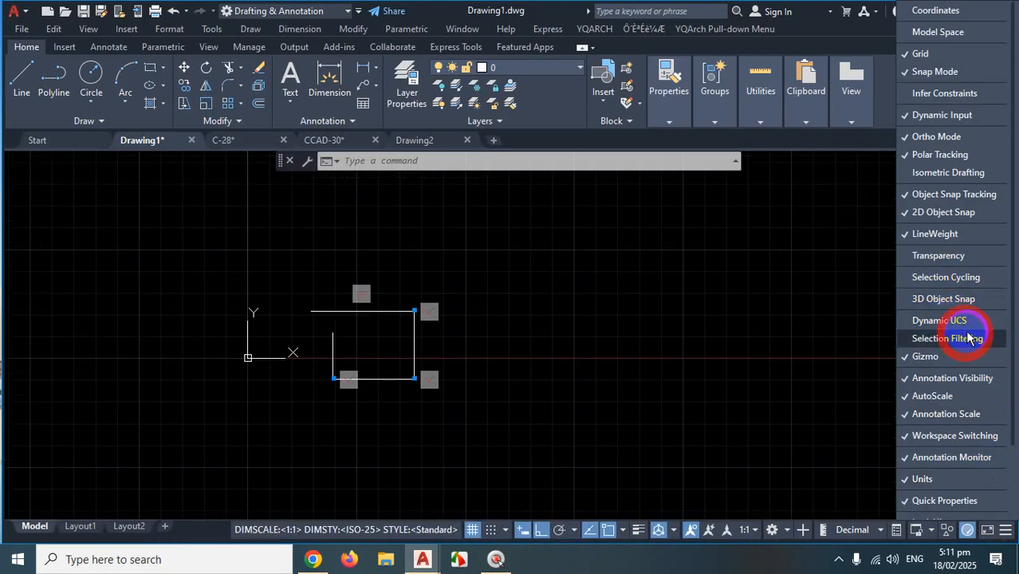
left_click(939, 359)
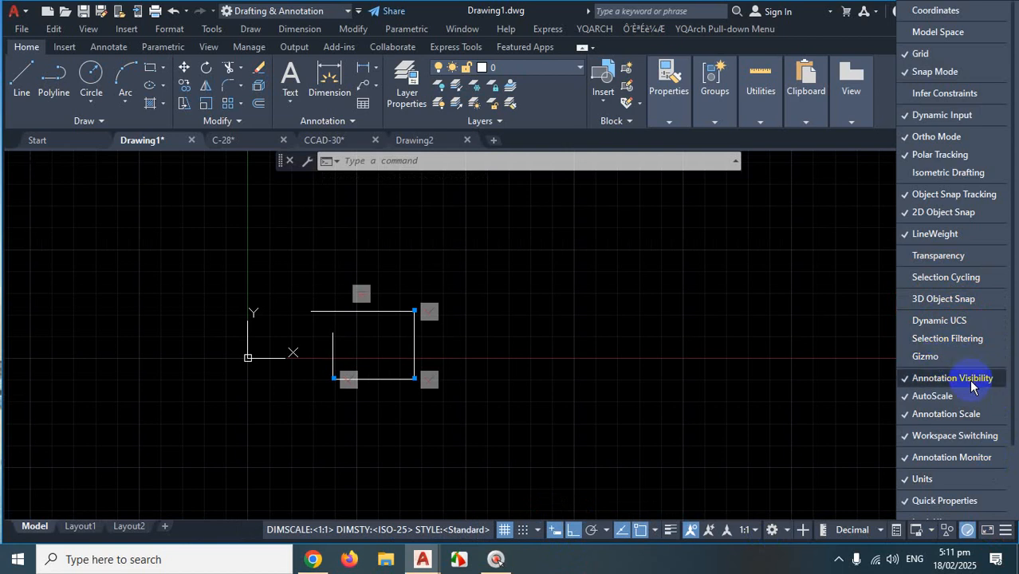
left_click(972, 384)
left_click(941, 395)
left_click(972, 415)
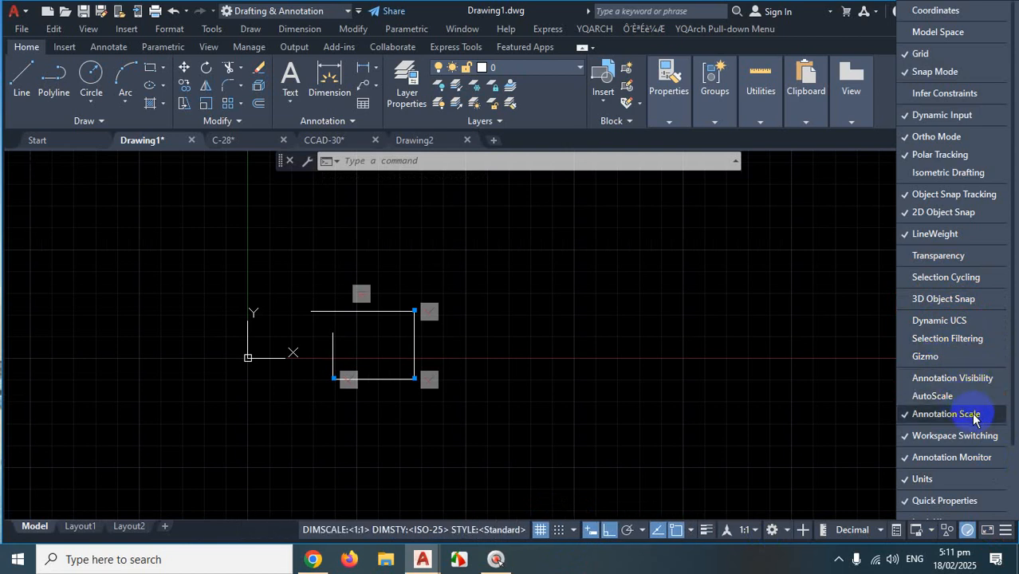
View the available workspaces from the status bar, and remove its Workspace Switching and Annotation Monitor entries
left_click(946, 432)
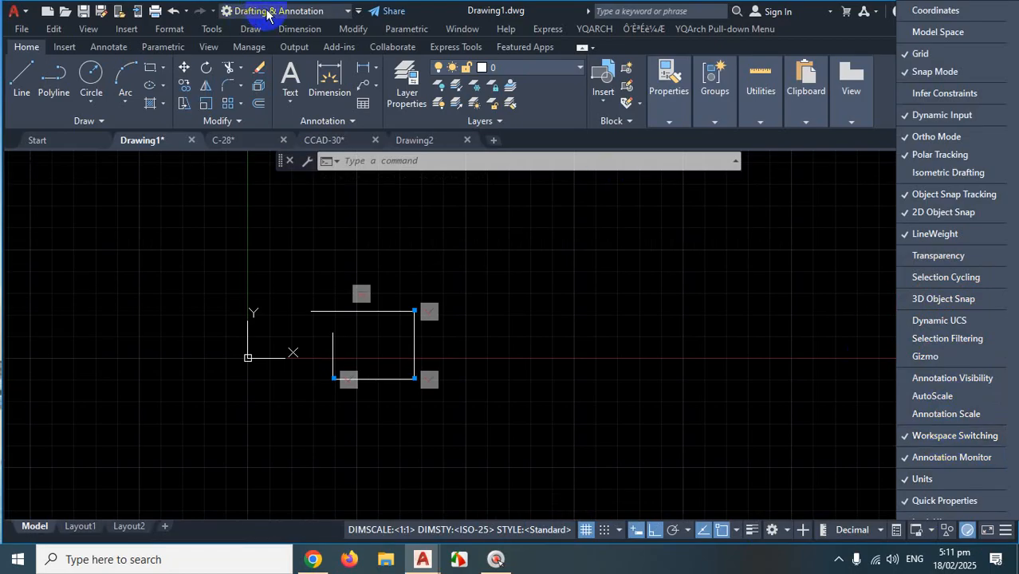
left_click(789, 535)
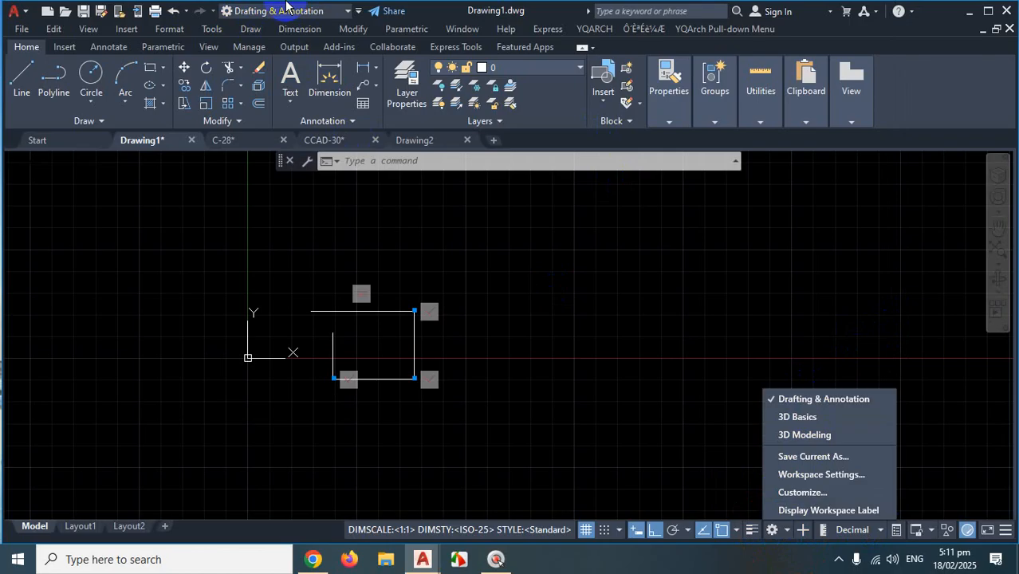
left_click(1008, 531)
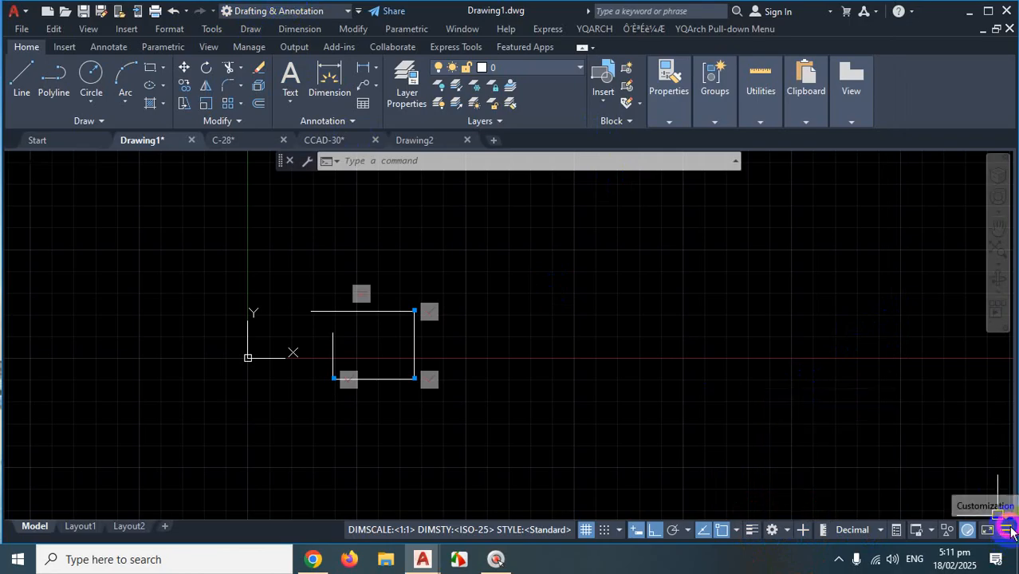
left_click(1007, 531)
left_click(971, 435)
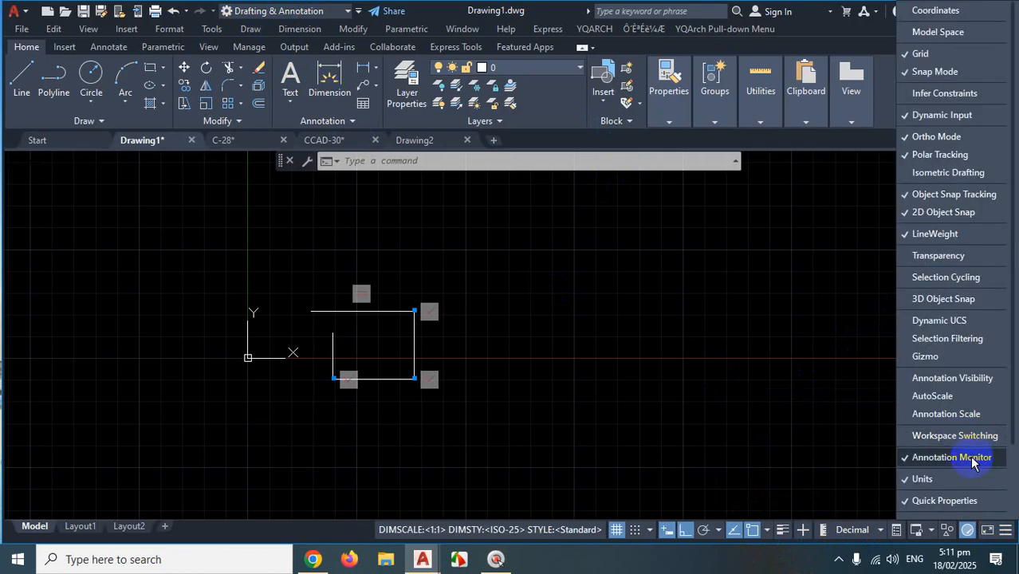
left_click(973, 459)
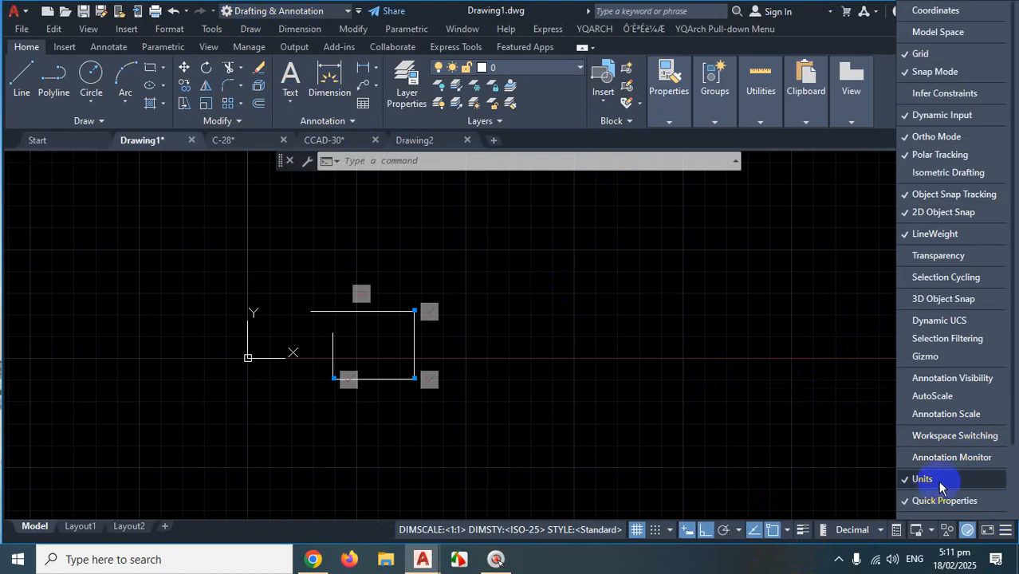
Remove the Lock UI, Isolate Objects, Graphics Performance and Clean Screen entries from the status bar
scroll(909, 395, "down", 2)
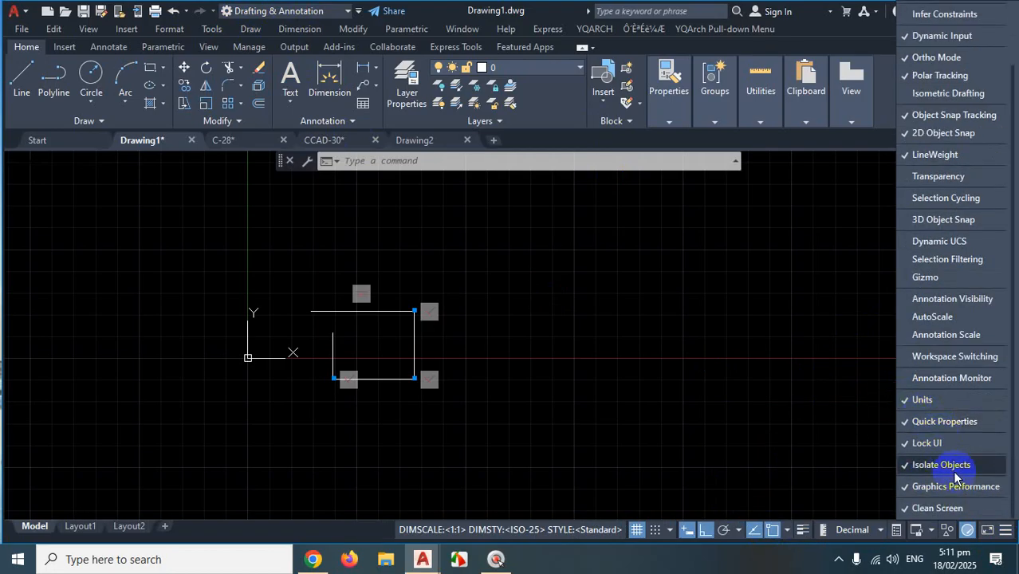
left_click(933, 443)
left_click(952, 466)
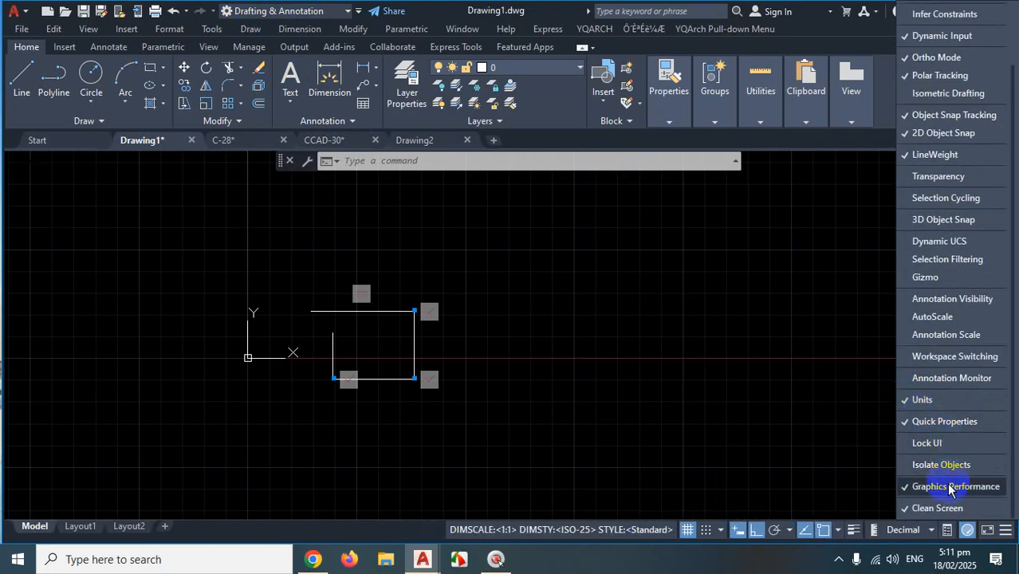
left_click(945, 486)
left_click(947, 511)
scroll(811, 365, "up", 2)
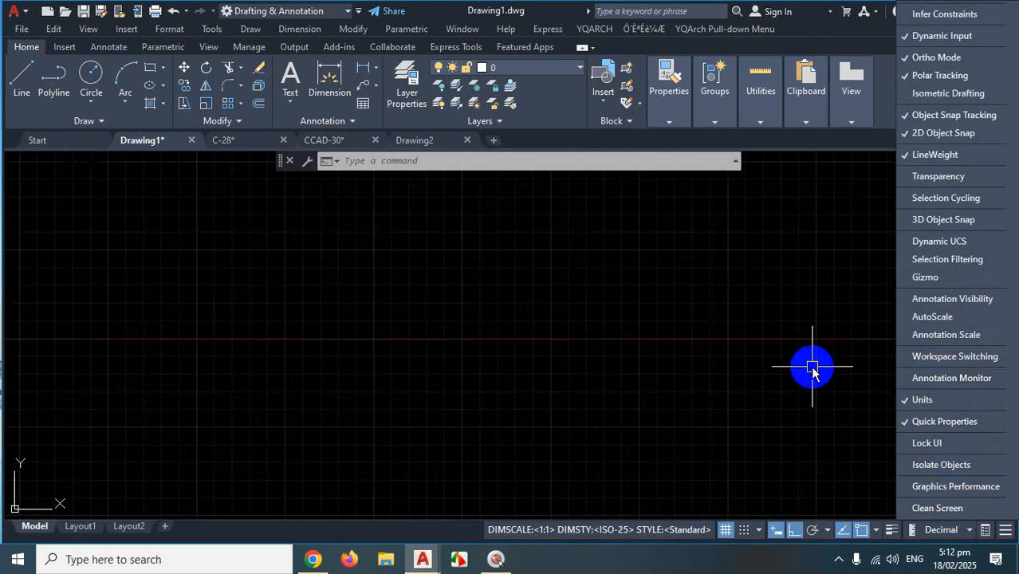
left_click(788, 408)
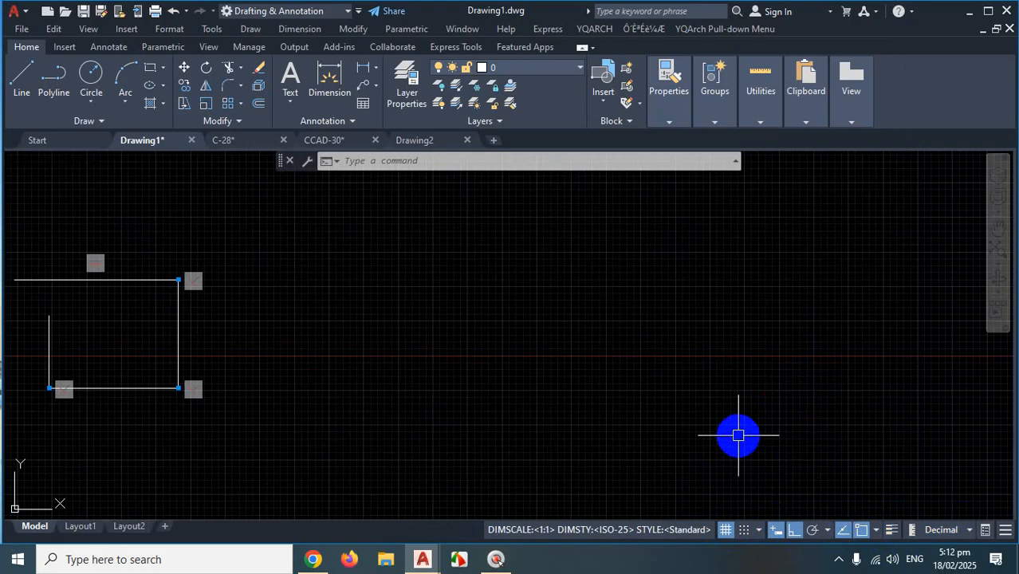
scroll(564, 374, "down", 2)
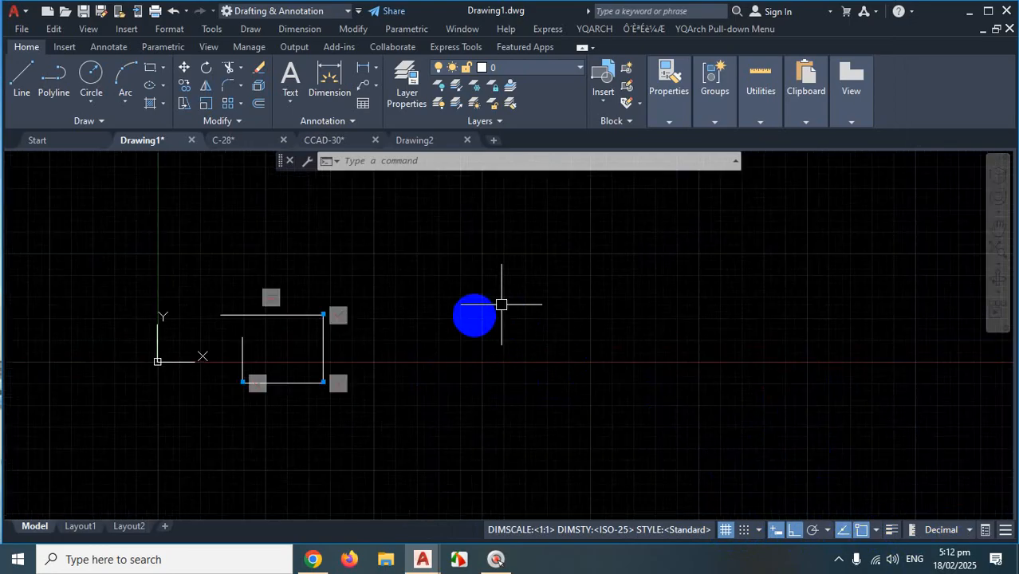
left_click(415, 262)
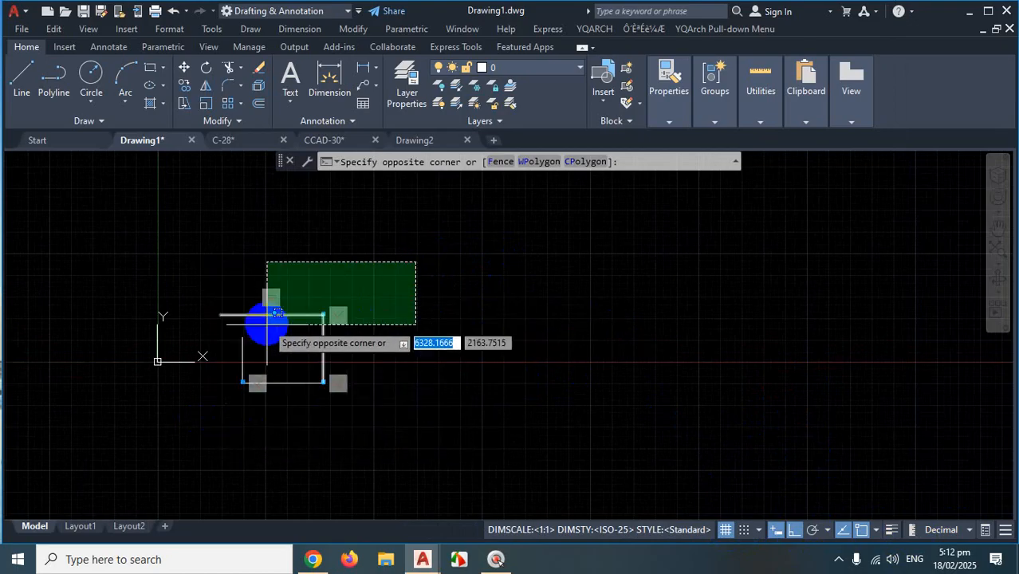
left_click(464, 286)
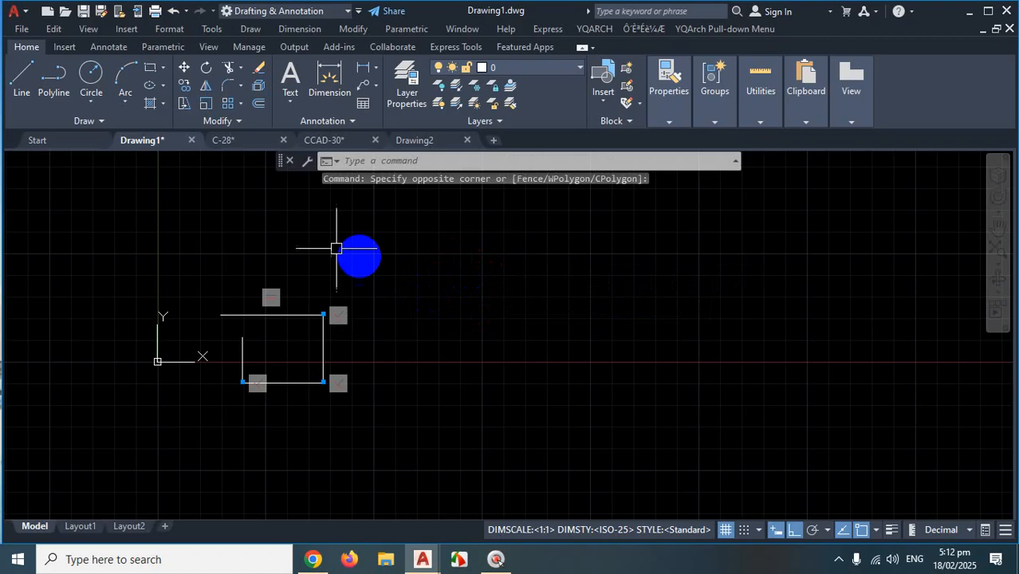
Draw two neighbouring circles to the right of the open rectangle, with radii of about 1896 and 1248
left_click(91, 76)
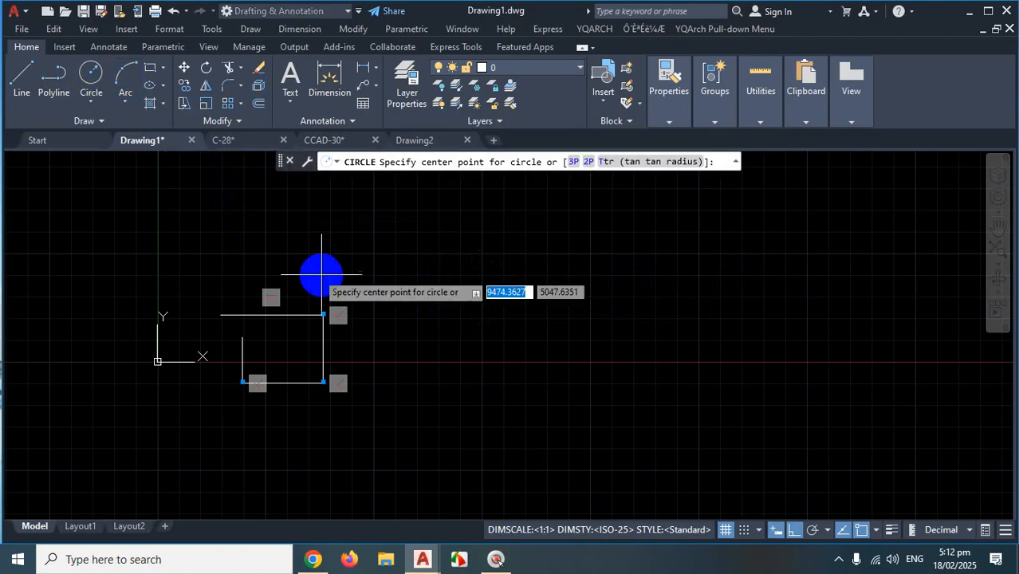
left_click(491, 293)
left_click(518, 313)
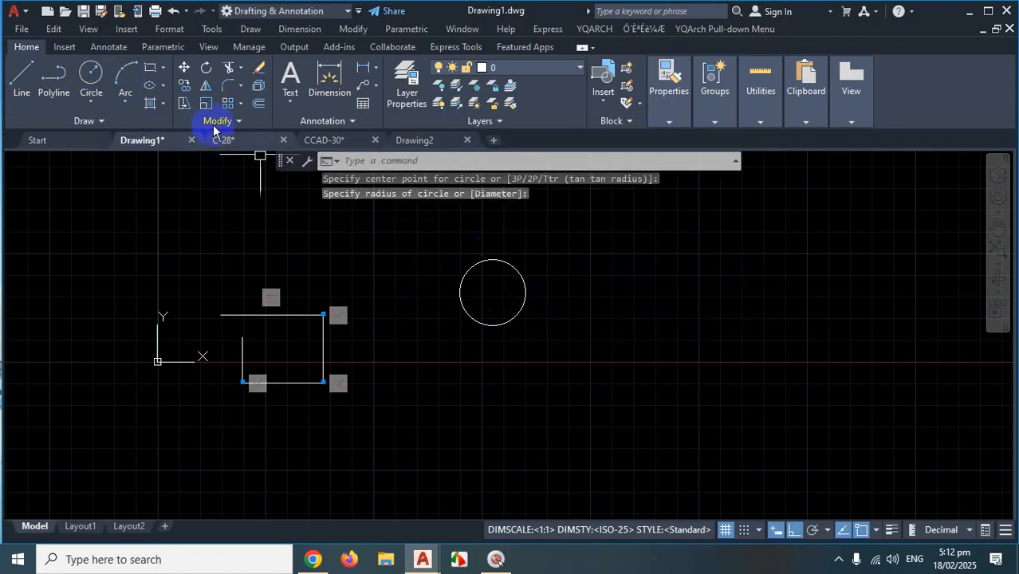
left_click(91, 76)
left_click(553, 283)
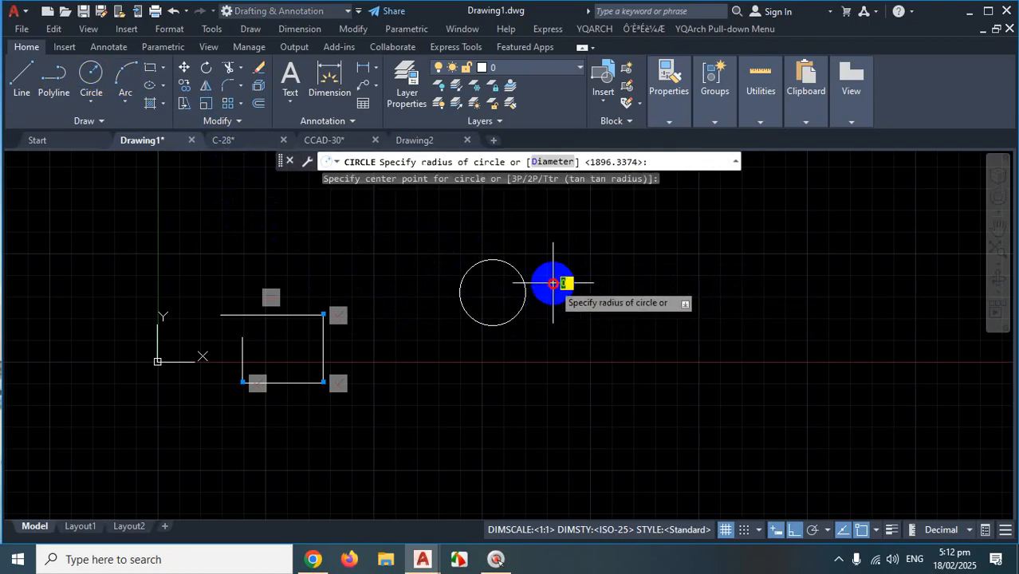
left_click(559, 301)
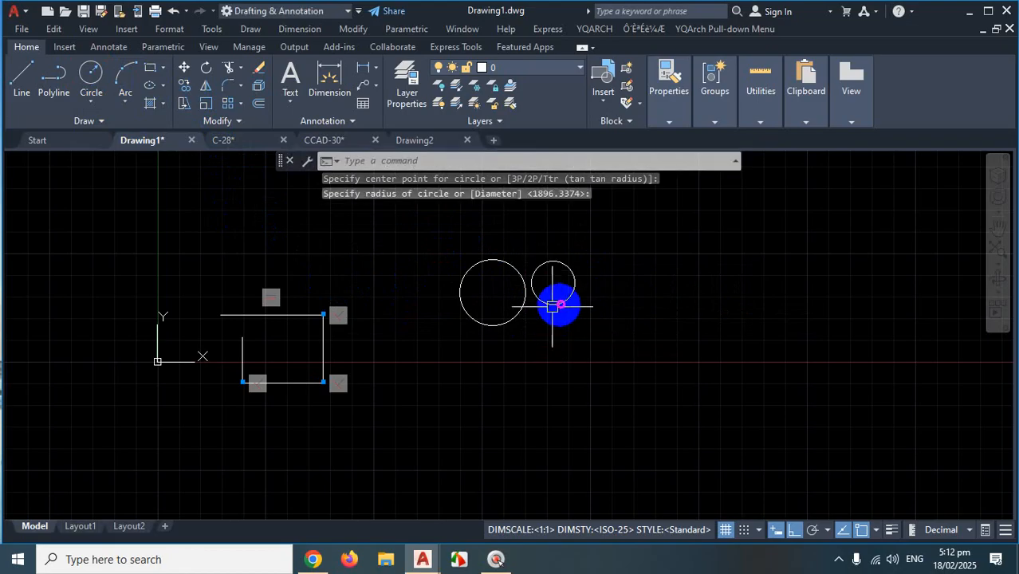
Draw a circle of about 1422 radius overlapping the small circle from below, and a fourth circle above the group
left_click(91, 73)
left_click(542, 325)
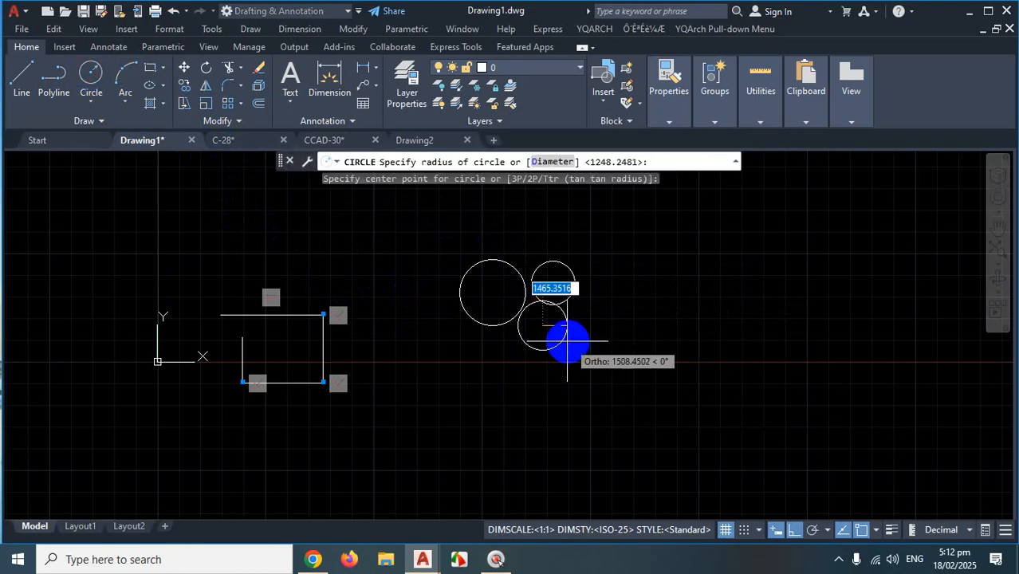
left_click(565, 338)
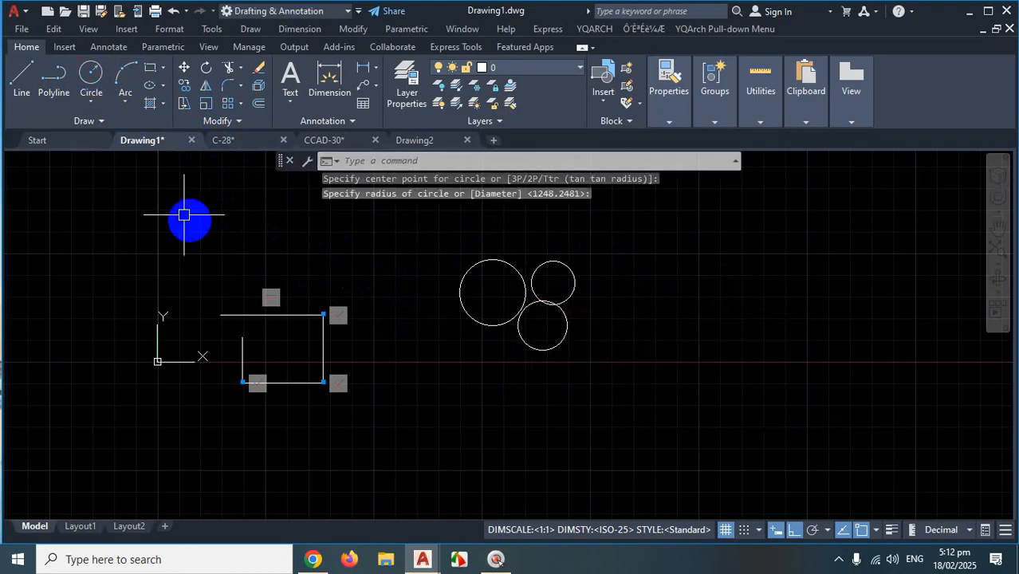
left_click(91, 74)
scroll(287, 363, "down", 2)
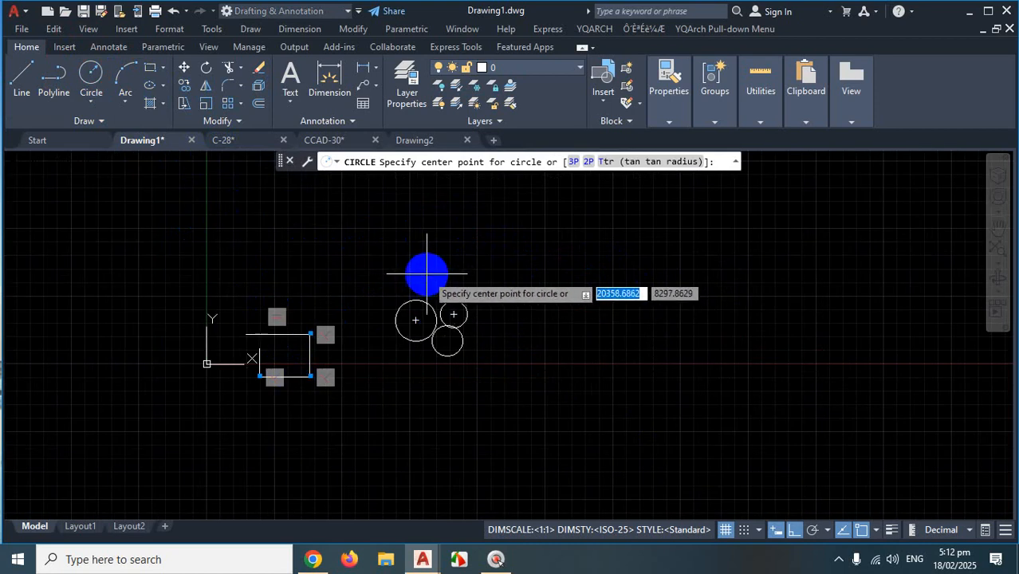
left_click(427, 274)
left_click(445, 263)
key("Escape")
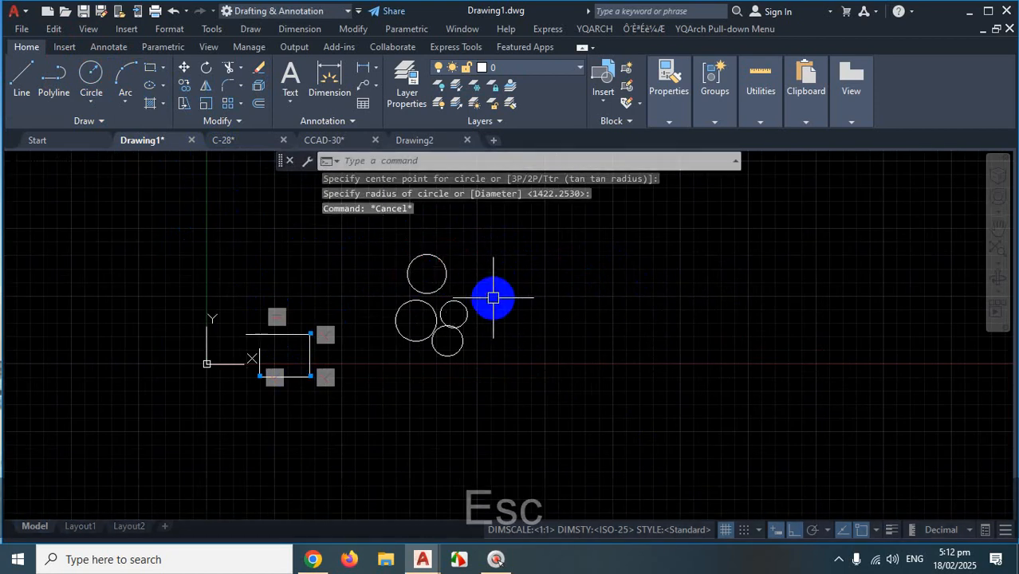
Turn off the drawing grid, and restore the Isometric Drafting entry on the status bar
scroll(476, 314, "up", 4)
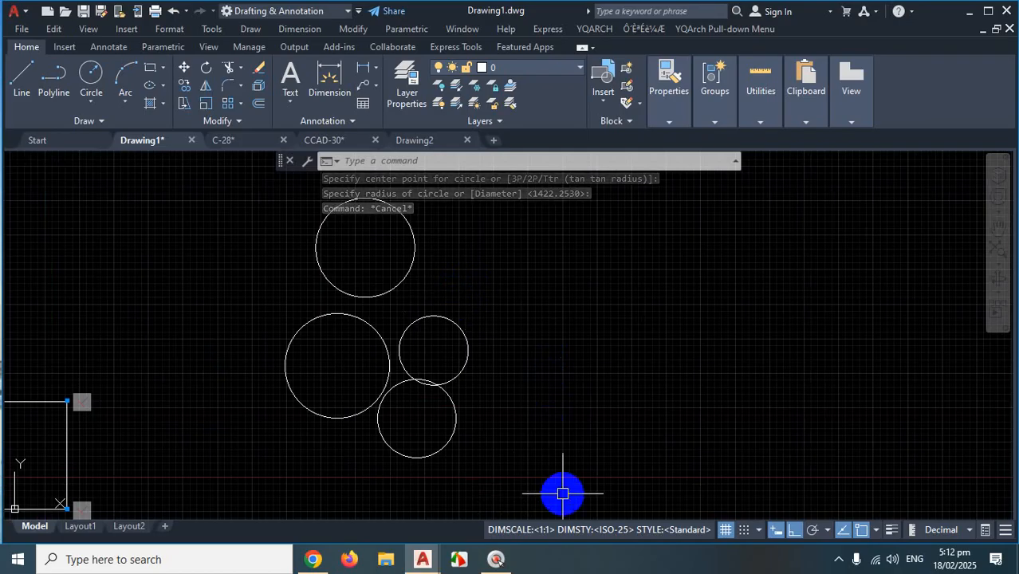
left_click(725, 530)
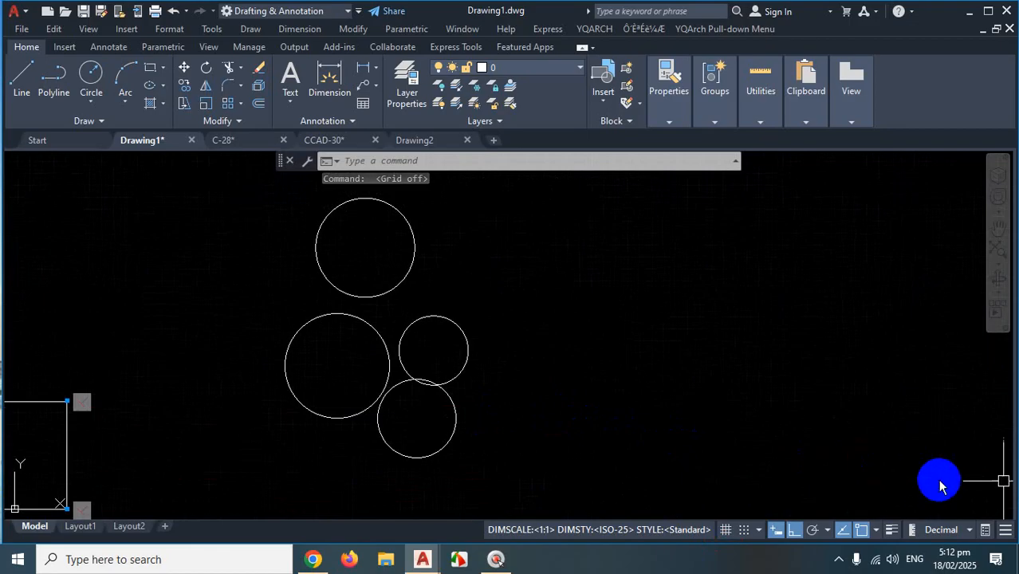
left_click(1005, 530)
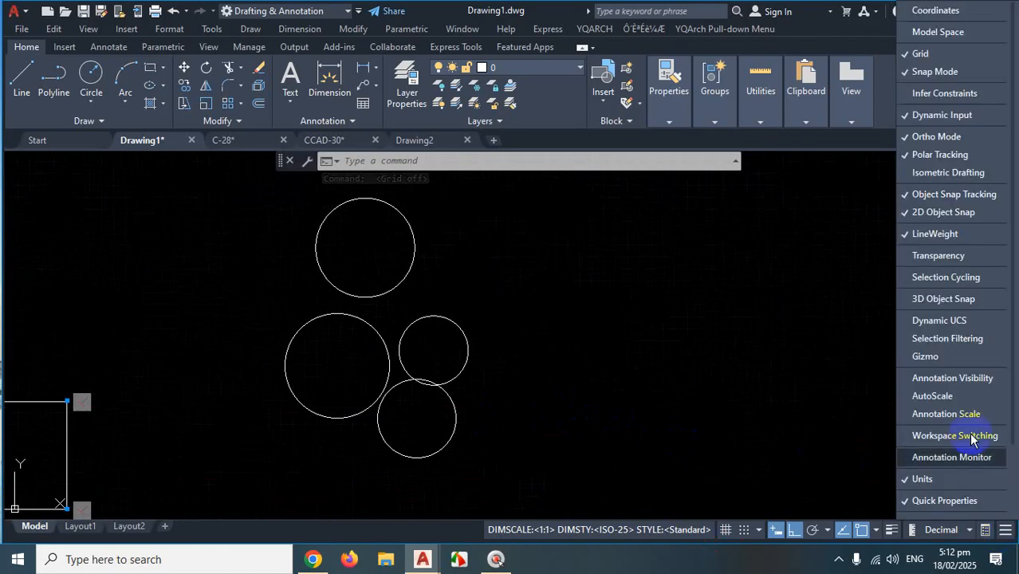
left_click(947, 214)
left_click(941, 172)
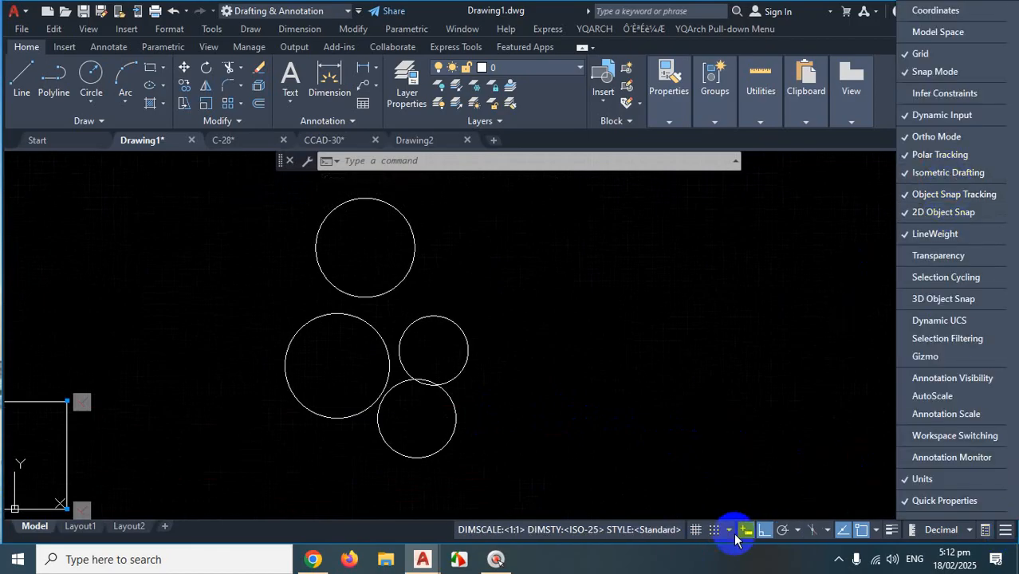
left_click(809, 531)
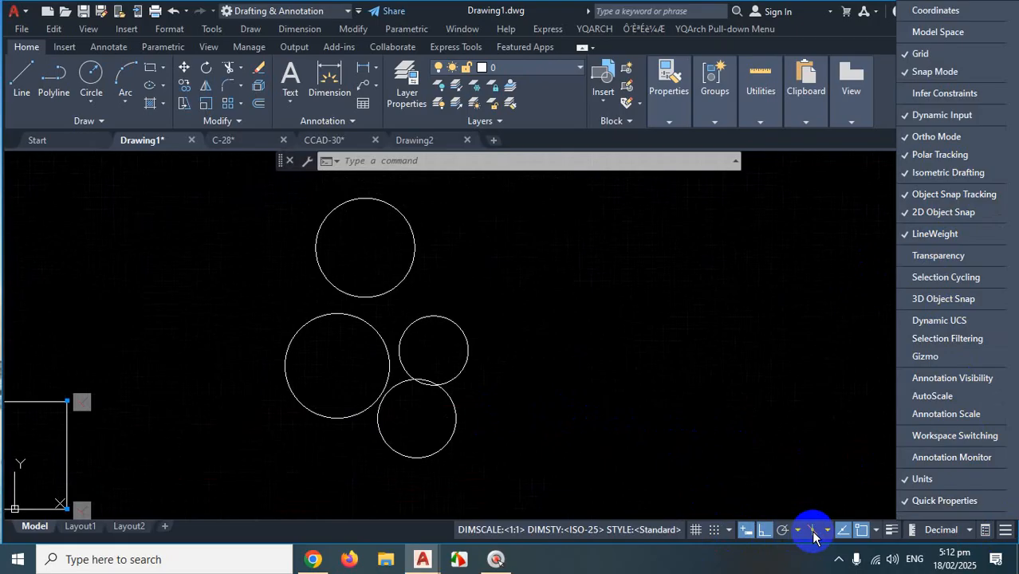
Toggle isometric drafting to the left isoplane and return to orthographic mode
left_click(812, 530)
left_click(812, 530)
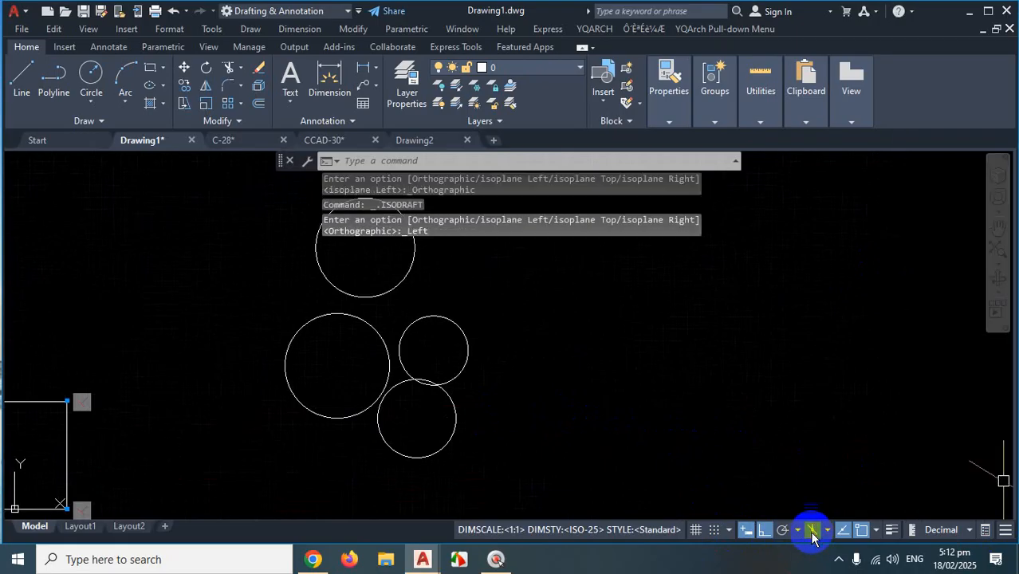
left_click(814, 530)
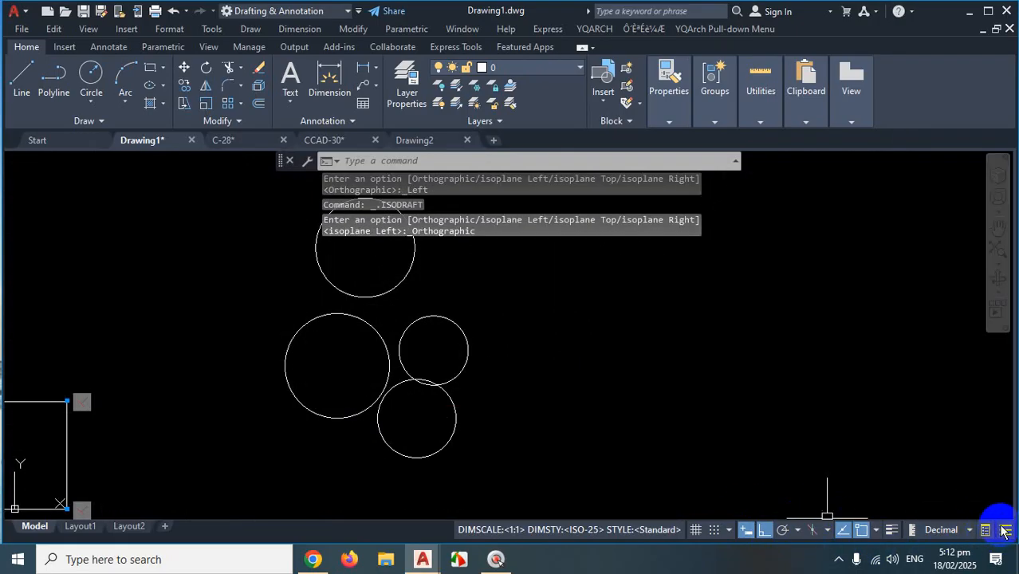
Select the upper circle, the small right circle and the large lower-left circle one by one, and clear the selection
scroll(588, 433, "down", 4)
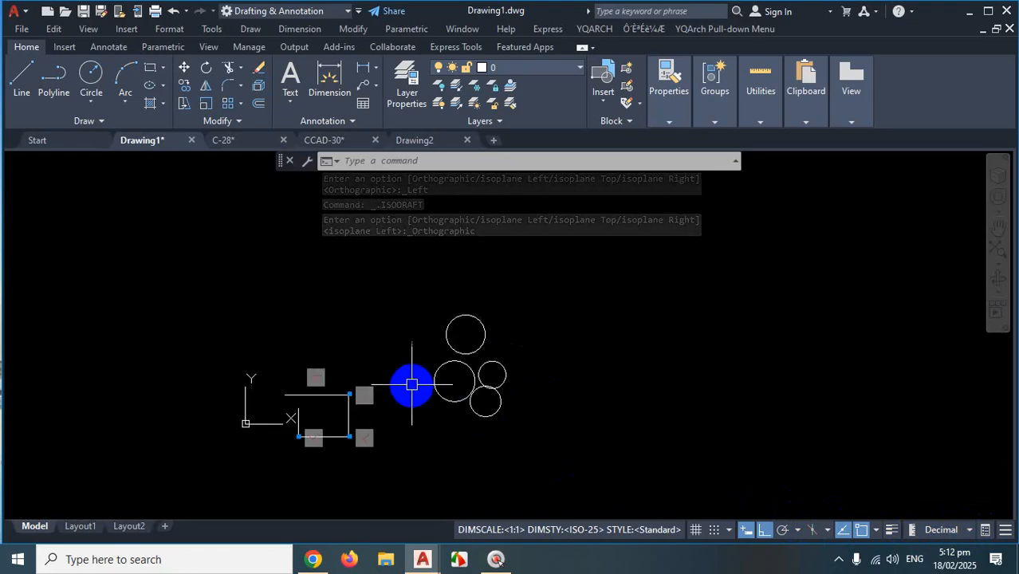
scroll(506, 334, "up", 2)
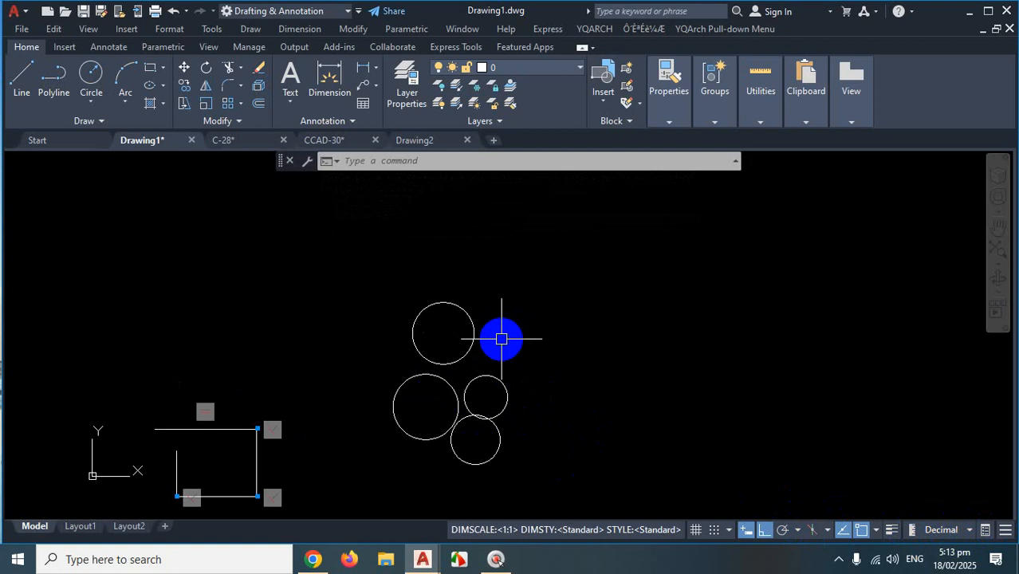
scroll(448, 332, "up", 2)
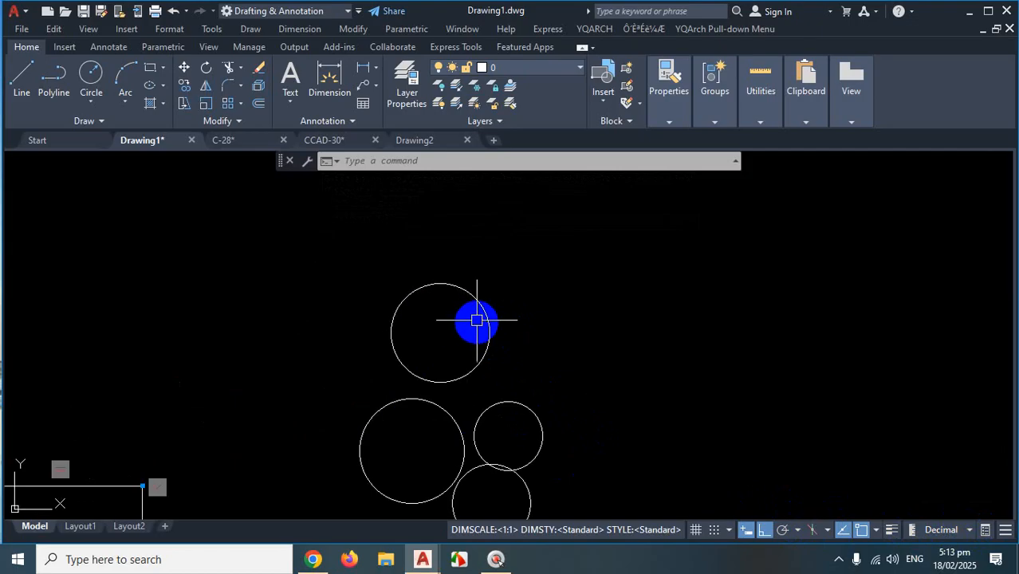
left_click(481, 312)
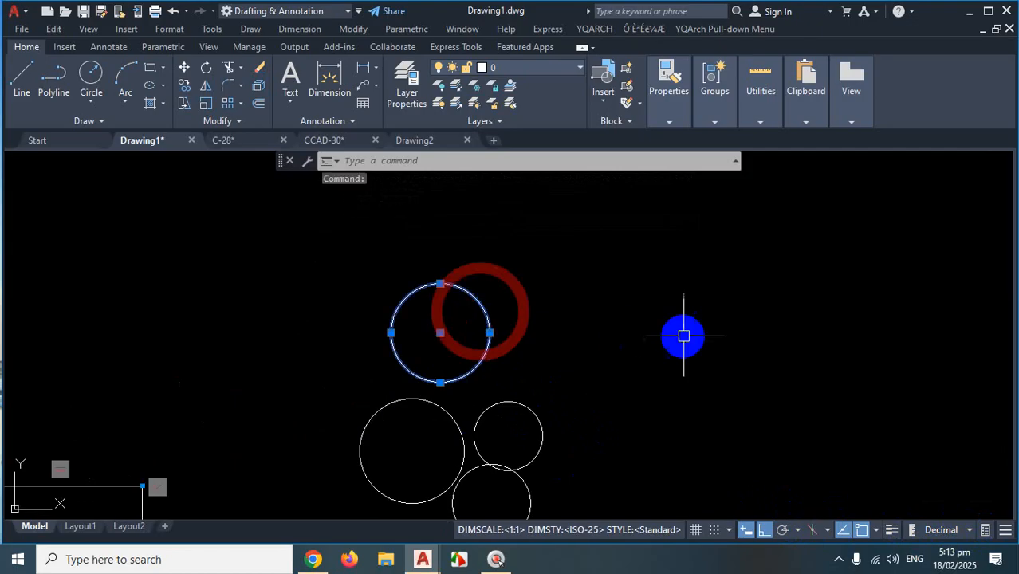
left_click(512, 413)
left_click(445, 409)
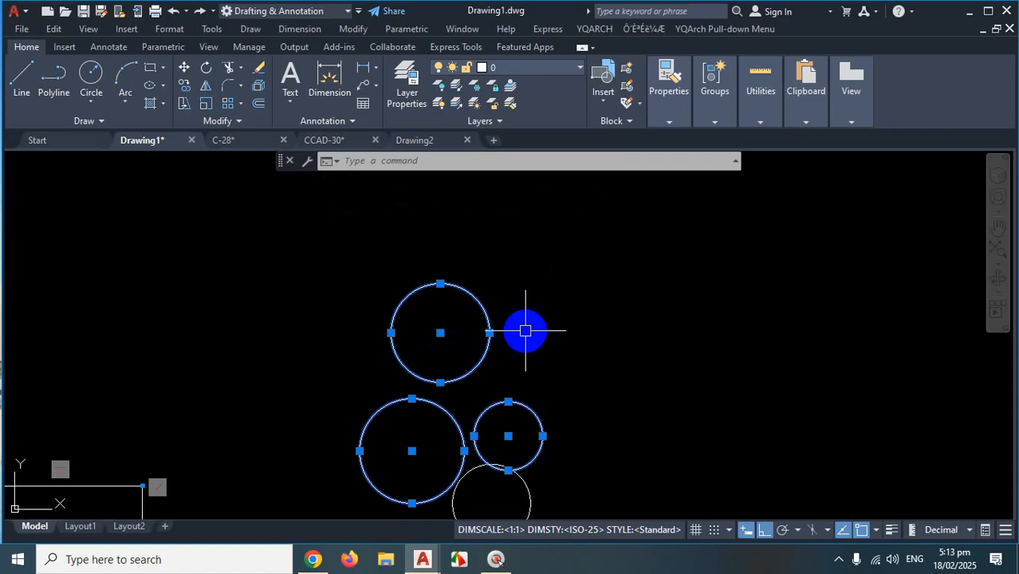
key("Escape")
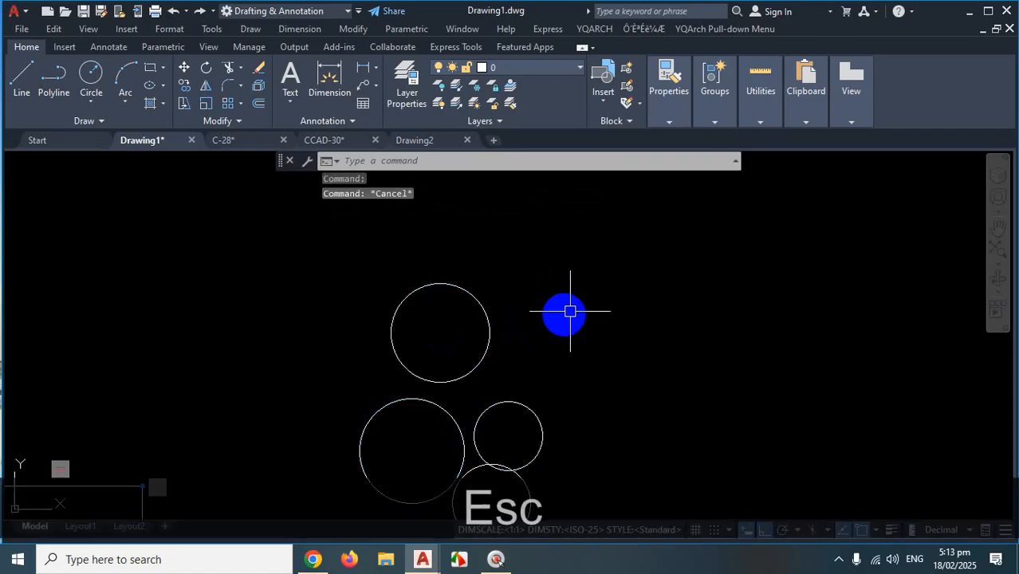
Select all four circles together with a crossing window and clear the selection
scroll(562, 311, "down", 2)
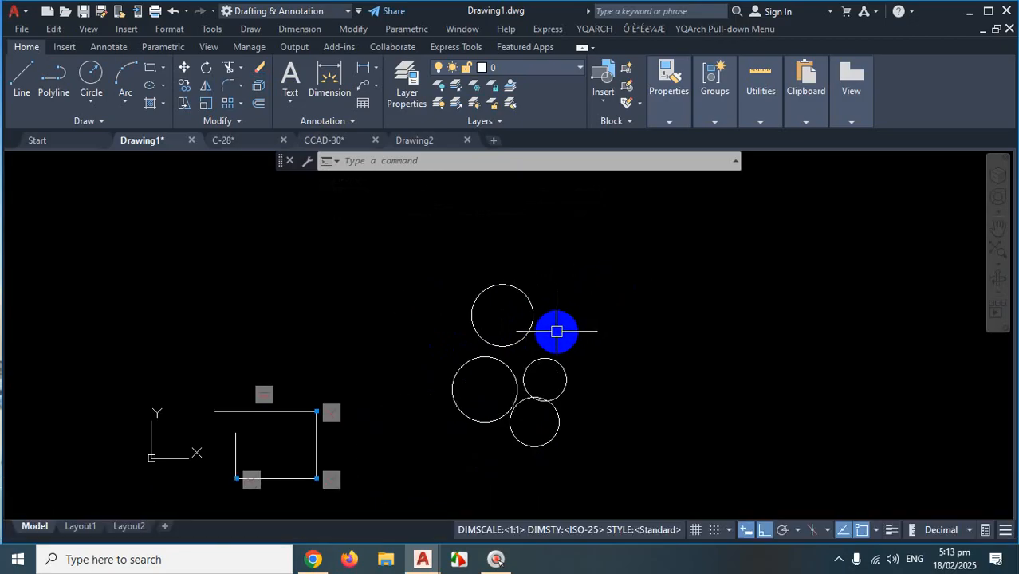
key("Escape")
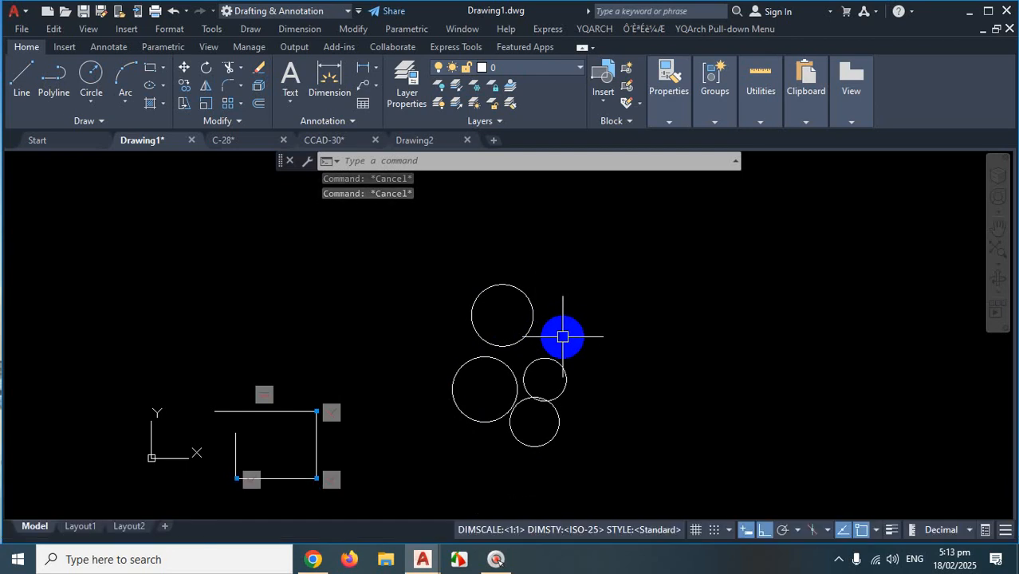
left_click(622, 277)
left_click(416, 443)
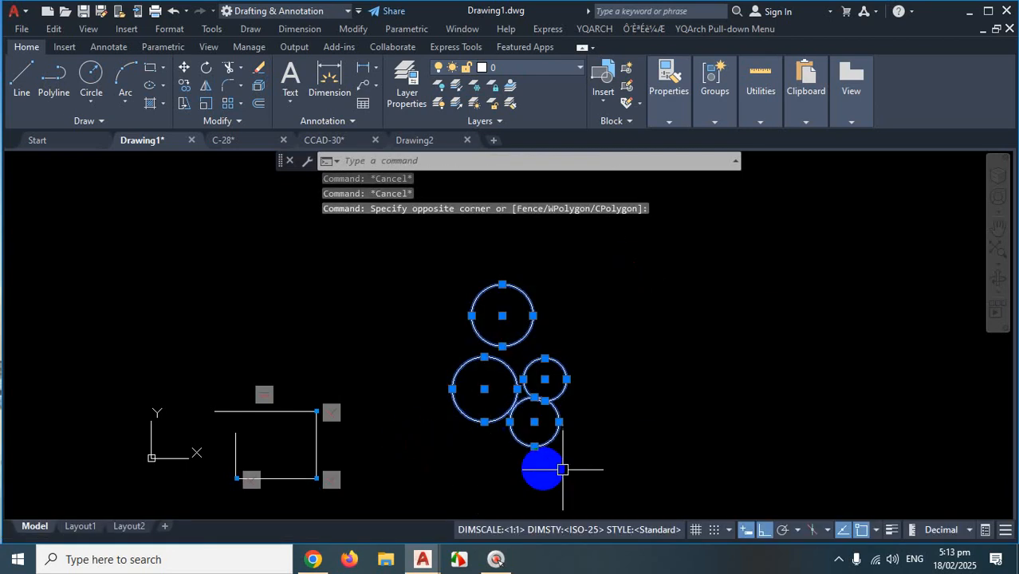
key("Escape")
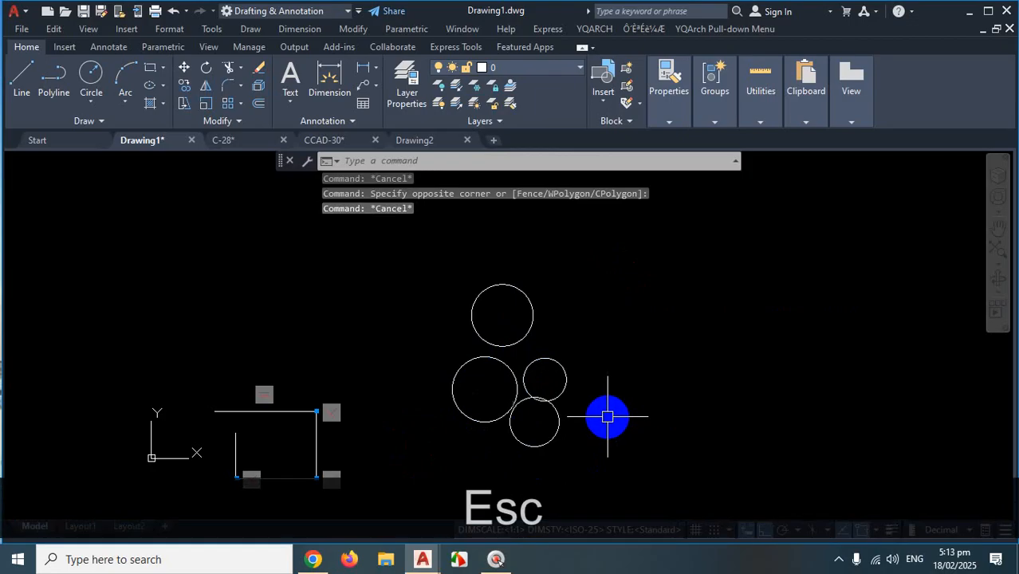
left_click(27, 81)
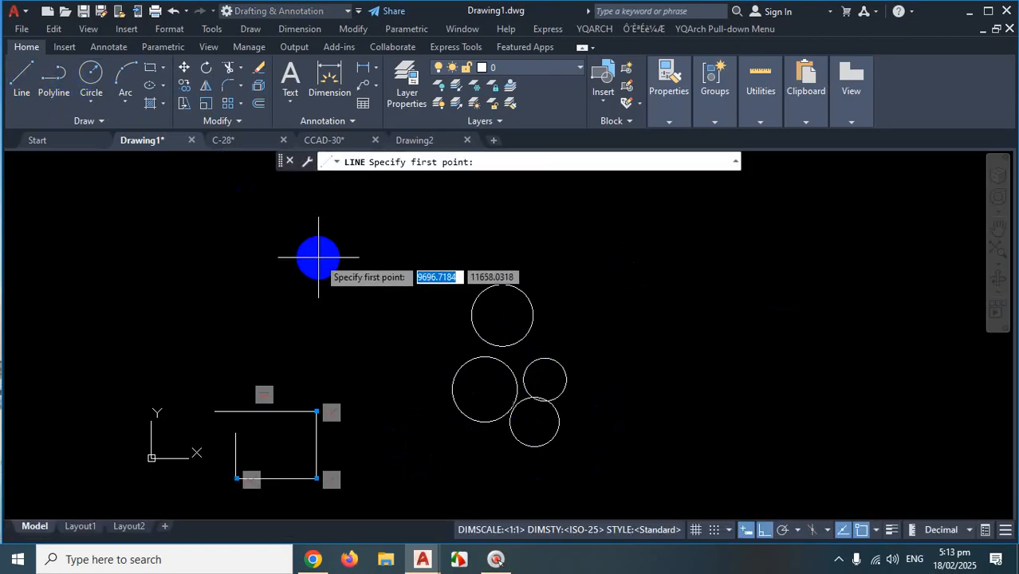
key("Escape")
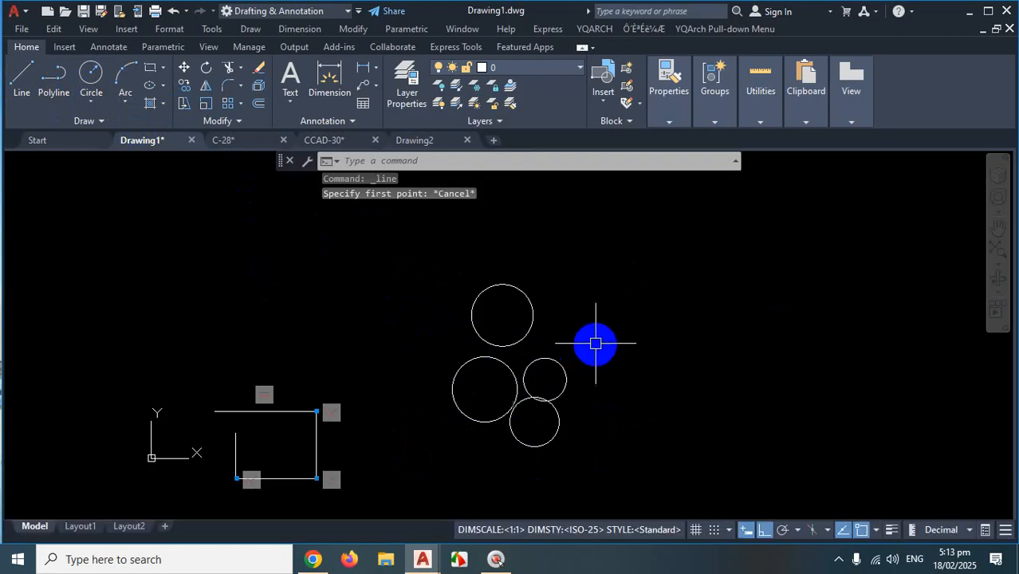
left_click(627, 268)
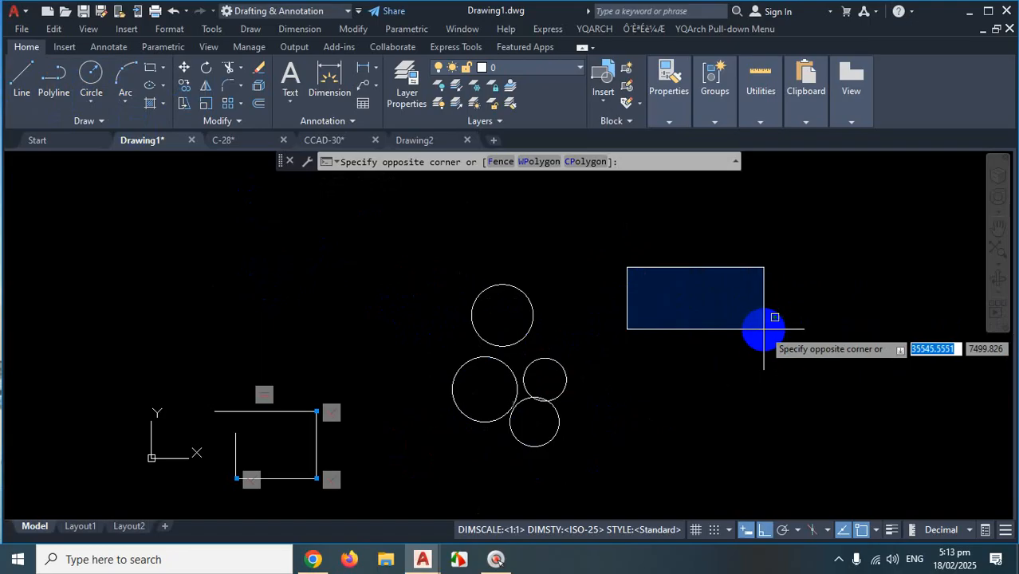
key("Escape")
left_click(638, 260)
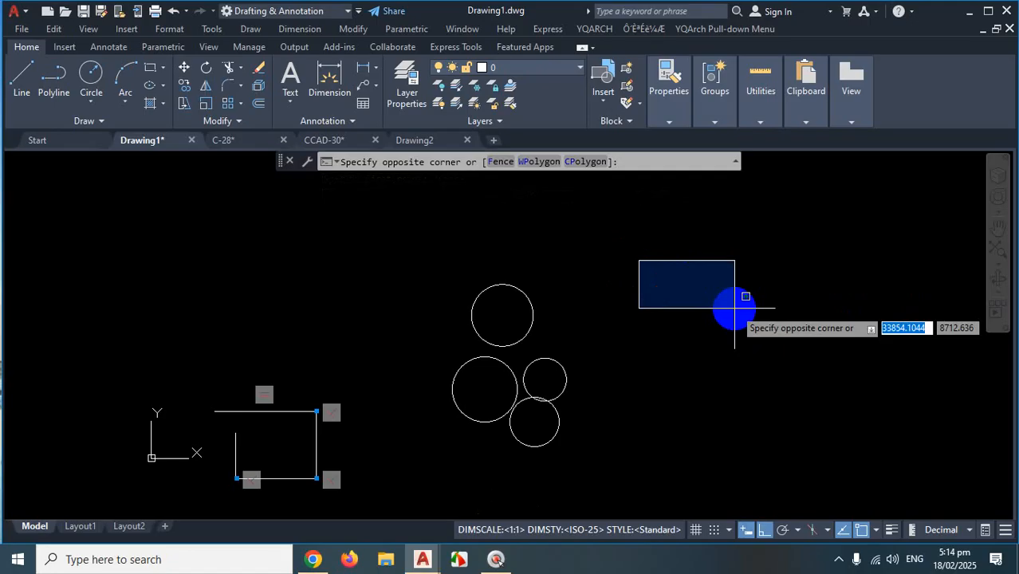
type("l")
key("Return")
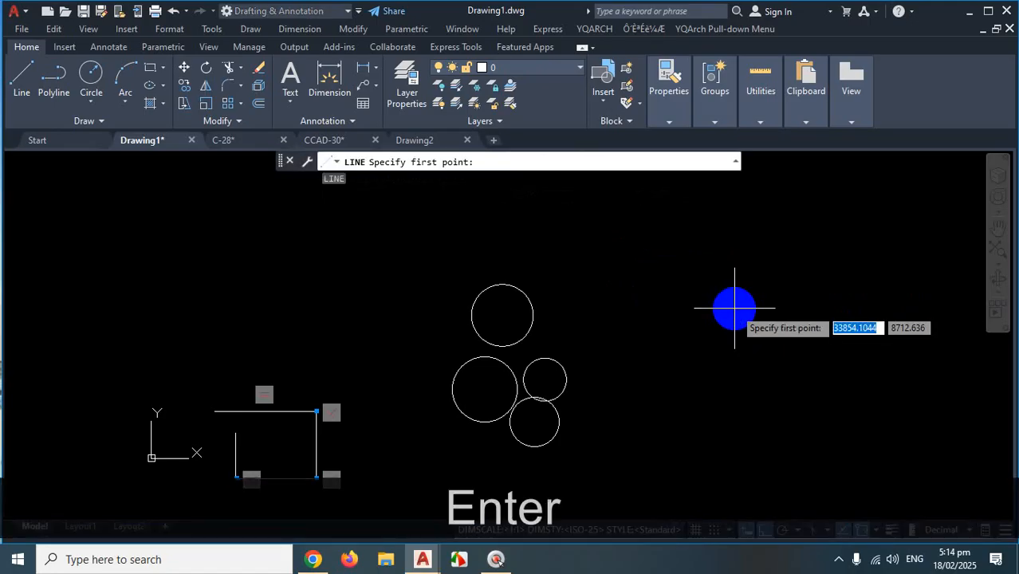
key("Escape")
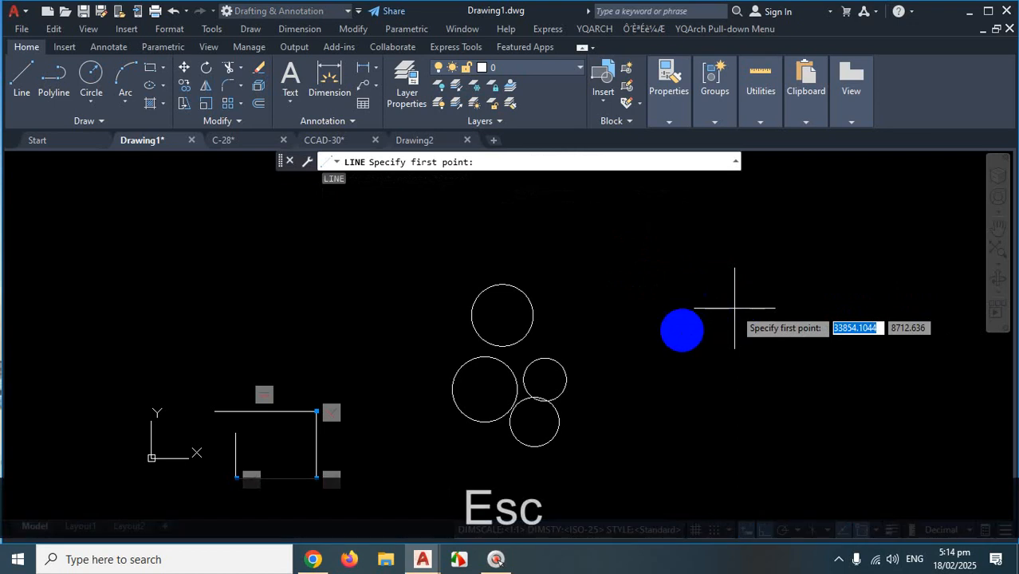
Select only the uppermost circle of the group and clear the selection
scroll(694, 289, "down", 3)
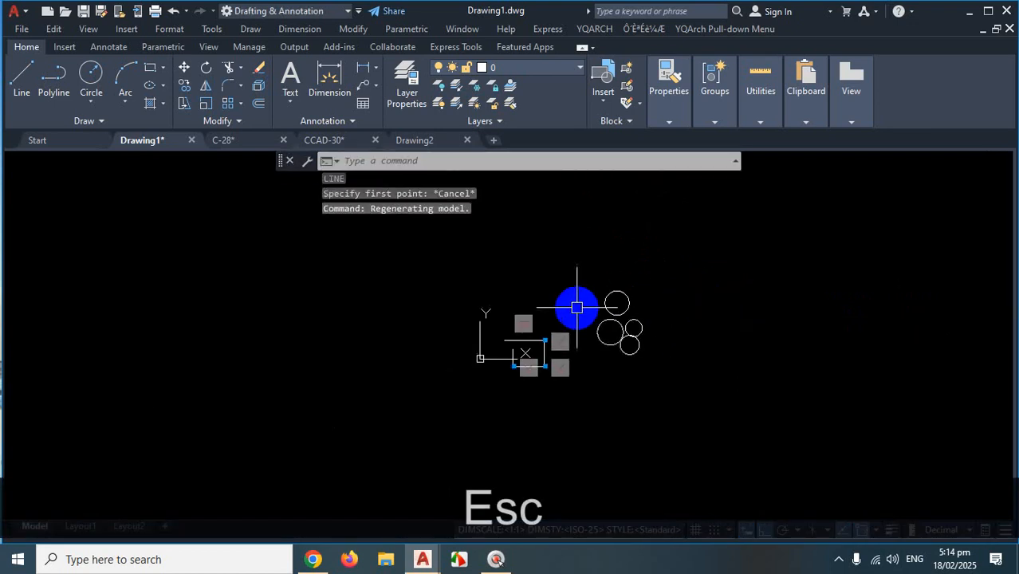
scroll(653, 307, "up", 5)
scroll(660, 308, "up", 2)
left_click(653, 298)
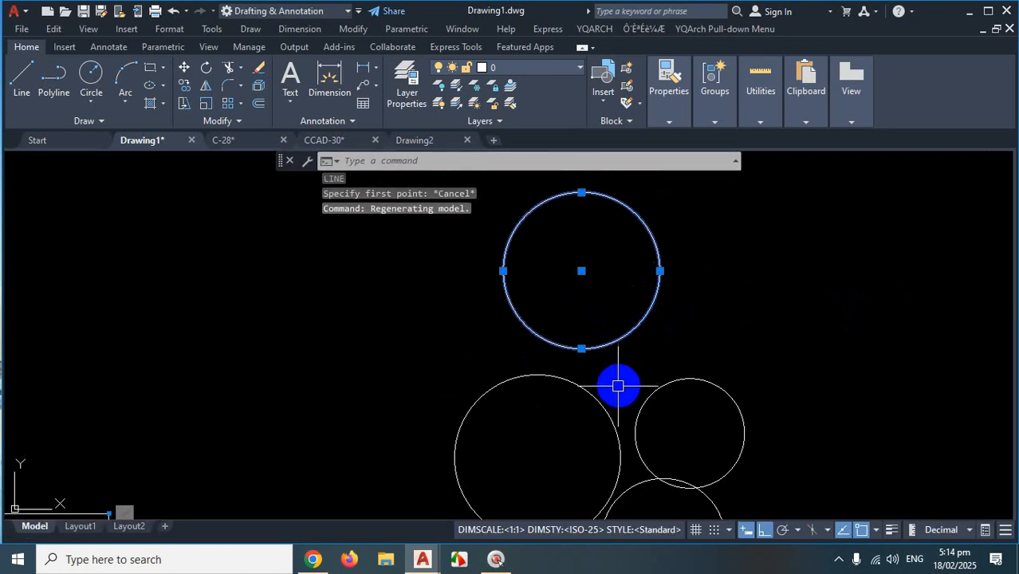
key("Escape")
scroll(665, 311, "down", 4)
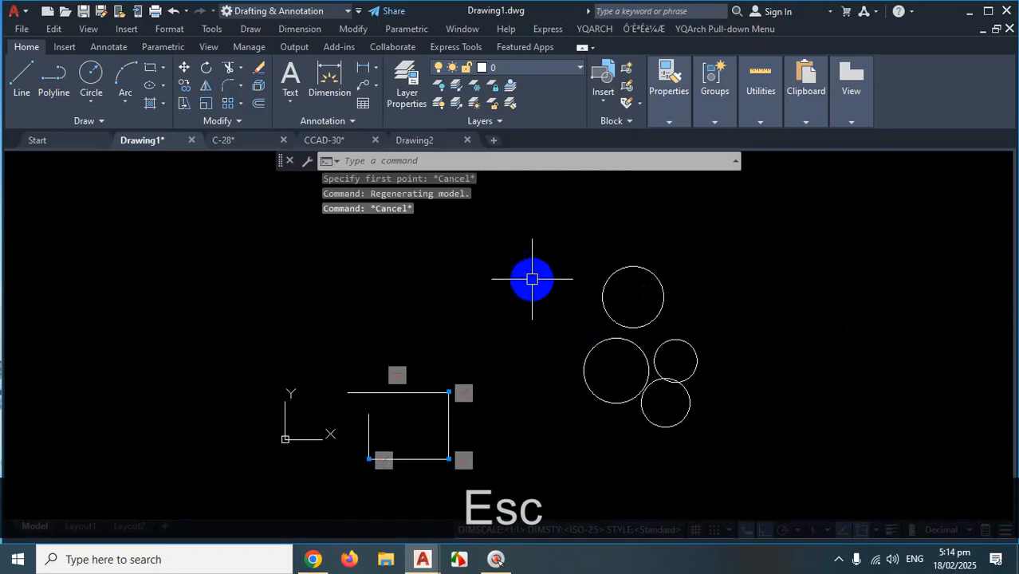
Select the three lower circles with a window lasso and clear the selection
left_click(527, 253)
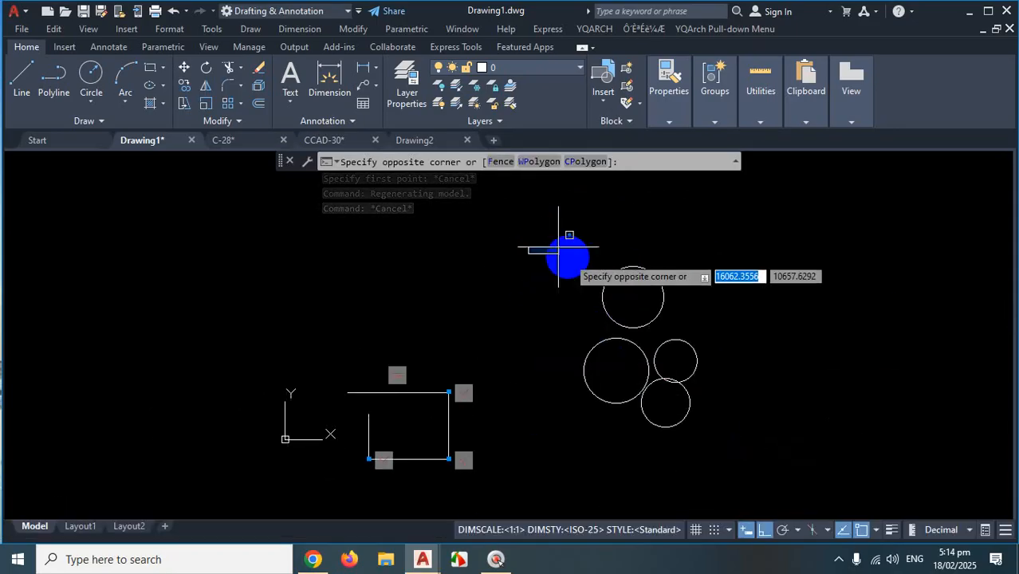
key("Escape")
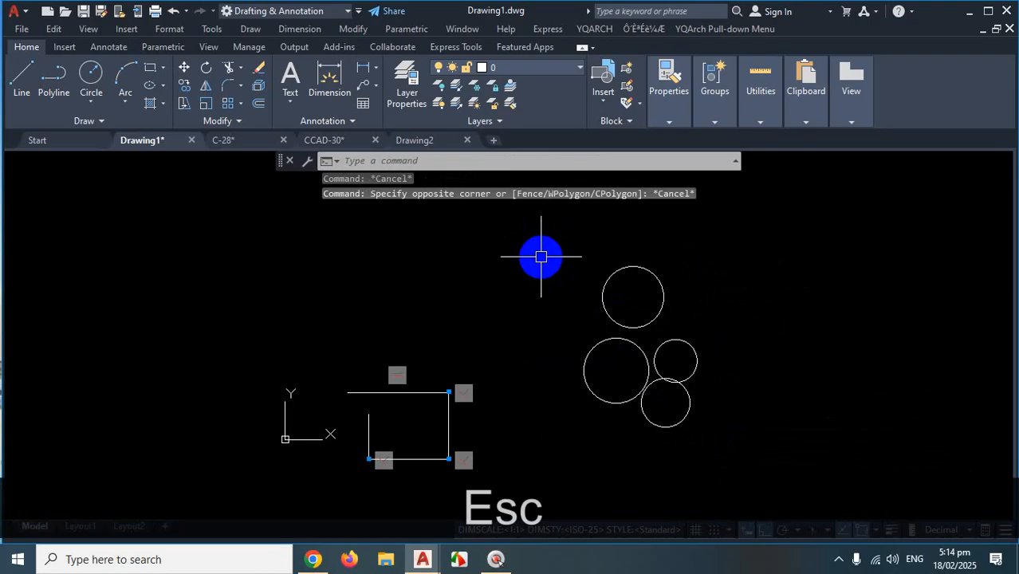
mouse_move(542, 255)
left_mouse_down()
mouse_move(591, 252)
mouse_move(596, 314)
mouse_move(532, 239)
mouse_move(587, 278)
mouse_move(551, 372)
mouse_move(562, 409)
mouse_move(595, 455)
mouse_move(677, 469)
mouse_move(730, 282)
mouse_move(815, 245)
mouse_move(666, 220)
mouse_move(621, 194)
left_mouse_up()
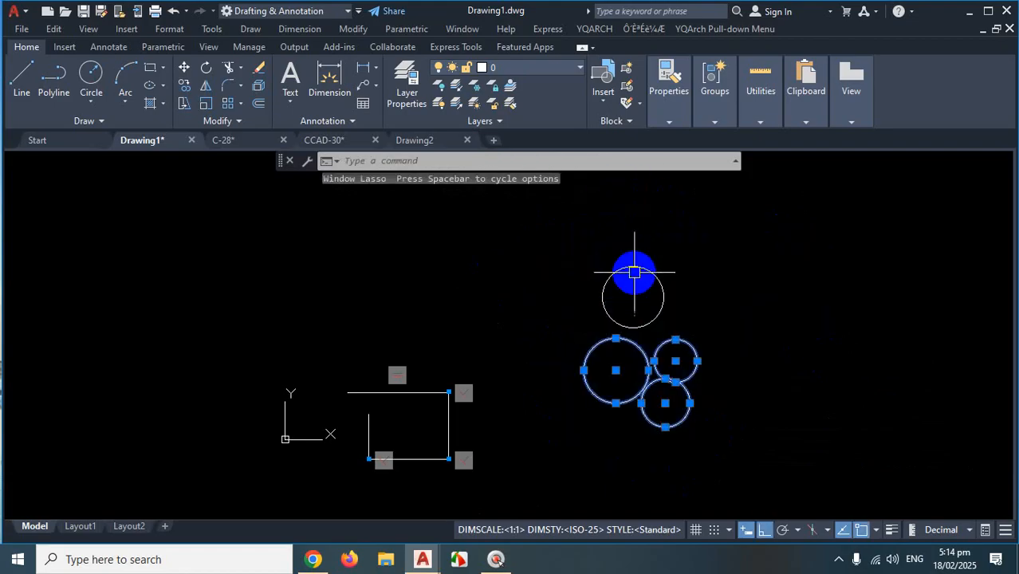
key("Escape")
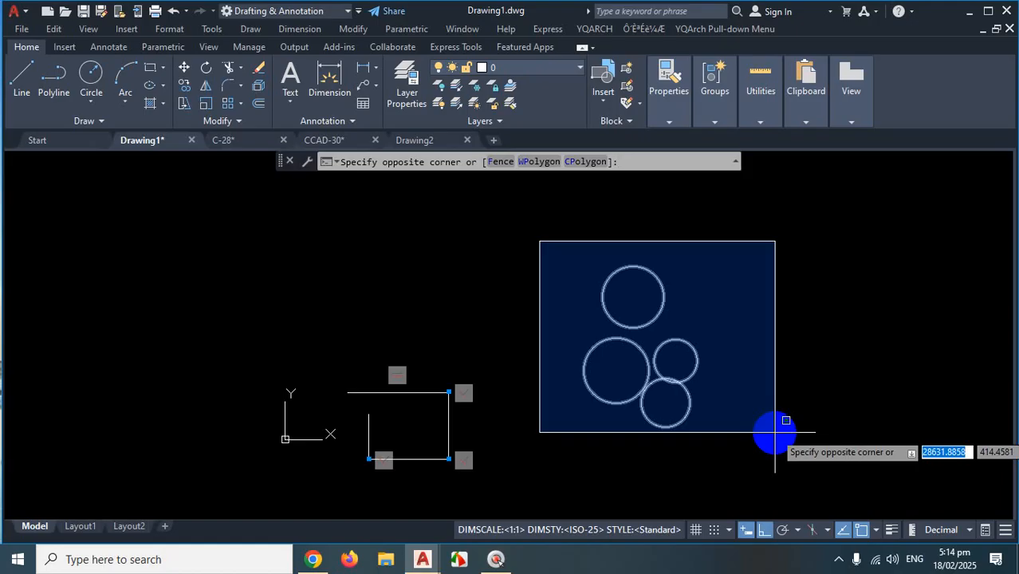
scroll(735, 426, "up", 2)
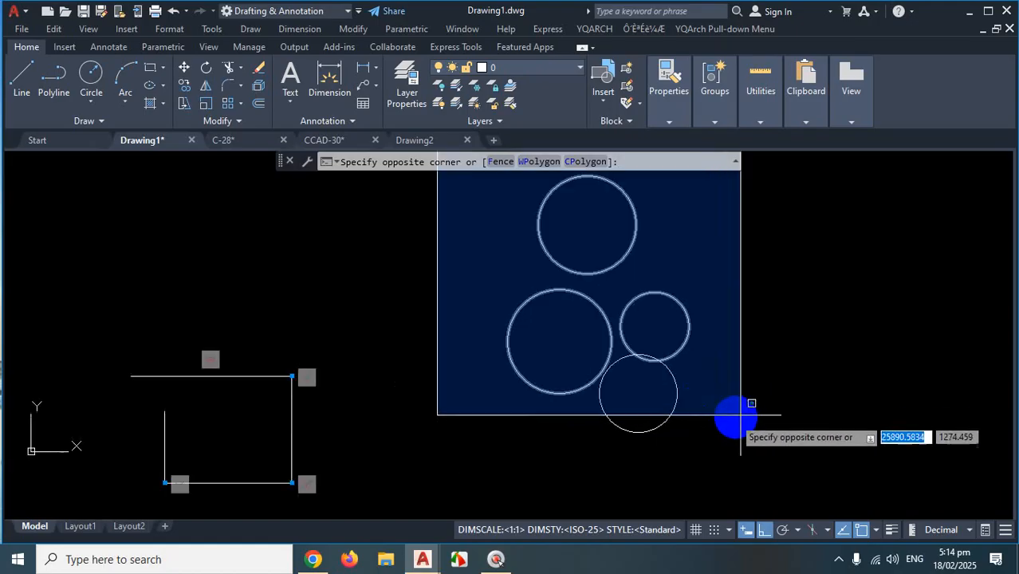
scroll(749, 407, "down", 2)
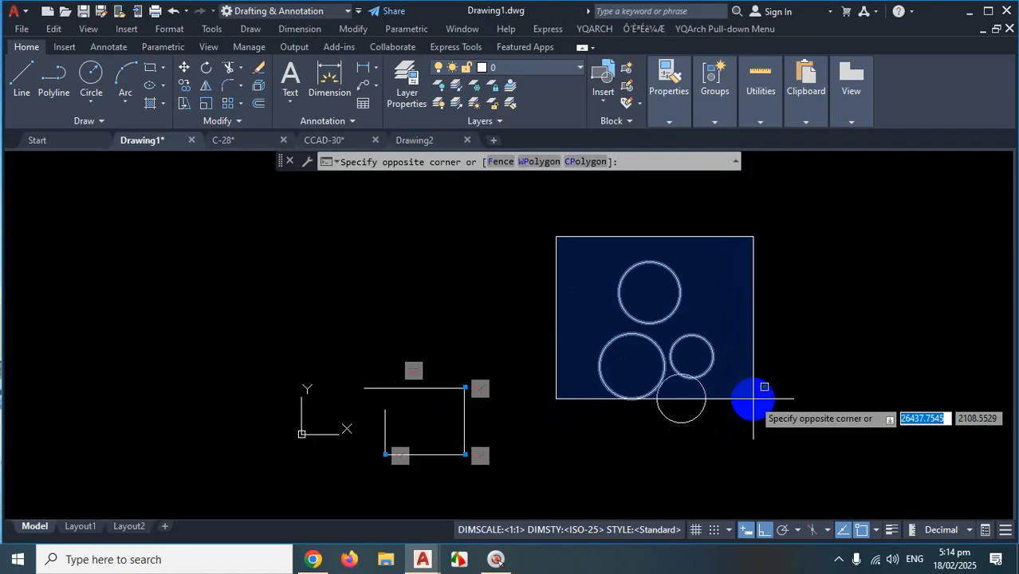
key("ctrl+1")
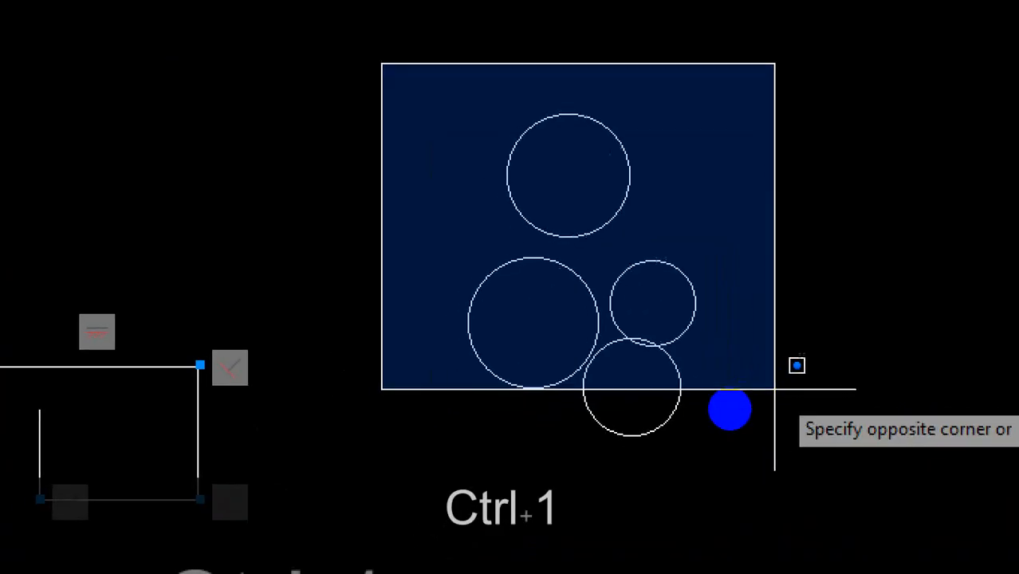
left_click(729, 409)
mouse_move(550, 156)
left_mouse_down()
mouse_move(631, 383)
mouse_move(694, 351)
left_mouse_up()
left_click_drag(718, 395, 639, 403)
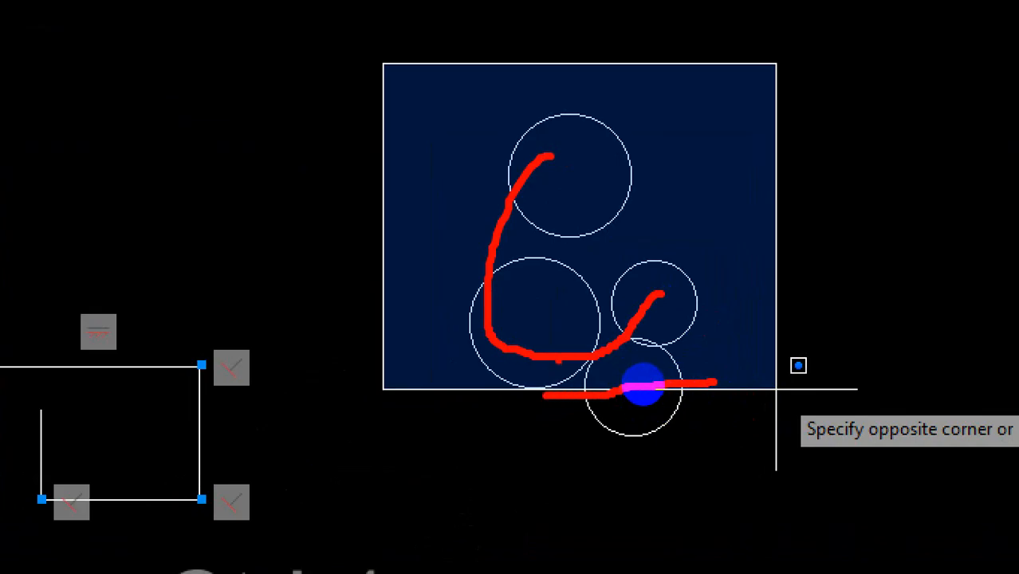
key("Escape")
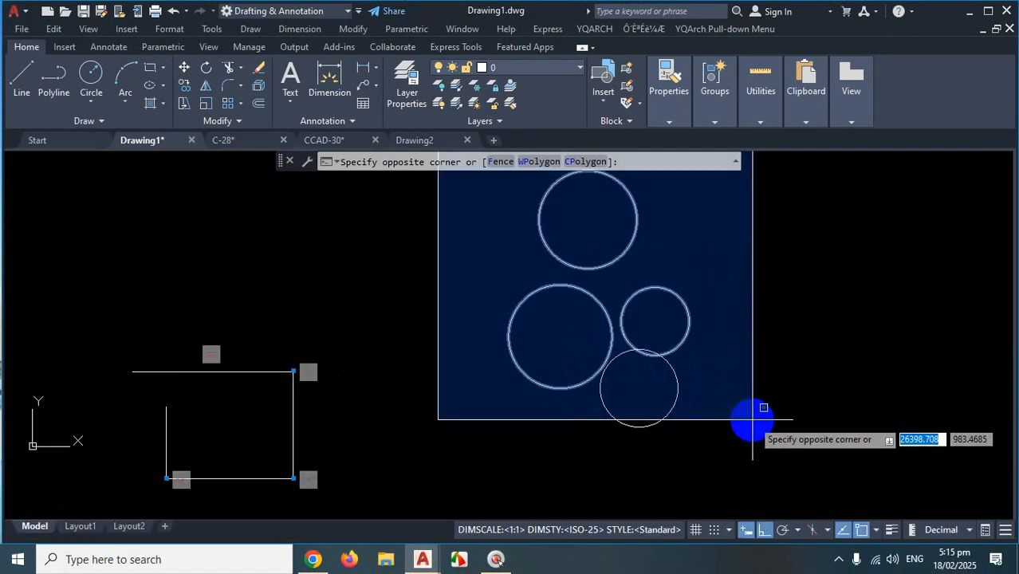
Complete the window selection so it fully encloses three circles but only part of the lowest one, and clear the selection
scroll(751, 417, "down", 2)
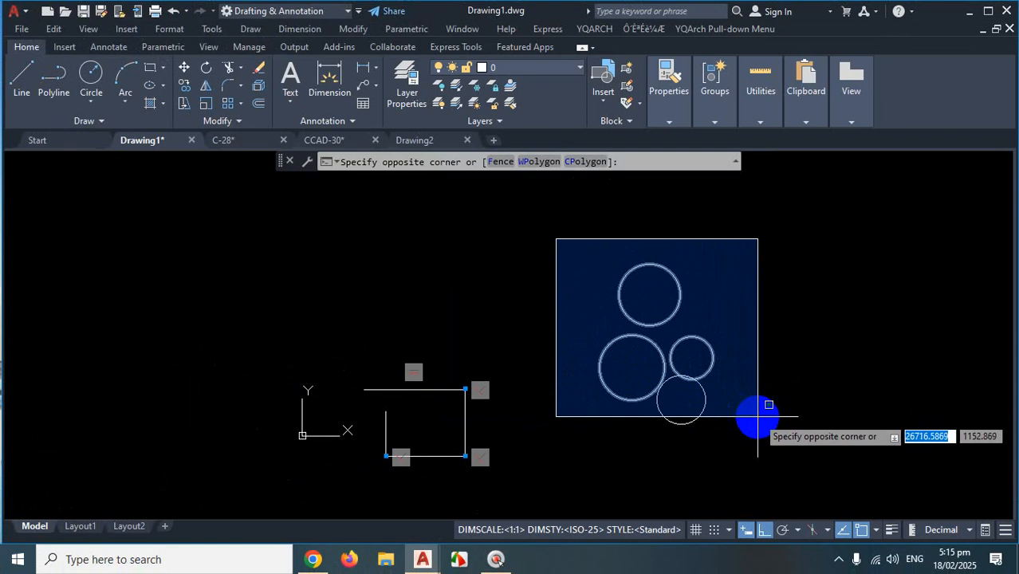
left_click(757, 416)
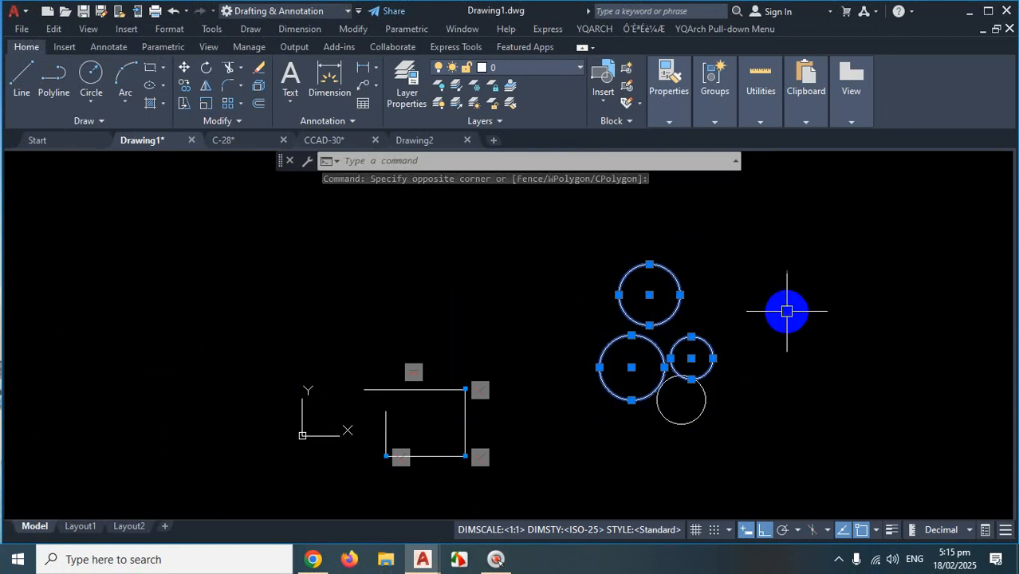
scroll(721, 427, "up", 3)
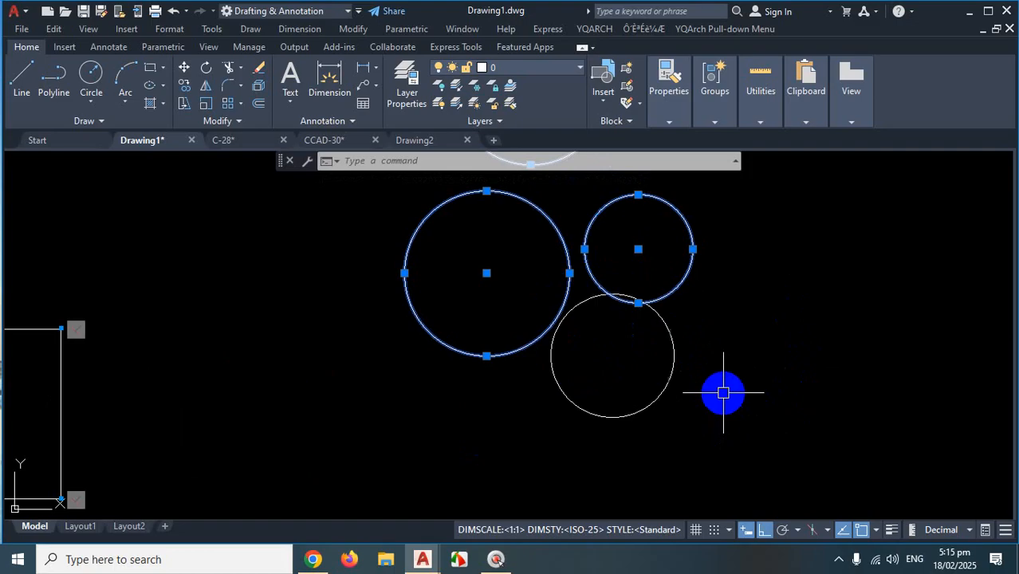
key("Escape")
Select all four circles with a crossing window, marking up the enclosed and merely crossed circles on screen, and clear the selection
scroll(701, 391, "down", 5)
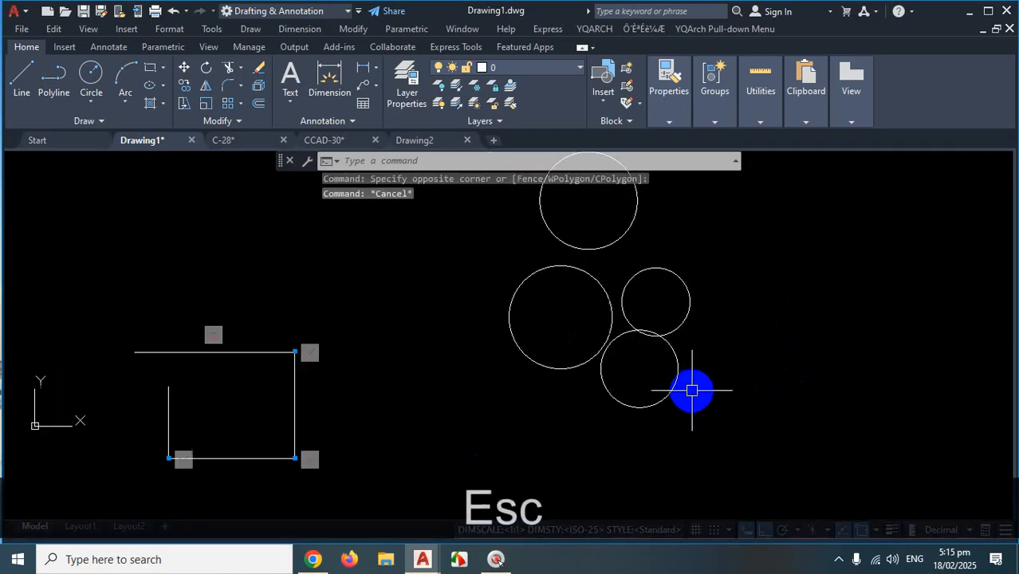
left_click(751, 234)
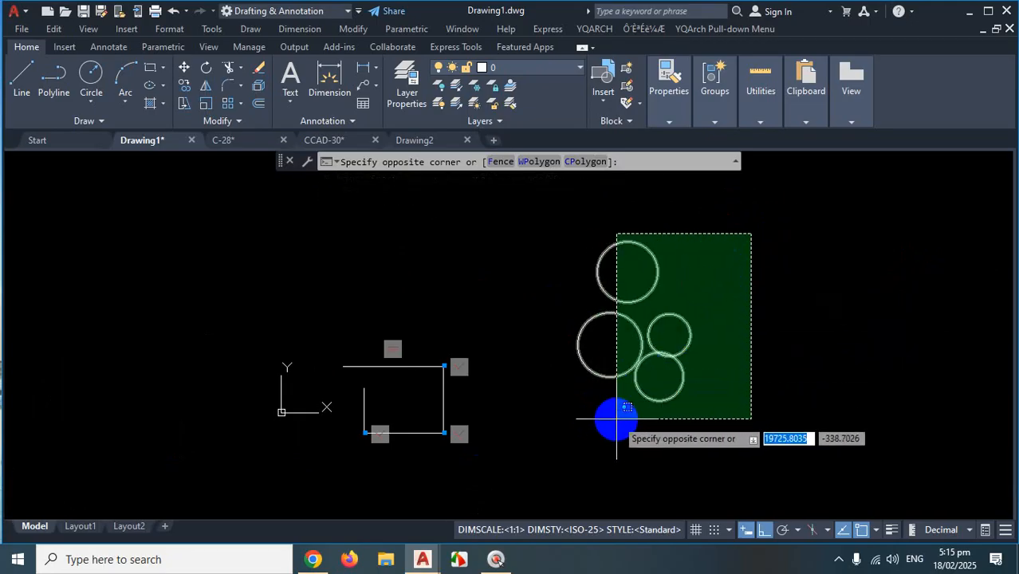
key("ctrl")
key("ctrl+1")
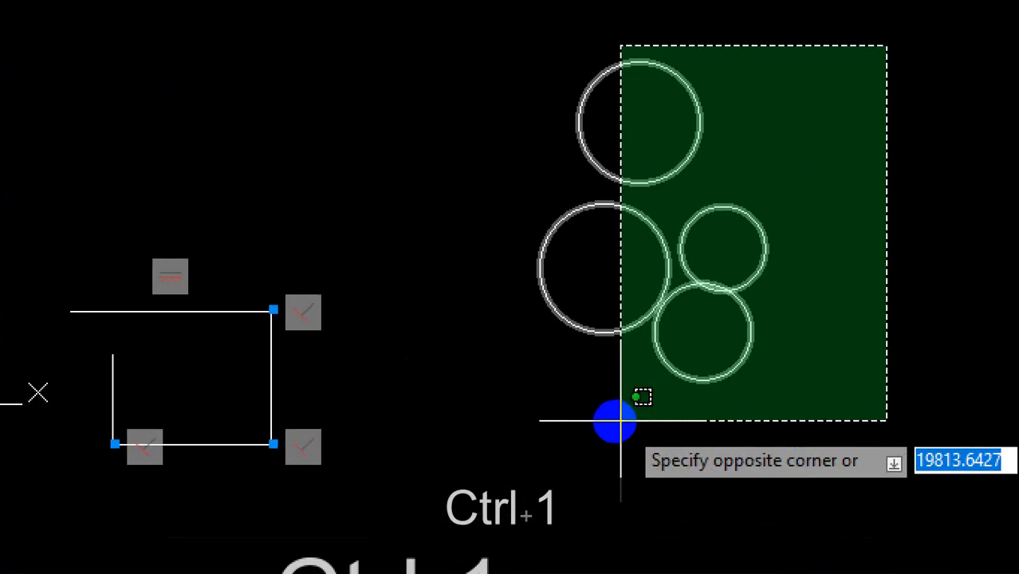
mouse_move(778, 197)
left_mouse_down()
mouse_move(666, 312)
mouse_move(753, 387)
mouse_move(789, 192)
mouse_move(657, 328)
mouse_move(692, 339)
left_mouse_up()
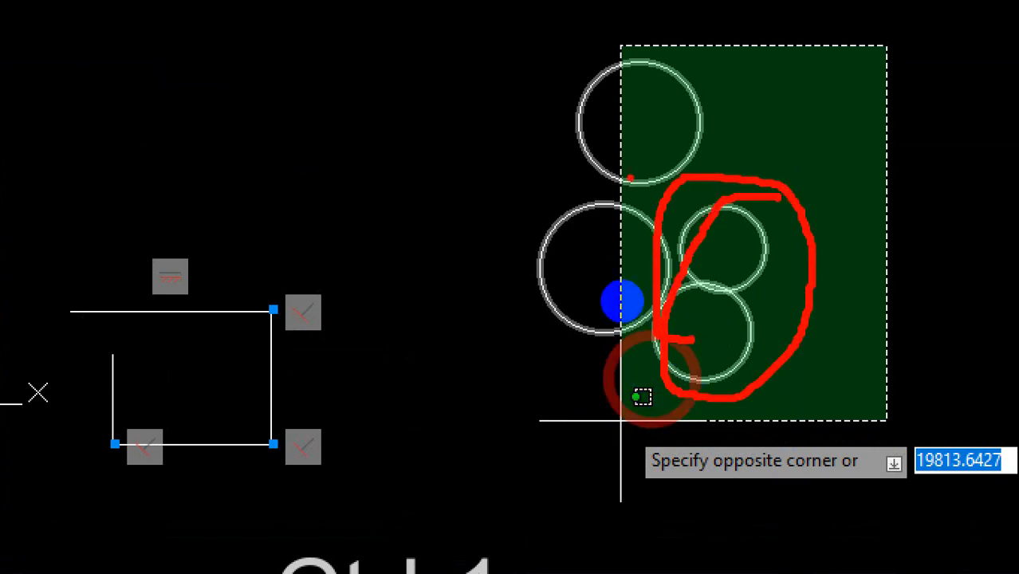
mouse_move(624, 33)
left_mouse_down()
mouse_move(621, 159)
mouse_move(643, 361)
mouse_move(630, 356)
left_mouse_up()
left_click_drag(582, 262, 543, 279)
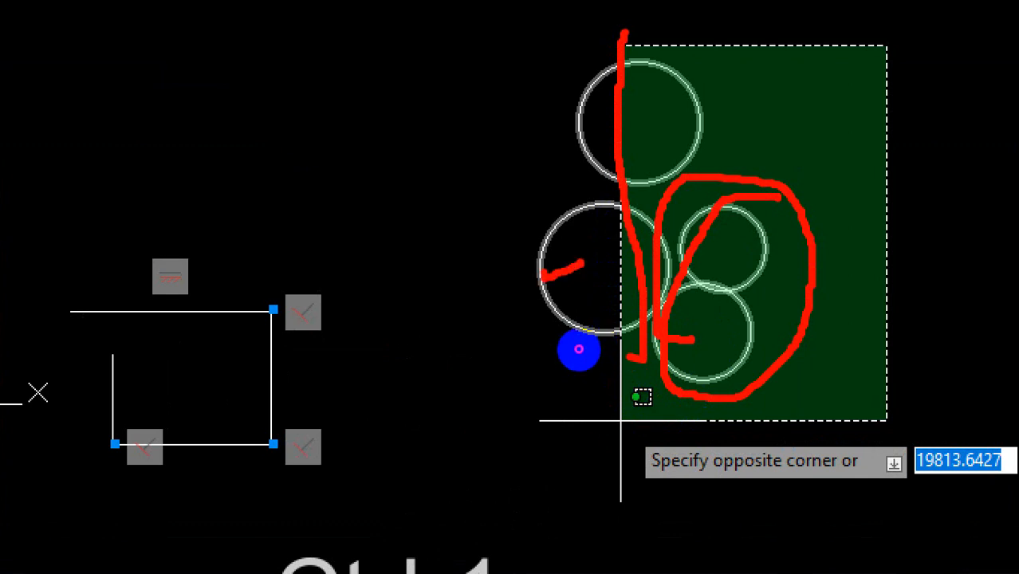
left_click_drag(599, 108, 506, 111)
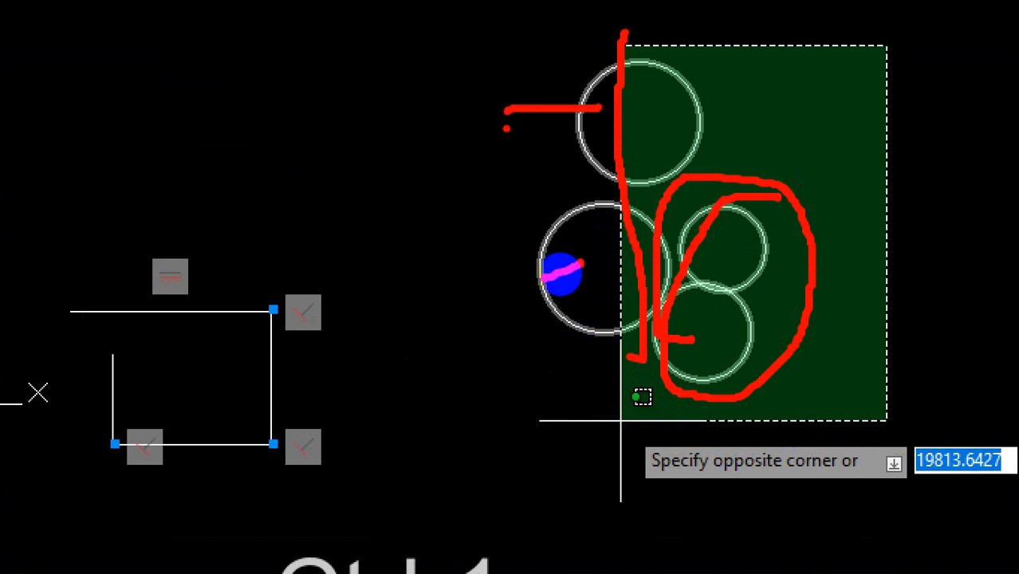
key("Escape")
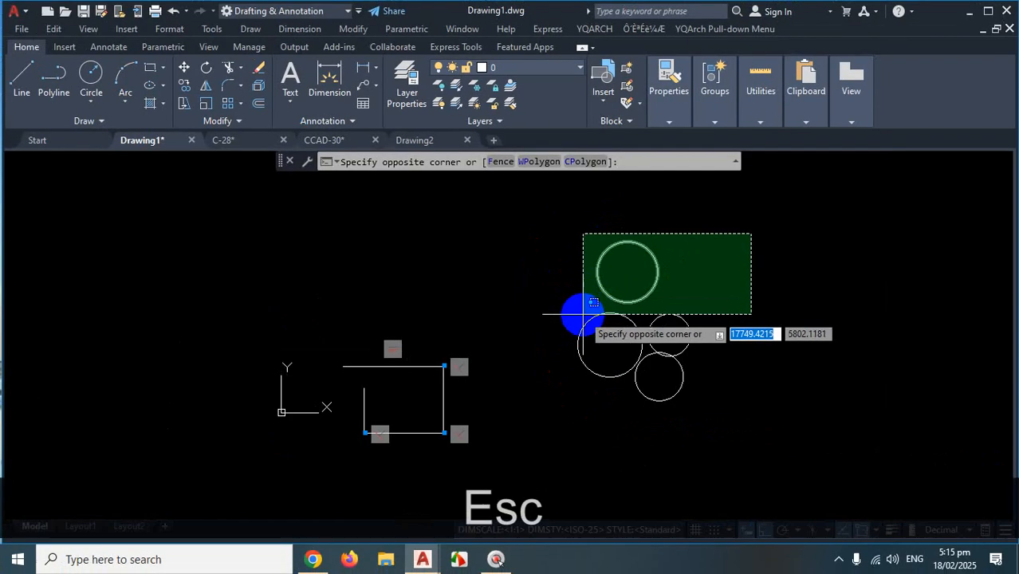
left_click(633, 456)
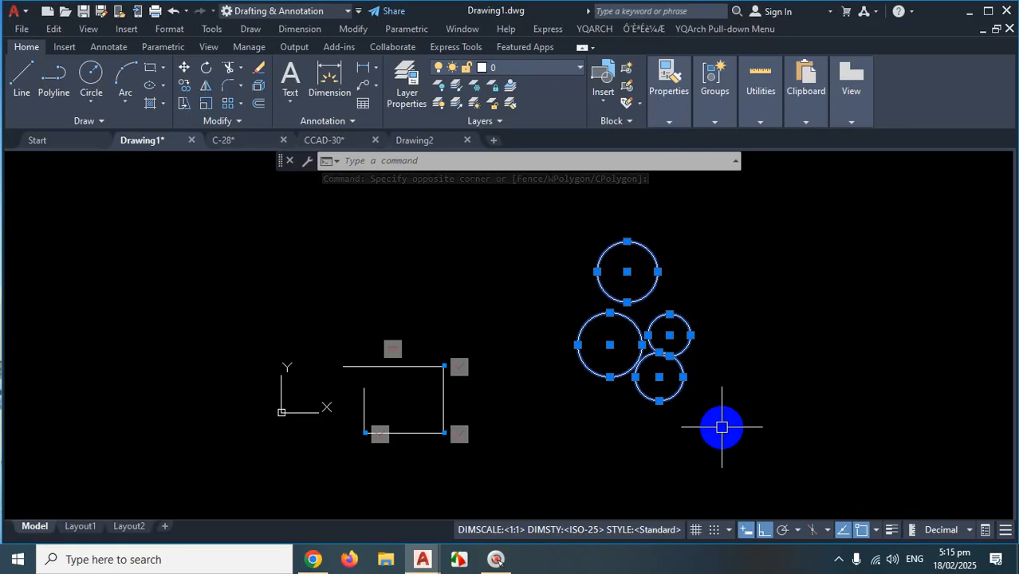
key("Escape")
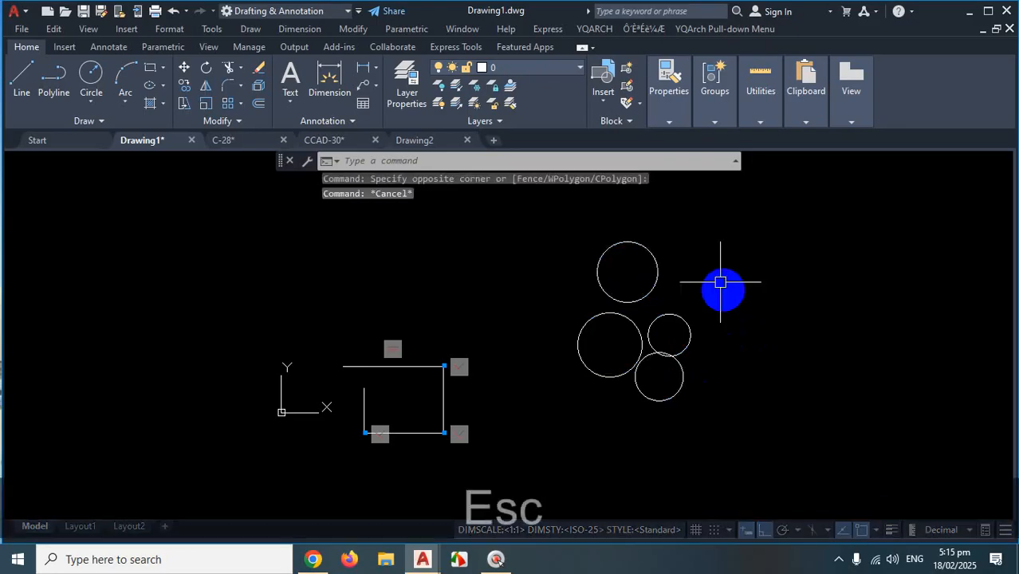
Select only the uppermost circle with a small crossing window that just touches its edge, and clear the selection
scroll(694, 267, "up", 2)
left_click(675, 249)
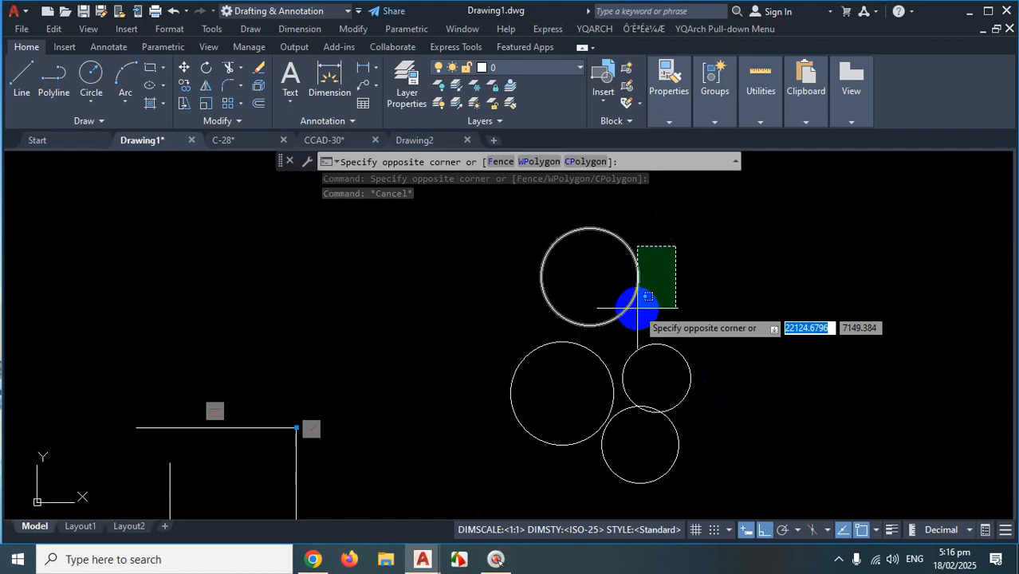
left_click(638, 299)
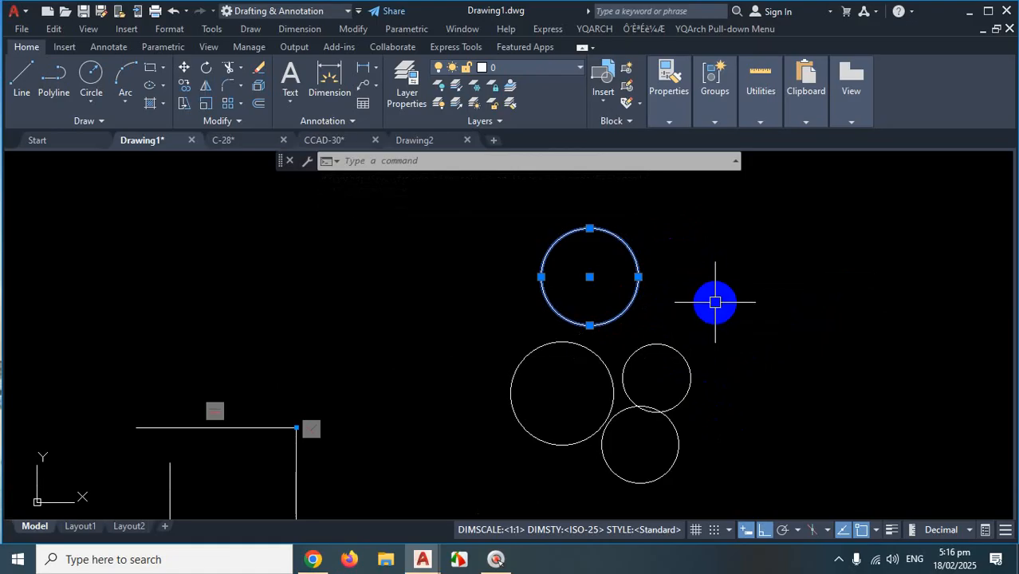
key("Escape")
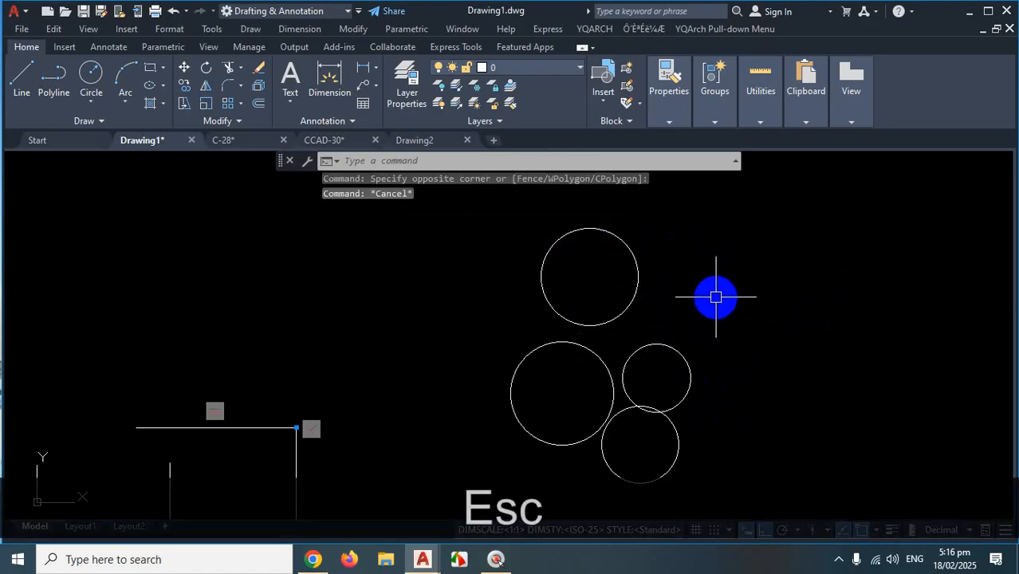
Select all four circles with a window that fully encloses them, and clear the selection
left_click(462, 207)
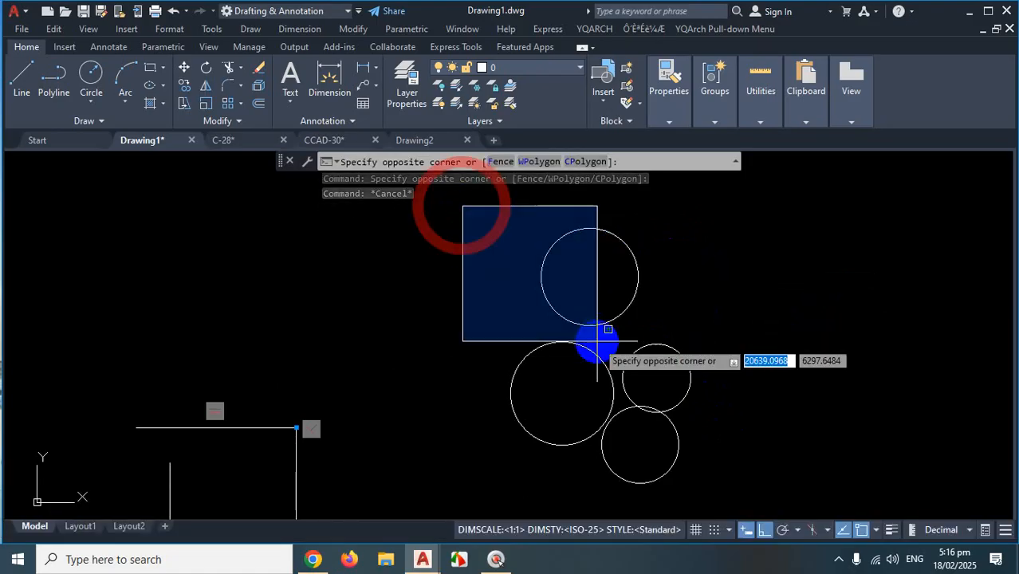
left_click(754, 503)
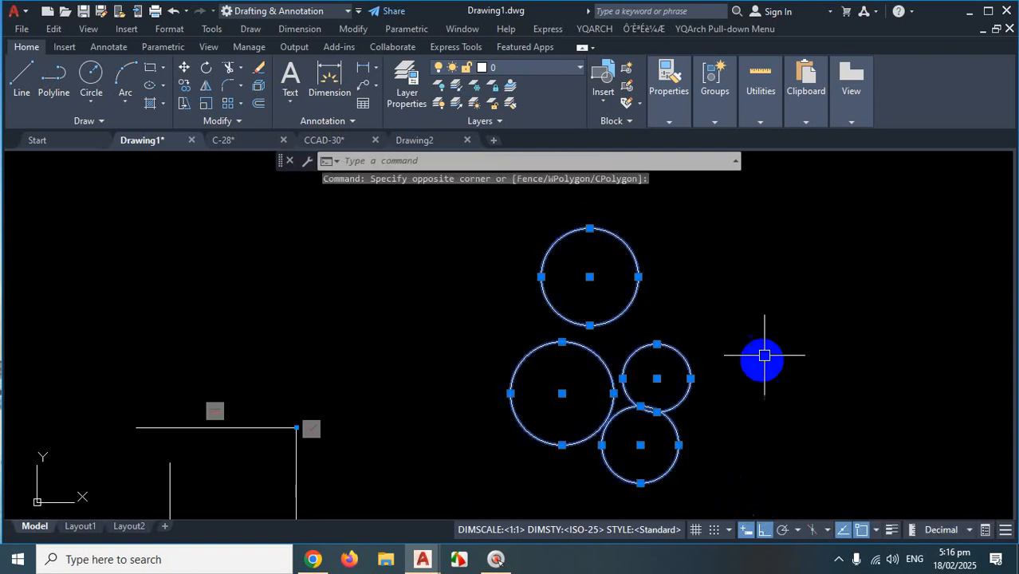
left_click(784, 237)
key("Escape")
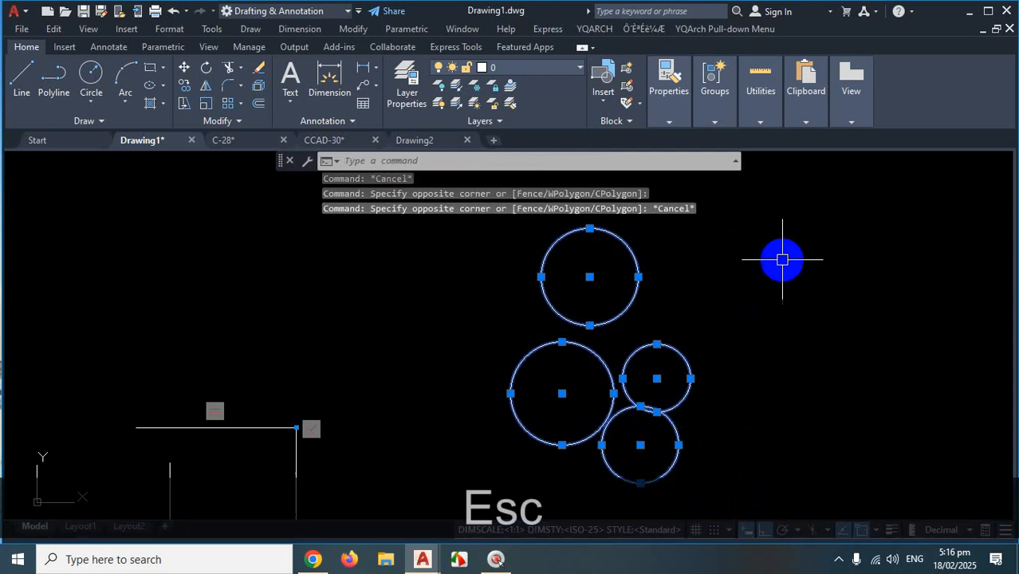
key("Escape")
Select all four circles with a crossing window that only partly covers some of them, and clear the selection
left_click(798, 224)
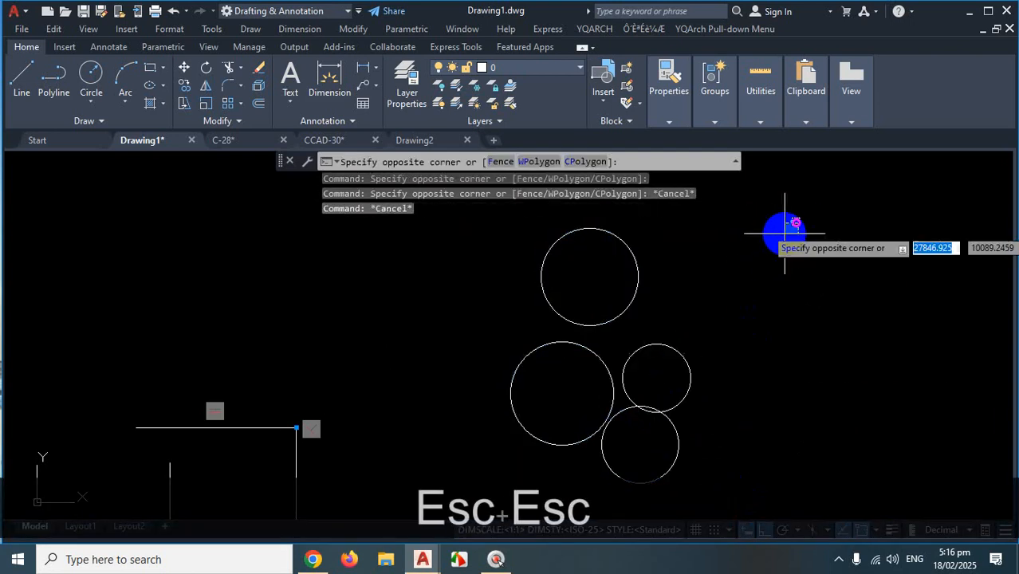
left_click(611, 434)
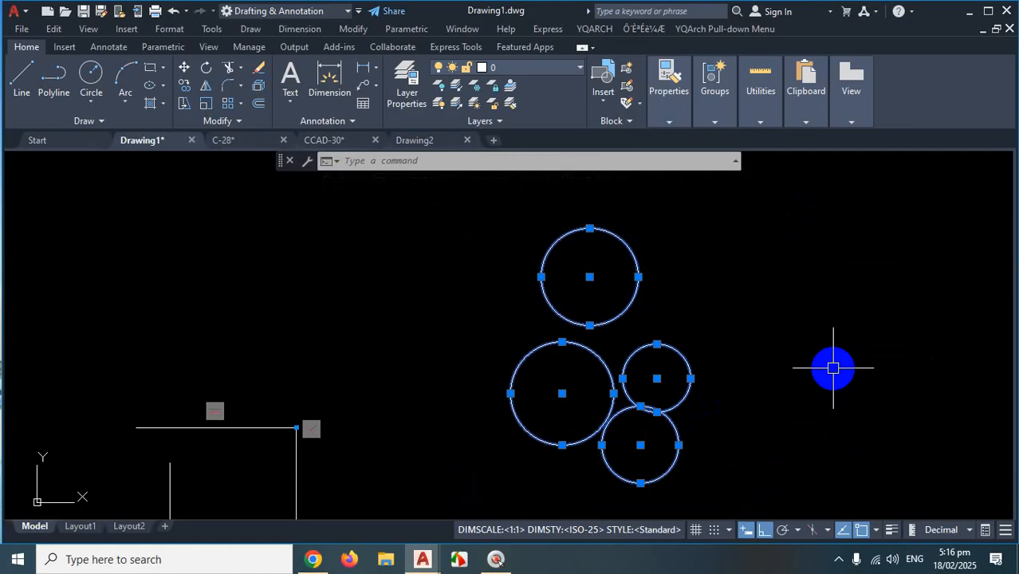
key("Escape")
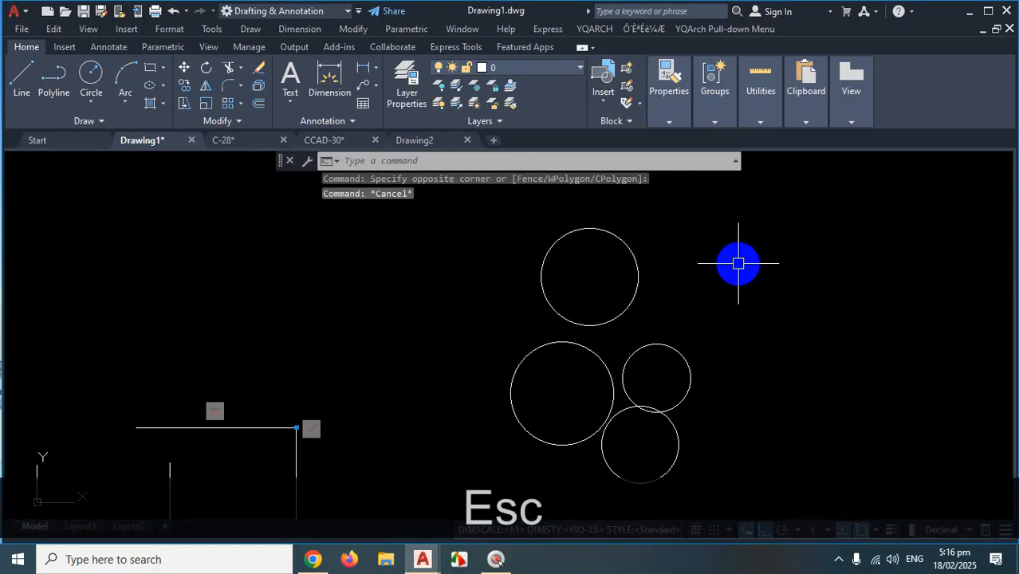
Pick the uppermost circle individually on its edge and clear the selection
scroll(738, 263, "down", 2)
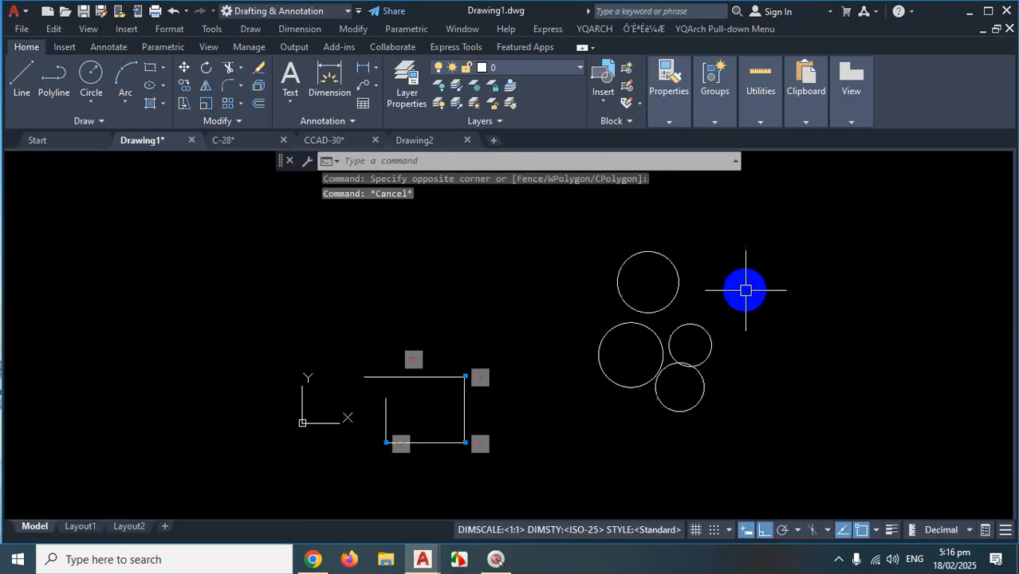
left_click(658, 256)
key("Escape")
Select the four circles once with an enclosing window and once with a crossing window, clearing the selection each time
left_click(559, 233)
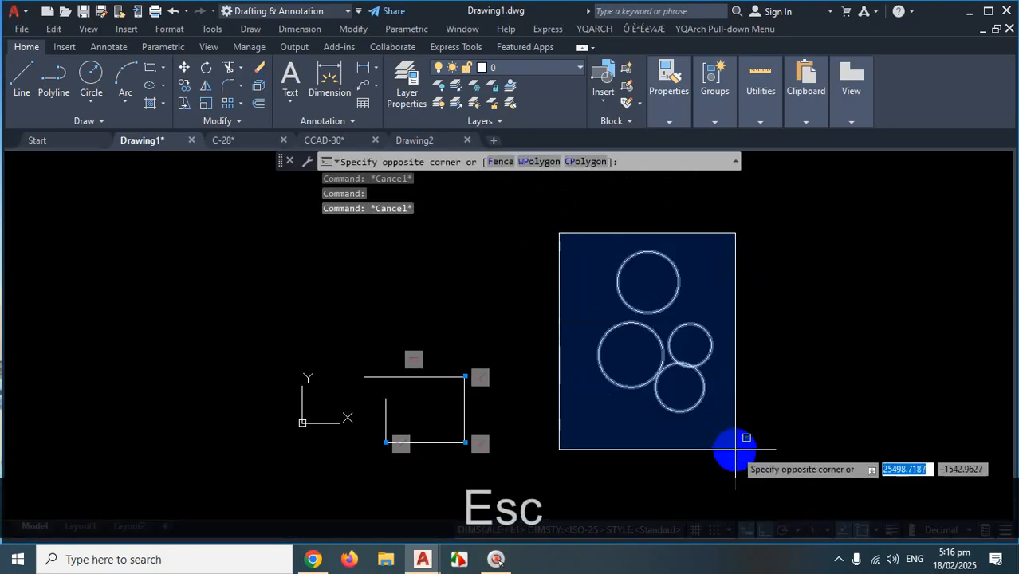
left_click(765, 424)
key("Escape")
left_click(776, 239)
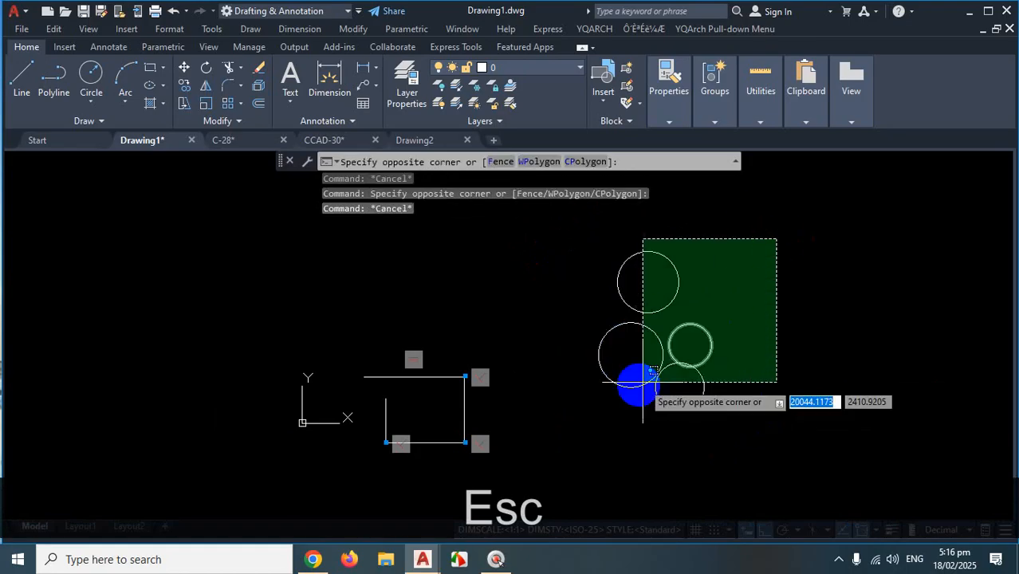
left_click(624, 405)
key("Escape")
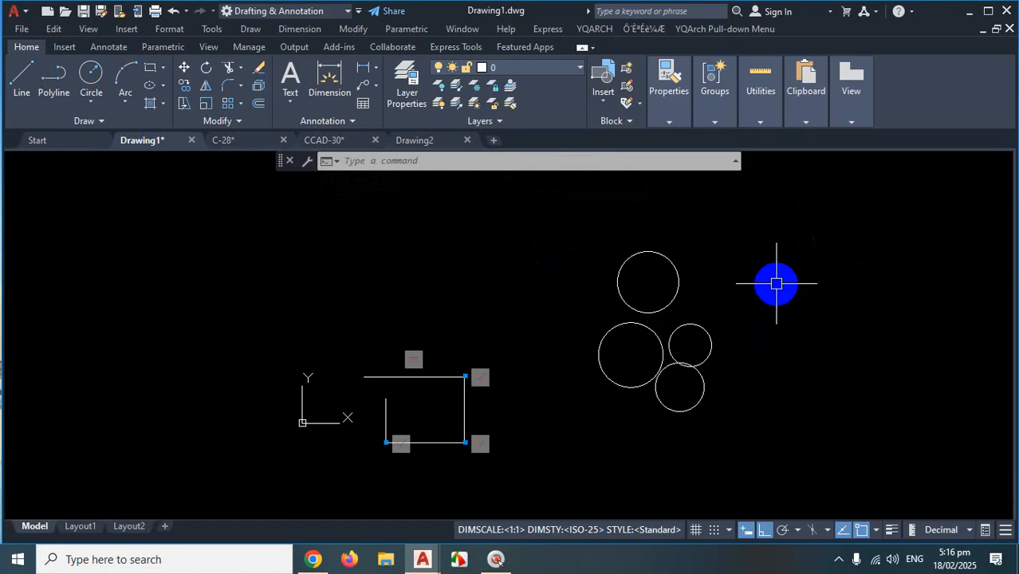
Practise lasso selection around the circles and select the three lower circles with a crossing lasso
mouse_move(780, 244)
left_mouse_down()
mouse_move(753, 269)
mouse_move(799, 327)
mouse_move(749, 266)
mouse_move(840, 273)
mouse_move(787, 291)
mouse_move(855, 316)
mouse_move(780, 256)
mouse_move(821, 358)
mouse_move(842, 274)
left_mouse_up()
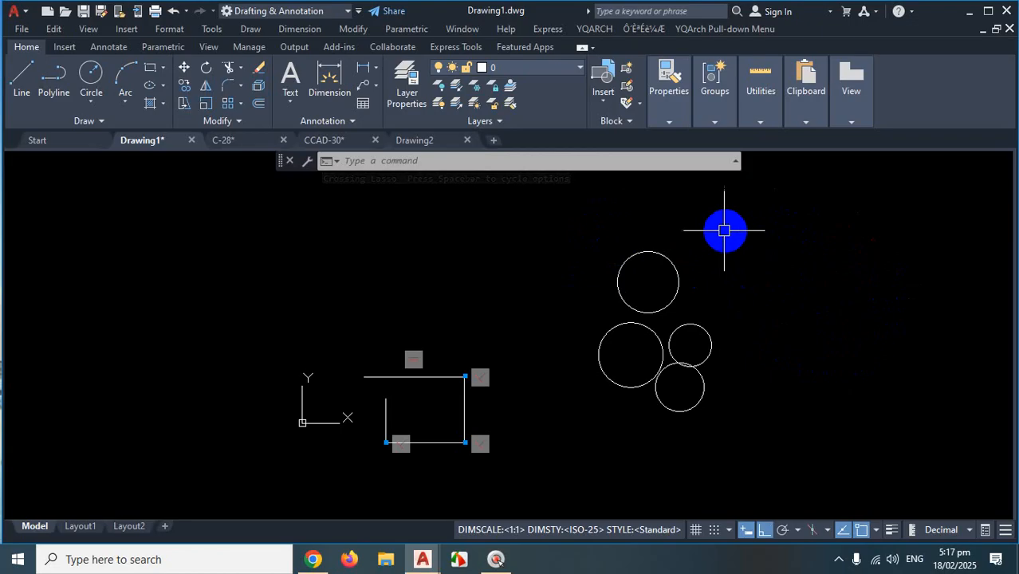
mouse_move(743, 233)
left_mouse_down()
mouse_move(742, 369)
mouse_move(646, 455)
mouse_move(591, 403)
mouse_move(617, 307)
mouse_move(905, 422)
mouse_move(723, 376)
mouse_move(640, 308)
left_mouse_up()
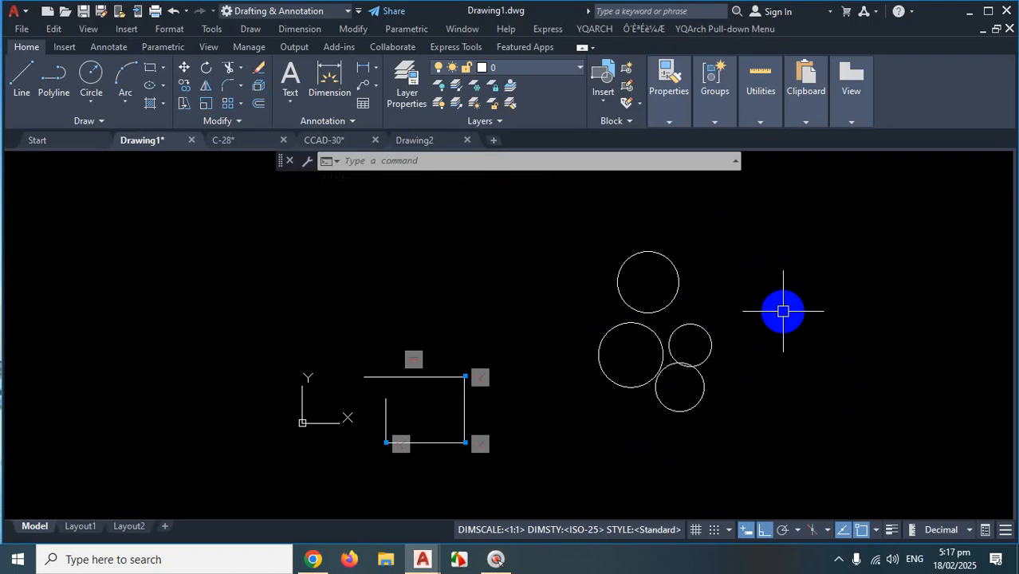
mouse_move(767, 303)
left_mouse_down()
mouse_move(752, 381)
mouse_move(619, 421)
mouse_move(568, 327)
left_mouse_up()
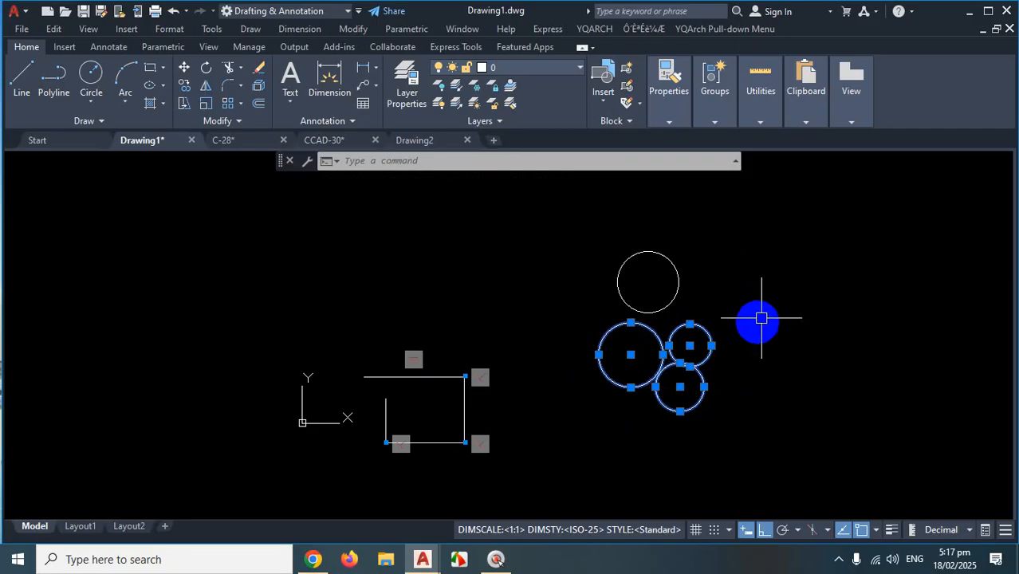
Display the shortcut options for the three selected circles, dismiss them and clear the selection
right_click(778, 289)
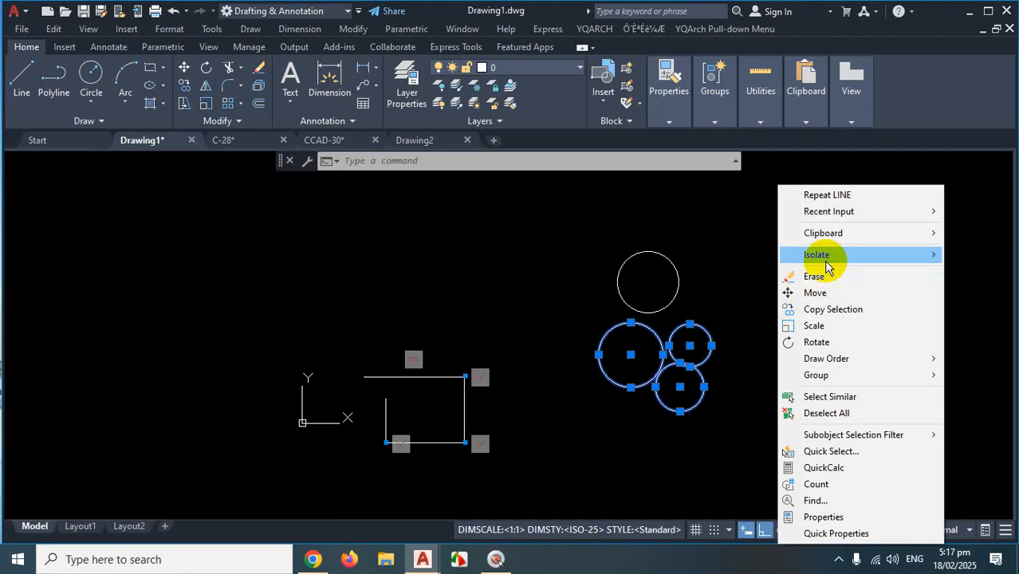
mouse_move(863, 217)
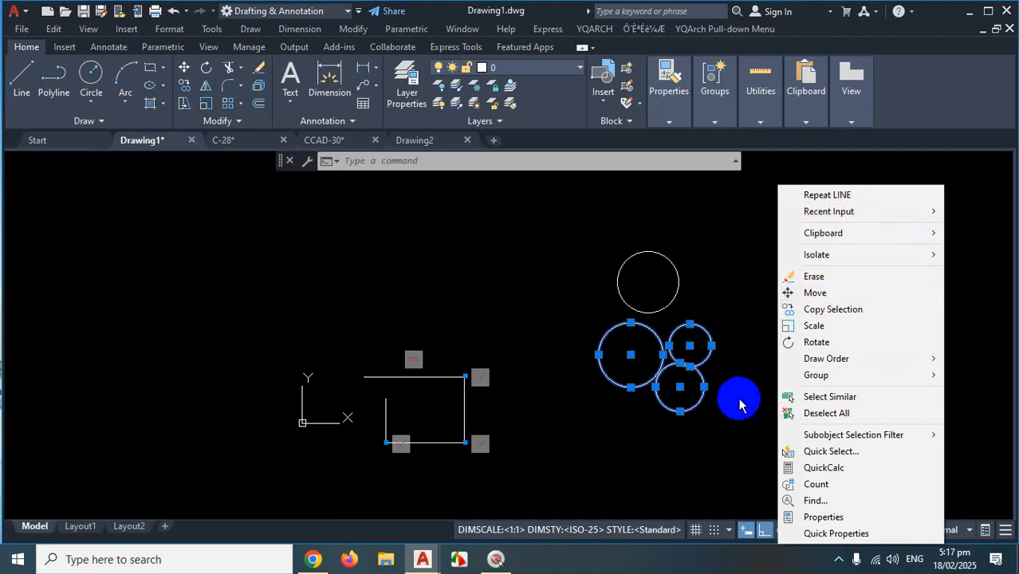
key("Escape")
key("Escape")
key("Escape")
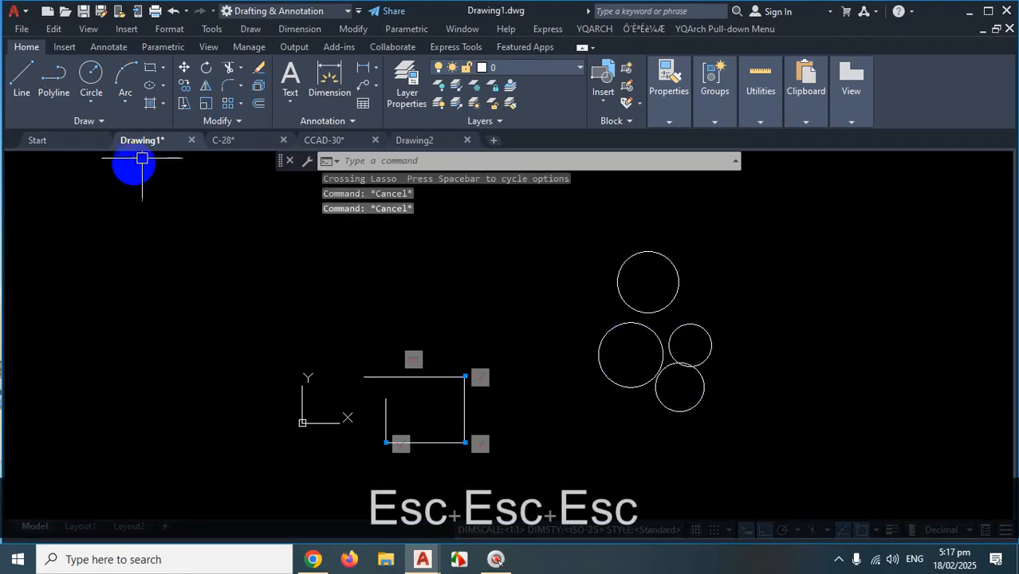
Start a line from the last drawn endpoint, bring up the Line command's shortcut options and end the command
left_click(18, 86)
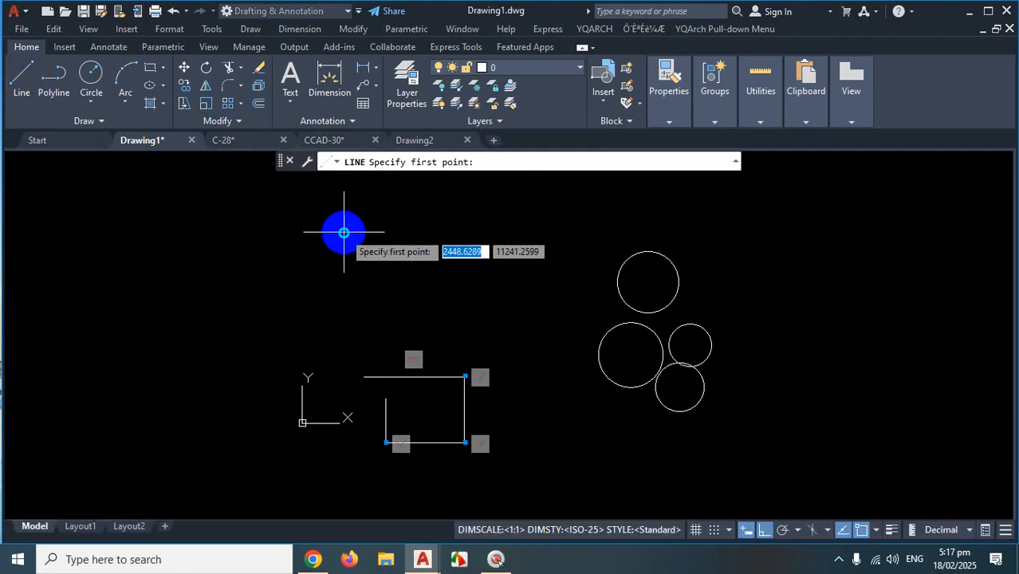
right_click(344, 232)
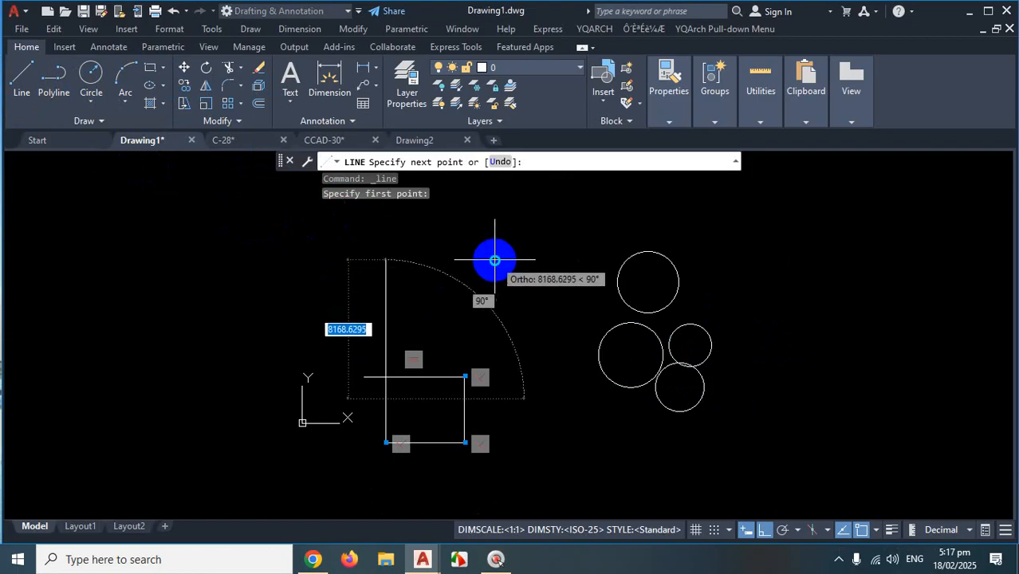
right_click(494, 259)
left_click(550, 289)
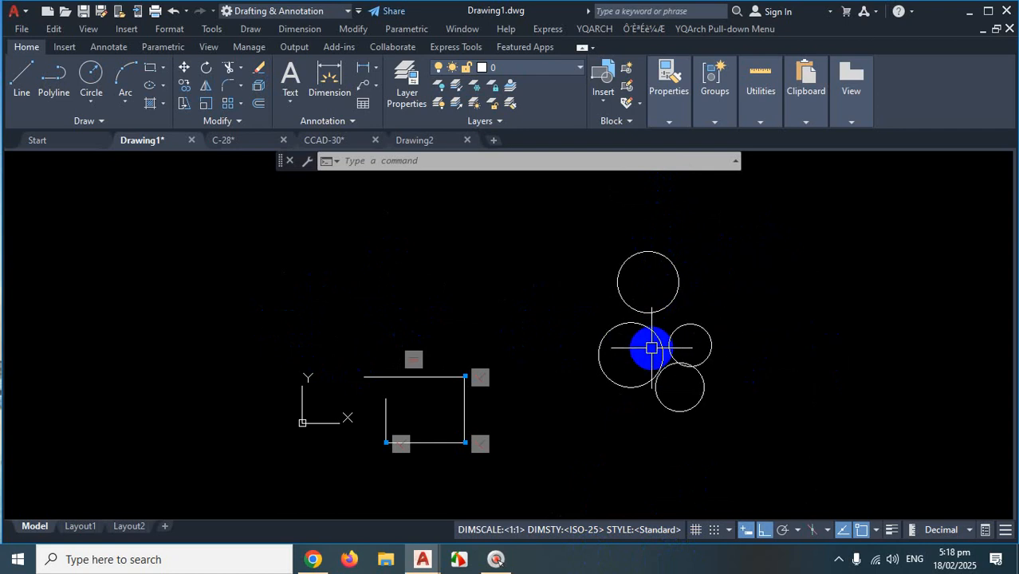
Zoom in and out repeatedly around the largest circle of the group
scroll(651, 347, "up", 8)
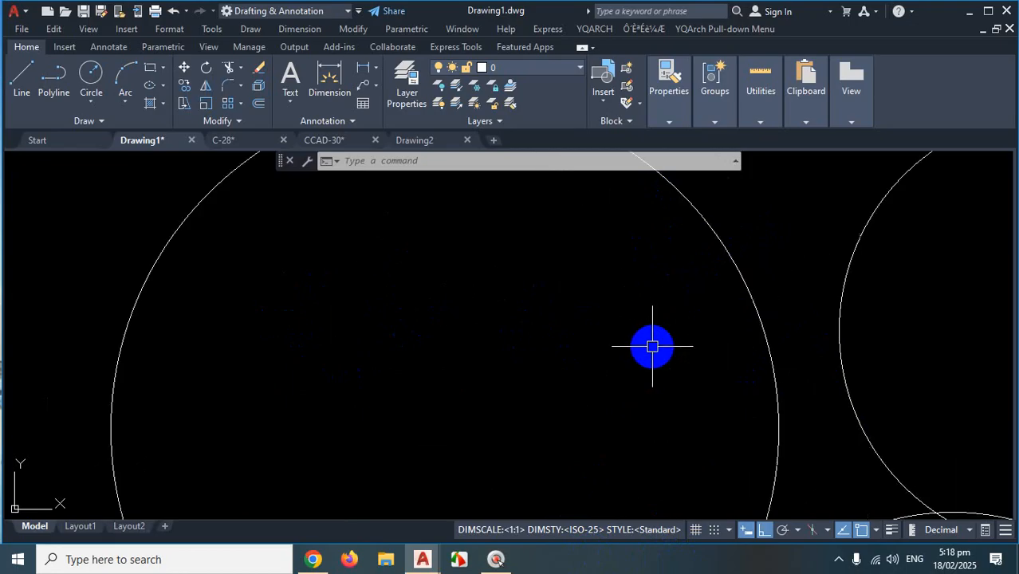
scroll(653, 344, "down", 10)
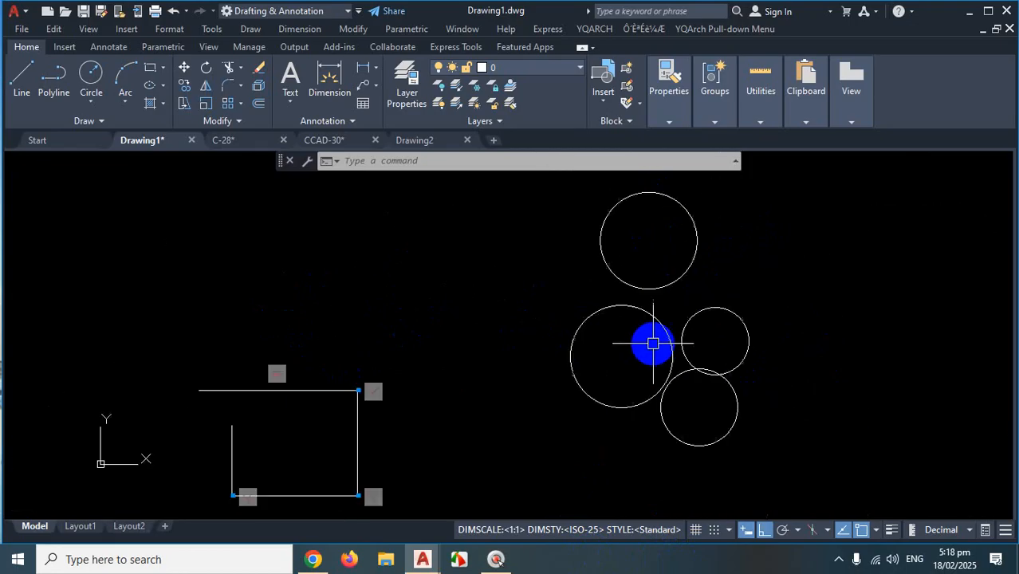
scroll(653, 347, "up", 5)
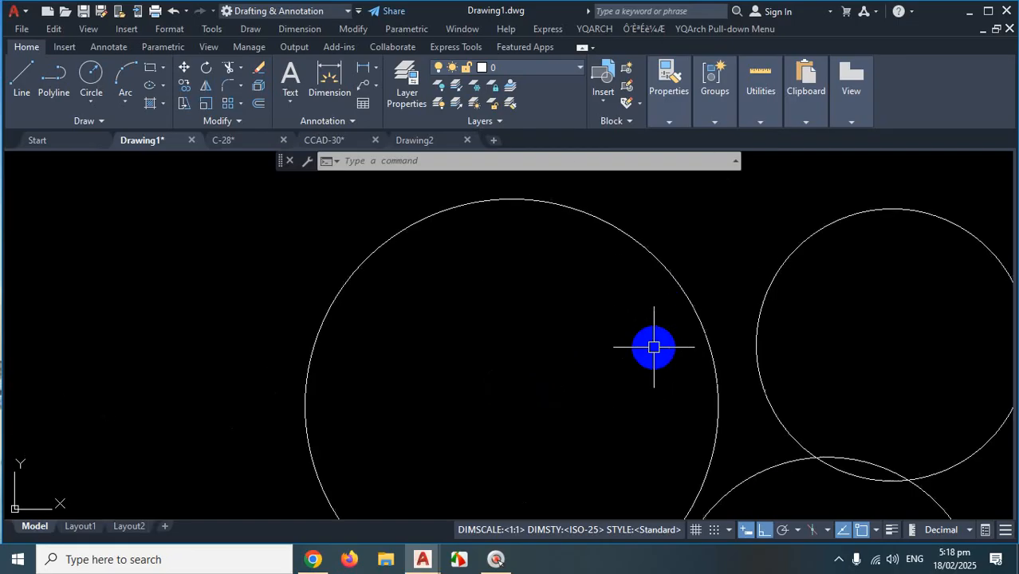
scroll(653, 348, "down", 5)
scroll(653, 347, "up", 6)
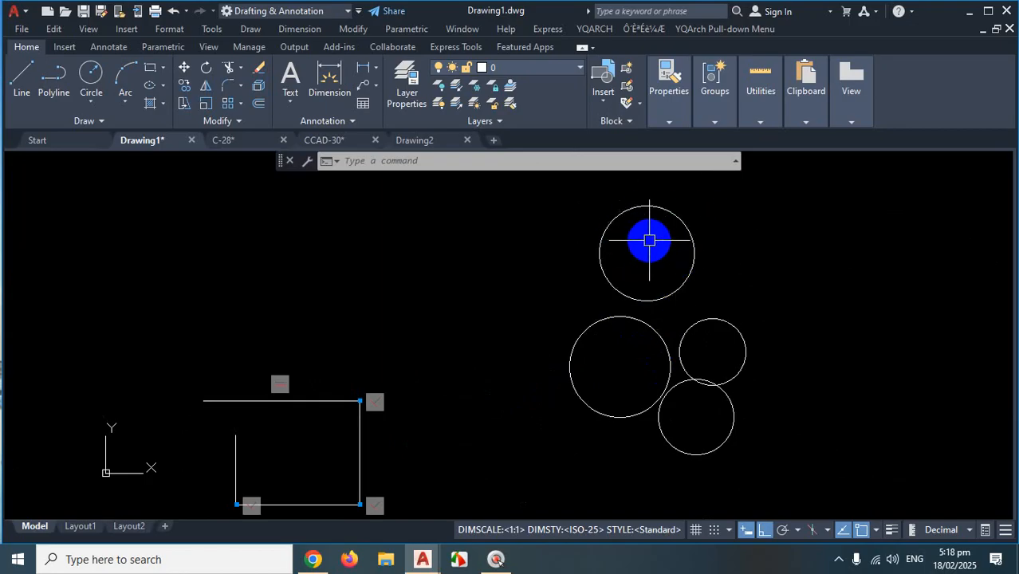
Zoom in and out over the group of four circles and the open rectangle
scroll(651, 246, "up", 2)
scroll(650, 245, "up", 5)
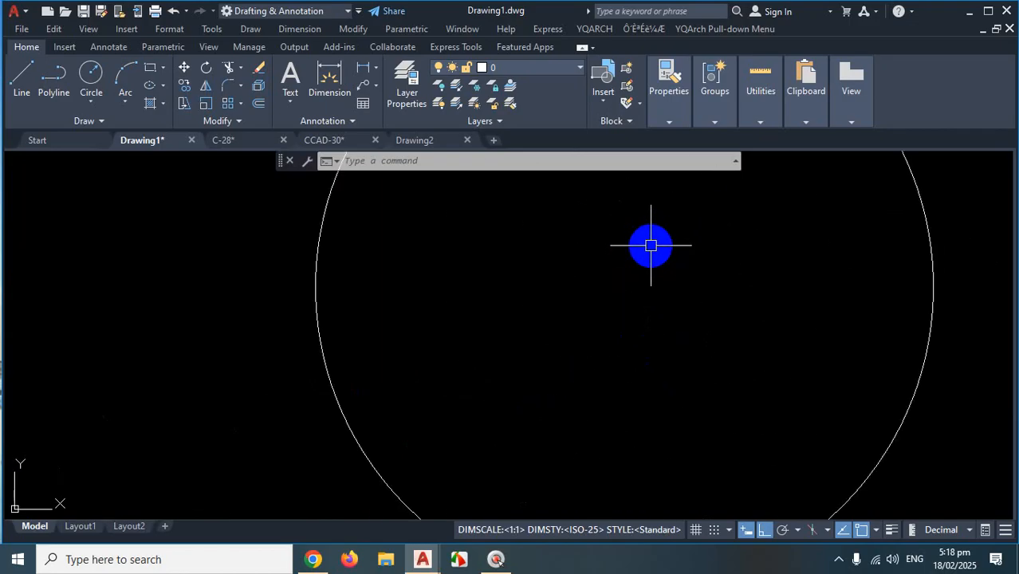
scroll(651, 243, "down", 2)
scroll(662, 236, "down", 7)
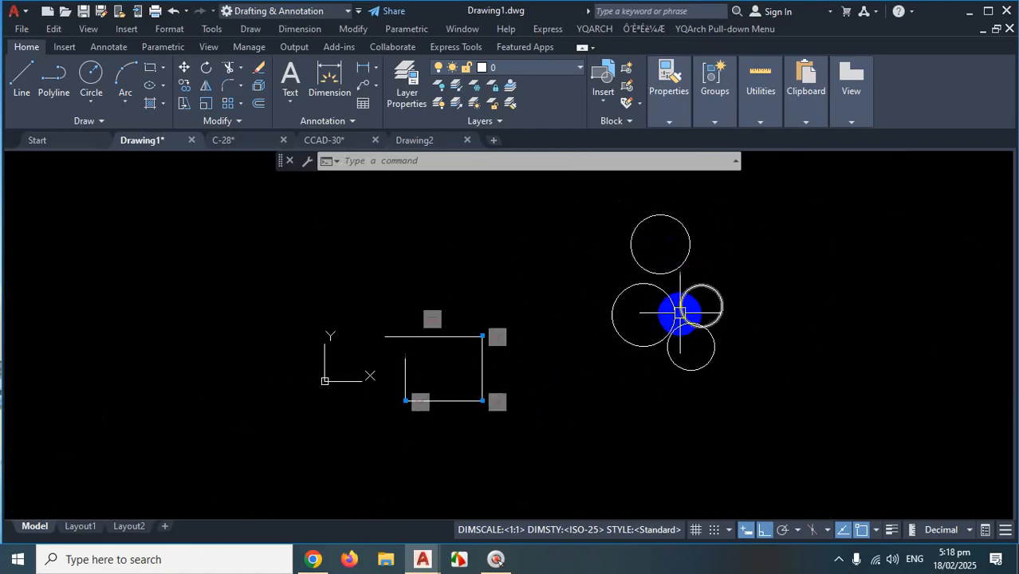
scroll(448, 360, "down", 4)
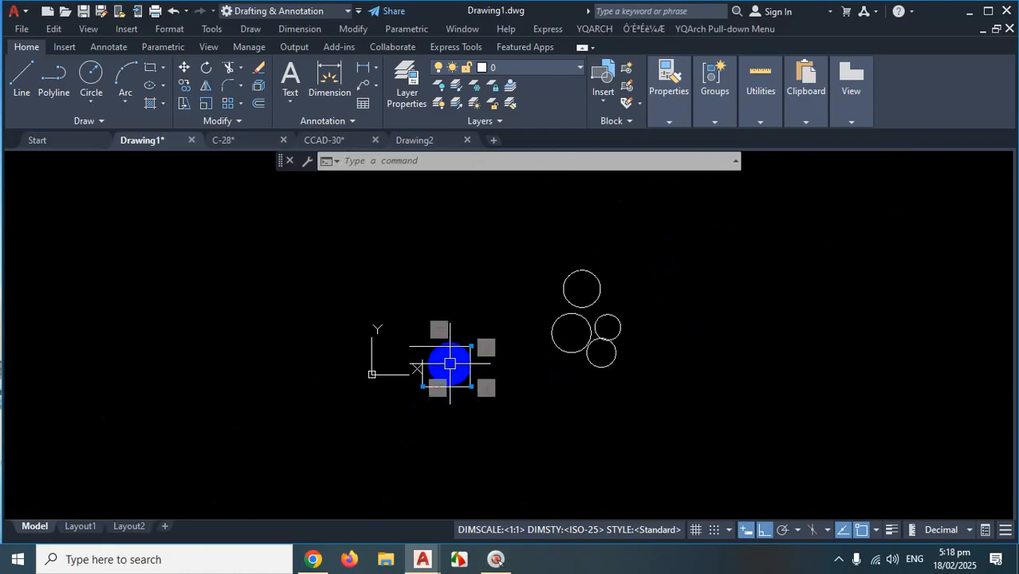
scroll(449, 363, "up", 6)
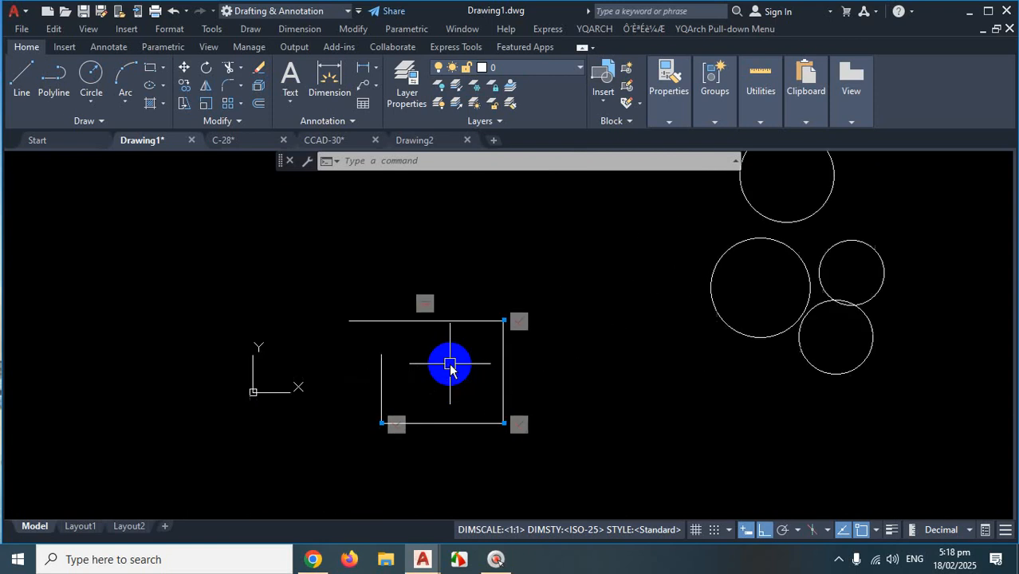
scroll(449, 364, "down", 2)
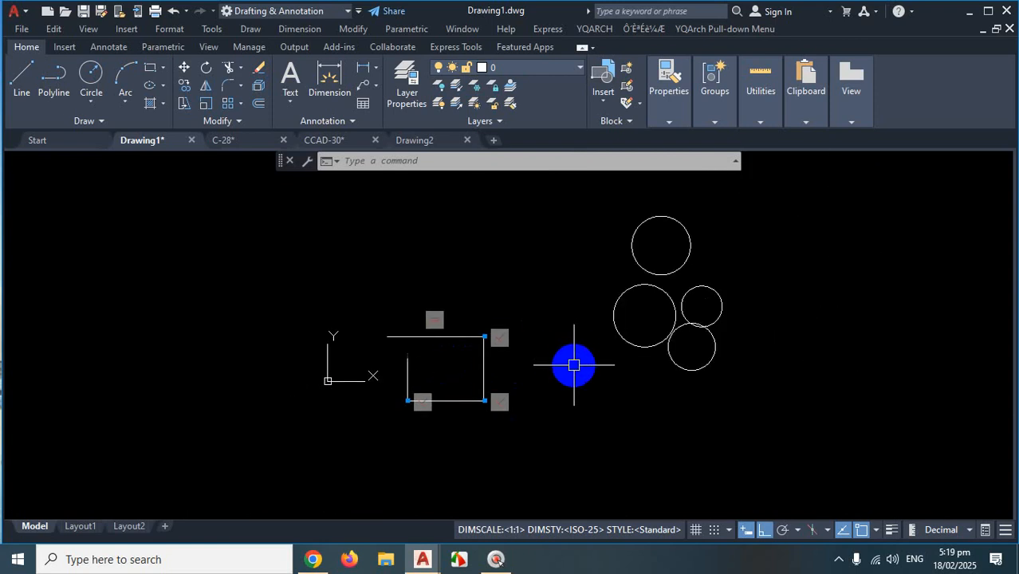
scroll(743, 283, "up", 2)
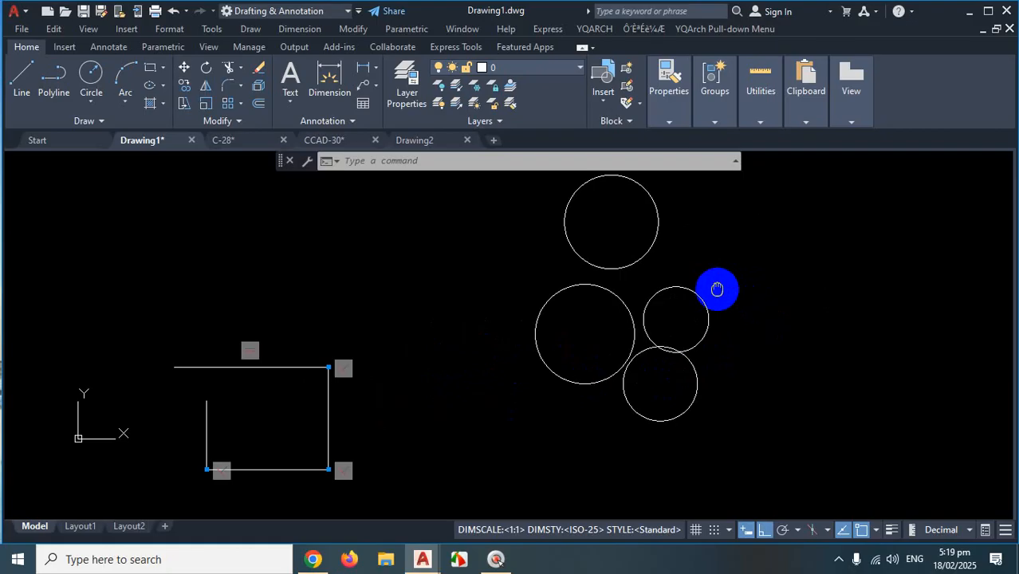
Pan the drawing to bring the four circles to the middle of the view
middle_click_drag(717, 289, 718, 288)
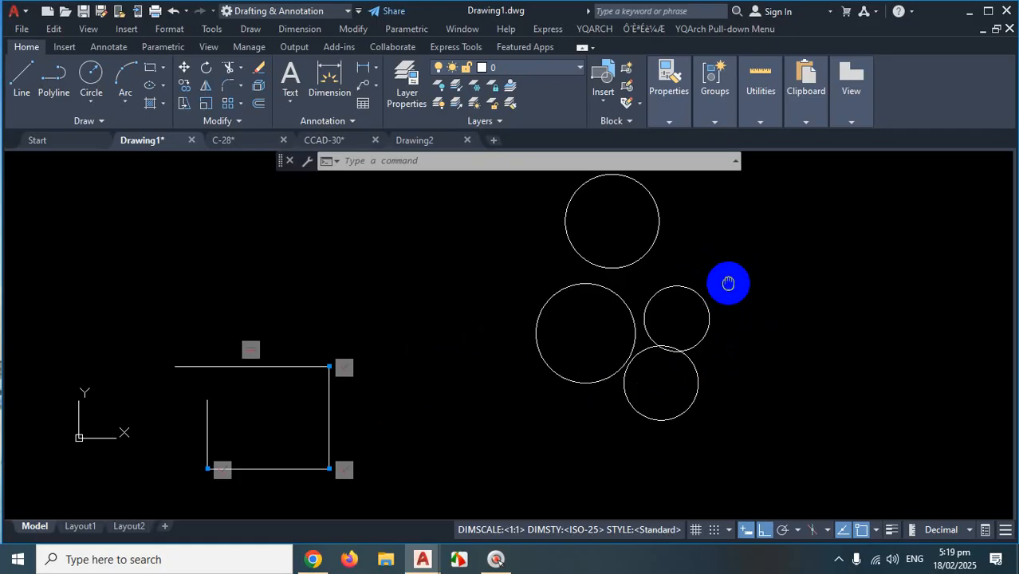
middle_click_drag(728, 283, 630, 326)
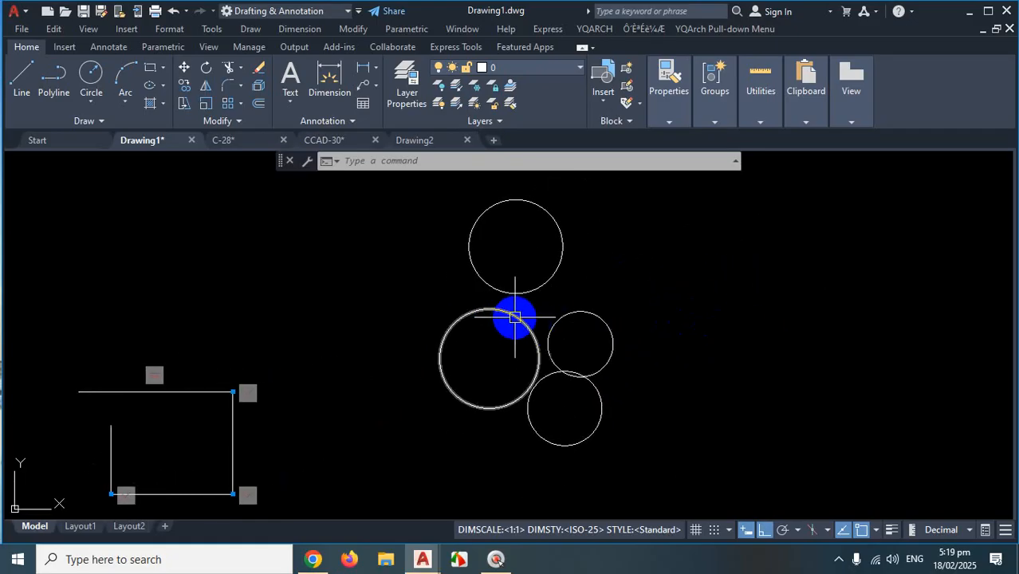
scroll(758, 323, "down", 2)
scroll(252, 411, "up", 2)
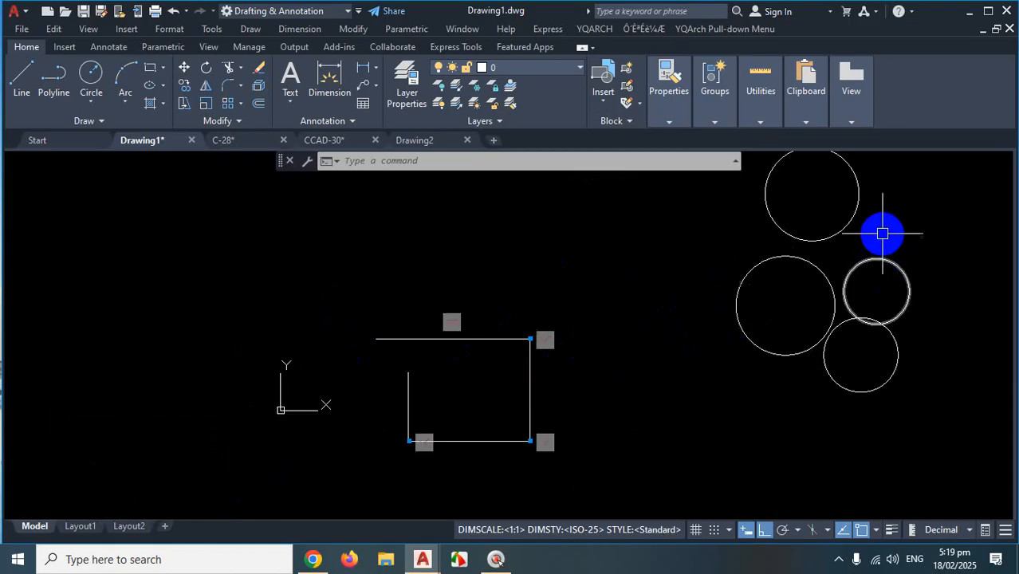
mouse_move(883, 233)
middle_mouse_down()
mouse_move(626, 269)
mouse_move(510, 301)
middle_mouse_up()
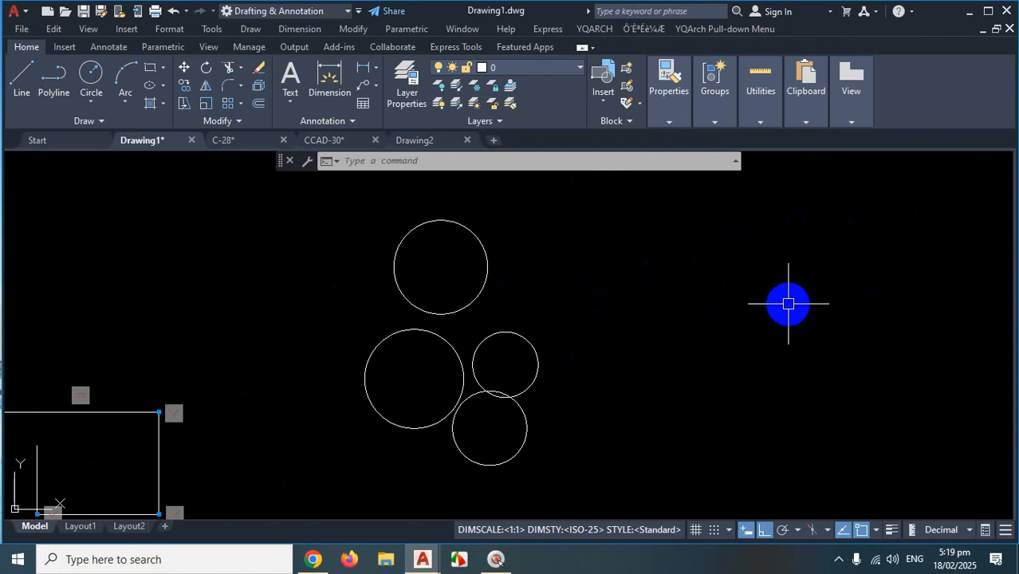
Start the Pan command and turn on the display of the navigation bar
type("P")
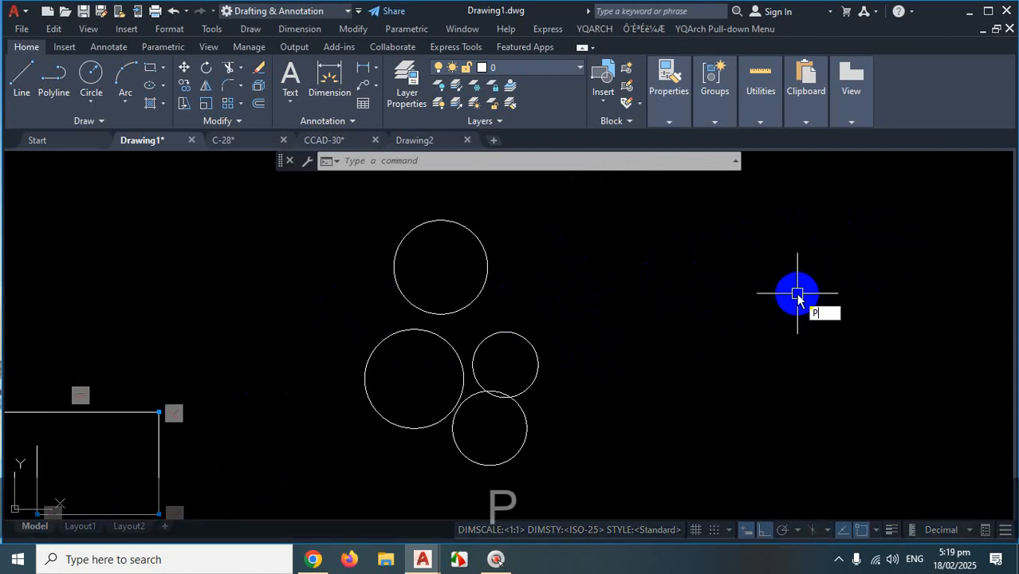
key("Return")
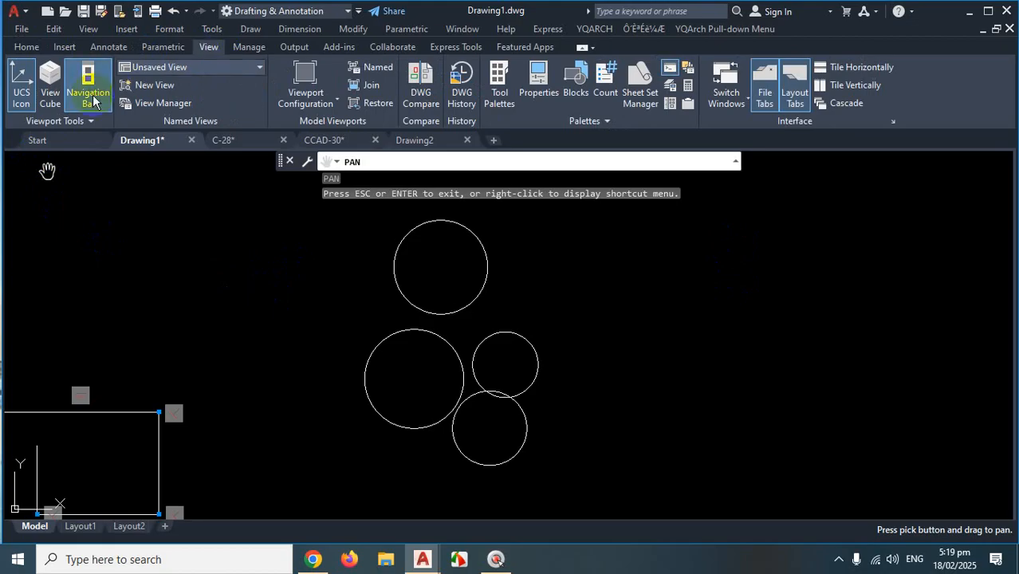
left_click(98, 96)
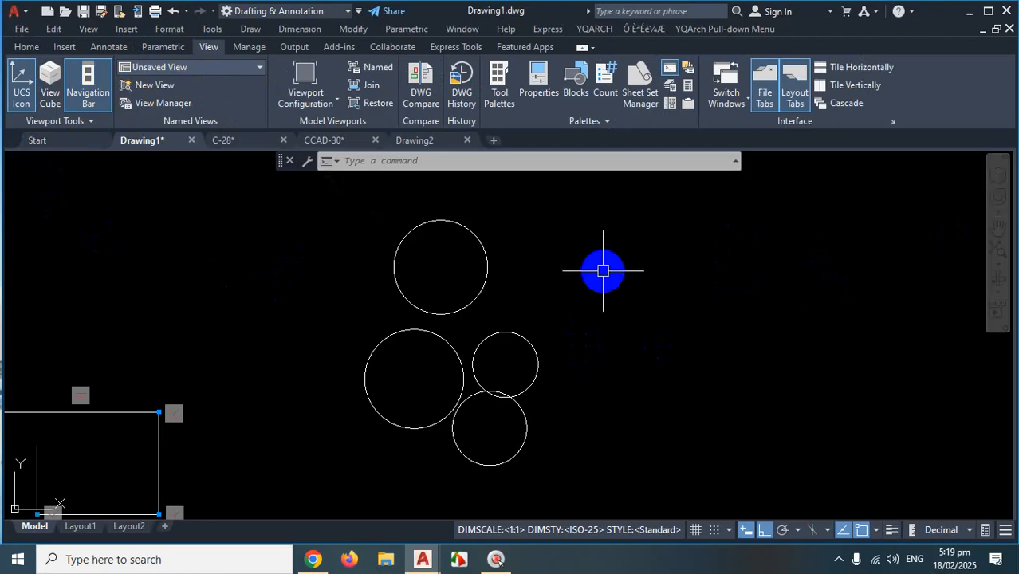
Zoom in and out between the open rectangle and the circle group
scroll(869, 313, "down", 2)
scroll(447, 405, "up", 2)
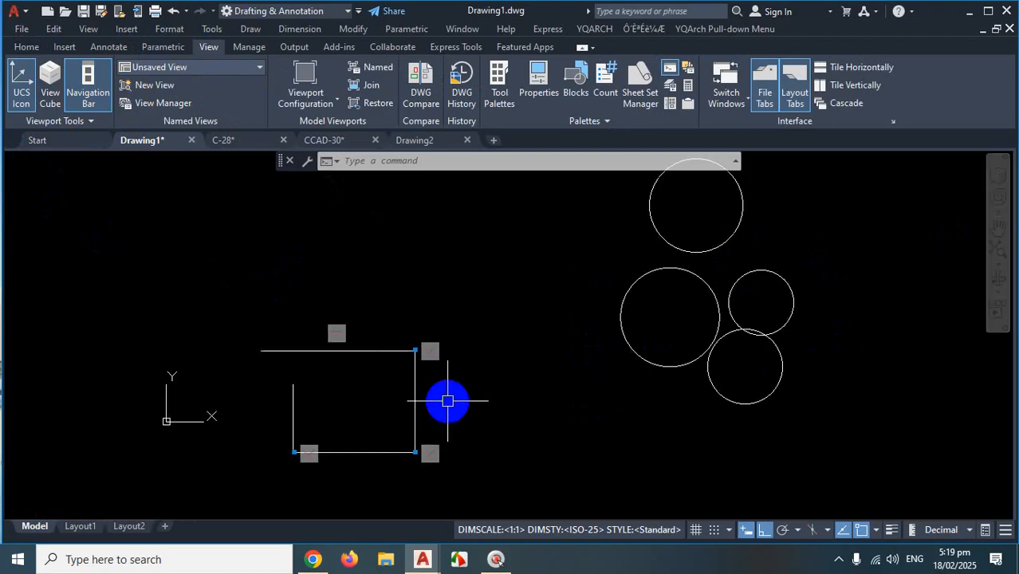
scroll(407, 355, "up", 2)
scroll(527, 355, "down", 3)
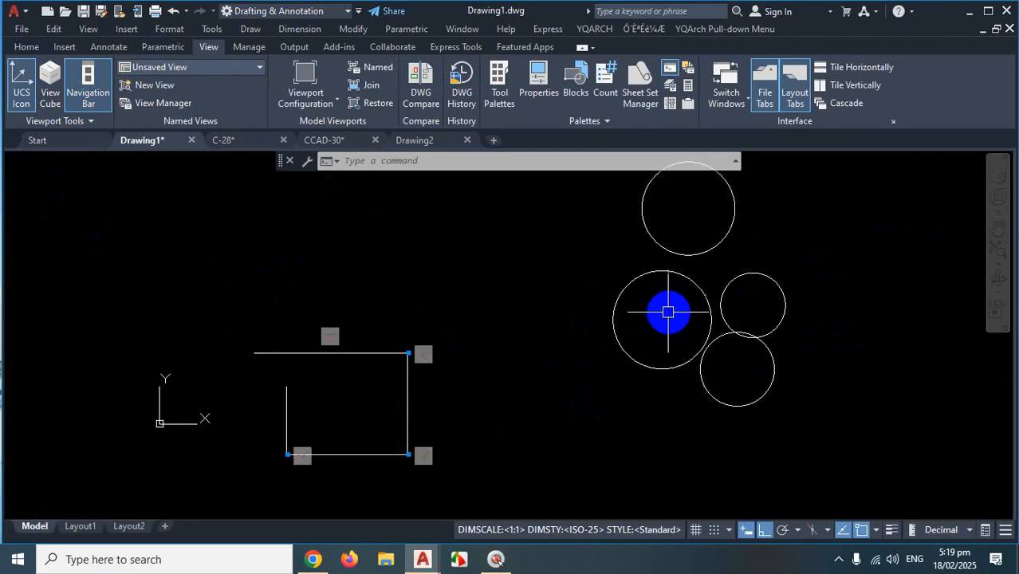
scroll(666, 311, "up", 2)
Pan the circle group up, down and sideways across the drawing area
mouse_move(819, 295)
middle_mouse_down()
mouse_move(785, 278)
mouse_move(560, 284)
mouse_move(483, 373)
middle_mouse_up()
scroll(391, 318, "down", 2)
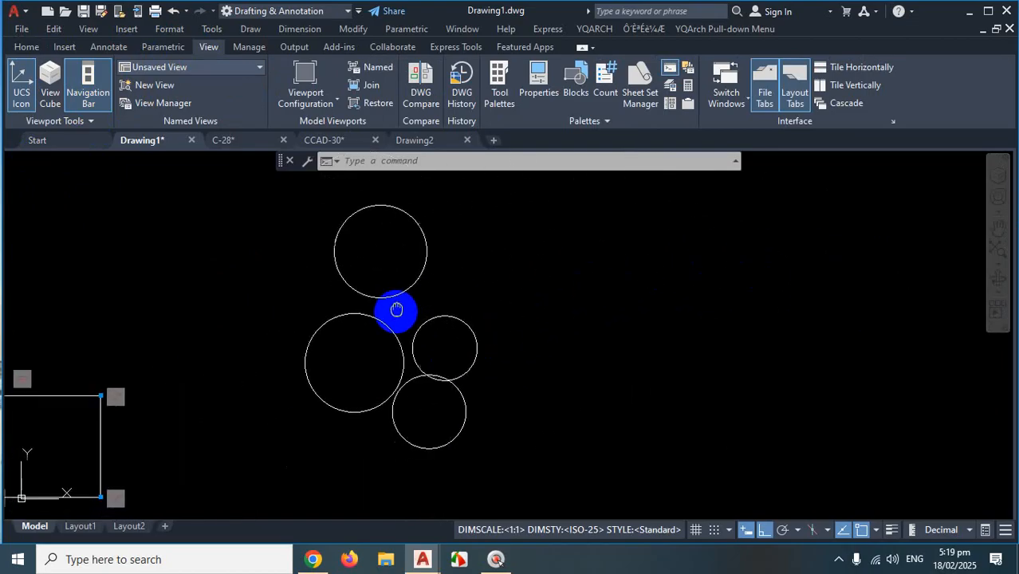
middle_click_drag(395, 305, 399, 233)
middle_click_drag(386, 348, 376, 511)
middle_click_drag(337, 429, 690, 405)
middle_click_drag(644, 368, 269, 336)
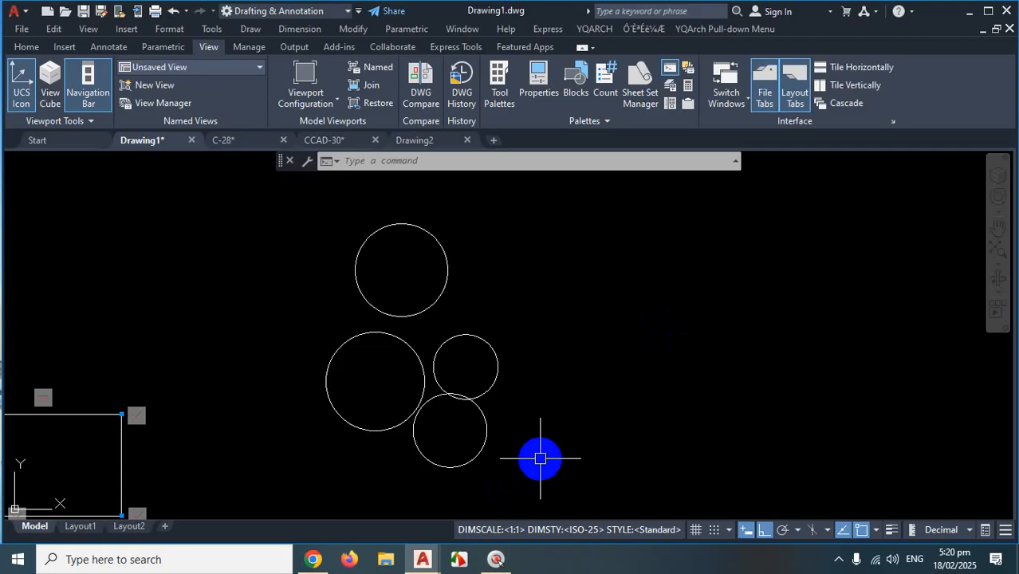
left_click(838, 559)
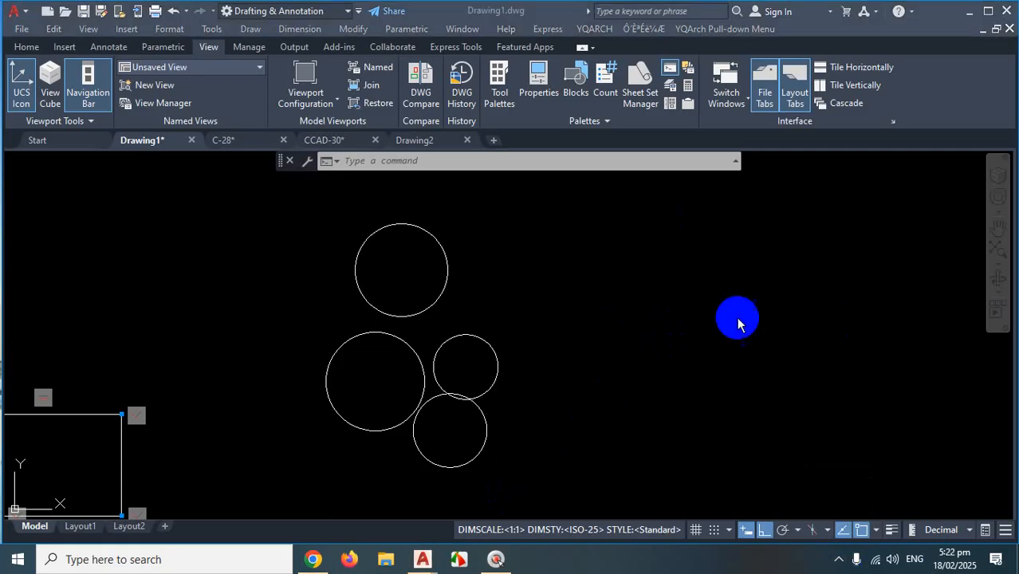
key("Escape")
scroll(666, 322, "down", 2)
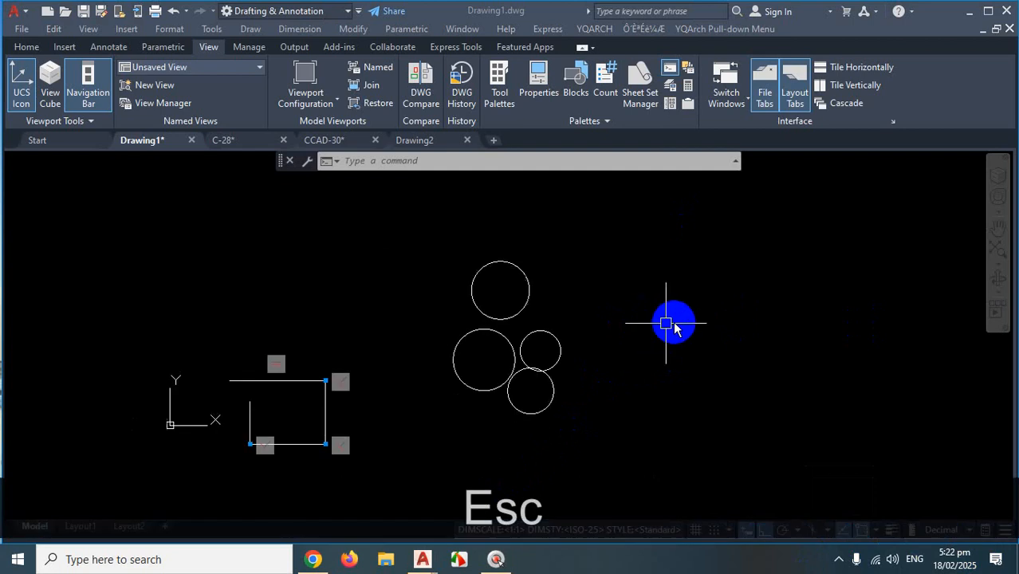
left_click(608, 303)
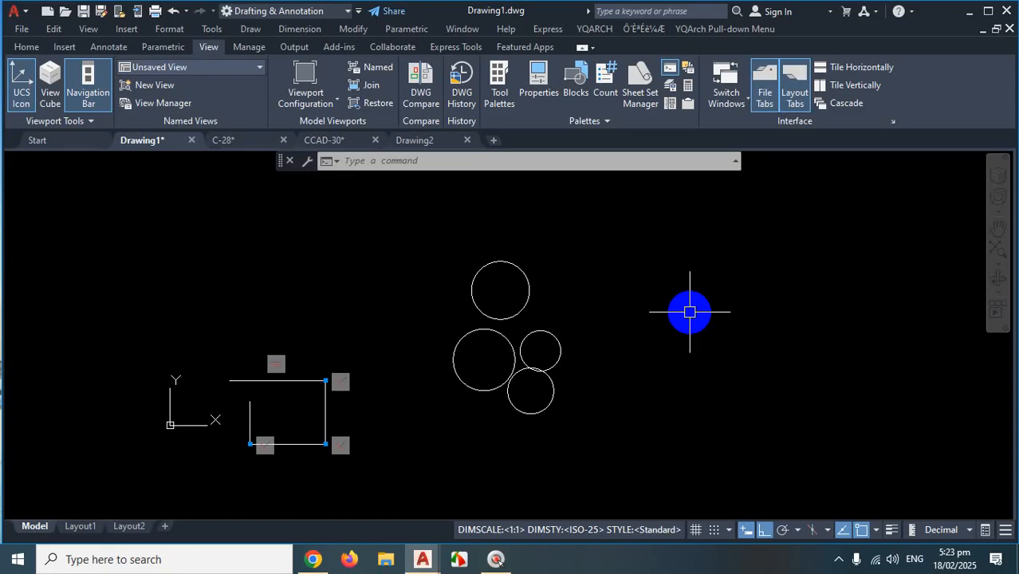
Select the topmost circle, sketch a crosshair in red on the magnified screen and close the markup
scroll(518, 285, "up", 2)
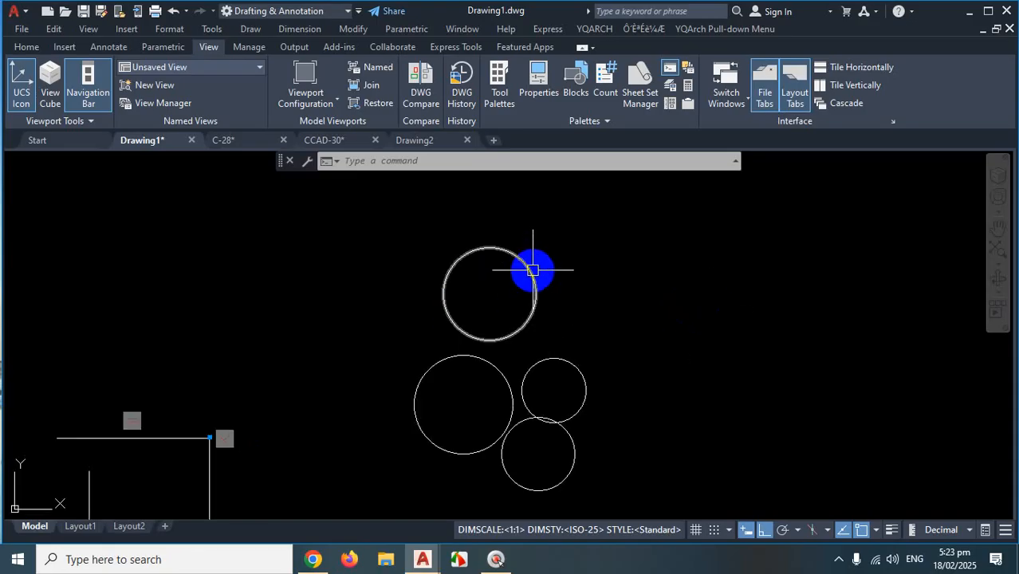
left_click(533, 270)
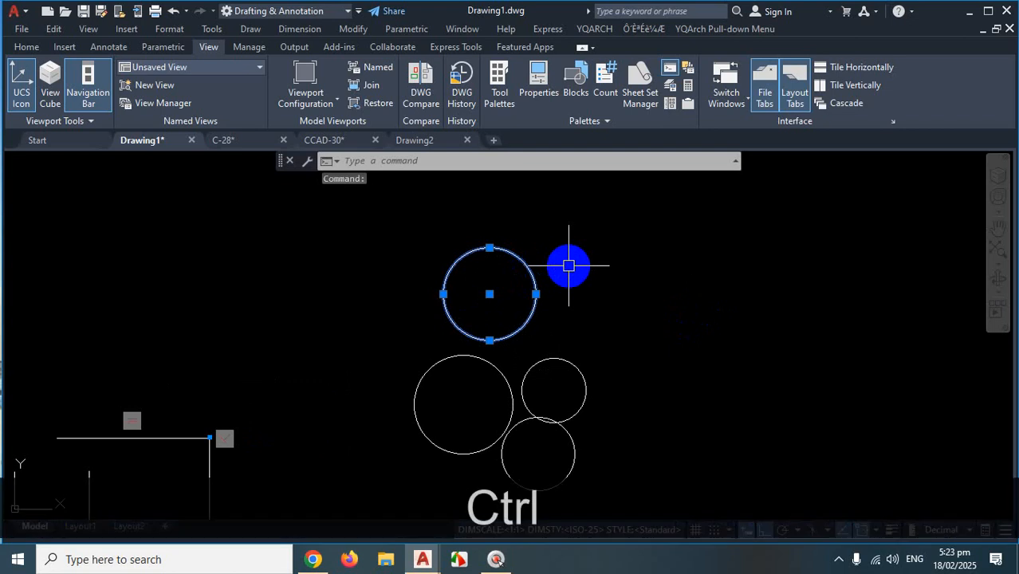
key("ctrl+1")
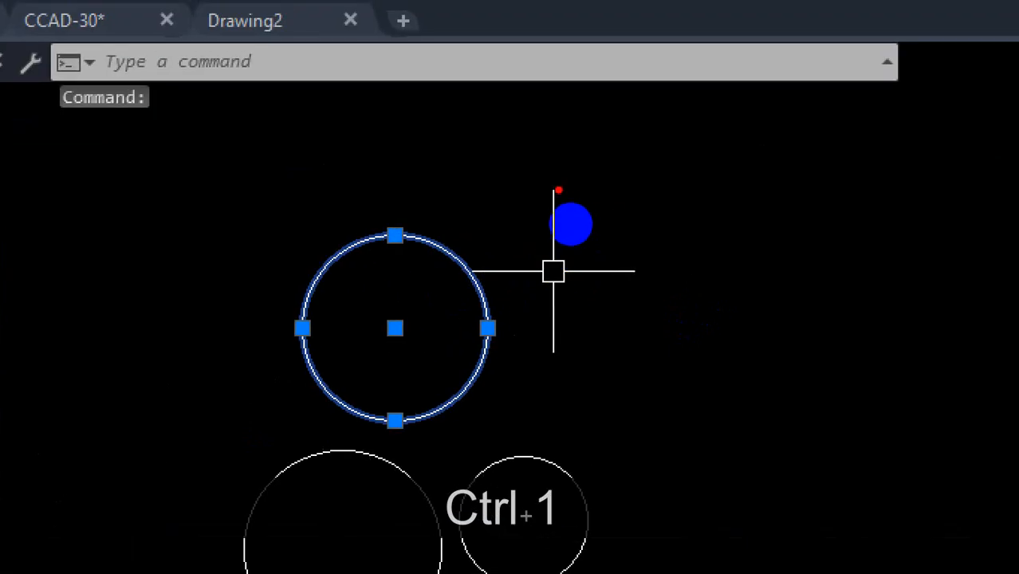
left_click_drag(558, 189, 546, 224)
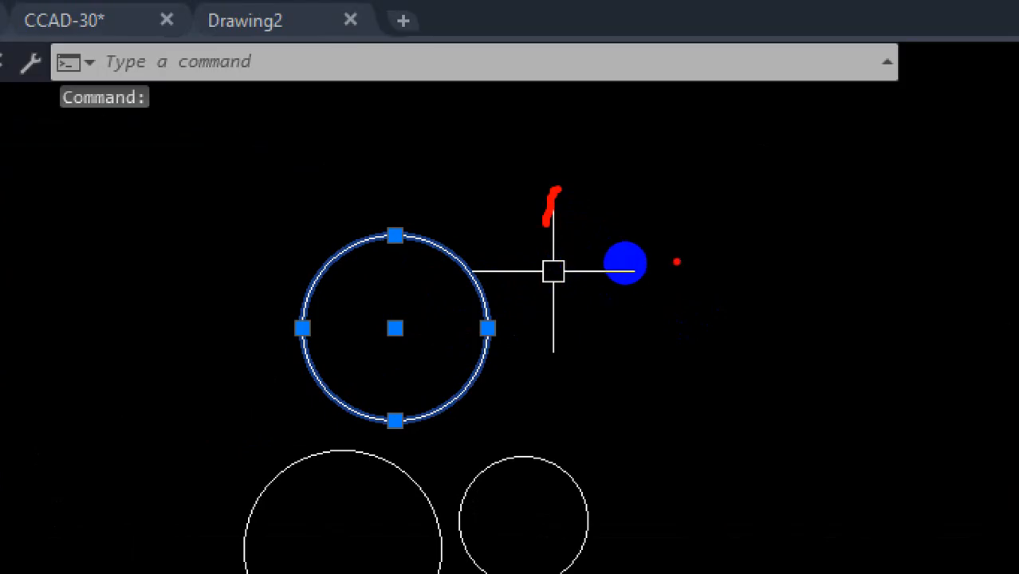
left_click_drag(717, 198, 725, 338)
left_click_drag(687, 264, 826, 257)
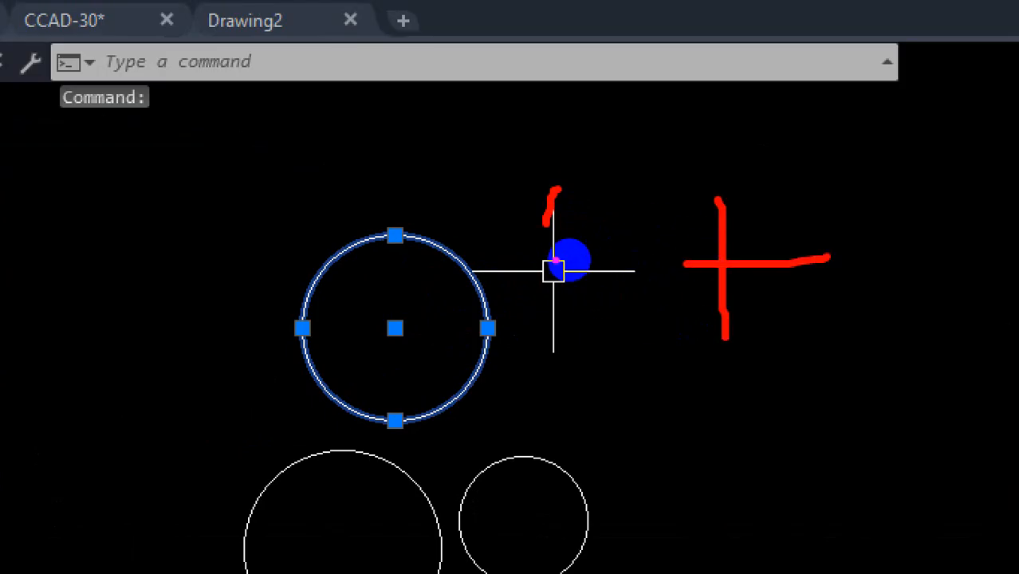
mouse_move(569, 260)
left_mouse_down()
mouse_move(568, 271)
mouse_move(558, 257)
left_mouse_up()
key("Escape")
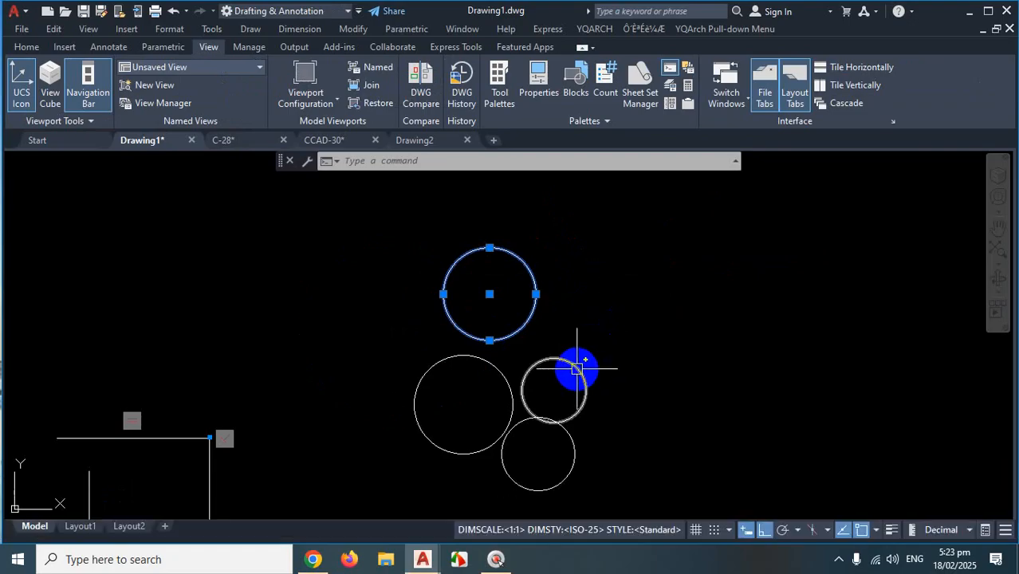
Add the smallest circle to the selection by picking its edge and clear the whole selection
mouse_move(575, 369)
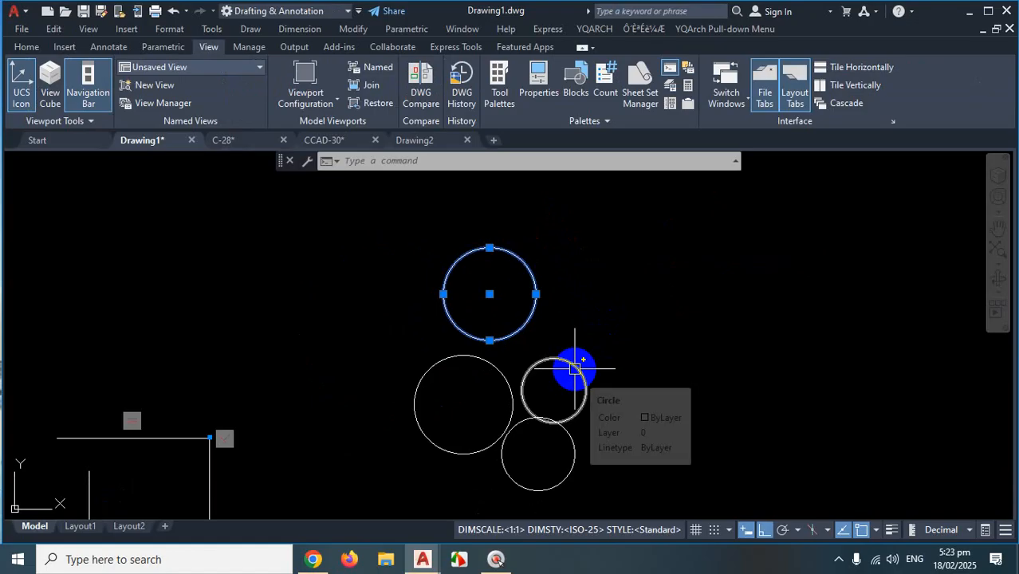
scroll(575, 369, "up", 4)
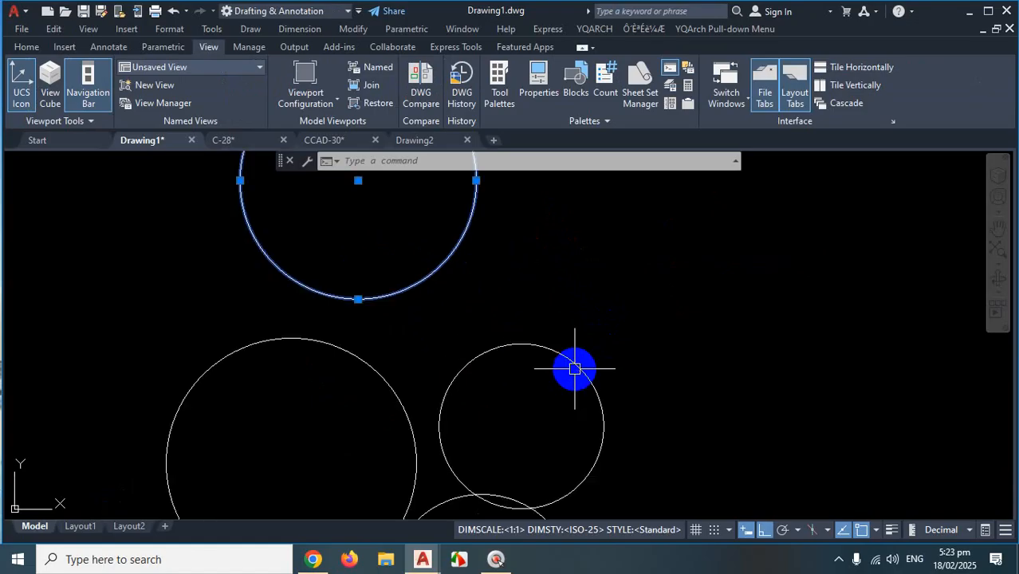
left_click(574, 368)
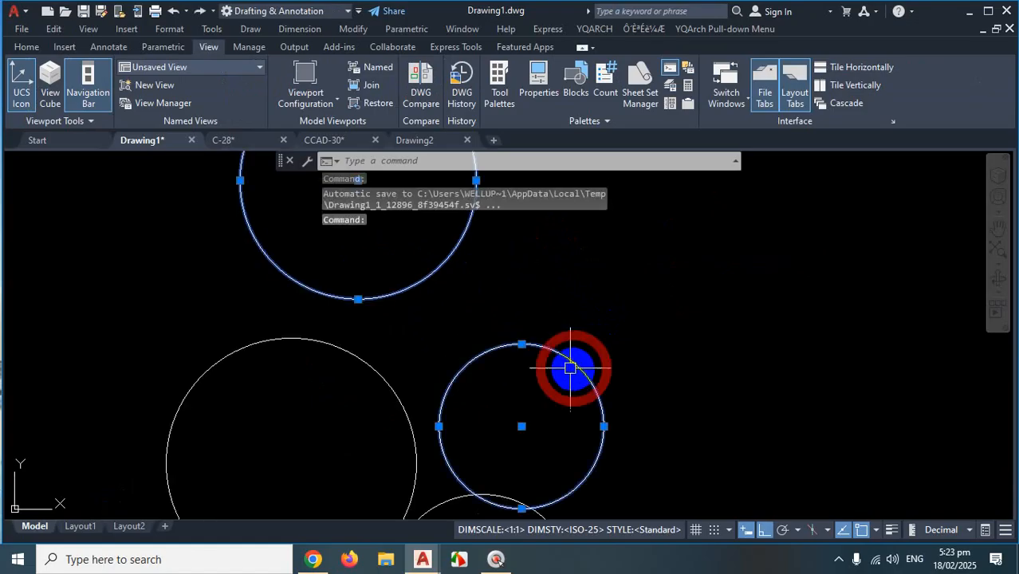
key("Escape")
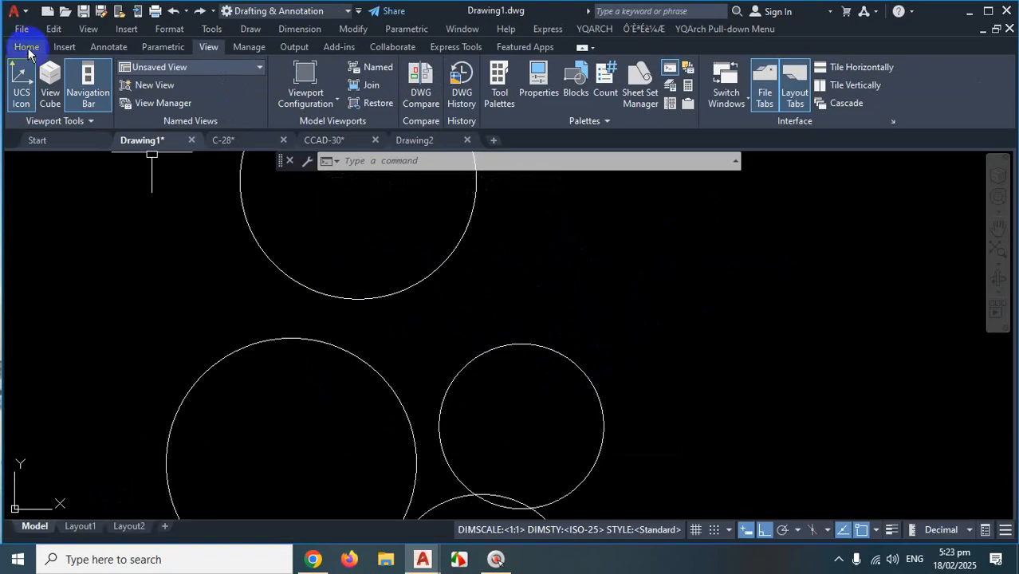
Bring back the drawing and modifying tools, sketch a large red crosshair on the magnified screen and close the markup
left_click(27, 47)
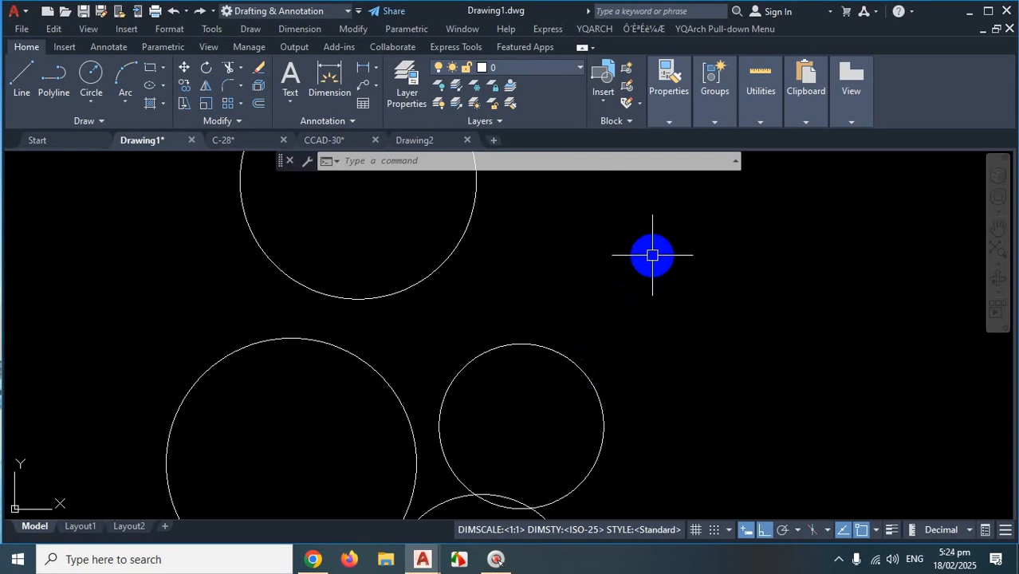
key("ctrl+1")
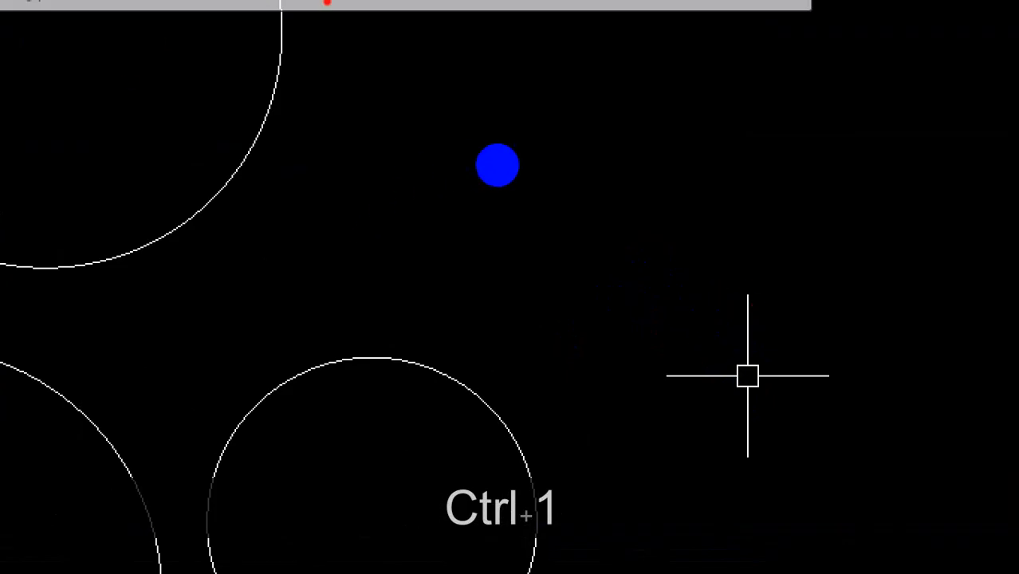
left_click_drag(508, 166, 506, 447, "shift")
left_click_drag(335, 294, 845, 277)
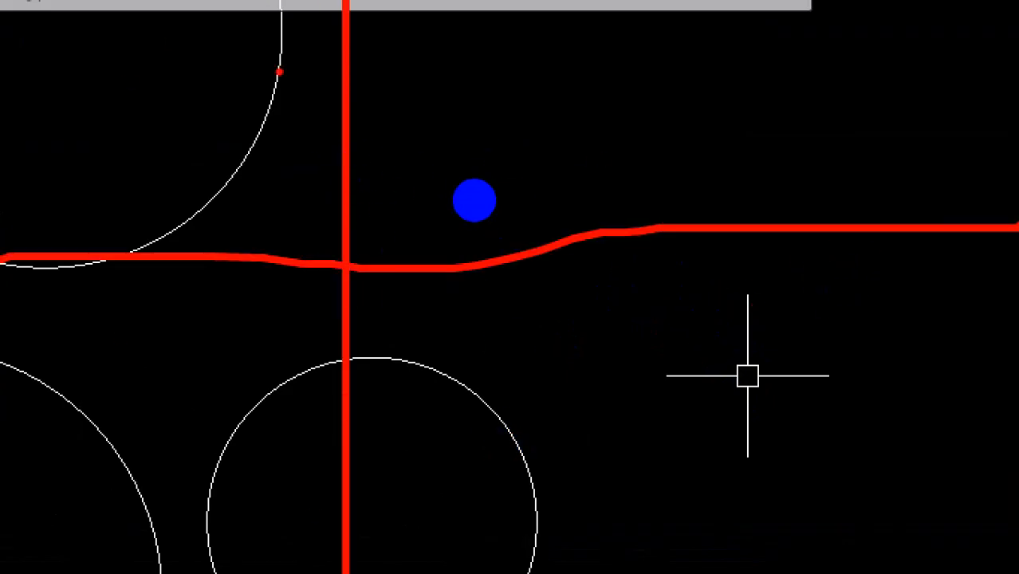
key("Escape")
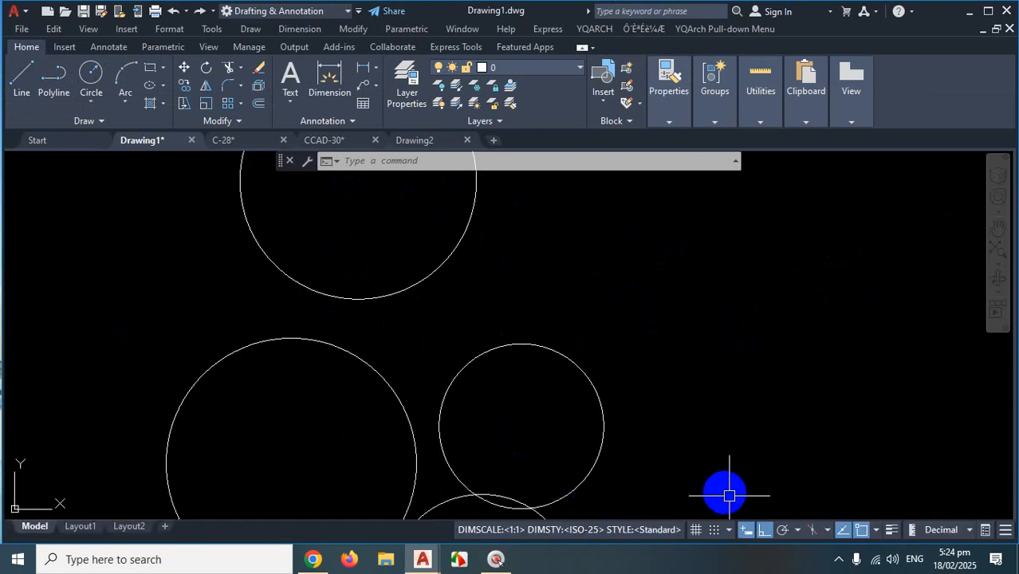
left_click(837, 560)
left_click(842, 503)
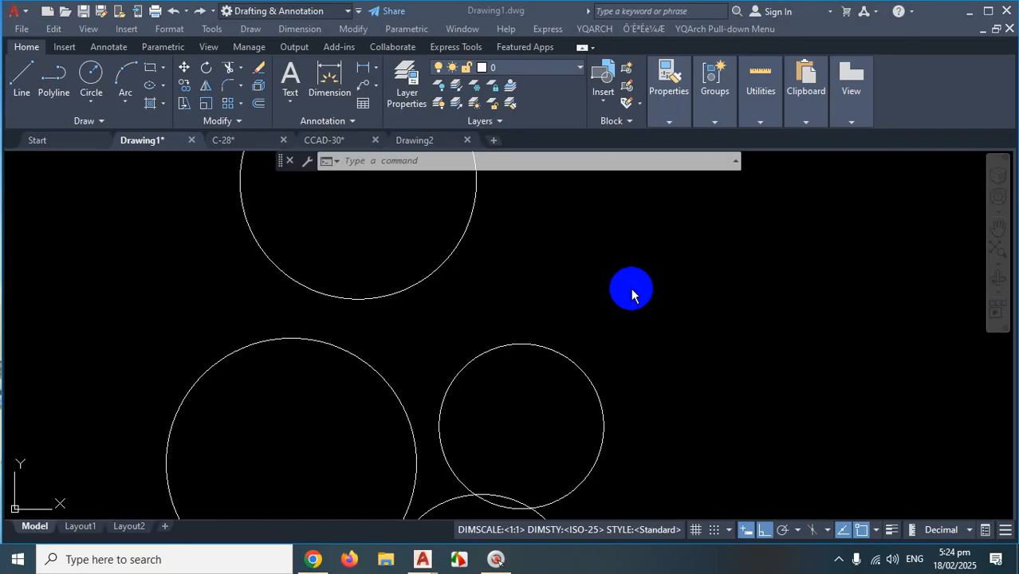
Open the Options settings and look through the Files, Display, Open and Save, Plot and Publish, and System categories
type("op")
left_click(683, 276)
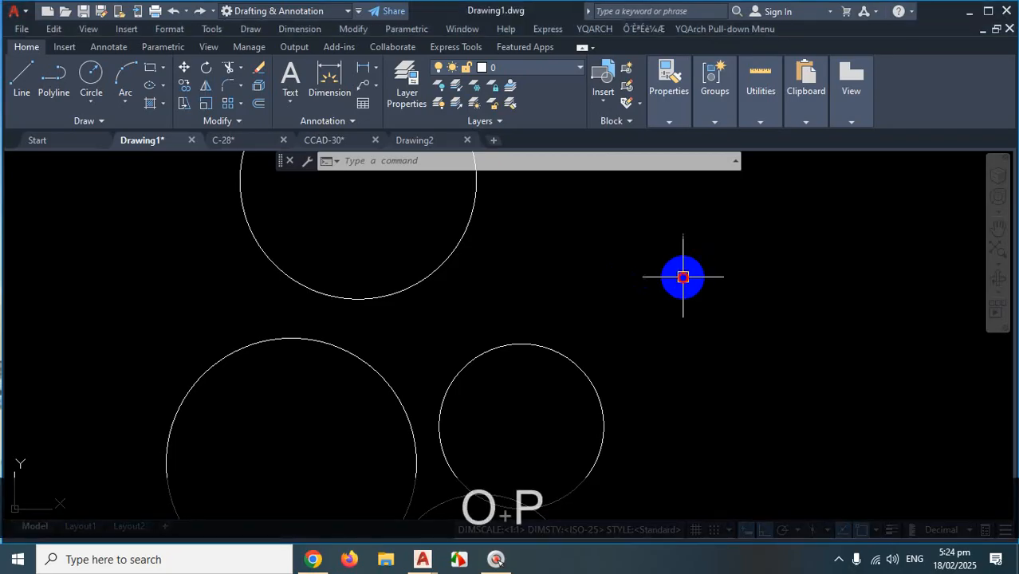
type("op")
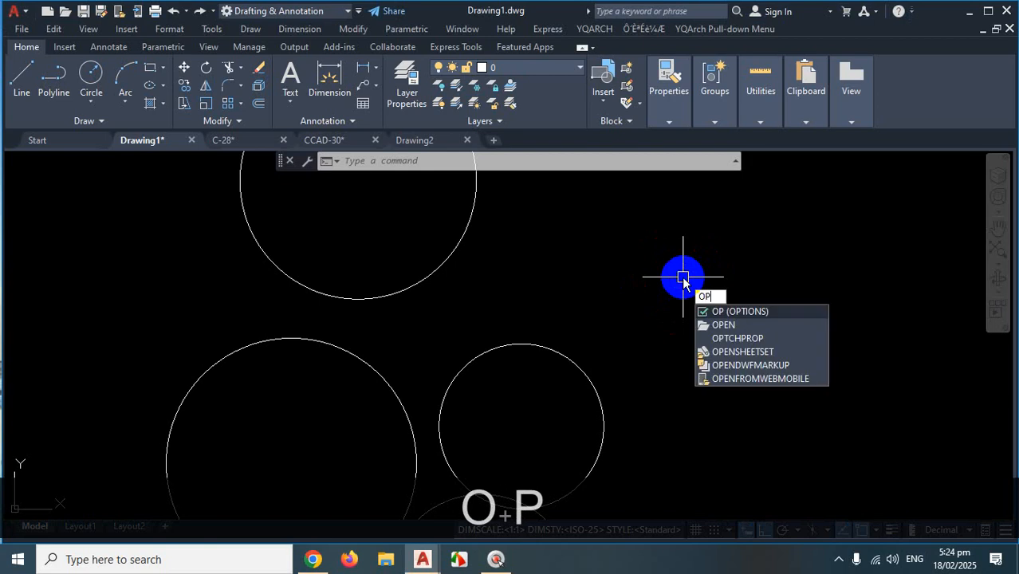
key("Return")
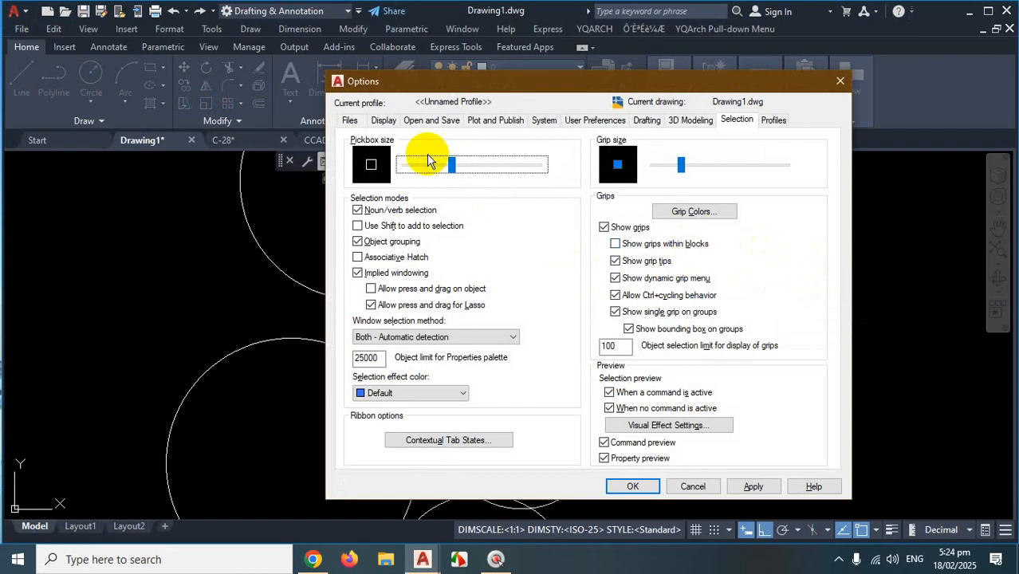
left_click(349, 121)
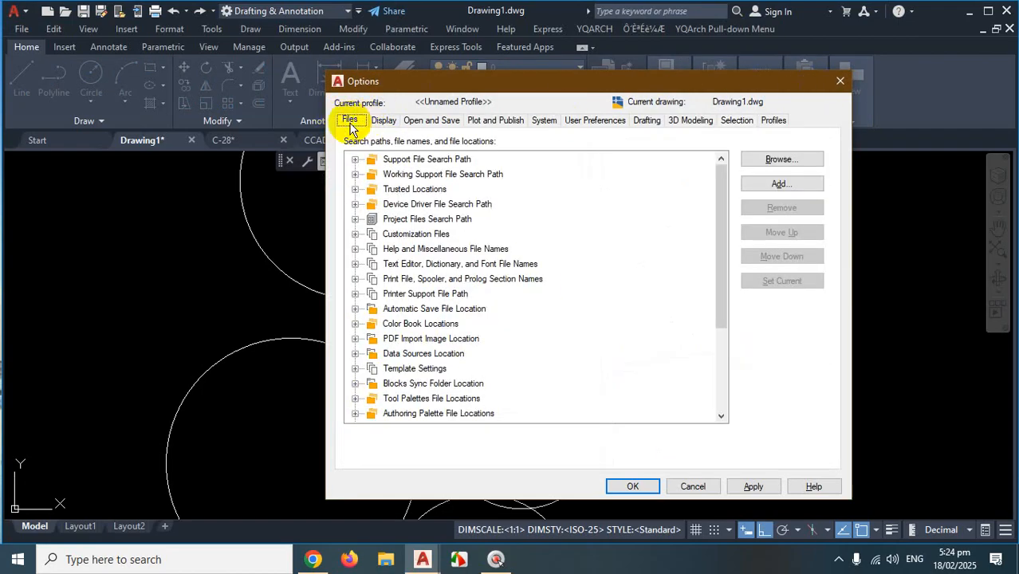
left_click(383, 122)
left_click(437, 126)
left_click(486, 121)
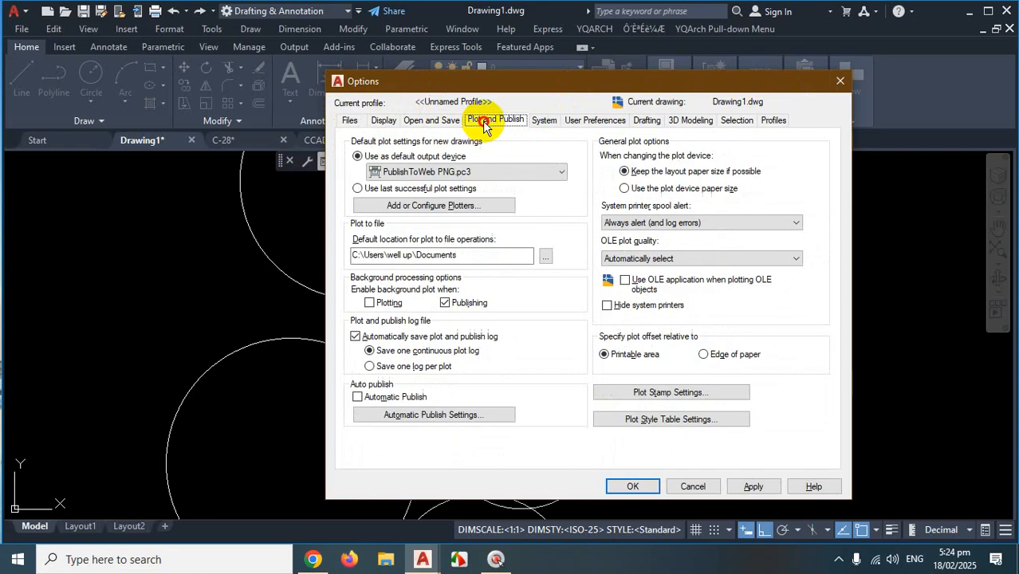
left_click(544, 121)
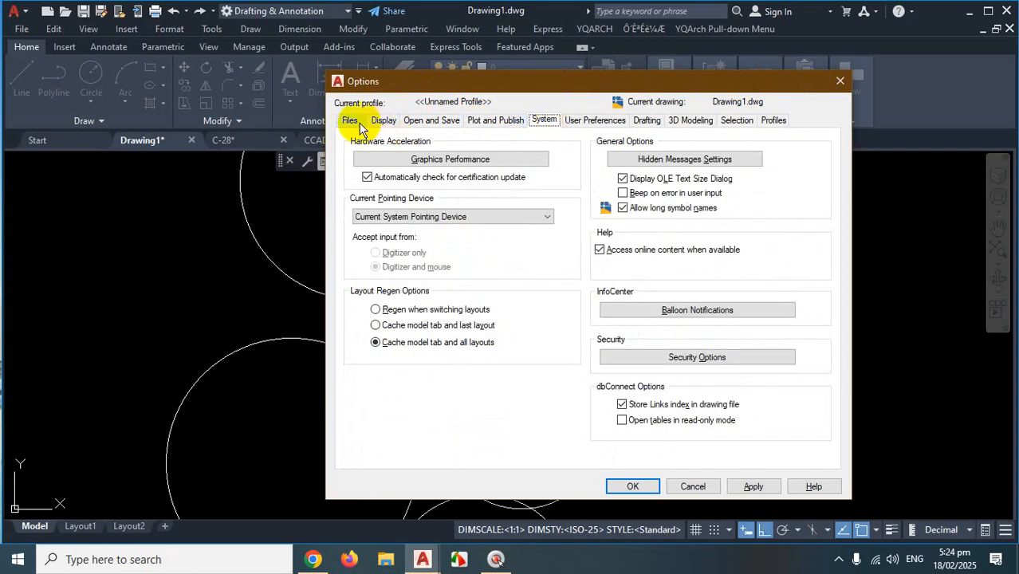
Set the display color theme to Light and apply it
left_click(384, 123)
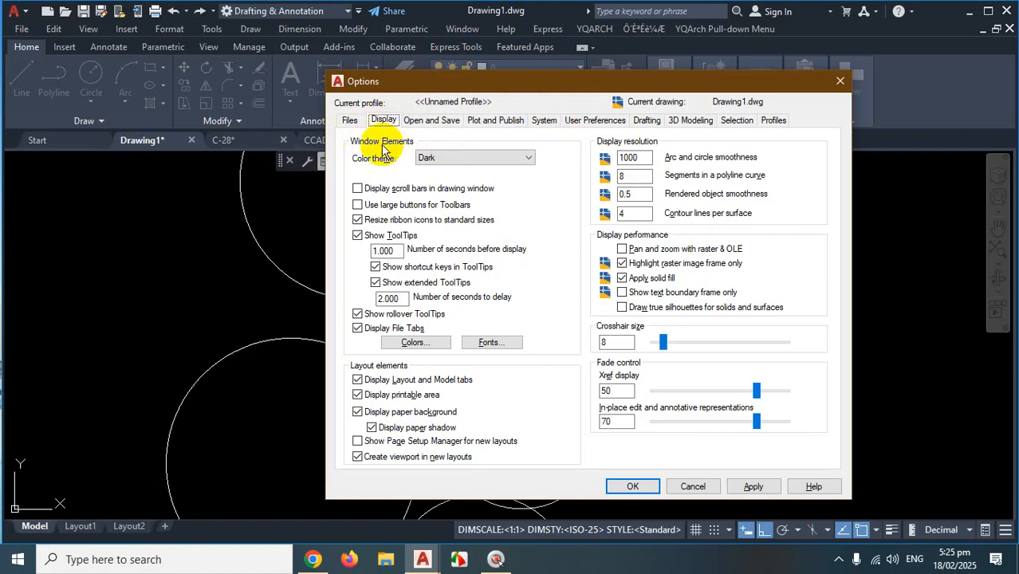
left_click(461, 162)
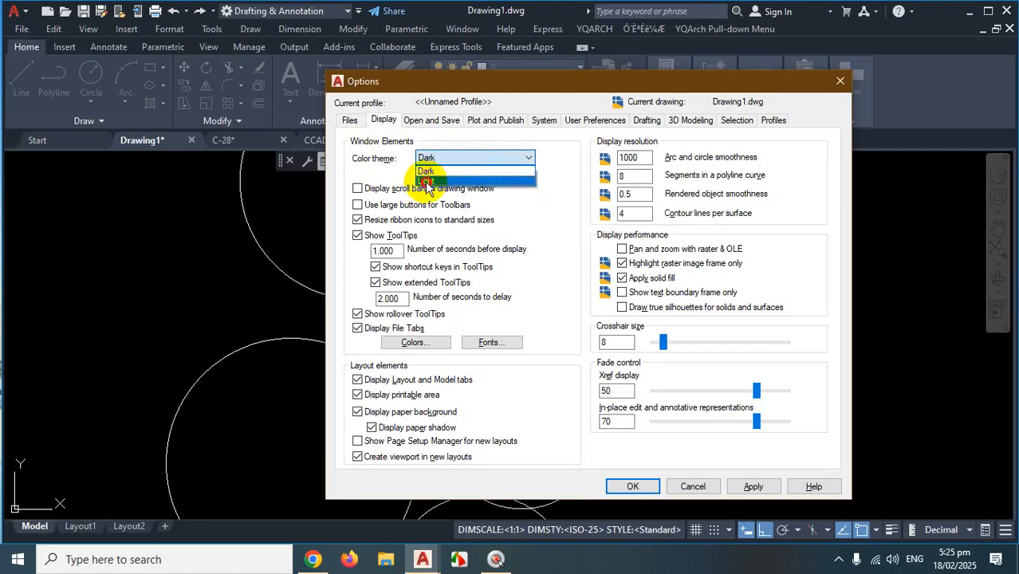
left_click(429, 184)
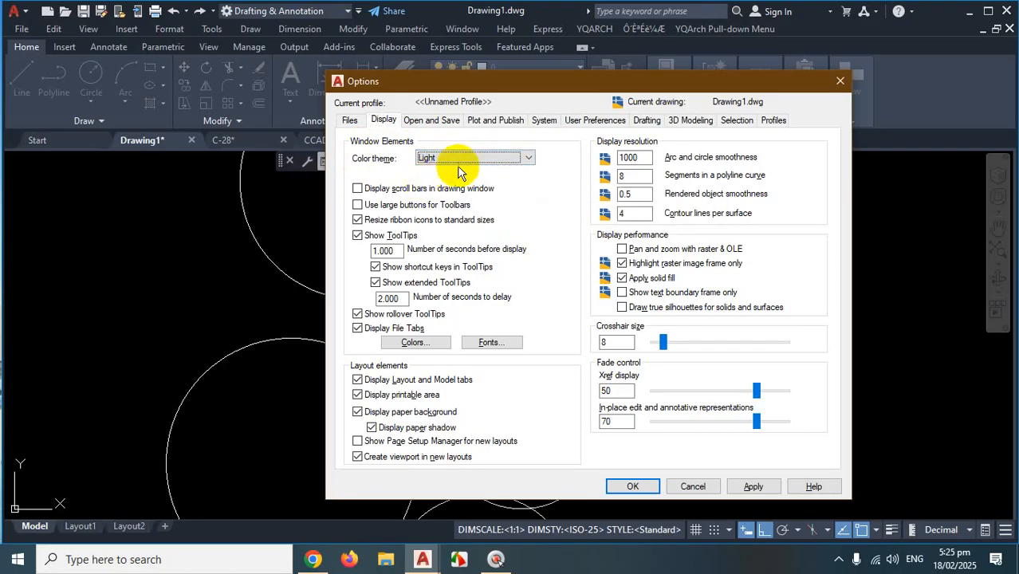
left_click(756, 488)
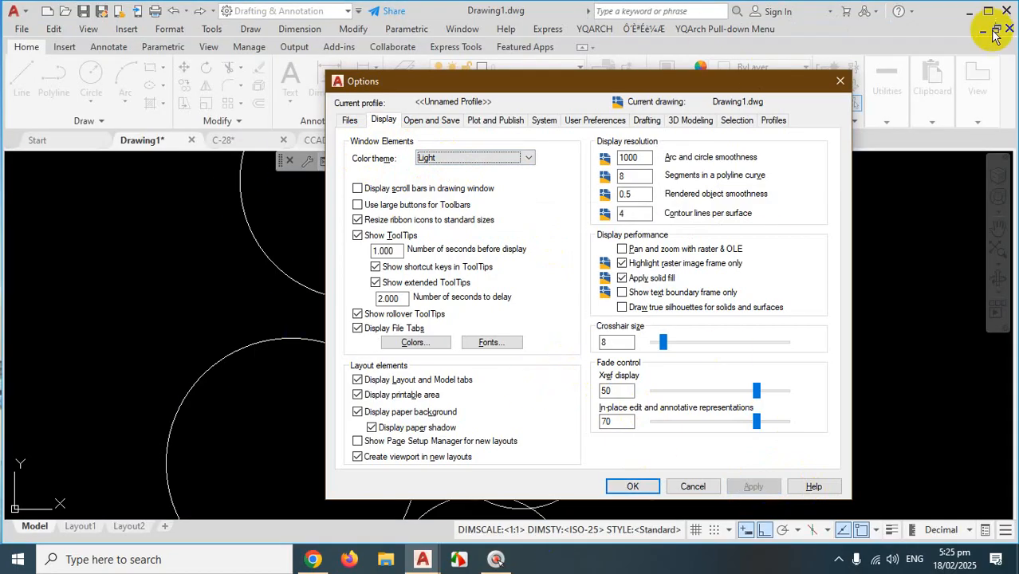
Switch the display color theme back to Dark and apply the change
left_click(414, 342)
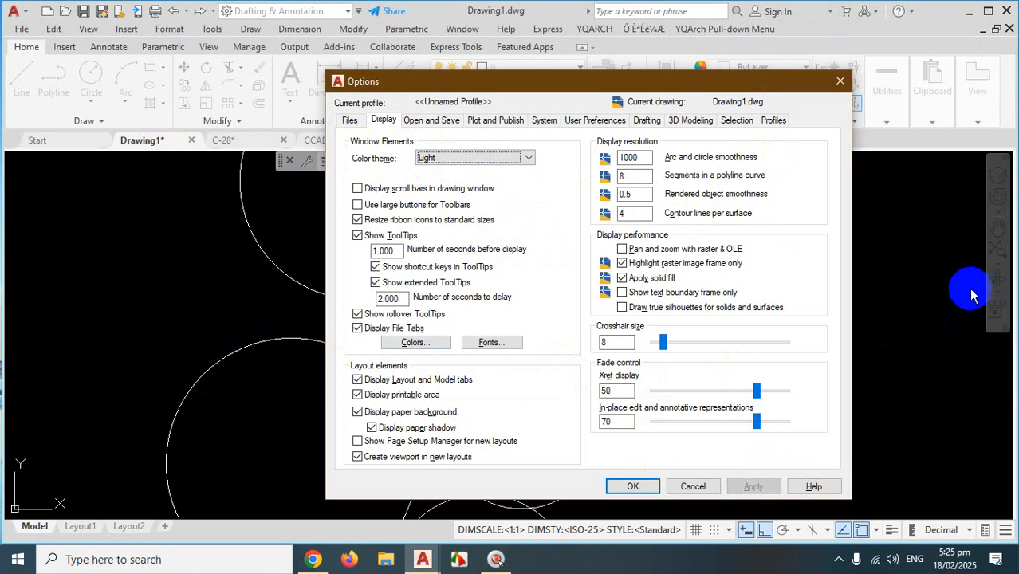
left_click(525, 158)
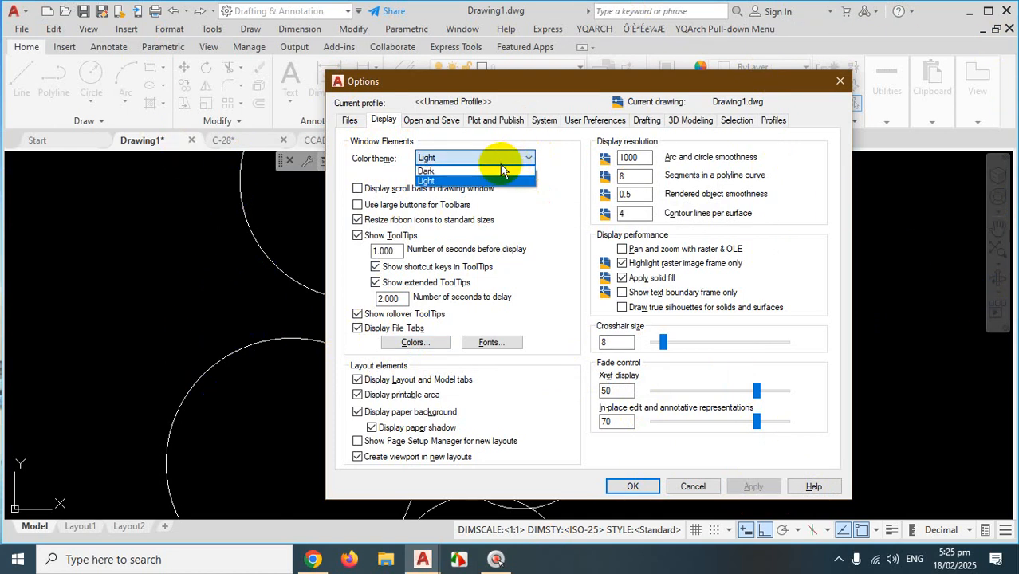
left_click(501, 169)
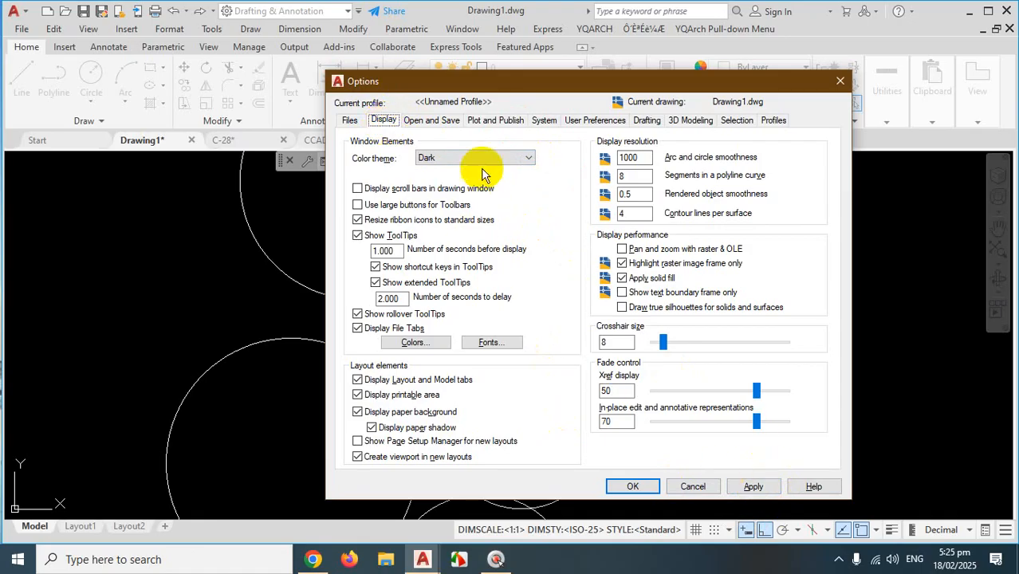
left_click(754, 487)
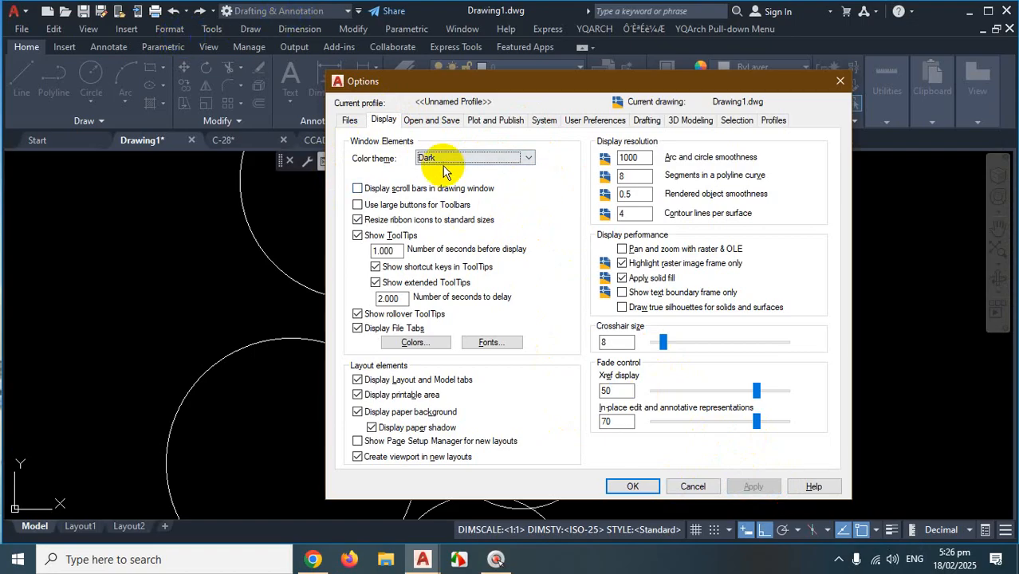
Move the Options dialog aside, circle the Colors setting in red on the magnified screen and close the markup
left_click_drag(565, 86, 733, 84)
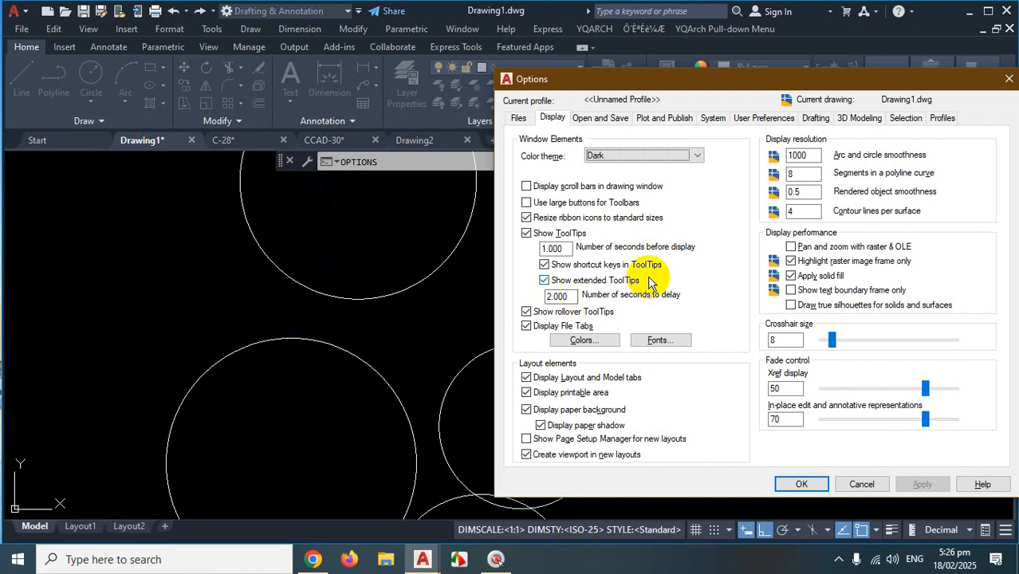
key("ctrl+1")
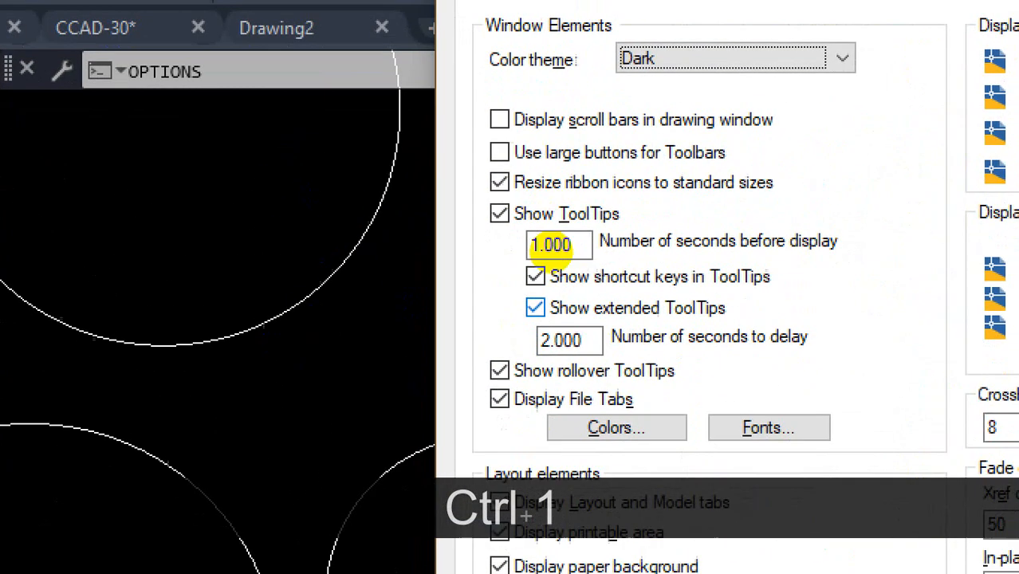
left_click(538, 389)
left_click_drag(662, 405, 554, 392)
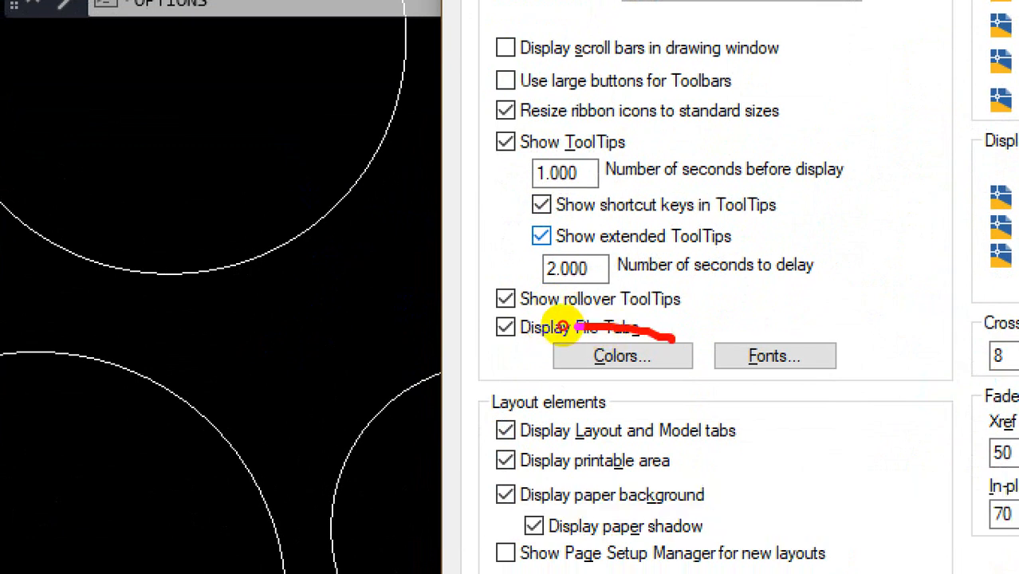
mouse_move(562, 327)
left_mouse_down()
mouse_move(594, 373)
mouse_move(622, 335)
left_mouse_up()
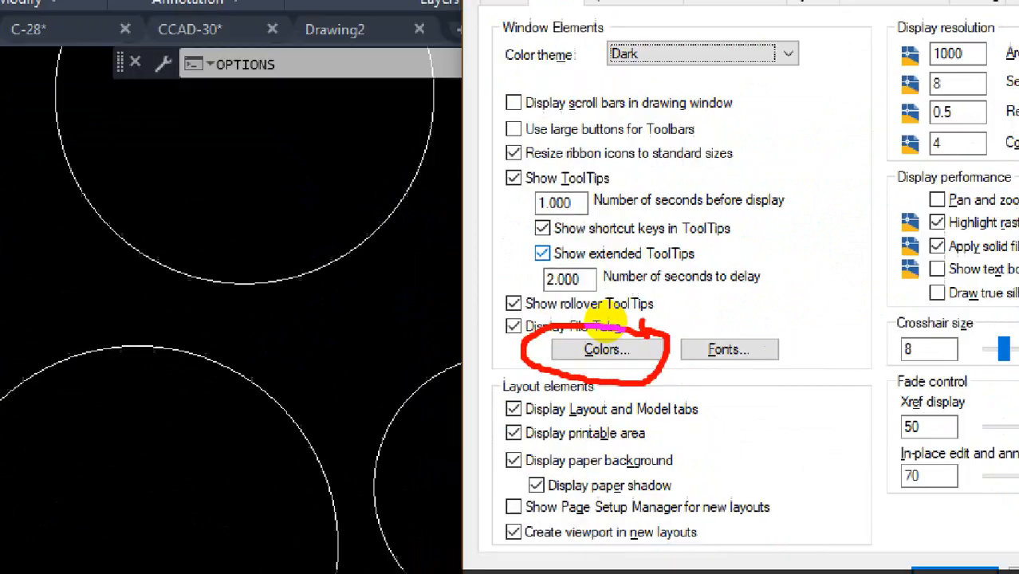
key("Escape")
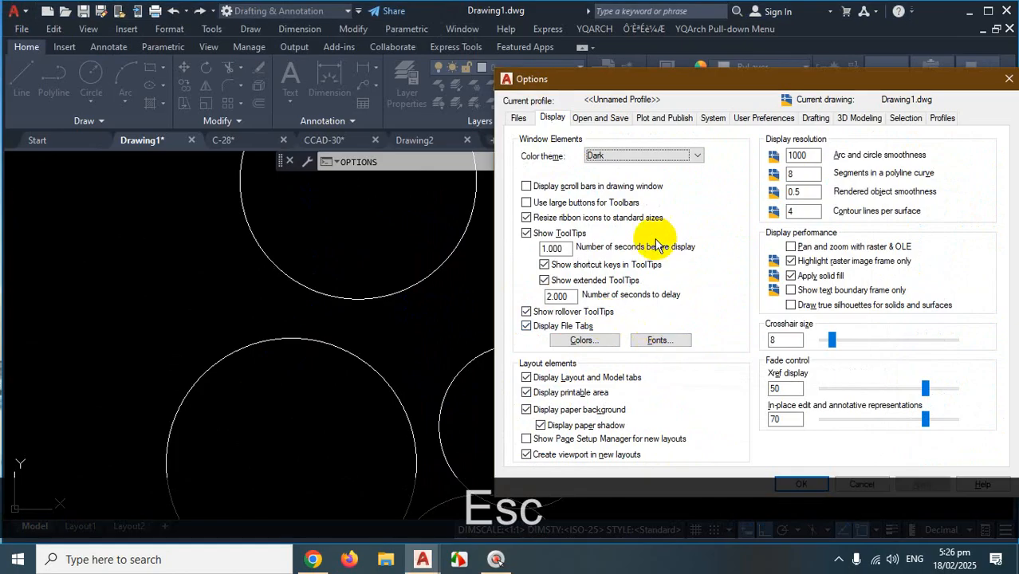
Choose the Light color theme and open the drawing window color settings
left_click(696, 156)
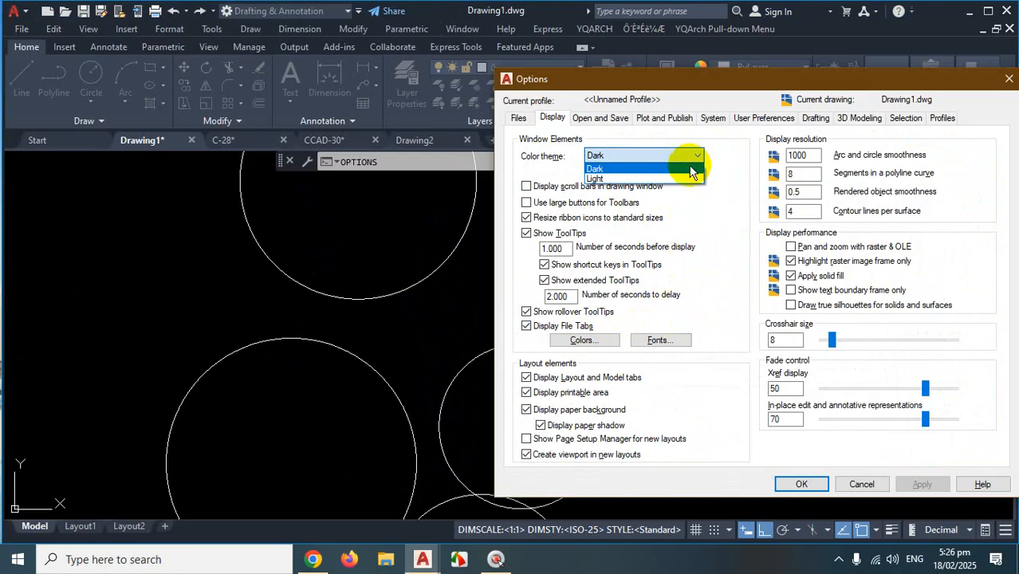
left_click(647, 178)
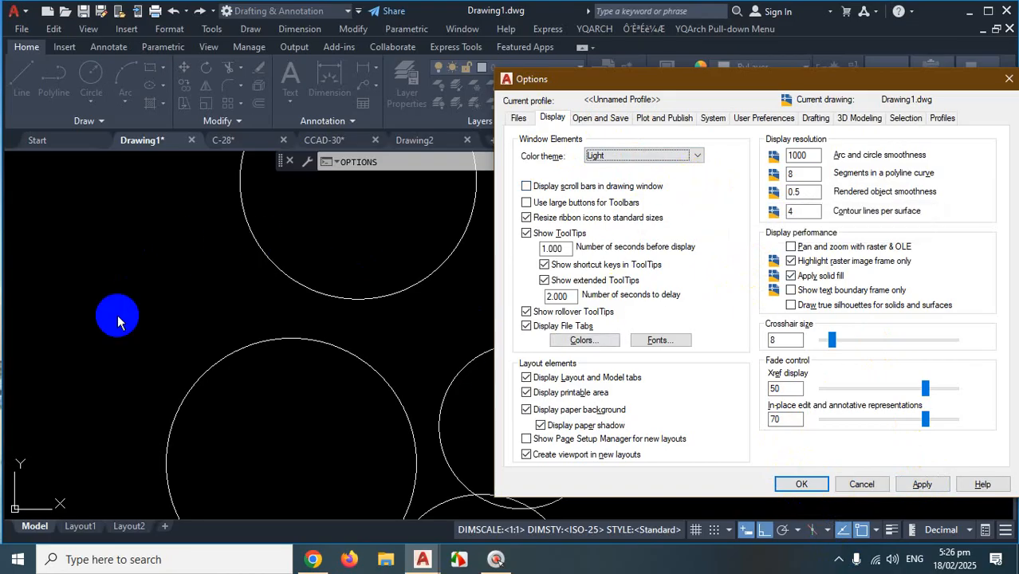
left_click(583, 341)
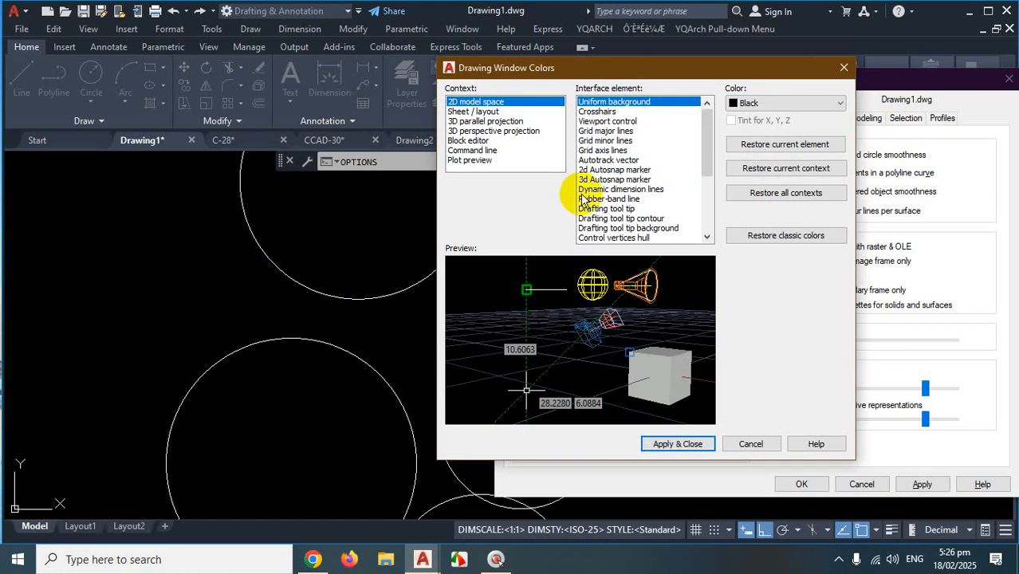
Sketch a red cross over the drawing area, box 2D model space and Uniform background on the magnified screen, and close the markup
key("ctrl+1")
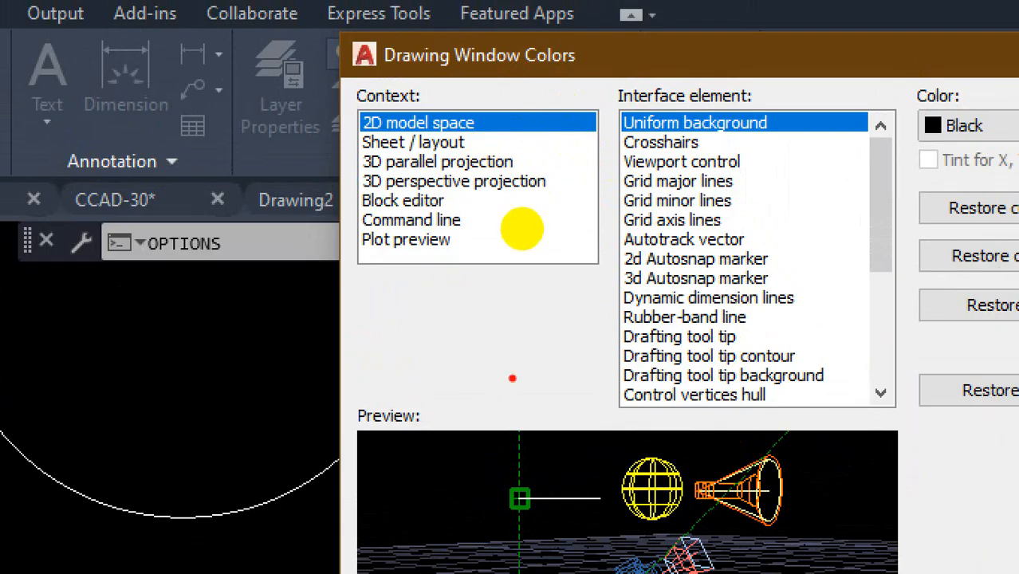
left_click_drag(220, 344, 77, 460)
left_click_drag(107, 344, 176, 450)
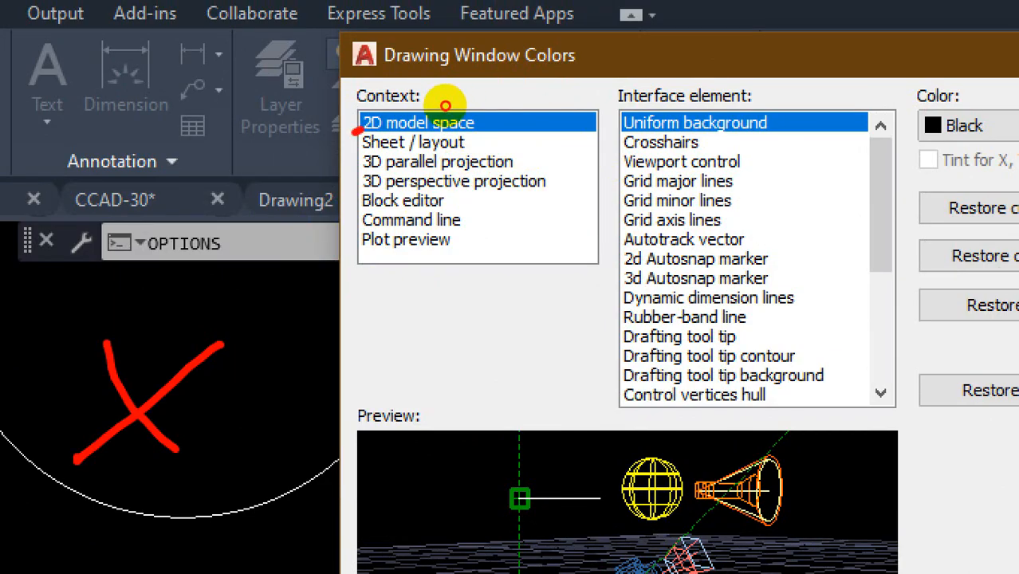
mouse_move(356, 131)
left_mouse_down()
mouse_move(435, 120)
mouse_move(335, 106)
mouse_move(484, 118)
mouse_move(509, 94)
mouse_move(384, 94)
left_mouse_up()
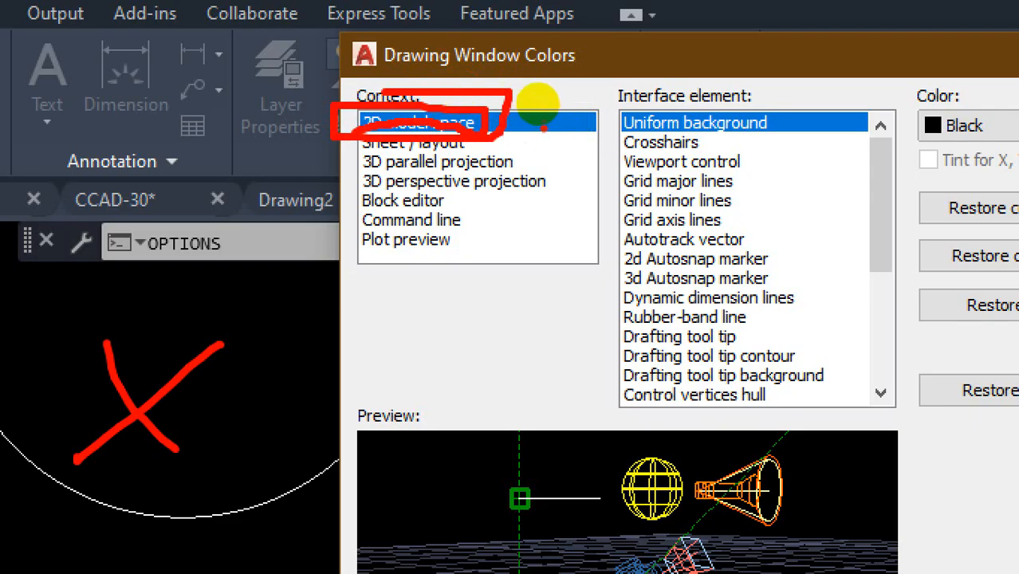
mouse_move(622, 105)
left_mouse_down()
mouse_move(619, 134)
mouse_move(788, 140)
left_mouse_up()
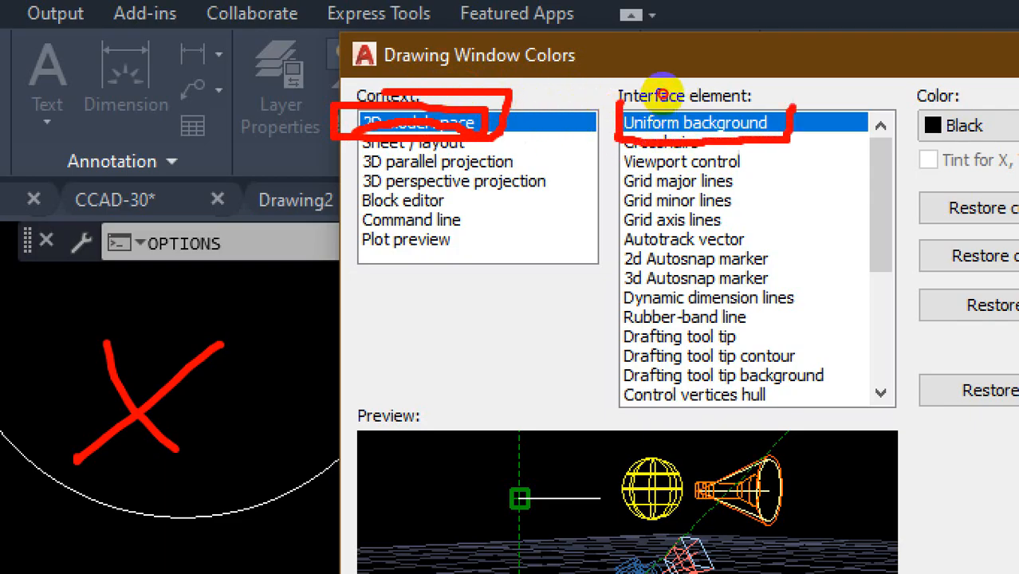
left_click_drag(793, 104, 620, 102)
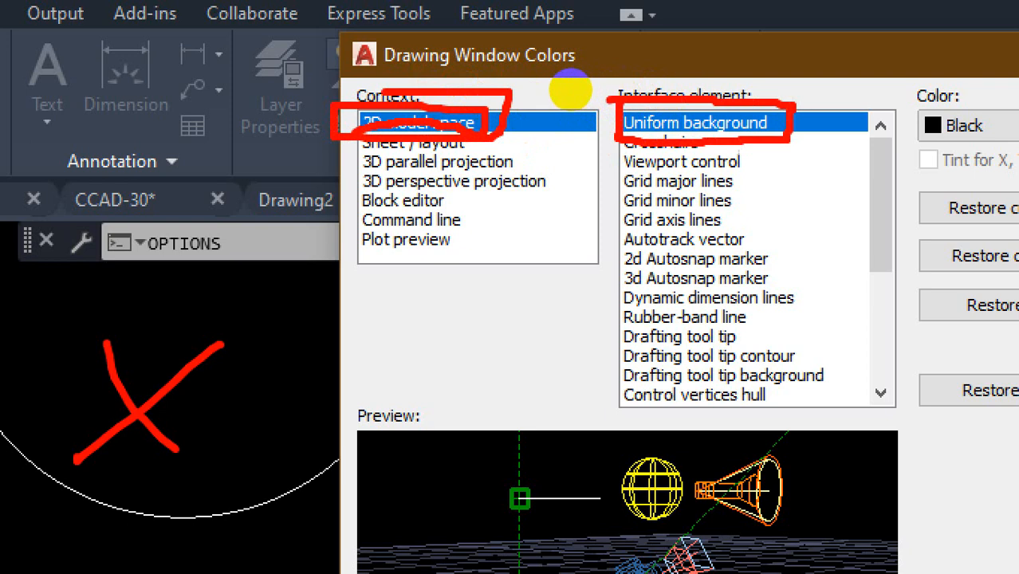
key("Escape")
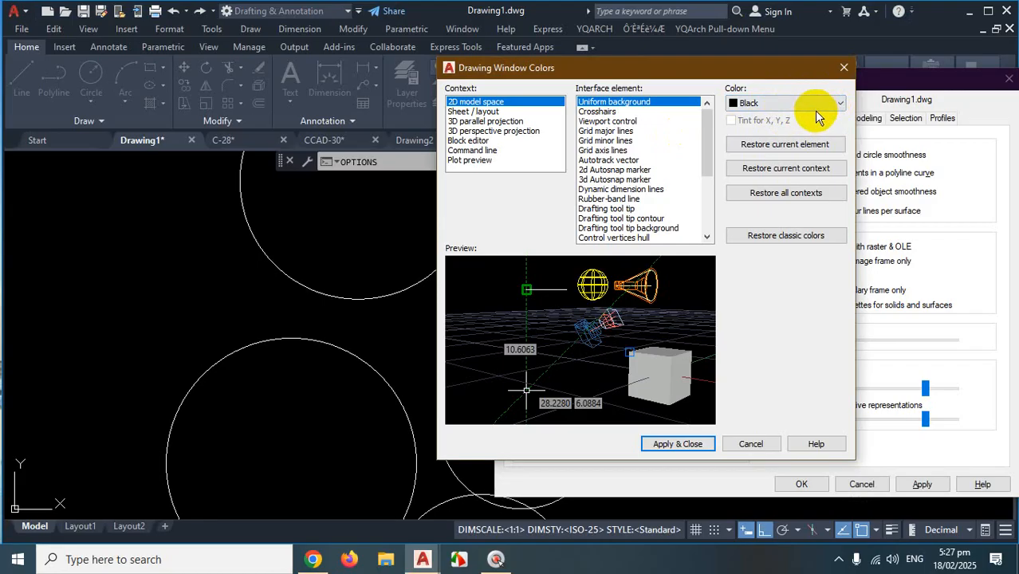
Set the uniform background of the 2D model space to White and apply it
left_click(821, 107)
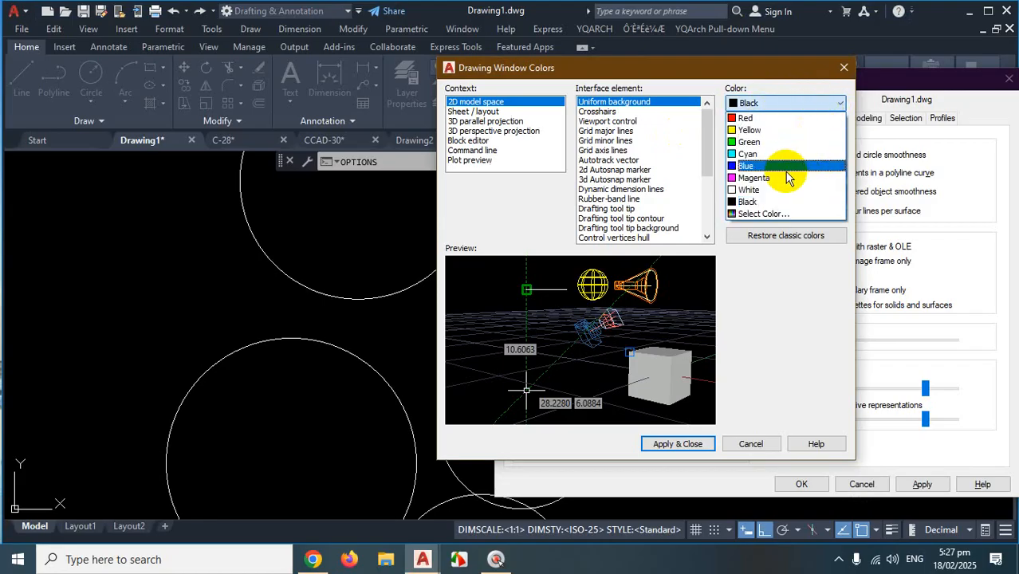
left_click(754, 190)
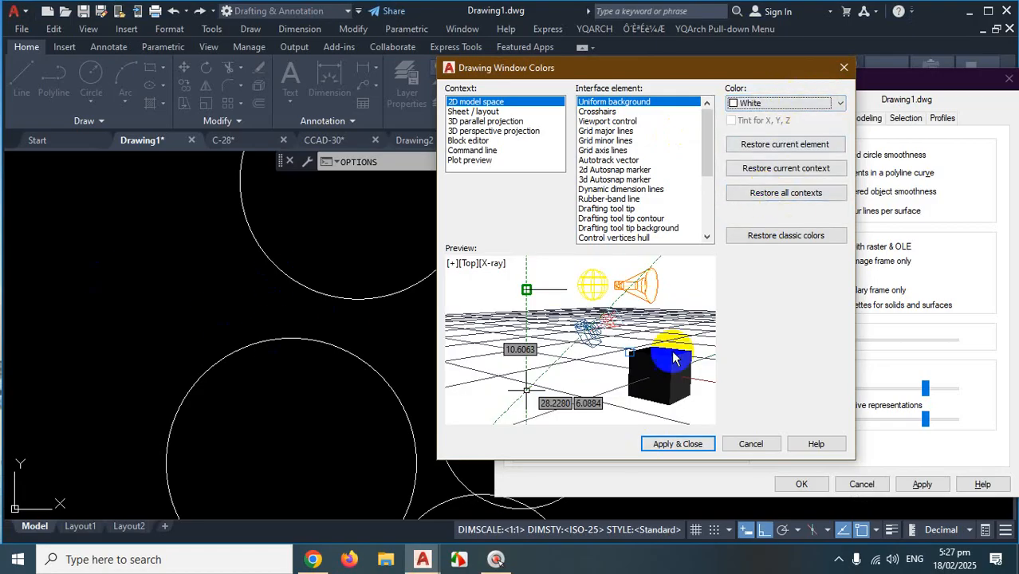
left_click(687, 445)
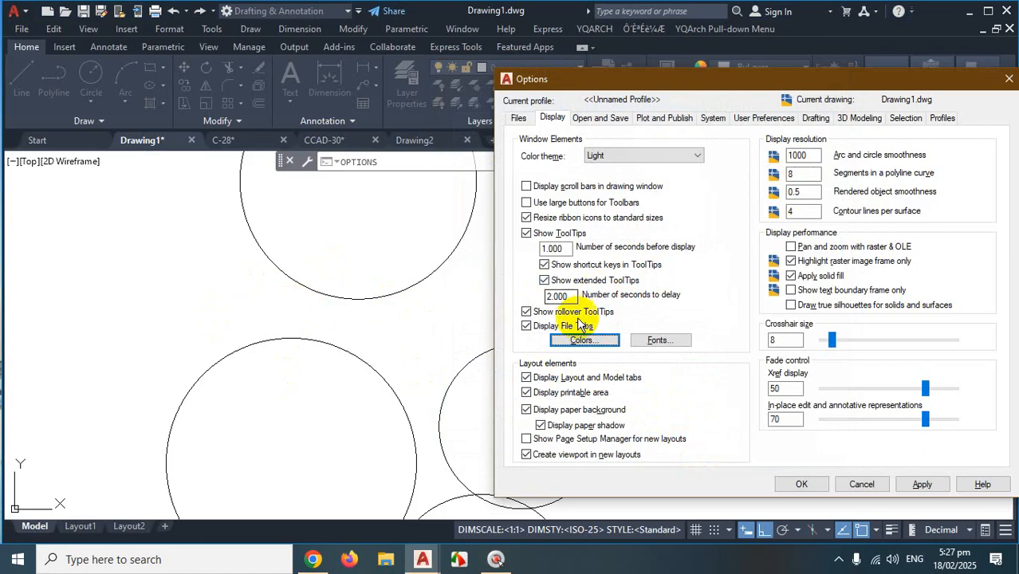
Reopen the drawing window colors, set the 2D model space uniform background back to Black and apply it
left_click(582, 340)
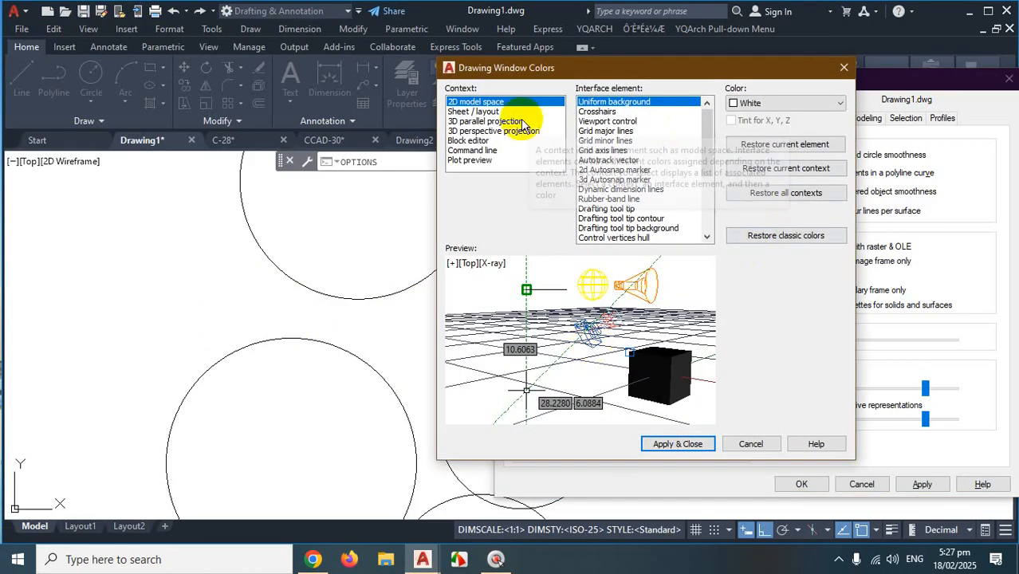
left_click(780, 105)
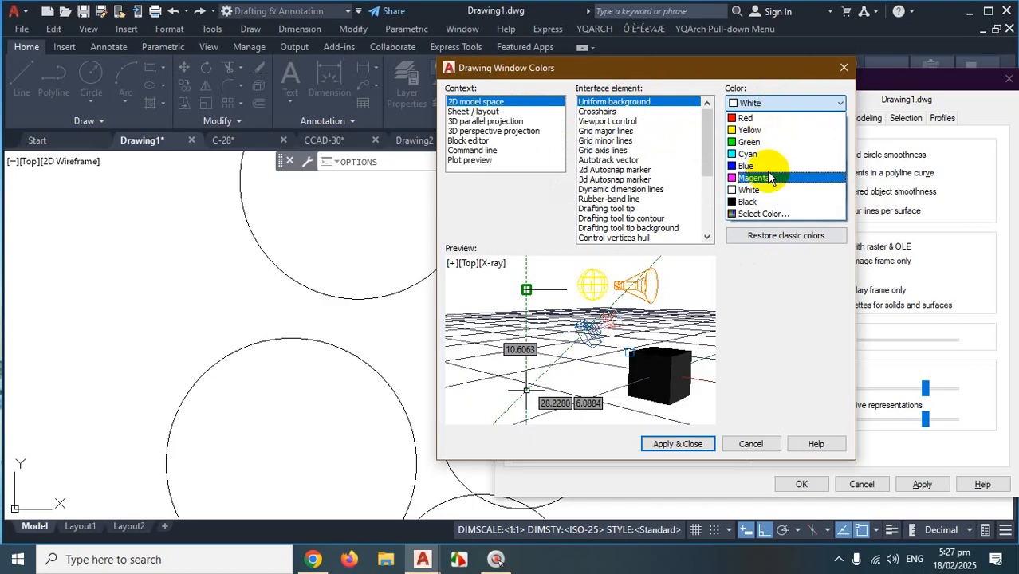
left_click(753, 202)
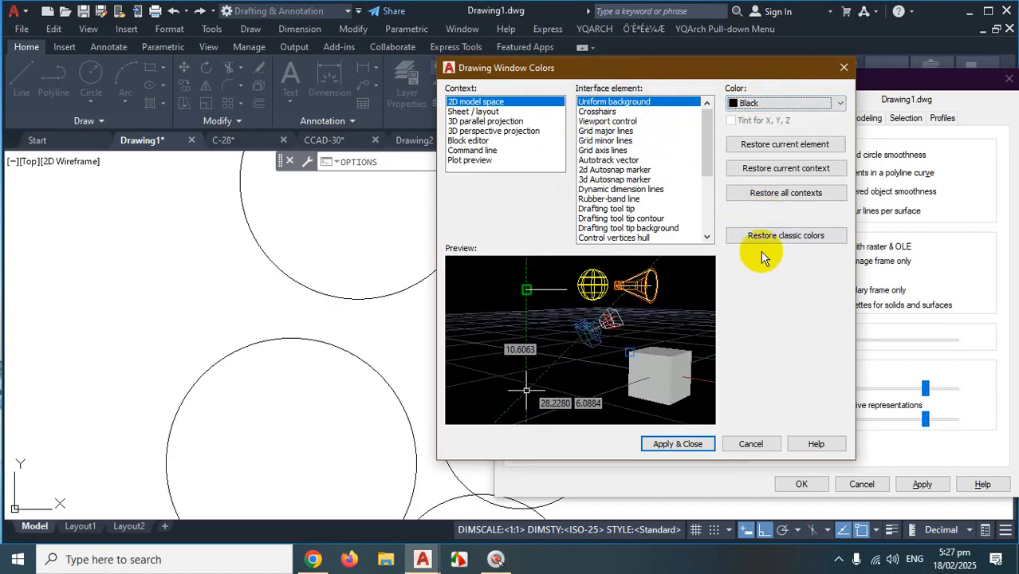
left_click(690, 448)
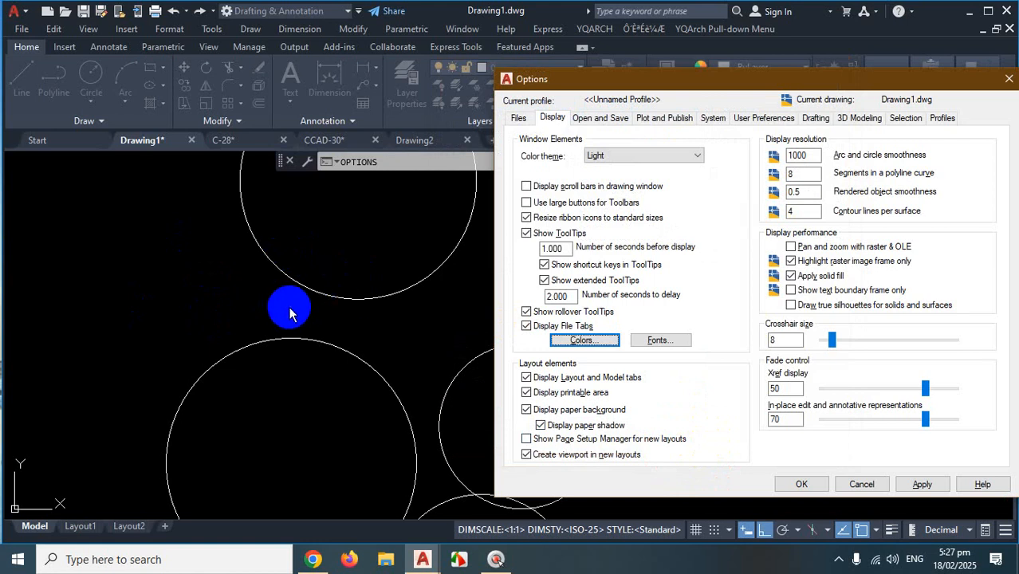
Close the options, reopen the drawing window colors, and set the 2D model space crosshairs to Cyan
left_click(1009, 80)
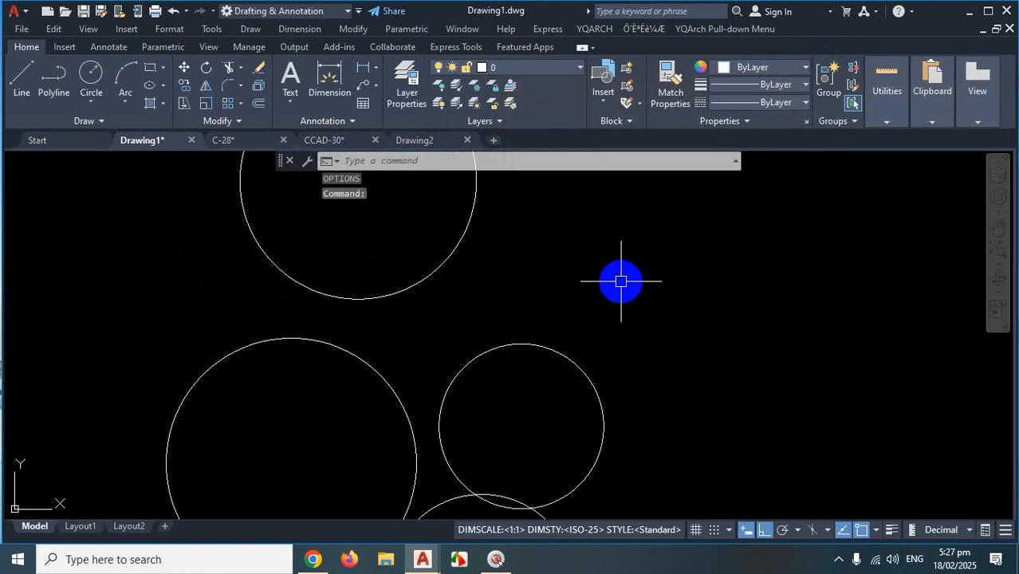
scroll(621, 281, "up", 4)
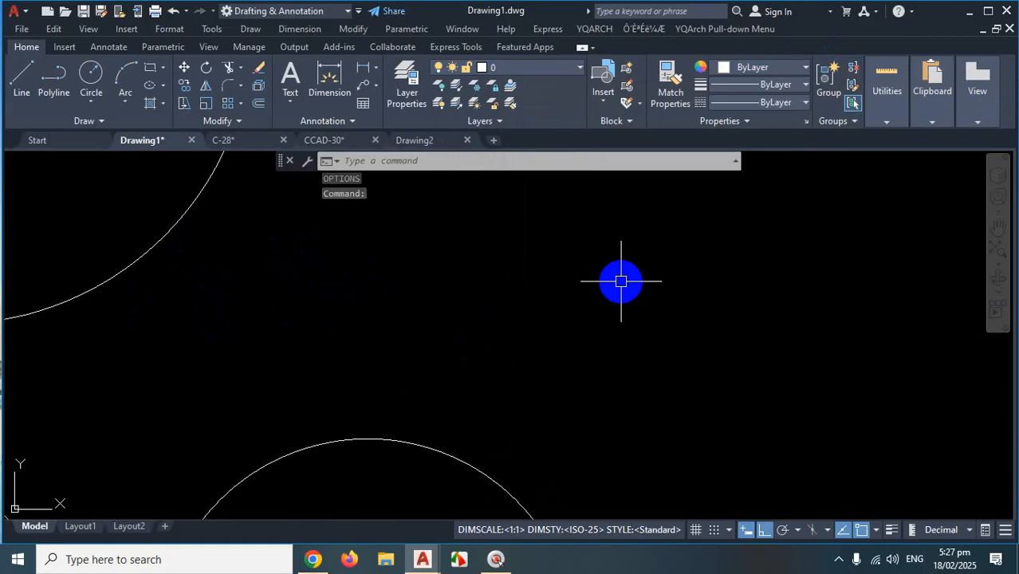
type("op")
key("Return")
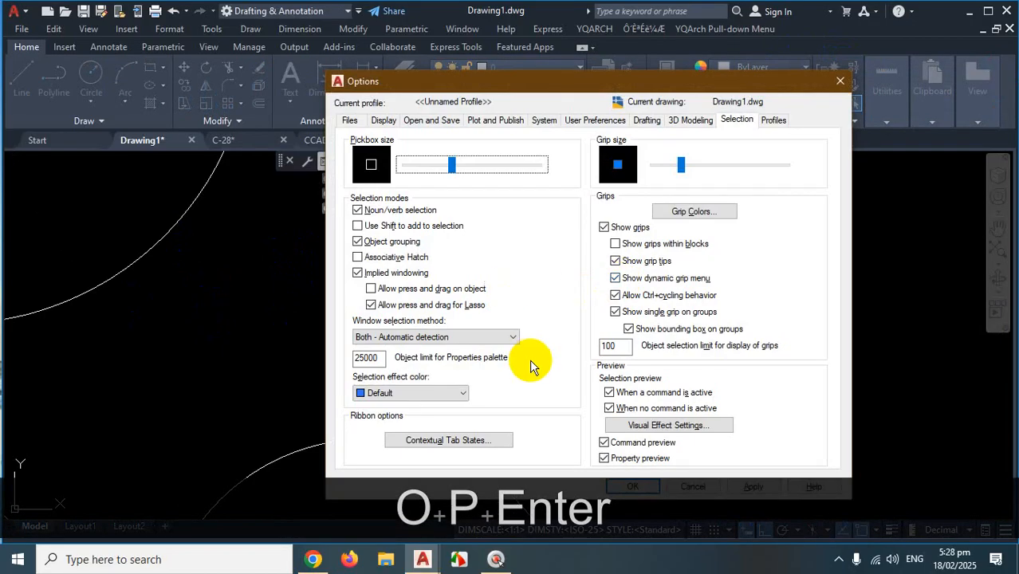
left_click(385, 120)
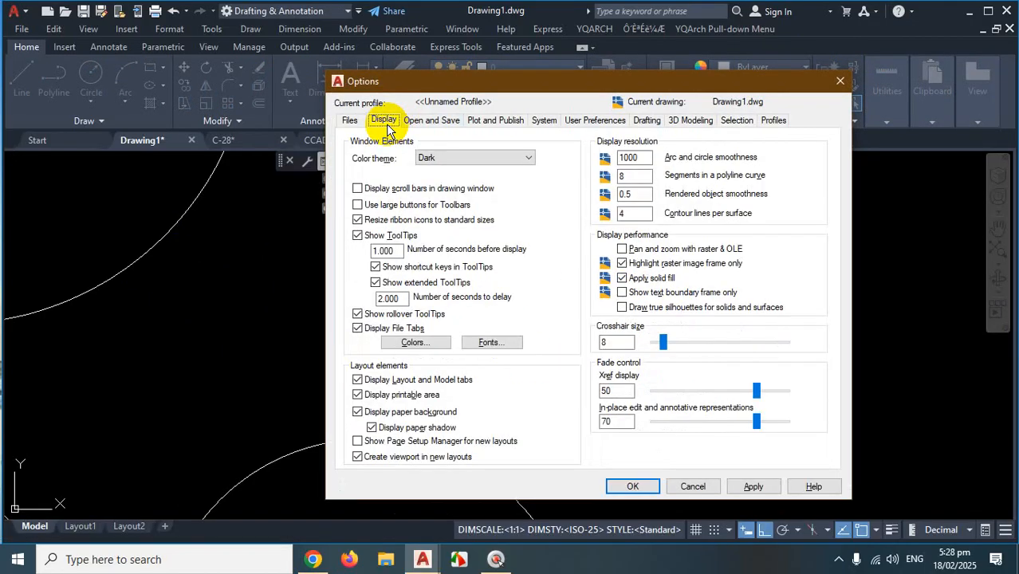
left_click(415, 343)
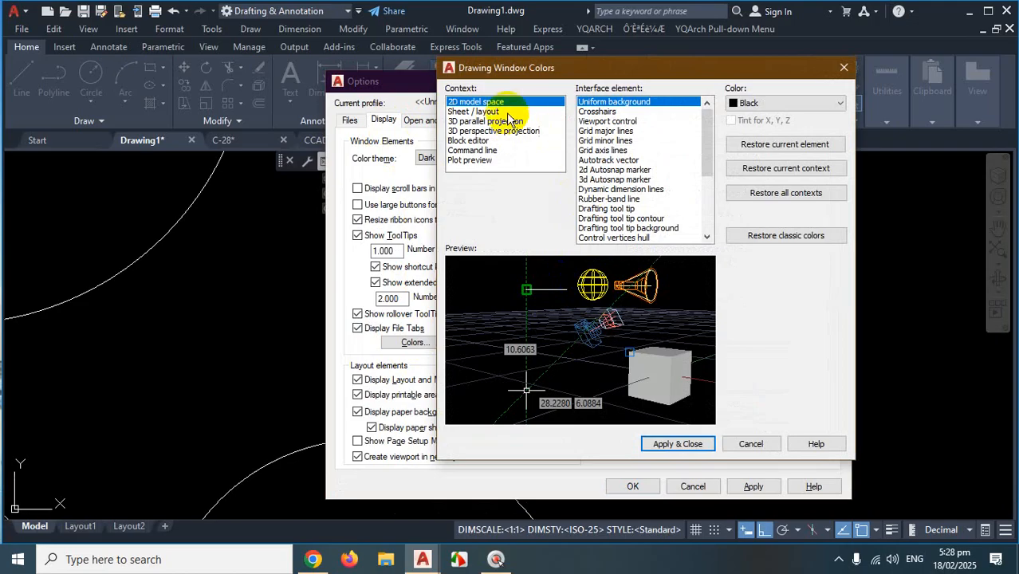
left_click(600, 112)
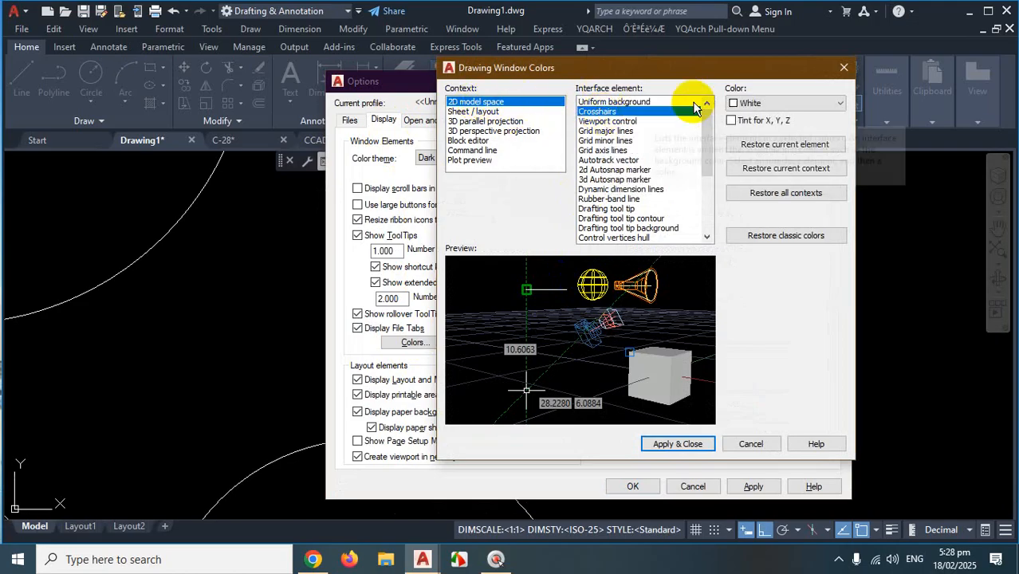
left_click(785, 107)
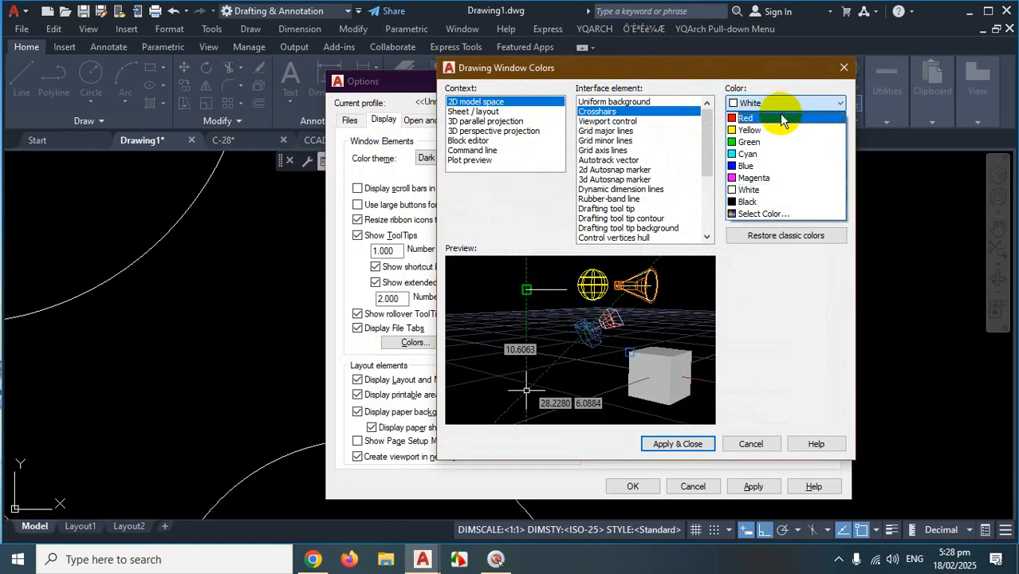
left_click(770, 154)
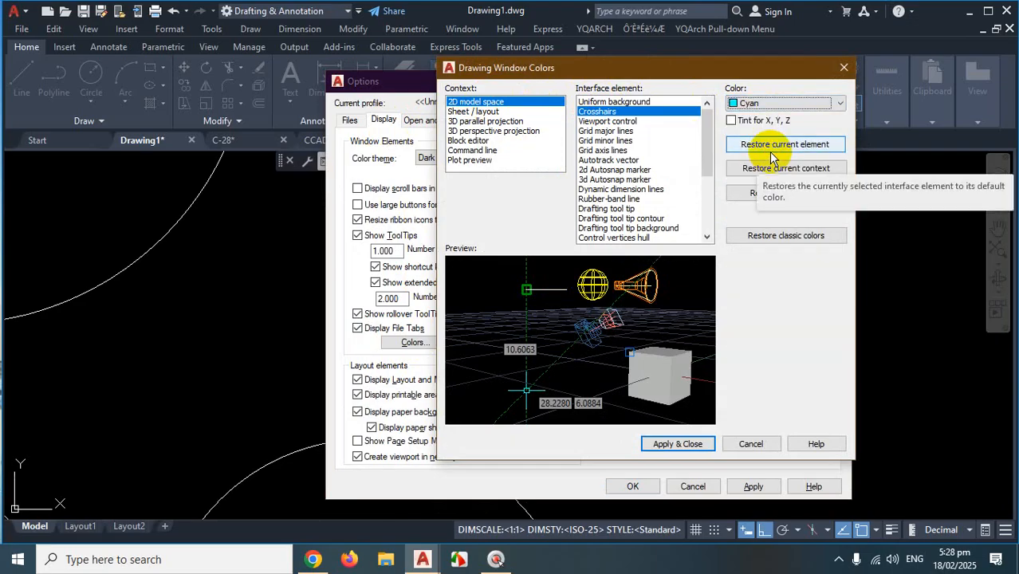
left_click(678, 444)
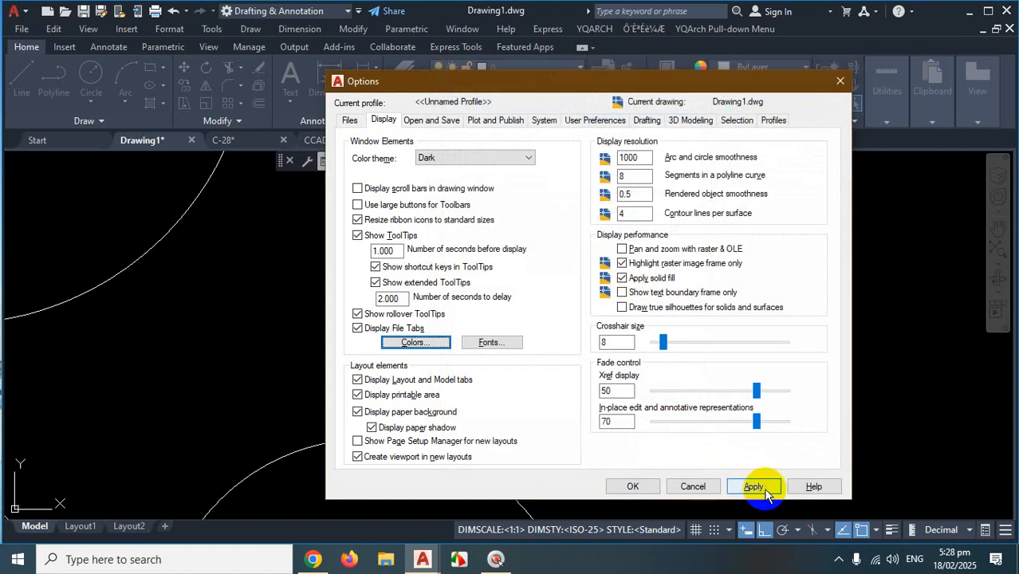
left_click(627, 487)
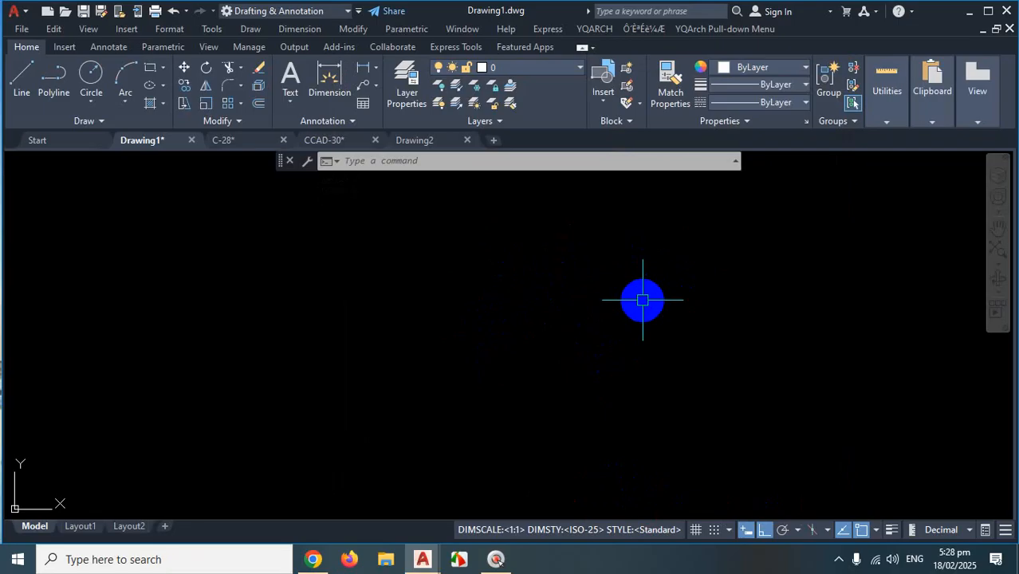
Change the uniform background of the 2D model space to White in the drawing window colors and accept the options
type("OP")
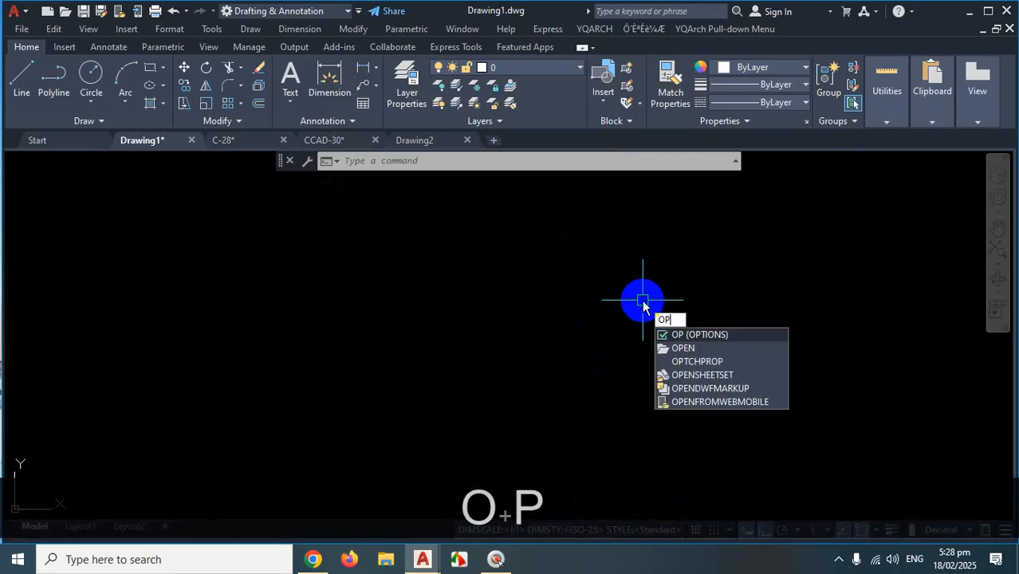
key("Return")
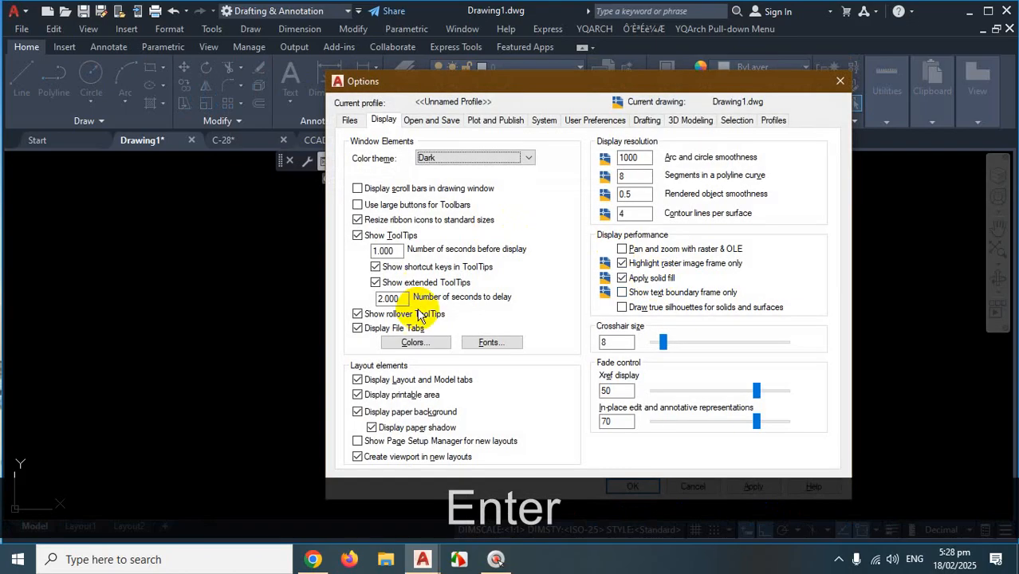
left_click(435, 351)
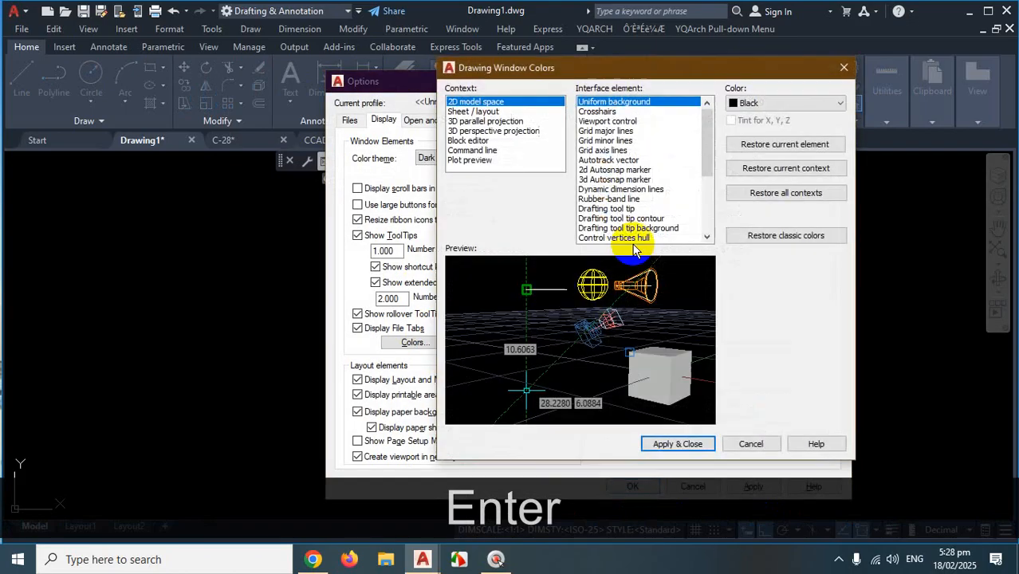
left_click(789, 104)
left_click(748, 190)
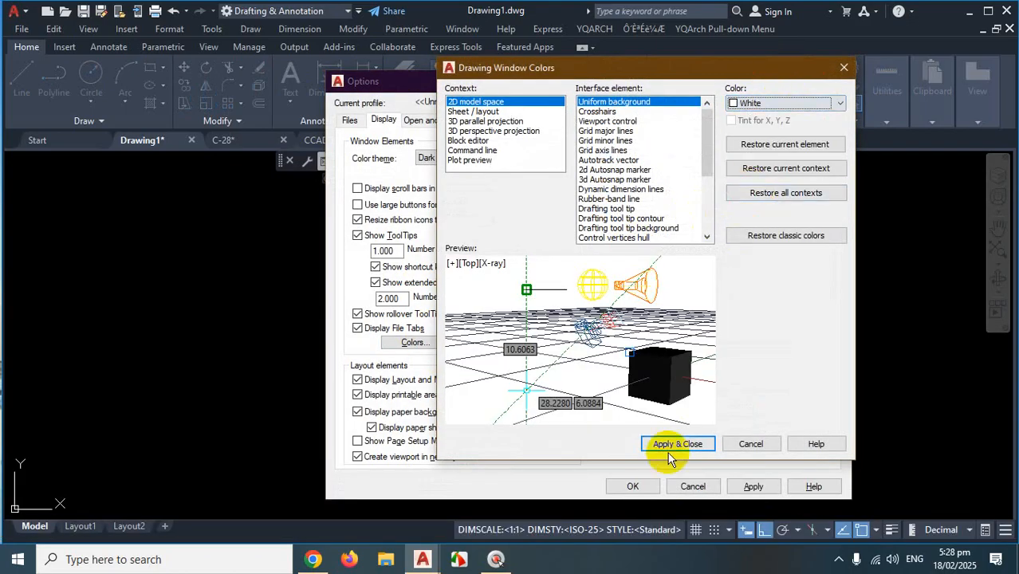
left_click(677, 444)
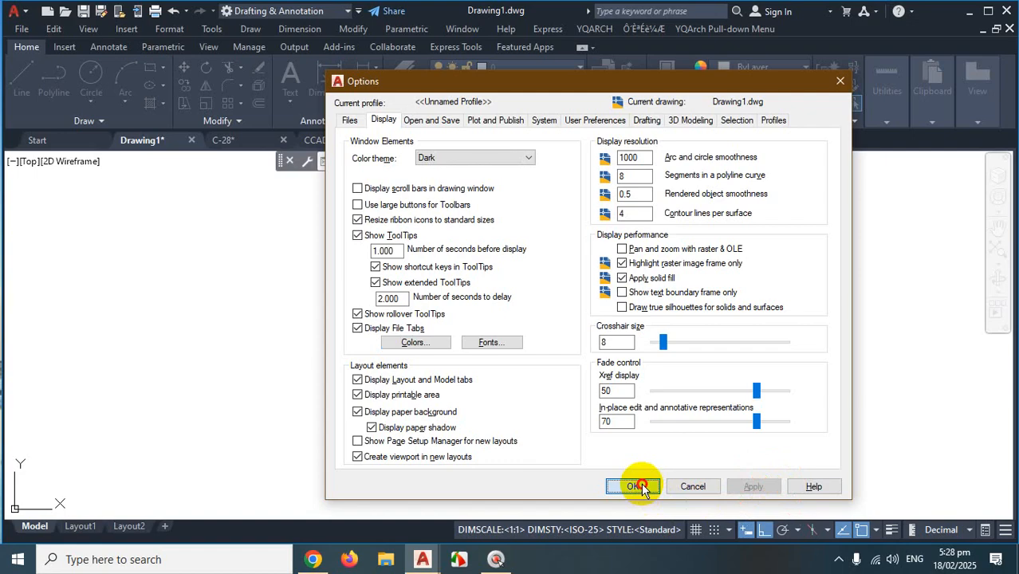
left_click(633, 487)
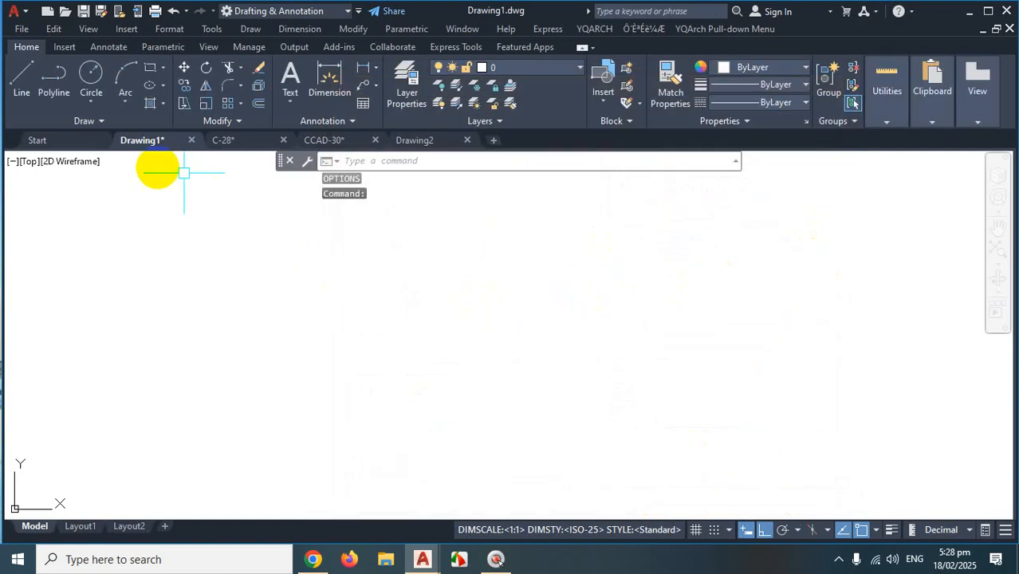
Draw an open three-sided rectangular shape with the Line command in light blue, color 122,175,223
left_click(21, 78)
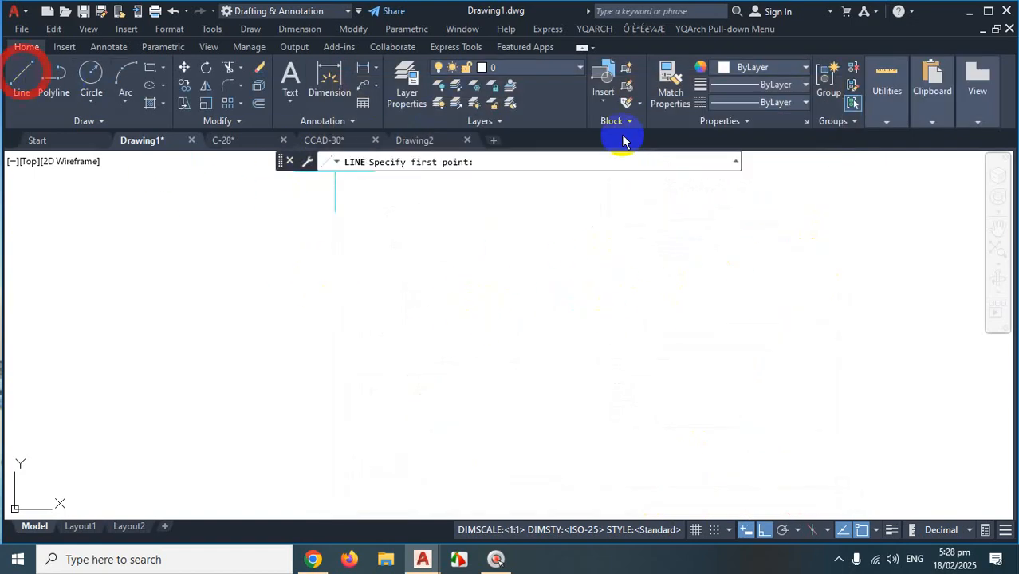
left_click(764, 67)
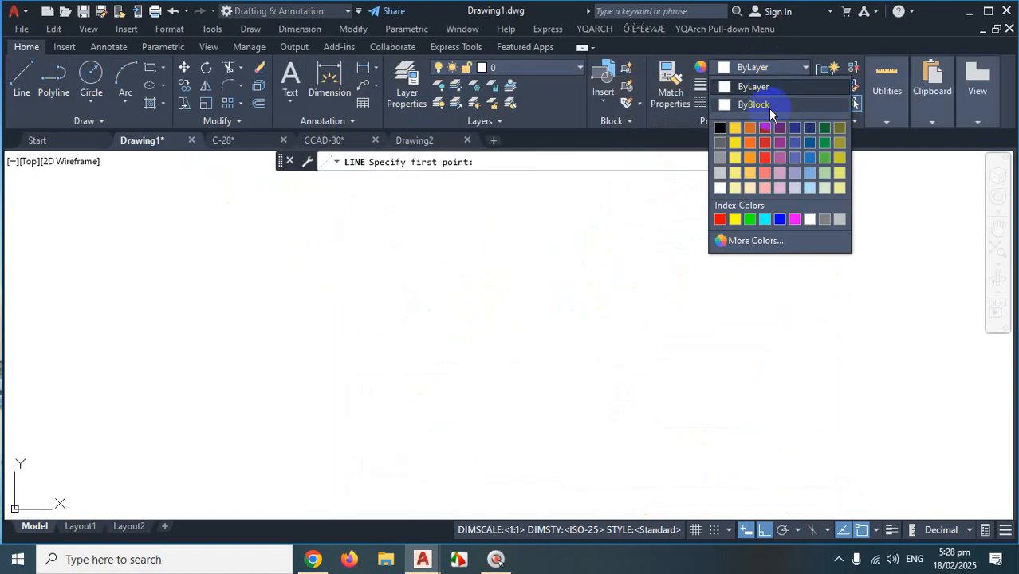
left_click(809, 174)
left_click(364, 269)
left_click(561, 349)
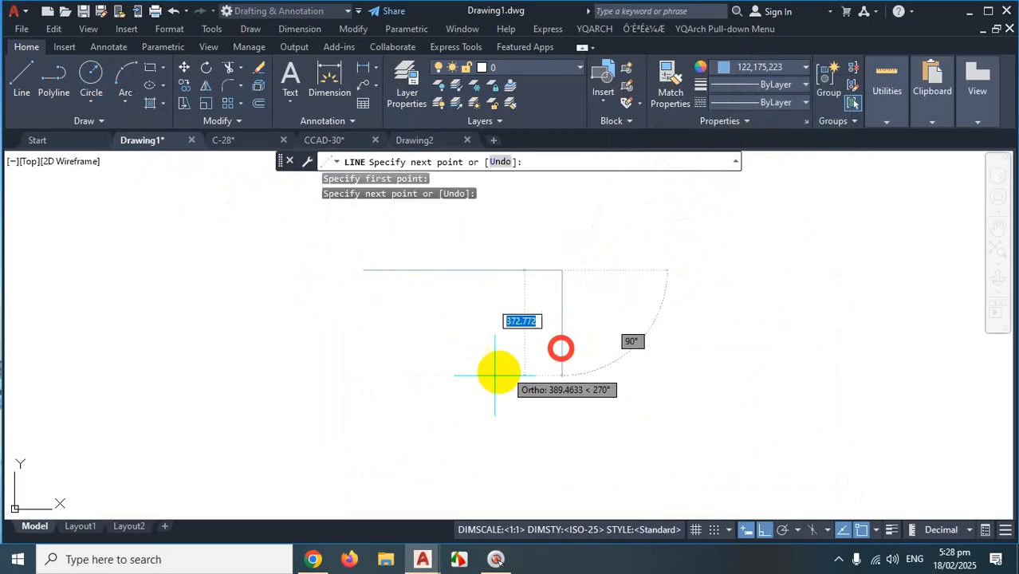
left_click(467, 421)
left_click(384, 421)
key("Escape")
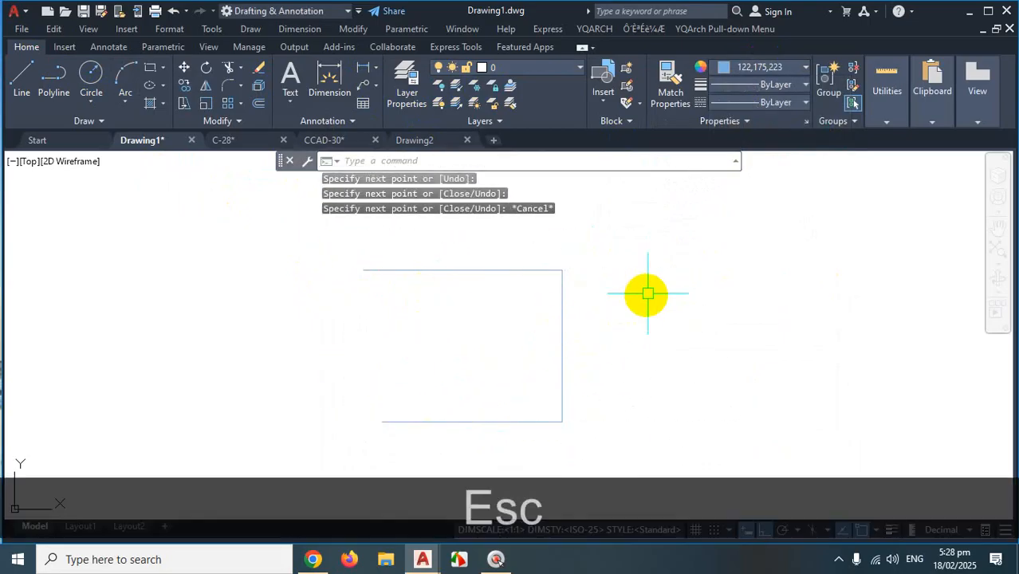
Set the object color to Cyan and draw an open four-segment box of lines beside the light blue shape
left_click(788, 68)
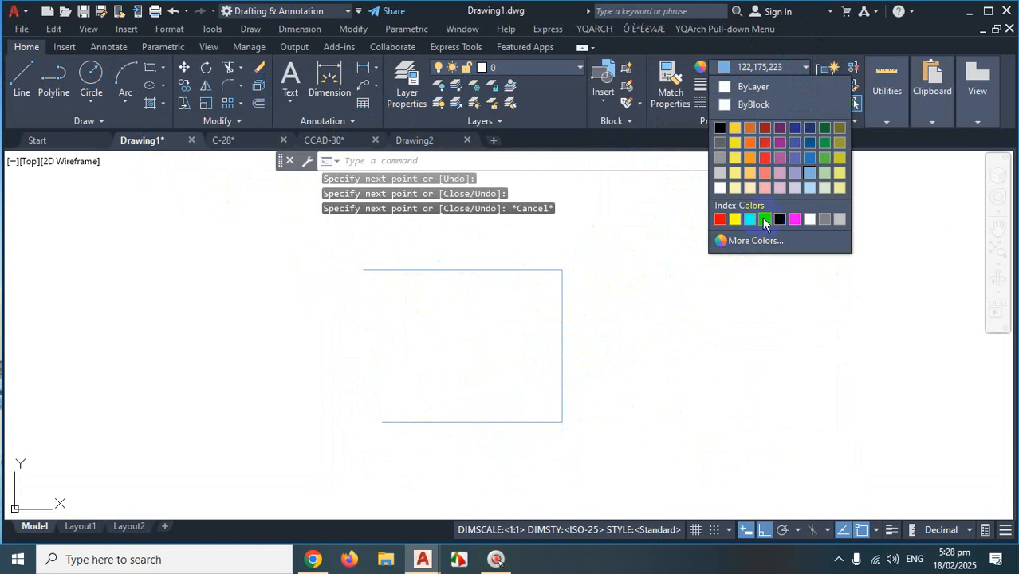
left_click(751, 219)
left_click(19, 80)
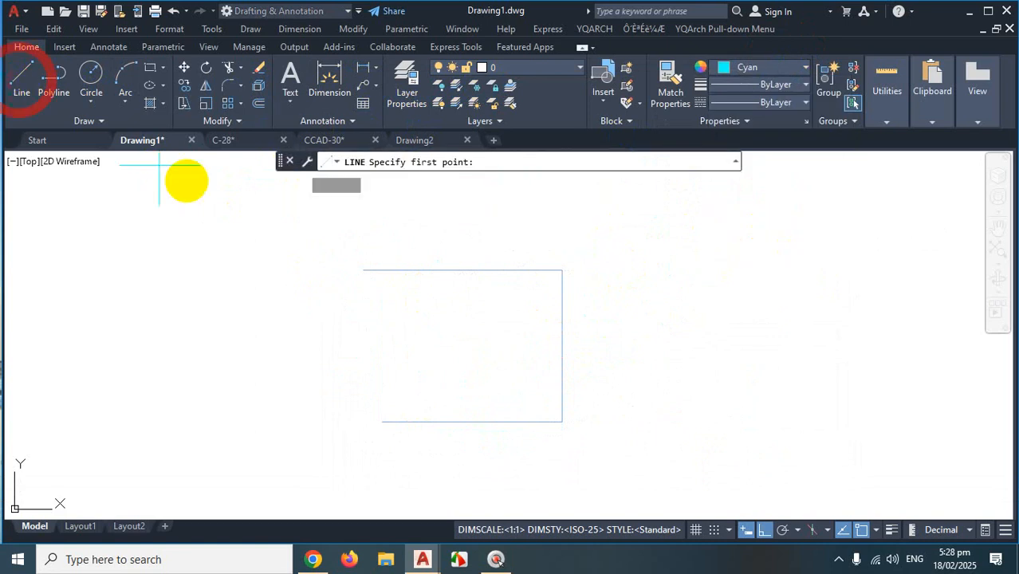
left_click(622, 264)
left_click(622, 380)
left_click(740, 380)
left_click(740, 248)
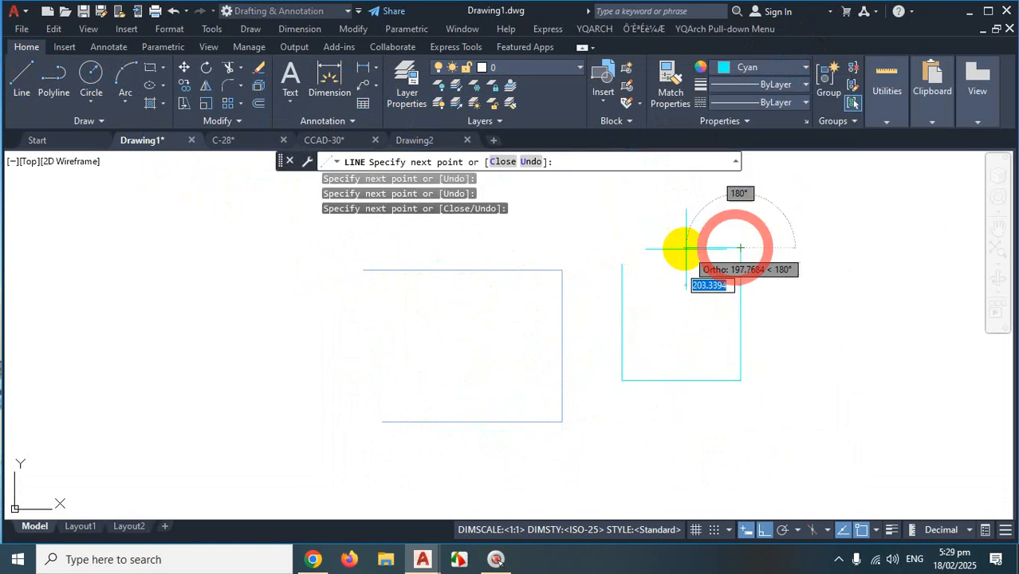
left_click(683, 248)
key("Escape")
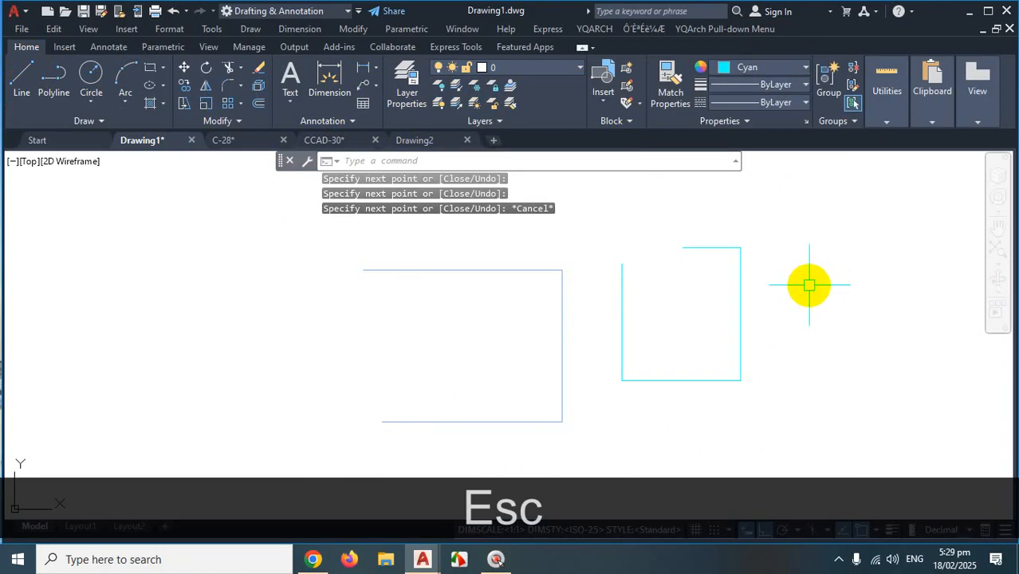
Set the object color to dark red 153,27,30 and draw a stepped line of four segments crossing the light blue shape
left_click(805, 67)
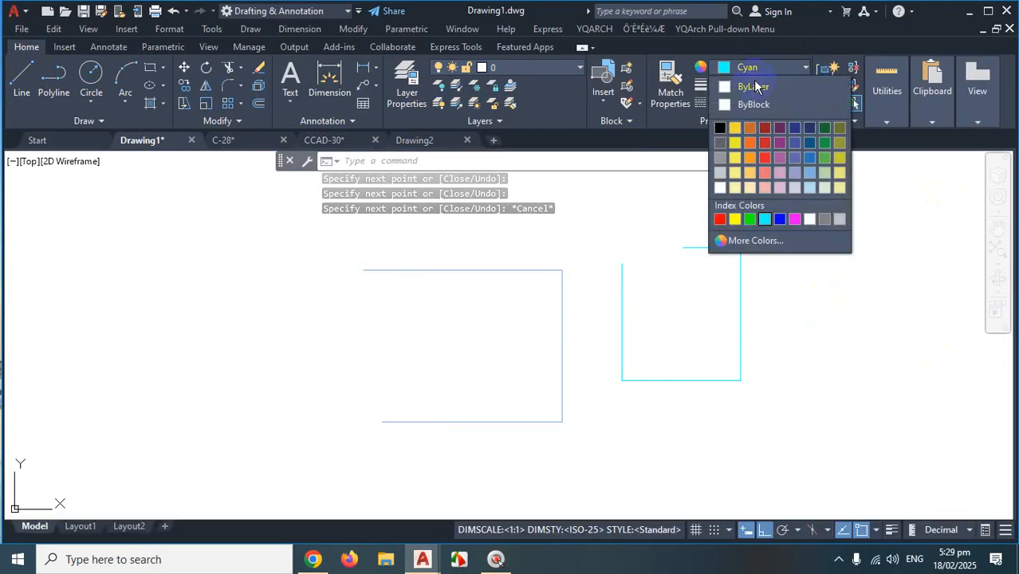
left_click(764, 127)
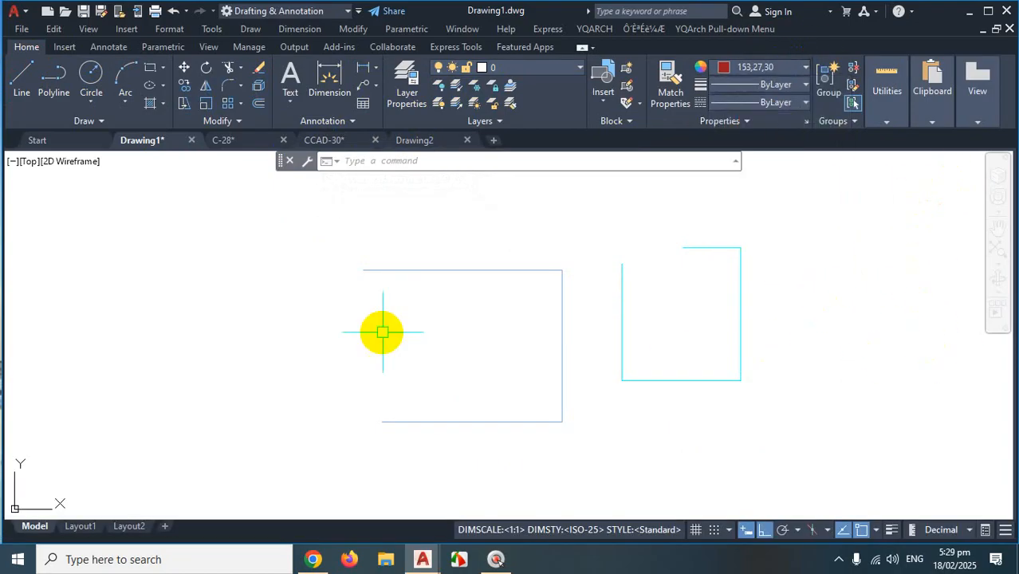
left_click(22, 76)
left_click(390, 239)
left_click(504, 239)
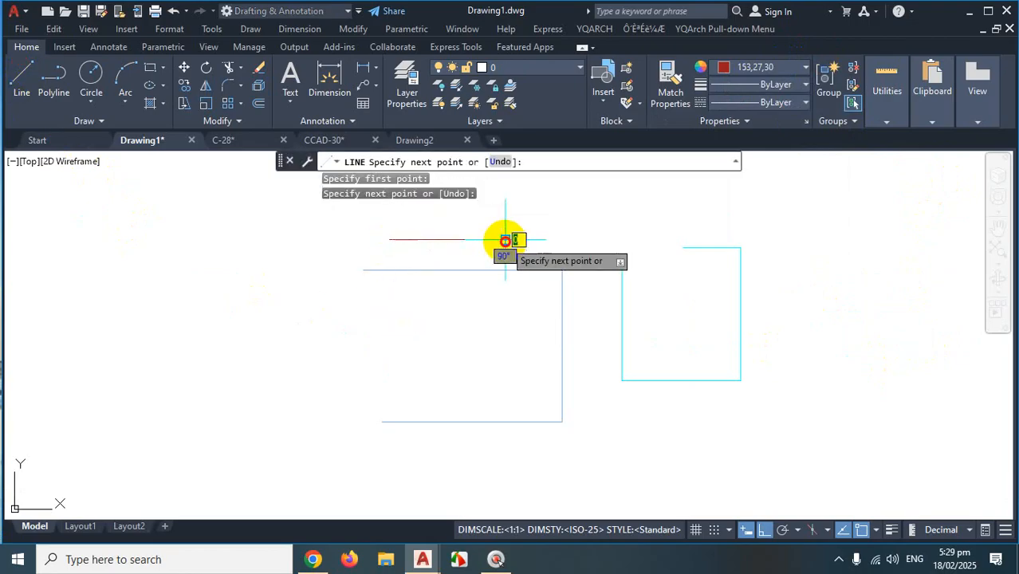
left_click(493, 367)
left_click(610, 269)
left_click(598, 201)
key("Escape")
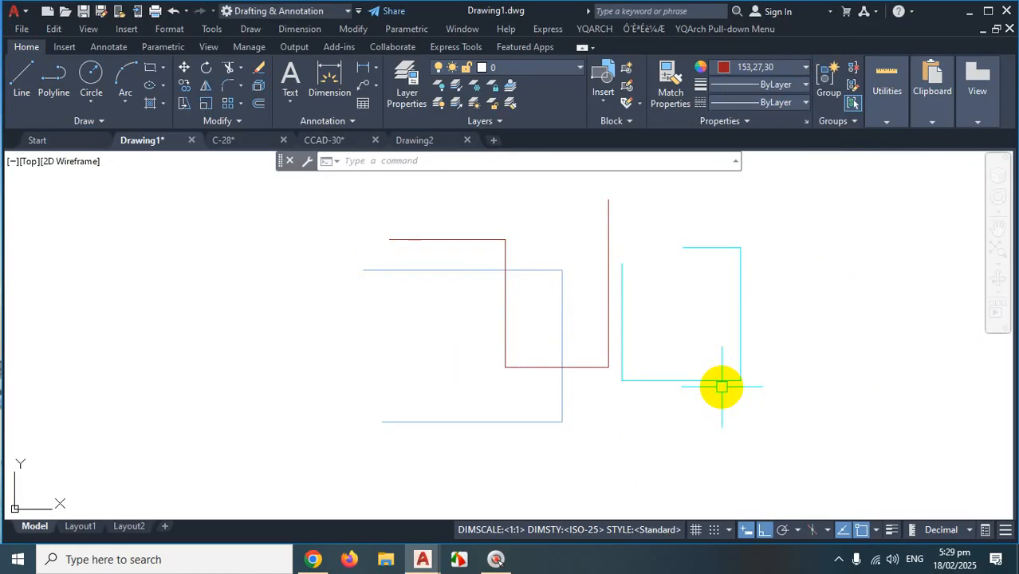
Return the 2D model space uniform background to Black in the drawing window colors and accept the options
type("p")
key("Return")
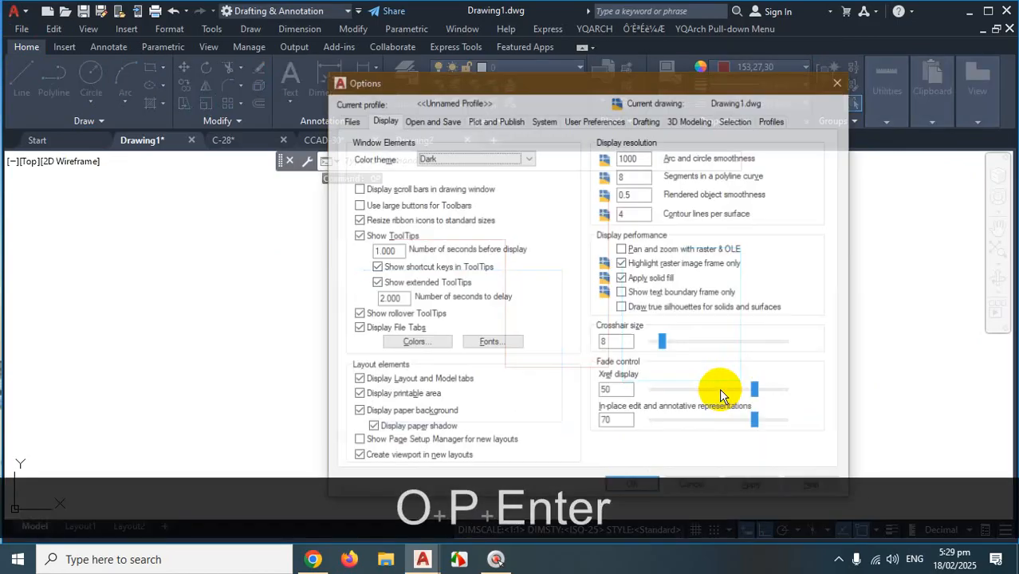
left_click(413, 342)
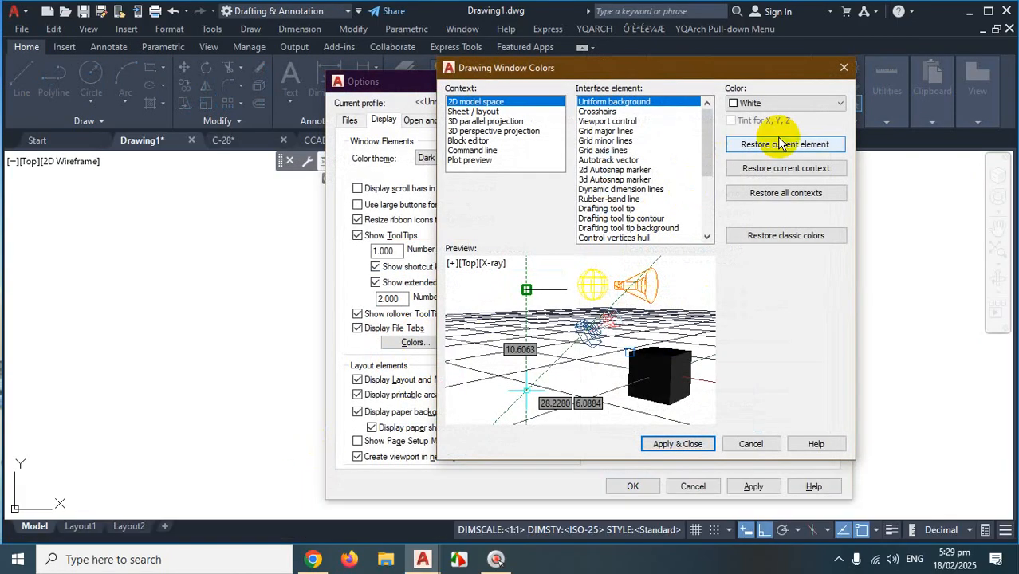
left_click(788, 105)
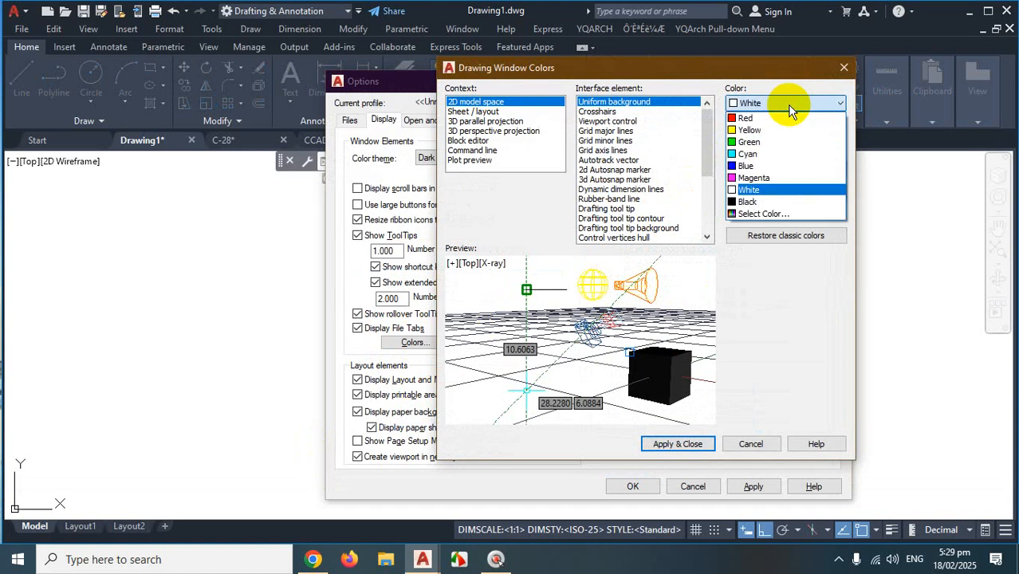
left_click(764, 202)
left_click(675, 444)
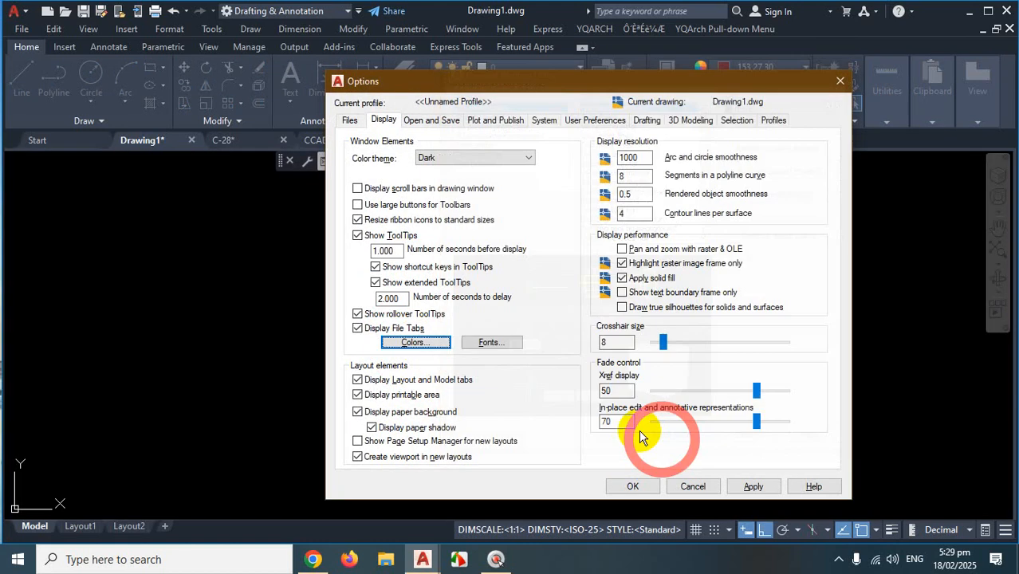
left_click(762, 494)
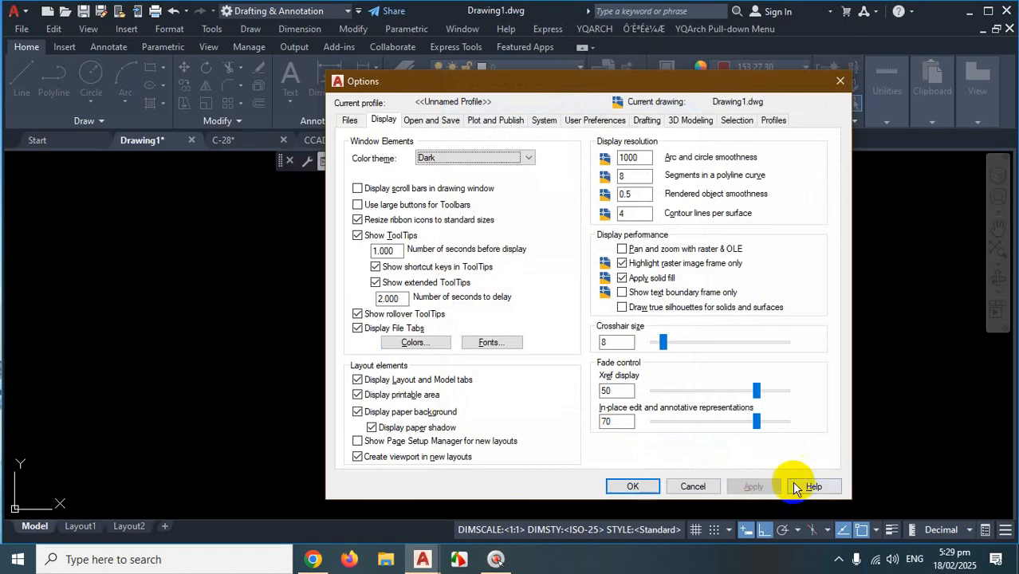
left_click(633, 487)
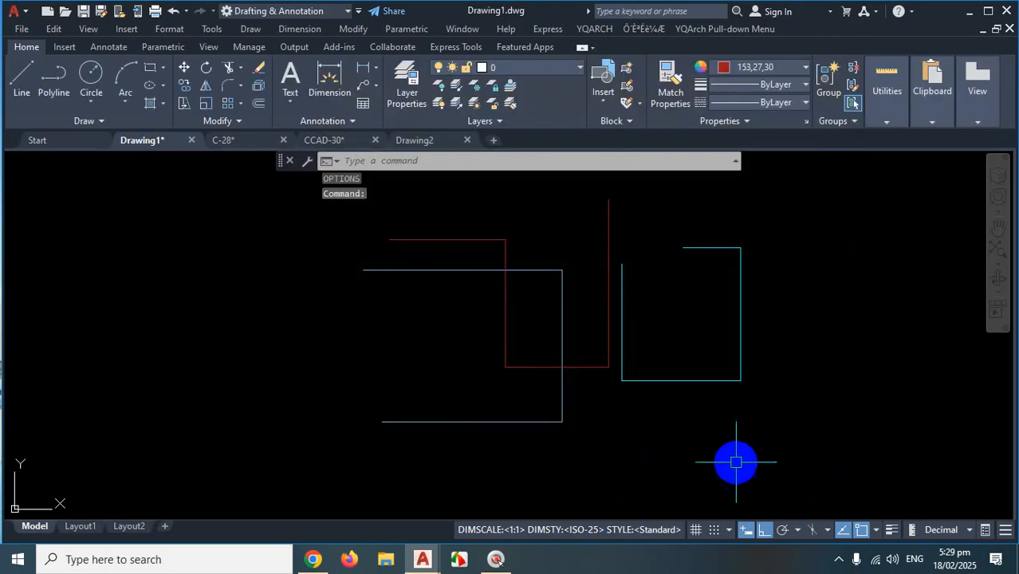
scroll(821, 343, "up", 2)
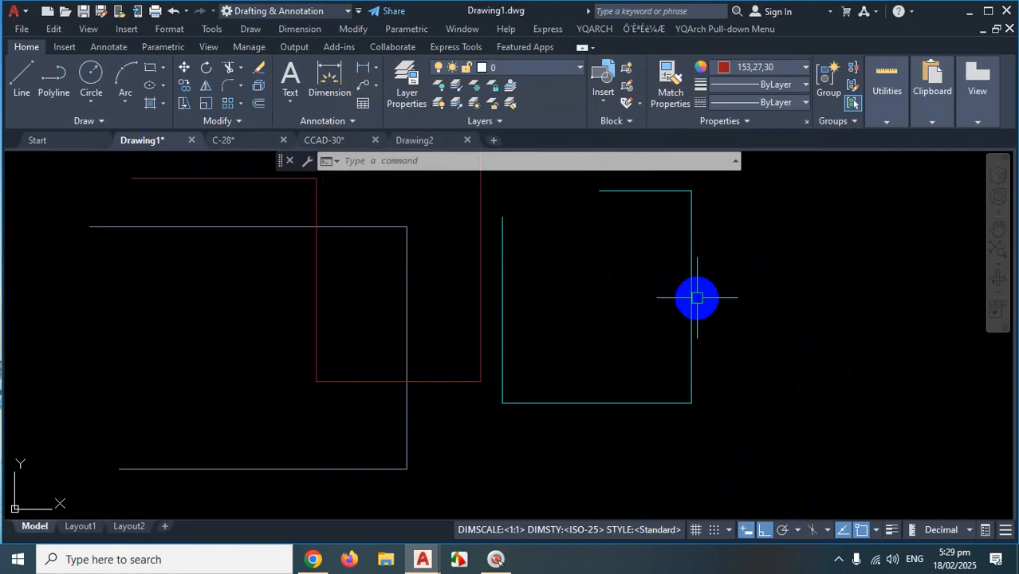
Review the 2D model space colors in the drawing window color settings and close the options unchanged
scroll(678, 323, "down", 2)
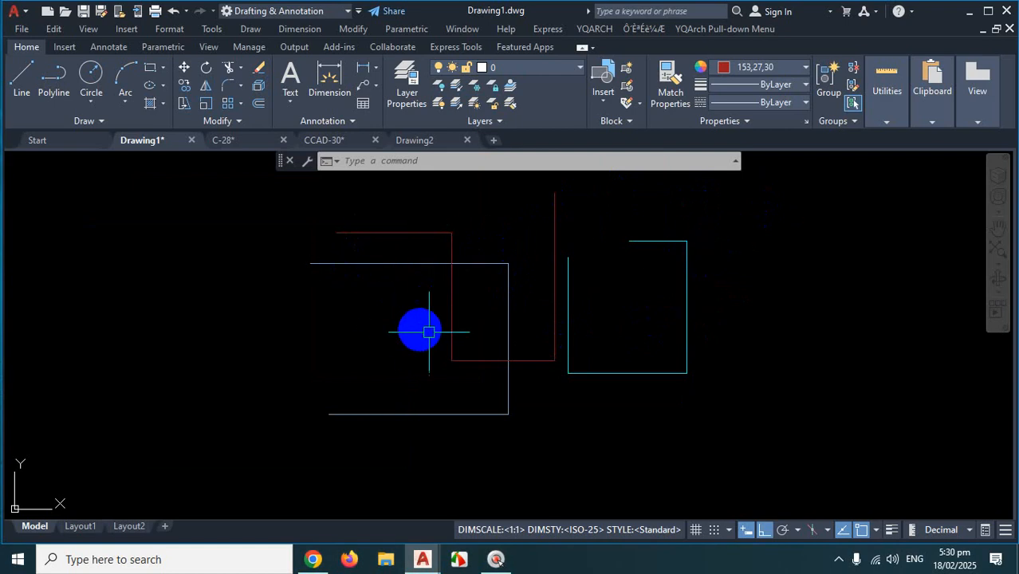
type("op")
key("Return")
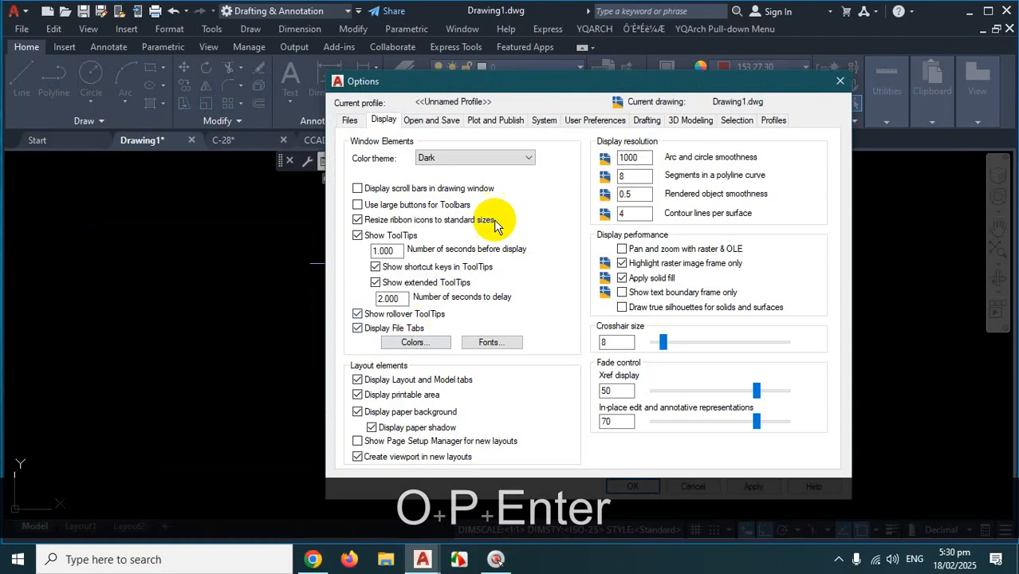
left_click(414, 342)
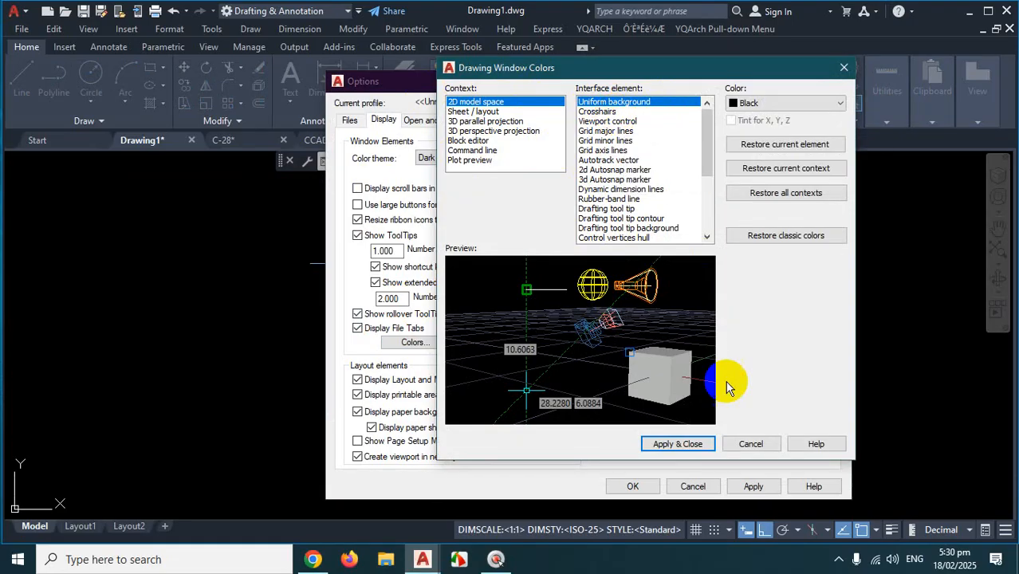
left_click(690, 445)
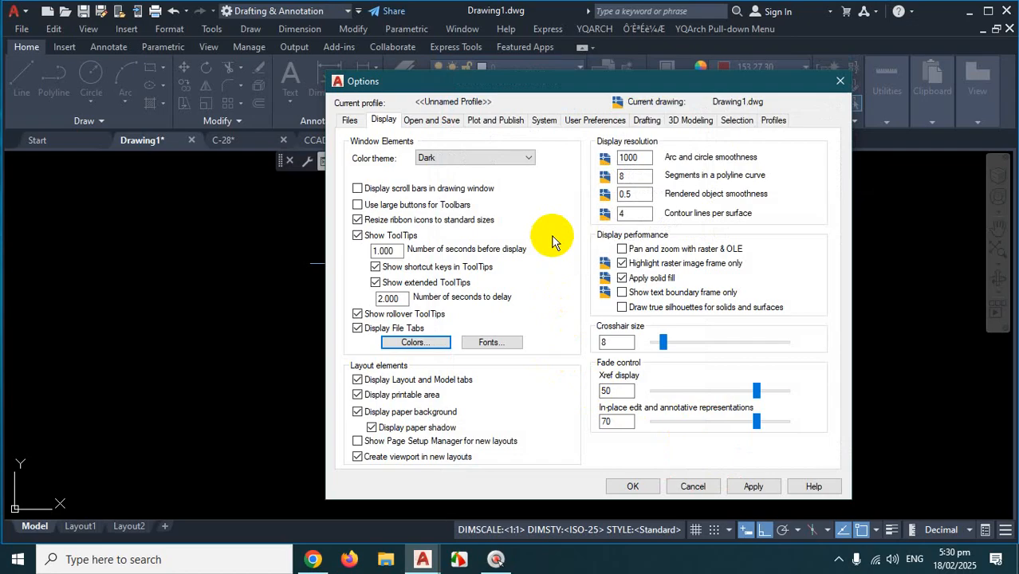
left_click(837, 82)
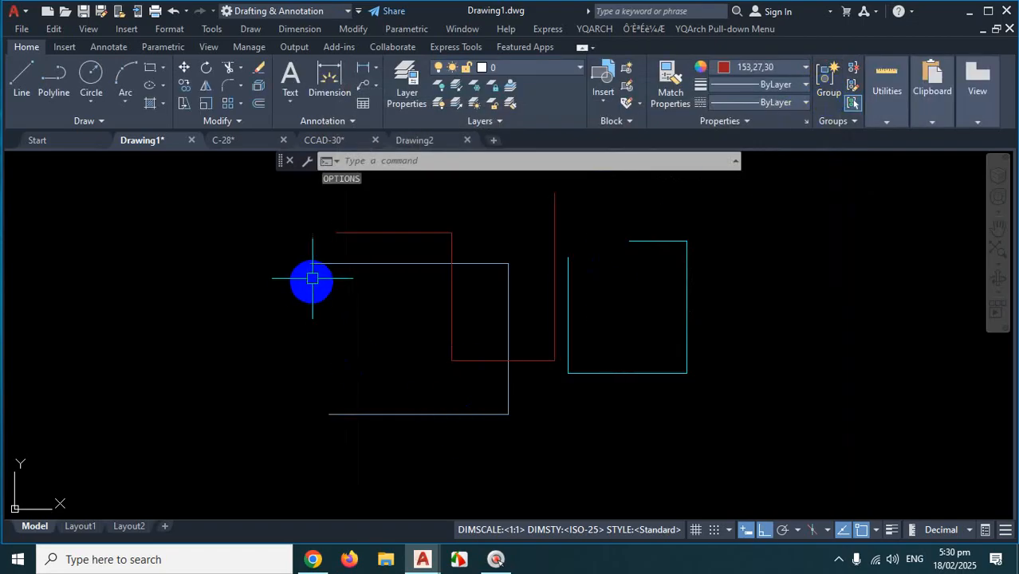
Select and release the light blue shape's upper line, and start Rotate to examine the object-selection pickbox before cancelling
left_click(337, 263)
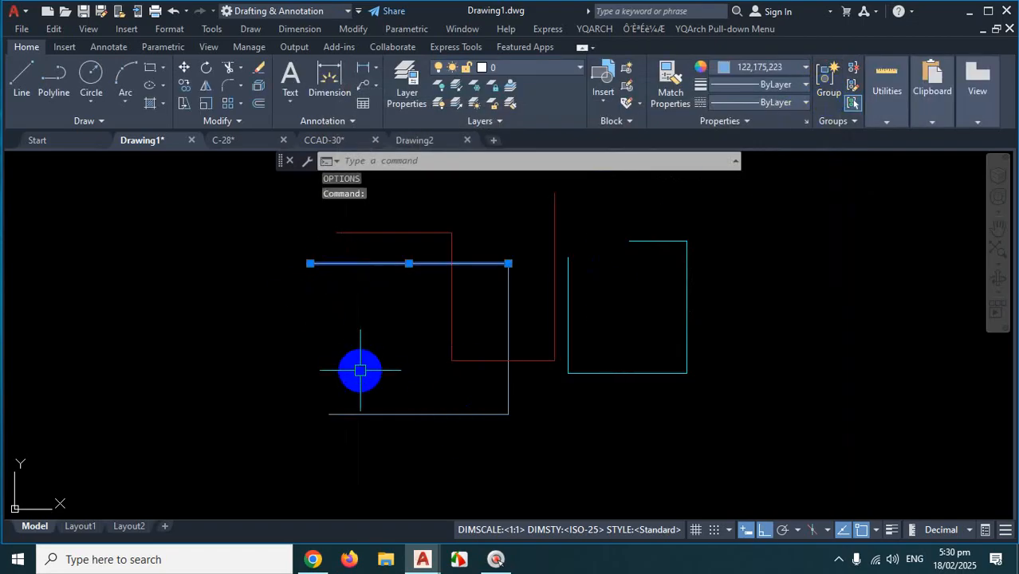
key("Escape")
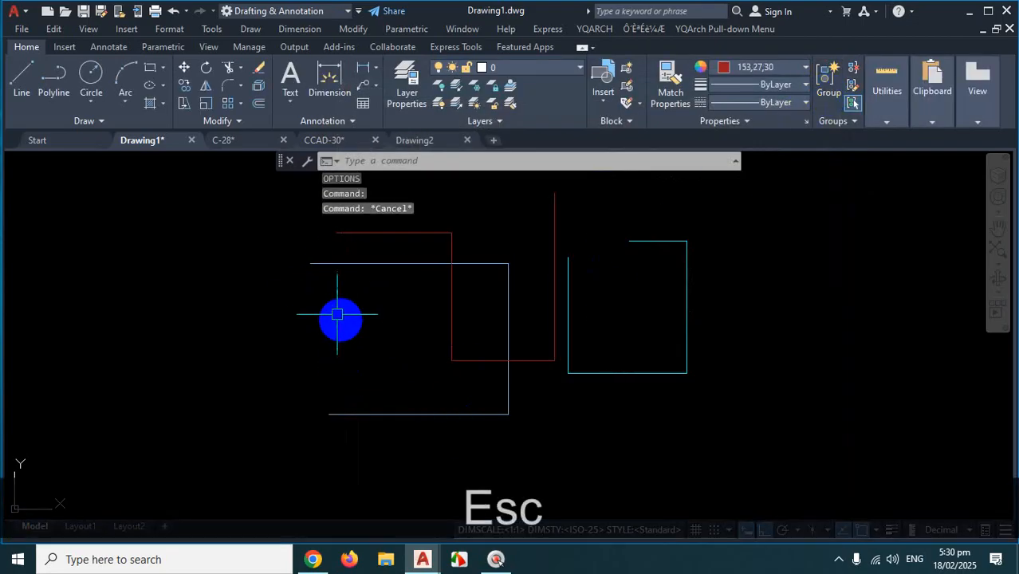
left_click(204, 70)
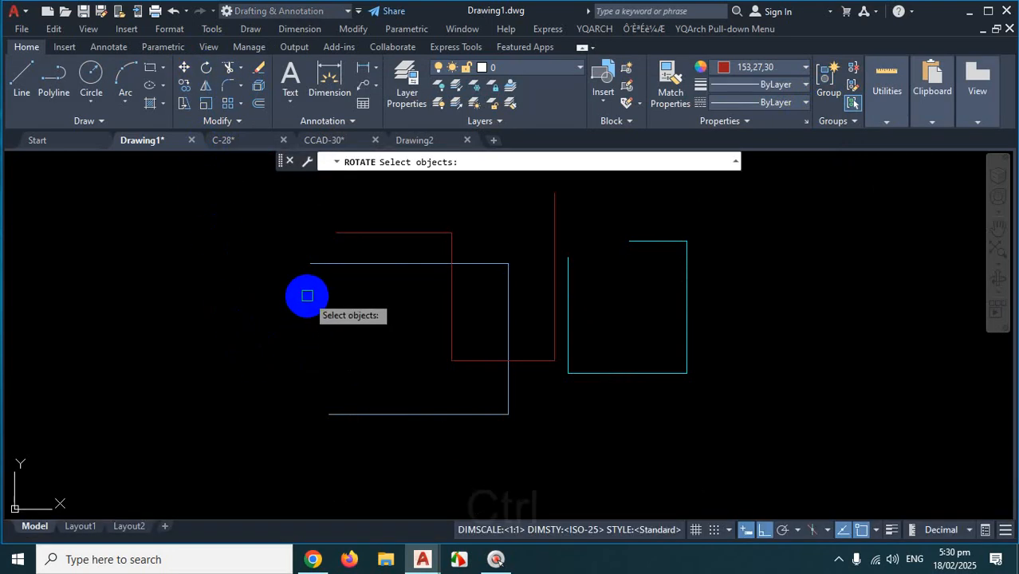
key("ctrl+1")
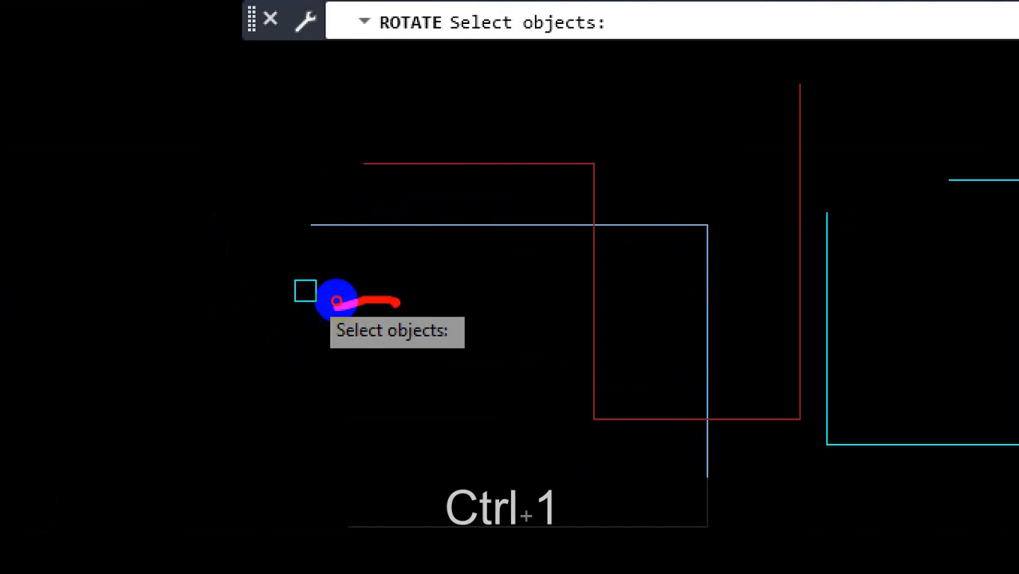
mouse_move(337, 307)
left_mouse_down()
mouse_move(455, 376)
mouse_move(390, 307)
left_mouse_up()
mouse_move(300, 259)
left_mouse_down()
mouse_move(353, 323)
mouse_move(288, 277)
left_mouse_up()
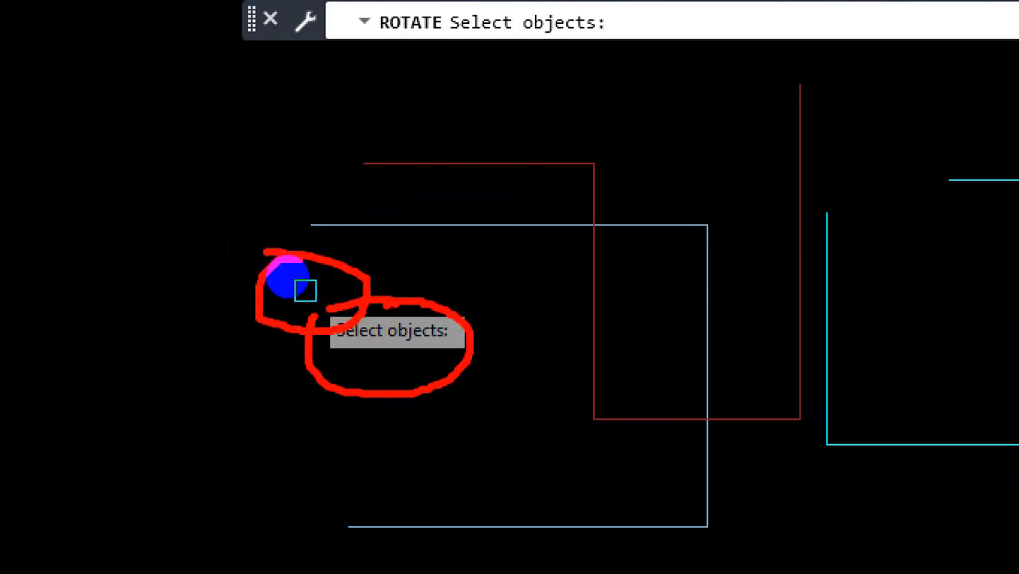
mouse_move(379, 233)
left_mouse_down()
mouse_move(400, 243)
mouse_move(425, 196)
left_mouse_up()
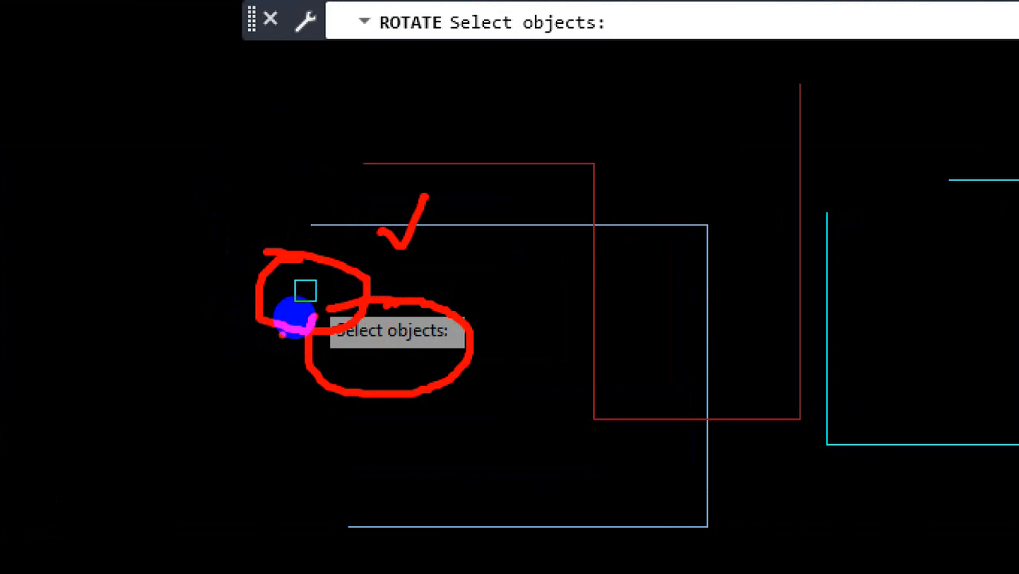
key("ctrl+1")
key("Escape")
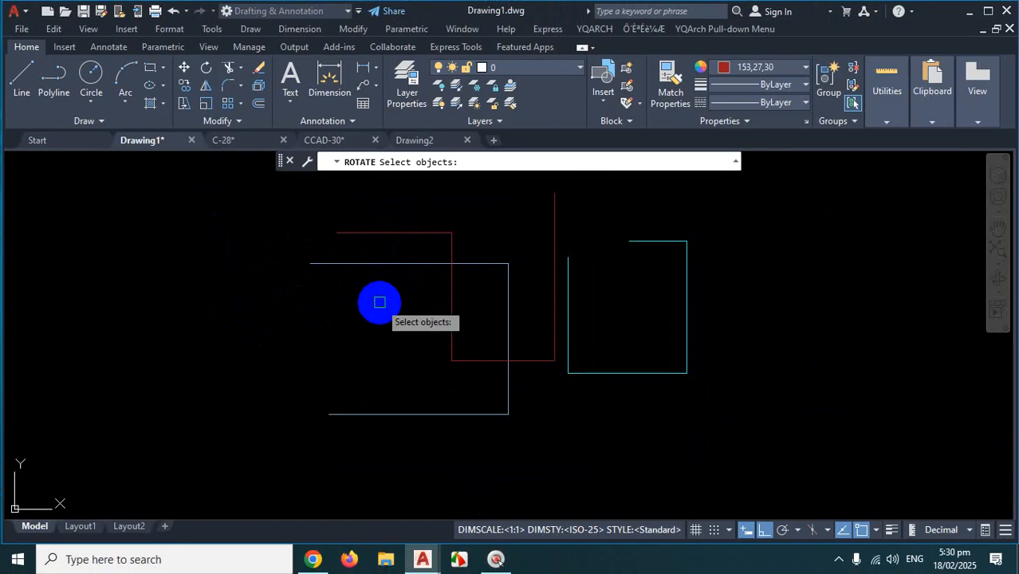
type("OP")
key("Return")
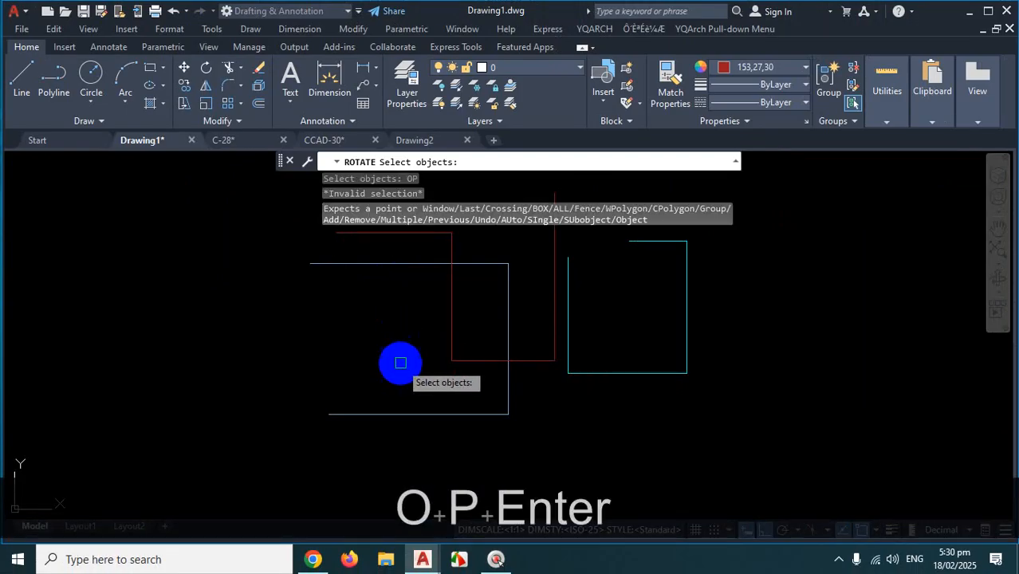
key("Escape")
Shrink the pickbox to a tiny dot in the selection options and accept the change
type("OP")
key("Return")
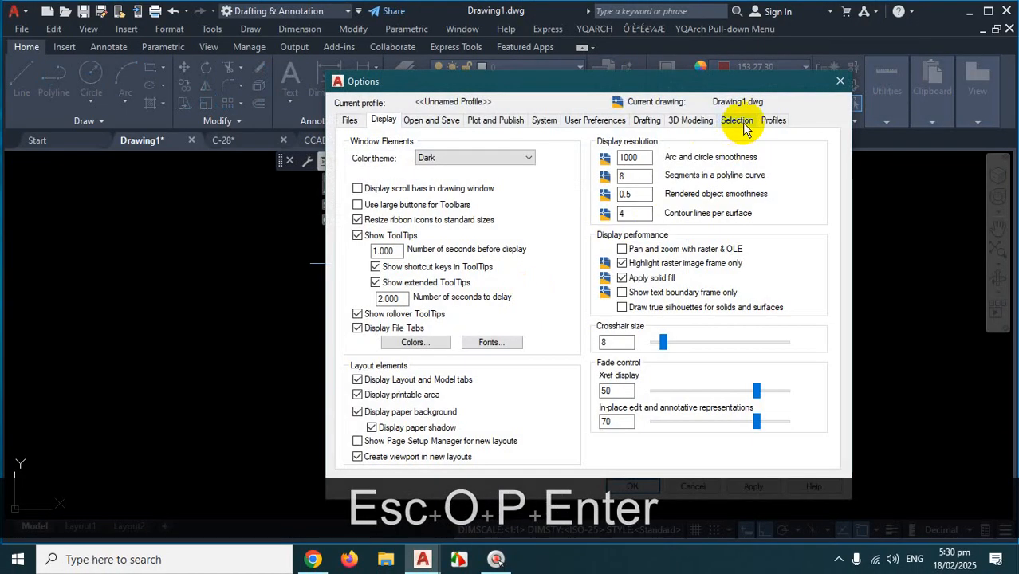
key("ctrl+1")
left_click(741, 121)
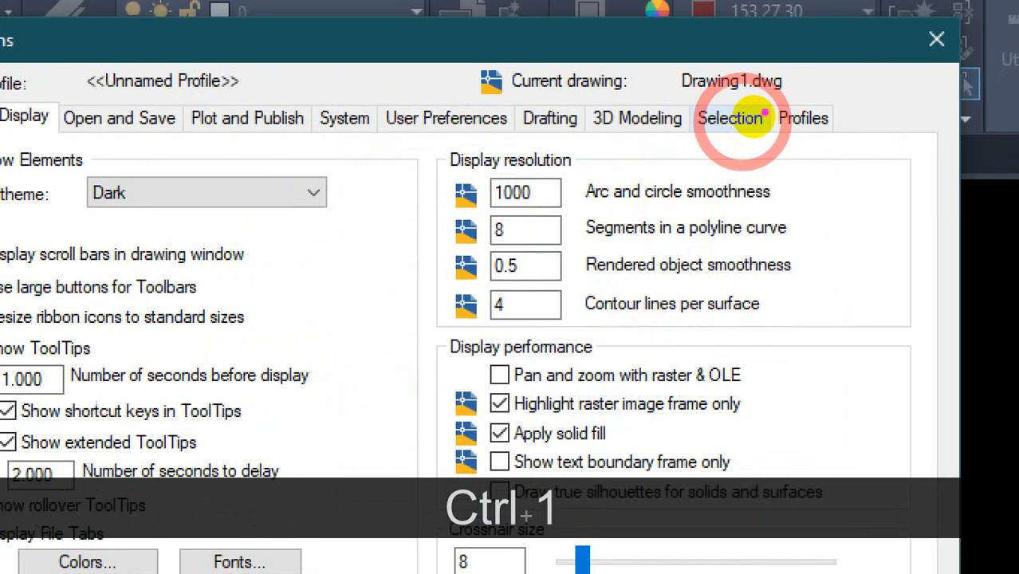
mouse_move(765, 109)
left_mouse_down()
mouse_move(719, 109)
mouse_move(769, 126)
mouse_move(771, 108)
left_mouse_up()
key("Escape")
left_click(745, 122)
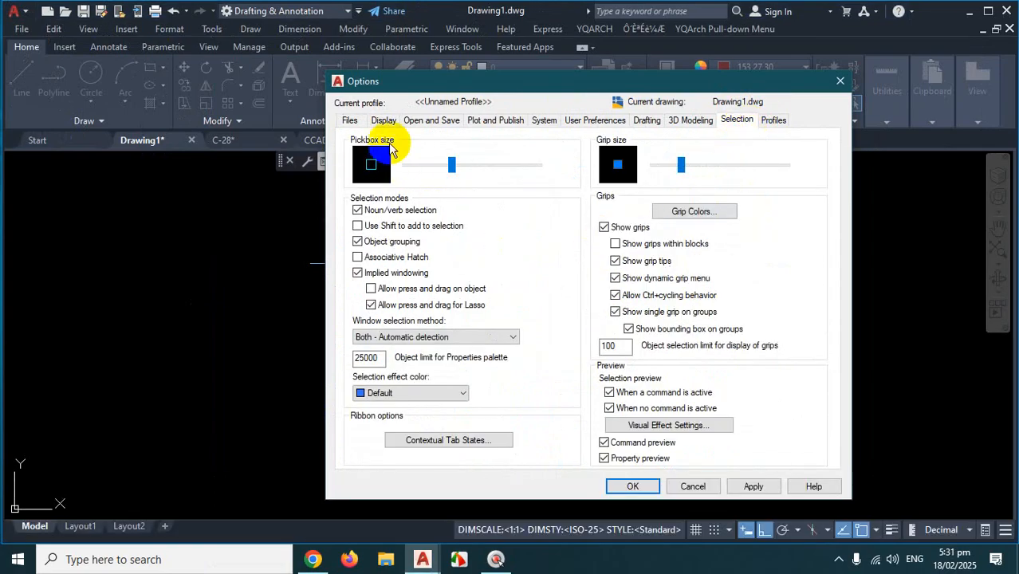
left_click_drag(451, 167, 412, 166)
left_click(753, 486)
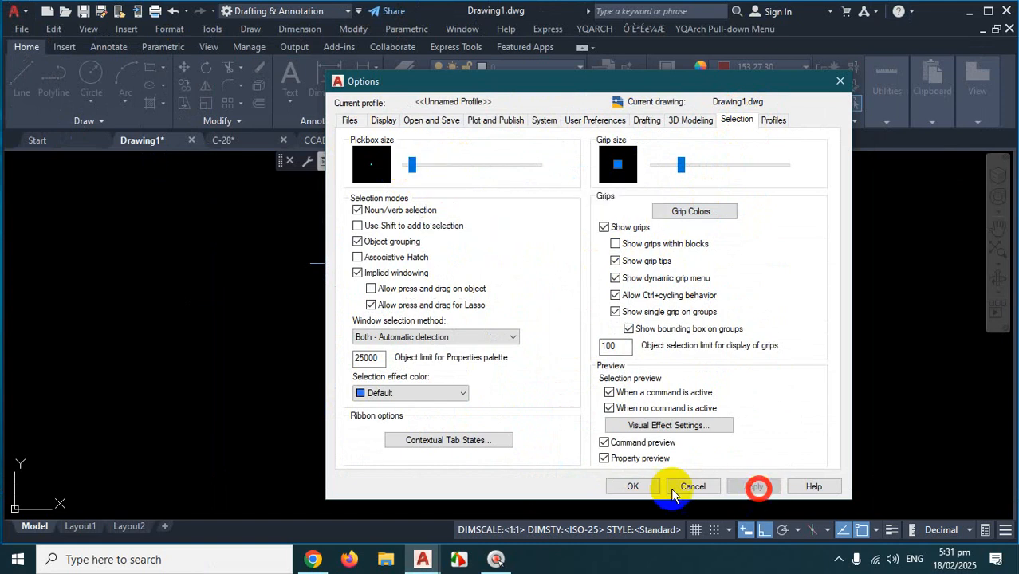
left_click(633, 486)
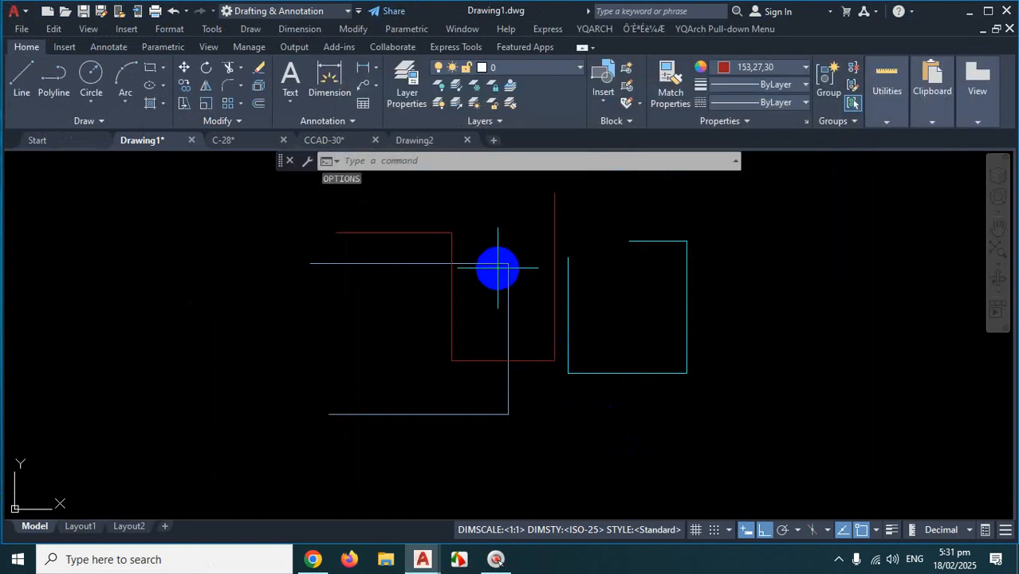
Try selecting the light blue shape's upper line with the tiny pickbox, and clear the selection
scroll(480, 265, "up", 8)
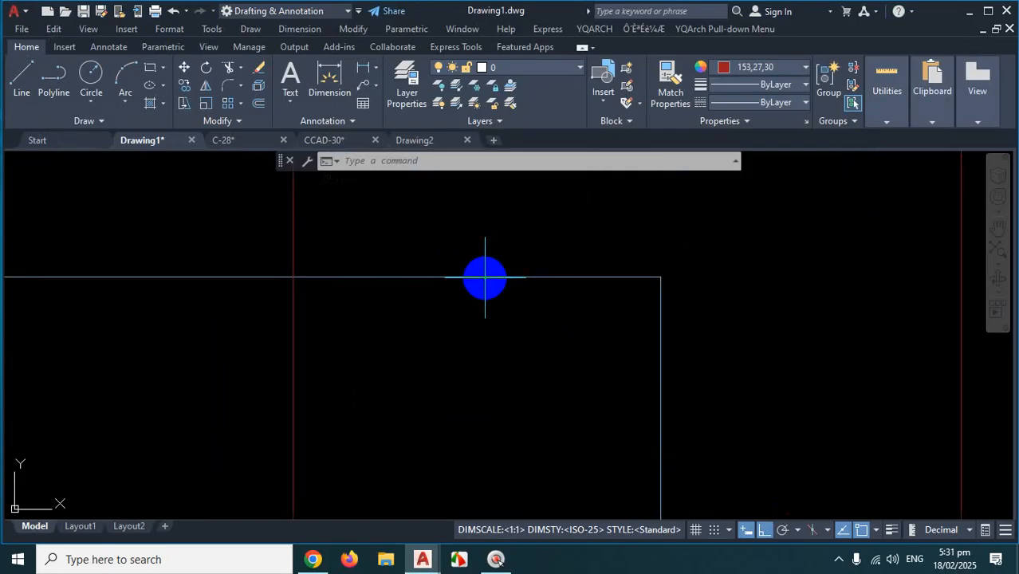
left_click(485, 277)
left_click(546, 272)
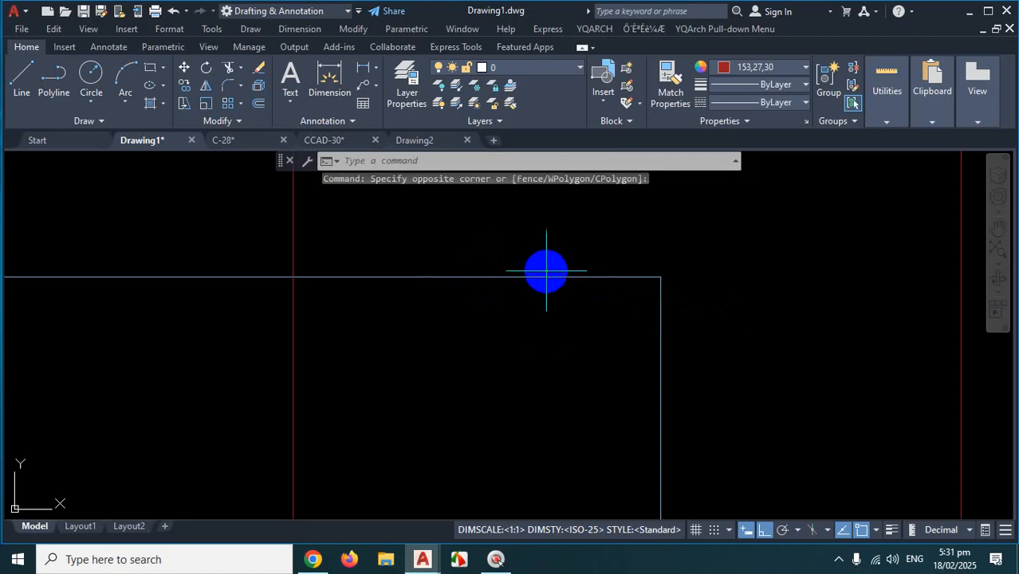
left_click(545, 277)
key("Escape")
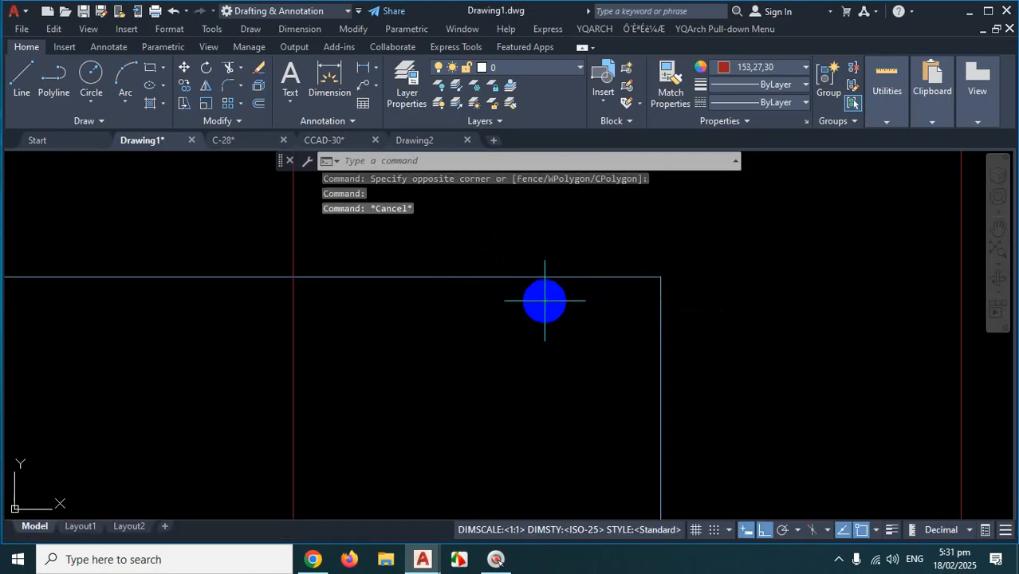
Enlarge the pickbox to a medium-small square in the selection options and accept the change
type("op")
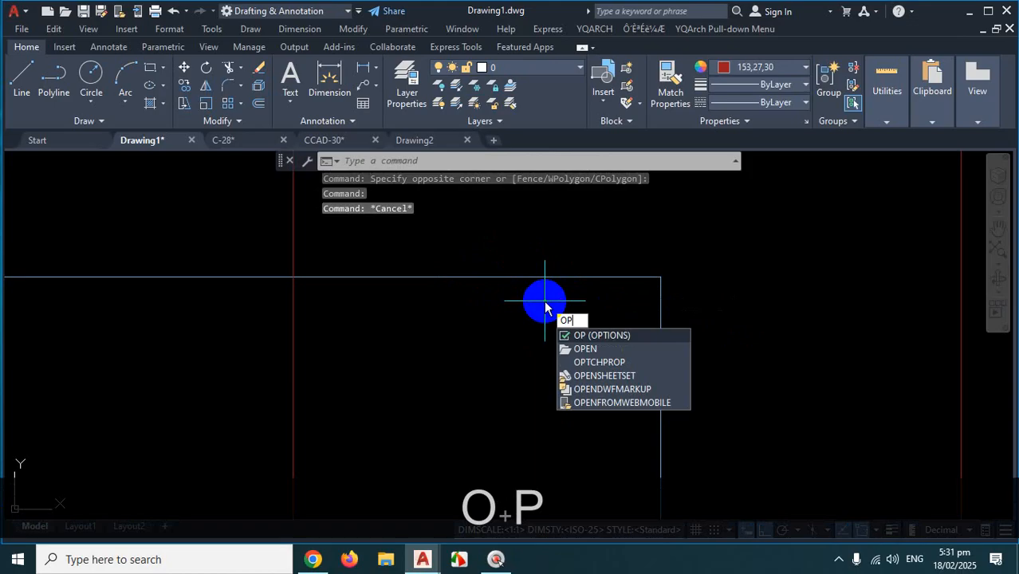
key("Return")
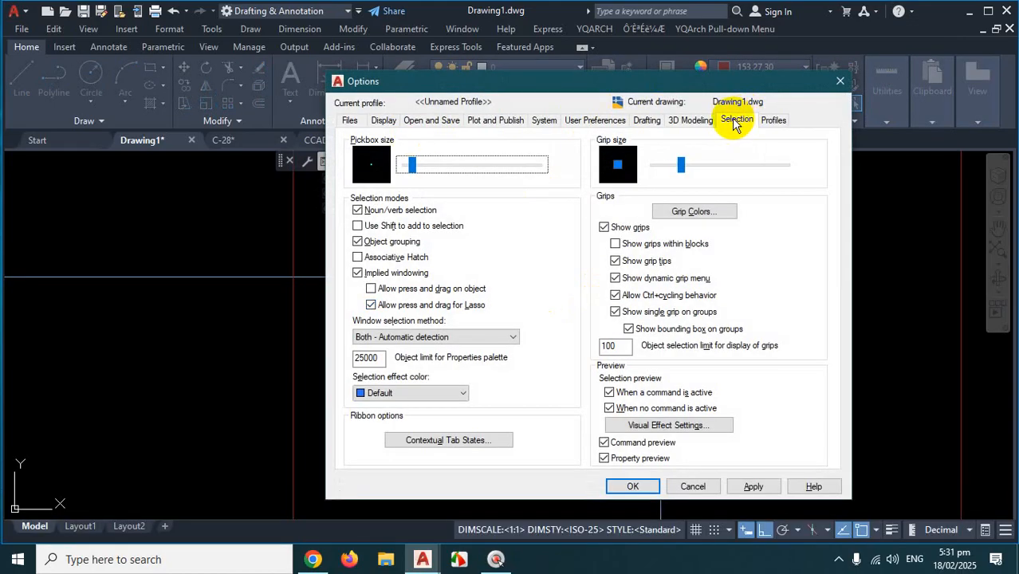
left_click(413, 168)
left_click_drag(416, 171, 453, 169)
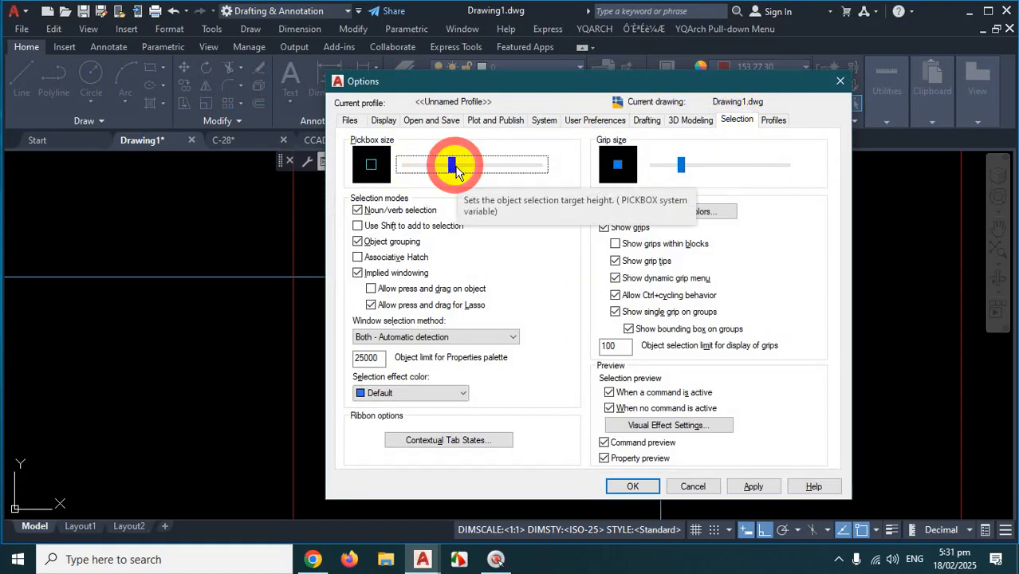
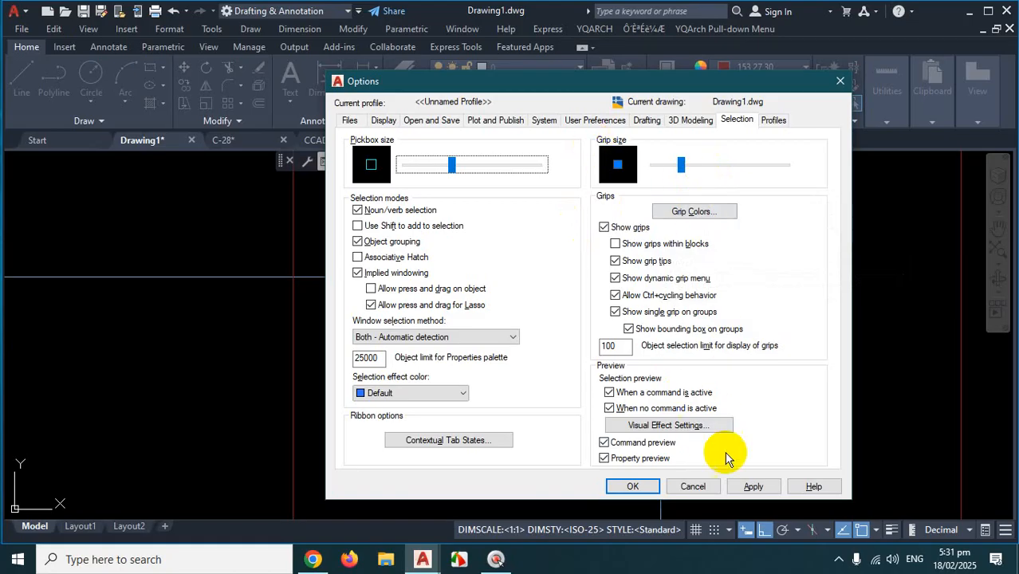
left_click(743, 485)
left_click(634, 486)
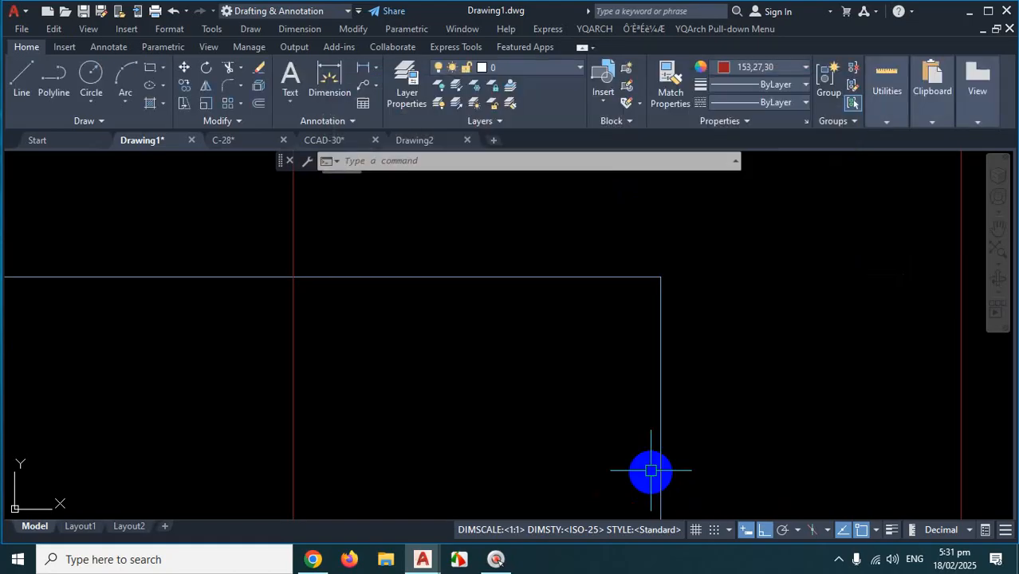
Select the right vertical line of the cyan box and move it rightward, away from the box, by its midpoint grip
scroll(667, 339, "down", 3)
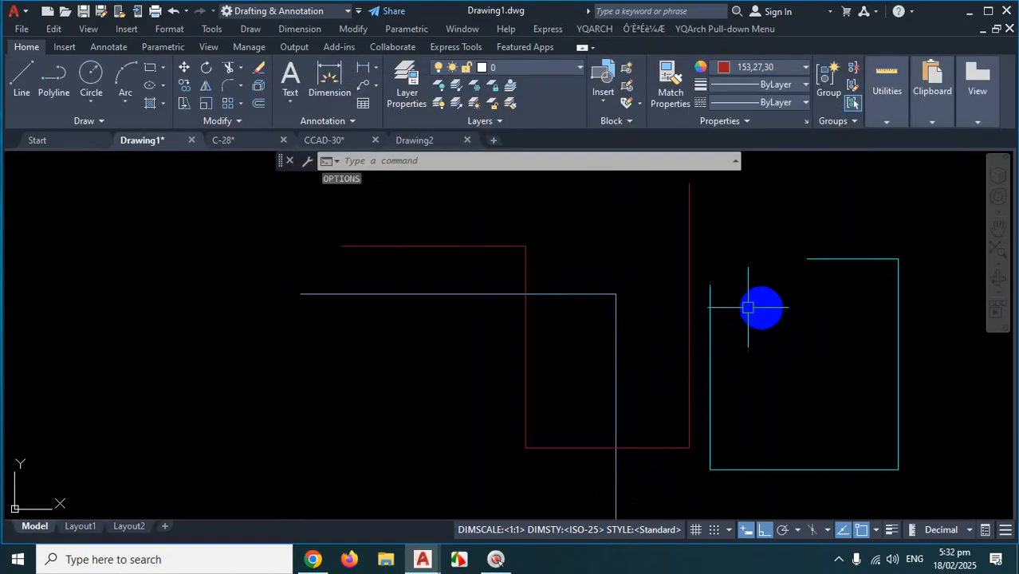
scroll(625, 304, "down", 3)
scroll(734, 293, "up", 4)
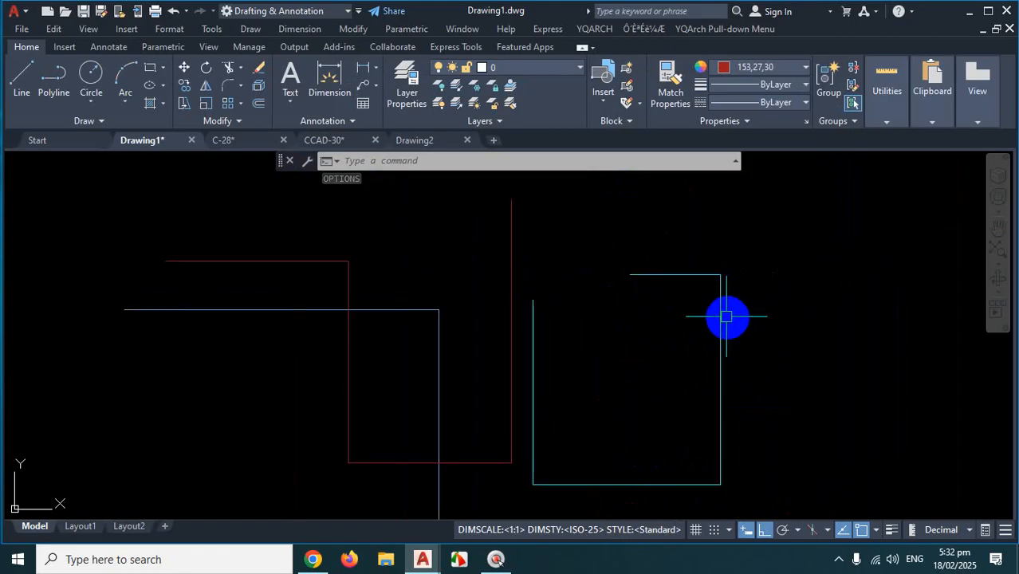
left_click(723, 312)
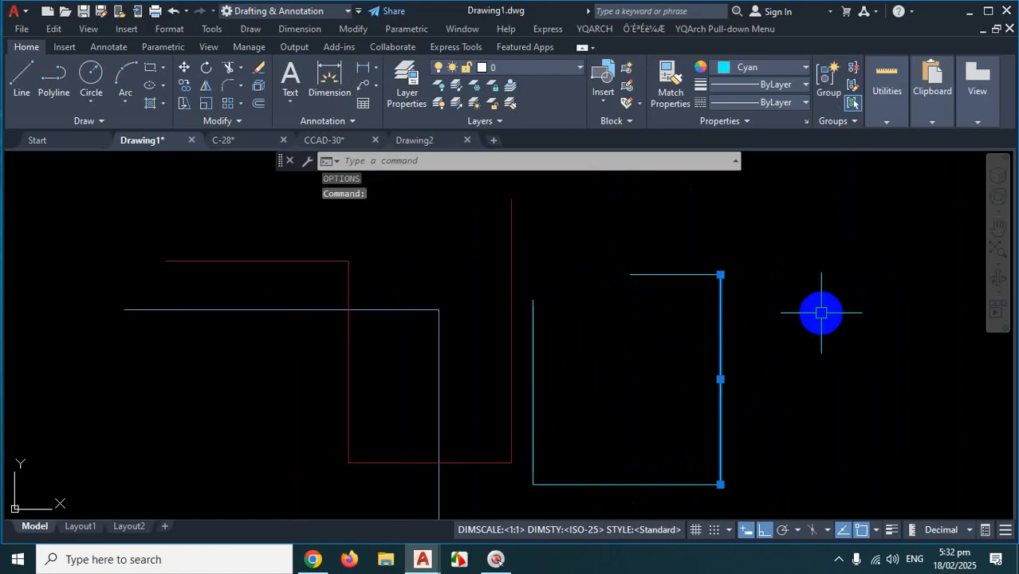
key("ctrl+1")
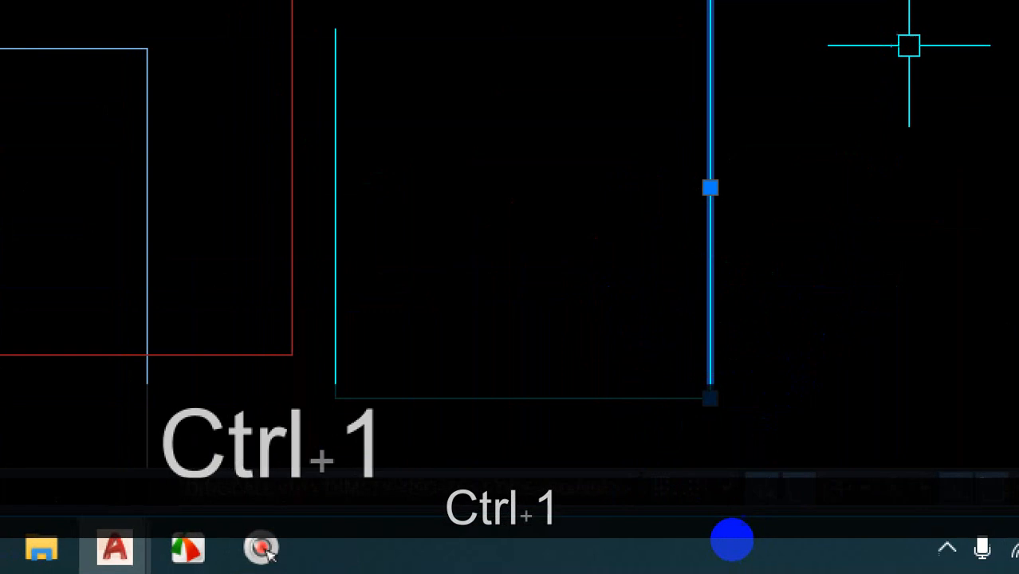
left_click(728, 525)
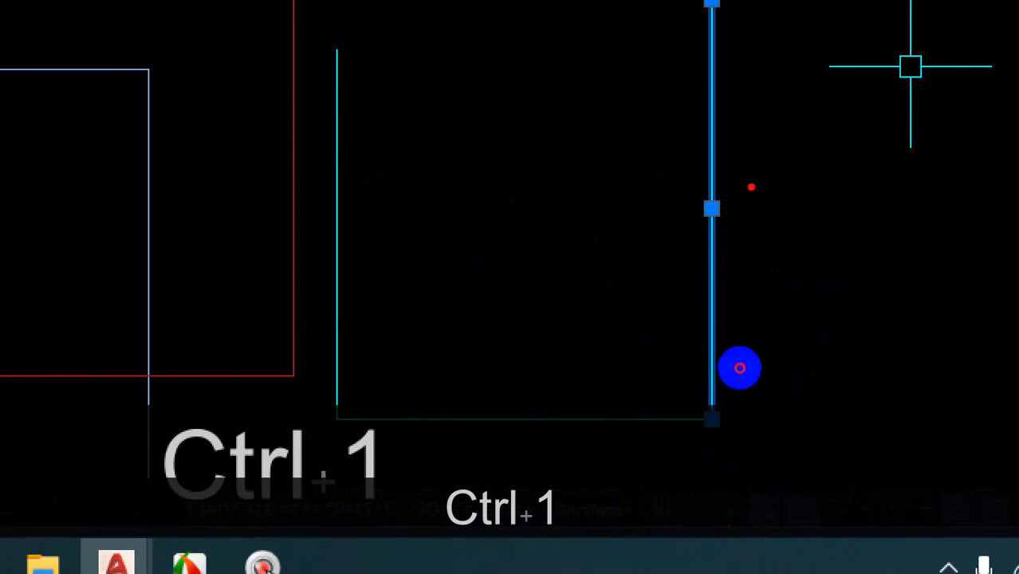
mouse_move(739, 367)
left_mouse_down()
mouse_move(712, 394)
mouse_move(736, 375)
left_mouse_up()
mouse_move(735, 471)
left_mouse_down()
mouse_move(712, 470)
mouse_move(736, 496)
mouse_move(698, 469)
left_mouse_up()
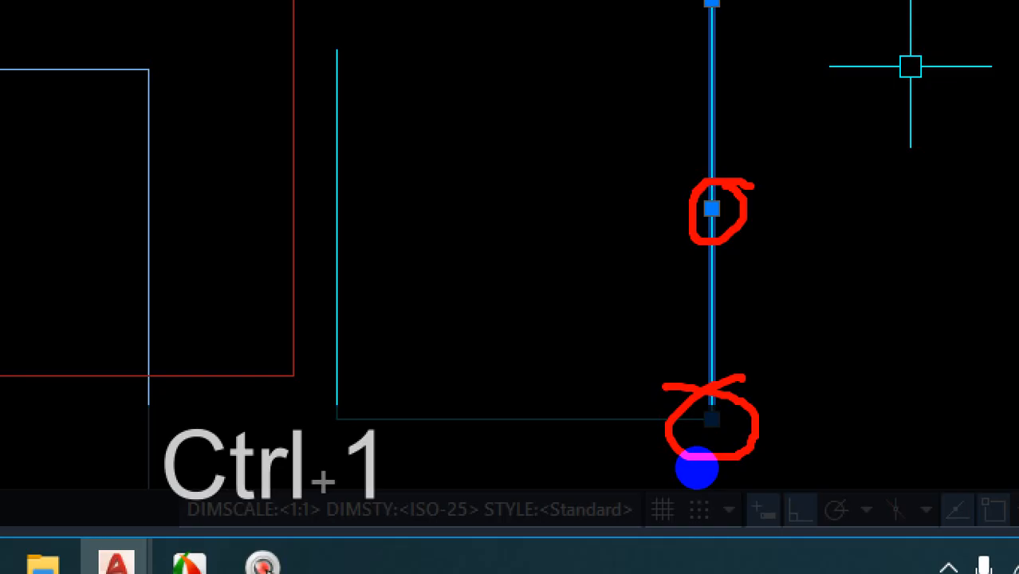
key("Escape")
scroll(652, 278, "down", 2)
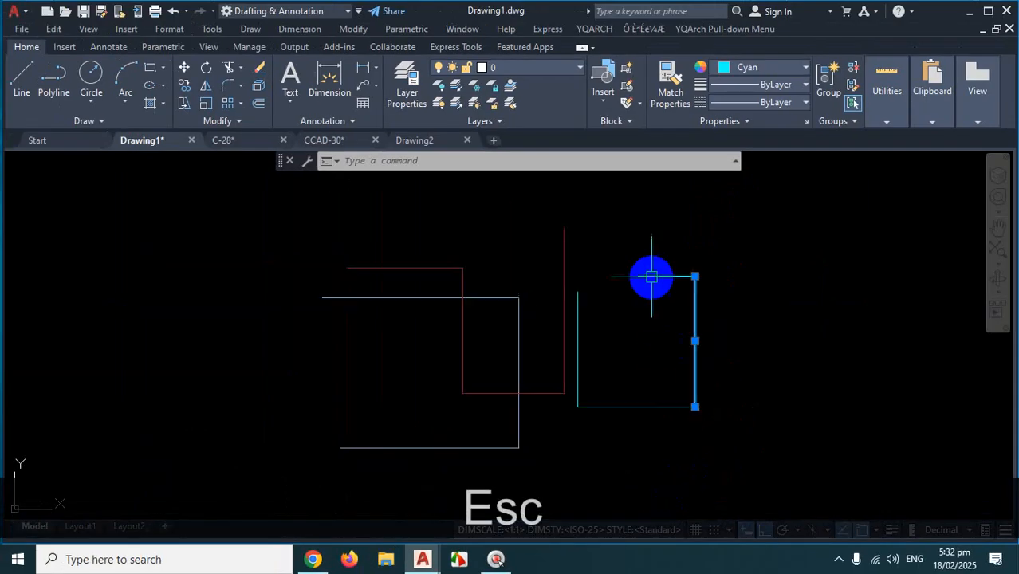
scroll(733, 347, "up", 2)
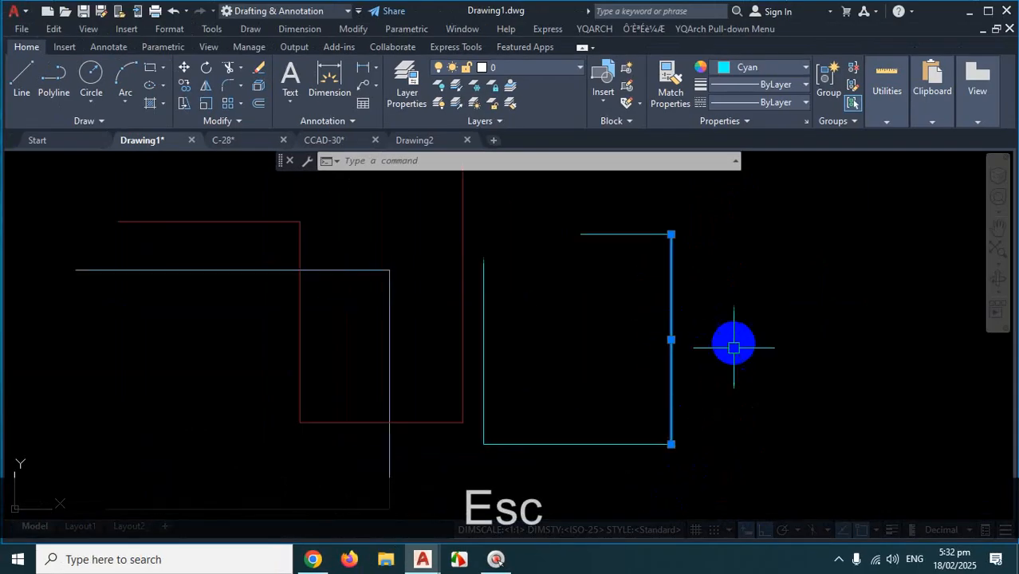
left_click(670, 340)
left_click(833, 339)
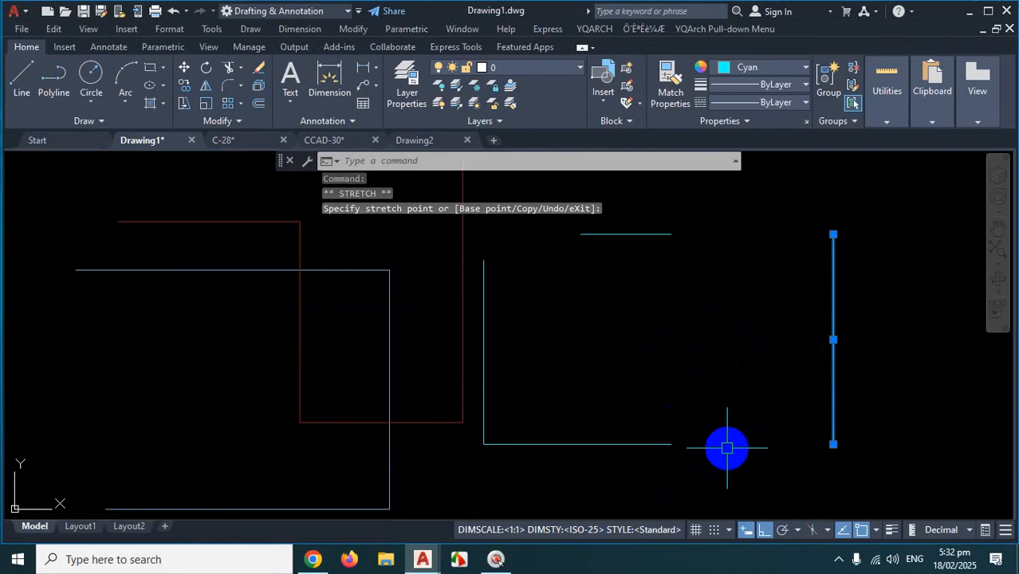
Lengthen the selected cyan vertical line downward by stretching its lower endpoint grip, well below its original end
left_click(833, 444)
scroll(821, 352, "down", 8)
left_click(823, 495)
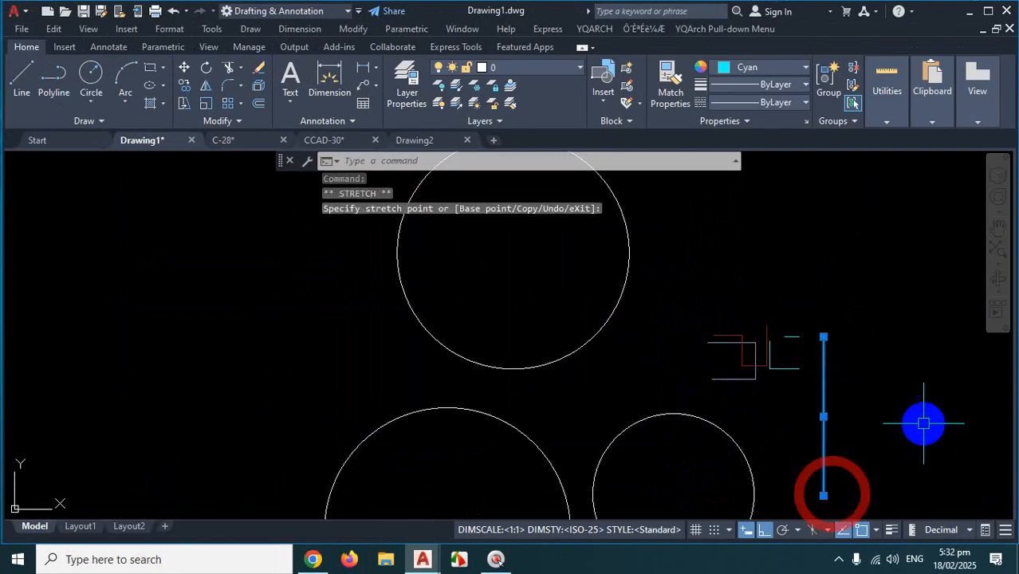
Stretch the cyan line's upper endpoint horizontally leftward onto the upper circle's edge, making it diagonal, and clear the selection
left_click(825, 336)
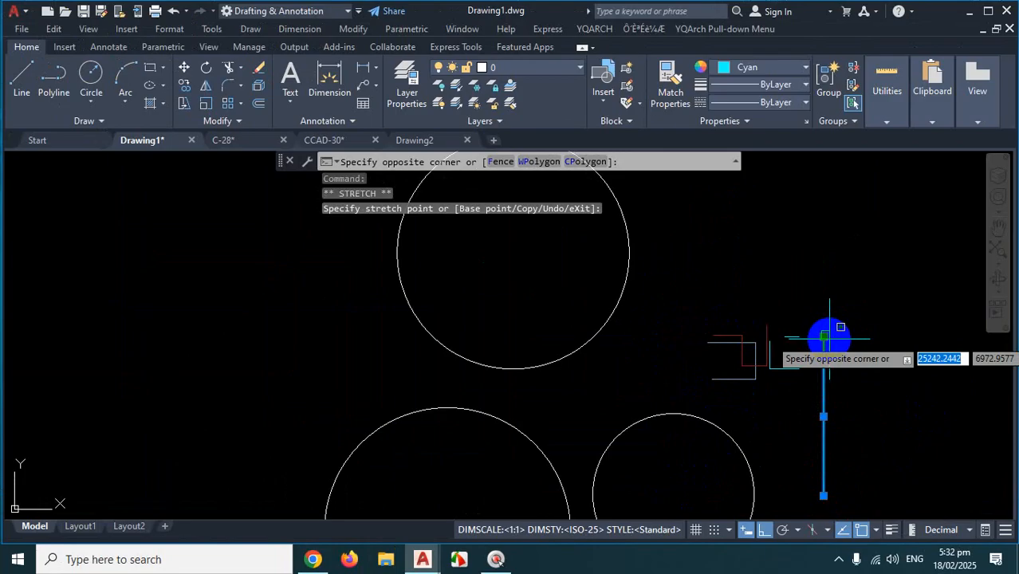
left_click(826, 337)
left_click(826, 336)
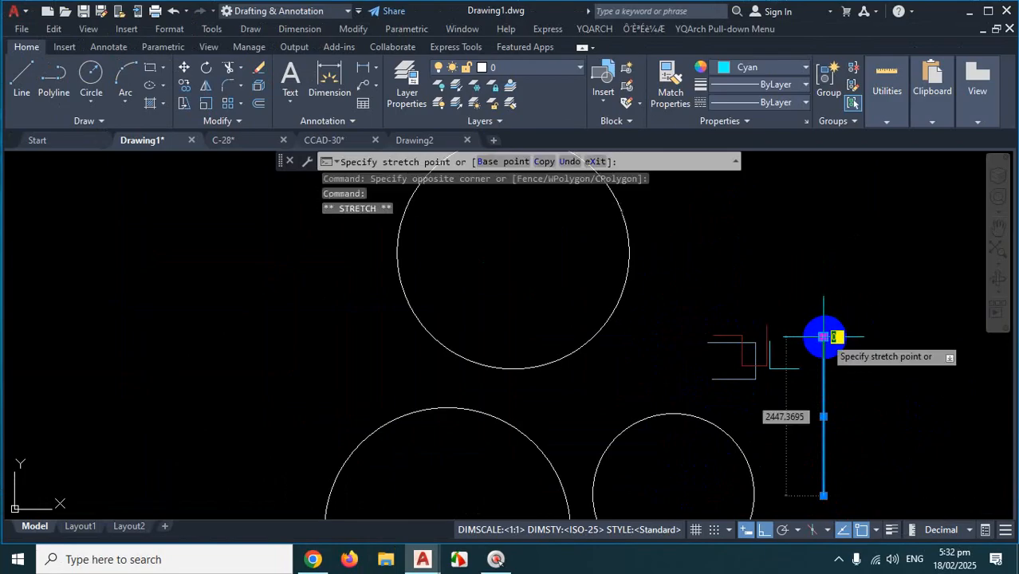
left_click(597, 337)
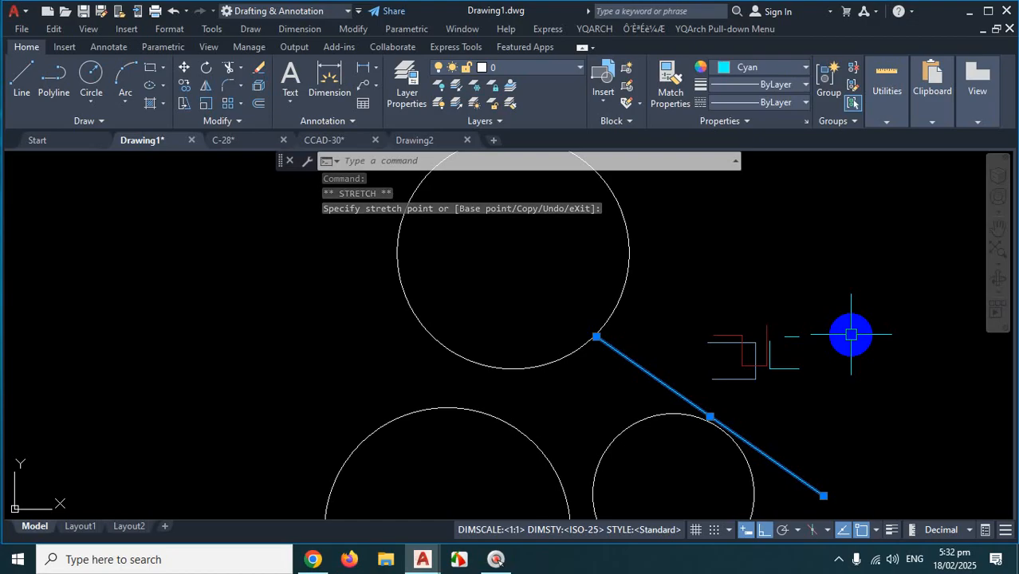
scroll(850, 319, "down", 3)
scroll(845, 377, "up", 3)
scroll(845, 378, "up", 4)
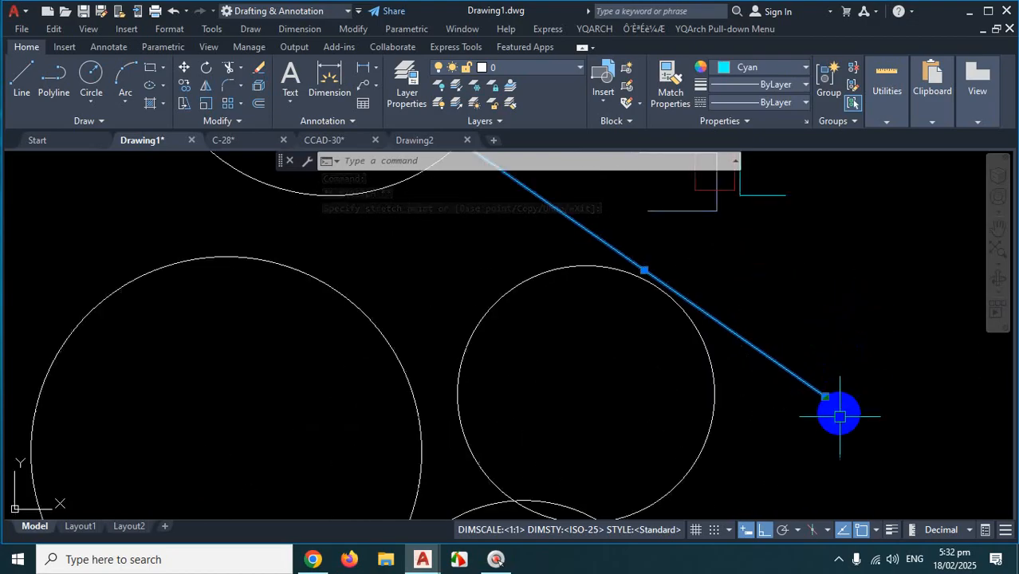
key("Escape")
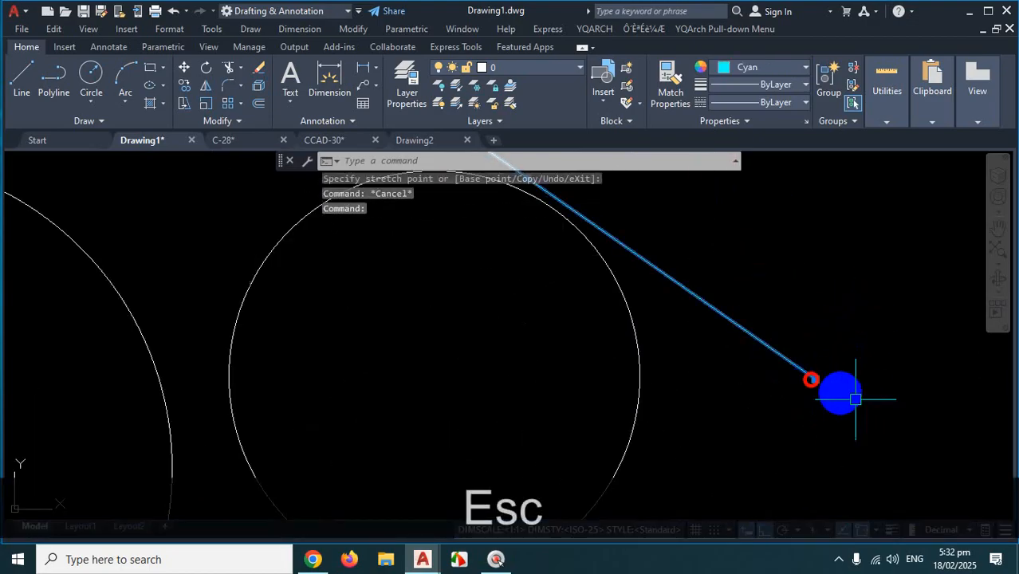
key("Escape")
Set the selection effect color to Green in the selection options and apply the change
type("op")
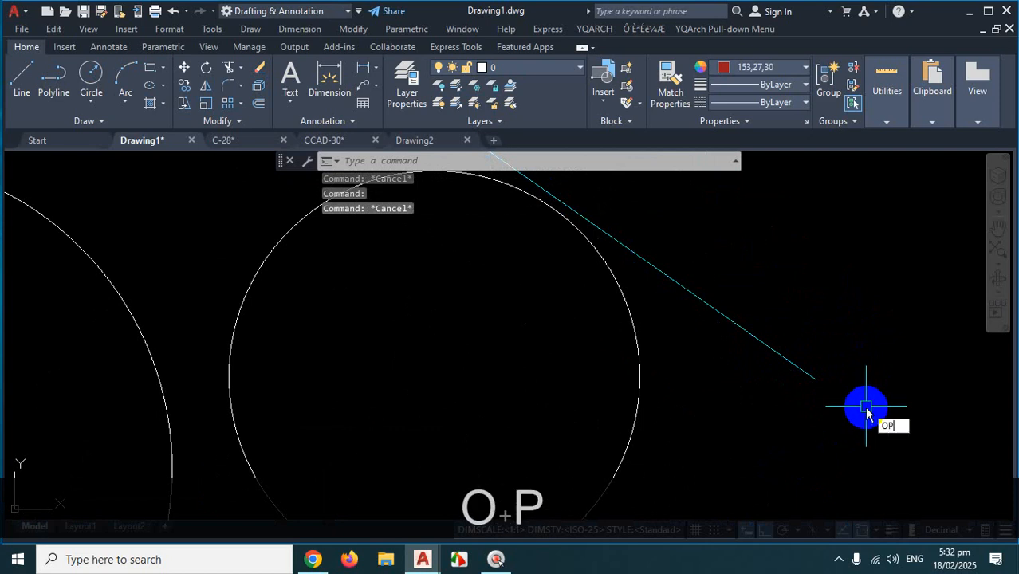
key("Return")
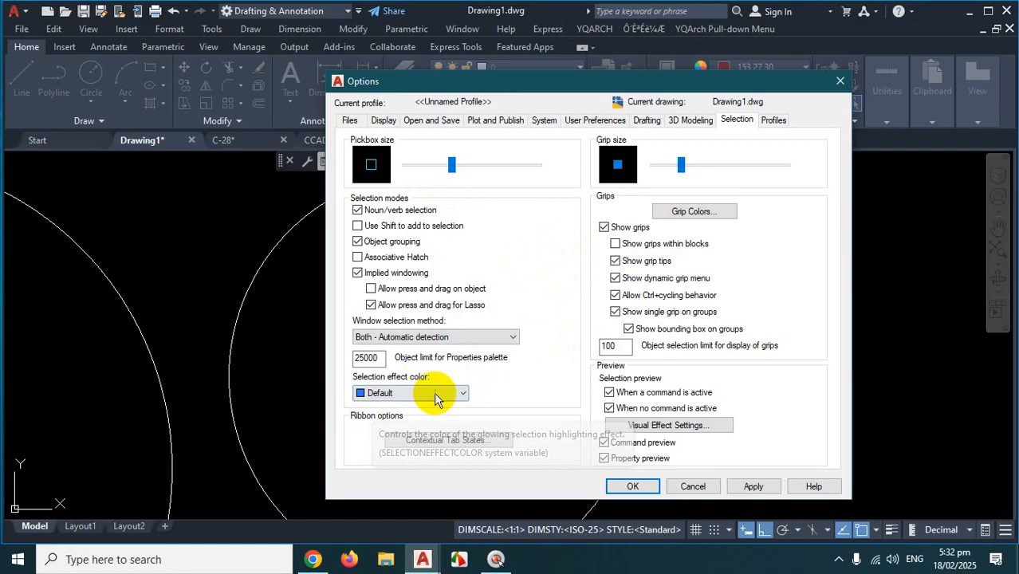
left_click(374, 394)
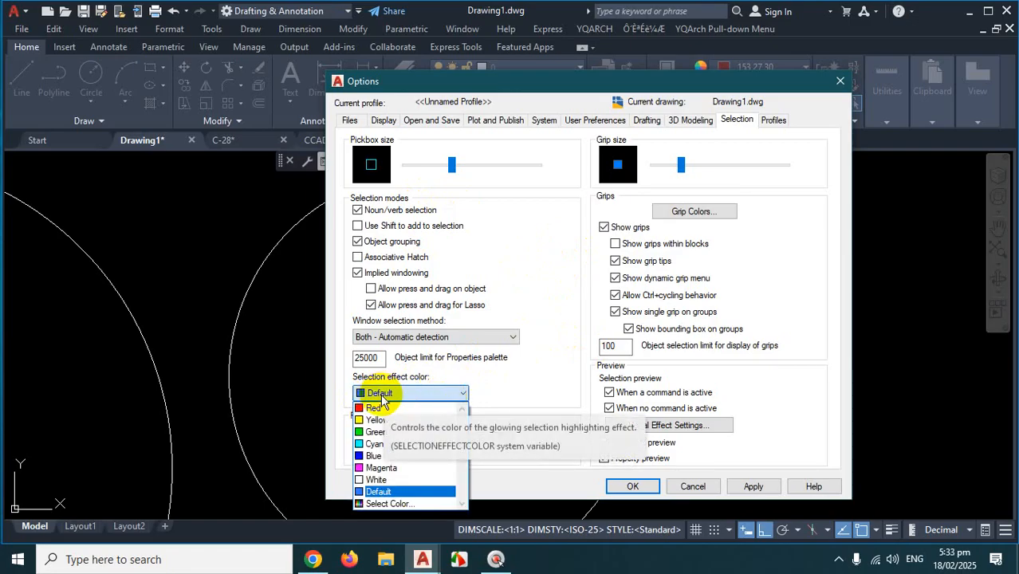
left_click(386, 435)
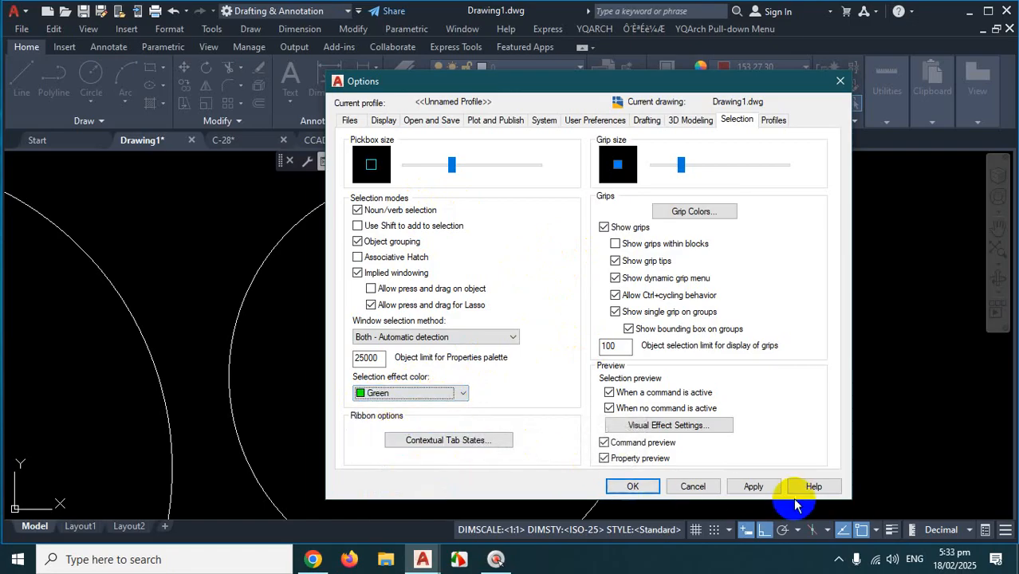
left_click(746, 486)
left_click(609, 488)
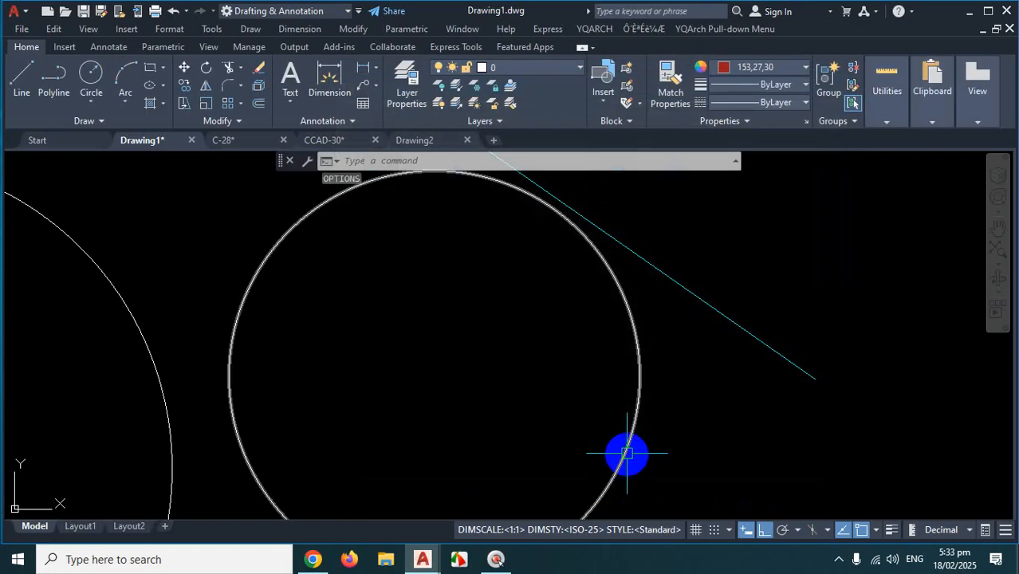
Select the small circle beside the diagonal cyan line to check the selection highlight color
left_click(626, 311)
scroll(741, 375, "down", 2)
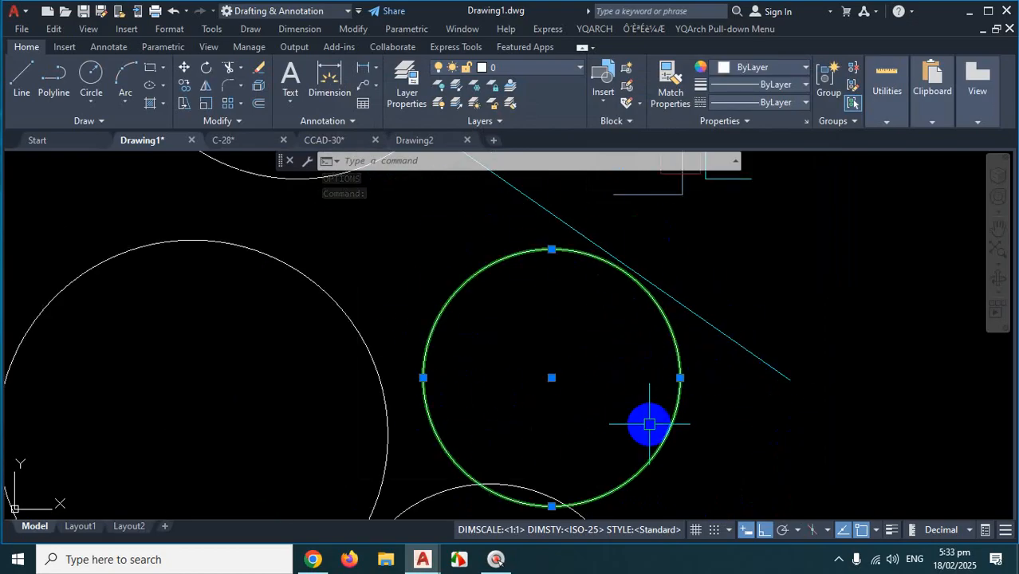
scroll(644, 315, "down", 4)
scroll(742, 393, "up", 2)
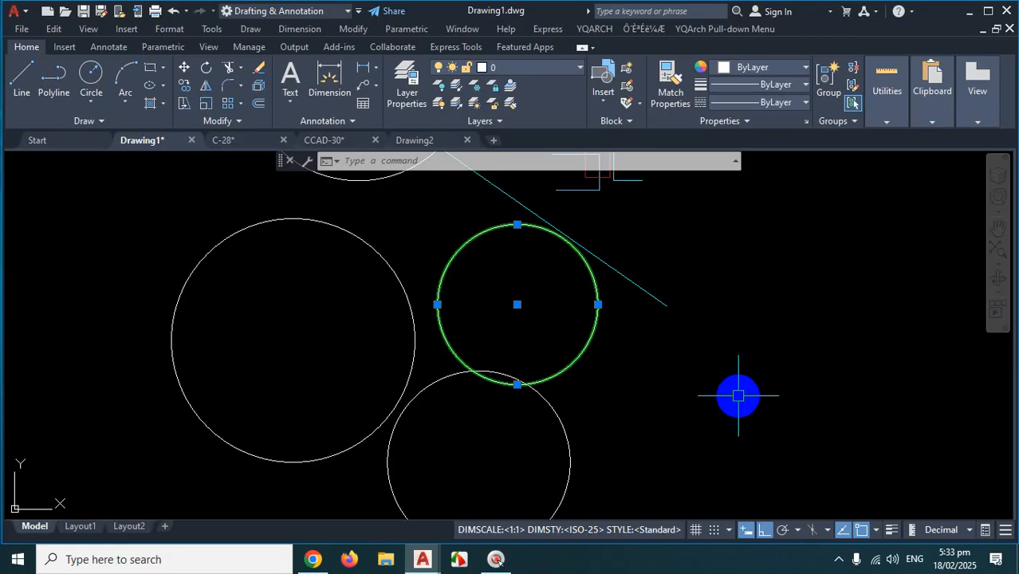
Set the selection effect color back to Default in the selection options and apply the change
type("op")
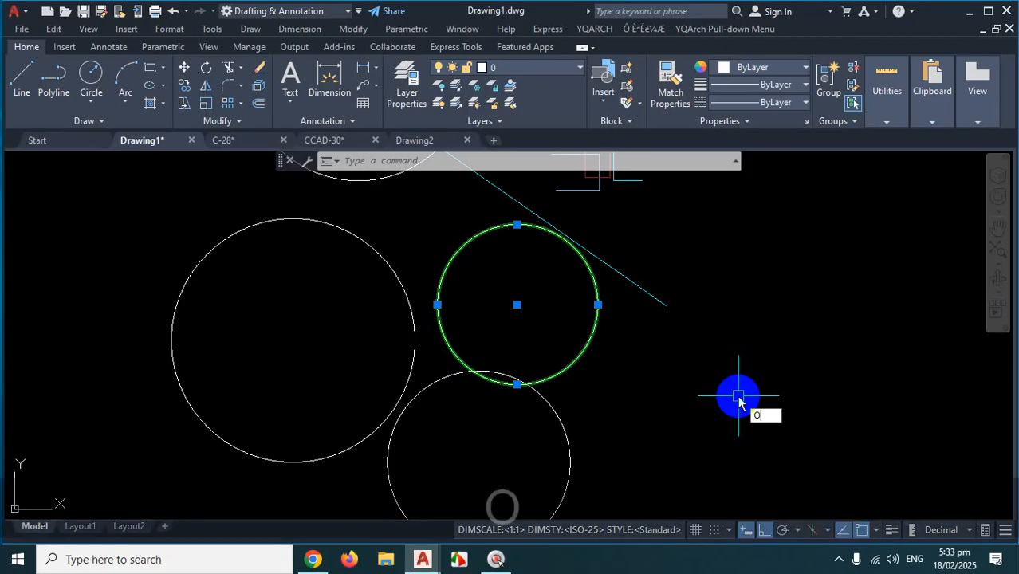
key("Return")
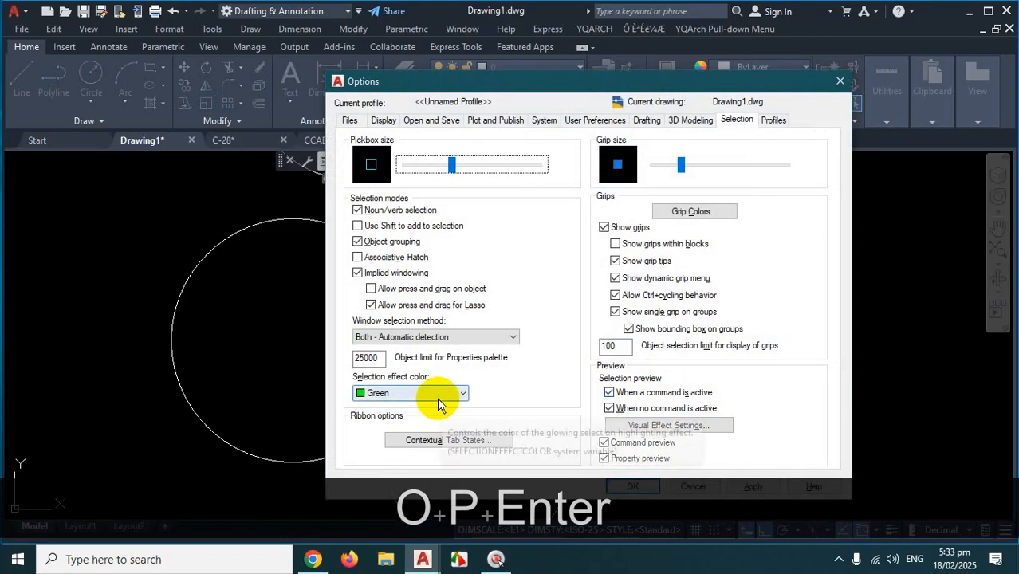
left_click(373, 393)
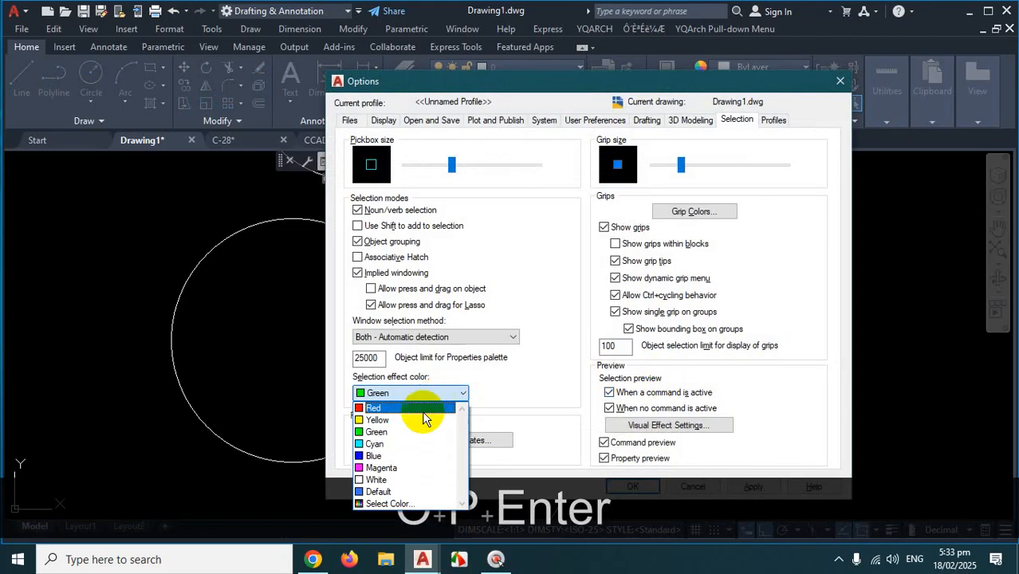
left_click(393, 493)
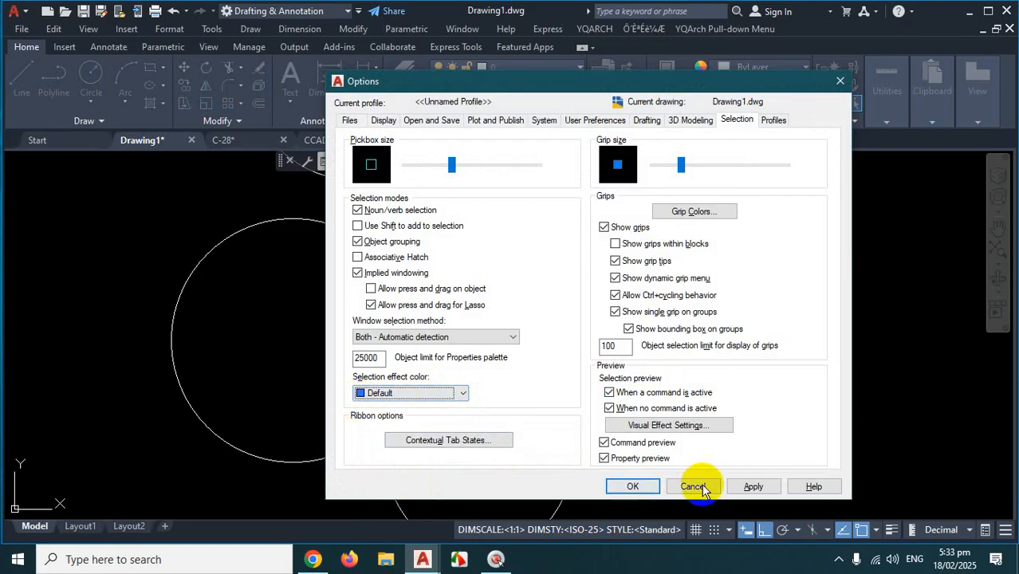
left_click(751, 485)
left_click(630, 483)
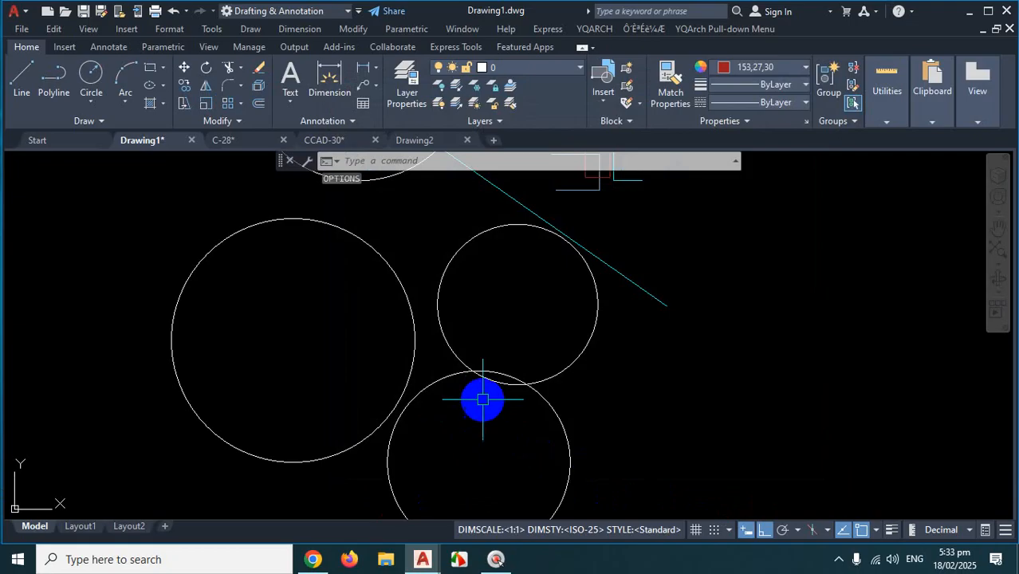
Select the small circle to check the default highlight color, and clear the selection
left_click(483, 377)
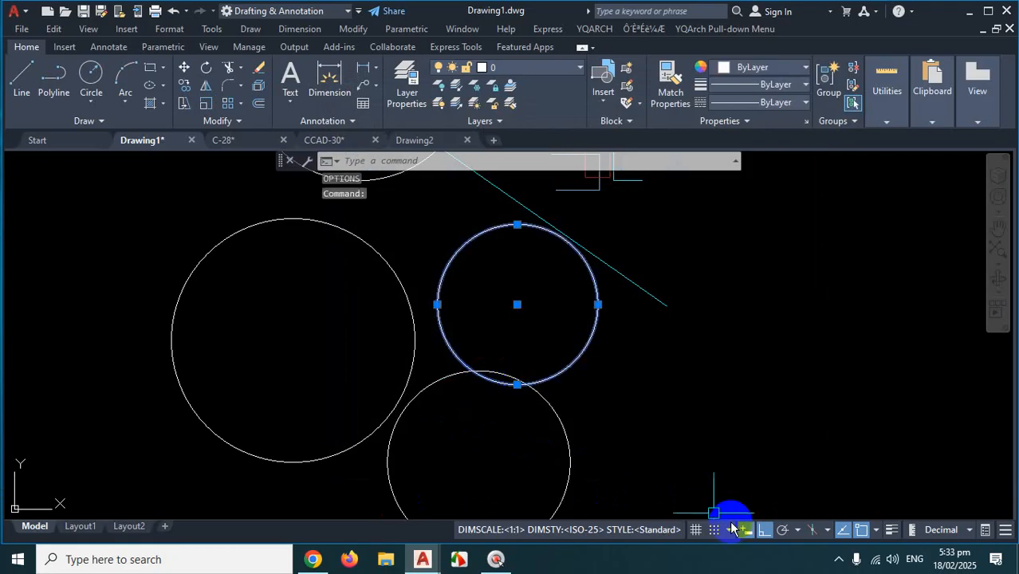
left_click(839, 559)
key("Escape")
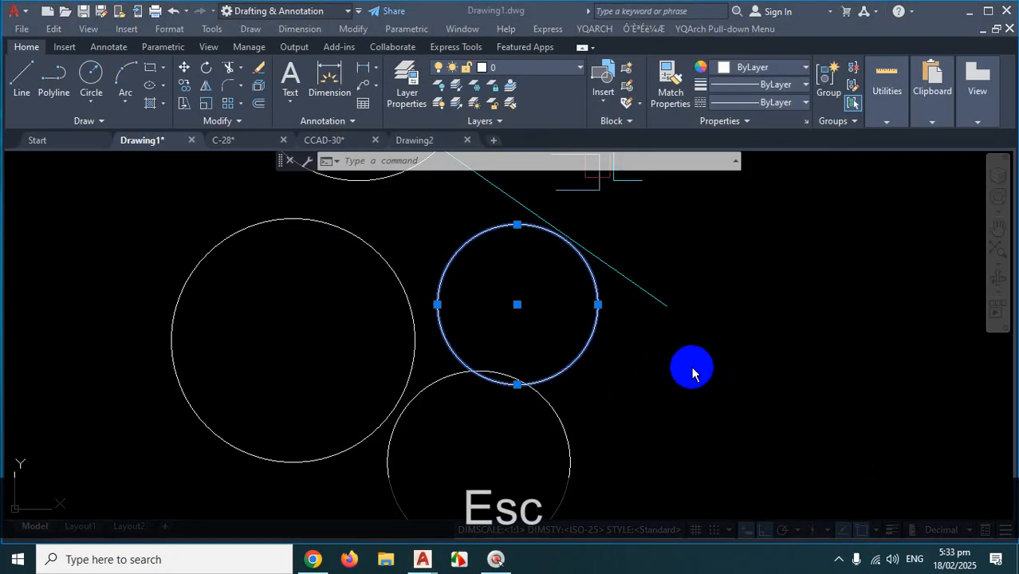
key("Escape")
key("Escape")
left_click(723, 364)
key("Escape")
key("Escape")
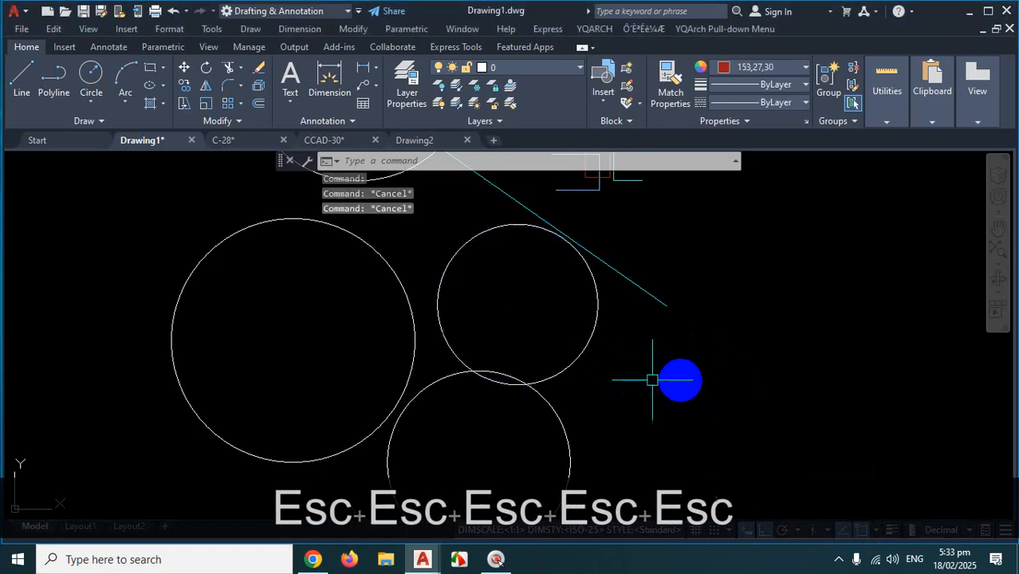
left_click(595, 319)
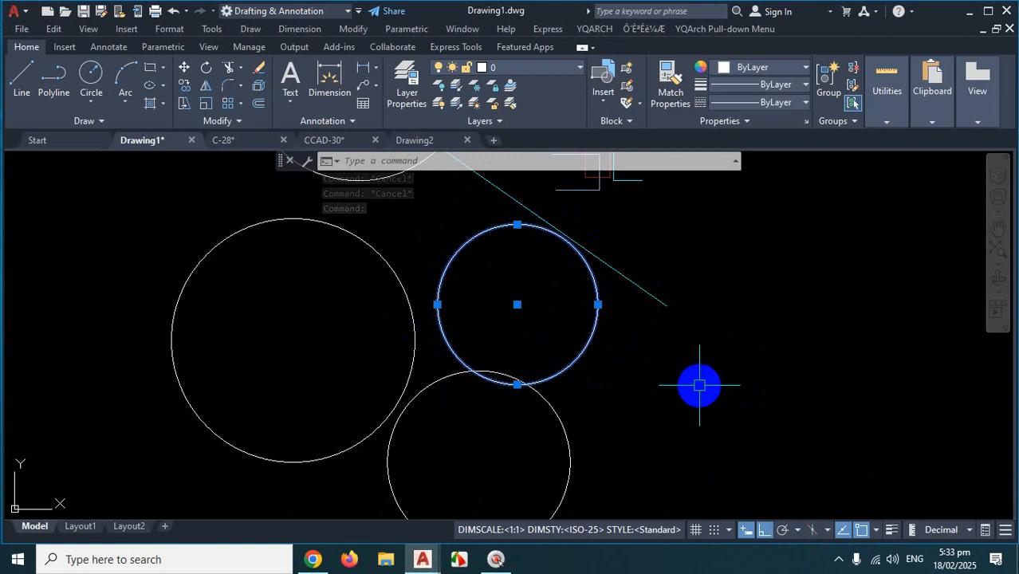
key("Escape")
Set the default save format to AutoCAD 2018 Drawing (*.dwg) in the Open and Save options and apply the change
type("op")
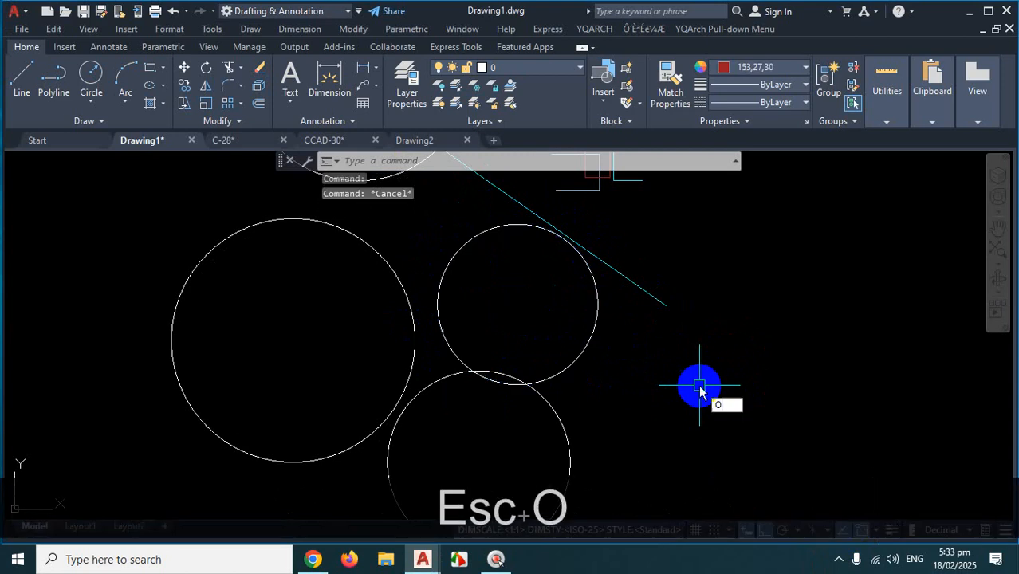
key("Return")
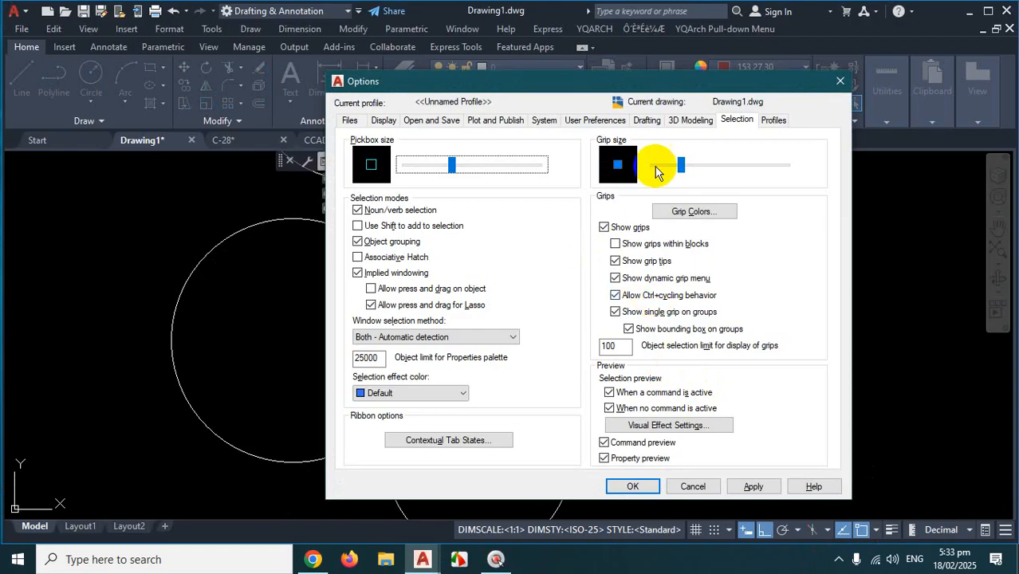
left_click(430, 121)
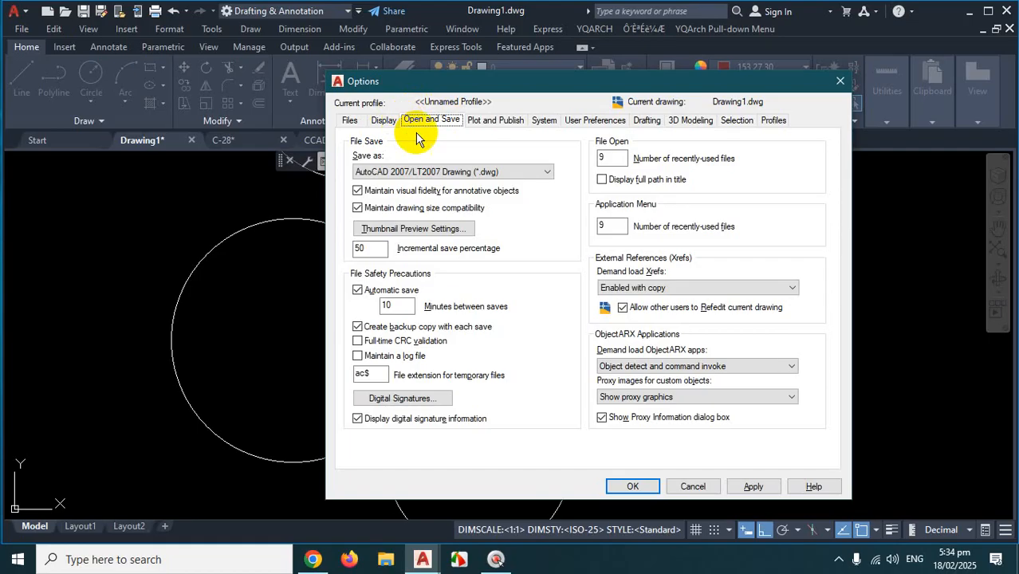
left_click(547, 172)
scroll(462, 203, "down", 2)
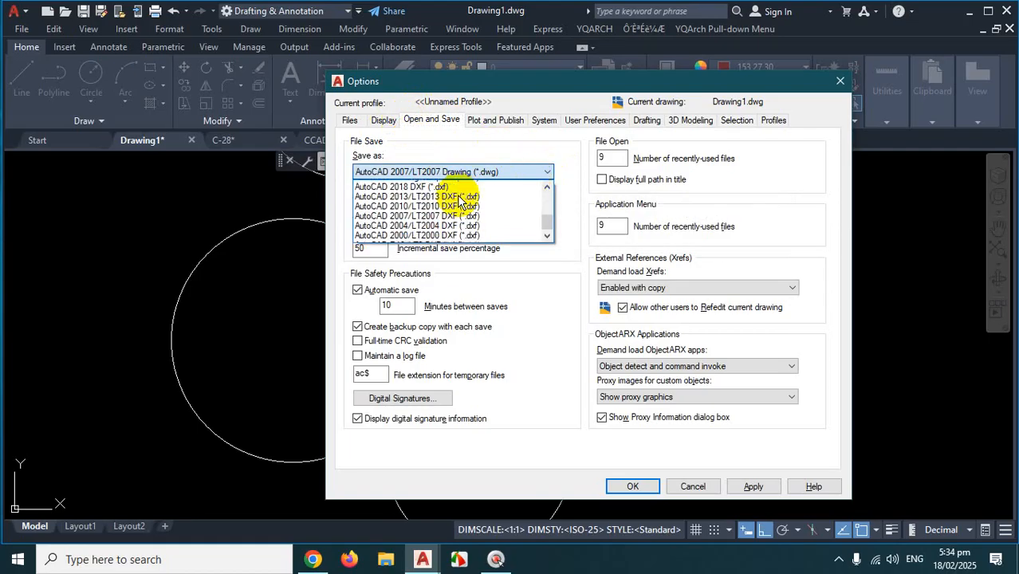
scroll(467, 206, "up", 3)
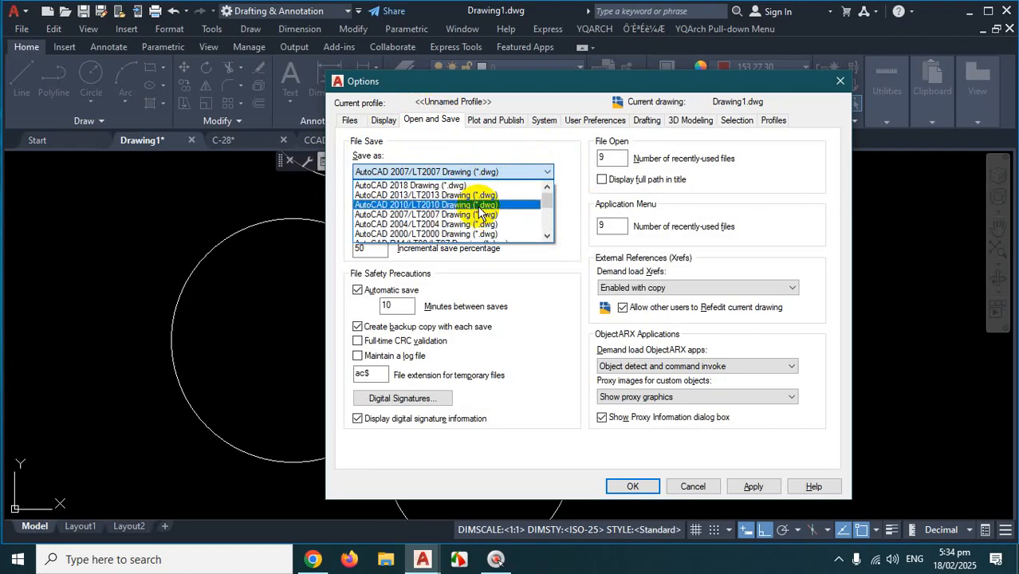
scroll(479, 215, "down", 1)
scroll(476, 218, "up", 1)
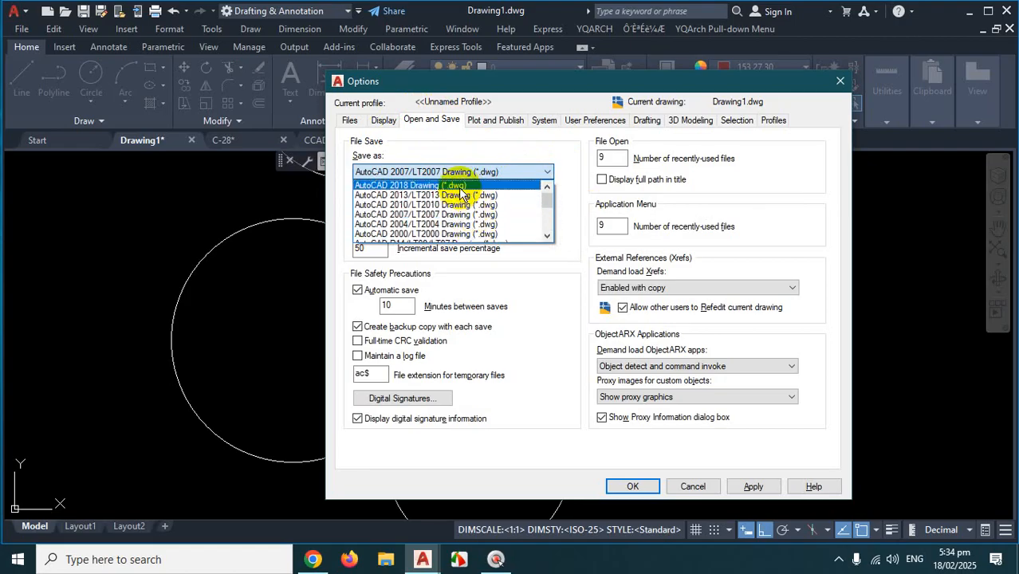
left_click(456, 186)
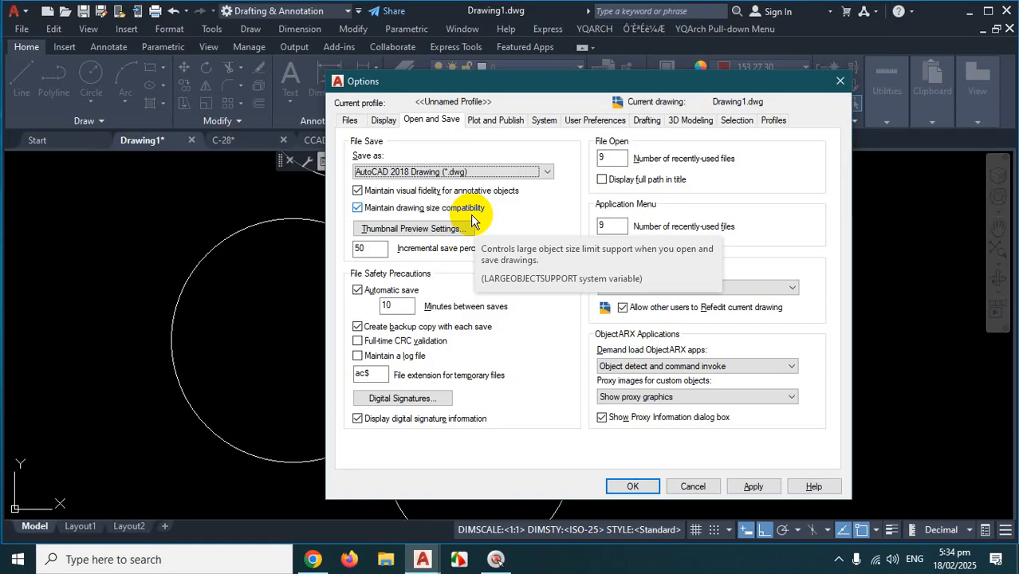
left_click(772, 487)
left_click(650, 492)
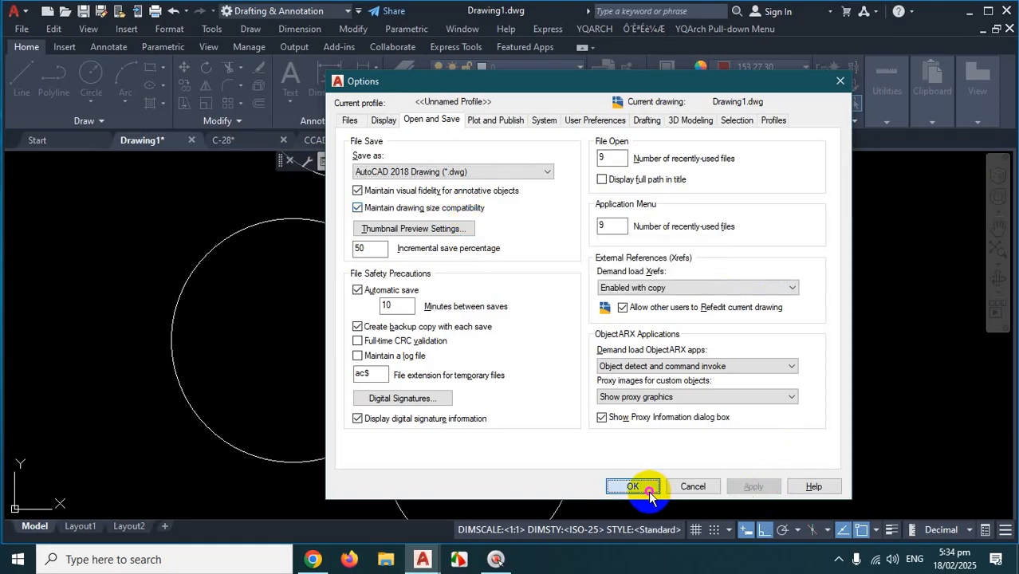
Start saving Drawing1 and examine the file type offered for the saved drawing
left_click(239, 142)
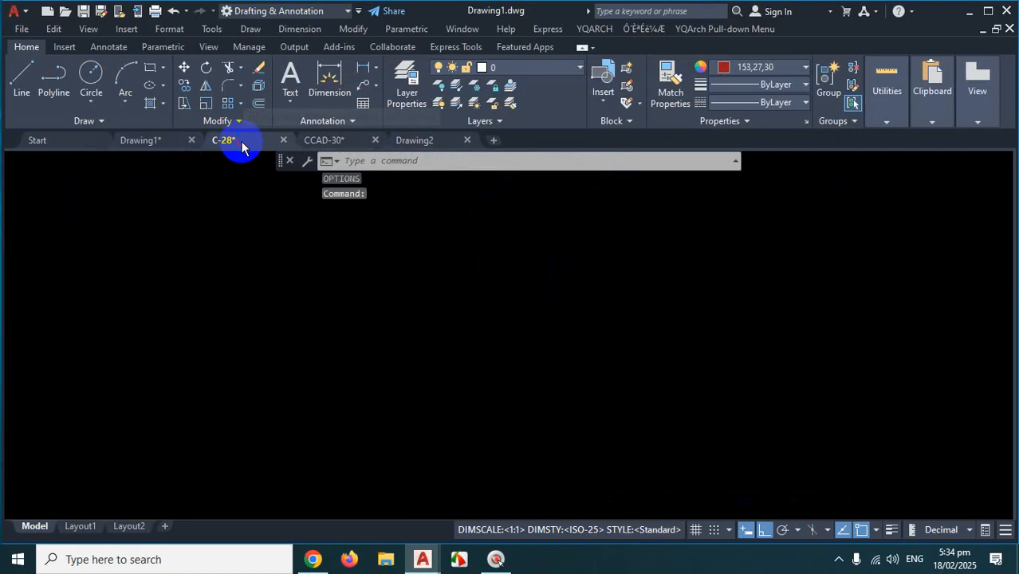
left_click(156, 146)
scroll(601, 405, "down", 3)
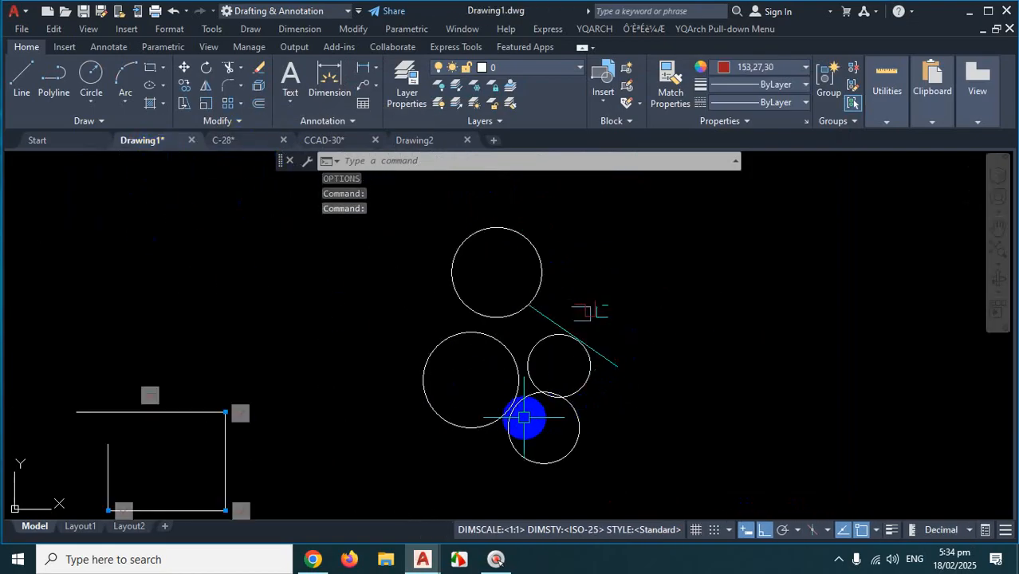
key("ctrl+s")
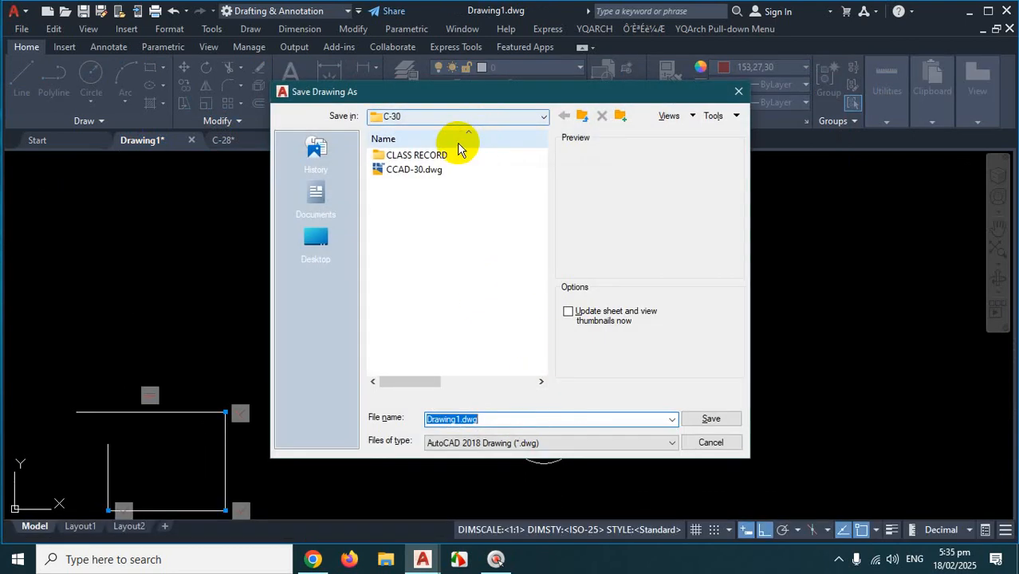
key("ctrl+1")
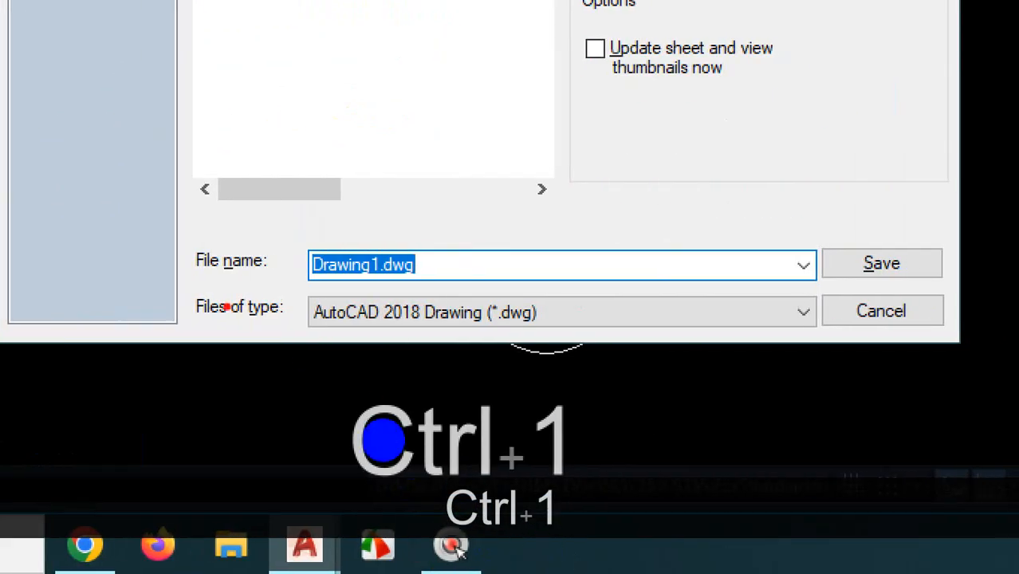
mouse_move(279, 283)
left_mouse_down()
mouse_move(341, 371)
mouse_move(580, 359)
mouse_move(498, 281)
mouse_move(311, 277)
mouse_move(295, 319)
left_mouse_up()
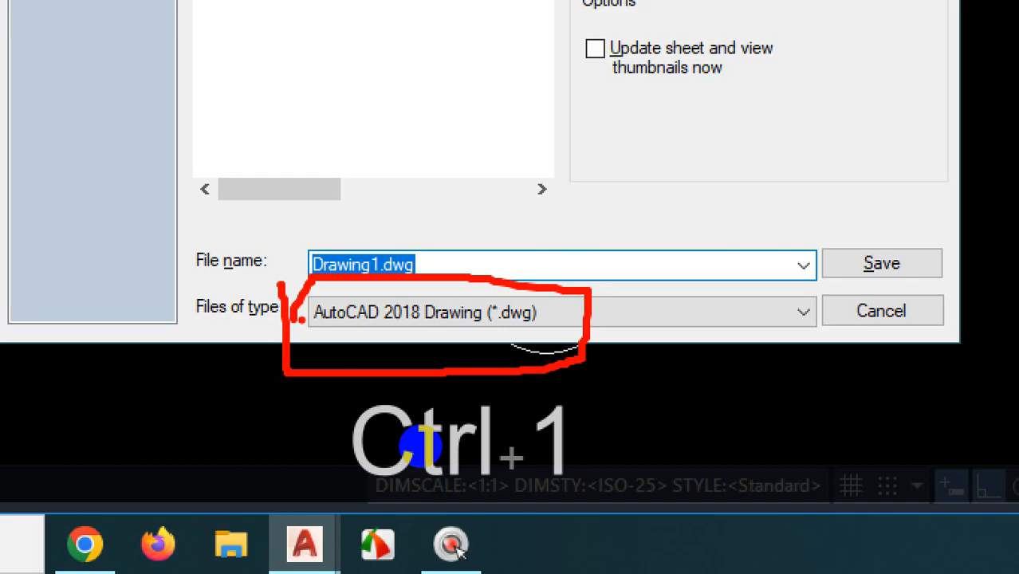
Cancel saving Drawing1 and examine the older AutoCAD drawing versions available as default save format in the Open and Save options
key("Escape")
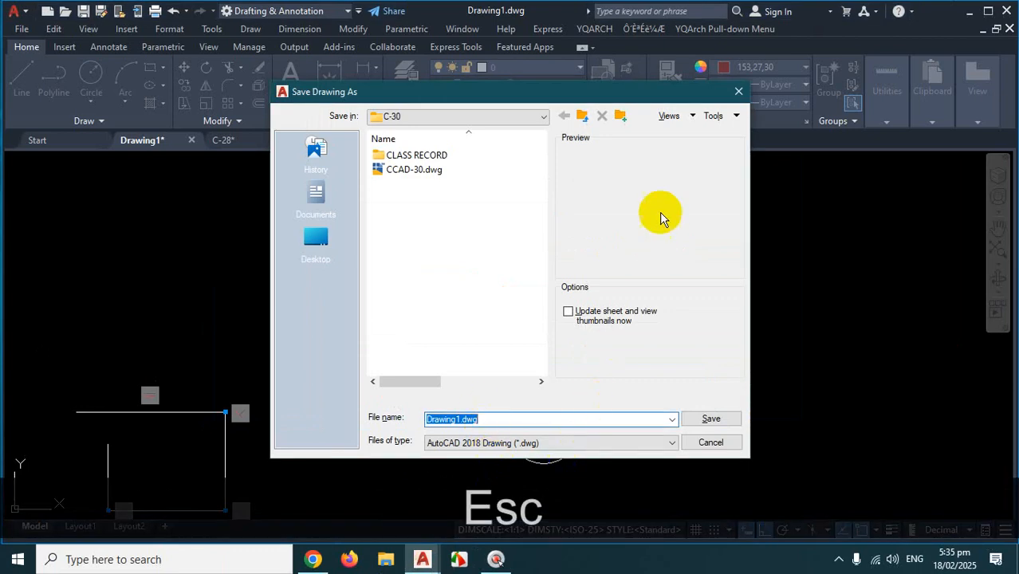
left_click(741, 97)
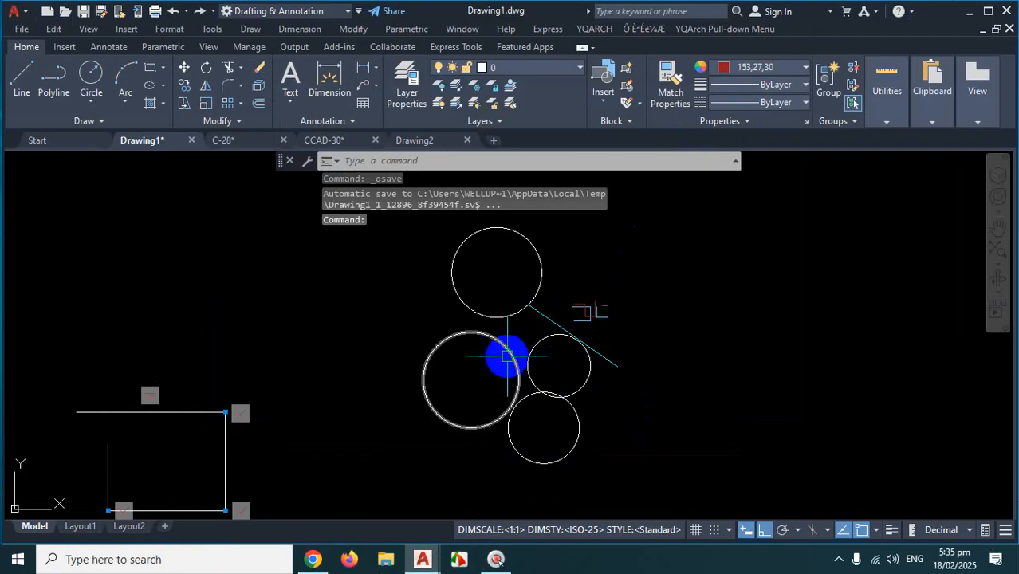
type("op")
key("Return")
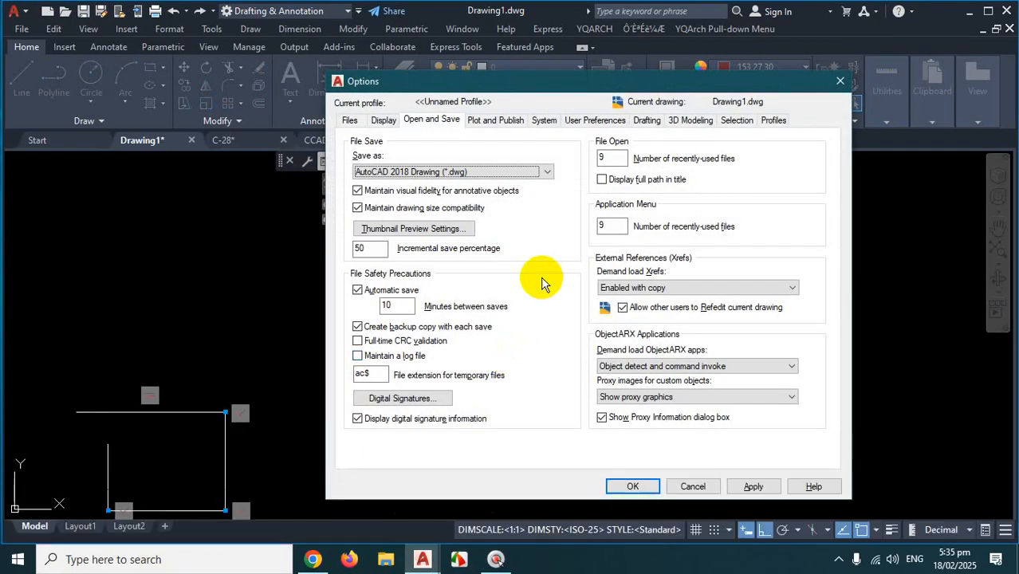
left_click(433, 120)
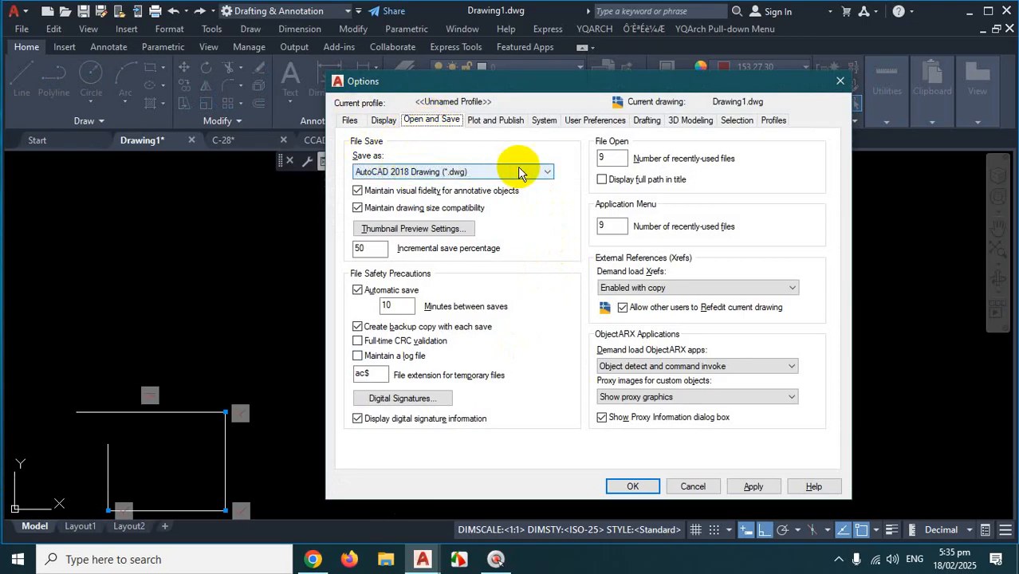
left_click(548, 172)
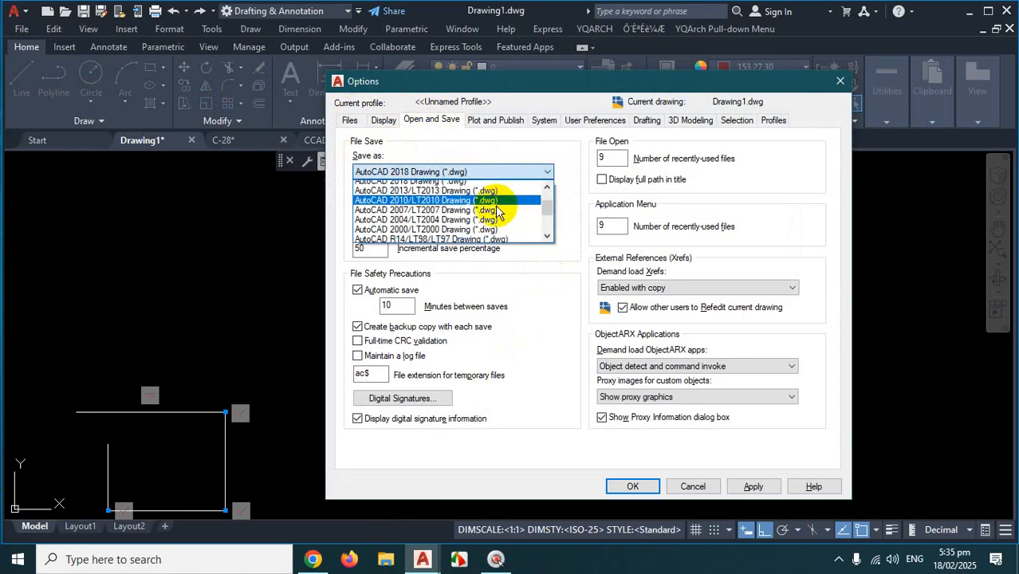
scroll(496, 209, "down", 1)
scroll(496, 209, "up", 3)
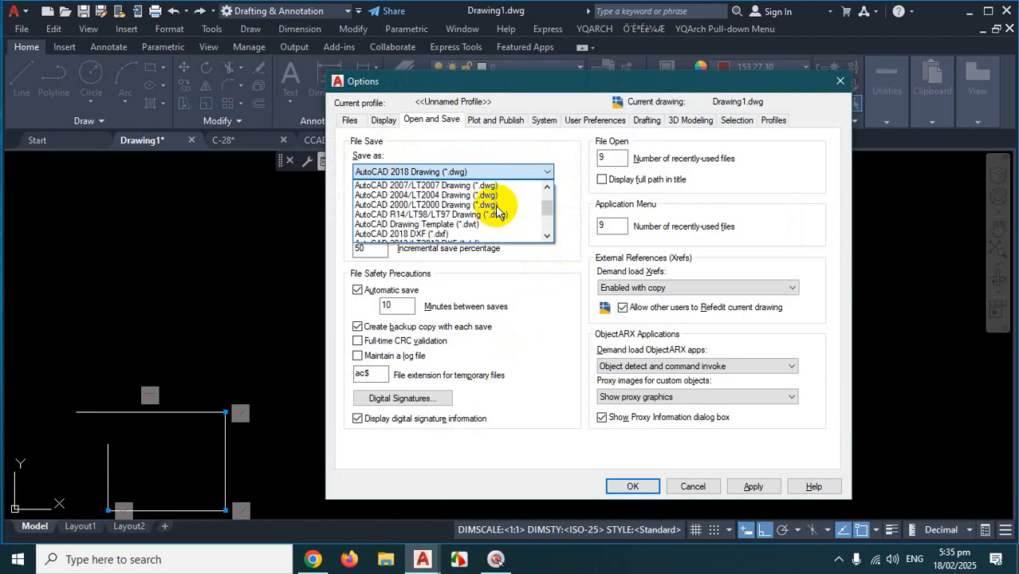
key("ctrl+1")
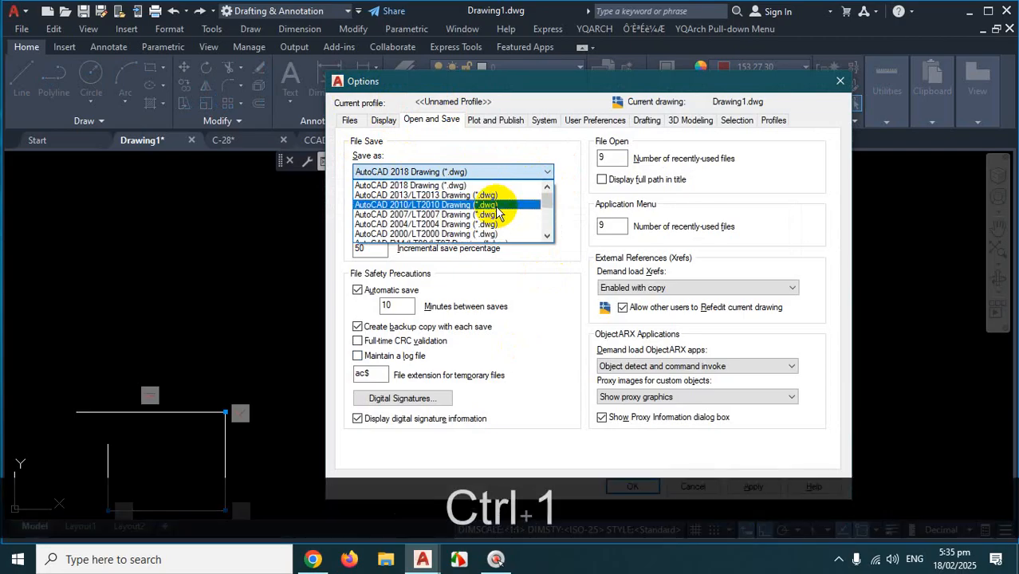
left_click(399, 228)
mouse_move(358, 223)
left_mouse_down()
mouse_move(492, 223)
mouse_move(498, 194)
mouse_move(478, 210)
mouse_move(299, 191)
mouse_move(343, 227)
left_mouse_up()
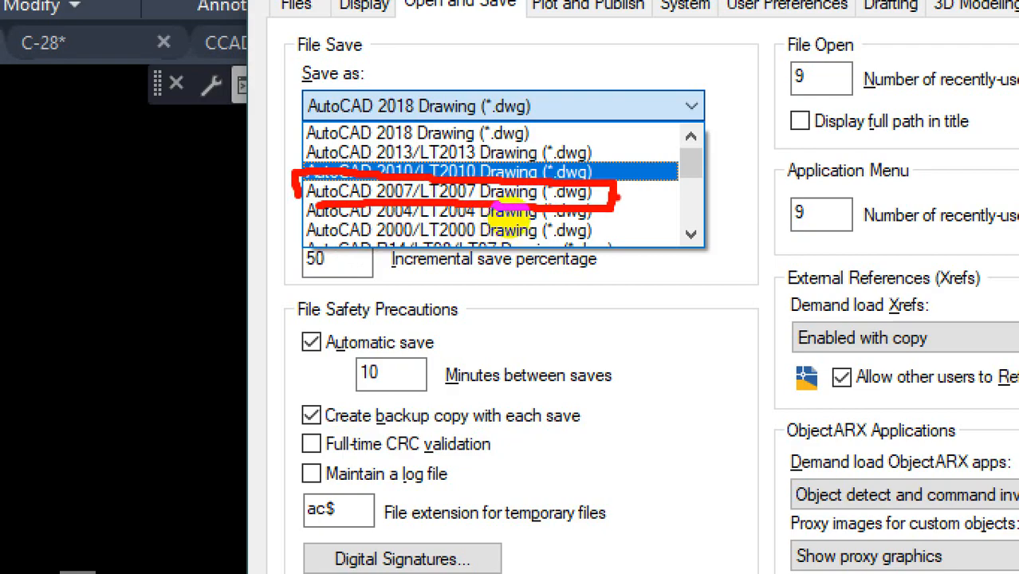
key("Escape")
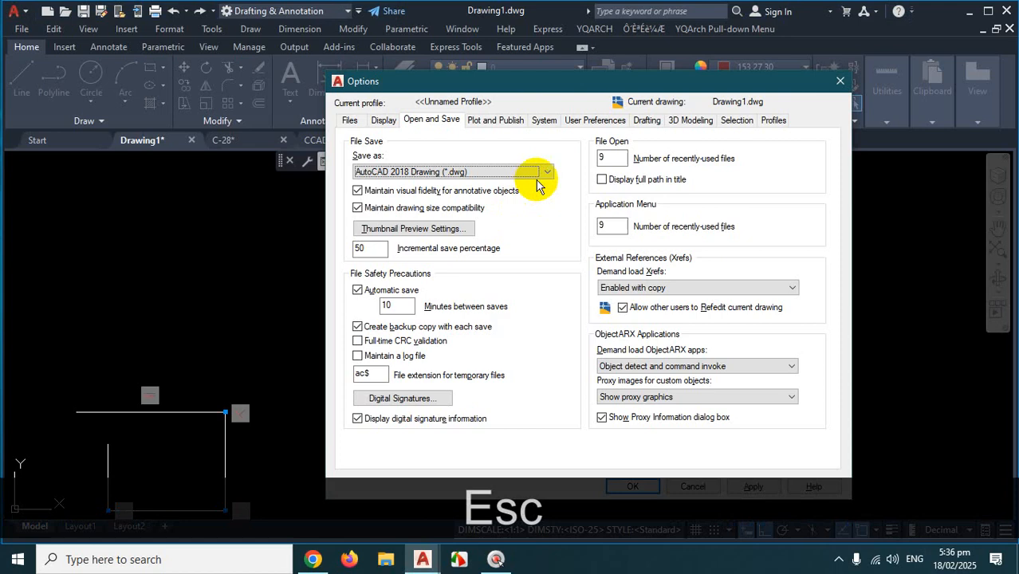
Examine the full list of default save formats, including the DXF types, and close the options without changing anything
left_click(543, 173)
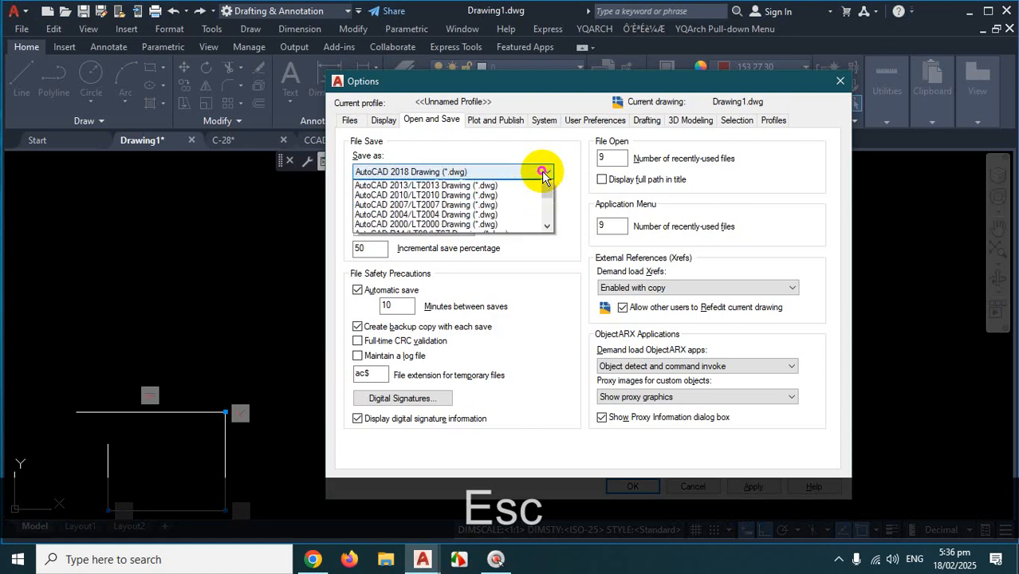
scroll(514, 211, "down", 3)
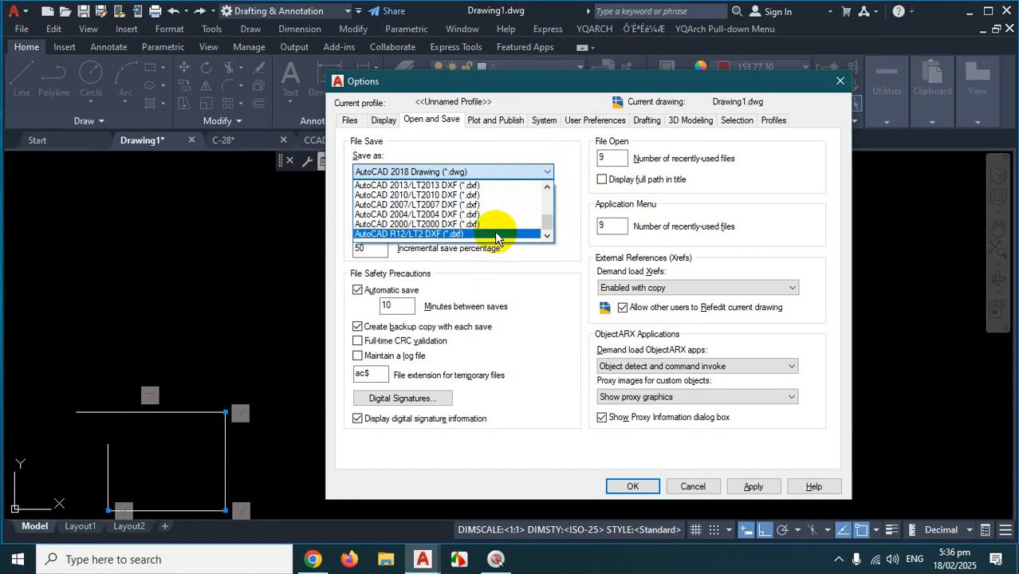
scroll(495, 237, "up", 4)
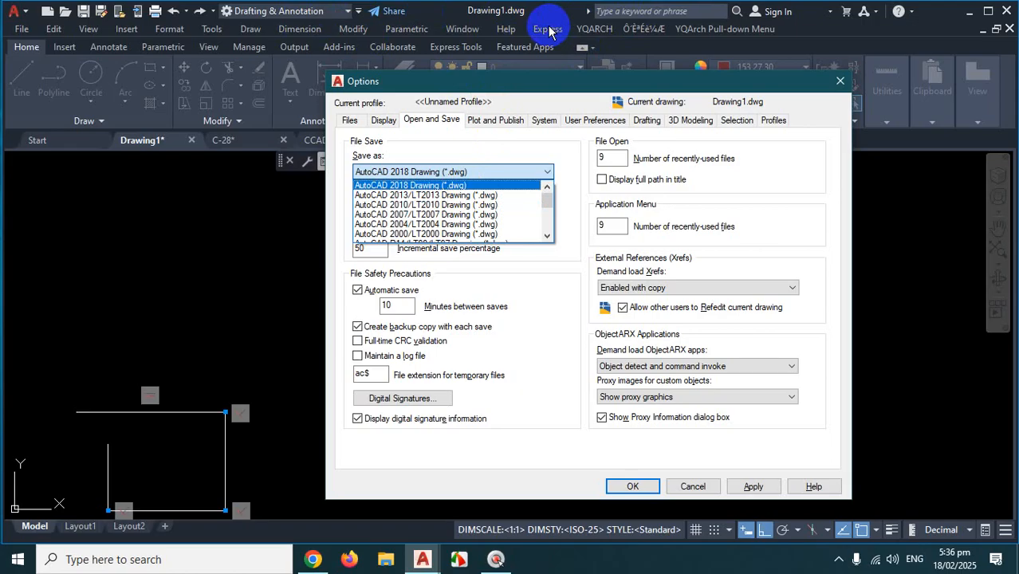
left_click(547, 171)
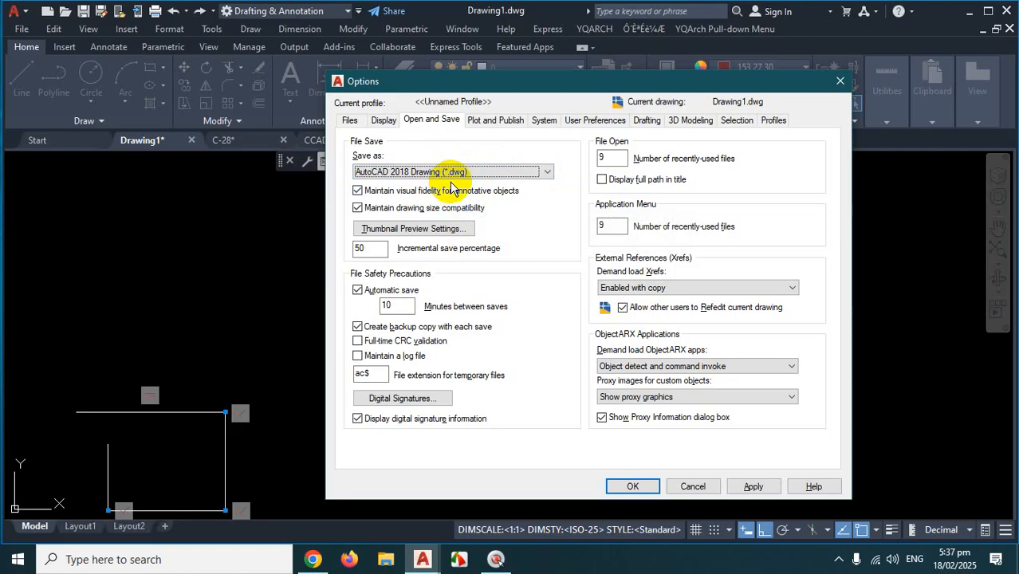
left_click(838, 563)
key("Escape")
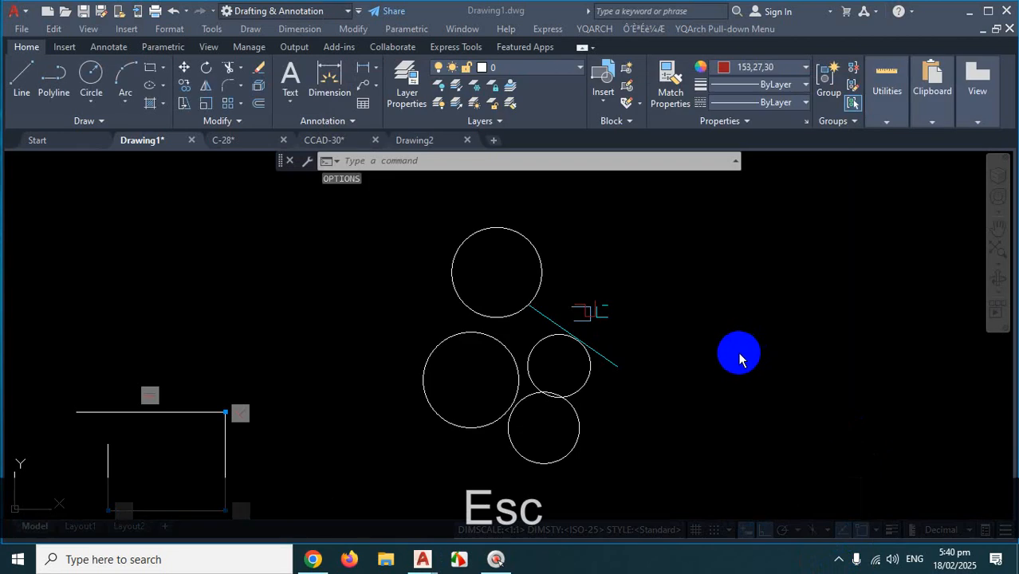
left_click(734, 356)
key("Escape")
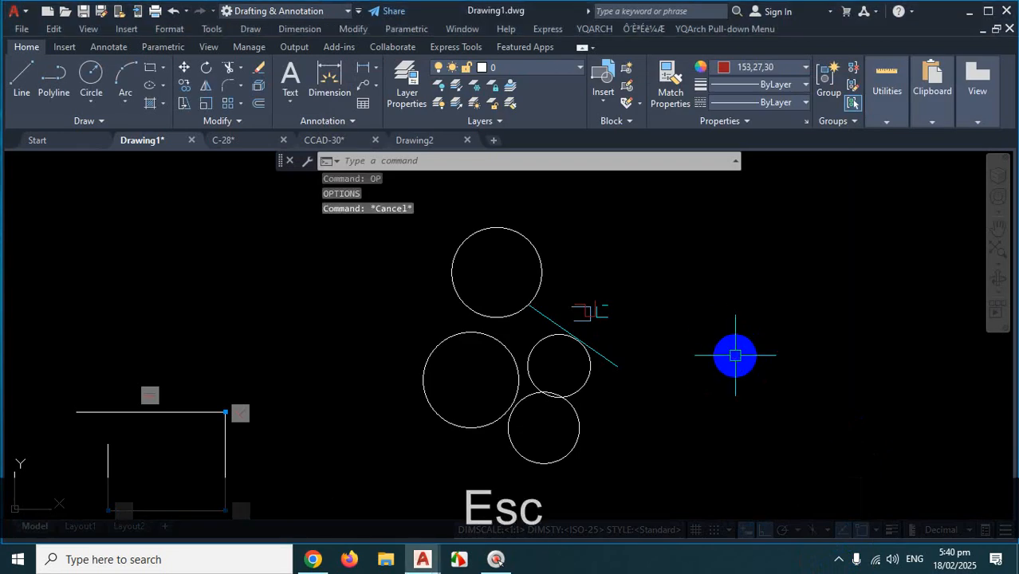
type("TR")
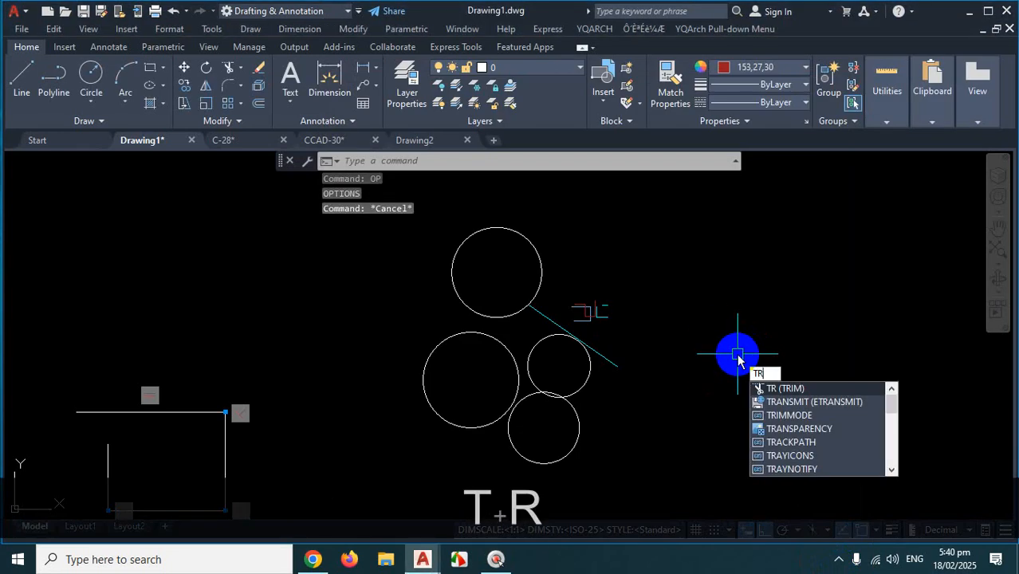
key("Return")
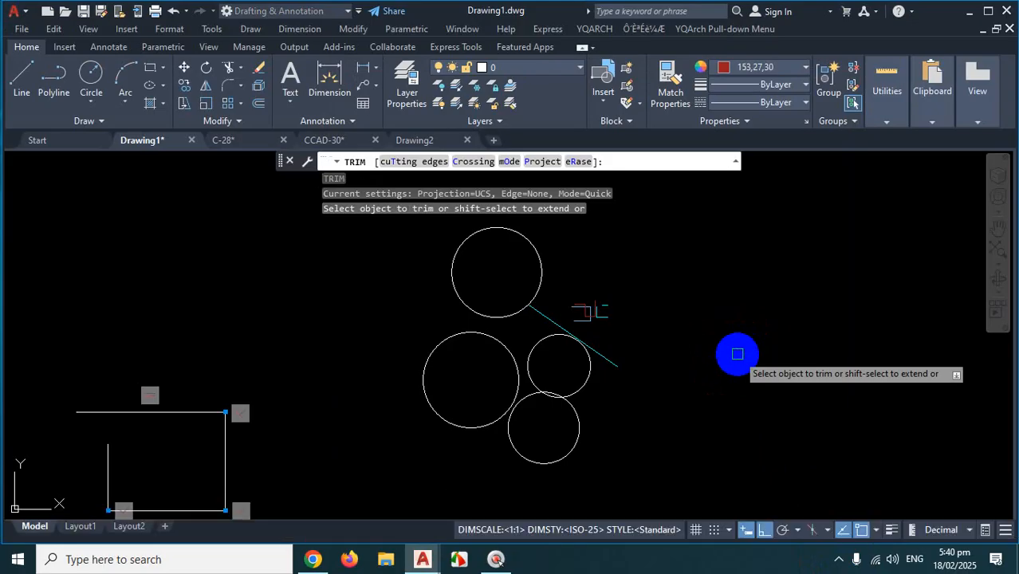
key("Return")
key("Return")
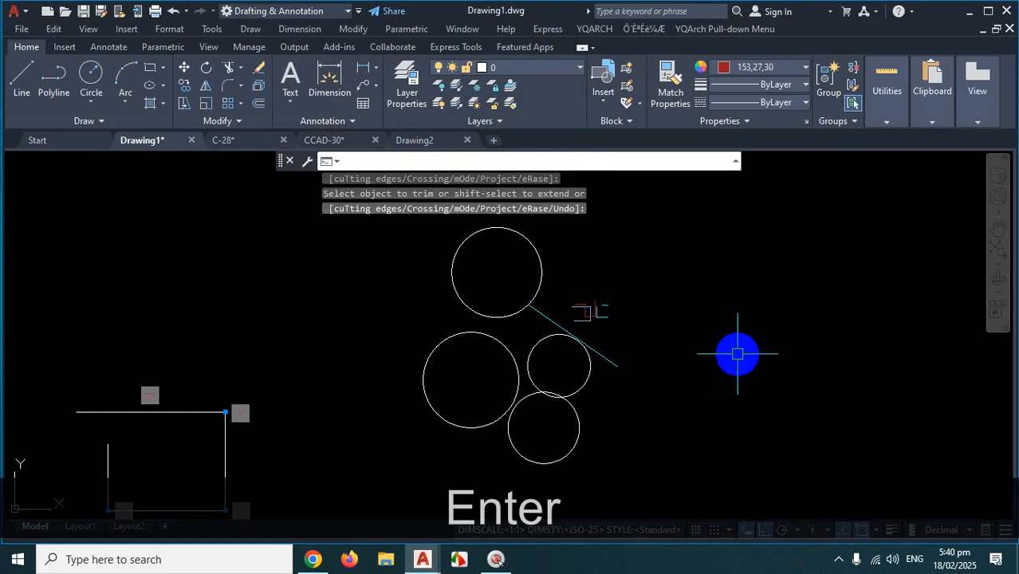
key("Escape")
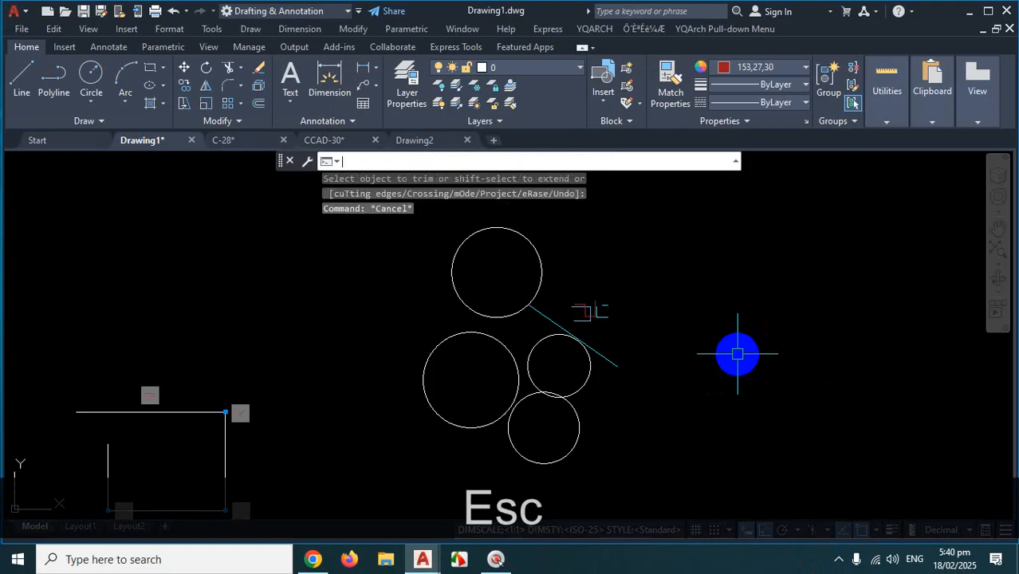
type("tr")
key("Return")
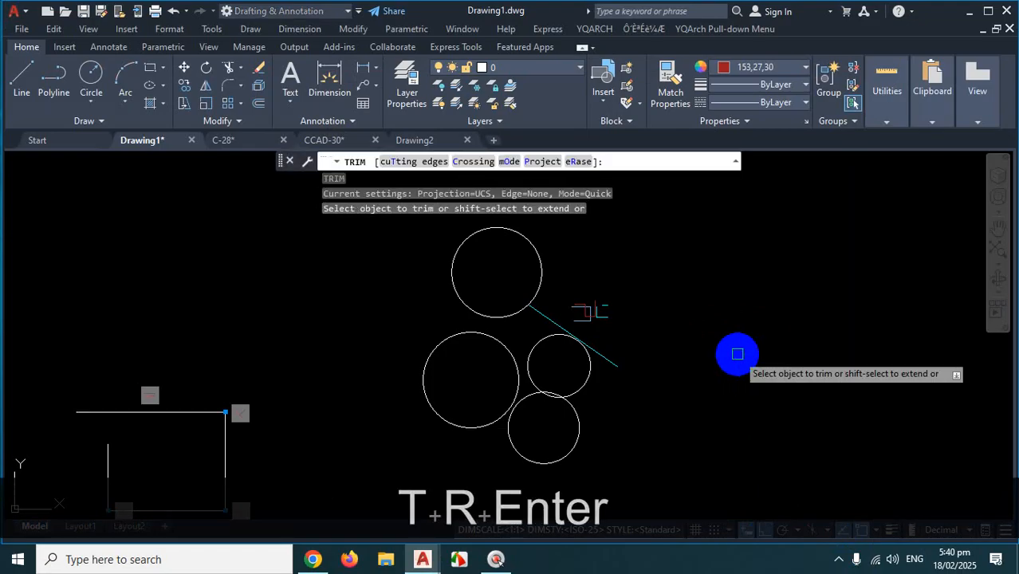
key("Return")
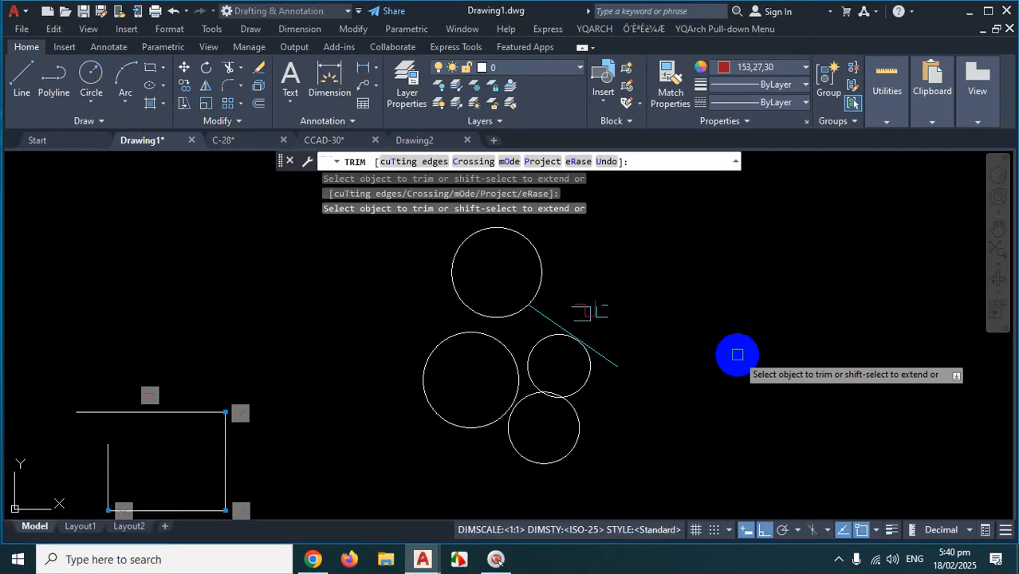
key("Escape")
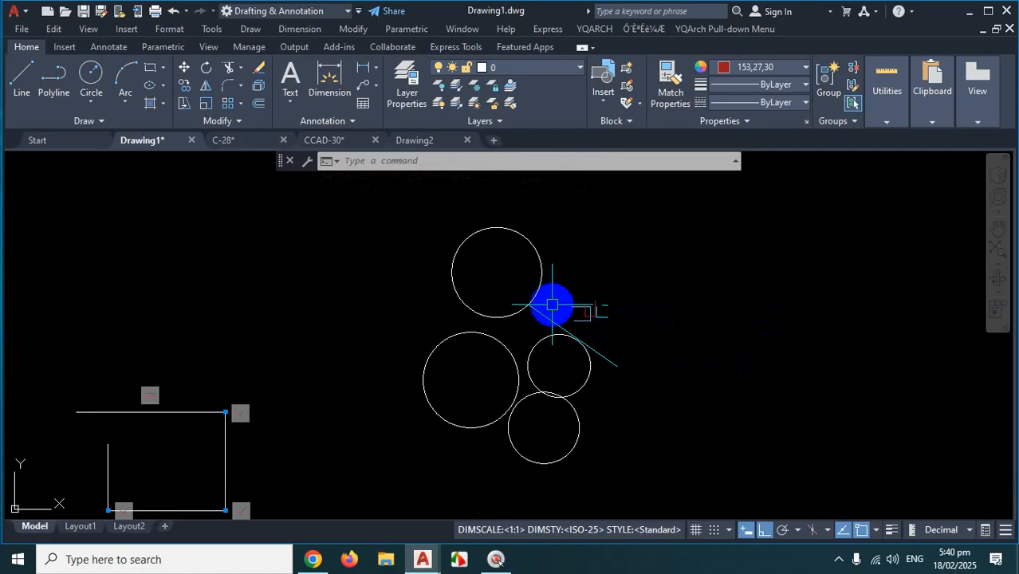
Set the default save format to AutoCAD 2007/LT2007 Drawing (*.dwg) in the Open and Save options and apply the change
scroll(554, 299, "down", 4)
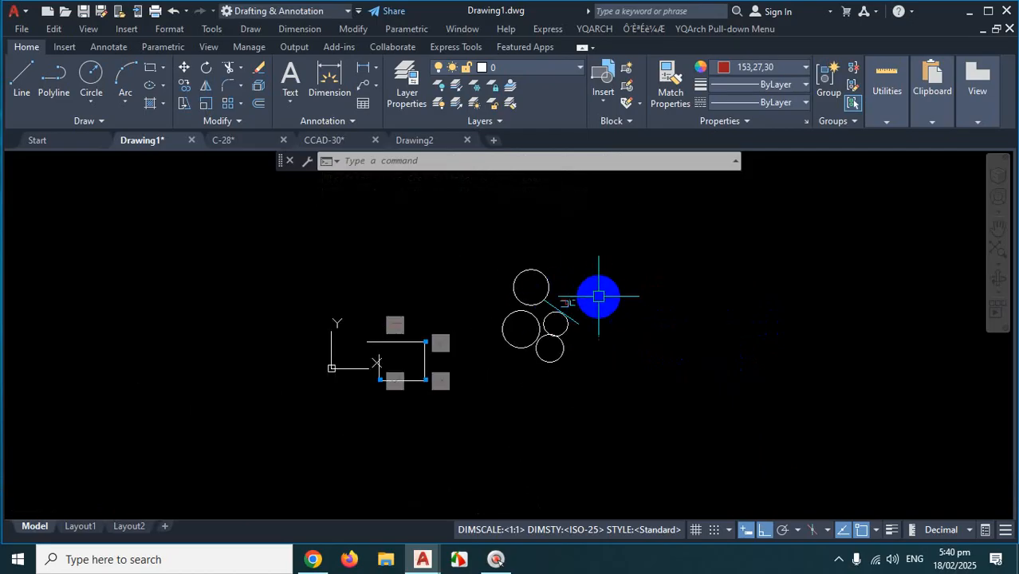
type("op")
key("Return")
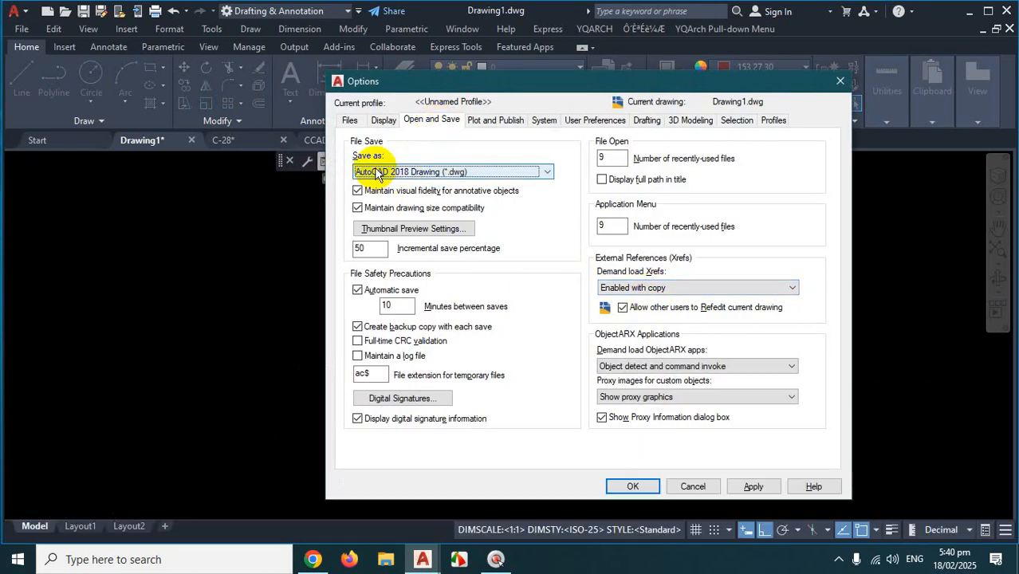
left_click(517, 172)
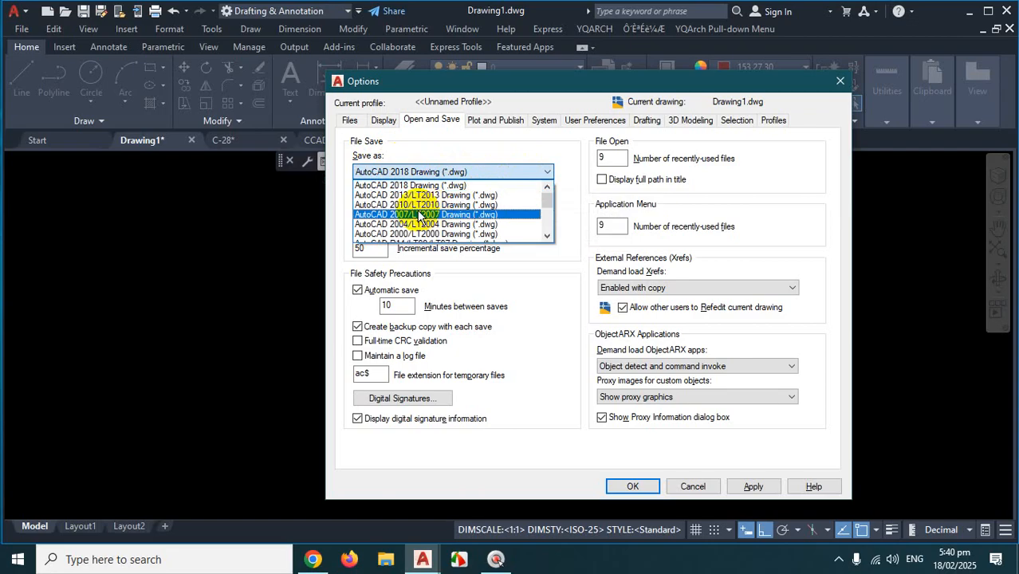
scroll(423, 215, "down", 1)
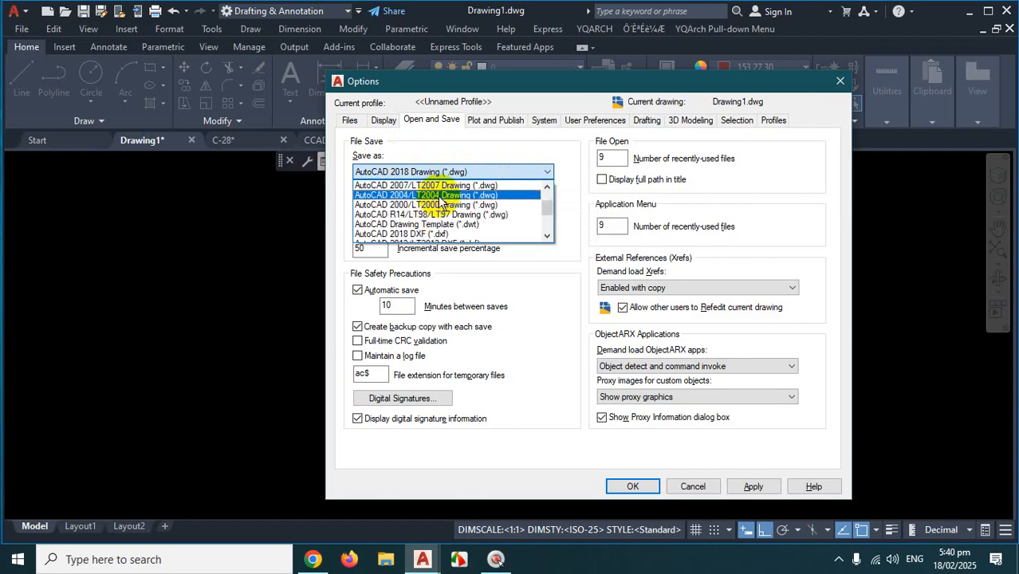
scroll(438, 209, "up", 1)
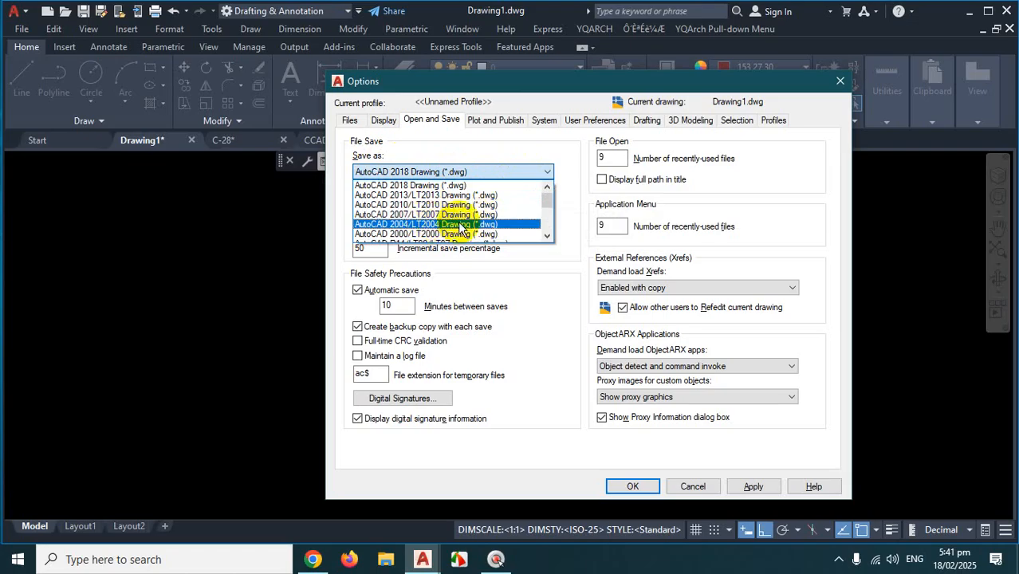
left_click(467, 214)
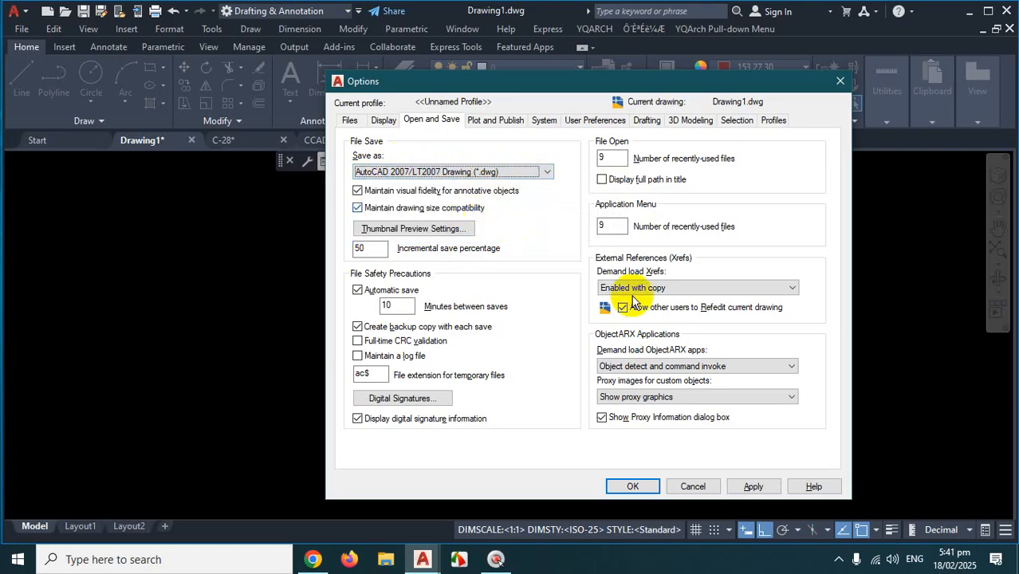
left_click(753, 486)
left_click(633, 485)
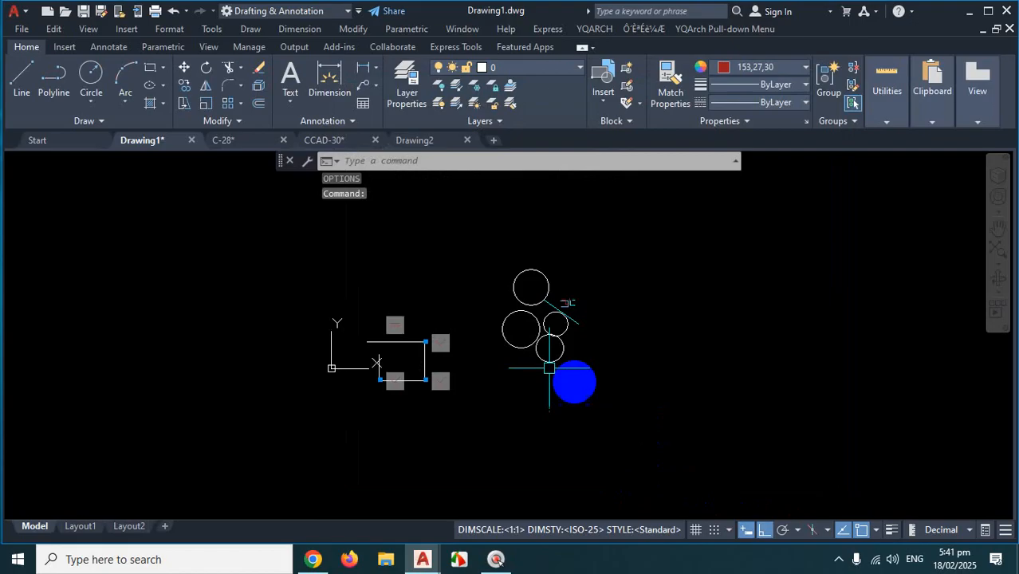
Start saving Drawing1 to check the file type offered by default, and cancel the save
key("ctrl+s")
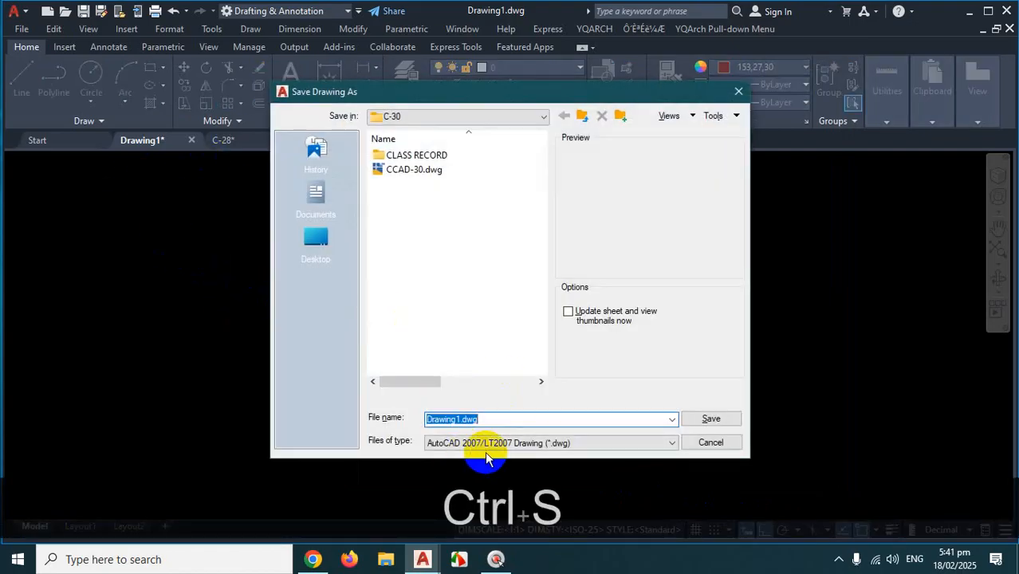
left_click(738, 91)
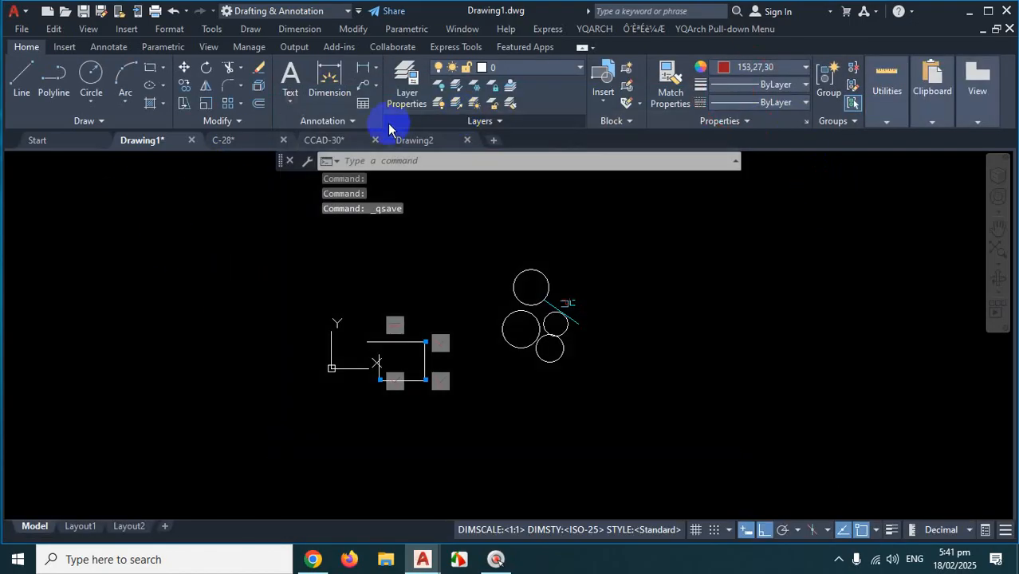
Create a new blank drawing, and examine the file types offered when saving it without completing the save
left_click(493, 142)
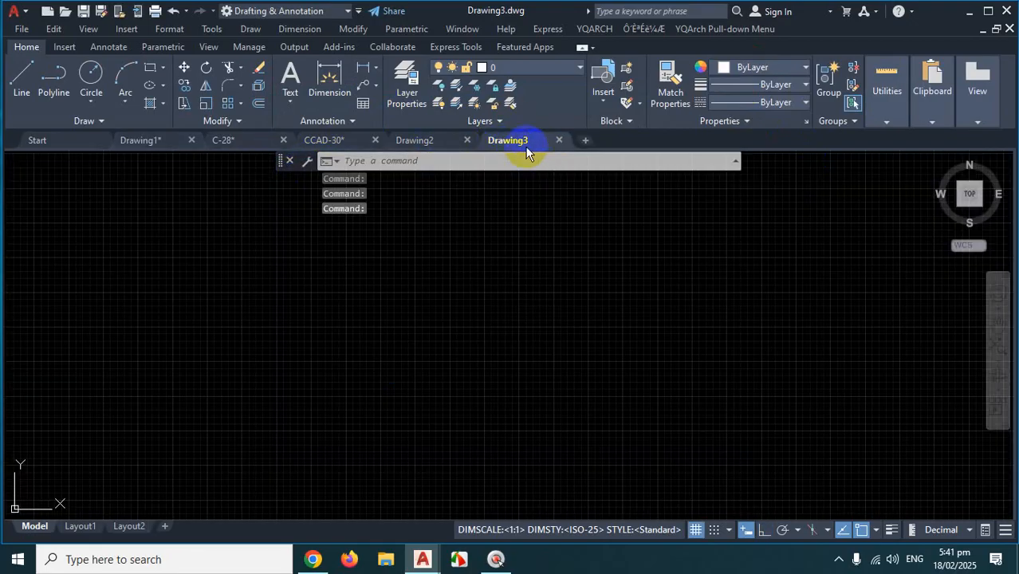
key("ctrl+s")
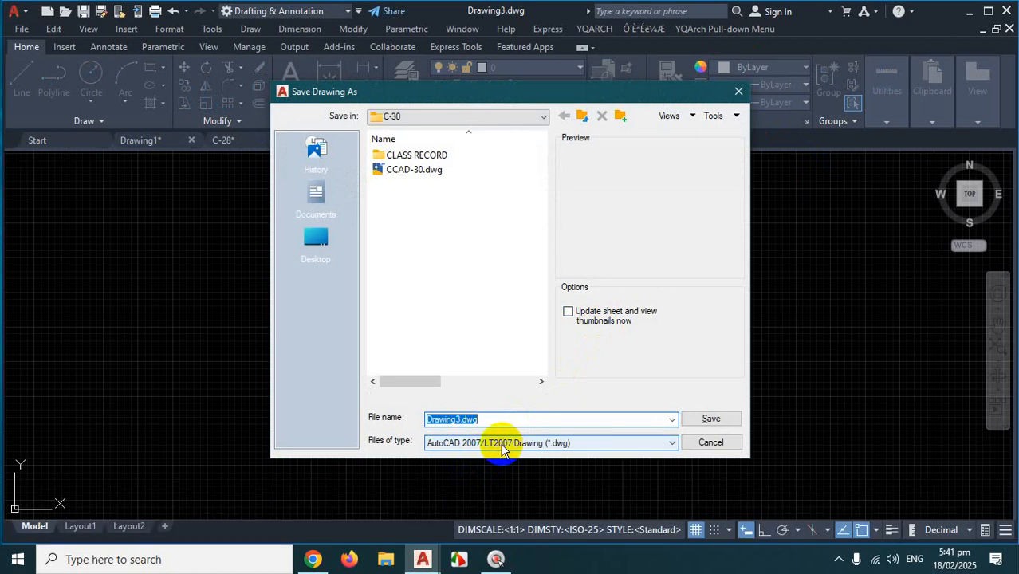
left_click(548, 448)
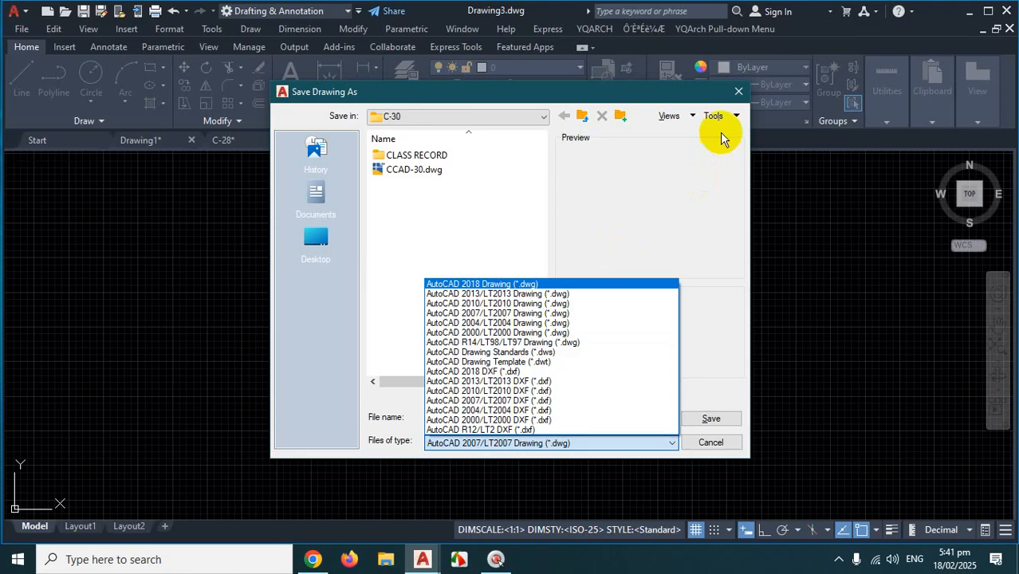
left_click(739, 92)
left_click(739, 94)
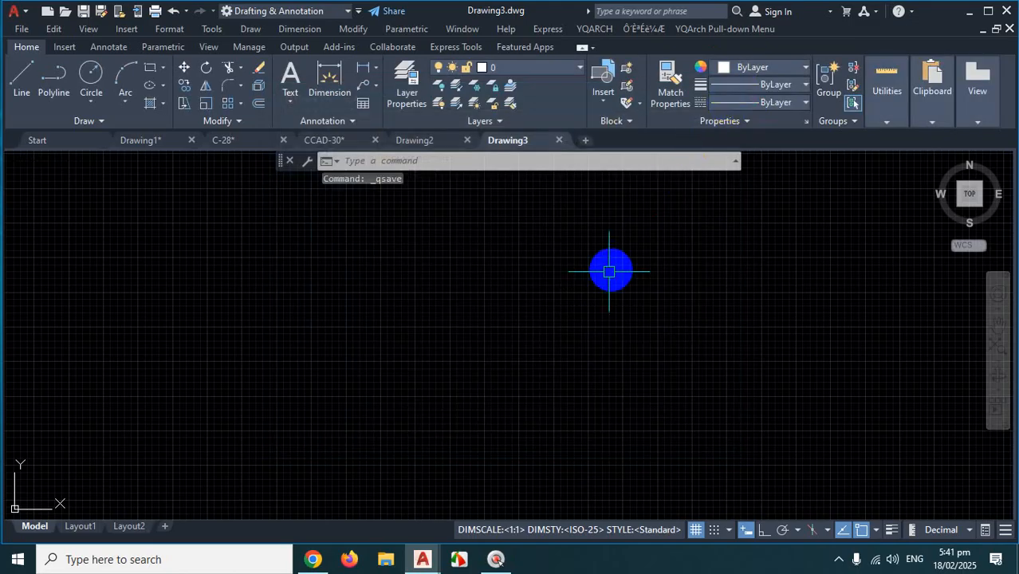
Try an automatic save interval of 5 minutes in Drawing1's Open and Save options, and close them without applying
left_click(160, 141)
type("op")
key("Return")
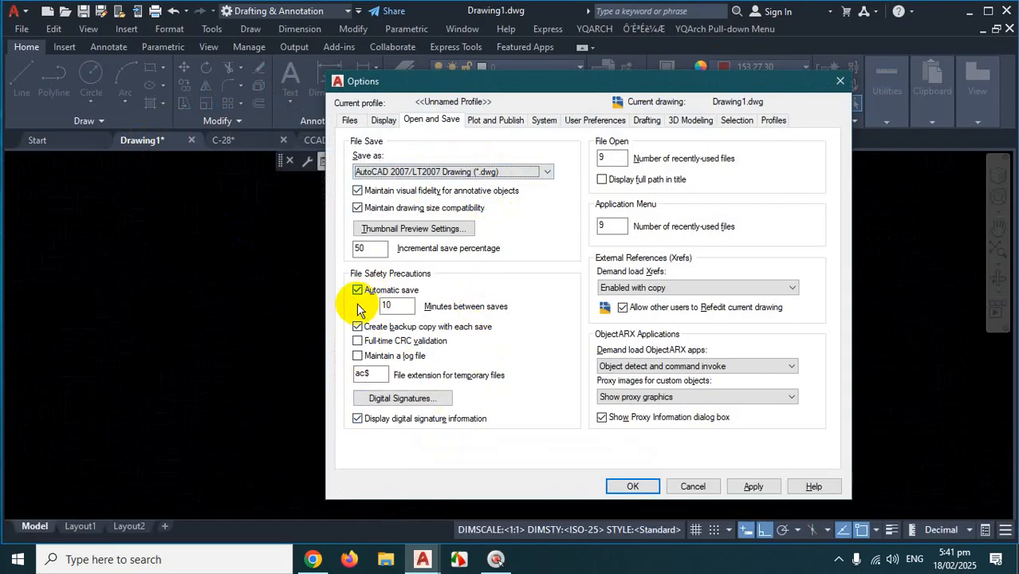
key("ctrl")
key("ctrl+1")
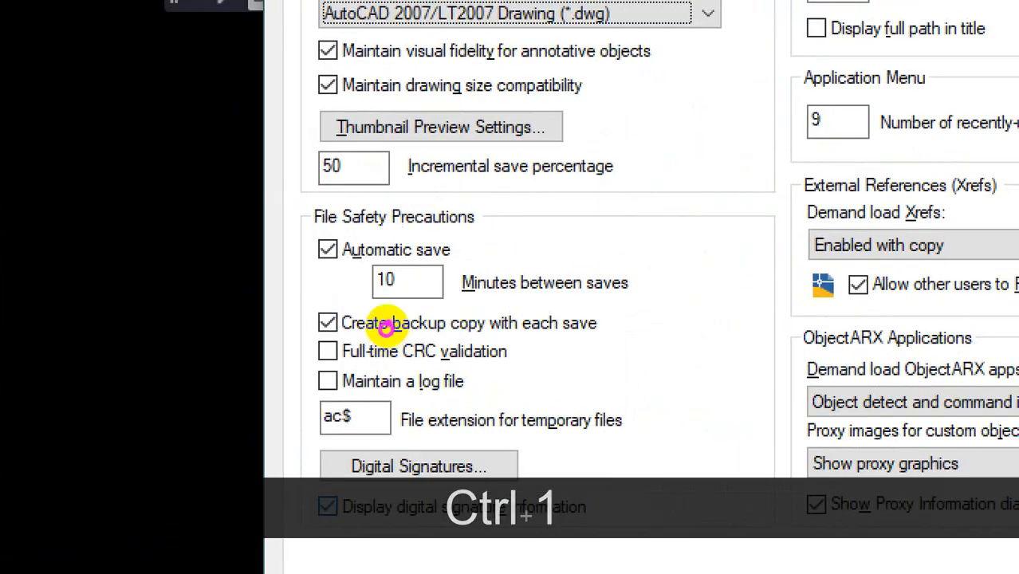
mouse_move(354, 298)
left_mouse_down()
mouse_move(405, 296)
mouse_move(419, 277)
mouse_move(359, 280)
mouse_move(350, 299)
left_mouse_up()
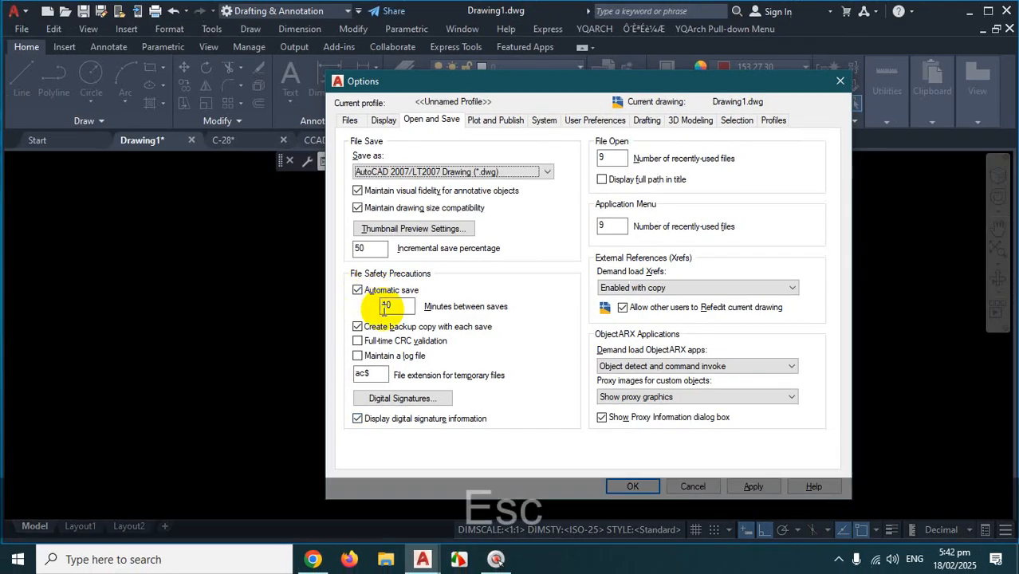
double_click(385, 281)
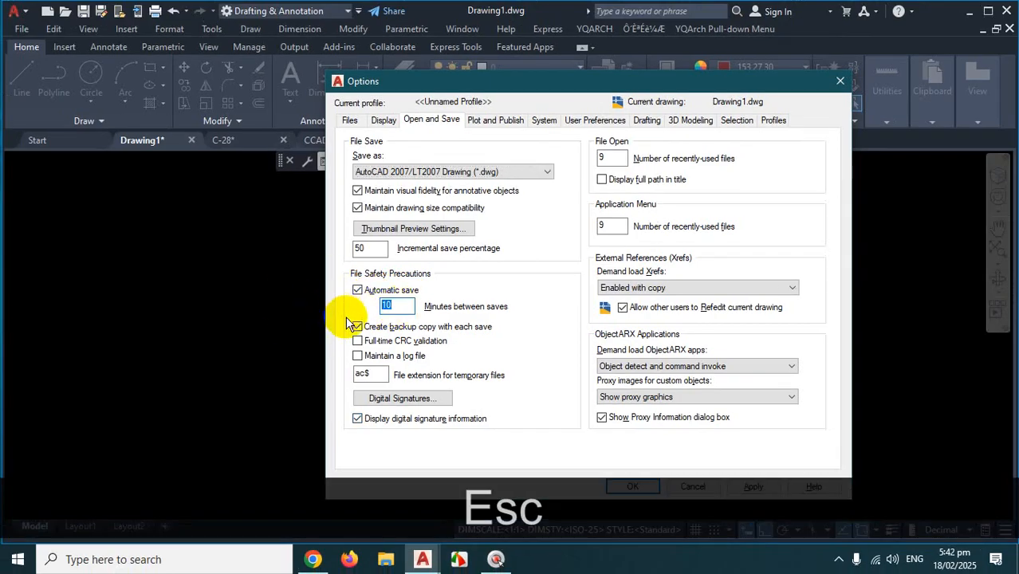
type("5")
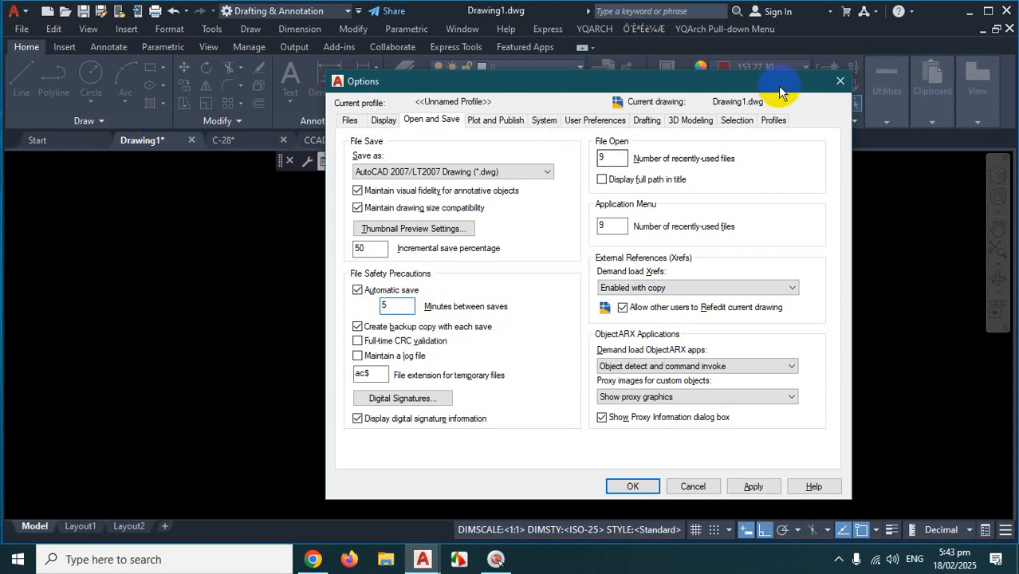
left_click(840, 80)
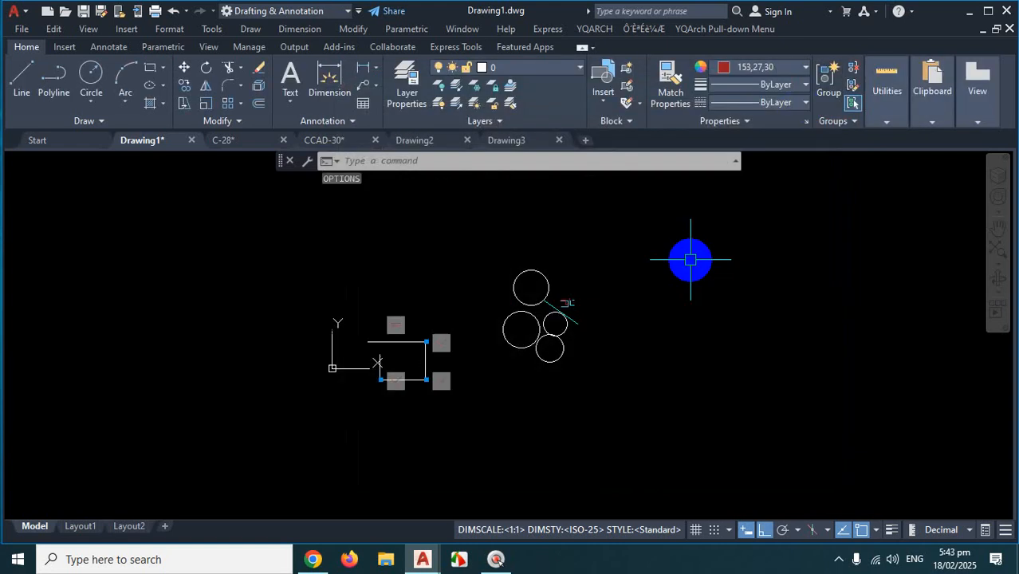
Save the C-28 drawing, and check the backup copy setting in the Open and Save options without changing it
left_click(243, 141)
key("ctrl+s")
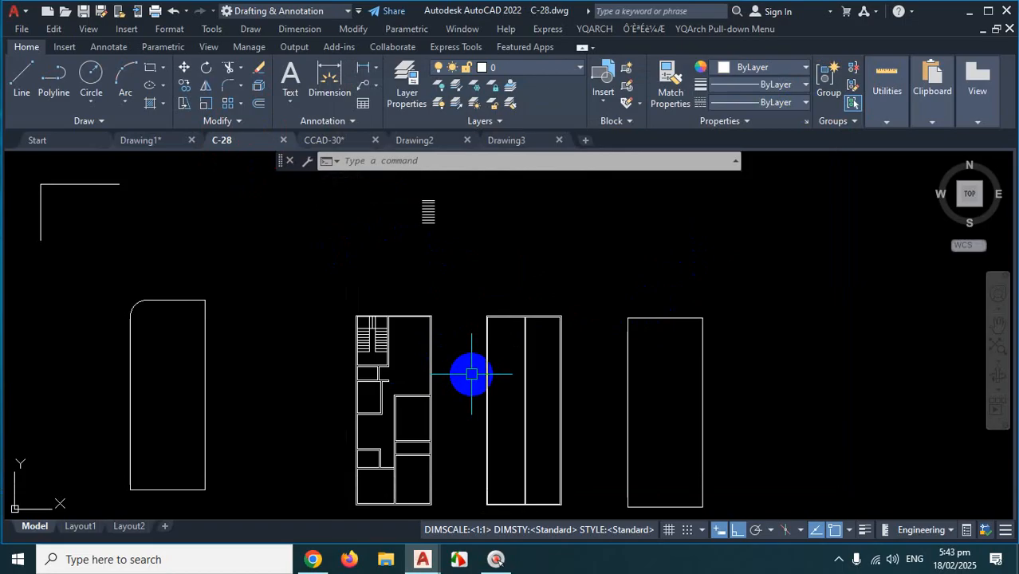
type("op")
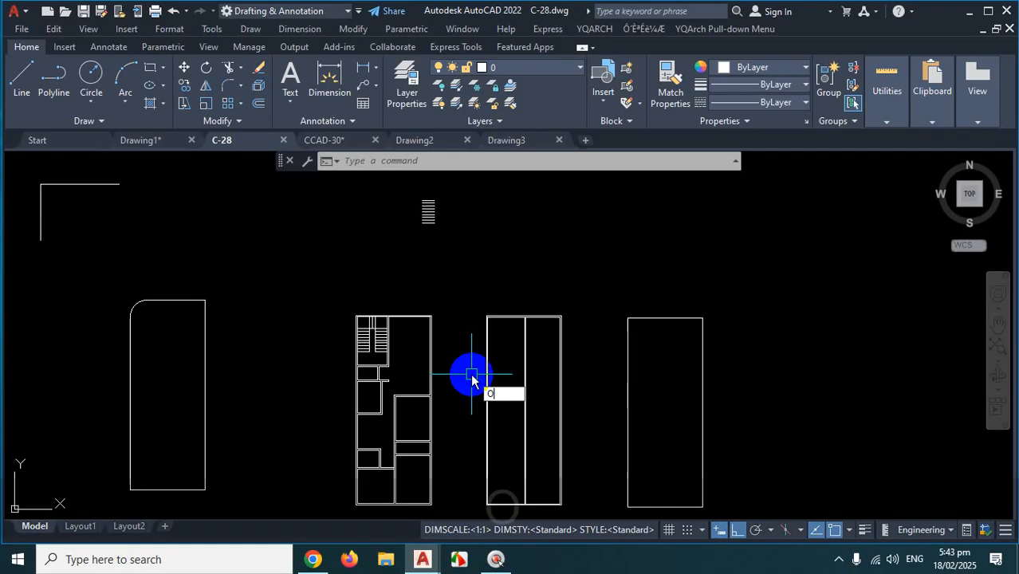
key("Return")
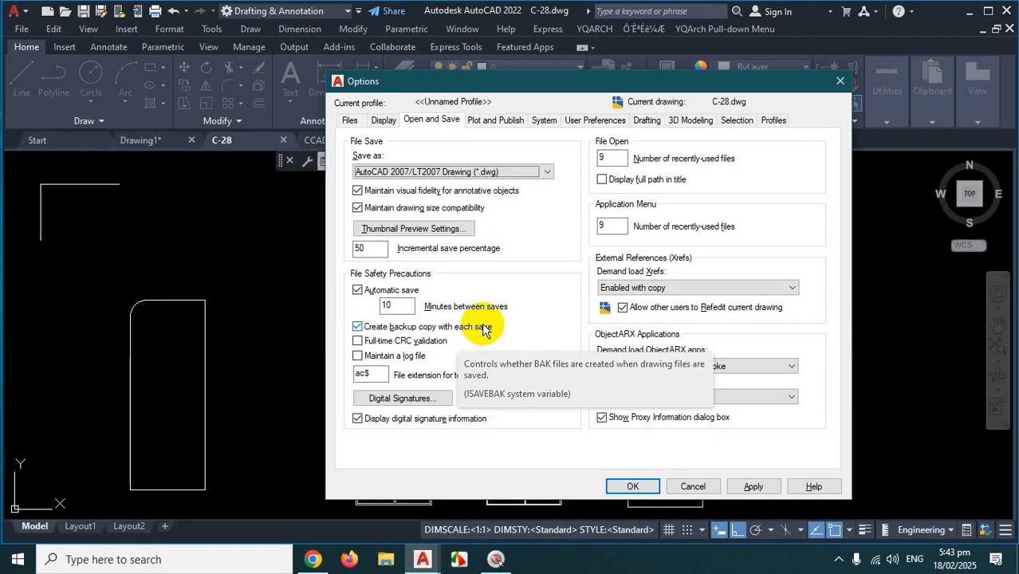
left_click(839, 81)
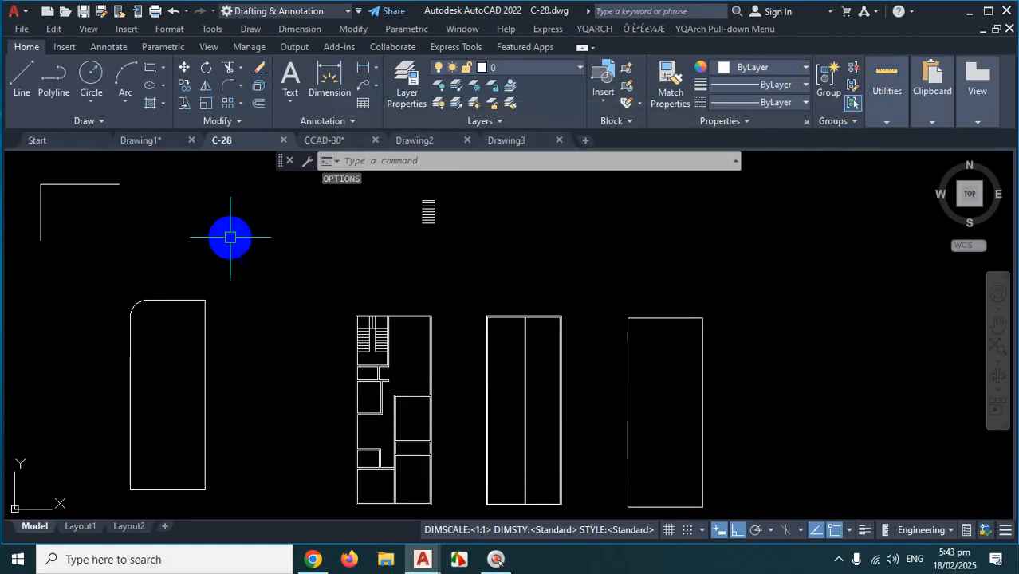
Draw two overlapping circles beside the row of plan rectangles, the smaller with a radius of about 38'-5", and save C-28
scroll(334, 291, "down", 5)
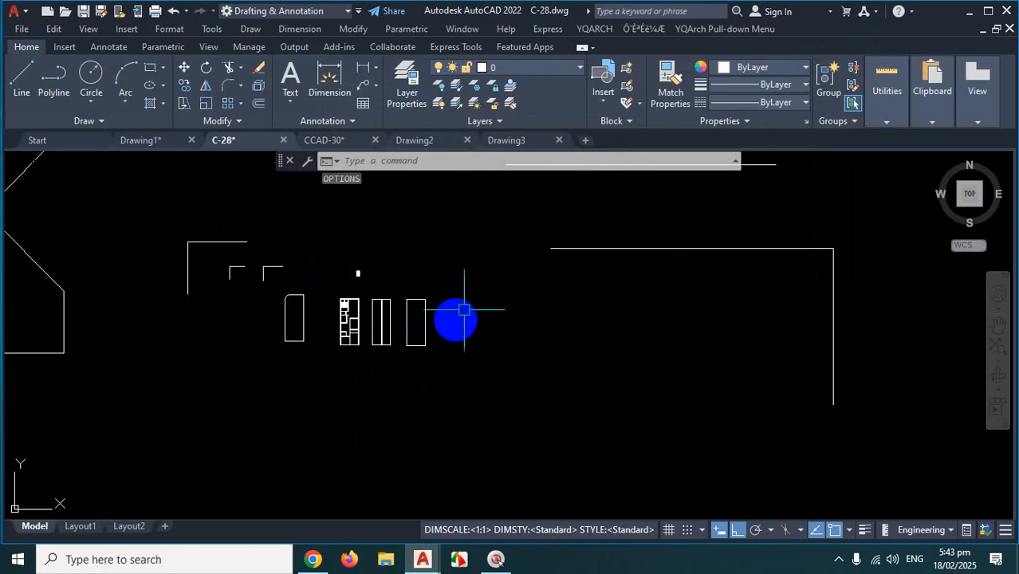
left_click(91, 73)
left_click(532, 319)
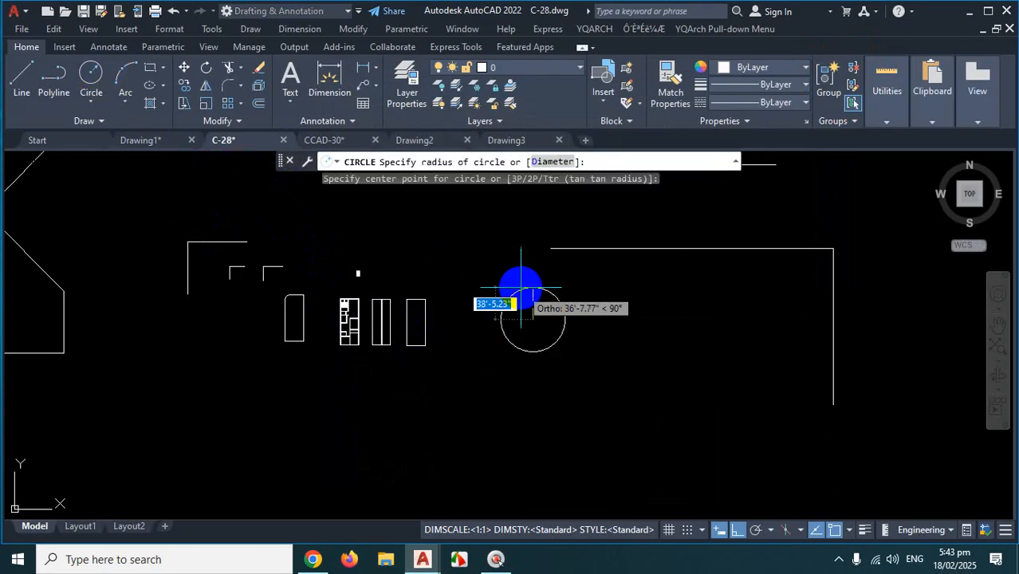
left_click(521, 289)
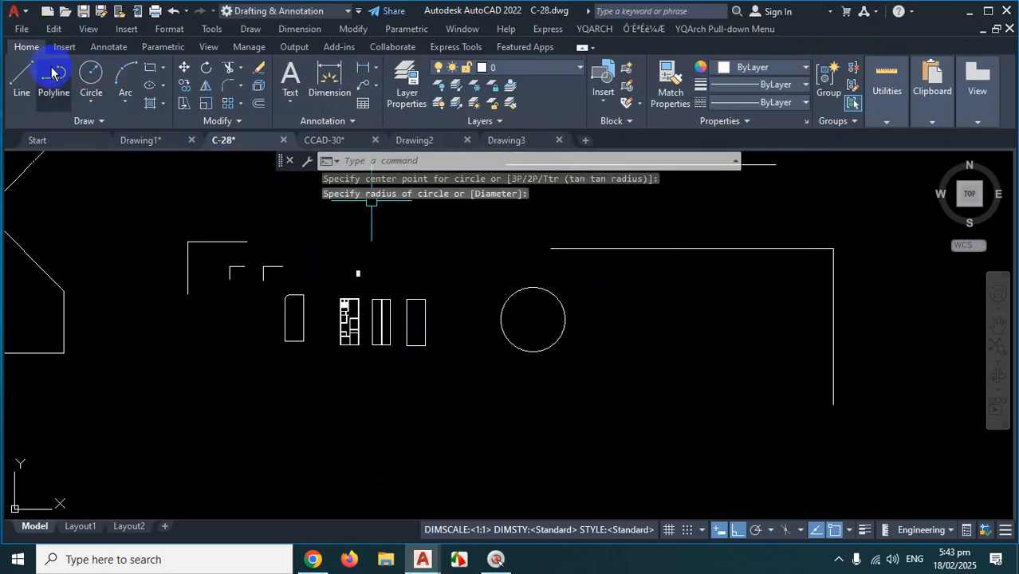
left_click(90, 74)
left_click(608, 322)
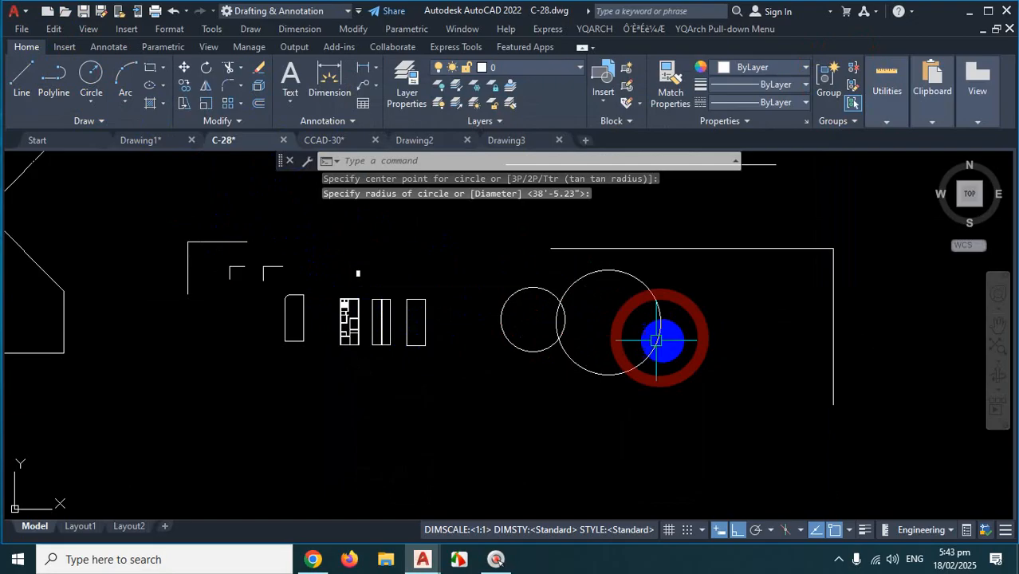
left_click(656, 340)
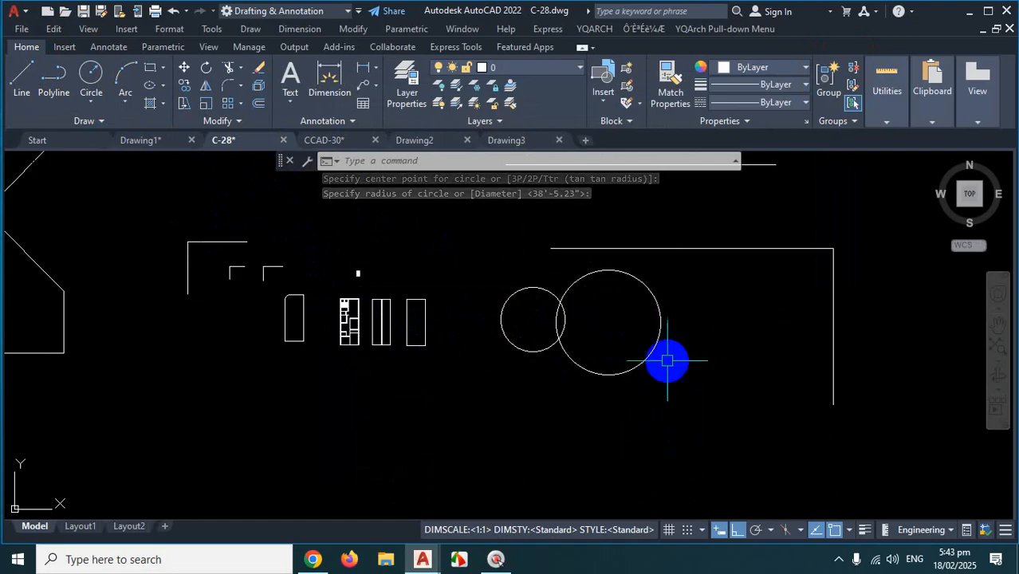
key("ctrl+s")
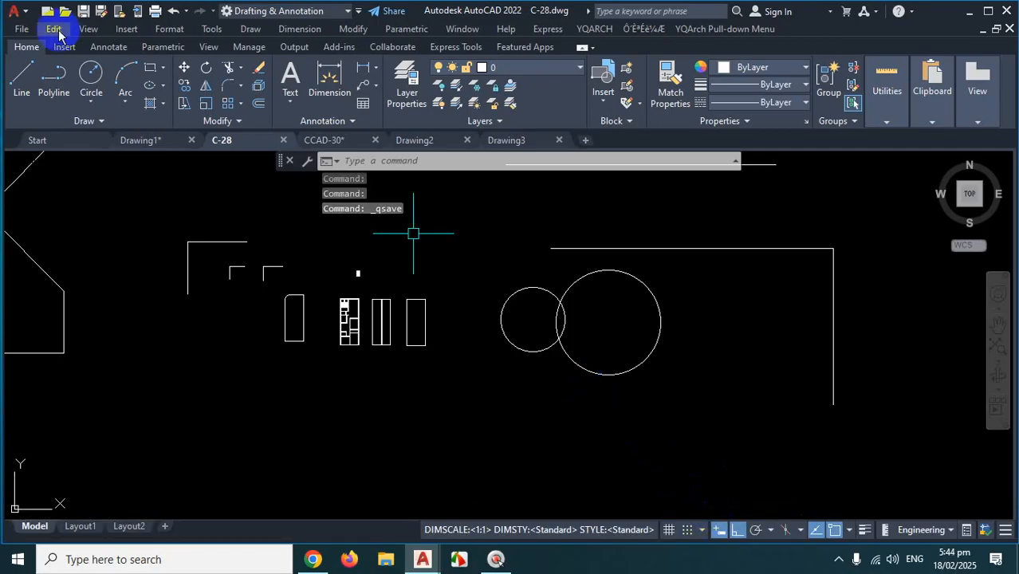
Examine the Save As choices for the C-28 drawing and dismiss them without saving a copy
left_click(14, 15)
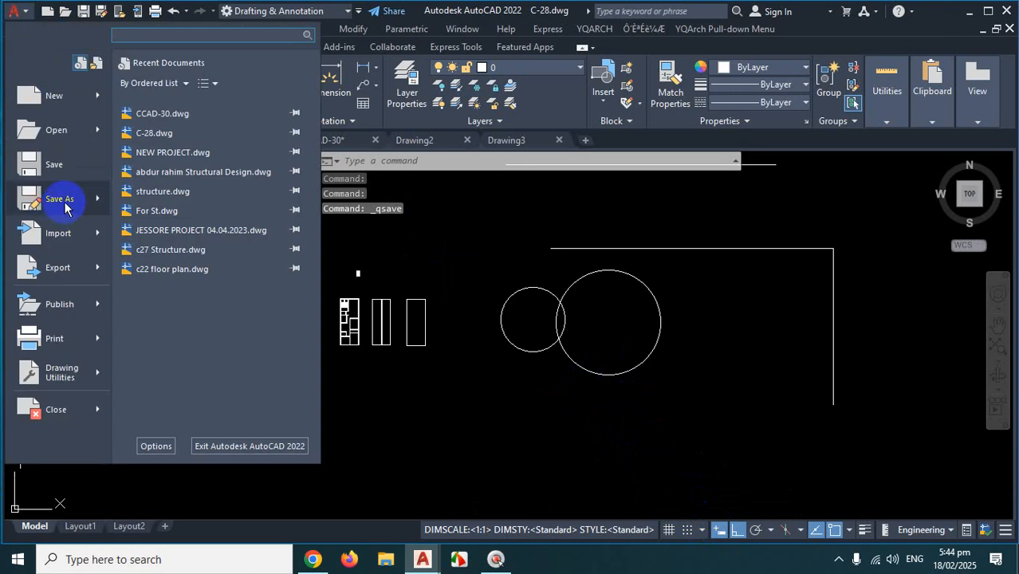
mouse_move(64, 204)
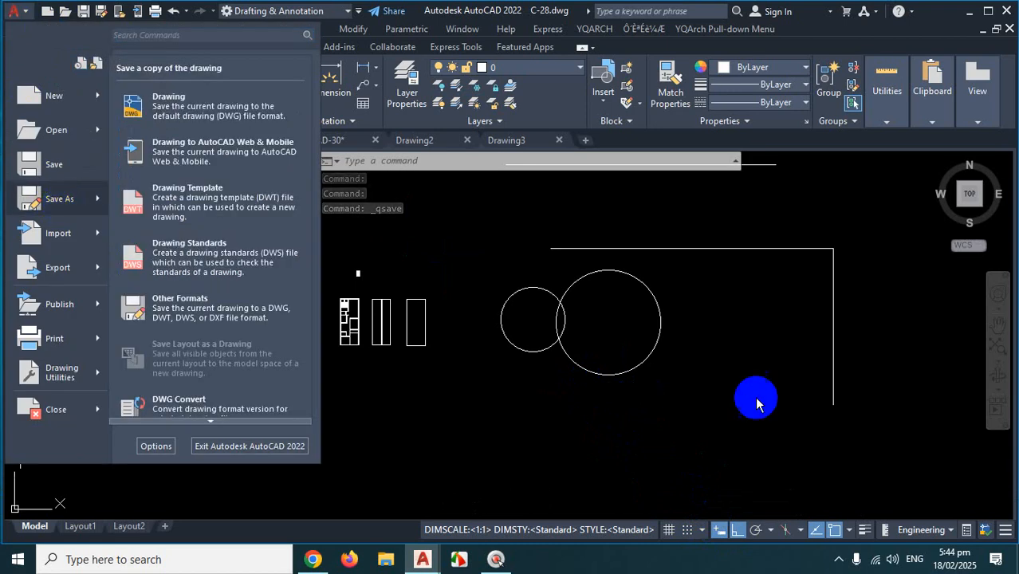
left_click(704, 414)
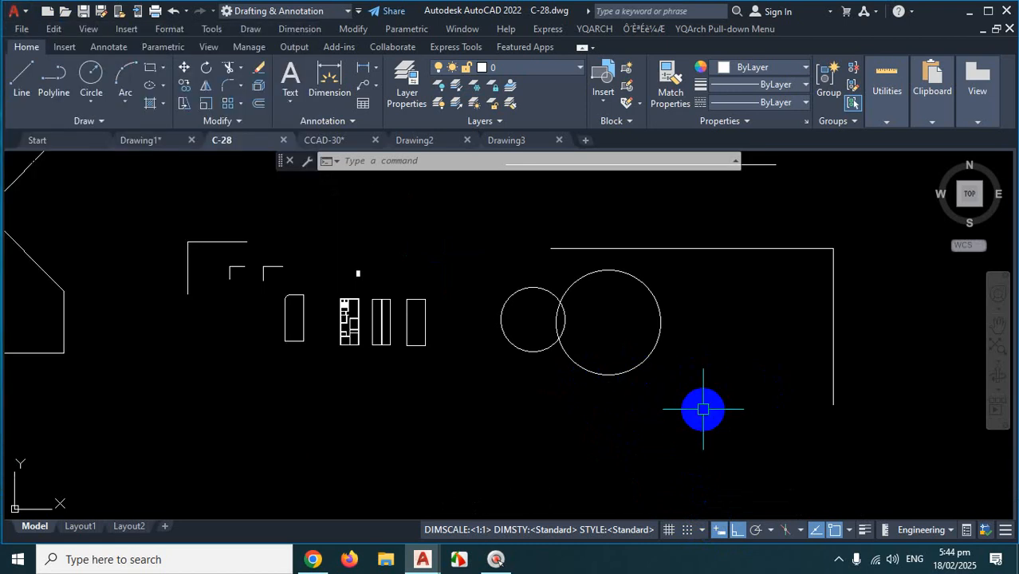
Switch to Drawing1 and start saving it to check the proposed folder and file name, then cancel the save
left_click(141, 141)
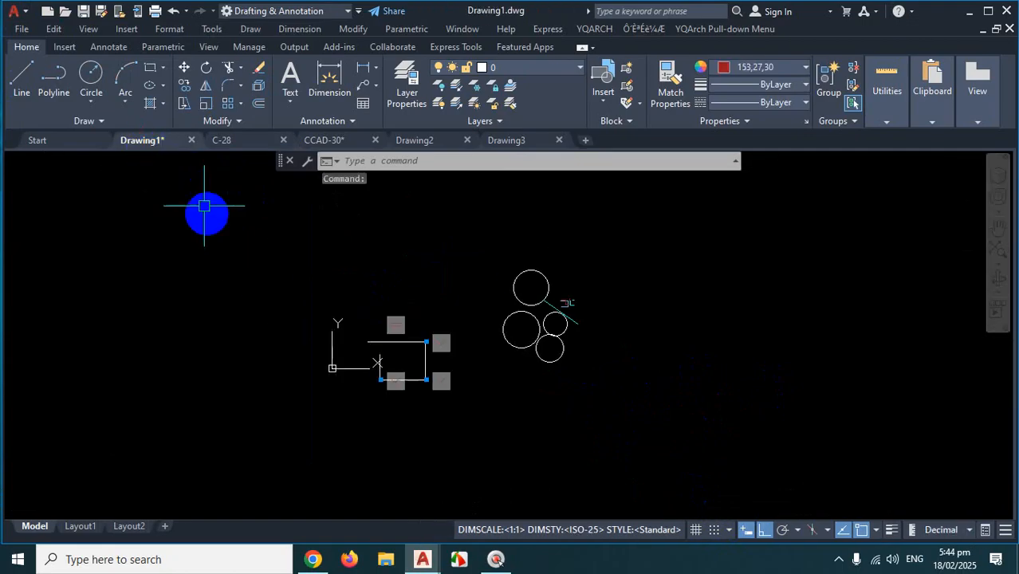
key("ctrl+s")
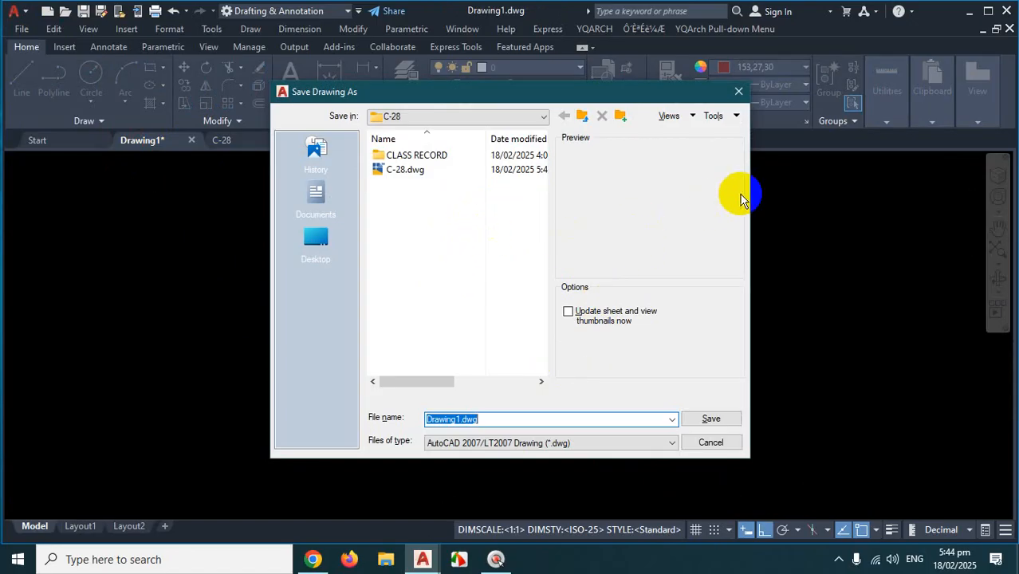
left_click(739, 93)
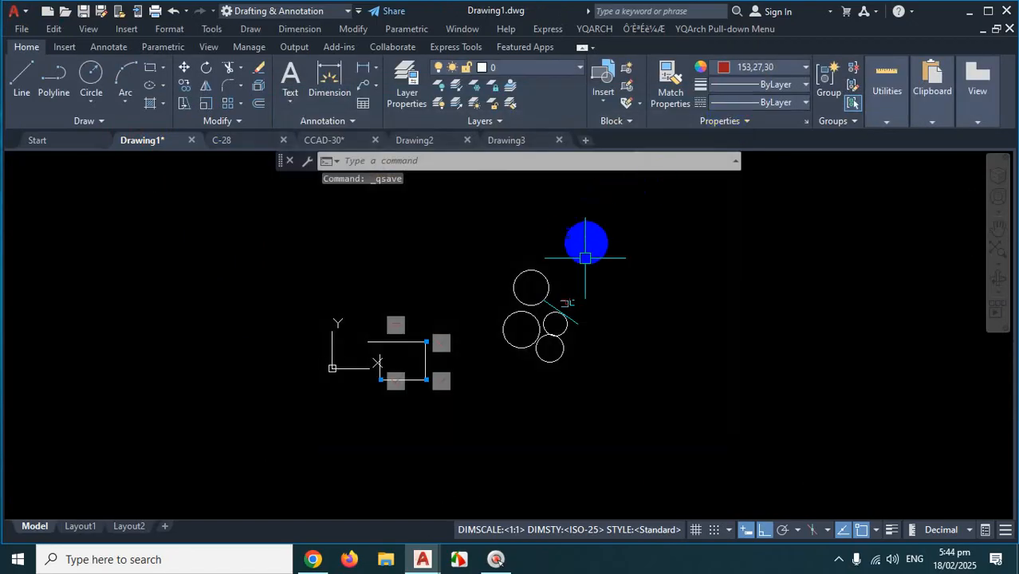
Check the setting that creates a backup copy with each save in the Open and Save options, and accept the options unchanged
type("op")
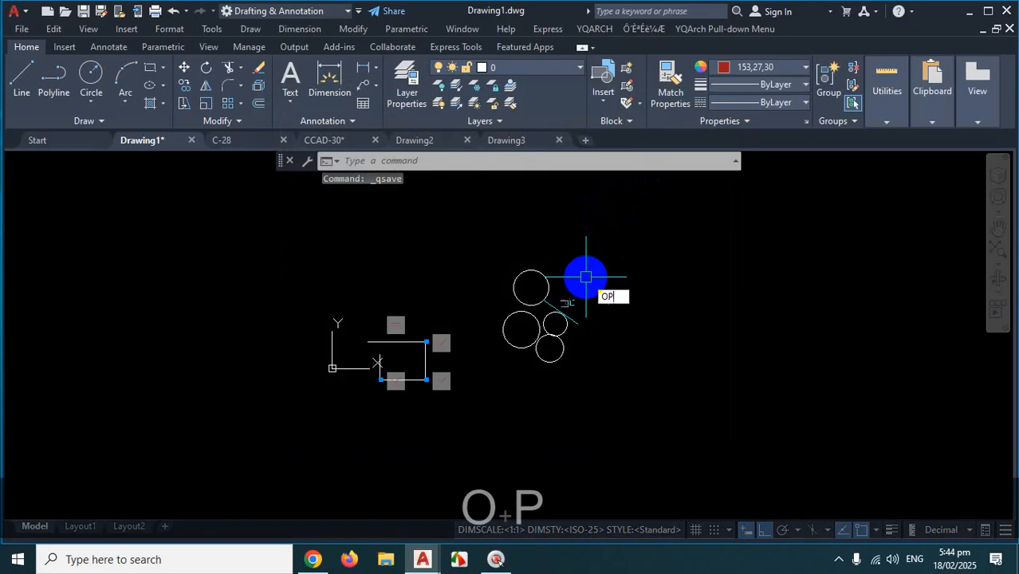
key("Return")
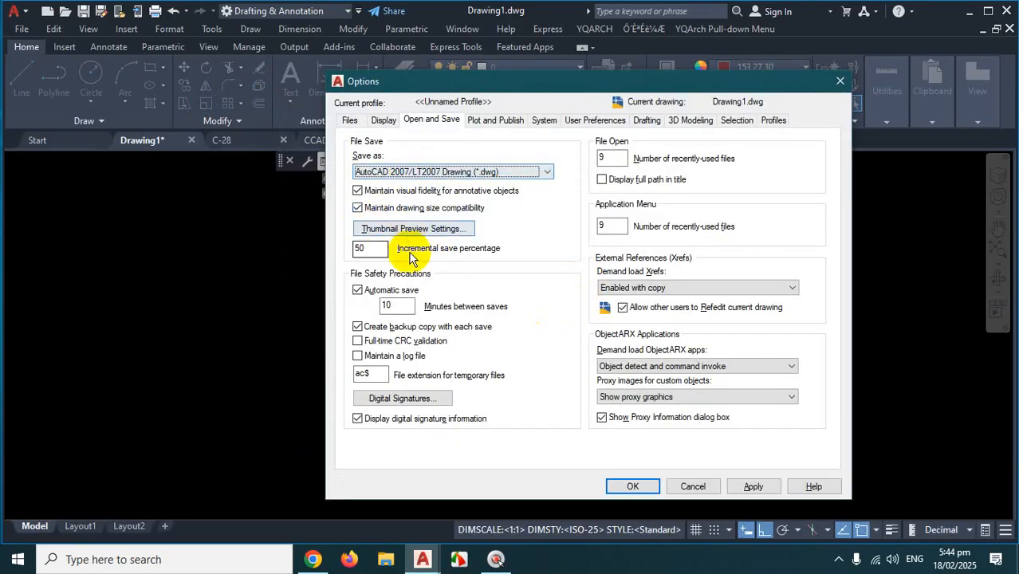
key("ctrl")
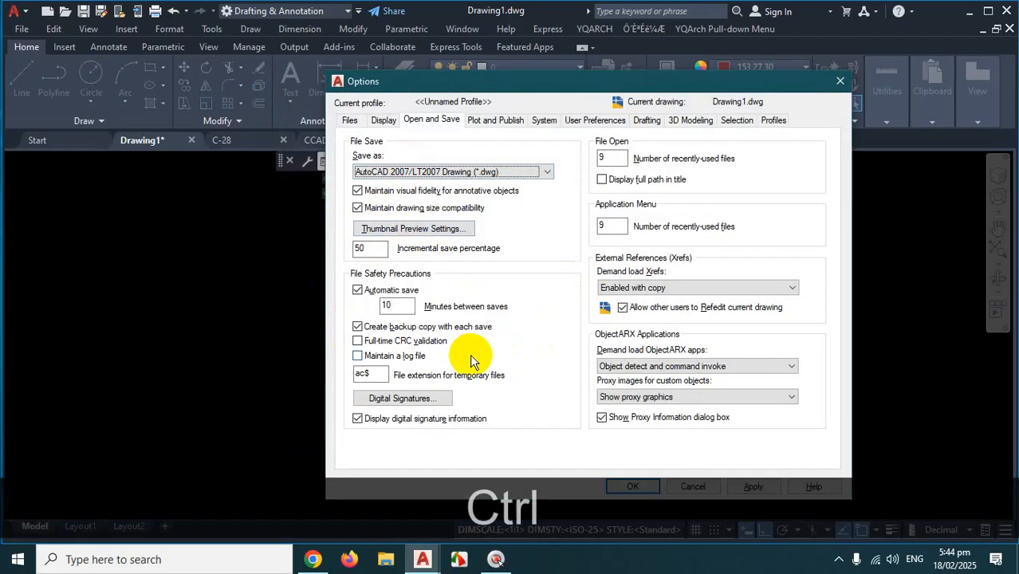
key("ctrl+1")
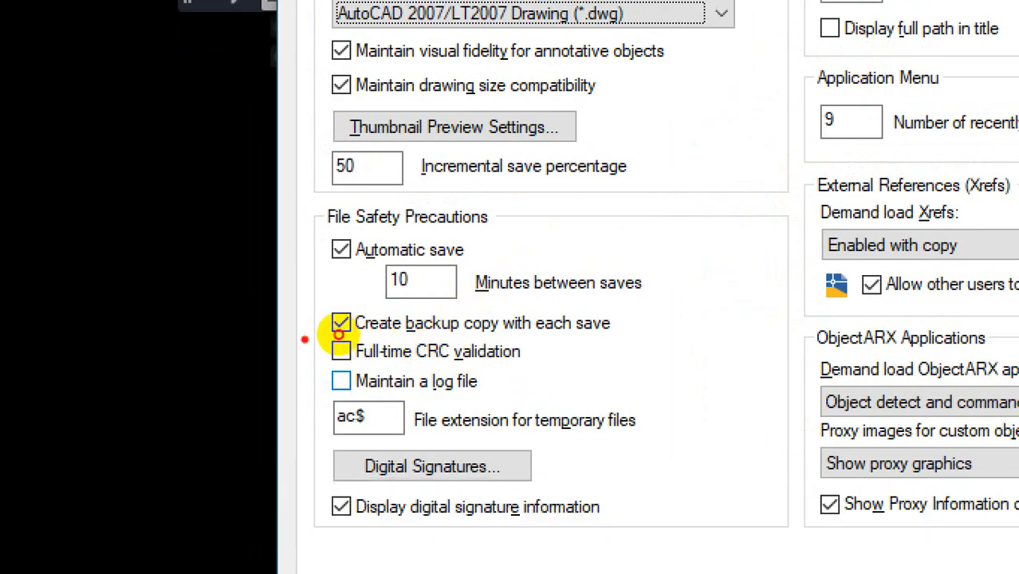
mouse_move(304, 340)
left_mouse_down()
mouse_move(610, 336)
mouse_move(625, 314)
mouse_move(343, 299)
mouse_move(327, 334)
left_mouse_up()
key("Escape")
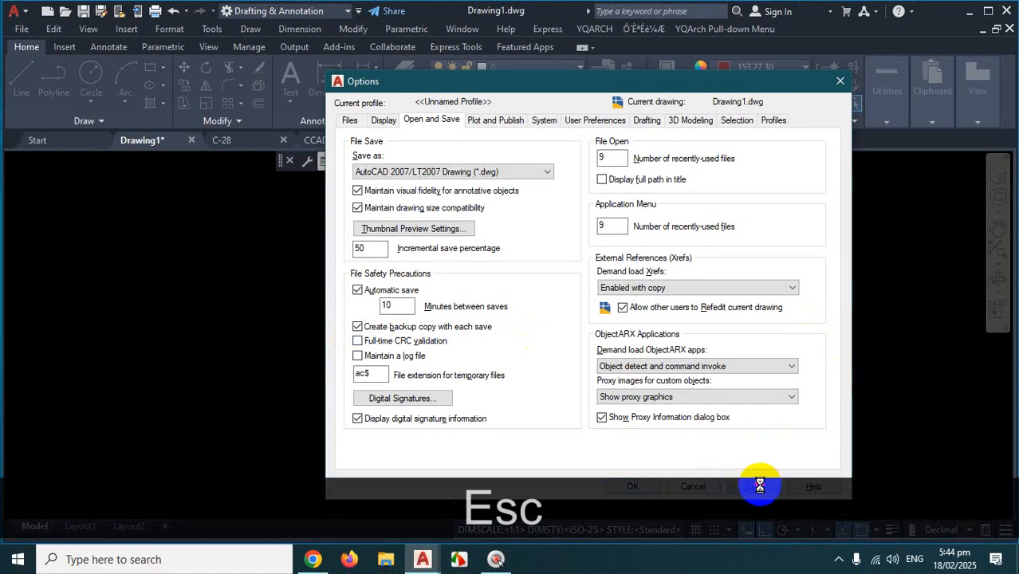
left_click(630, 486)
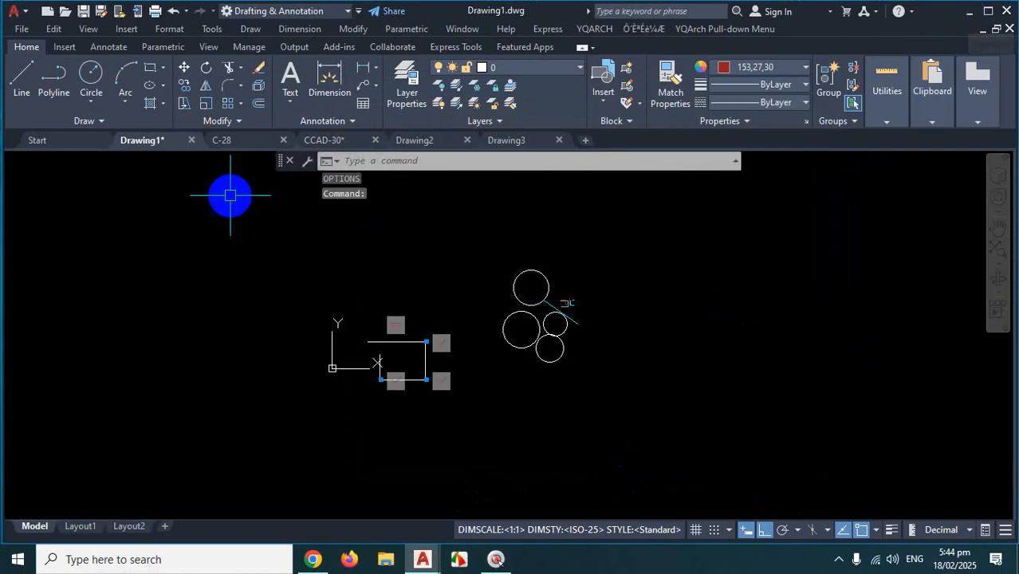
Return to C-28, switch to File Explorer, and examine C-28.bak beside C-28.dwg in the C-28 folder on Local Disk (D:)
mouse_move(146, 146)
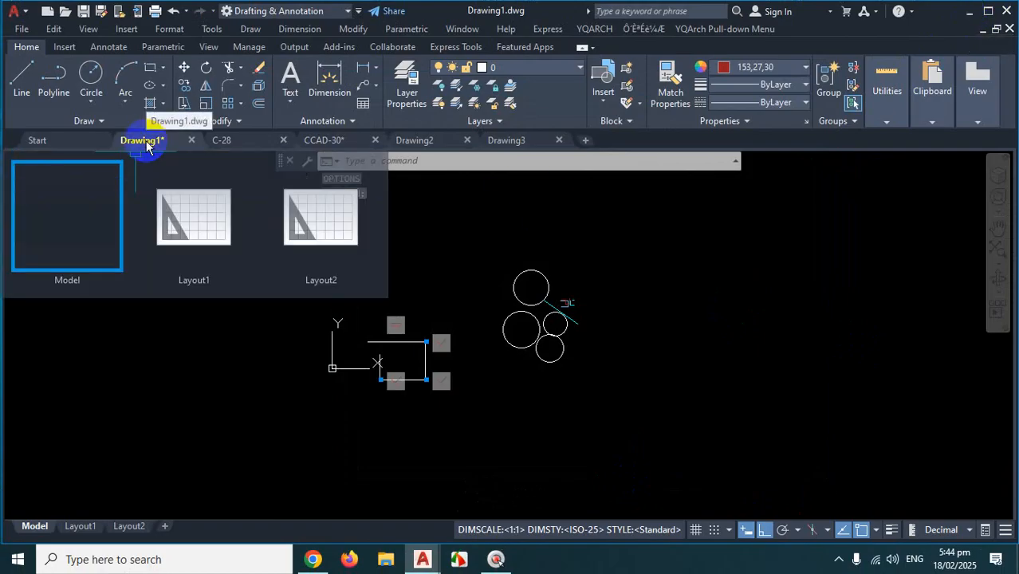
left_click(241, 148)
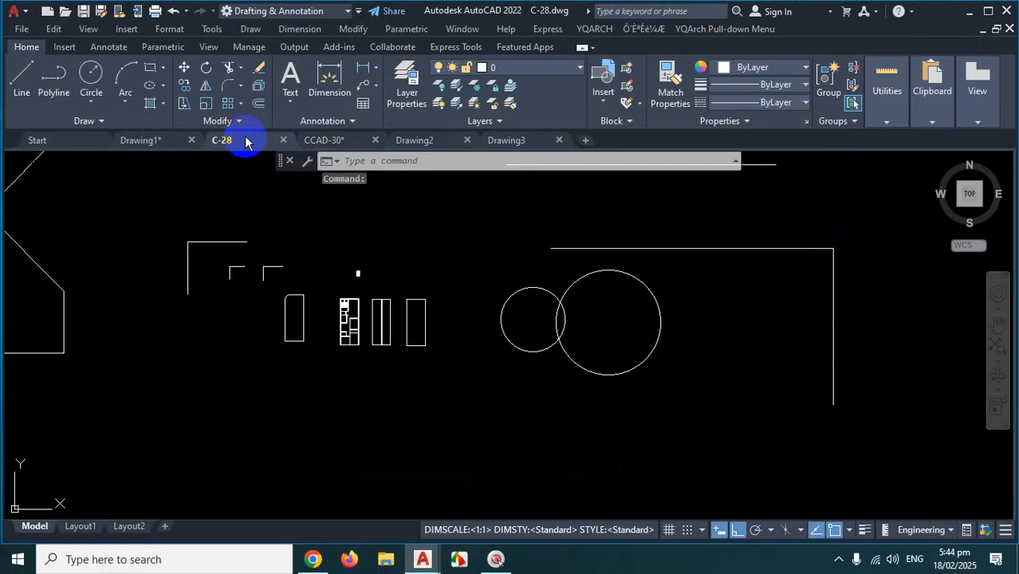
left_click(389, 558)
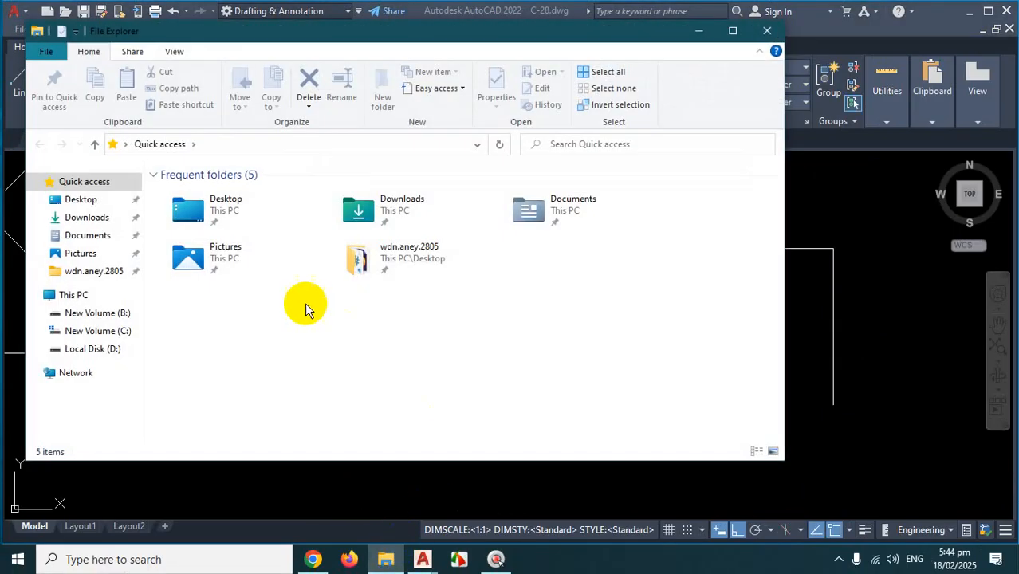
left_click(91, 347)
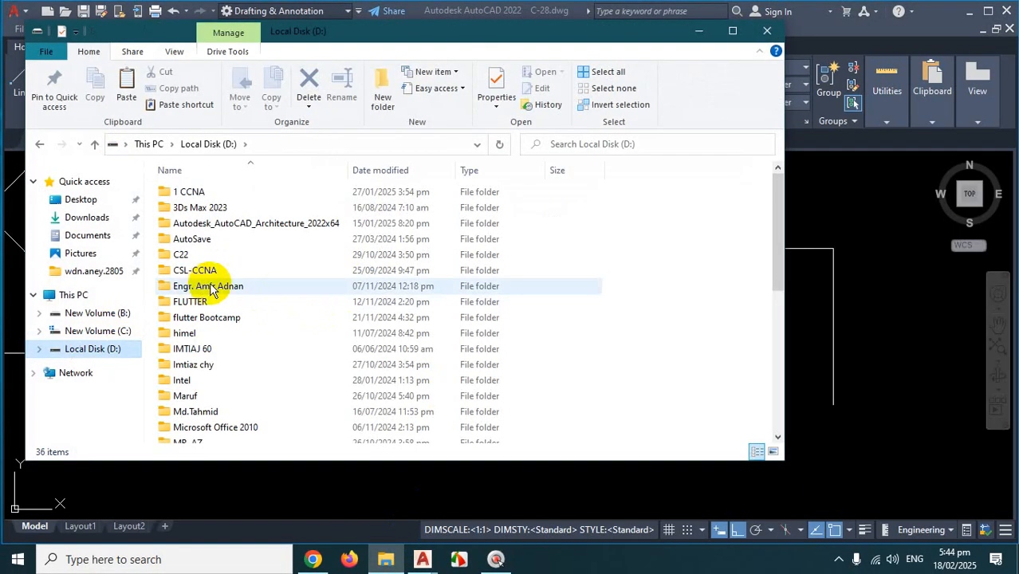
left_click(837, 560)
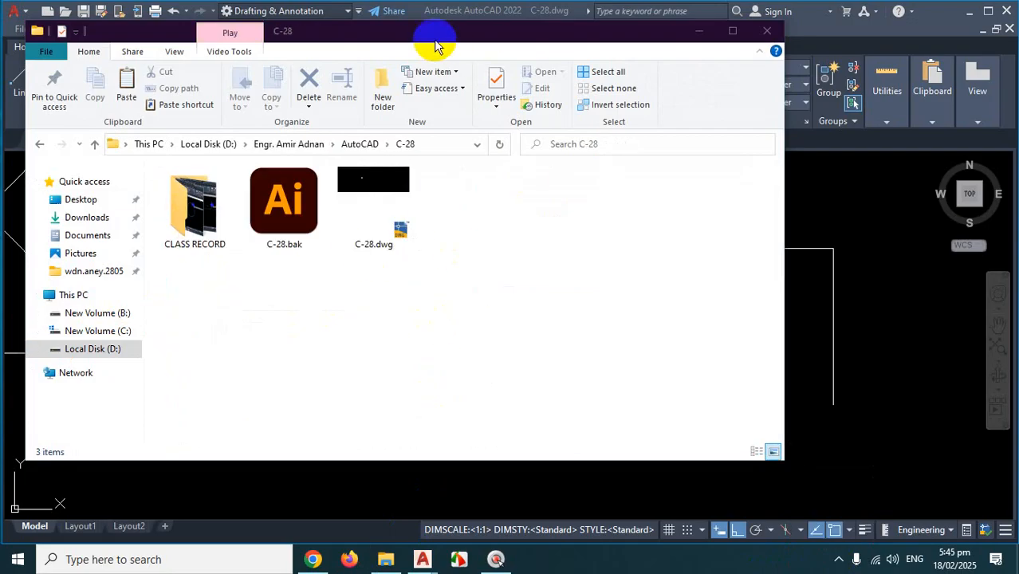
left_click_drag(434, 45, 474, 196)
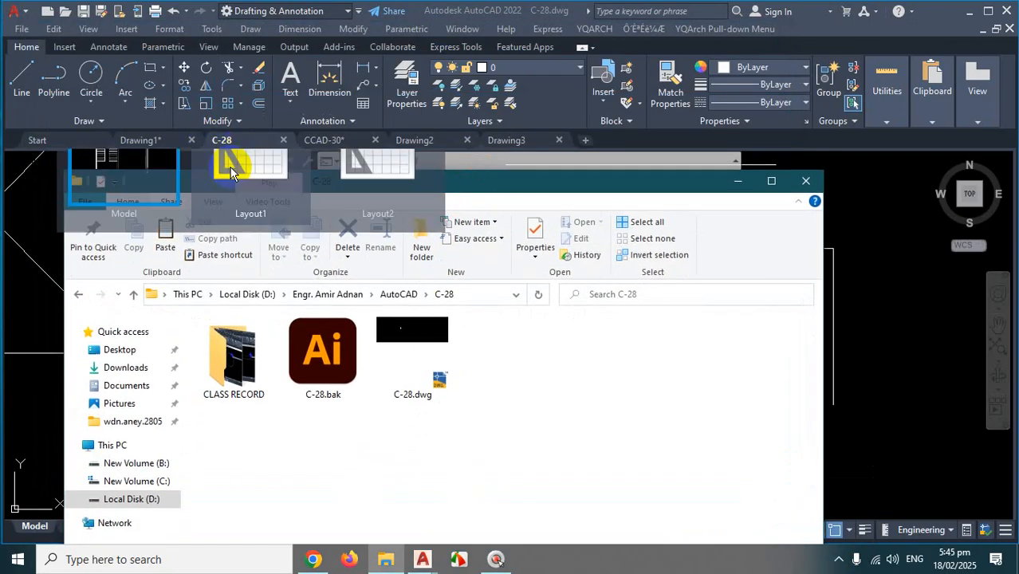
key("ctrl")
key("ctrl+1")
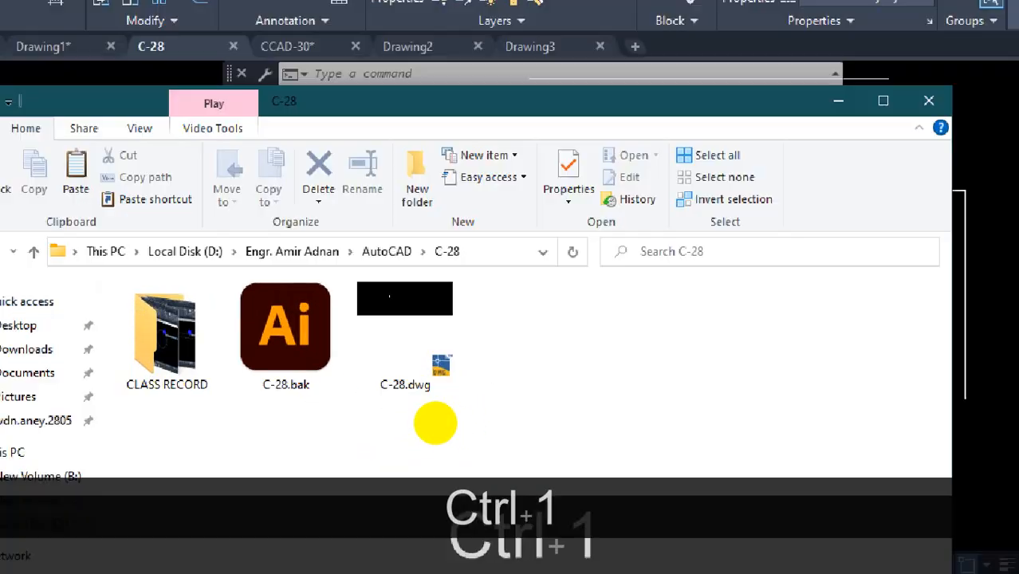
Compare C-28.dwg with its backup C-28.bak in the C-28 folder, and leave the folder window
left_click(434, 417)
mouse_move(429, 381)
left_mouse_down()
mouse_move(399, 396)
mouse_move(447, 398)
mouse_move(430, 371)
left_mouse_up()
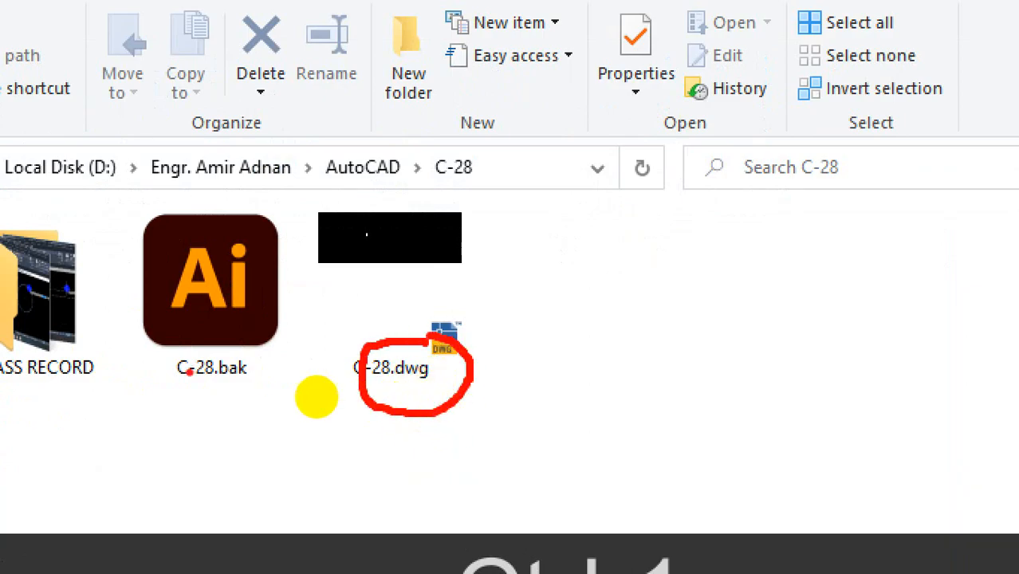
left_click_drag(309, 405, 349, 403)
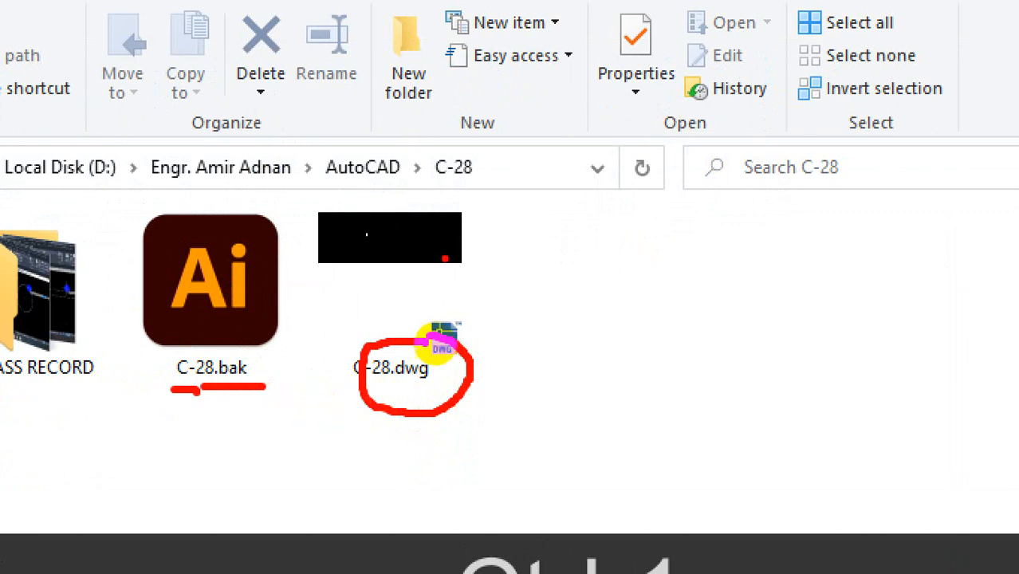
mouse_move(441, 338)
left_mouse_down()
mouse_move(394, 300)
mouse_move(341, 331)
mouse_move(349, 337)
left_mouse_up()
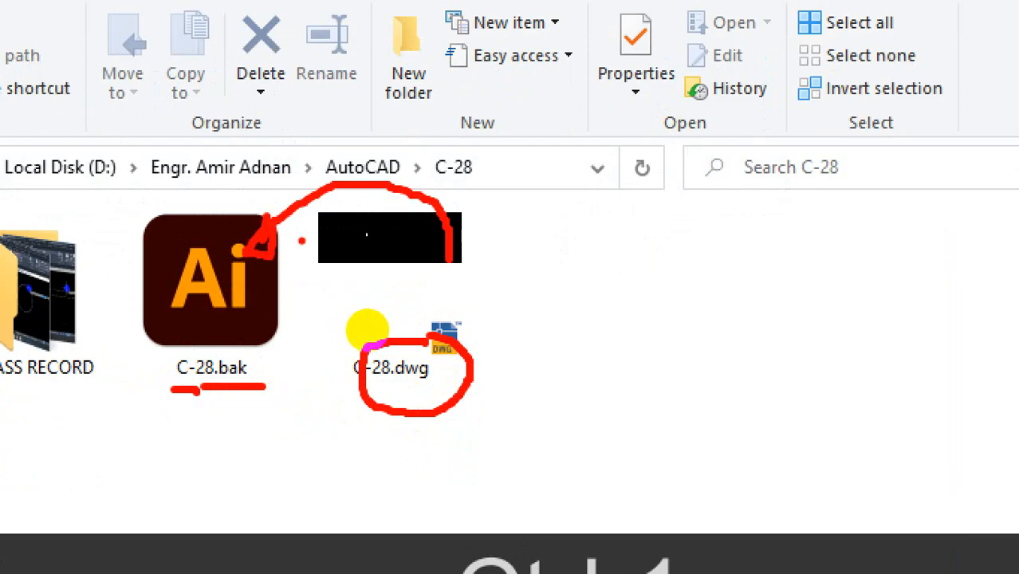
key("Escape")
left_click(807, 177)
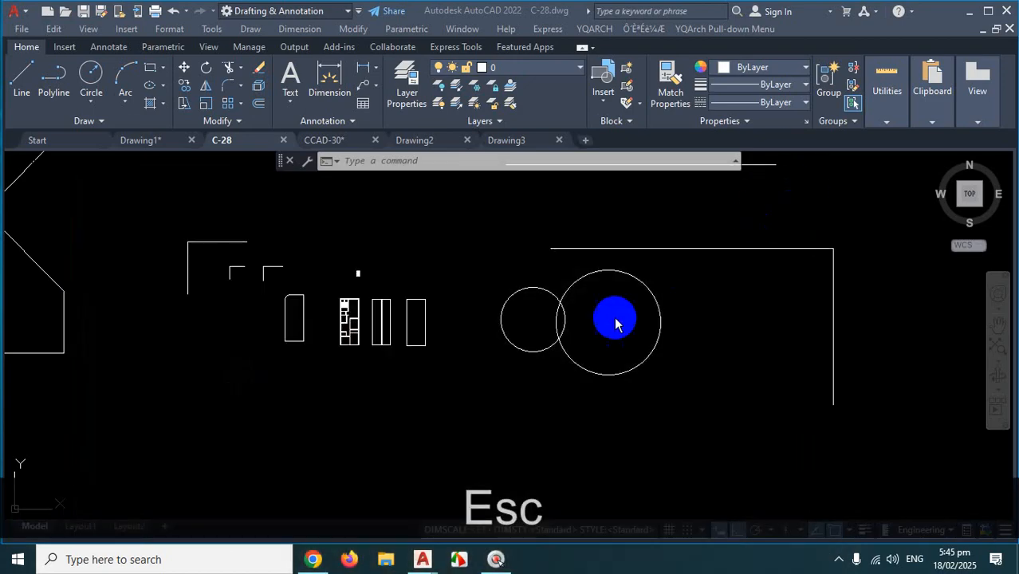
Review the setting that creates a backup copy with each save in the Open and Save options, and close the options without changes
key("o")
key("p")
left_click(451, 395)
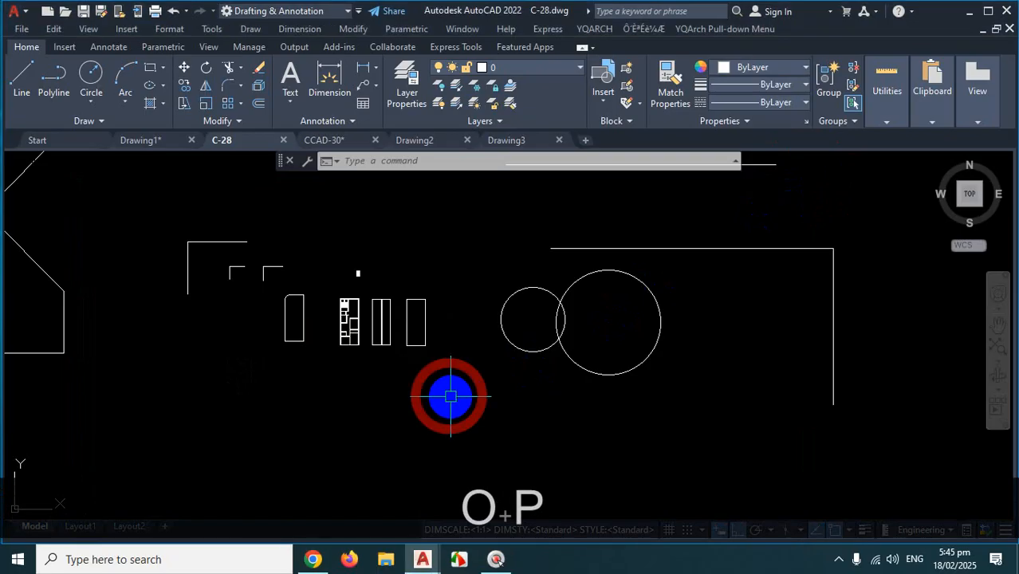
key("Escape")
type("OP")
key("Return")
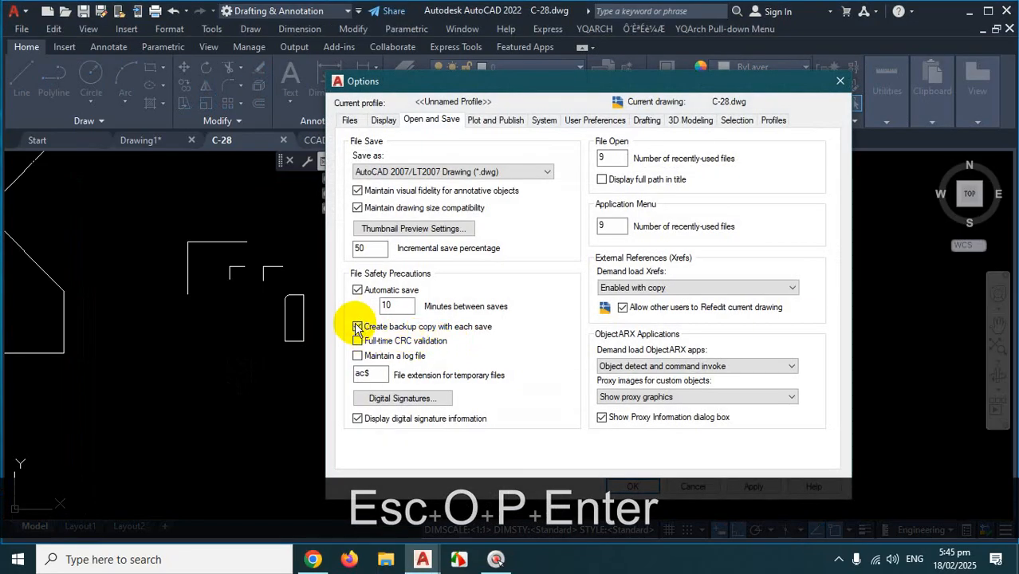
left_click(357, 327)
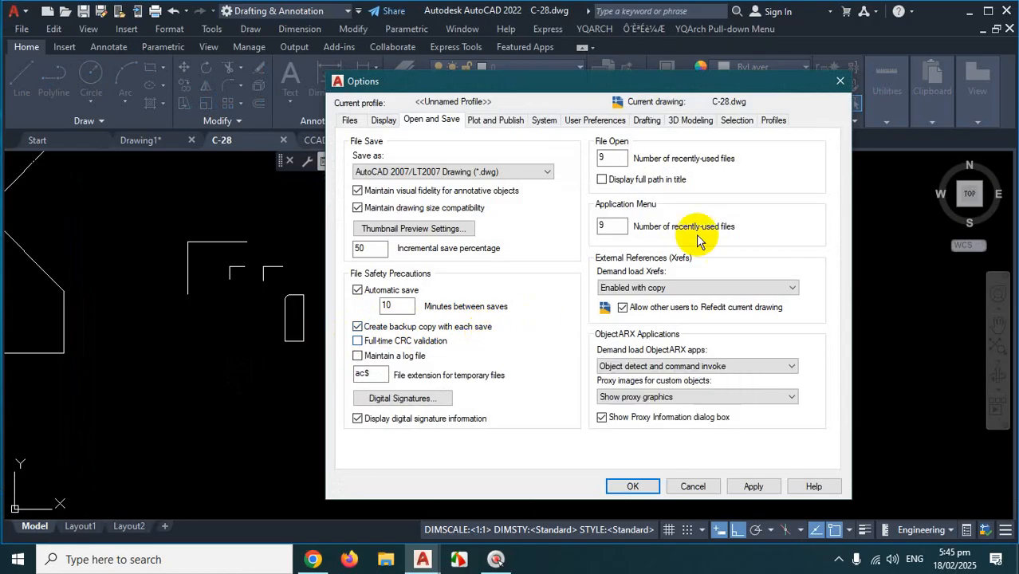
left_click(841, 82)
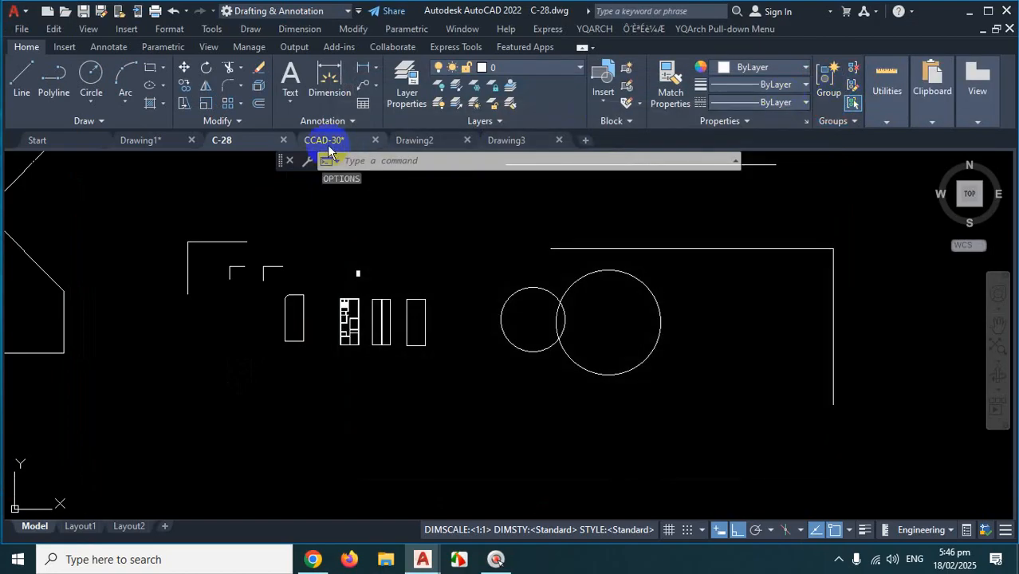
Close the C-28 drawing, switch to File Explorer, and open the C-28 folder inside the AutoCAD folder on Local Disk (D:)
left_click(283, 141)
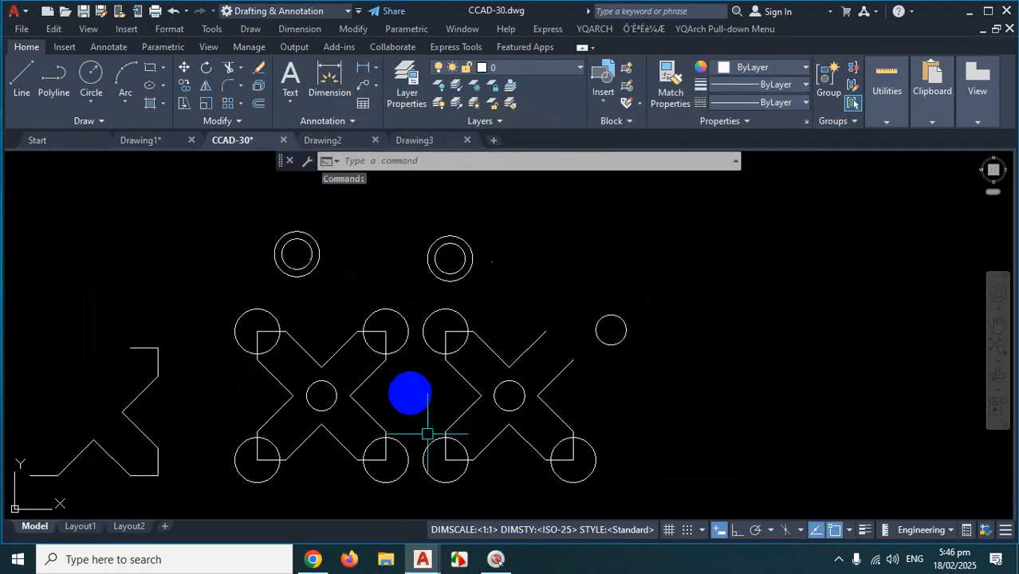
left_click(378, 558)
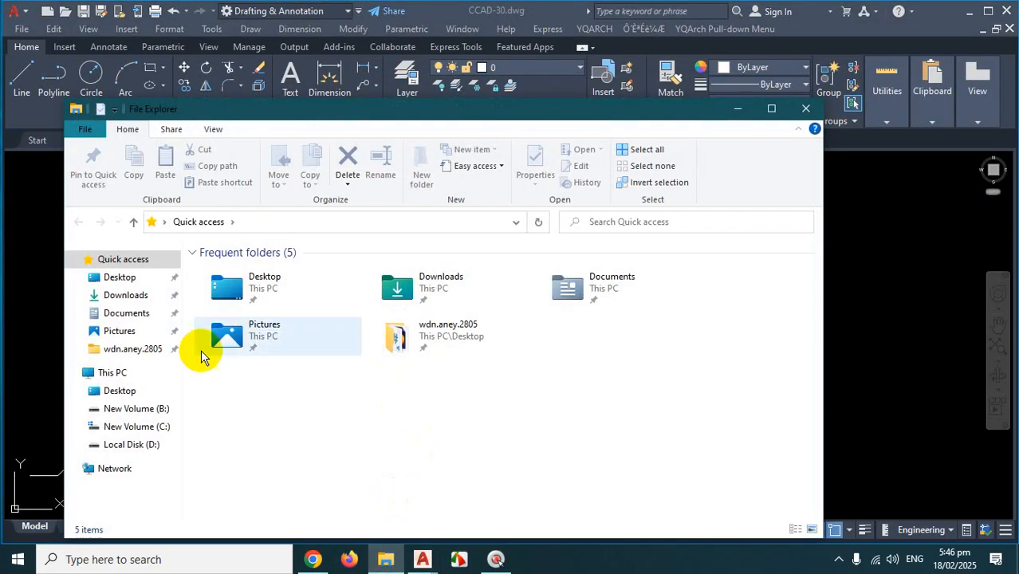
left_click(132, 445)
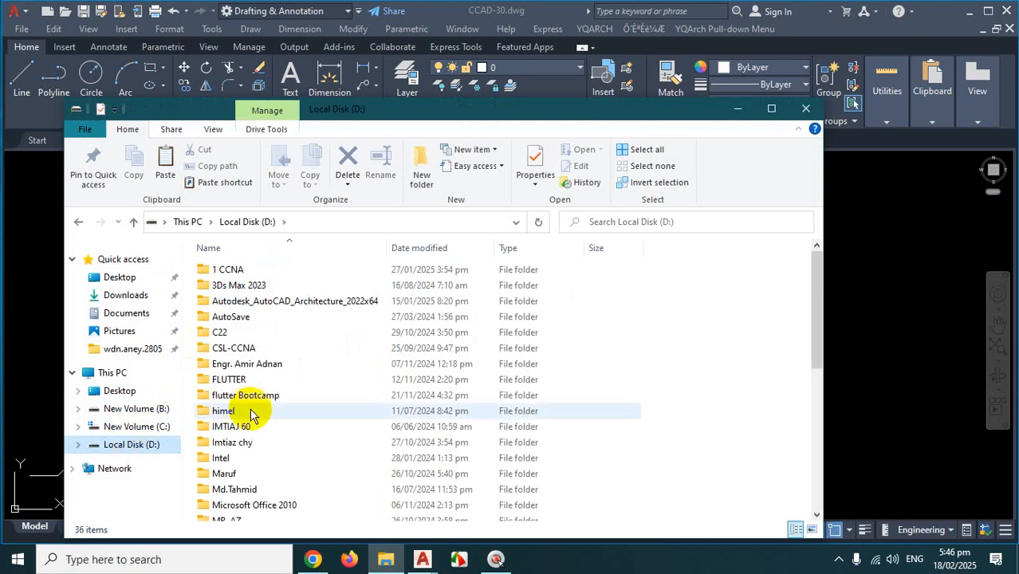
double_click(265, 360)
double_click(240, 286)
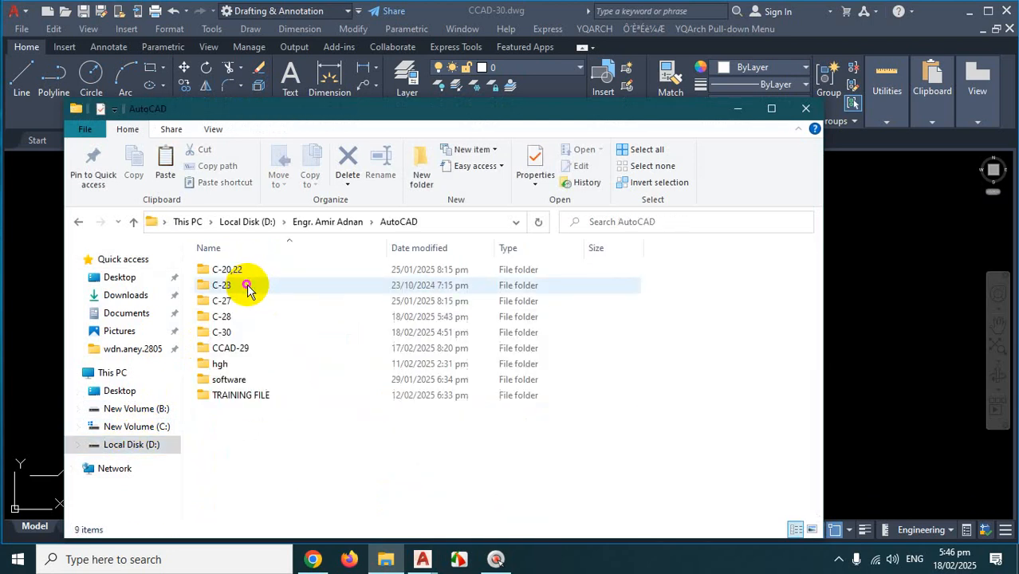
left_click(236, 317)
double_click(237, 318)
Permanently delete C-28.dwg from the C-28 folder
left_click(427, 276)
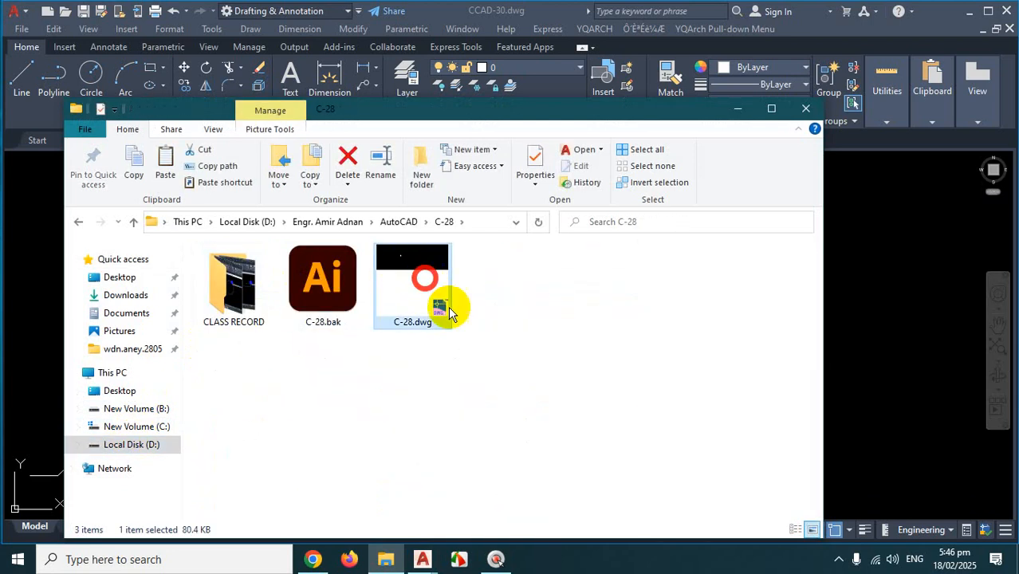
key("shift+Delete")
key("Return")
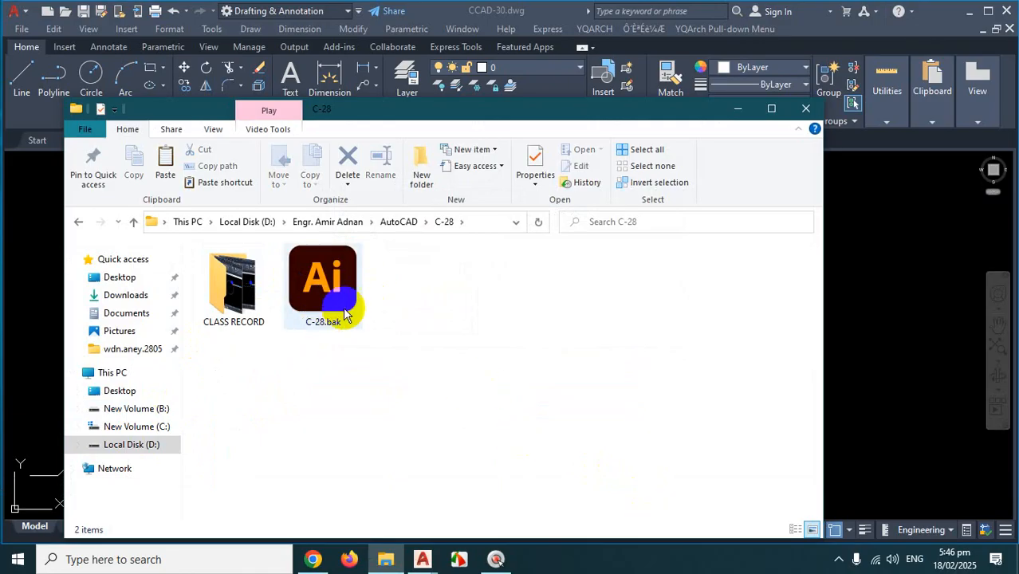
Rename the backup file C-28.bak as C-28.DWG and accept the extension change
mouse_move(342, 314)
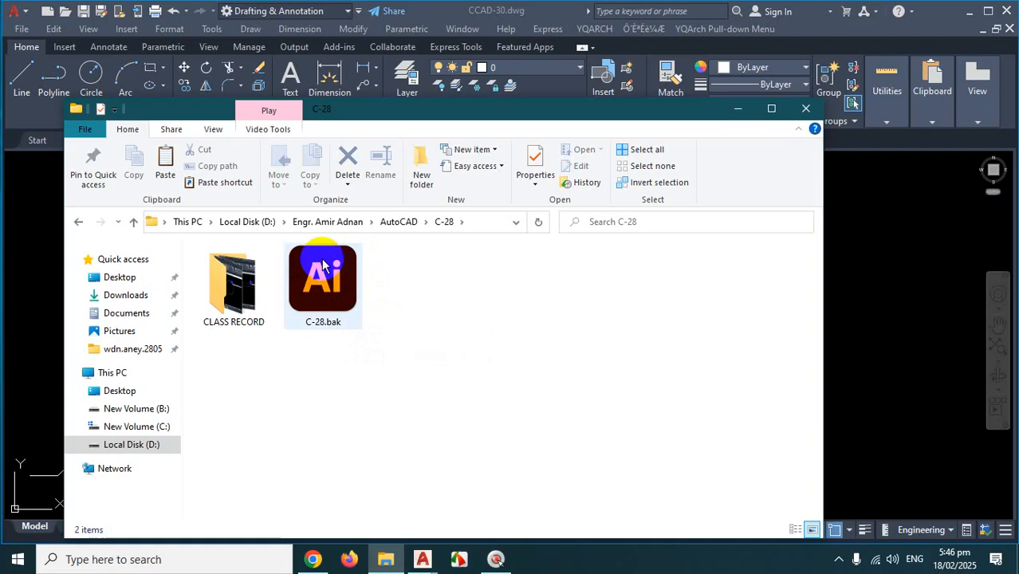
mouse_move(338, 293)
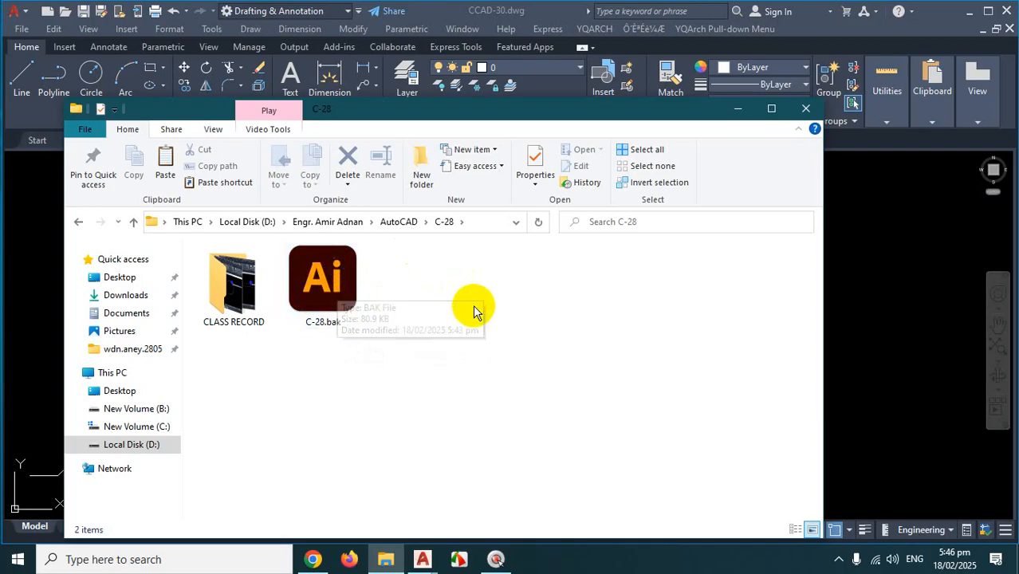
left_click(335, 302)
right_click(335, 301)
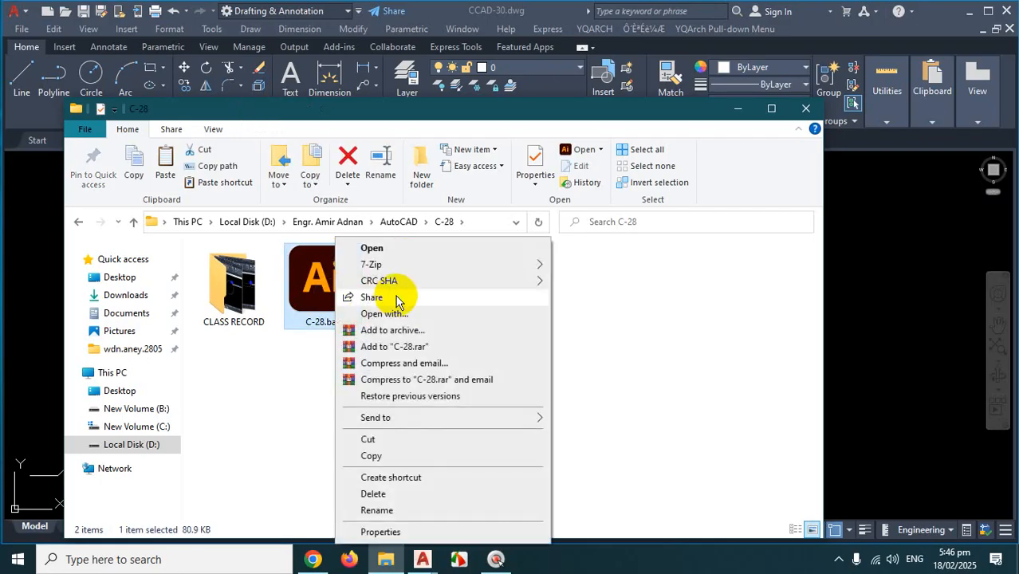
left_click(416, 511)
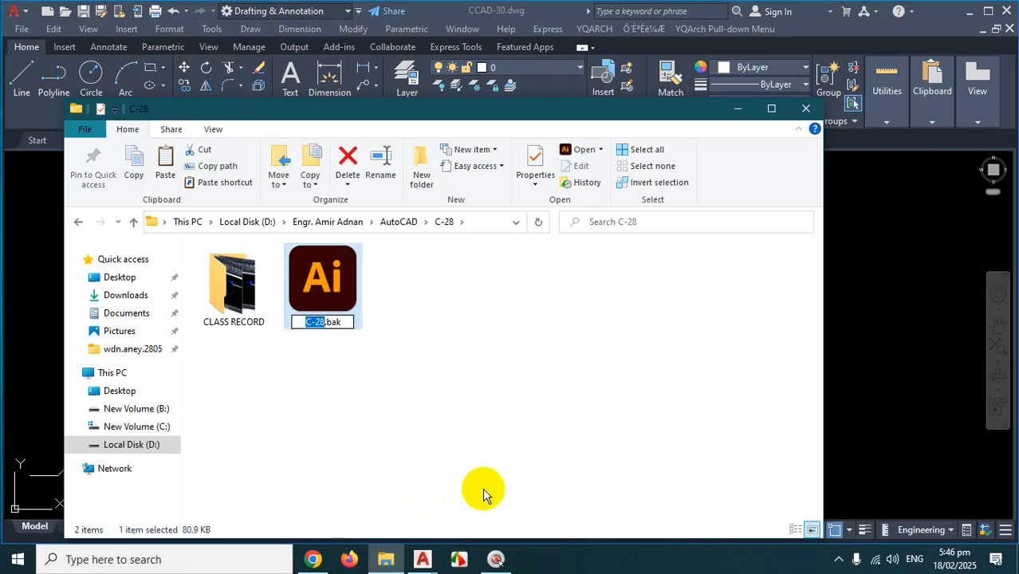
left_click(347, 323)
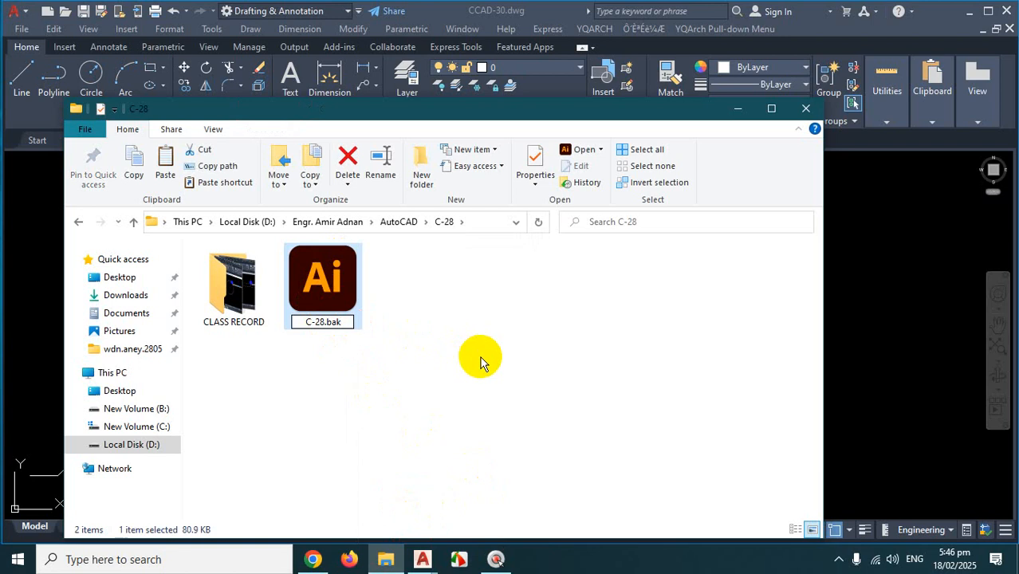
key("BackSpace")
key("BackSpace")
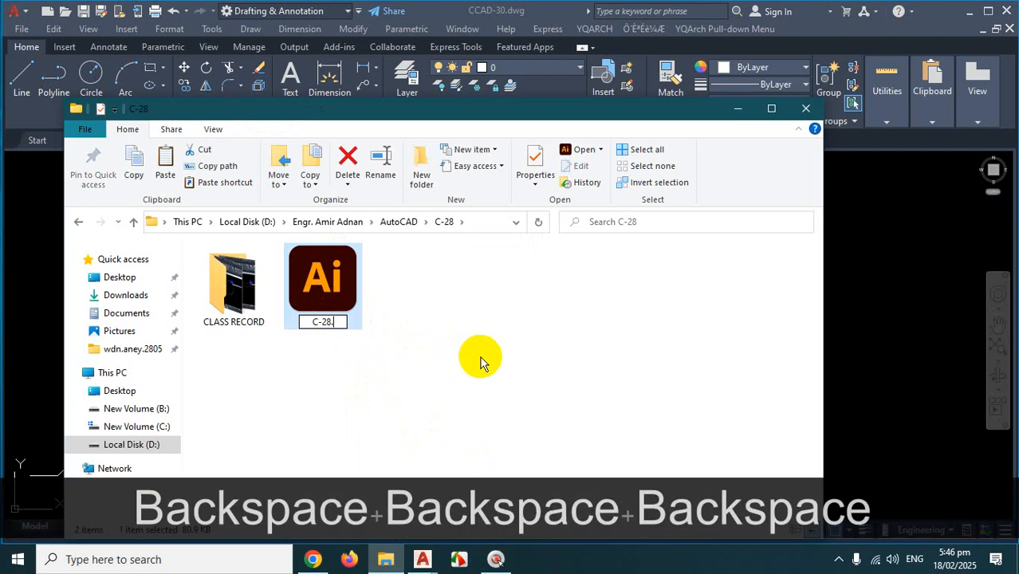
type("DW")
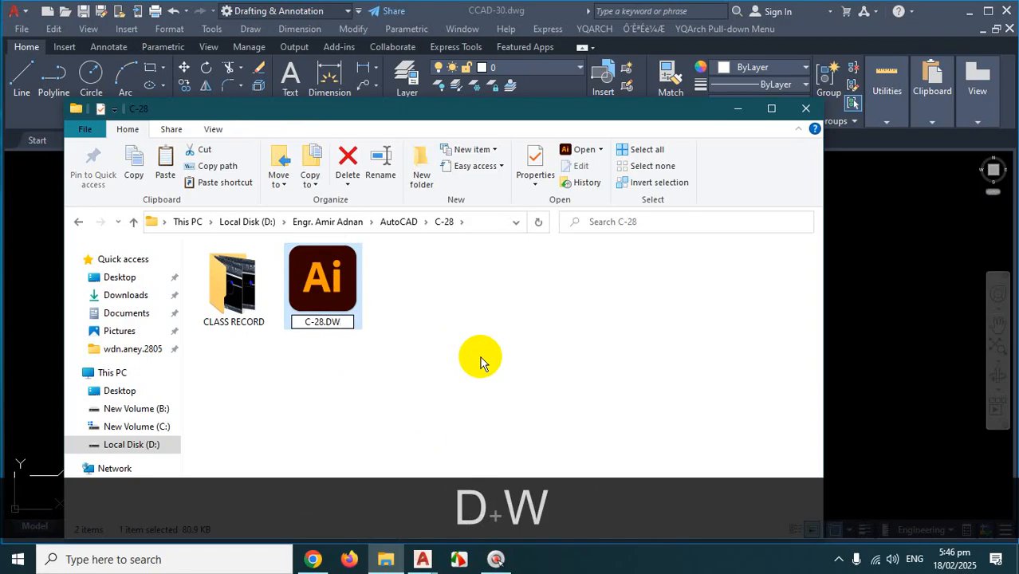
type("G")
key("Return")
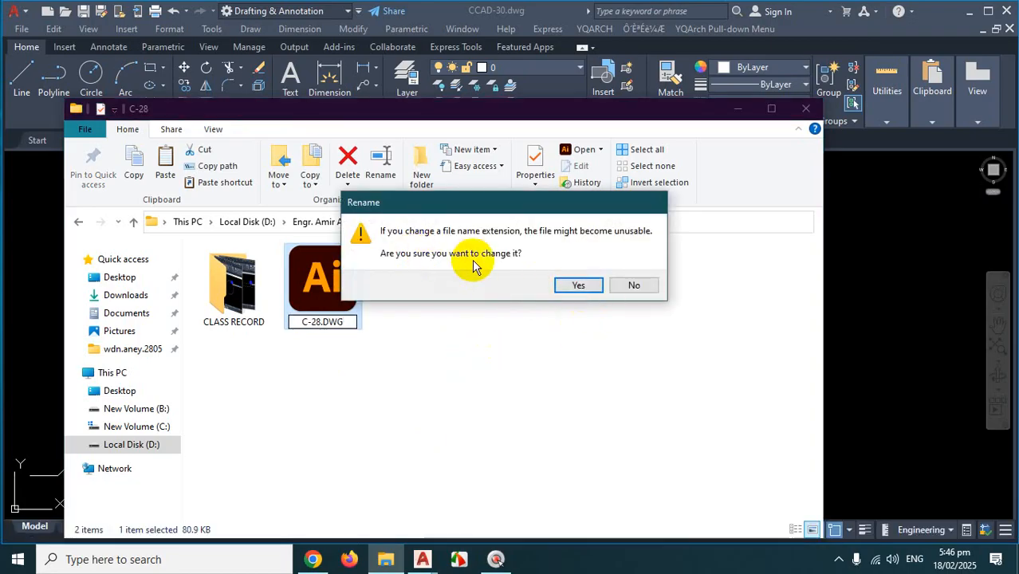
left_click(578, 285)
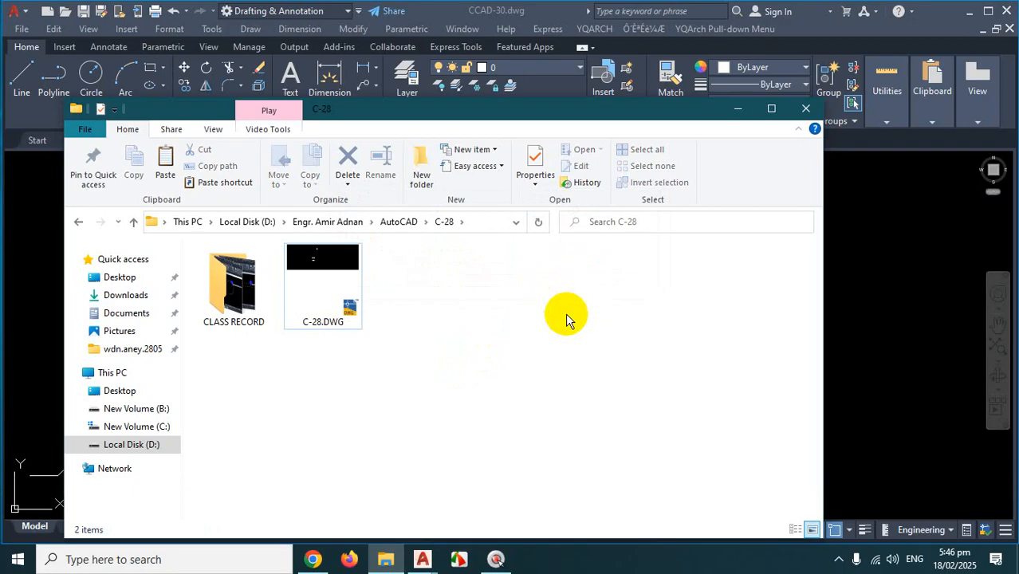
Open the renamed C-28.DWG in AutoCAD and save it
double_click(345, 322)
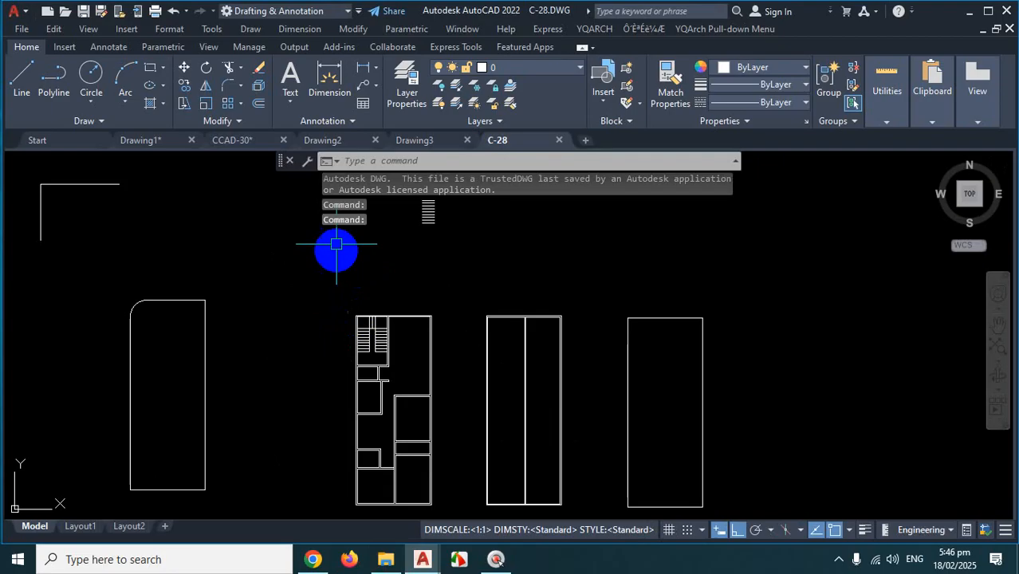
scroll(558, 343, "down", 4)
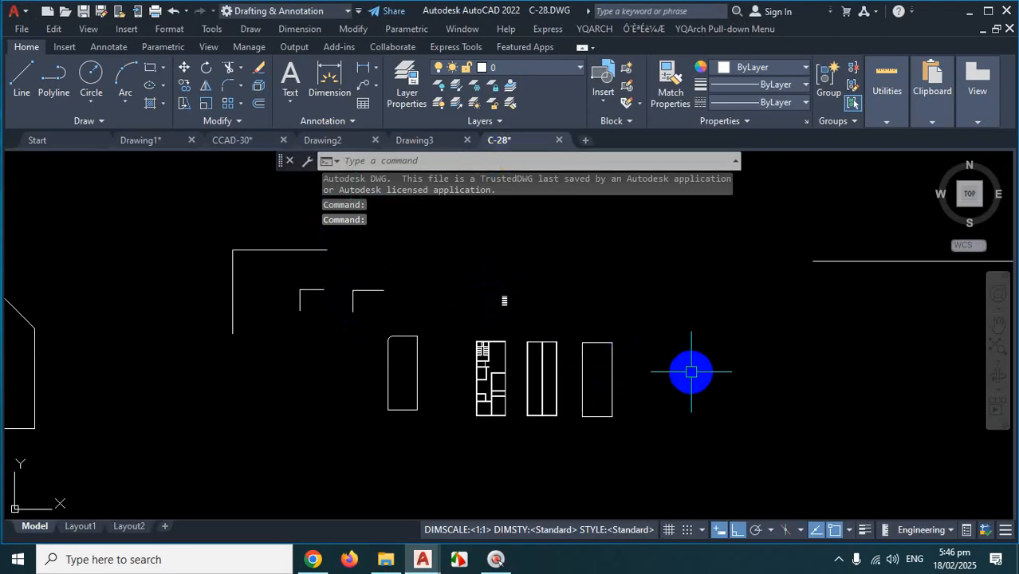
key("ctrl+s")
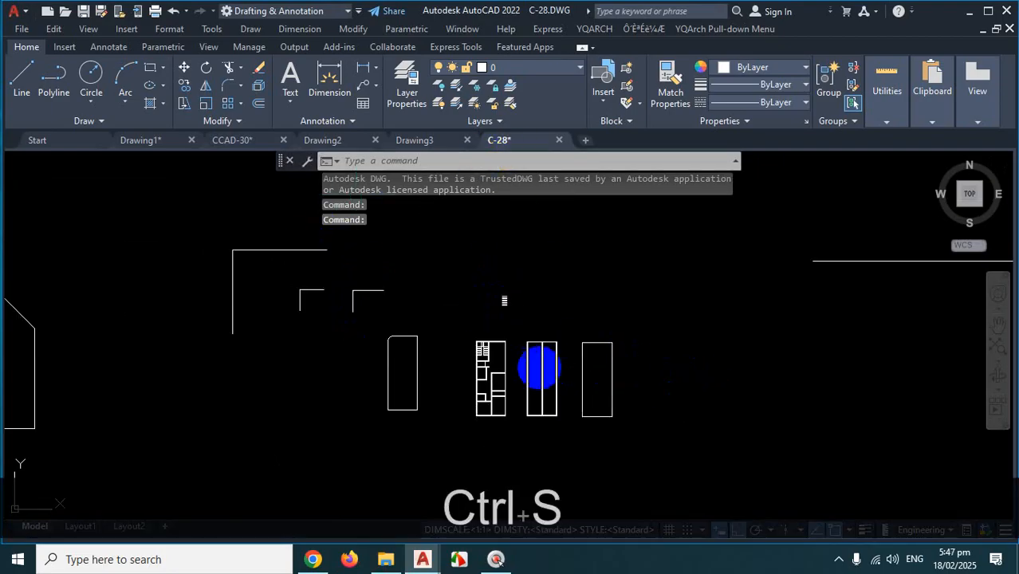
Draw a circle just above the row of rectangles beside the floor plan, and save the C-28 drawing
scroll(538, 380, "down", 2)
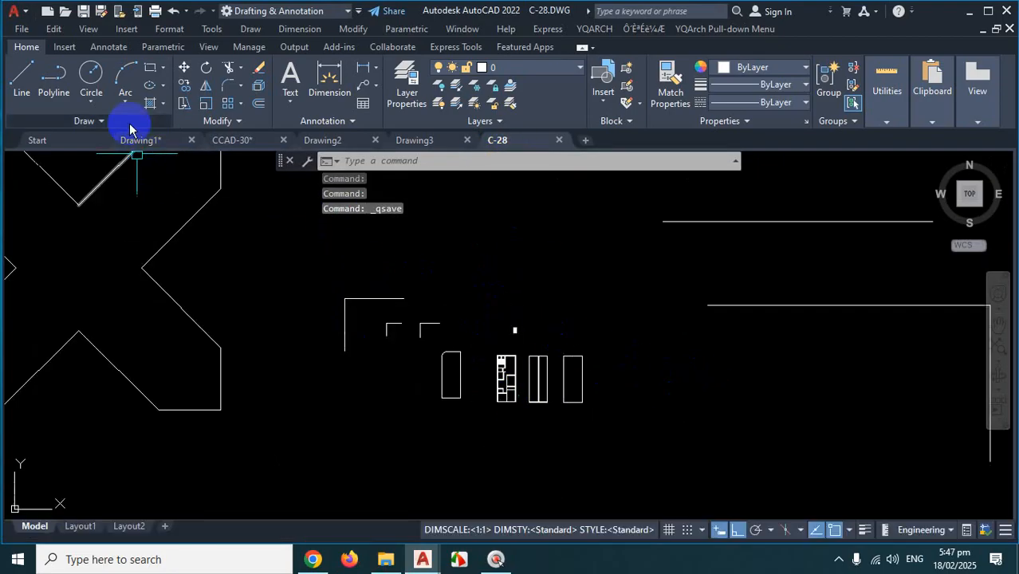
left_click(104, 87)
left_click(600, 292)
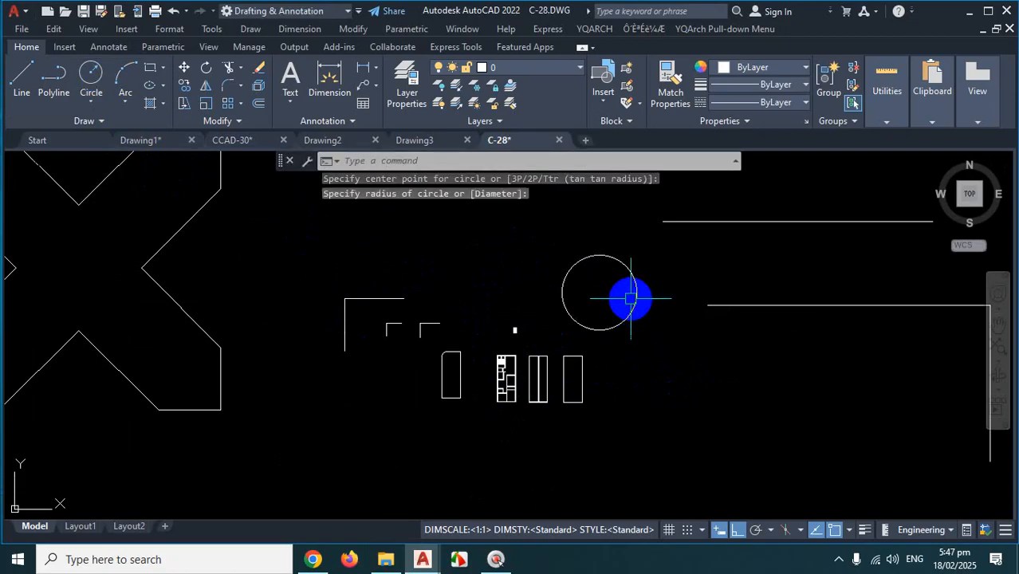
key("ctrl")
left_click(630, 301)
key("ctrl+s")
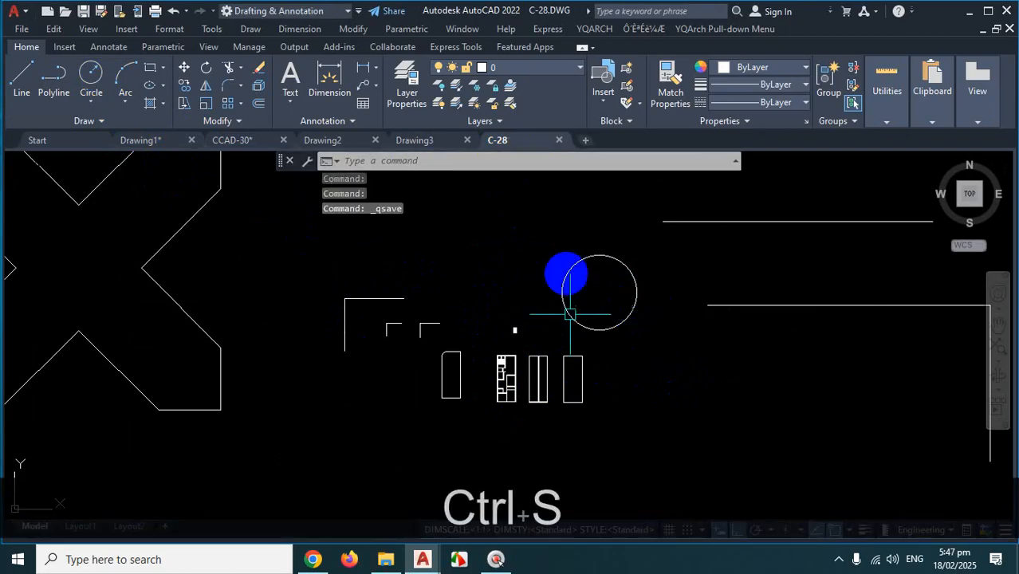
Check the C-28 folder in File Explorer for a backup file beside C-28.DWG, and return to the drawing
left_click(387, 560)
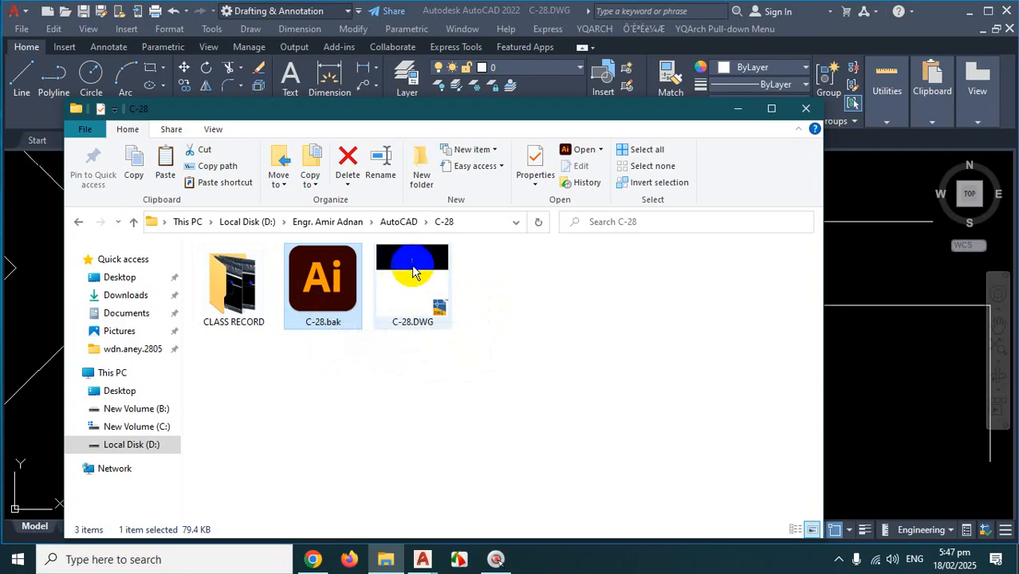
left_click(805, 107)
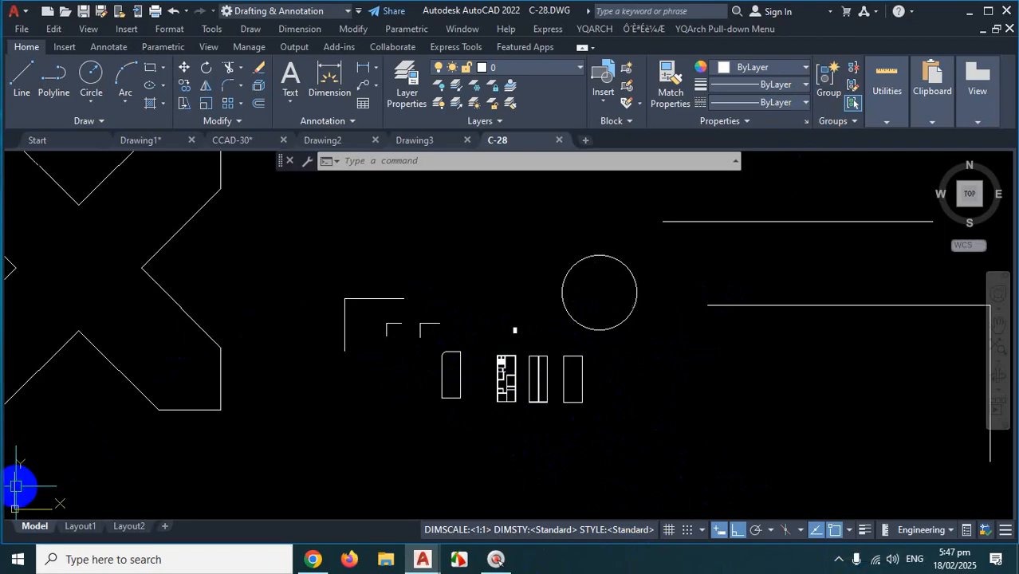
scroll(255, 387, "down", 8)
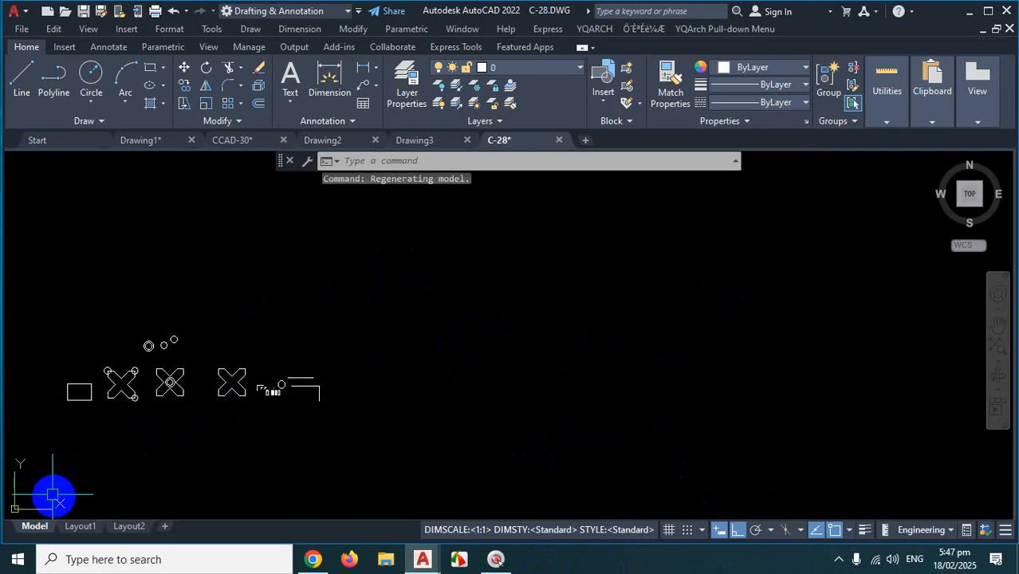
scroll(236, 378, "up", 5)
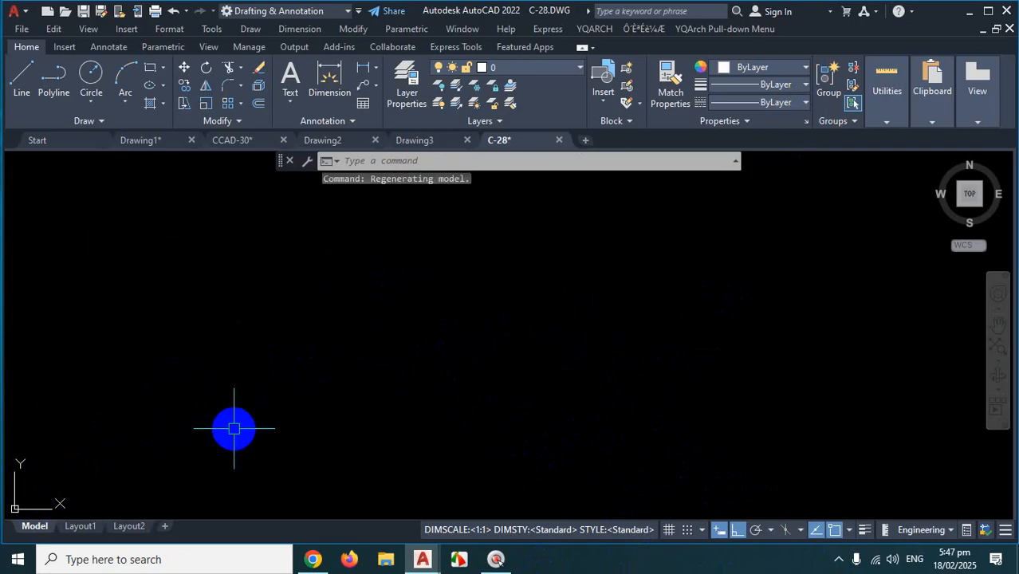
Compare the UCS icon placement in Drawing1 and CCAD-30, and turn on the grid display in Drawing1
left_click(169, 142)
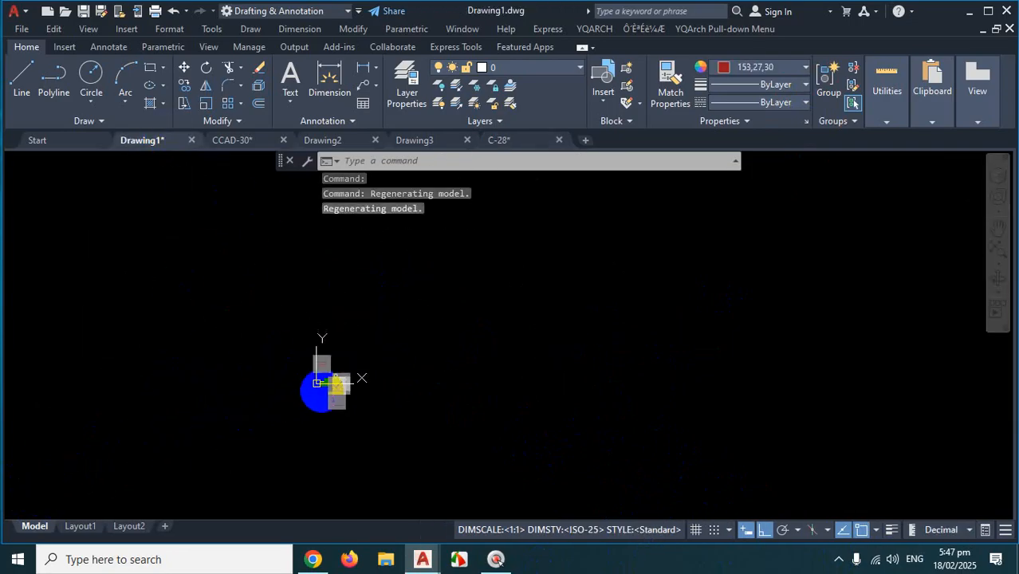
scroll(319, 383, "up", 4)
left_click(260, 149)
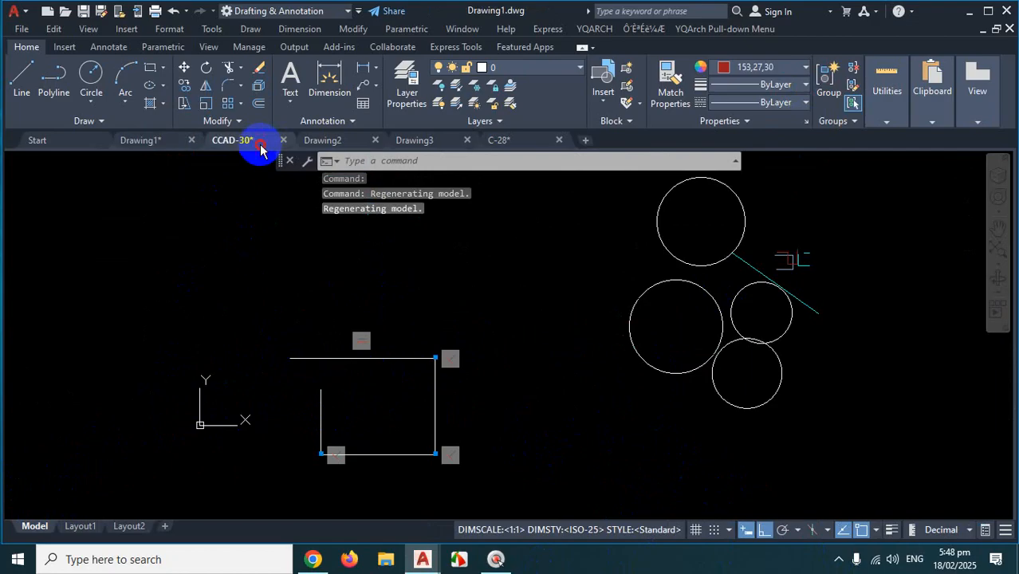
scroll(354, 354, "up", 3)
scroll(484, 334, "down", 2)
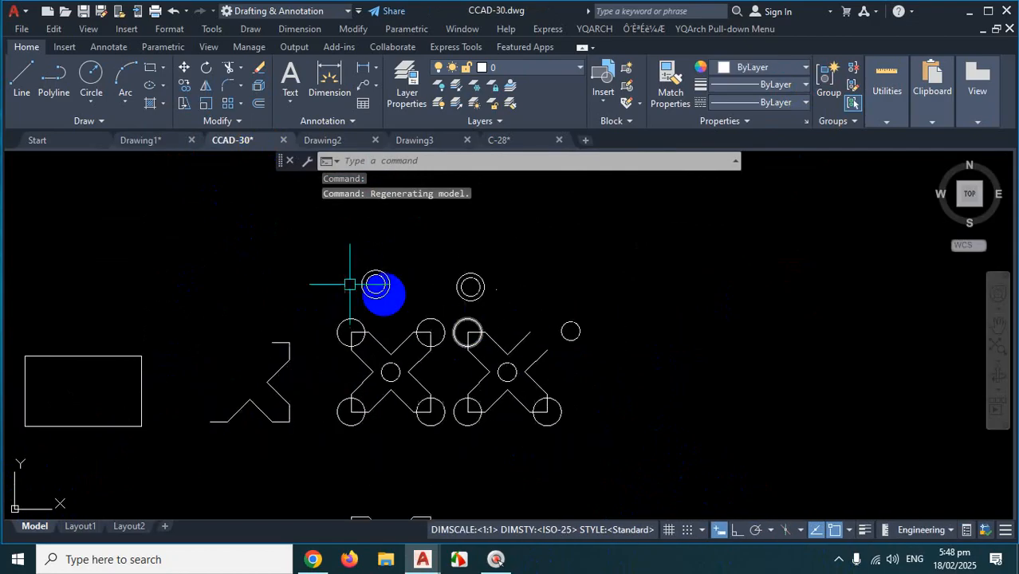
left_click(148, 141)
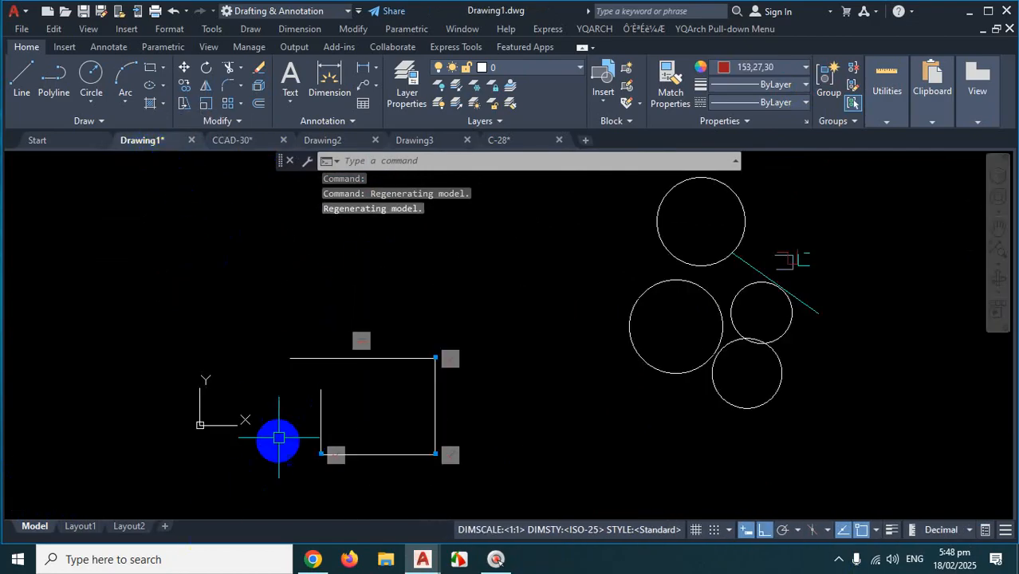
left_click(697, 531)
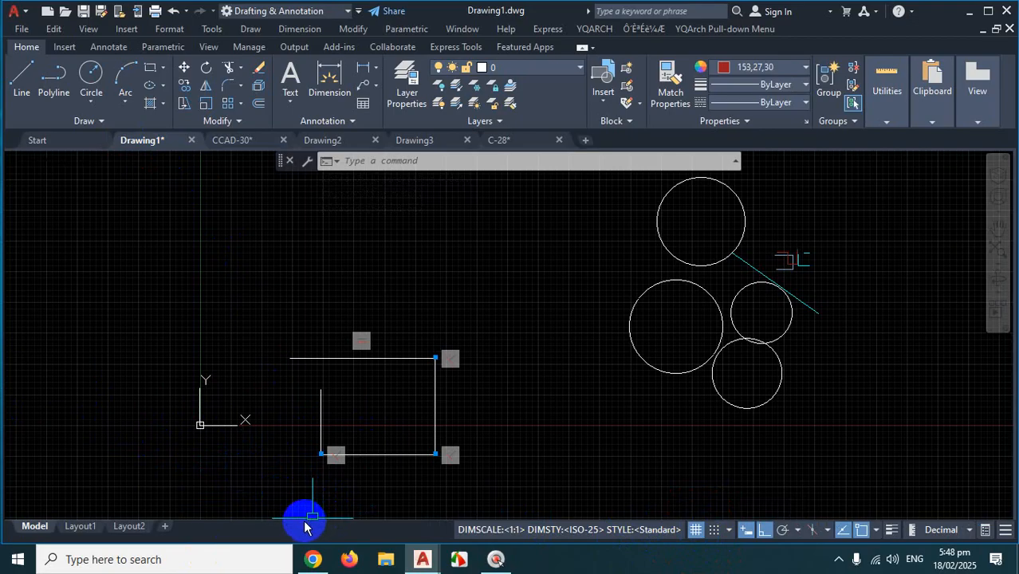
key("ctrl+1")
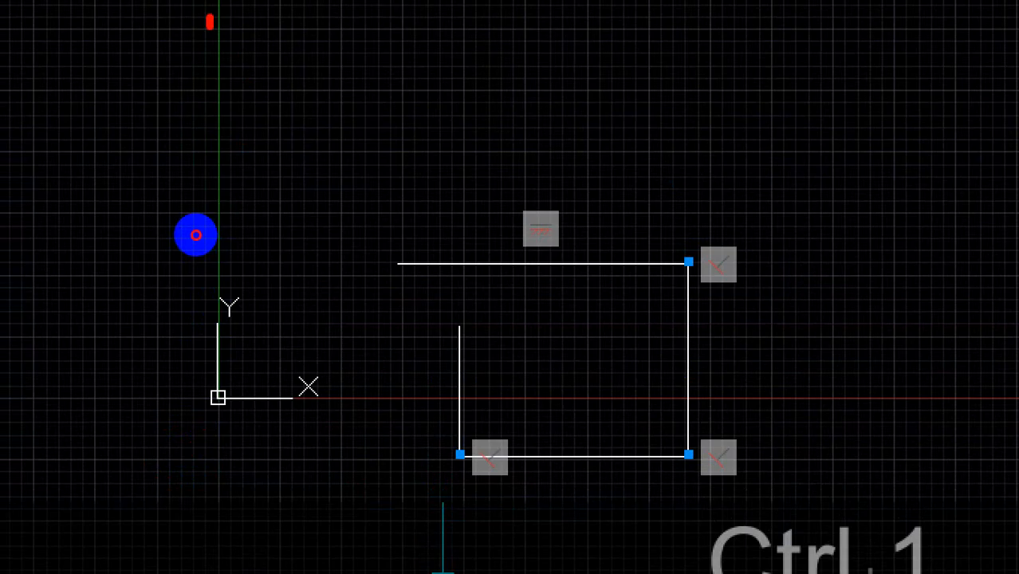
left_click_drag(210, 27, 209, 148)
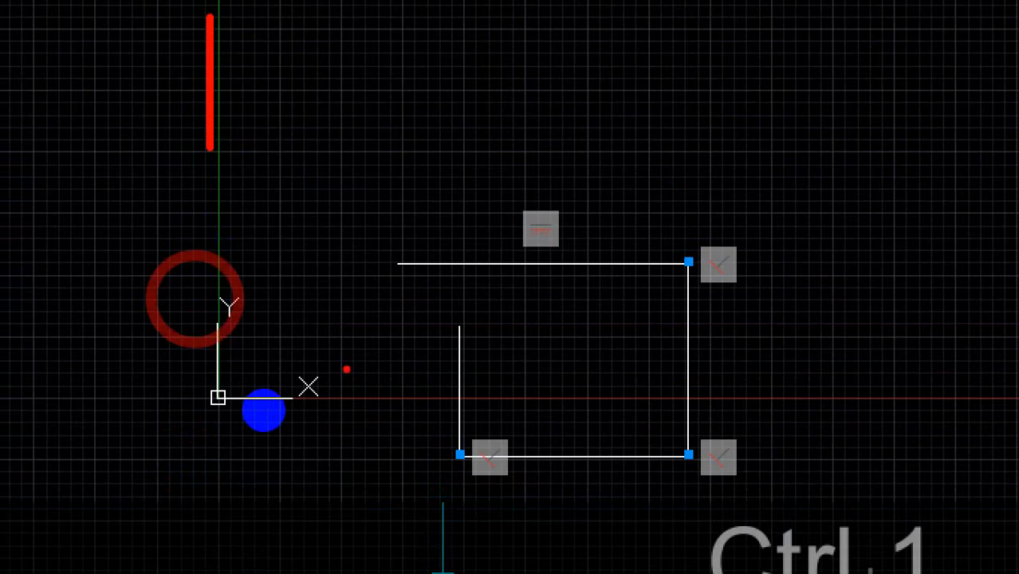
left_click_drag(450, 396, 237, 393)
left_click_drag(223, 153, 215, 425)
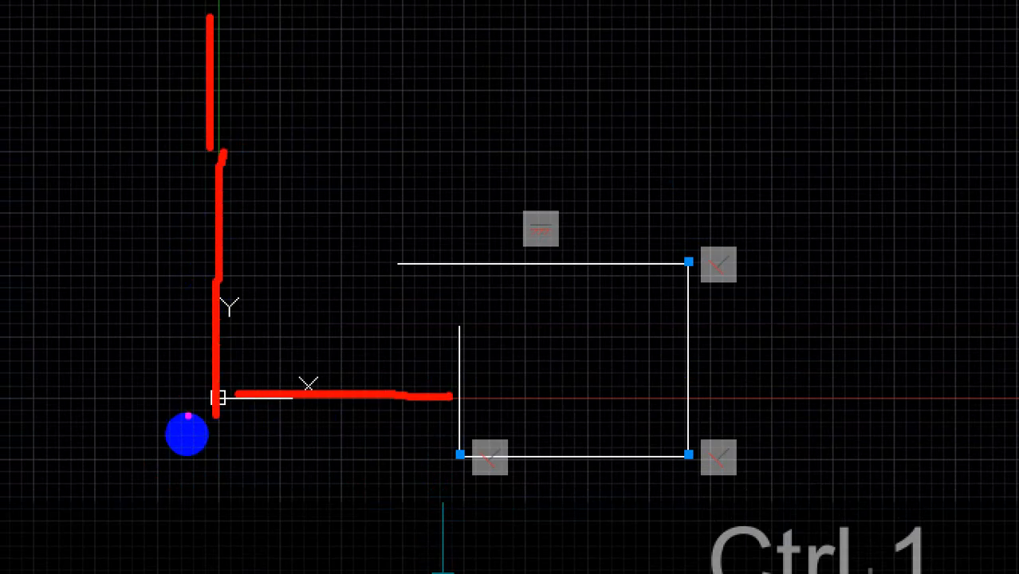
left_click_drag(162, 402, 492, 400)
mouse_move(209, 300)
left_mouse_down()
mouse_move(198, 401)
mouse_move(236, 572)
left_mouse_up()
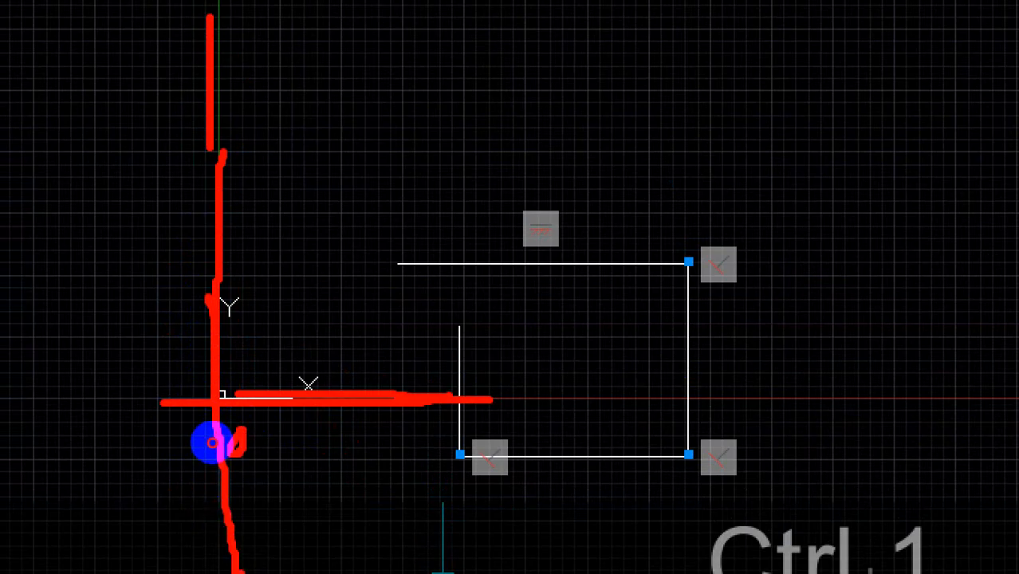
left_click_drag(264, 456, 259, 457)
left_click_drag(285, 437, 306, 429)
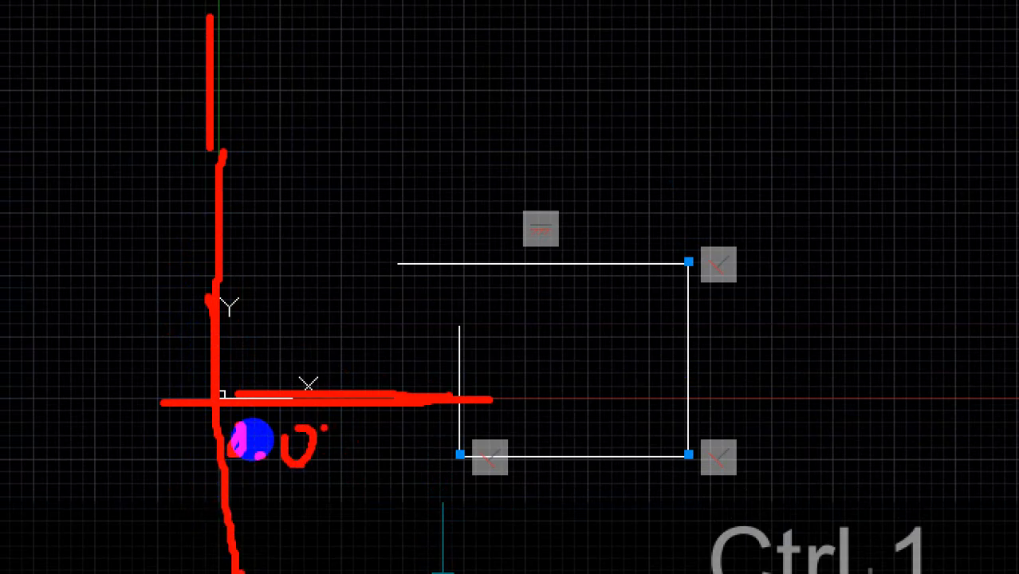
key("Escape")
Examine how the UCS icon relates to the grid axes' origin at different zoom levels in Drawing1
scroll(540, 335, "down", 5)
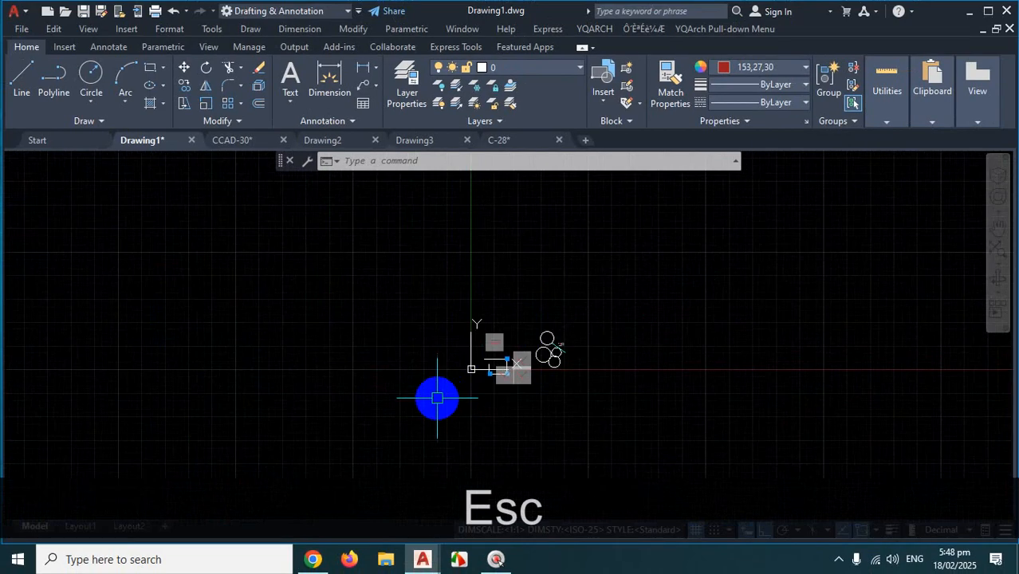
scroll(437, 398, "up", 6)
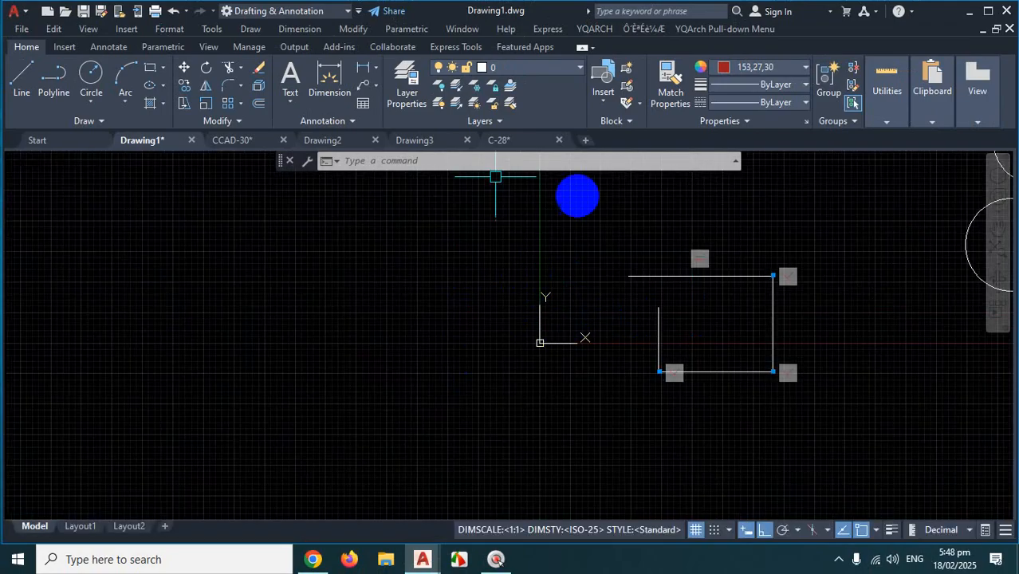
scroll(343, 291, "down", 5)
scroll(562, 209, "up", 5)
scroll(607, 255, "down", 5)
scroll(426, 311, "up", 5)
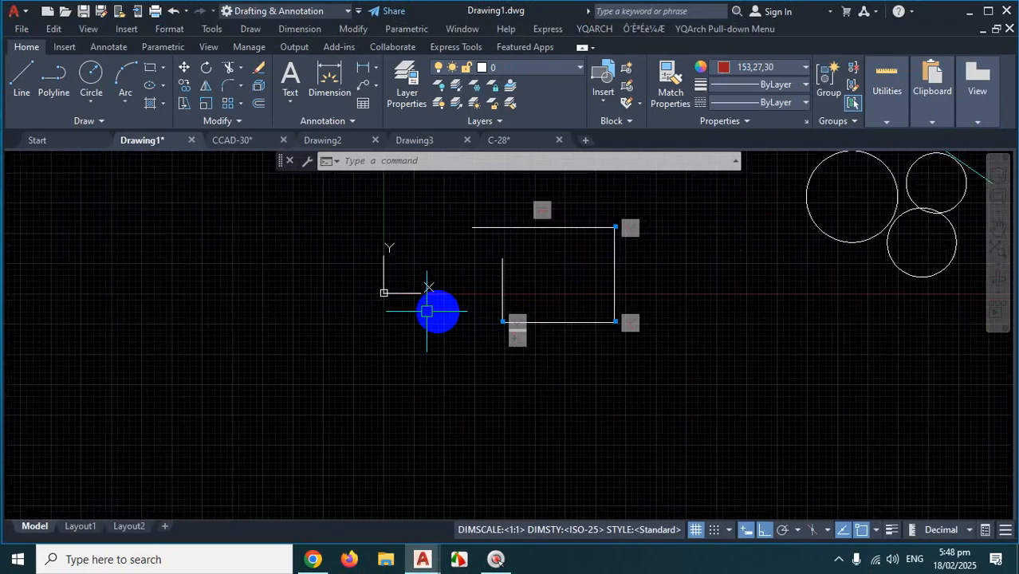
scroll(427, 311, "down", 4)
scroll(505, 288, "up", 8)
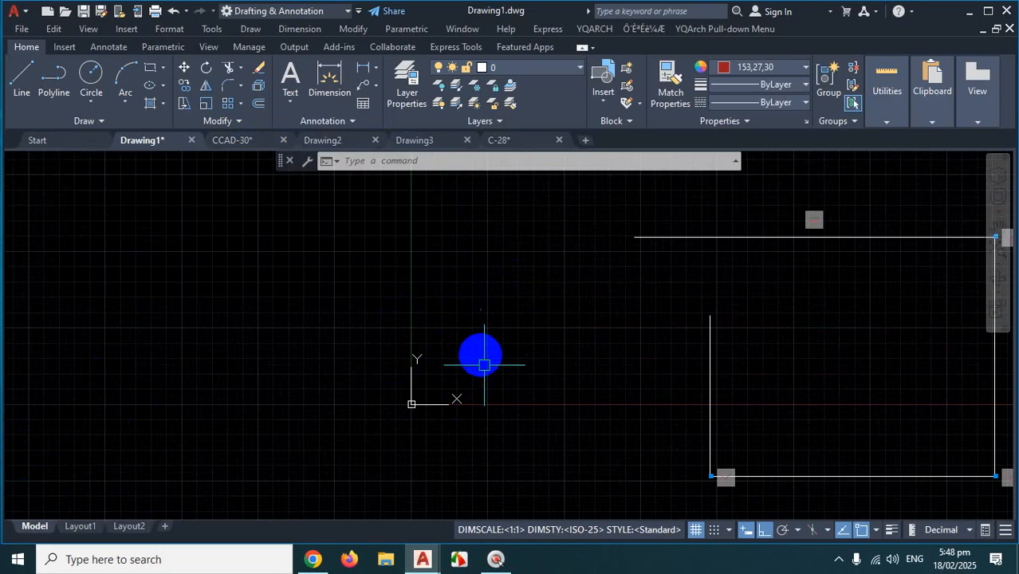
Turn off Show UCS Icon at Origin in the UCS icon settings of Drawing1
right_click(411, 400)
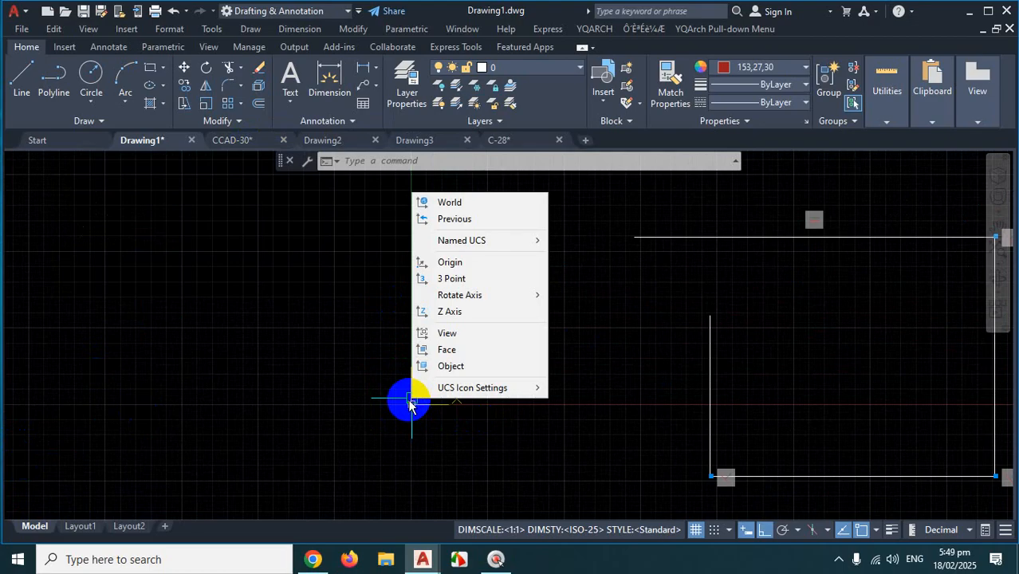
mouse_move(475, 399)
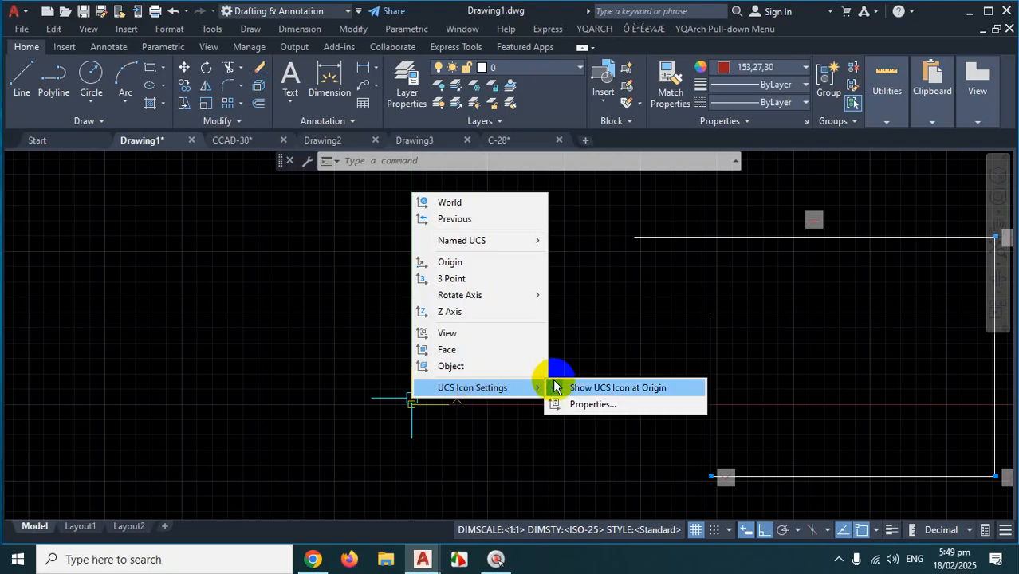
left_click(650, 391)
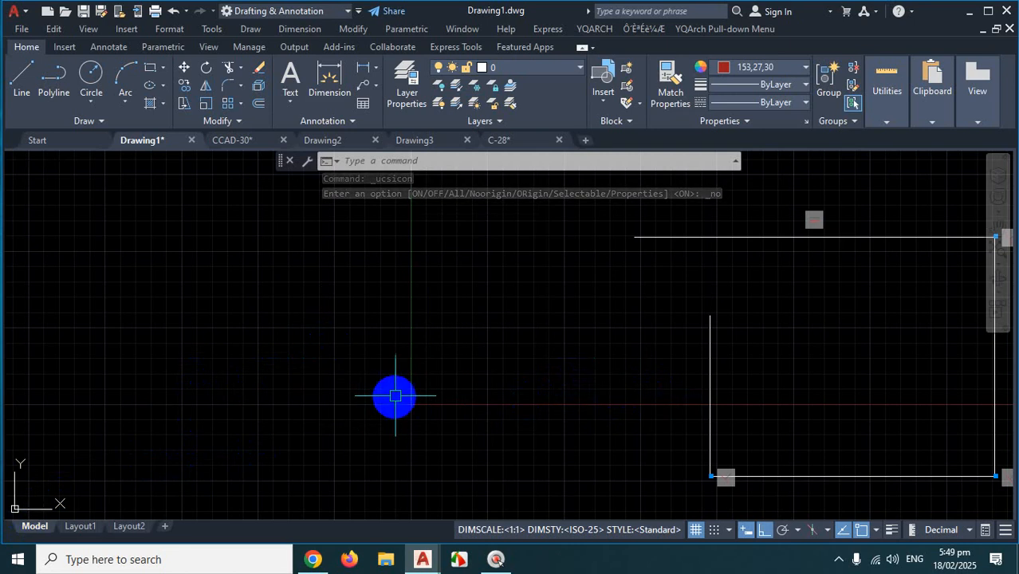
Check the UCS icon's placement away from the origin while zooming in and out around the open rectangle
key("ctrl+0")
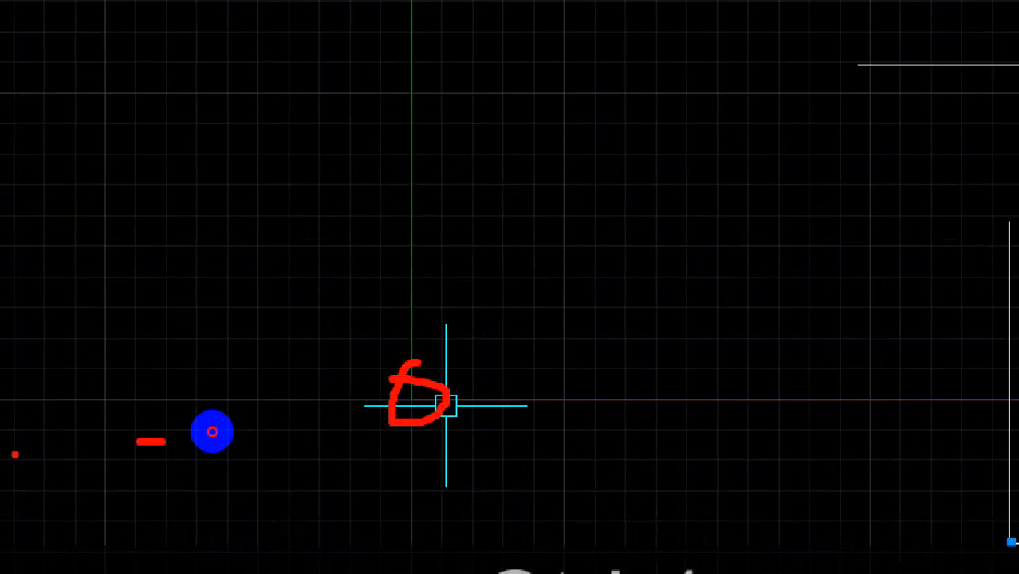
key("Escape")
scroll(457, 360, "down", 5)
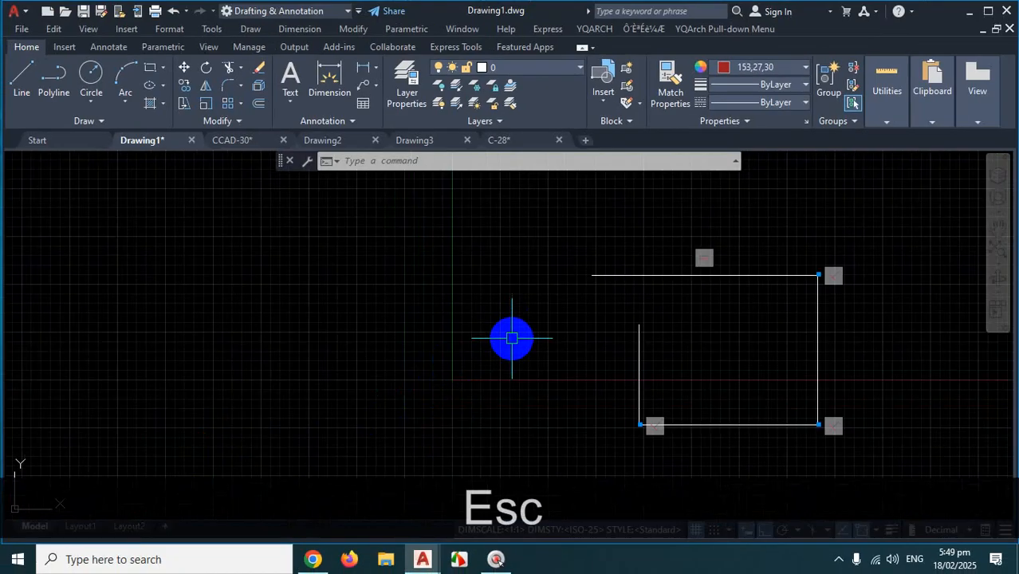
scroll(484, 343, "up", 3)
scroll(512, 332, "down", 2)
scroll(514, 330, "up", 3)
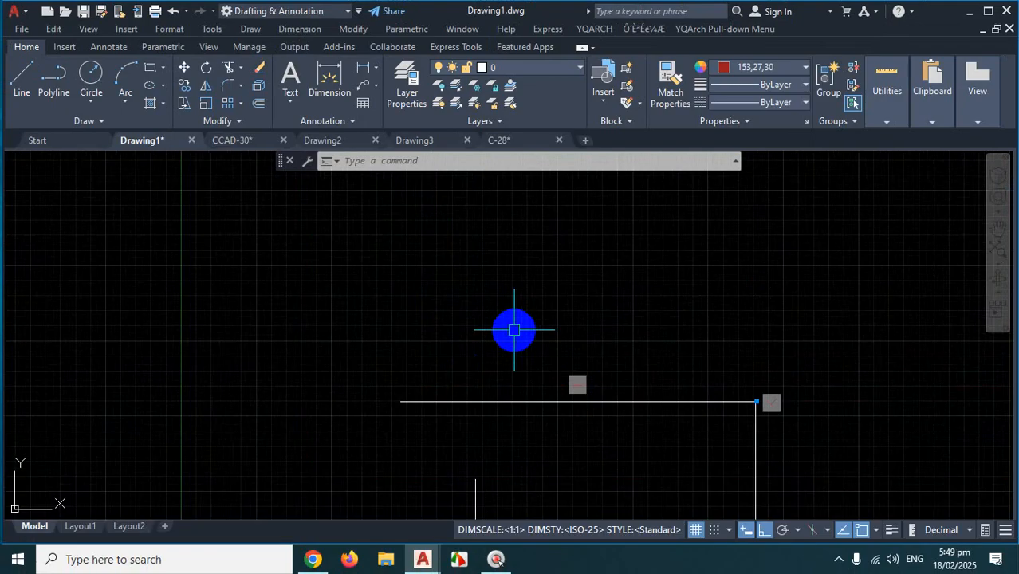
scroll(496, 343, "down", 4)
scroll(512, 334, "up", 3)
scroll(391, 334, "up", 2)
scroll(441, 356, "down", 6)
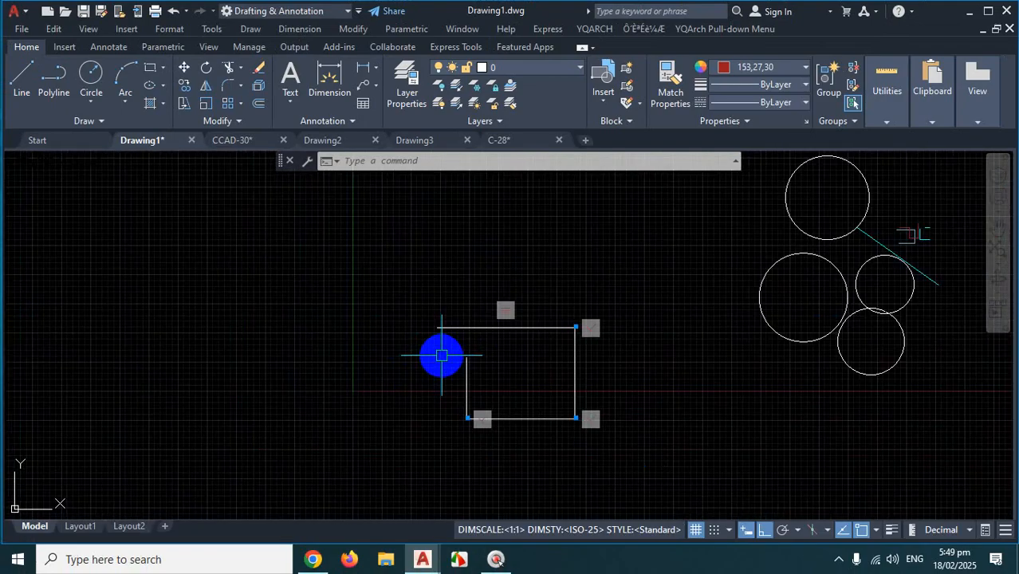
scroll(431, 358, "up", 2)
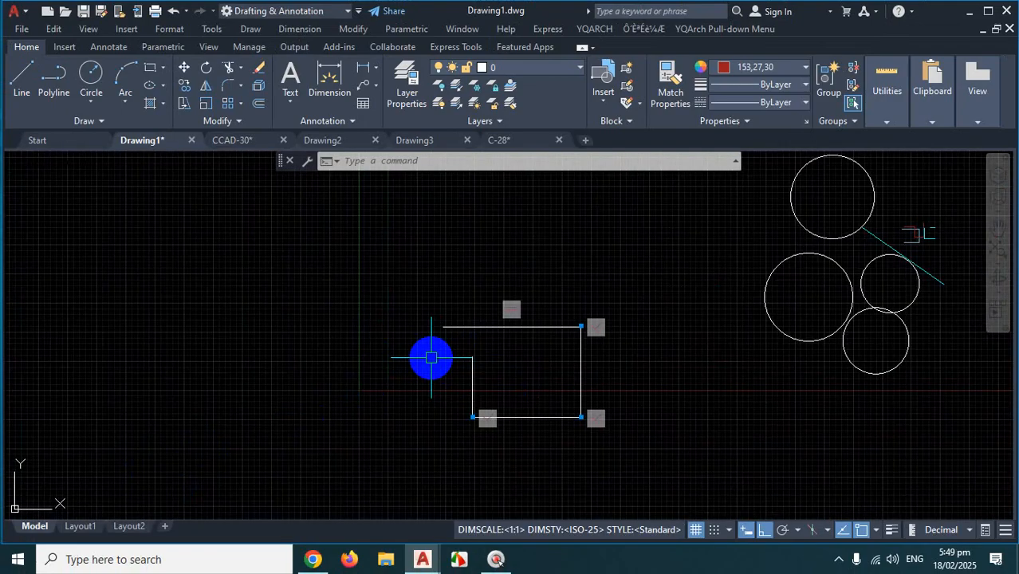
left_click(837, 559)
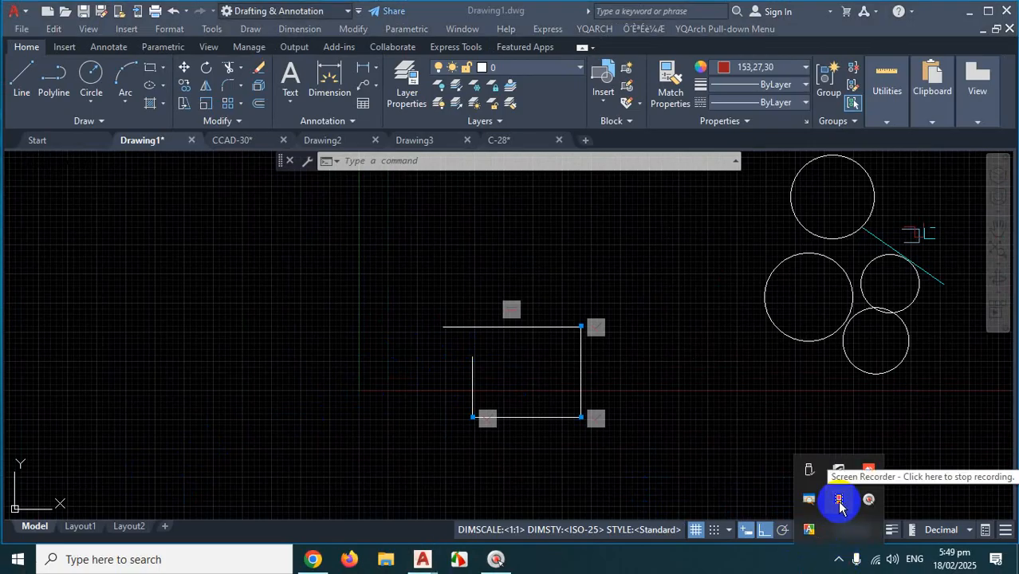